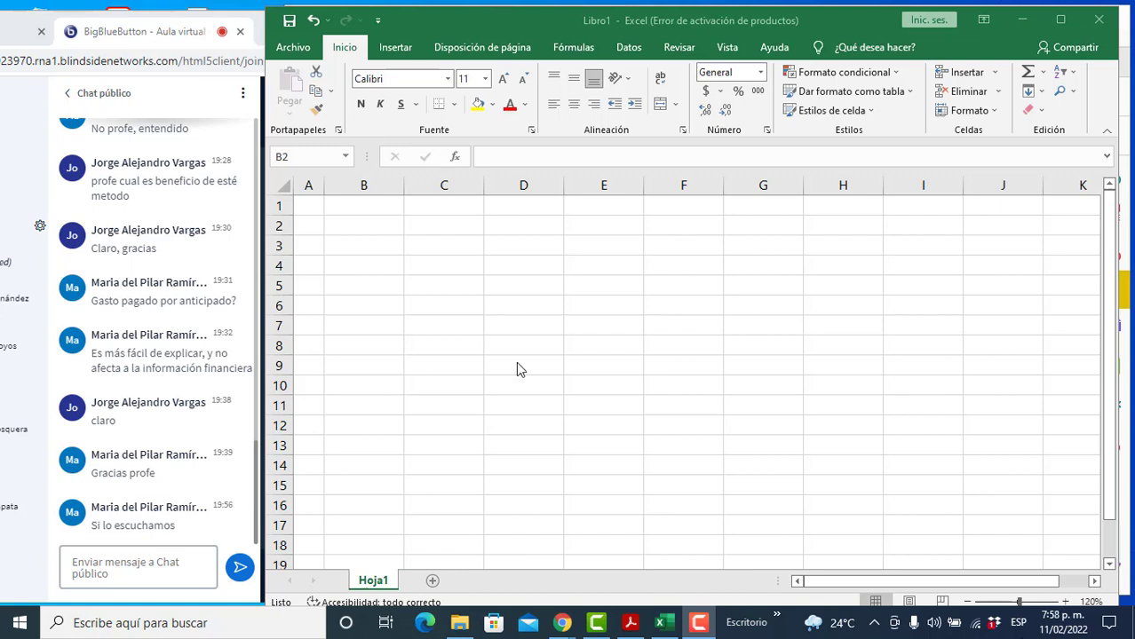
Step: Enter the title "Adopción por primera vez de la NIIF para Pymes." in cell B2
click(370, 234)
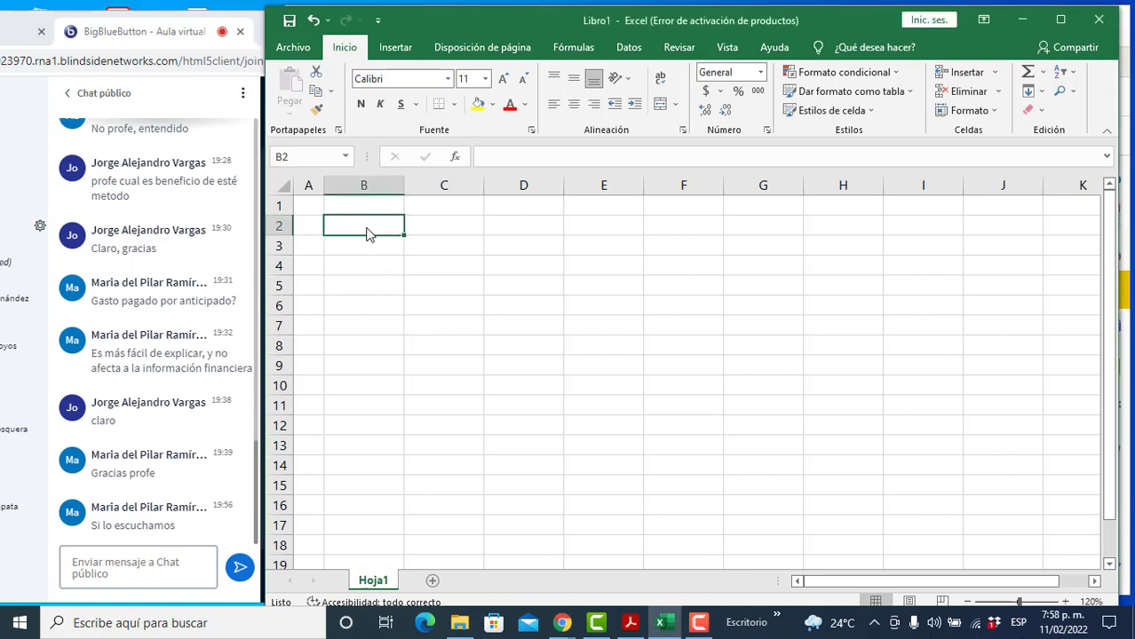
text(Adopción por)
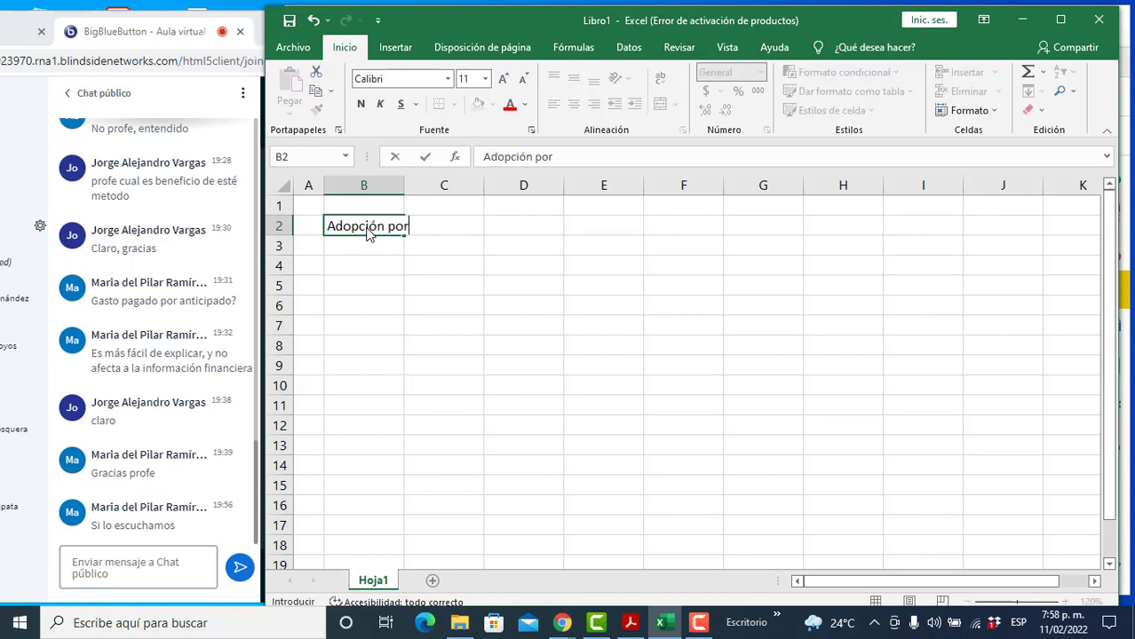
text( primerav)
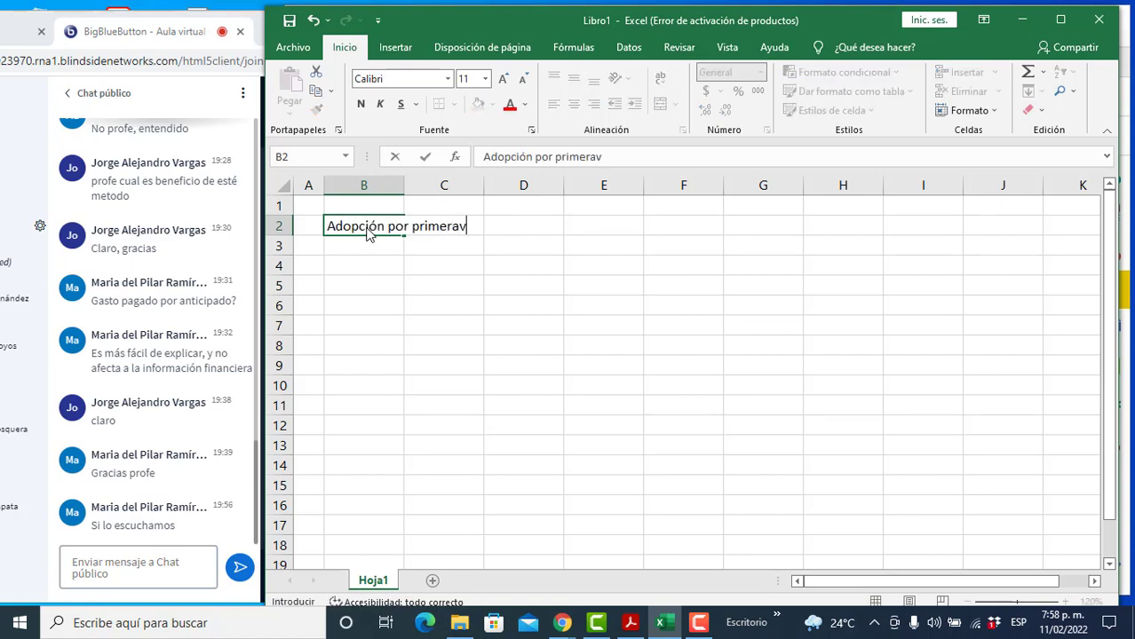
key(BackSpace)
text(vez de la )
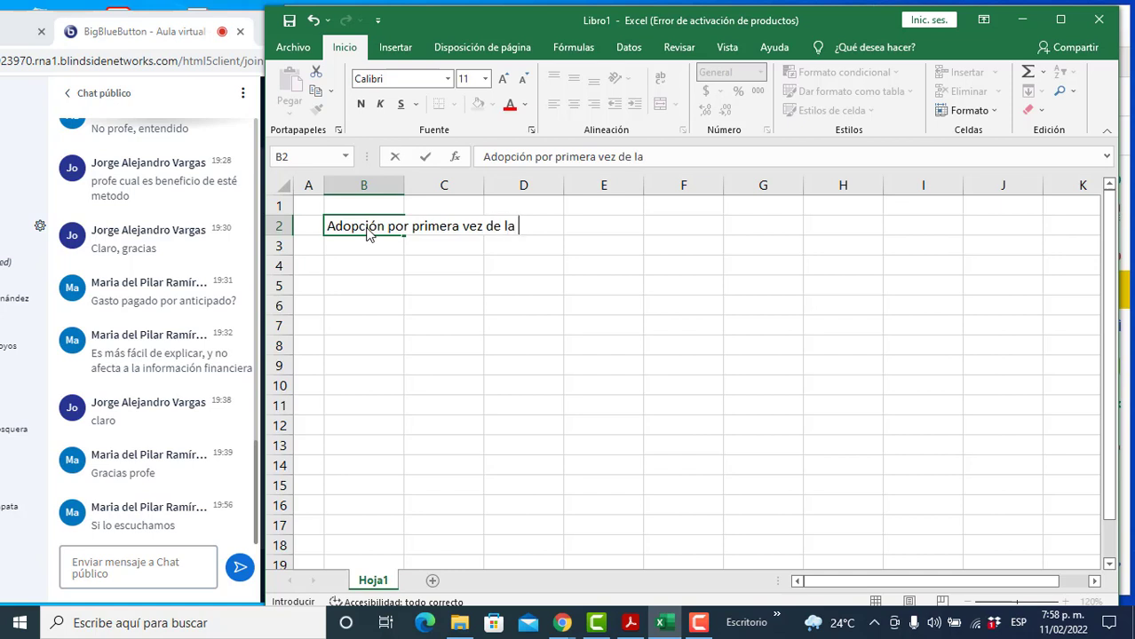
text(NIIF para Py)
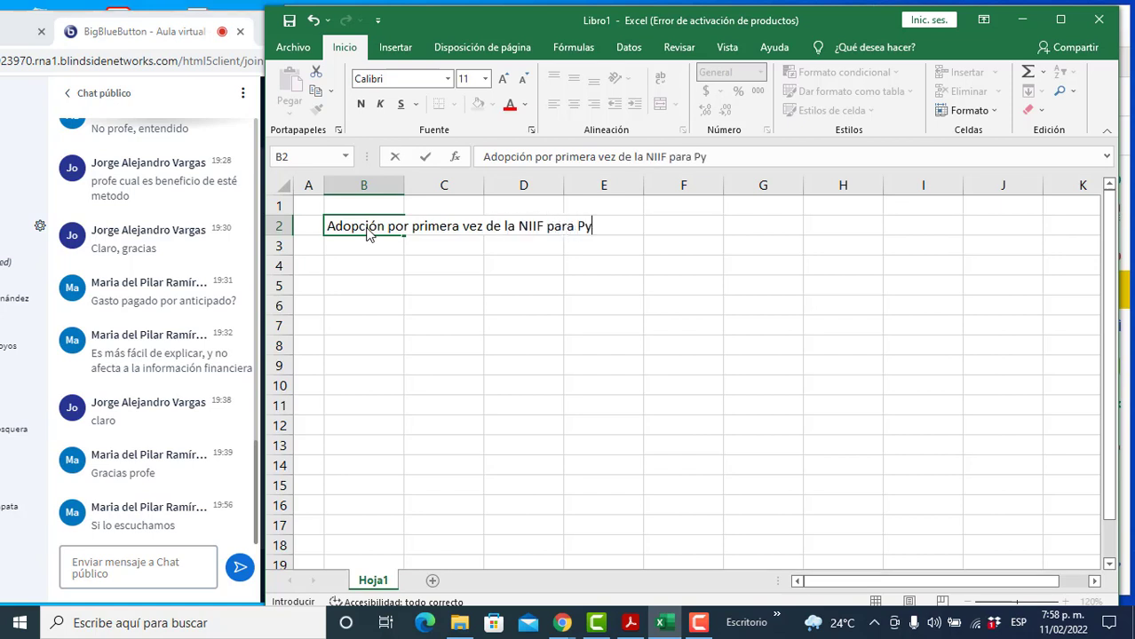
text(mes.)
key(Return)
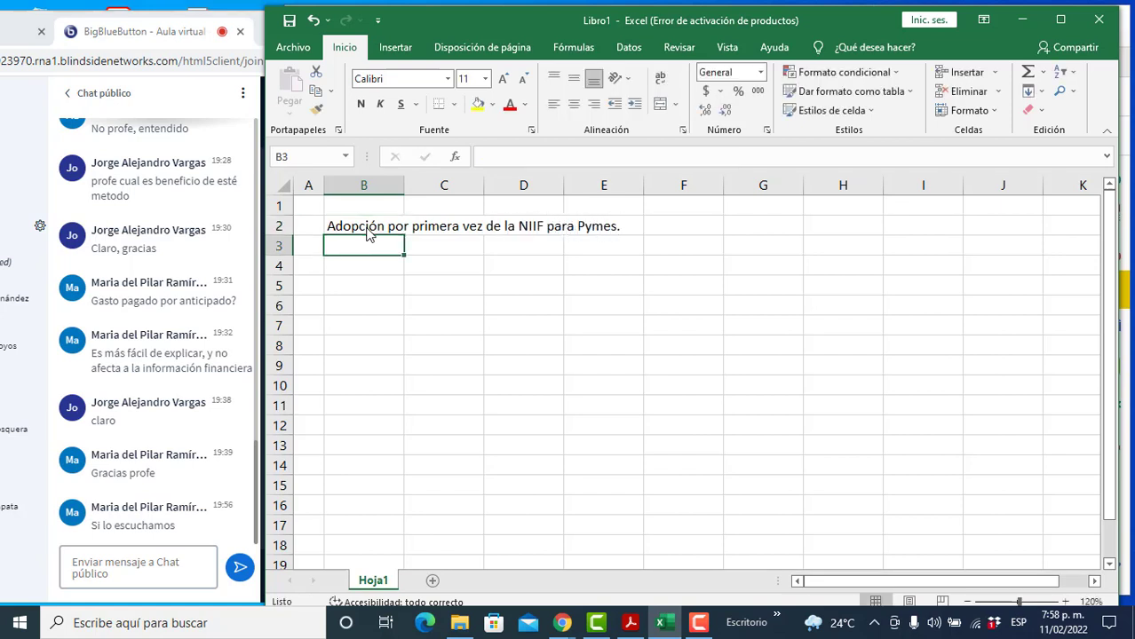
Step: Enter "¿Qué pasa si una compañía al 31 de diciembre del 2021 deja de cumplir los requisitos para" in cell B4
key(Return)
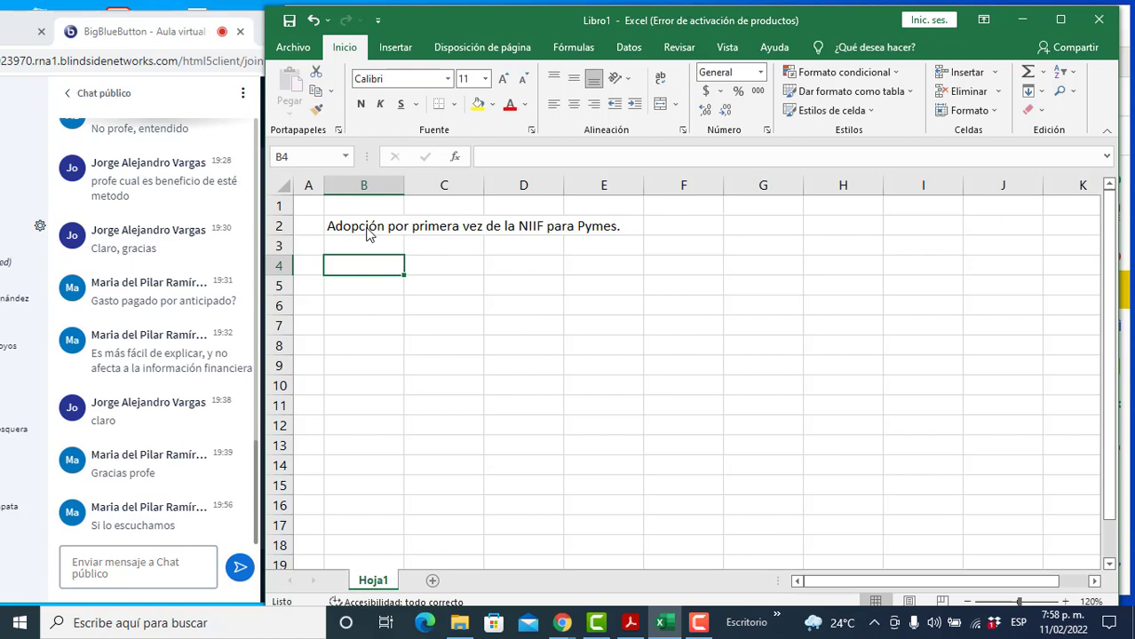
text(¿Qué pa)
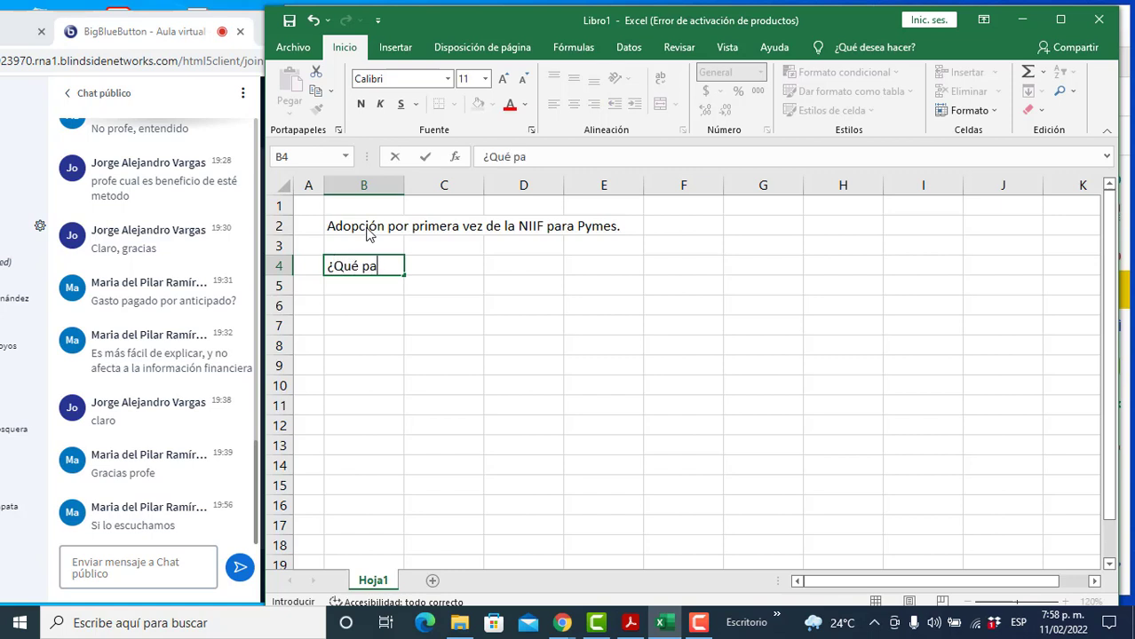
text(sa si una co)
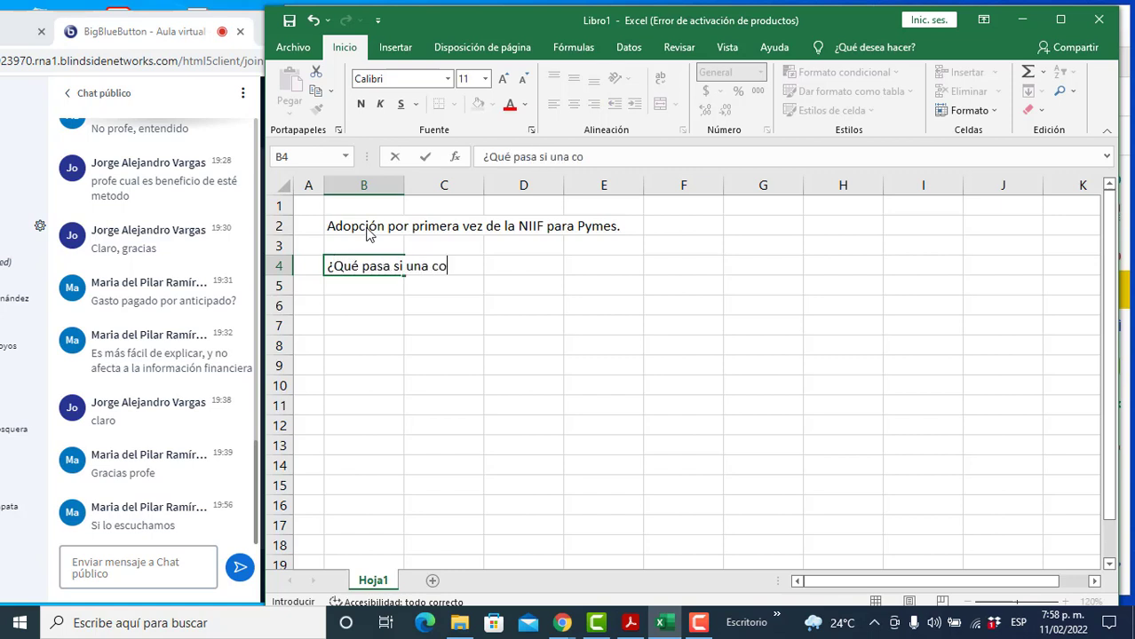
text(mpañía al 3)
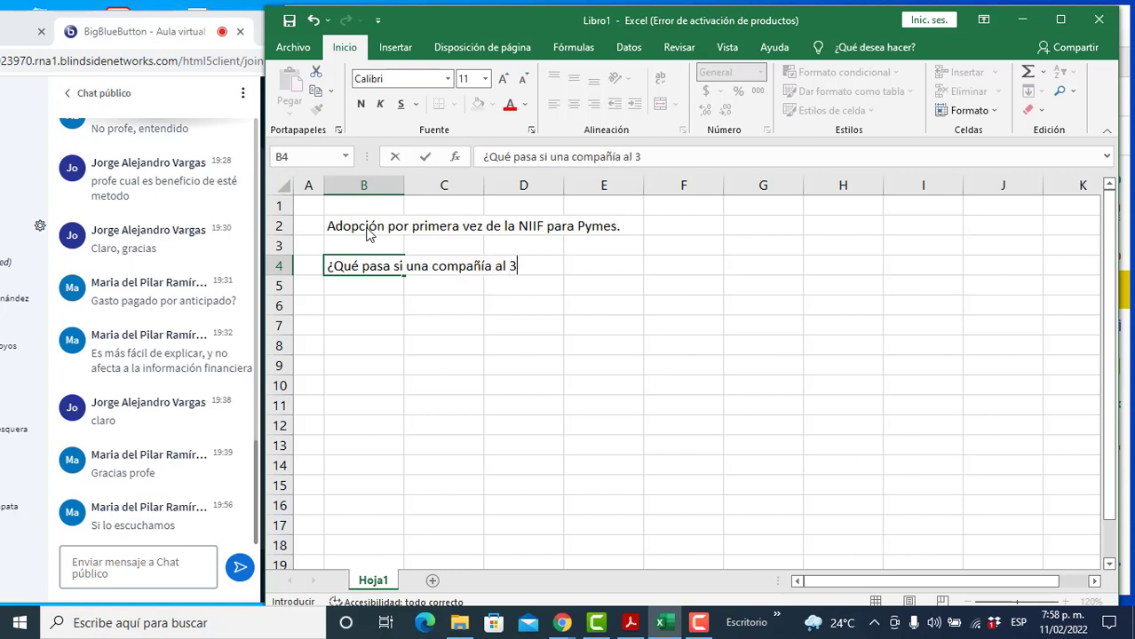
text(1 de diciembre del)
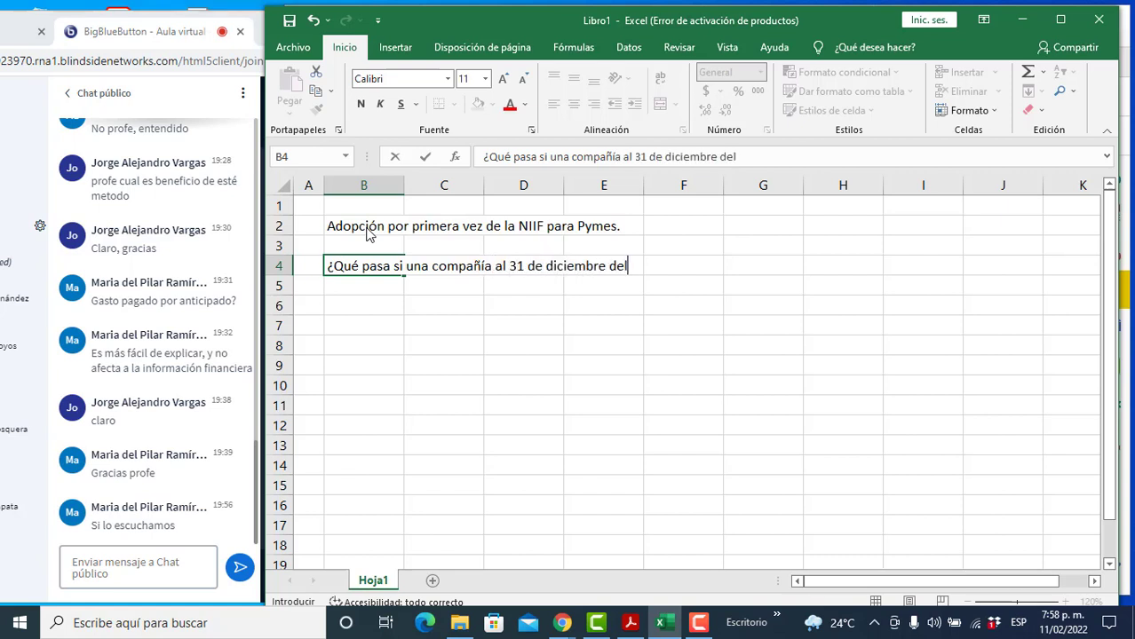
text( 2021 deja )
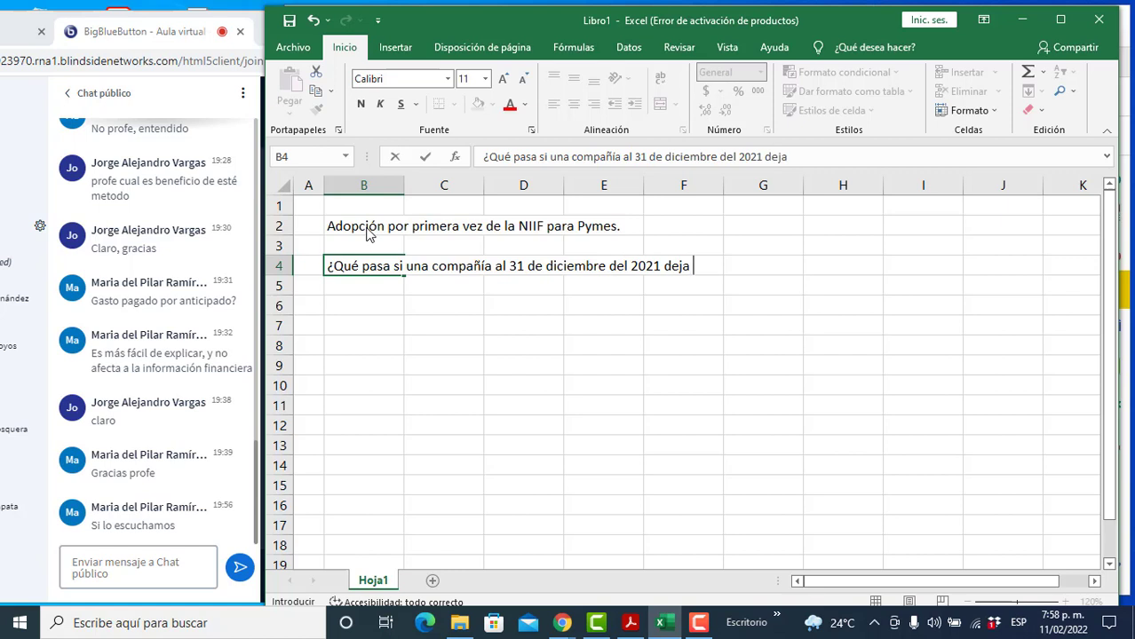
text(de cumplir los )
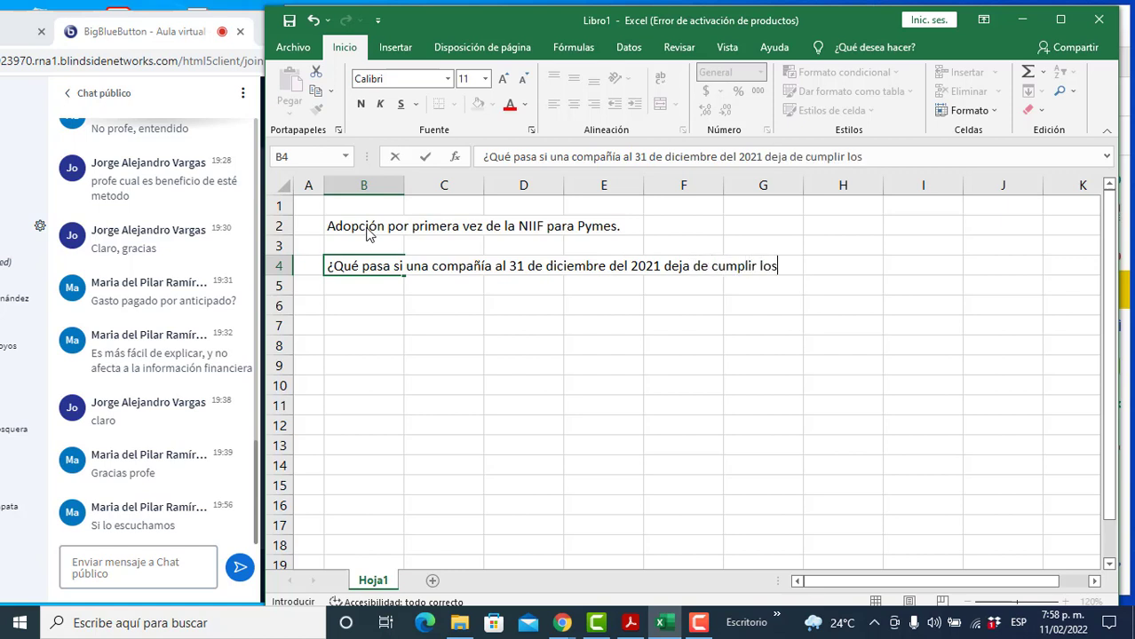
text(requisitos para)
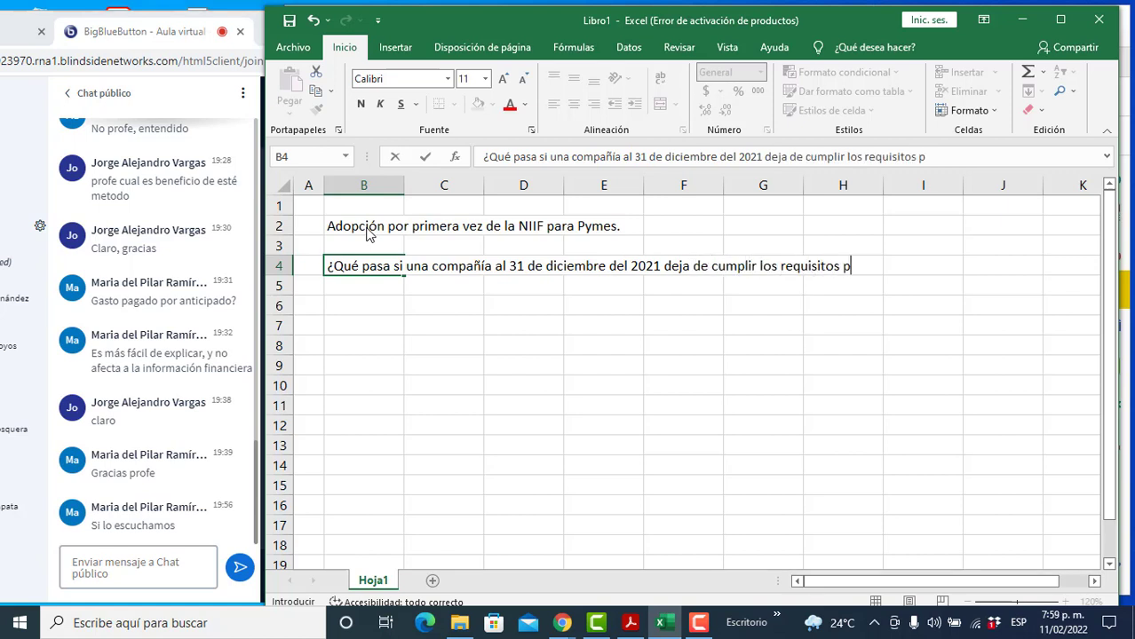
key(Return)
Step: Continue the question in cell B5 with "aplicar NIIF para Pymes, y debe pasarse a plenas?"
text(aplica)
key(BackSpace)
key(BackSpace)
key(BackSpace)
key(BackSpace)
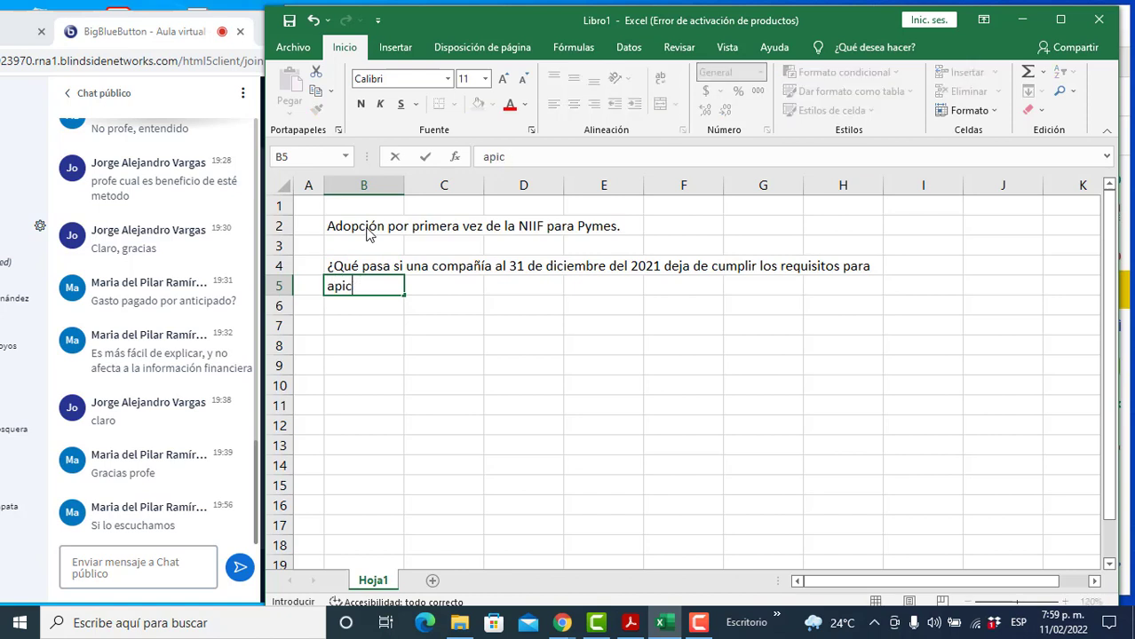
text(licar NIIF )
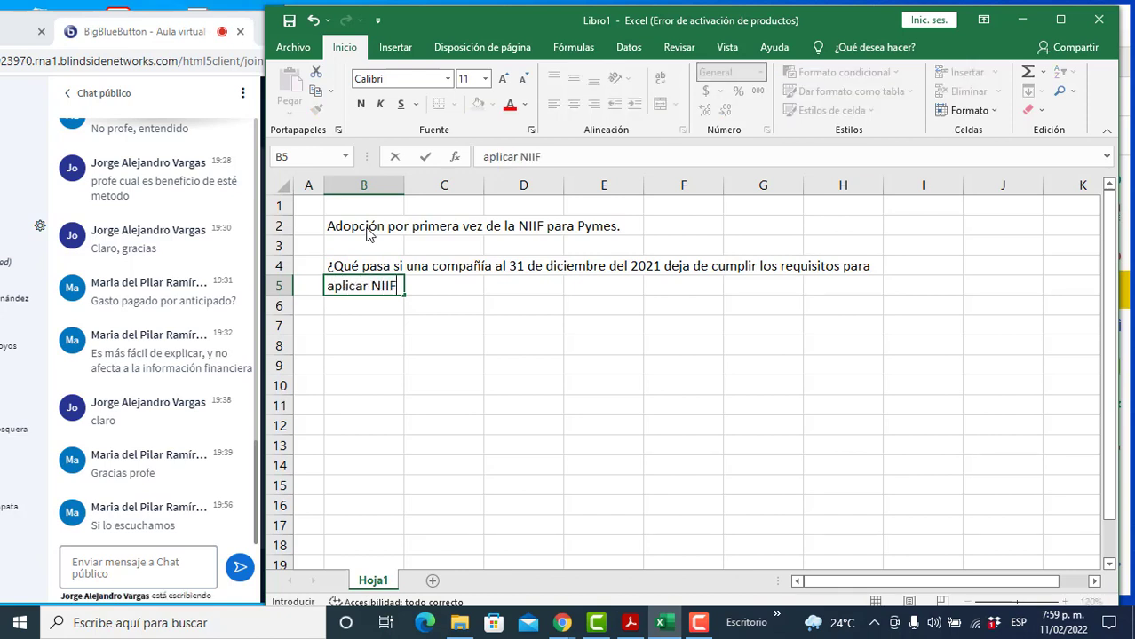
text(para Pymes, y)
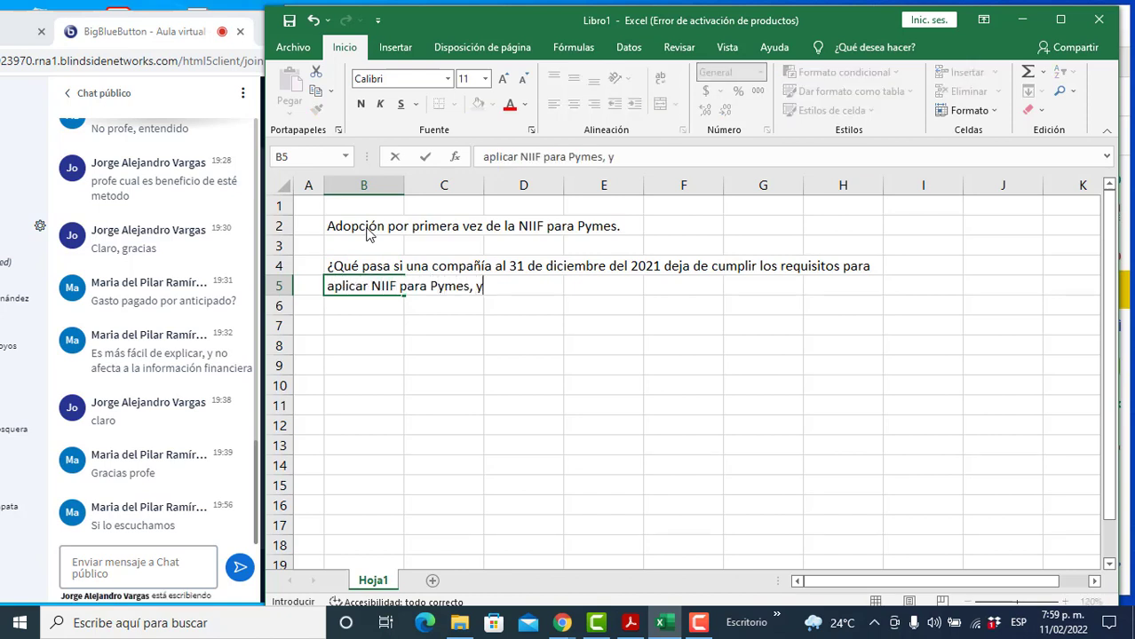
text( debe d)
key(BackSpace)
key(BackSpace)
text(pasars)
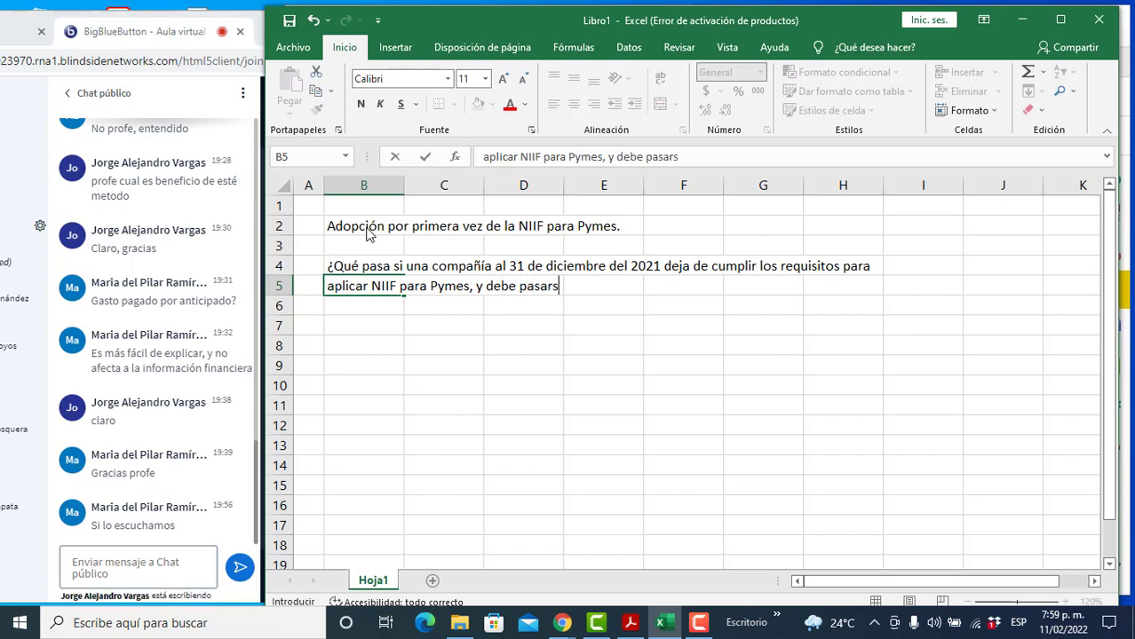
text(e a plenas)
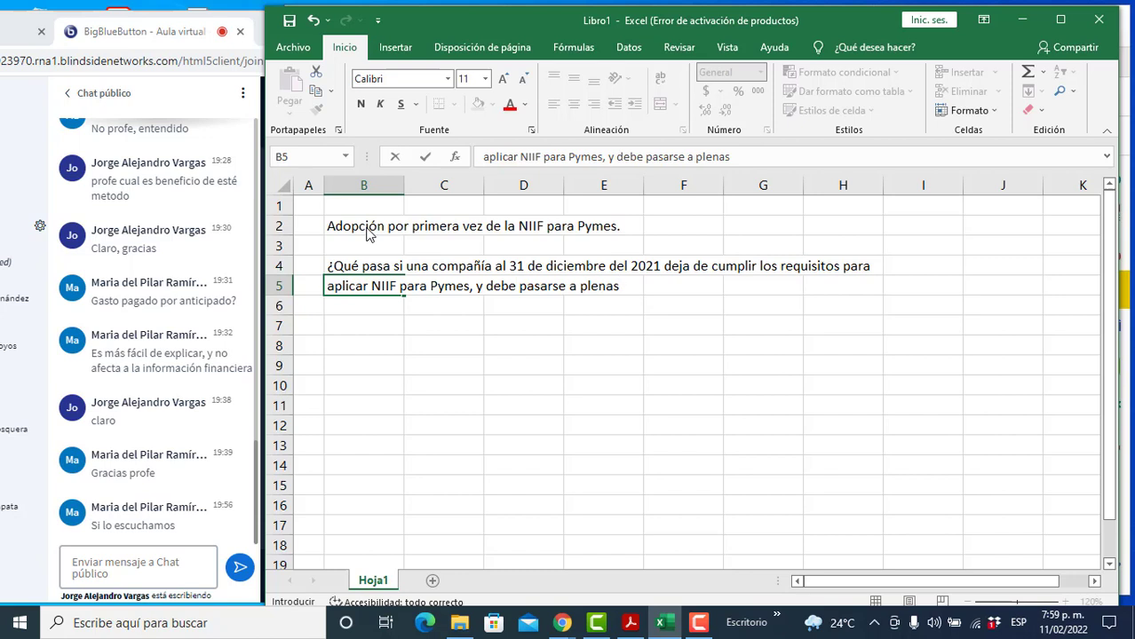
text(?)
key(Return)
Step: Enter "¿Cuál es la fecha de corte para los primeros EEFF bajo NIIF plenas." in cell B7
key(Return)
text(¿Cu)
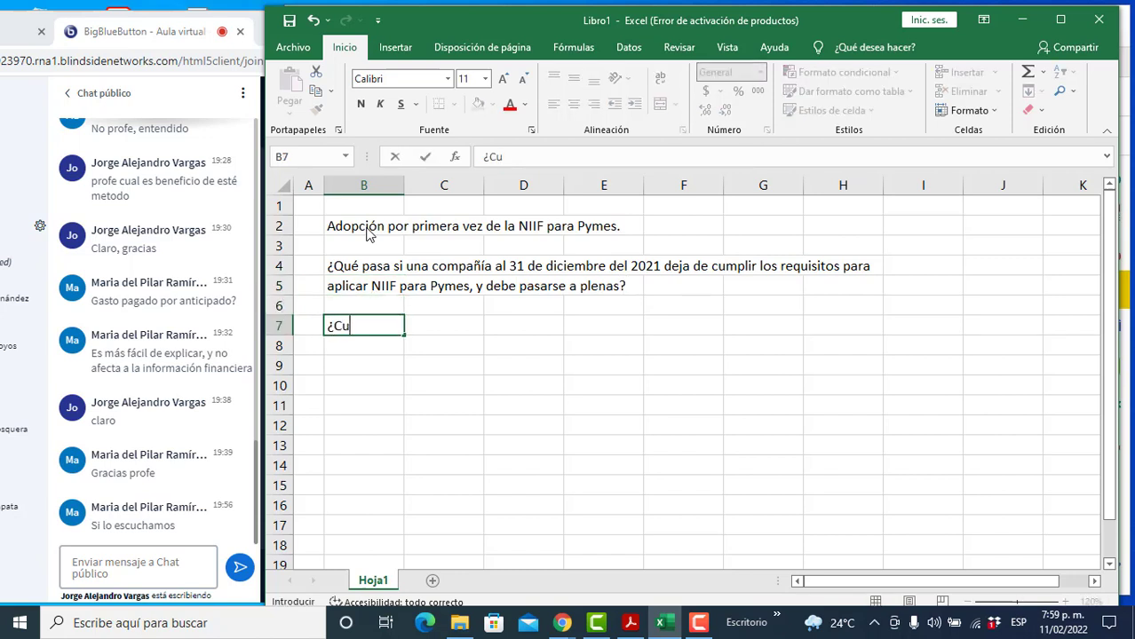
text(ál e)
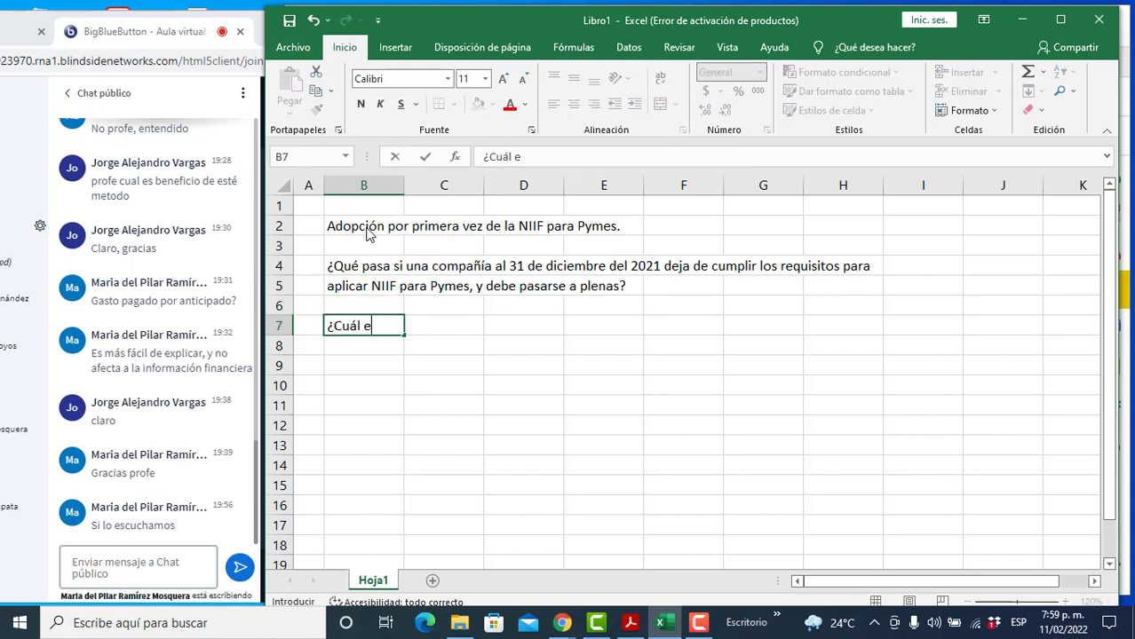
text(s la fecha de)
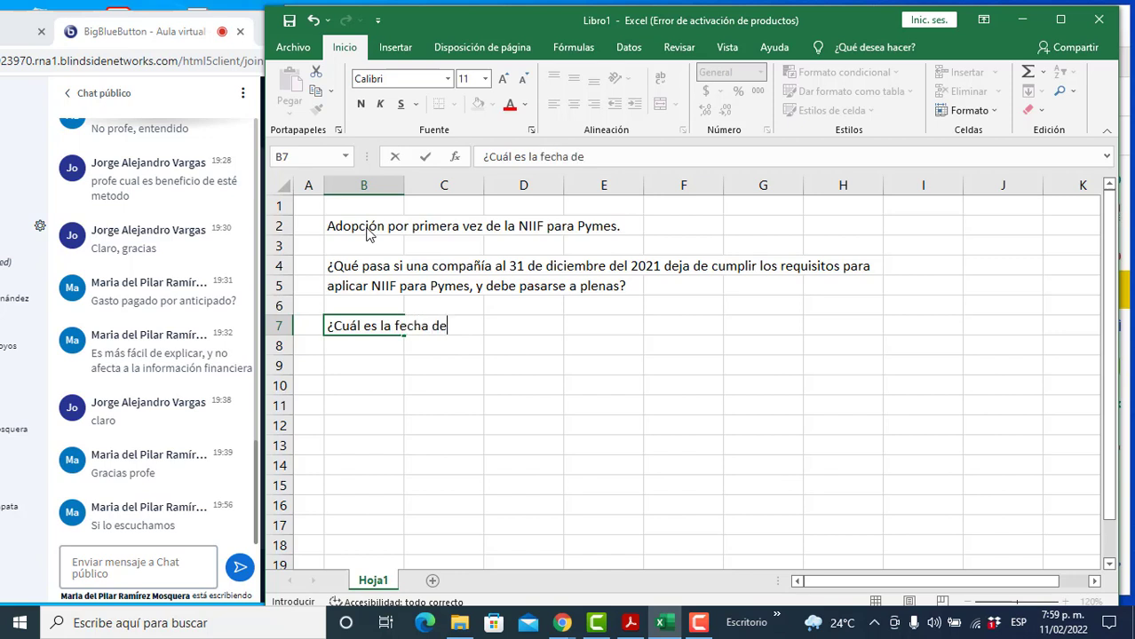
text( corte para lo)
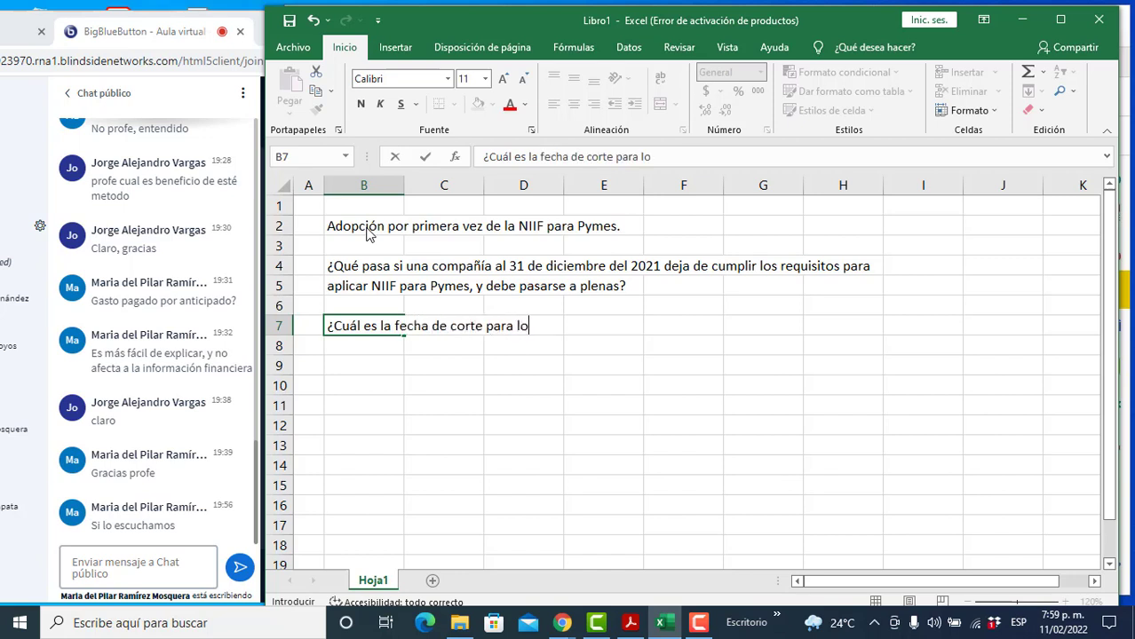
text(s primeros EE)
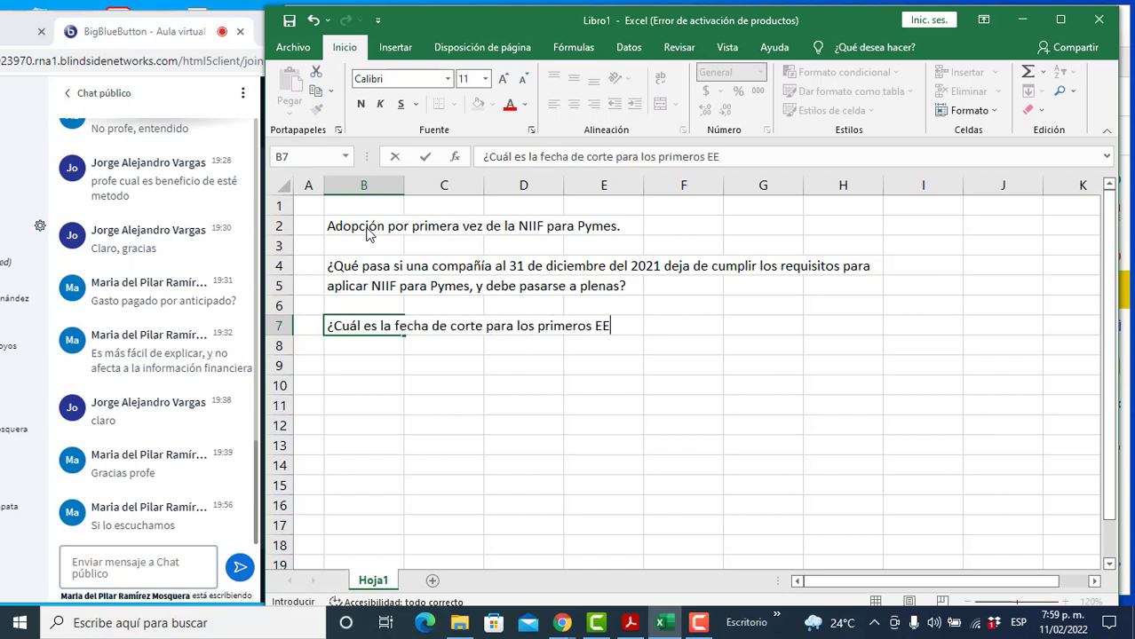
text(FF bajo NIIF )
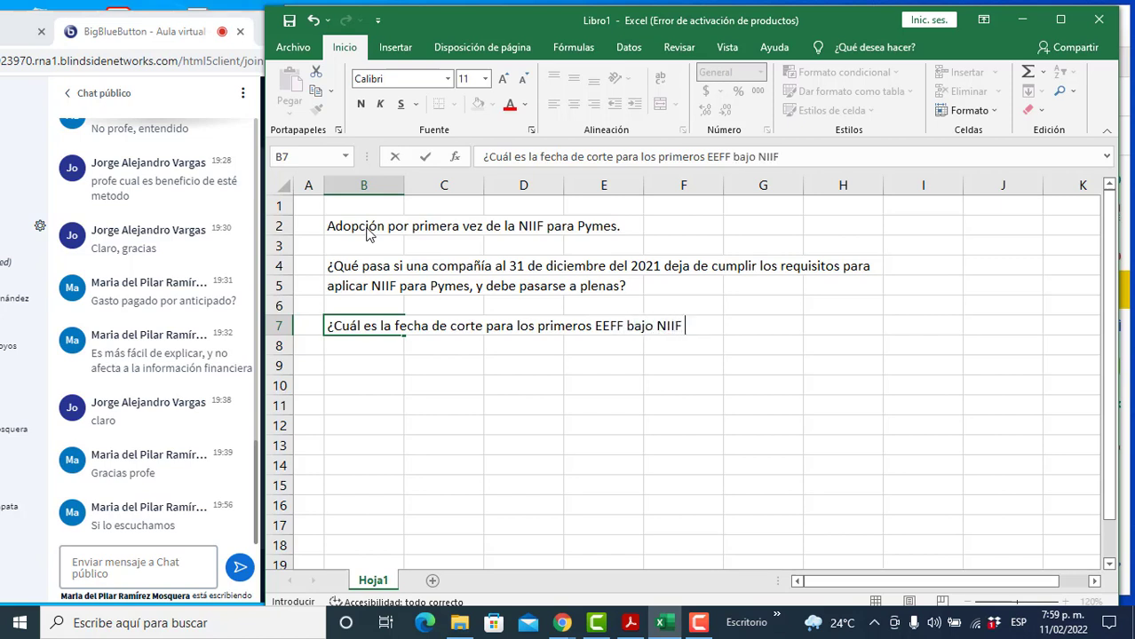
text(plenas)
key(BackSpace)
key(BackSpace)
key(BackSpace)
key(BackSpace)
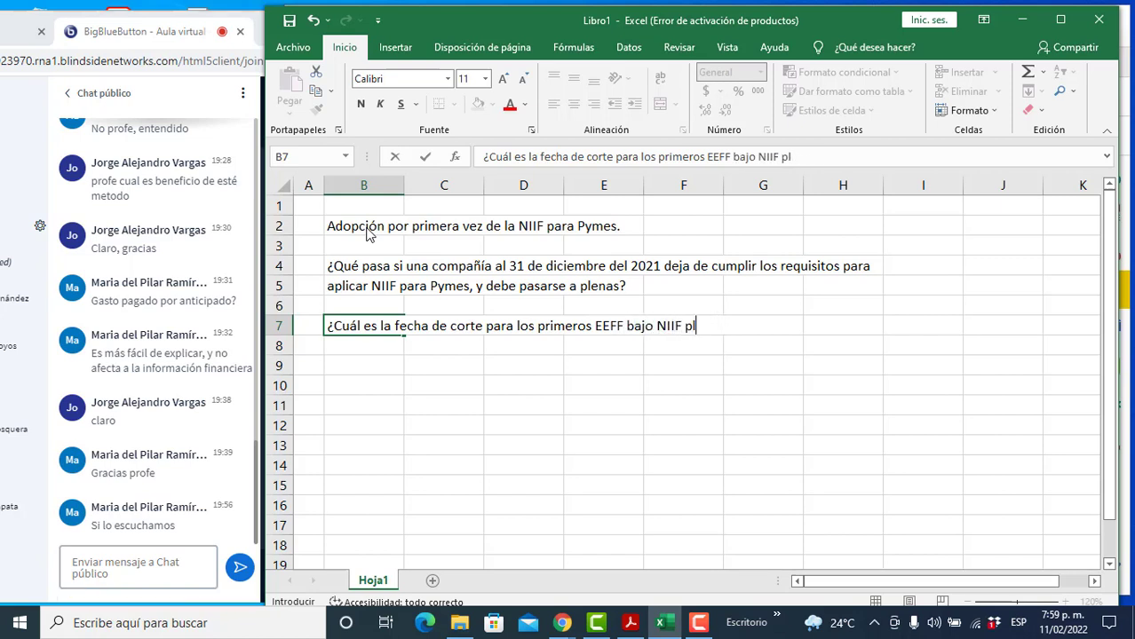
text(enas.)
key(Return)
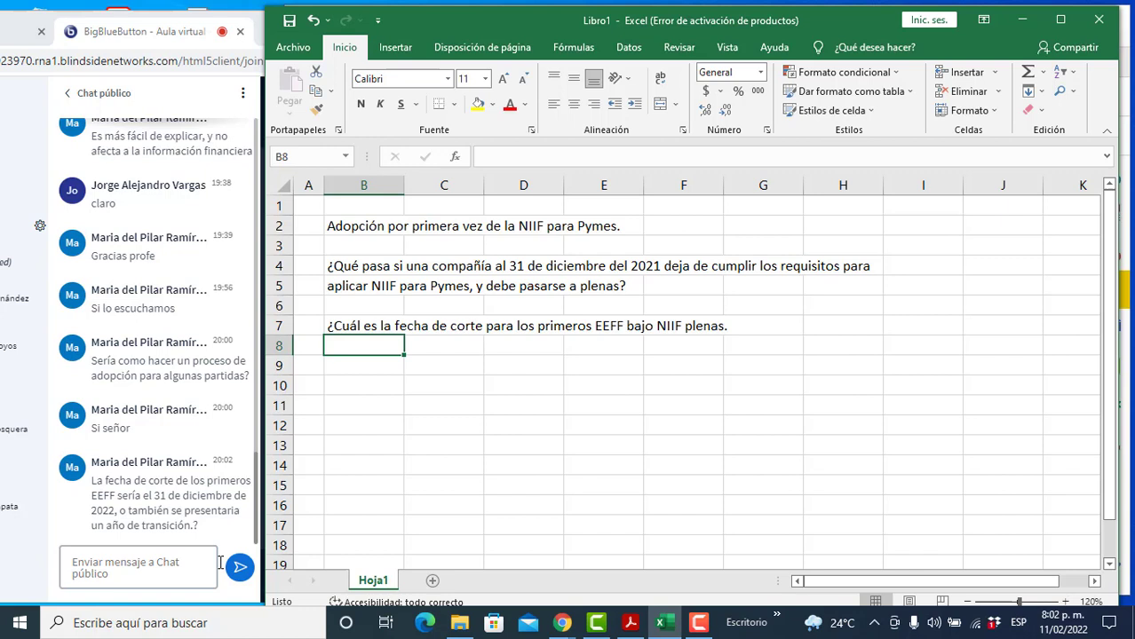
Step: Enter 2021 in B9 and "Es el año en el cual se cumplen las condiciones que nos exigen pasarnos a NIIF plenas" in C9
key(Down)
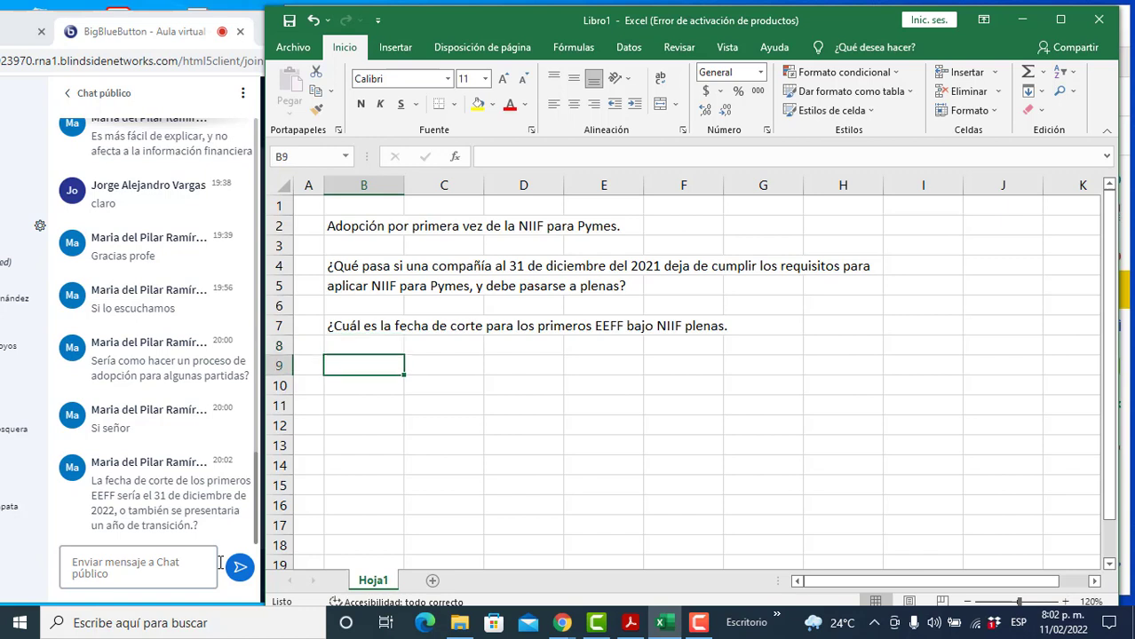
text(2021)
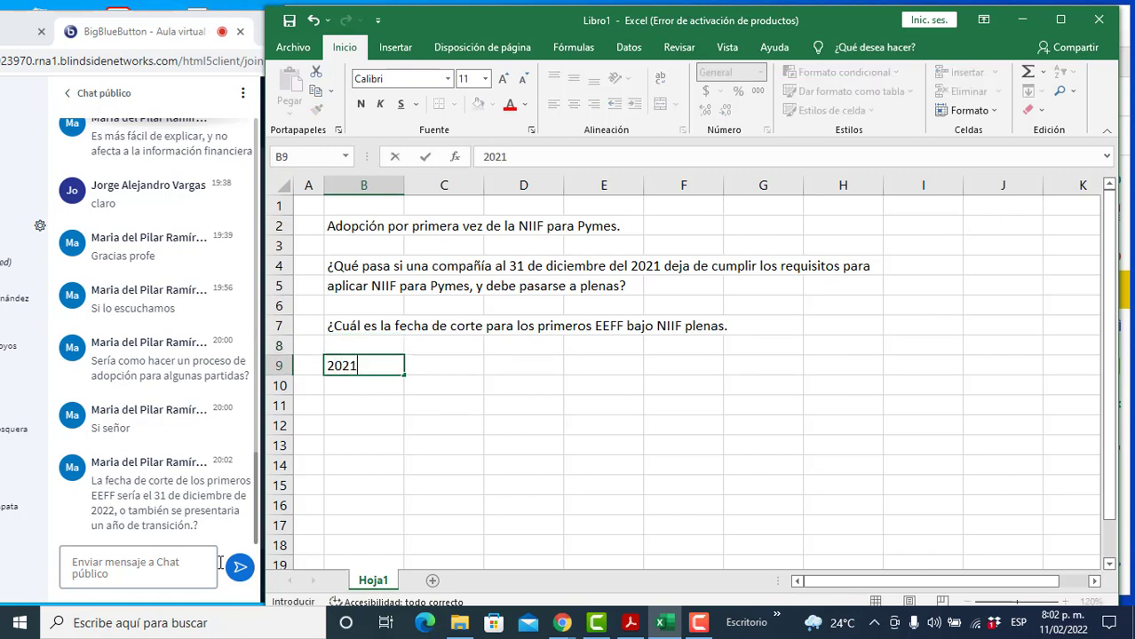
key(Tab)
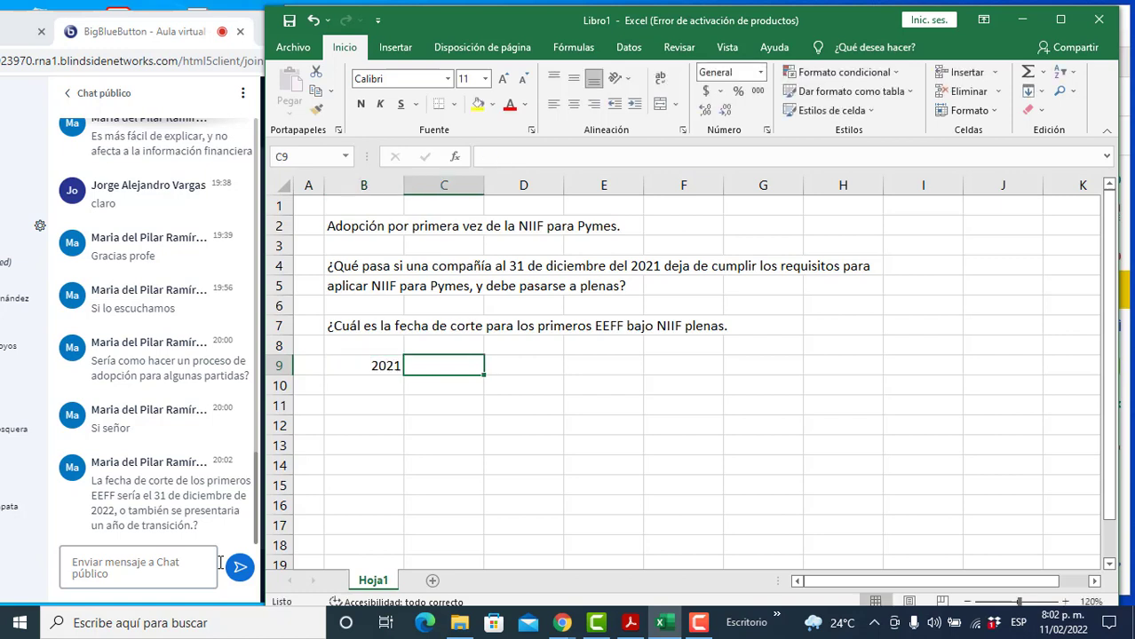
text(Es el año en el cual)
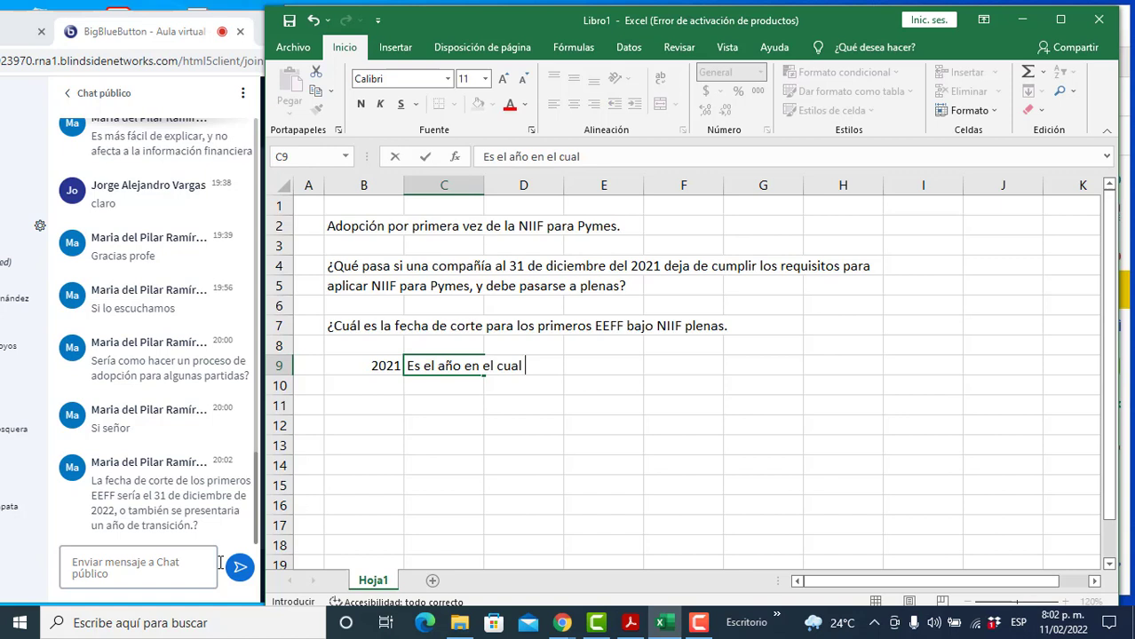
text( se cumplen la)
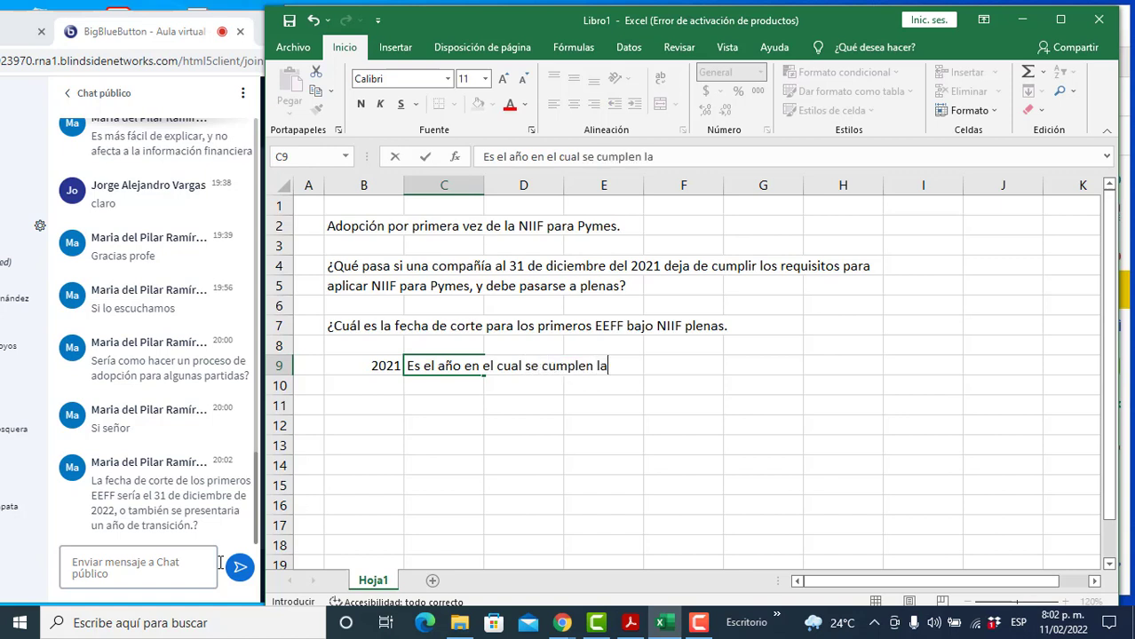
text(s condiciones que)
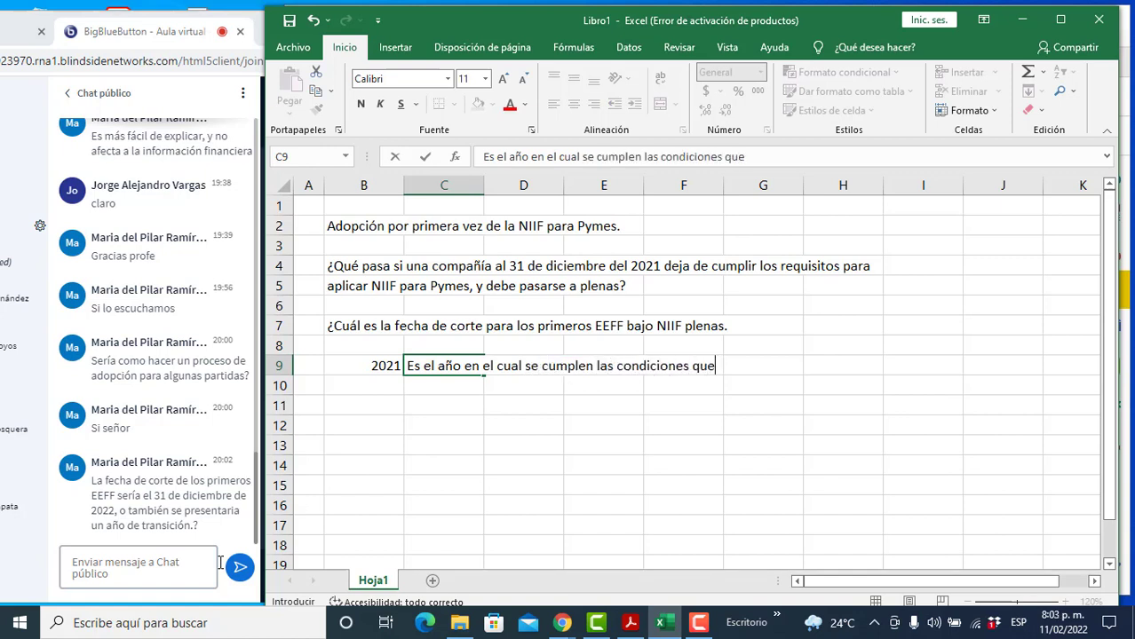
text( nos exigen pasar)
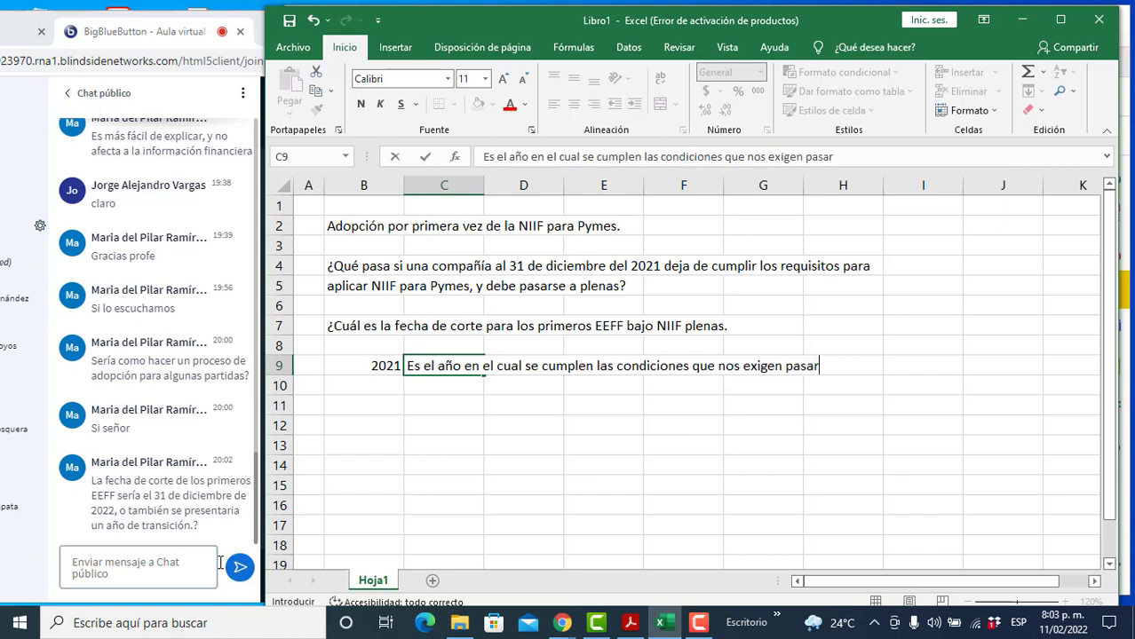
text(nos a NIIF pl)
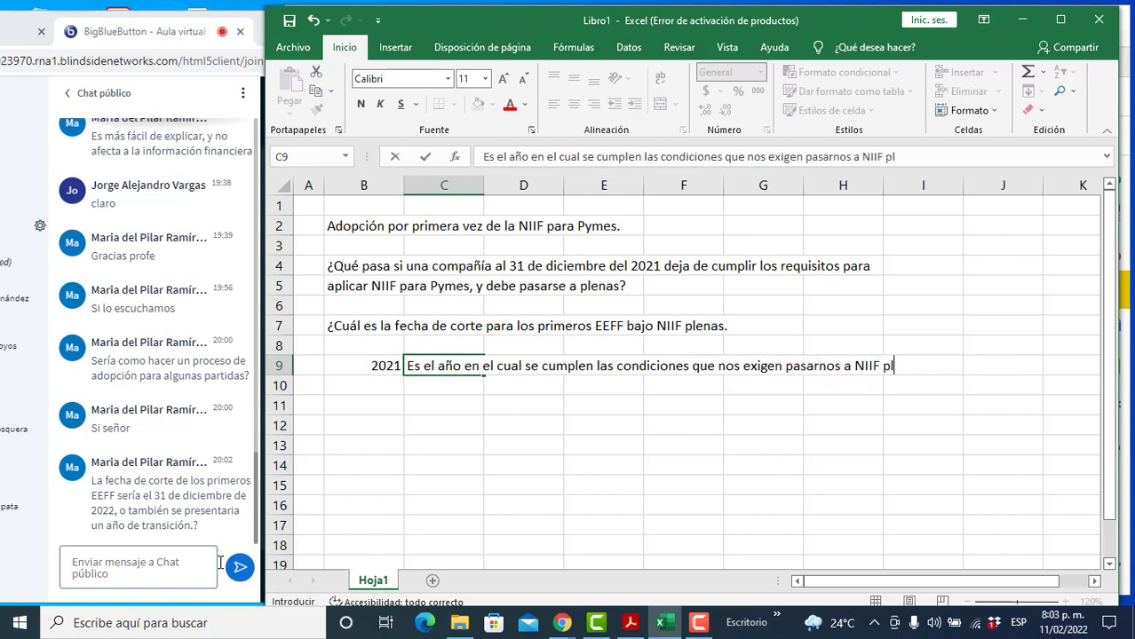
text(enas)
key(Return)
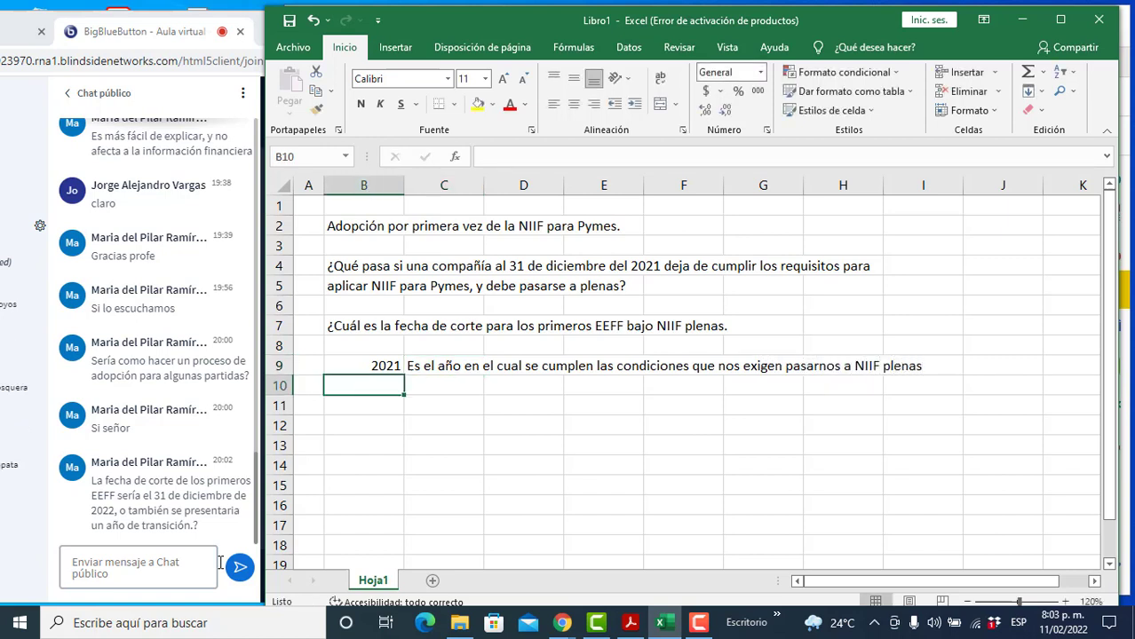
Step: Enter 2022 in B10 and "Es el año en el cual se toma la decisión de hacer el cambio" in C10
text(2022)
key(Tab)
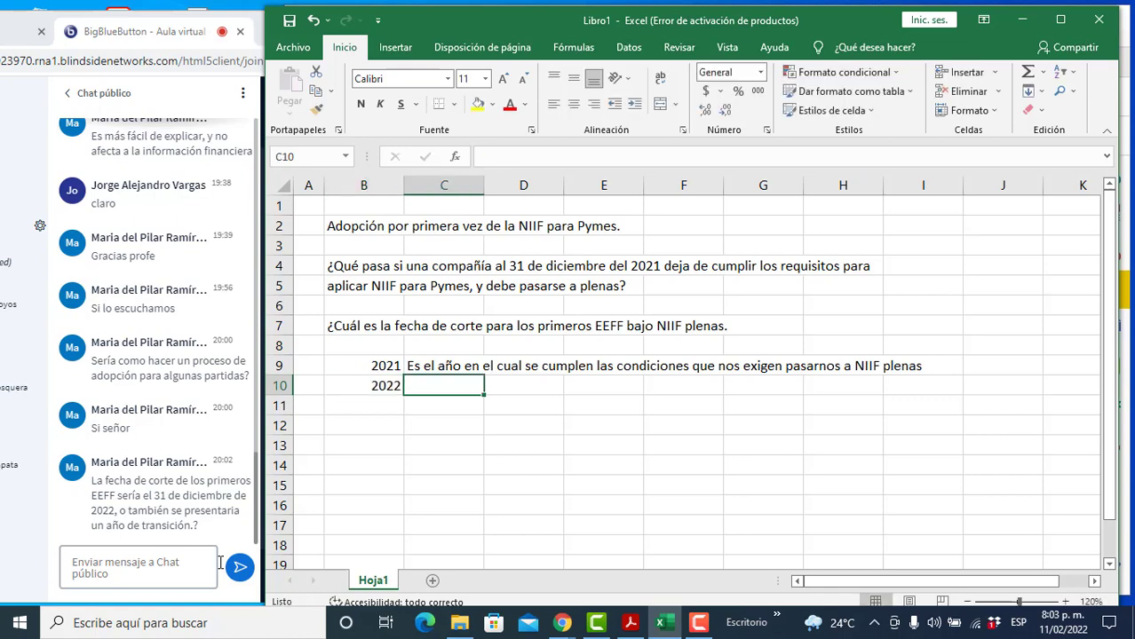
text(Es el año en el cual se )
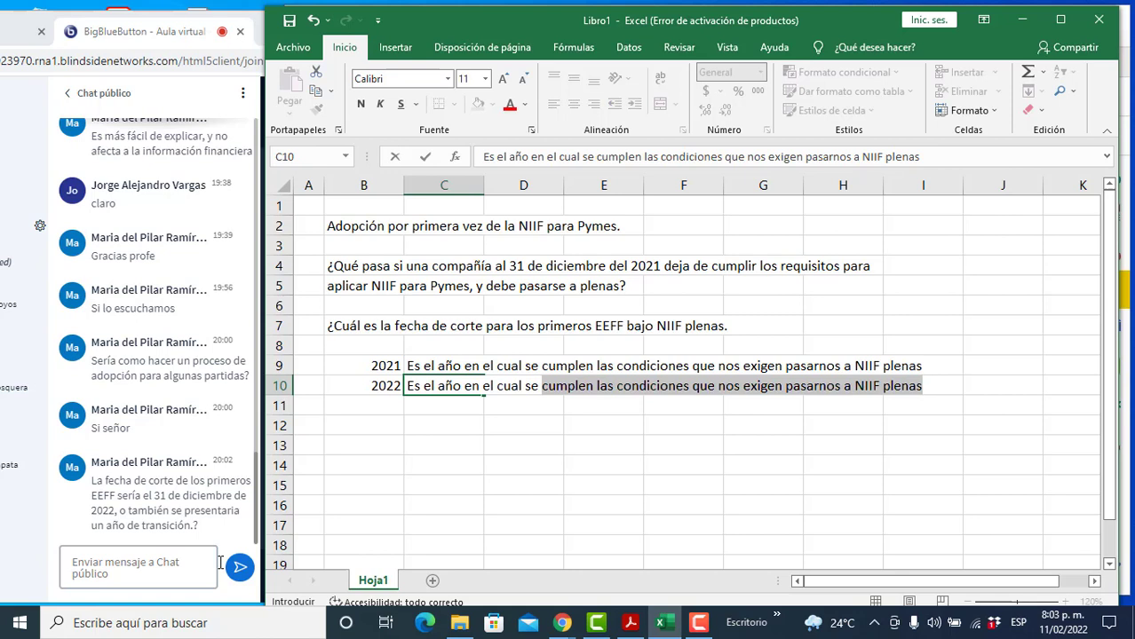
text(toma la deci)
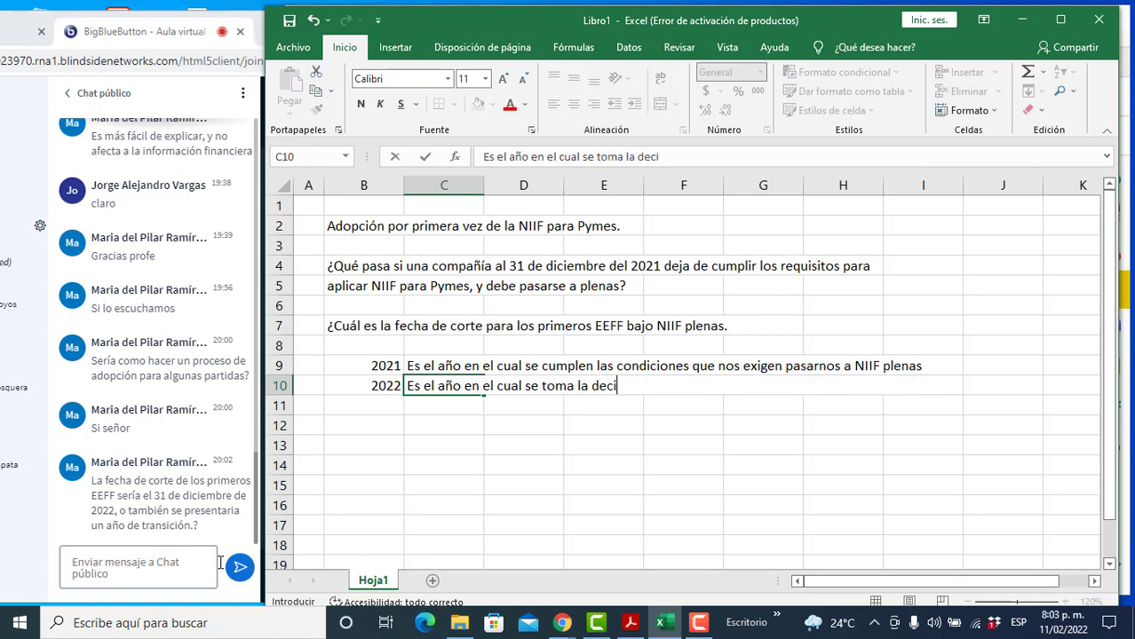
text(sión de hacer el cambio)
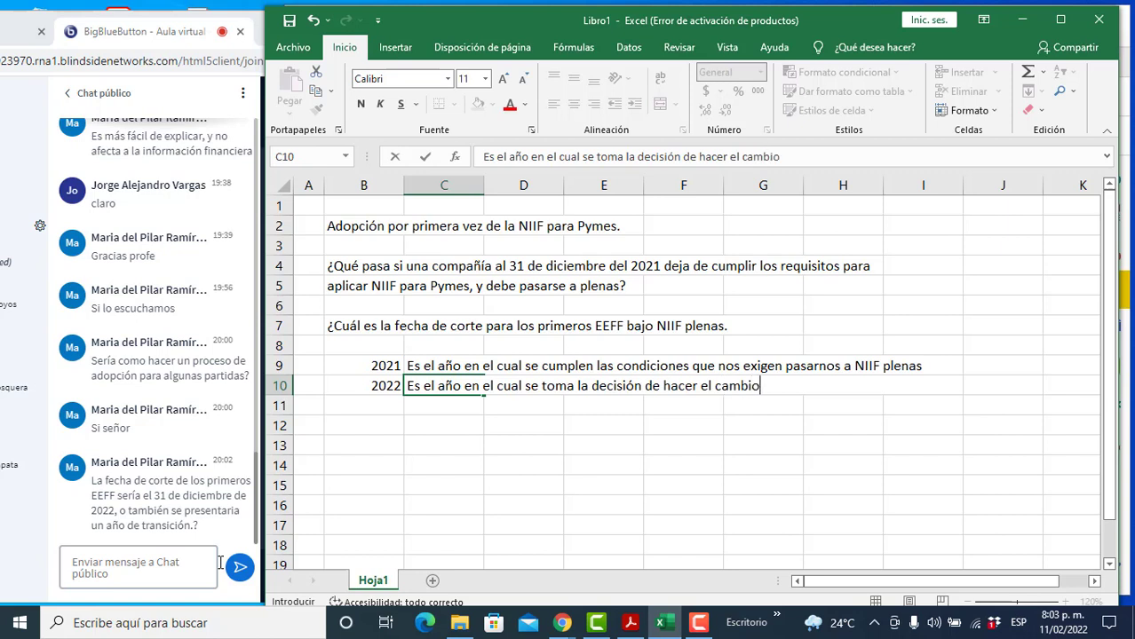
key(Return)
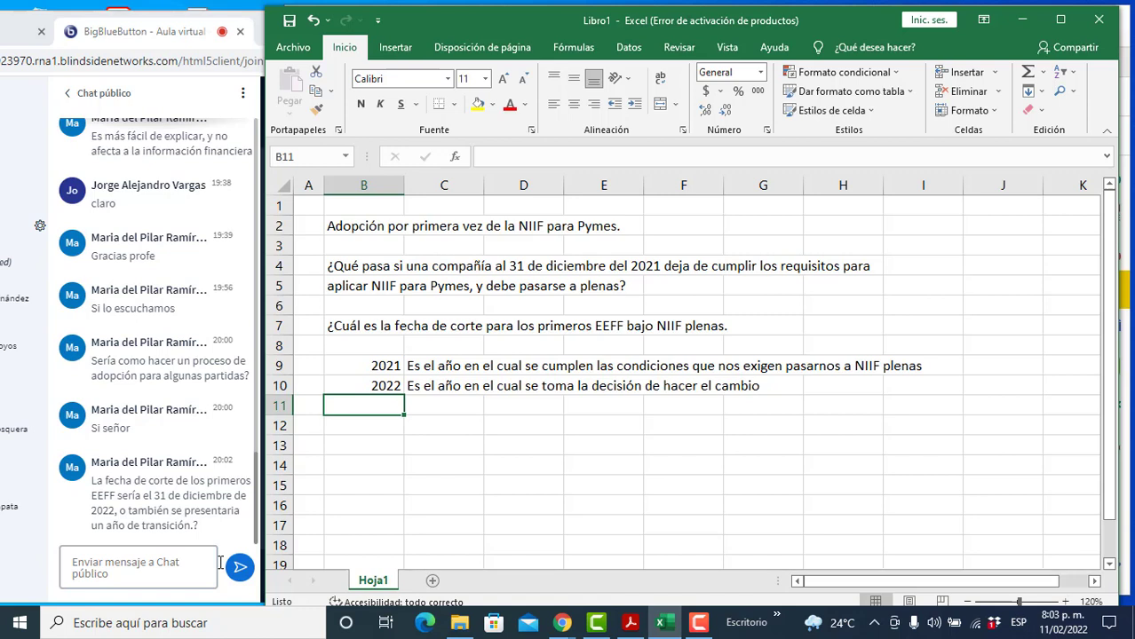
key(Up)
key(Up)
key(shift+Right)
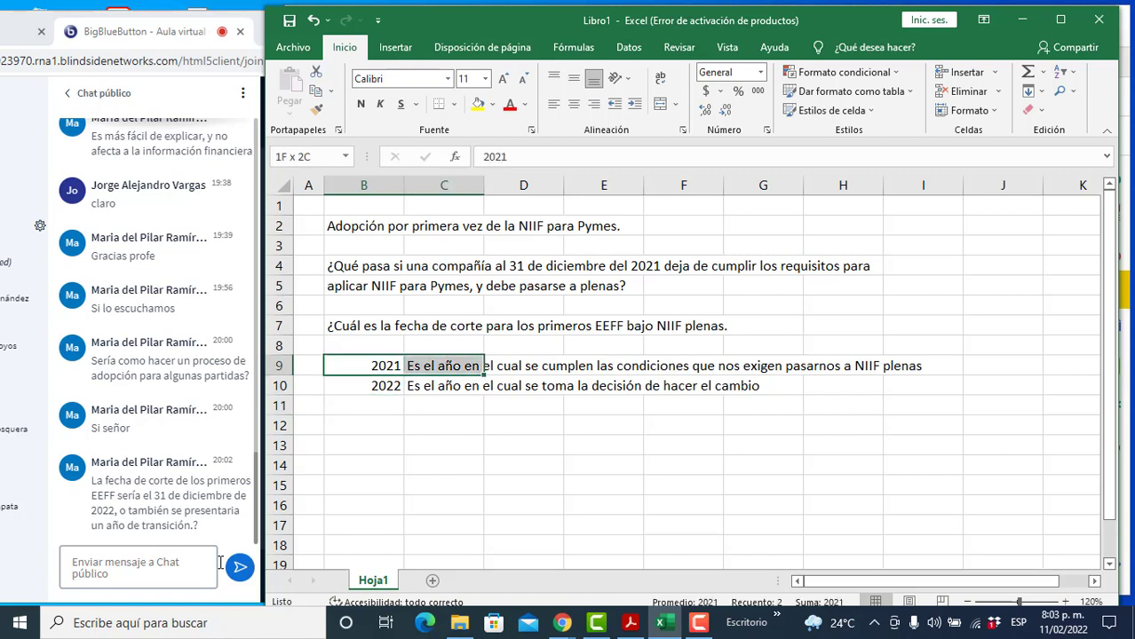
key(Down)
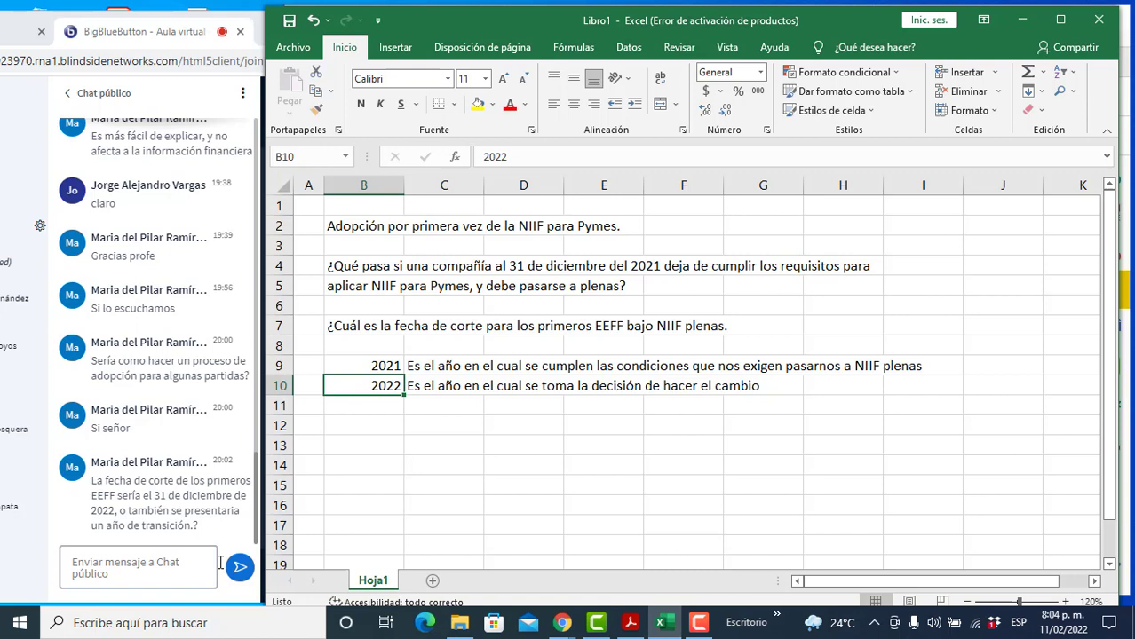
key(Up)
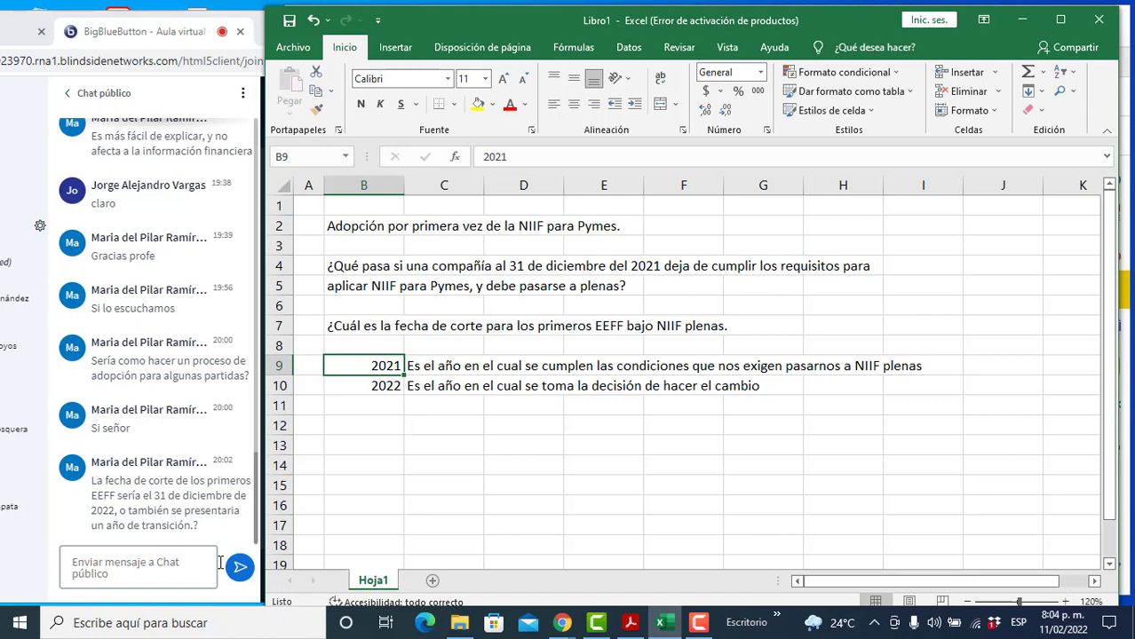
Step: Append ". Este es el año de preparación." to the 2022 description in cell C10
key(Down)
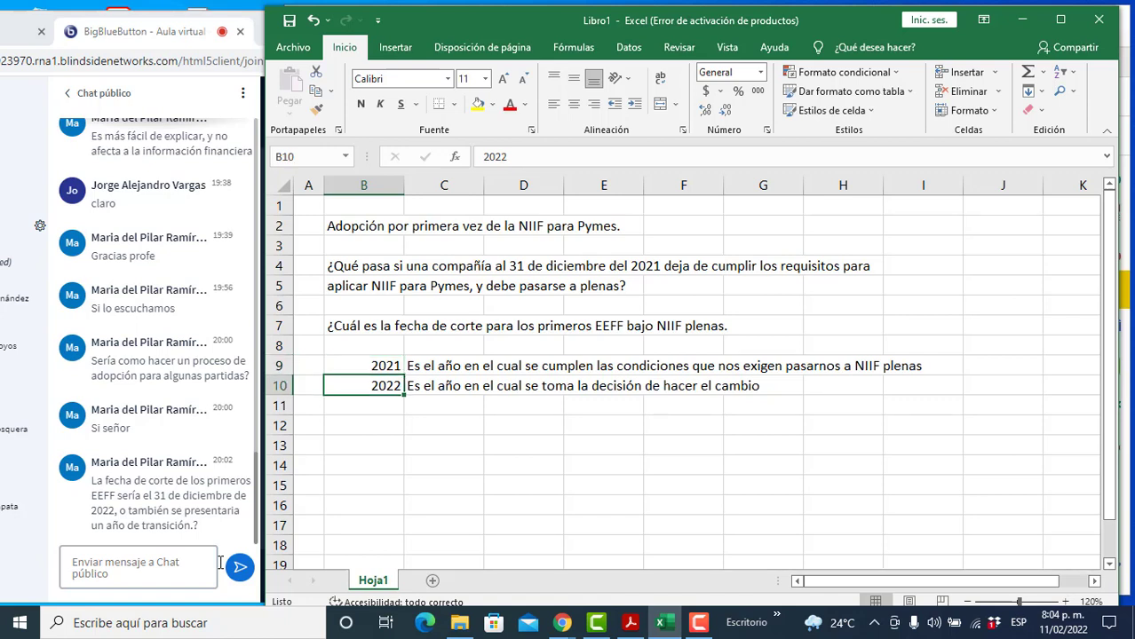
key(F2)
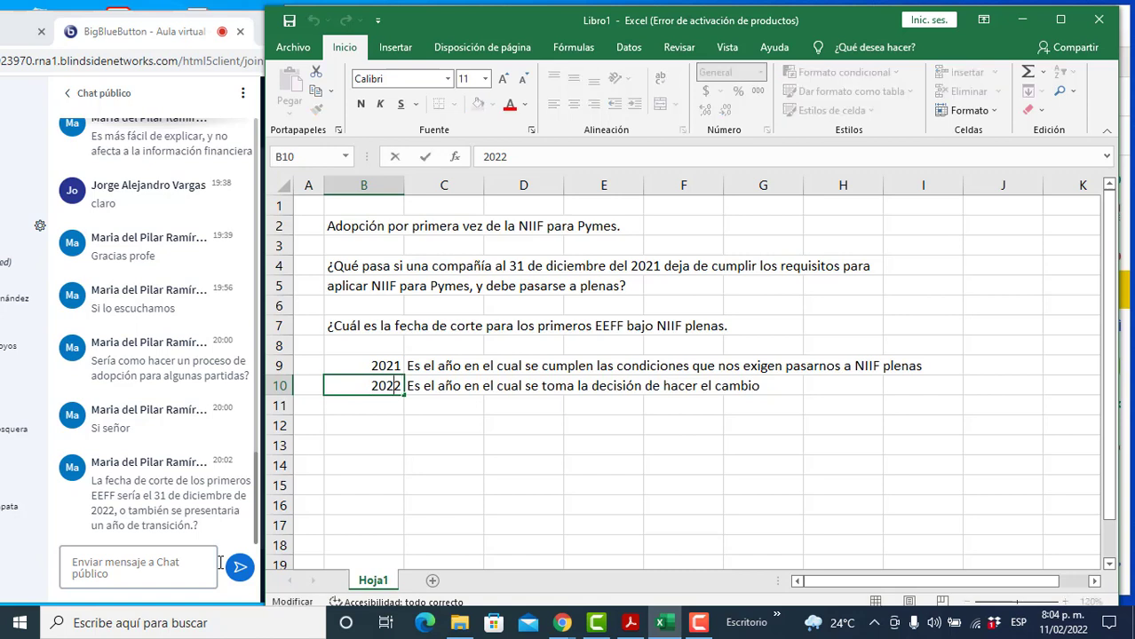
key(Tab)
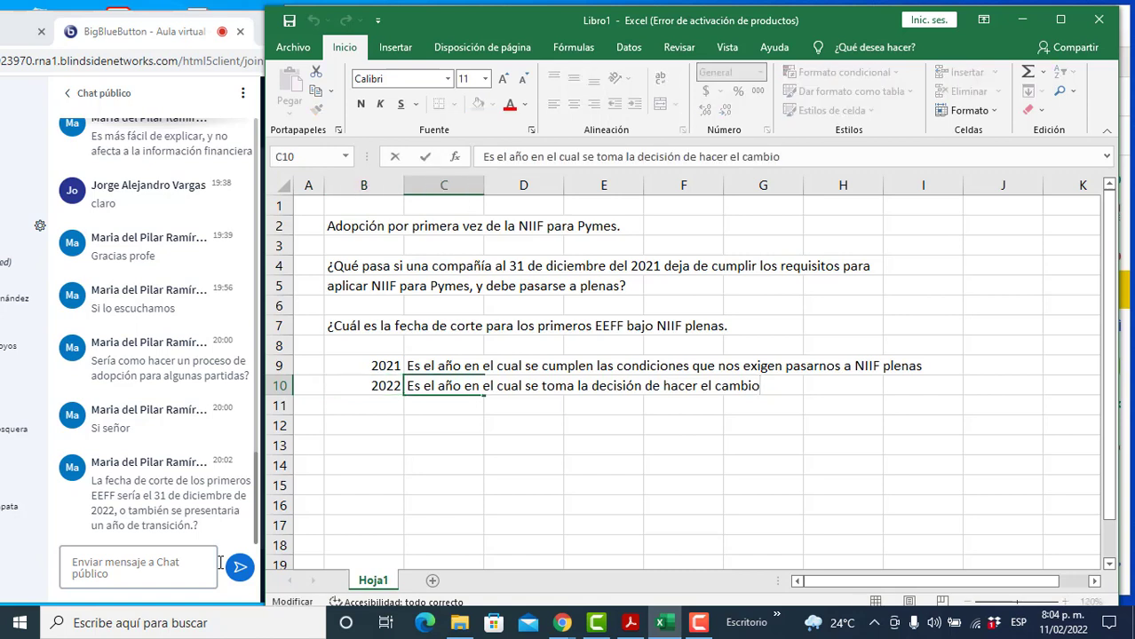
text(. Este es e)
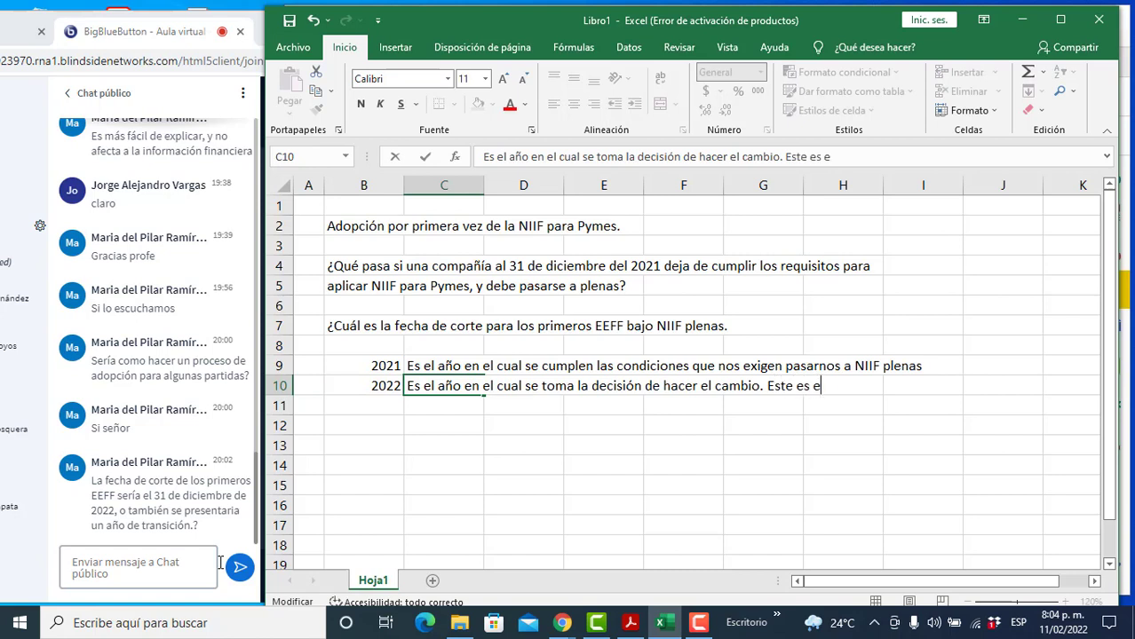
text(l año de preparación.)
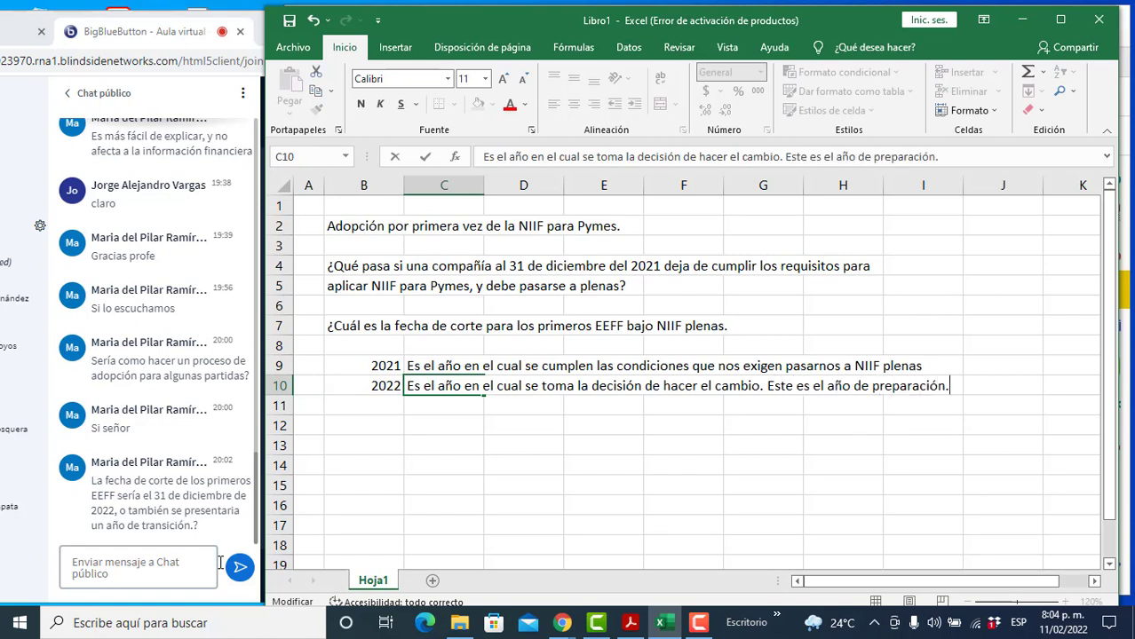
key(Return)
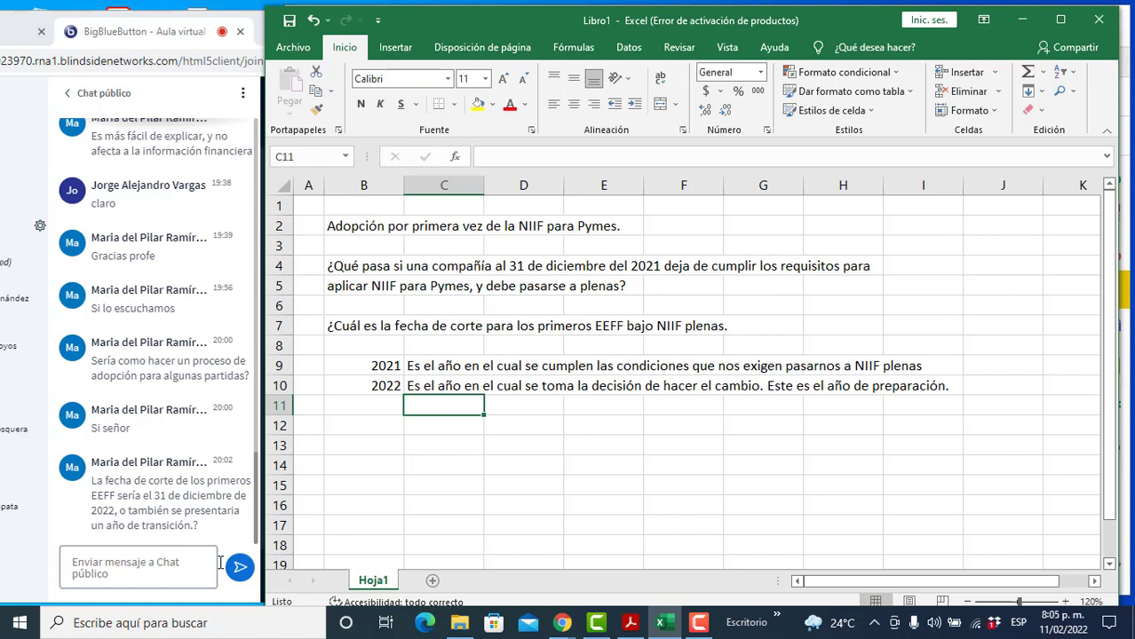
Step: Enter 2023 in B11 and "Año de transición. El balance de apertura bajo NIIF plenas debe ser al 1 de enero del 2023." in C11
key(Left)
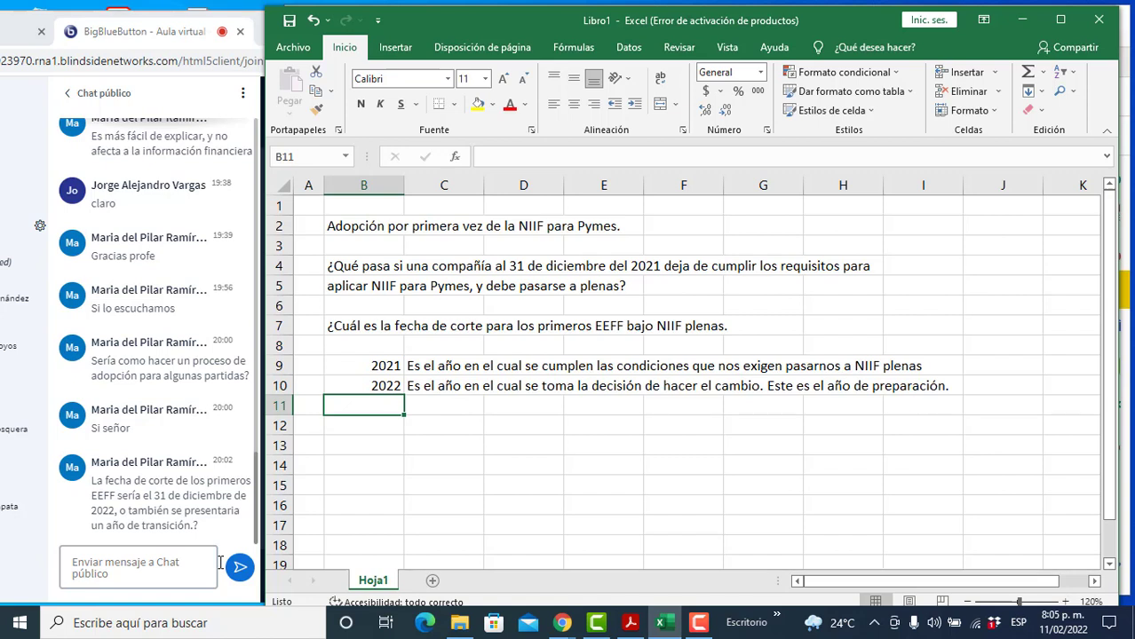
text(2023)
key(Tab)
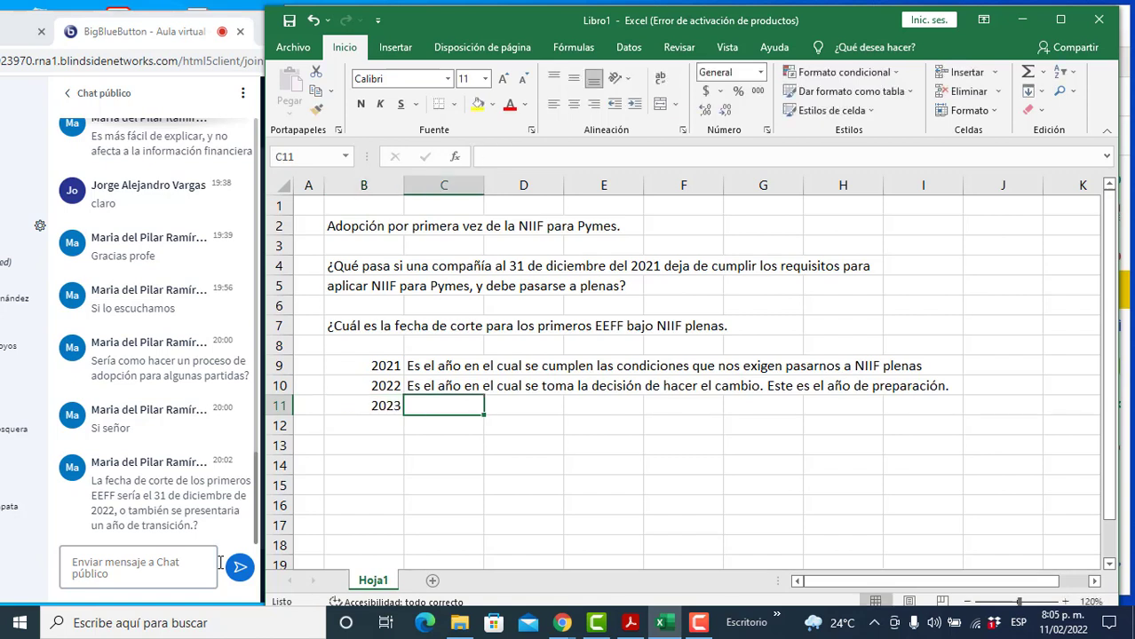
text(Año de t)
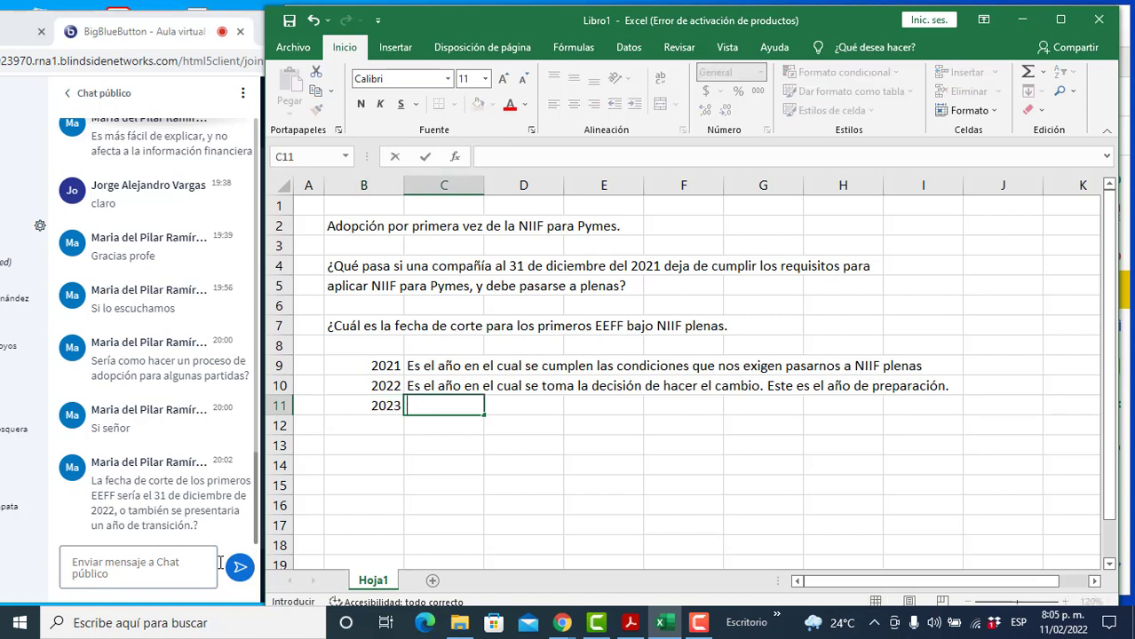
text(ransici)
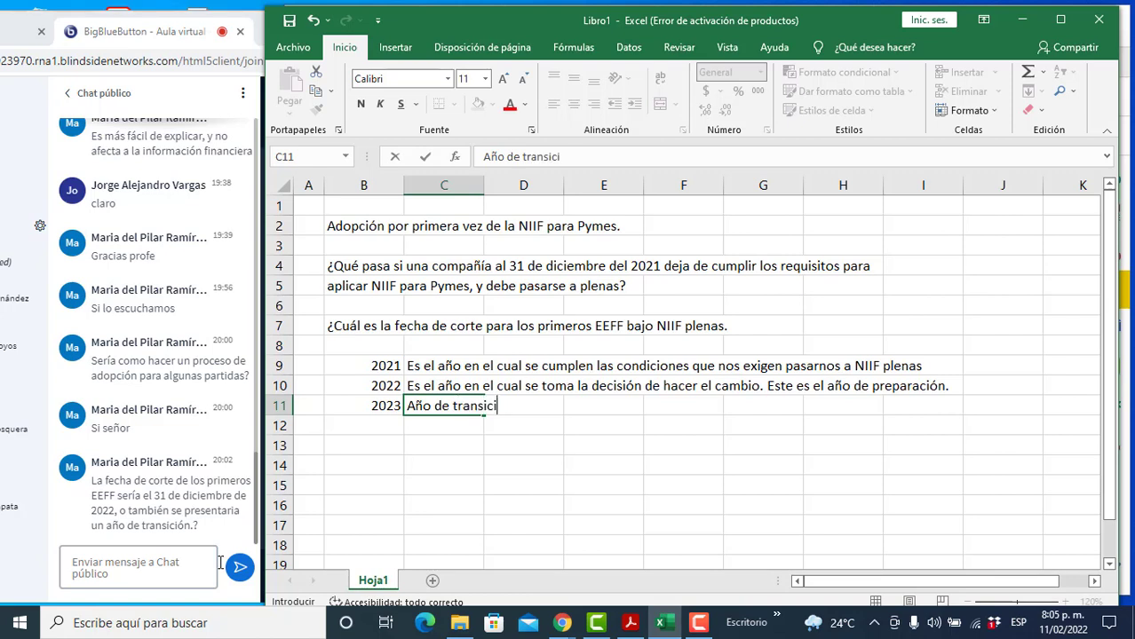
text(ón. El bala)
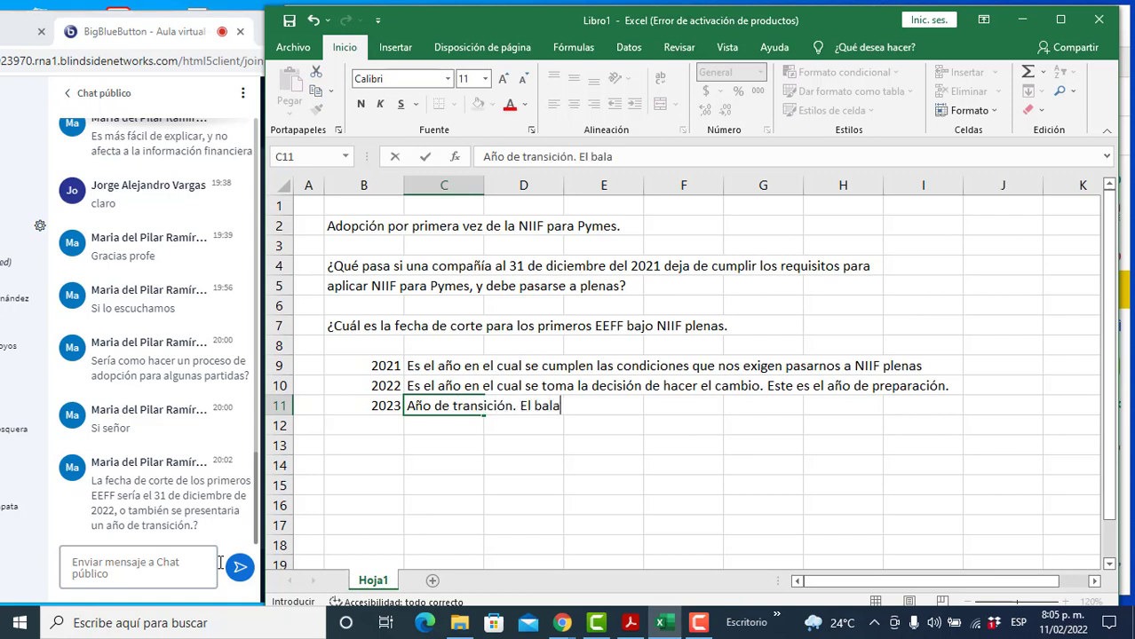
text(nce de apertura )
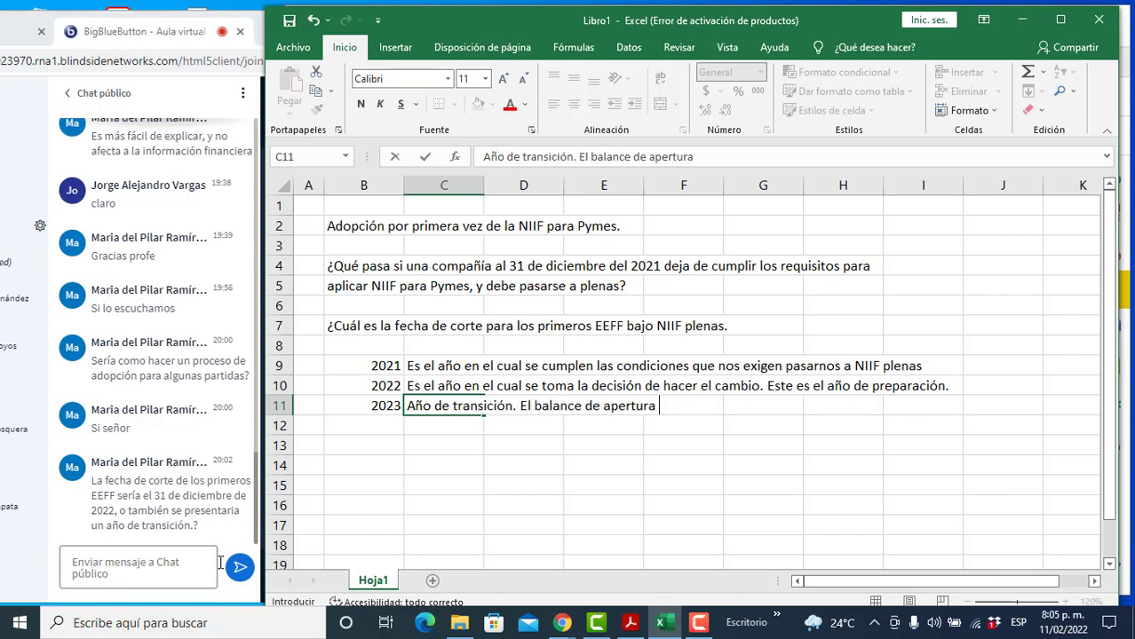
text(bajo NIIF pl)
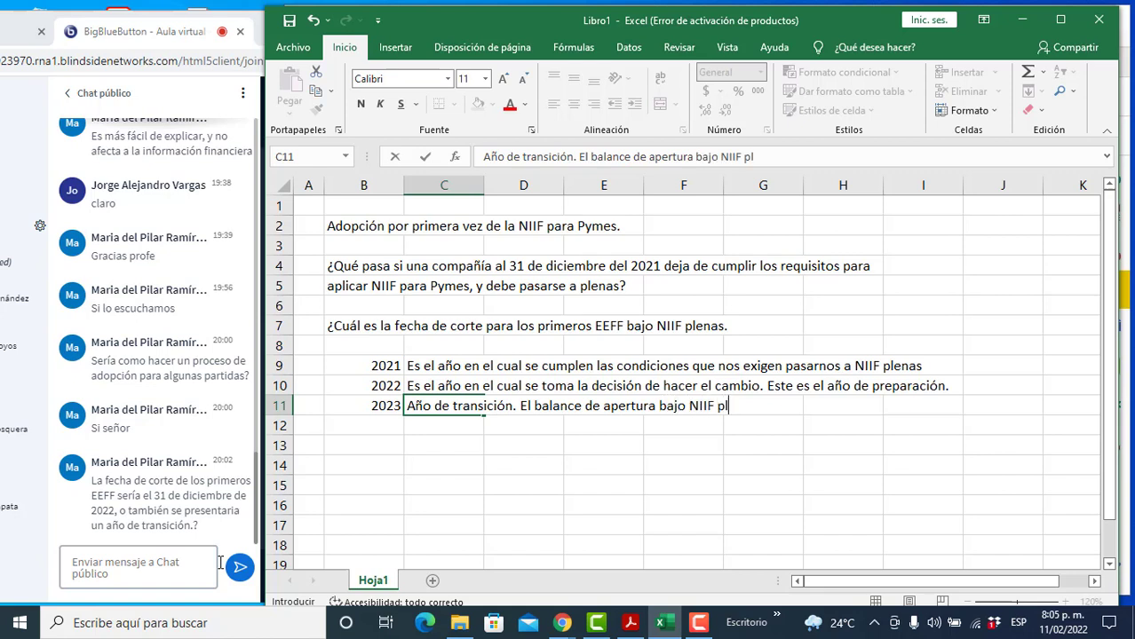
text(enas debe ser)
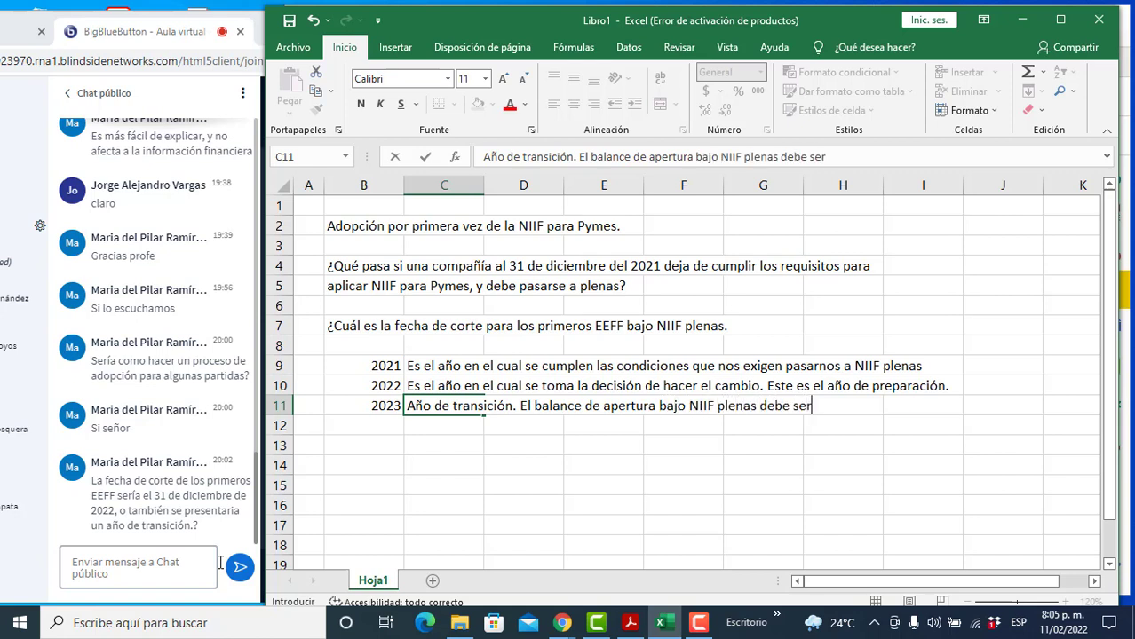
text( al 1 de e)
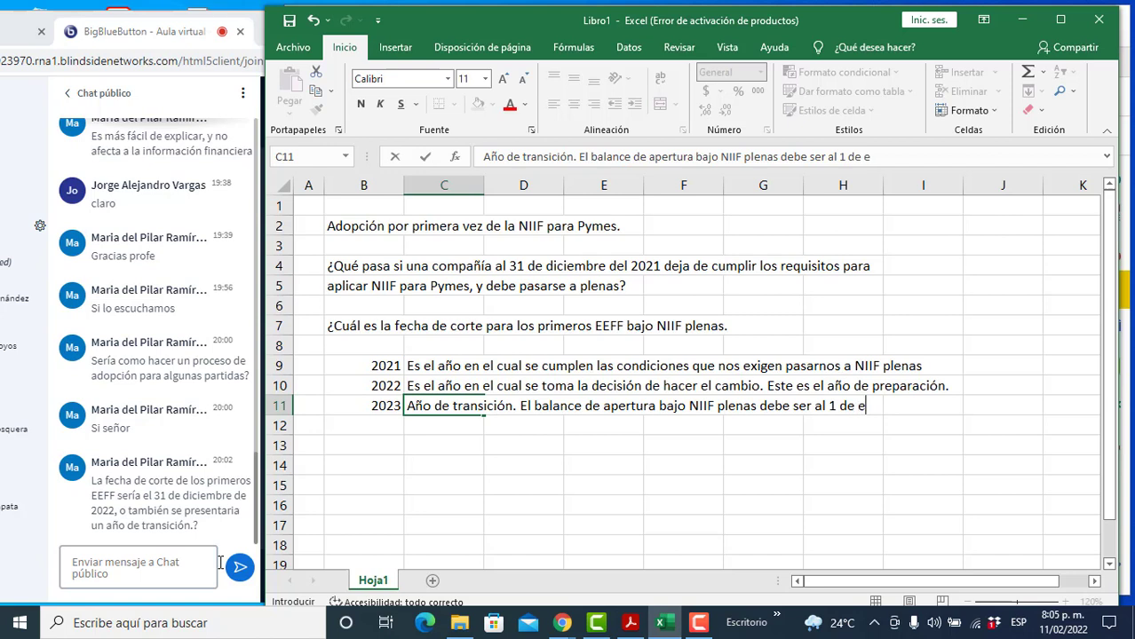
text(nero del 201)
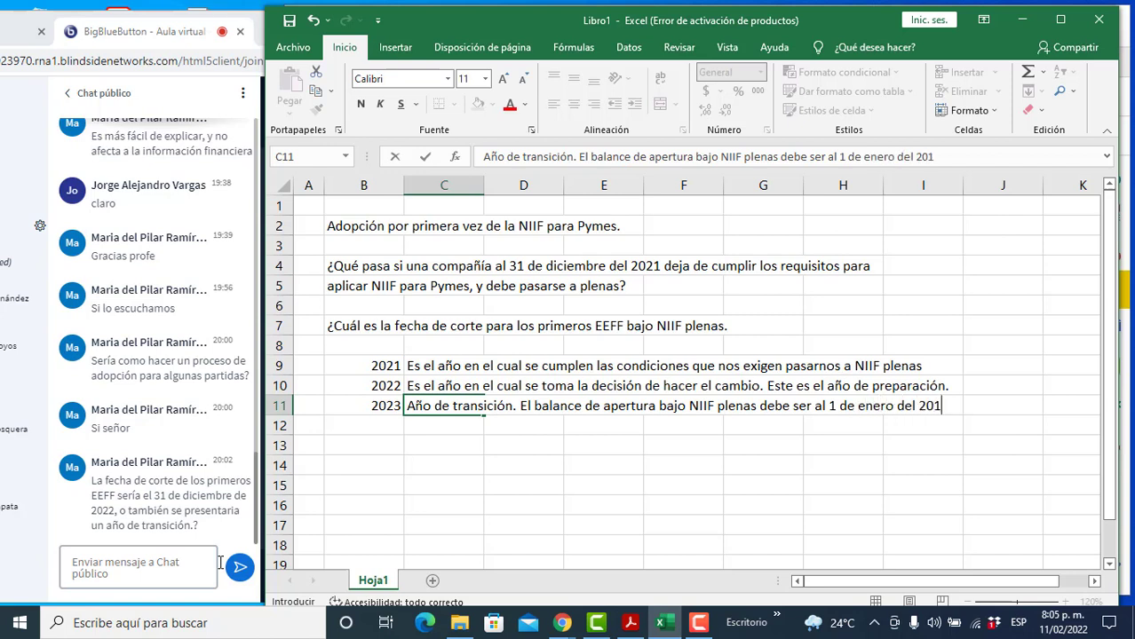
key(BackSpace)
text(23.)
key(Return)
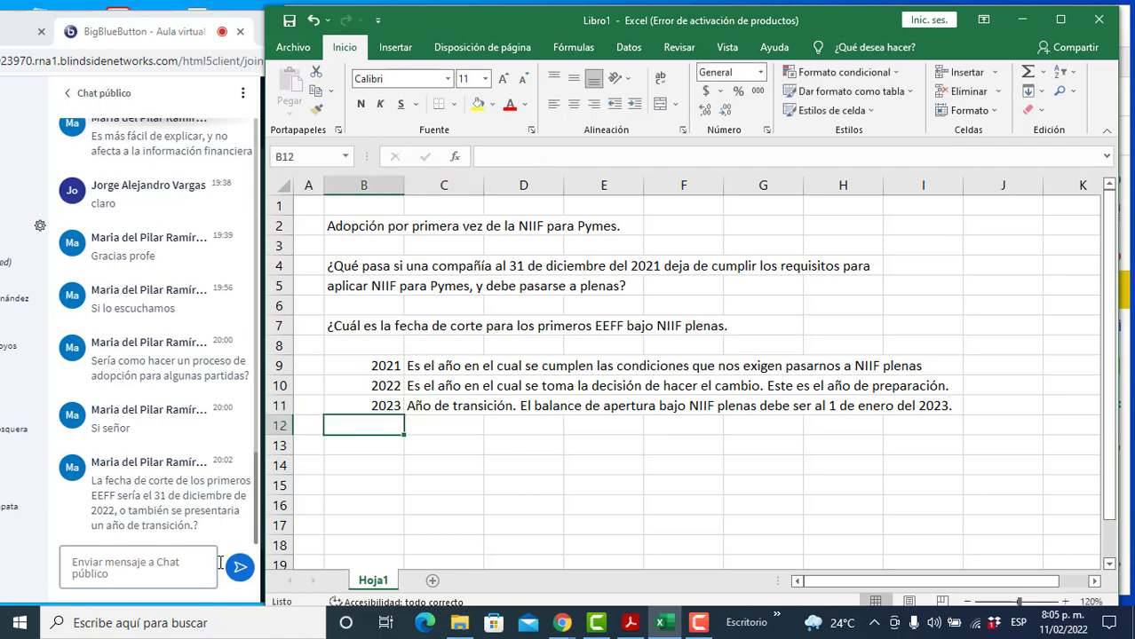
Step: Enter "Al cierre del 2023 se presentarán los últimos EEFF bajo NIIF para Pymes" in C12
key(Right)
text(D)
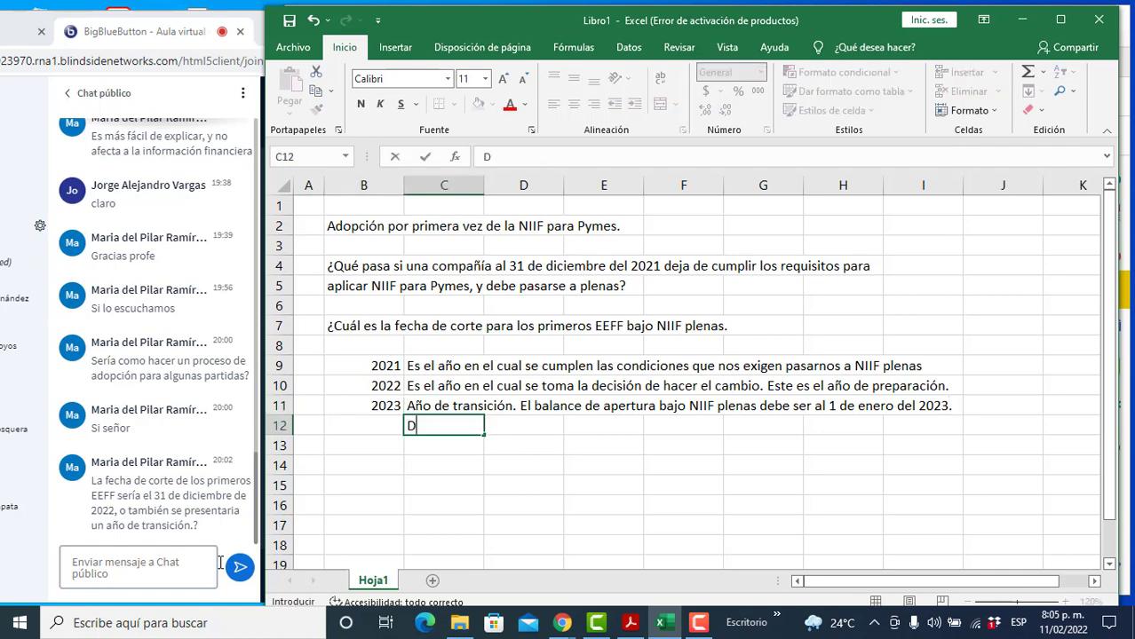
key(BackSpace)
text(Al cierre del 202)
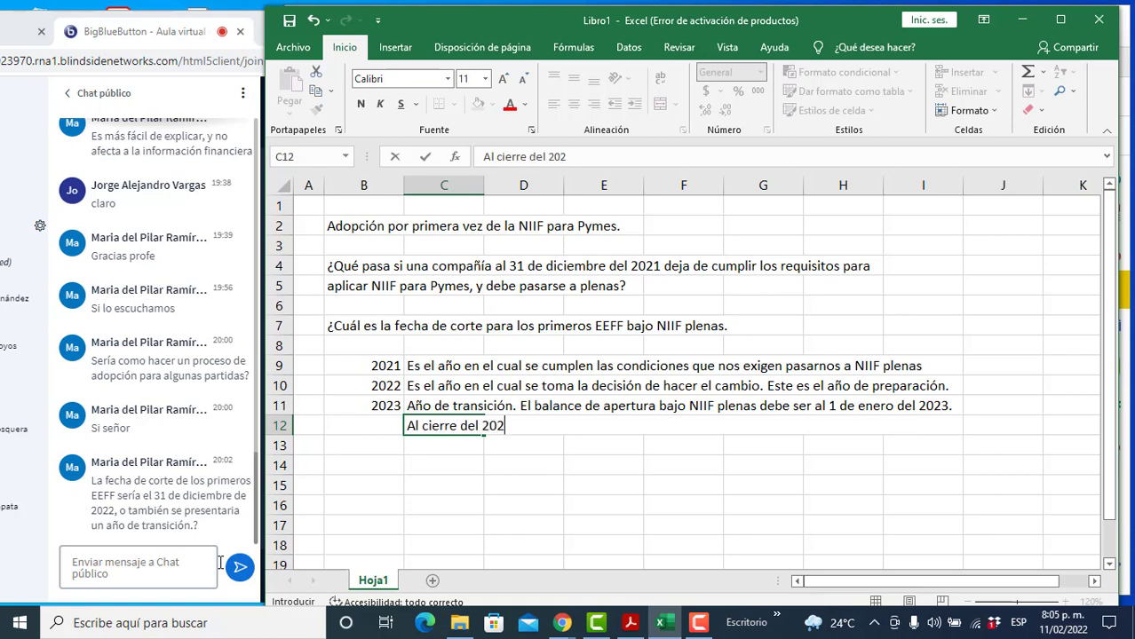
text(3 se presentar)
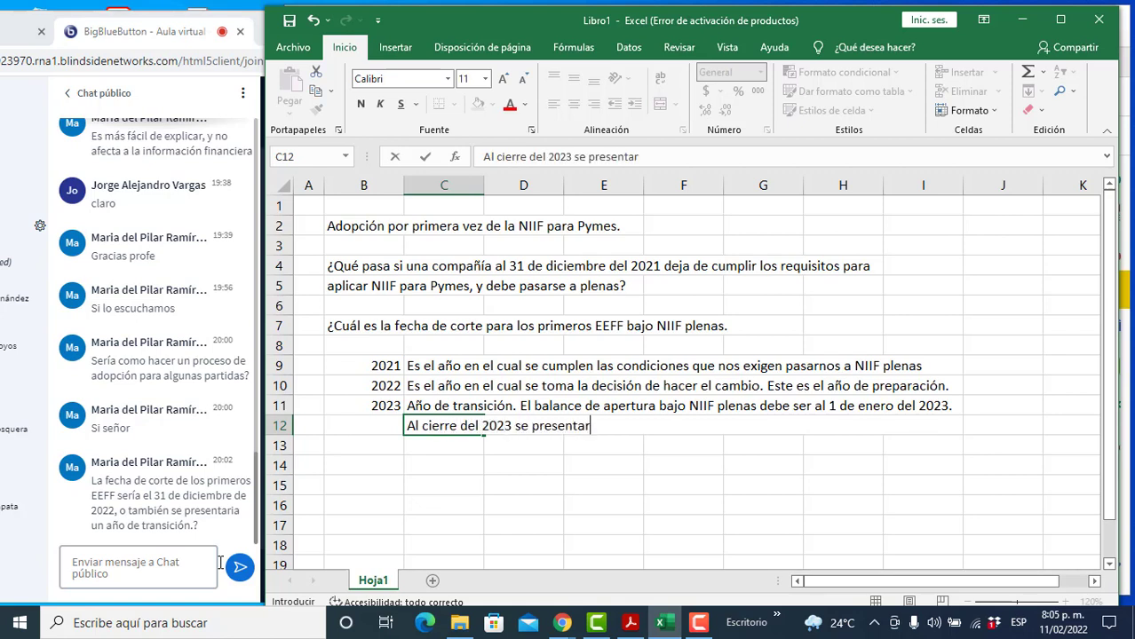
text(án los últimos)
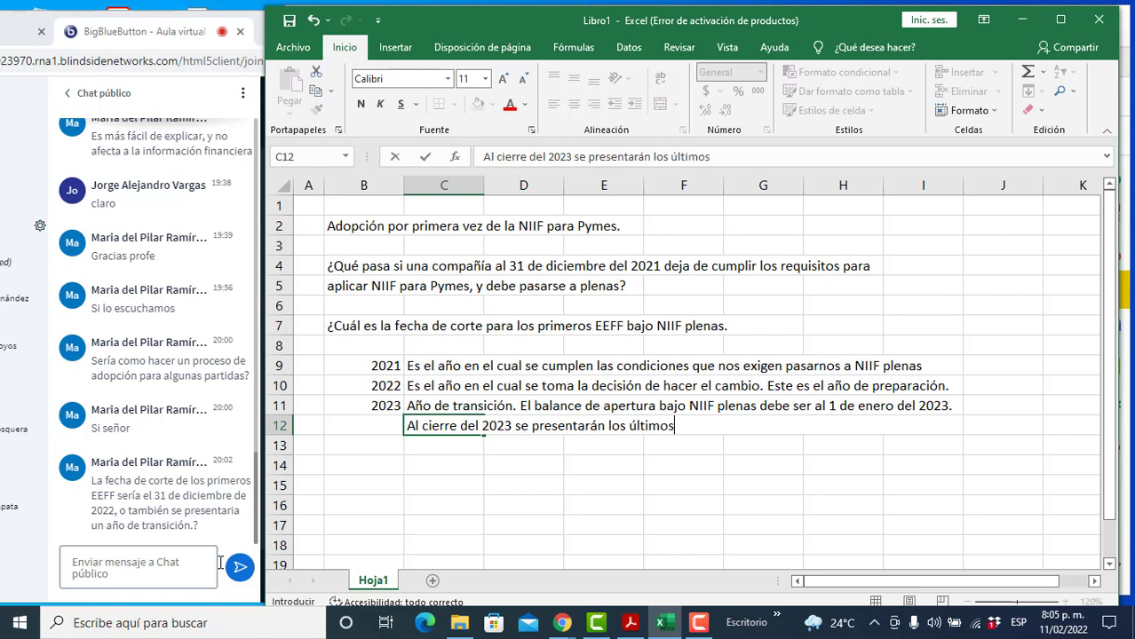
text( EEFF pa)
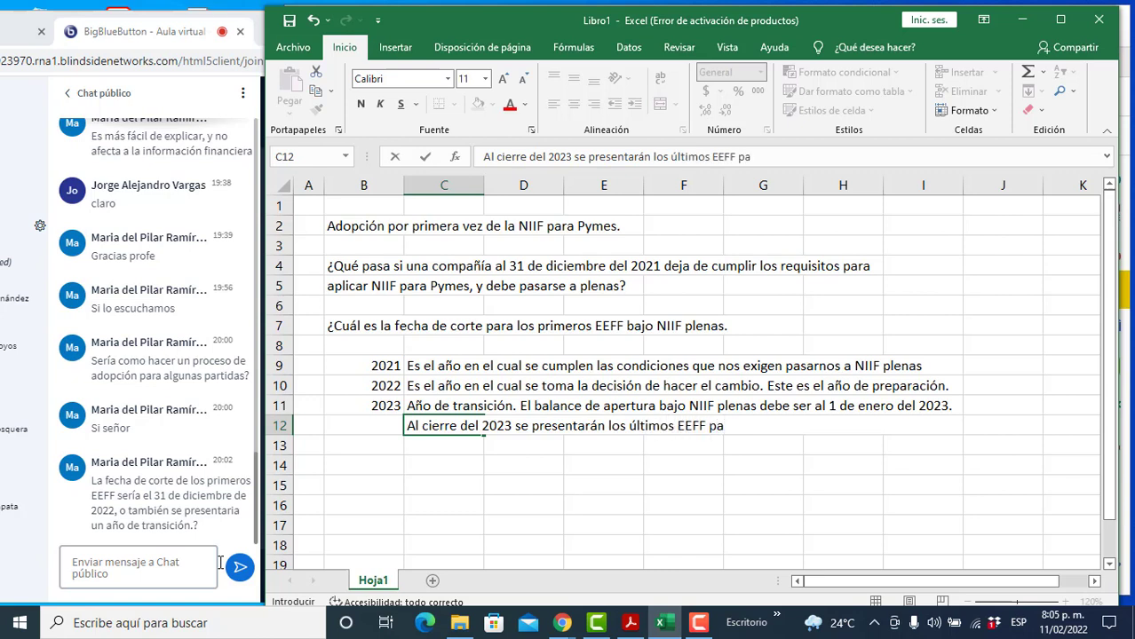
text(jo NI)
key(BackSpace)
key(BackSpace)
key(BackSpace)
key(BackSpace)
key(BackSpace)
key(BackSpace)
key(BackSpace)
text(bajo NIIF para Py)
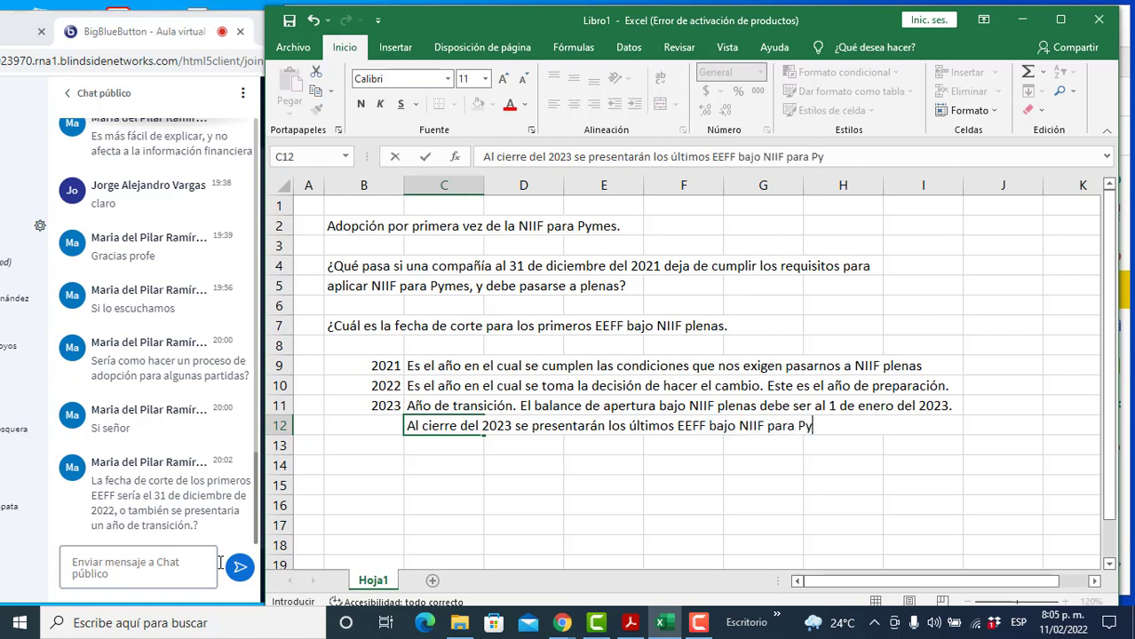
text(mes)
key(Return)
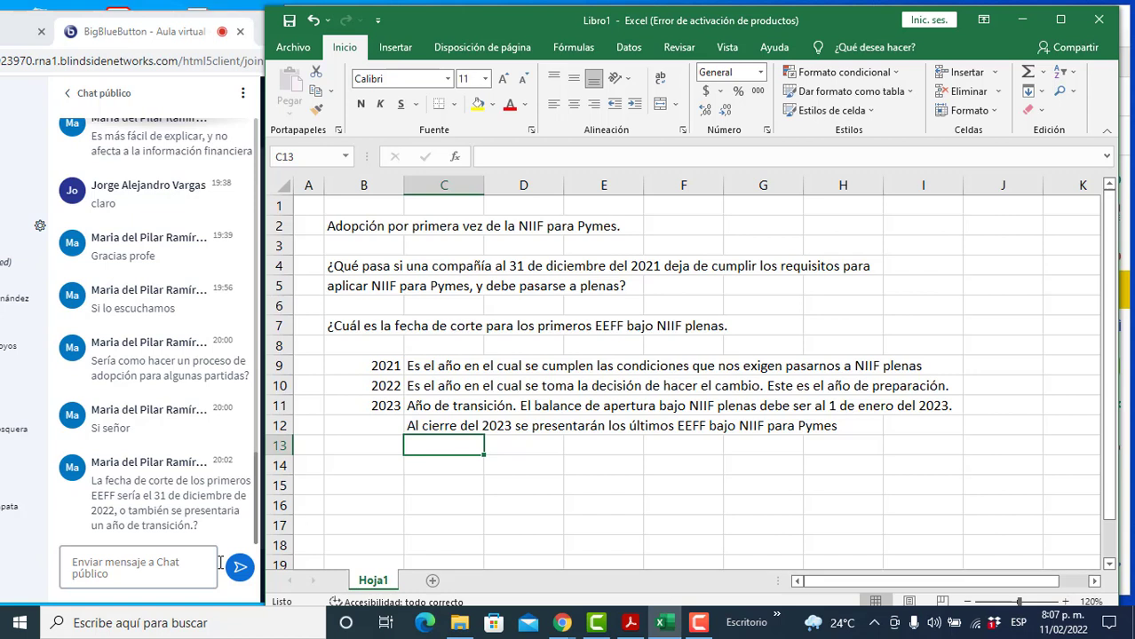
Step: Enter 2024 in B13 and "Año de aplicación plena. Al cierre del 2024 se presentan los primeros EEFF bajo NIIF plenas." in C13
key(Left)
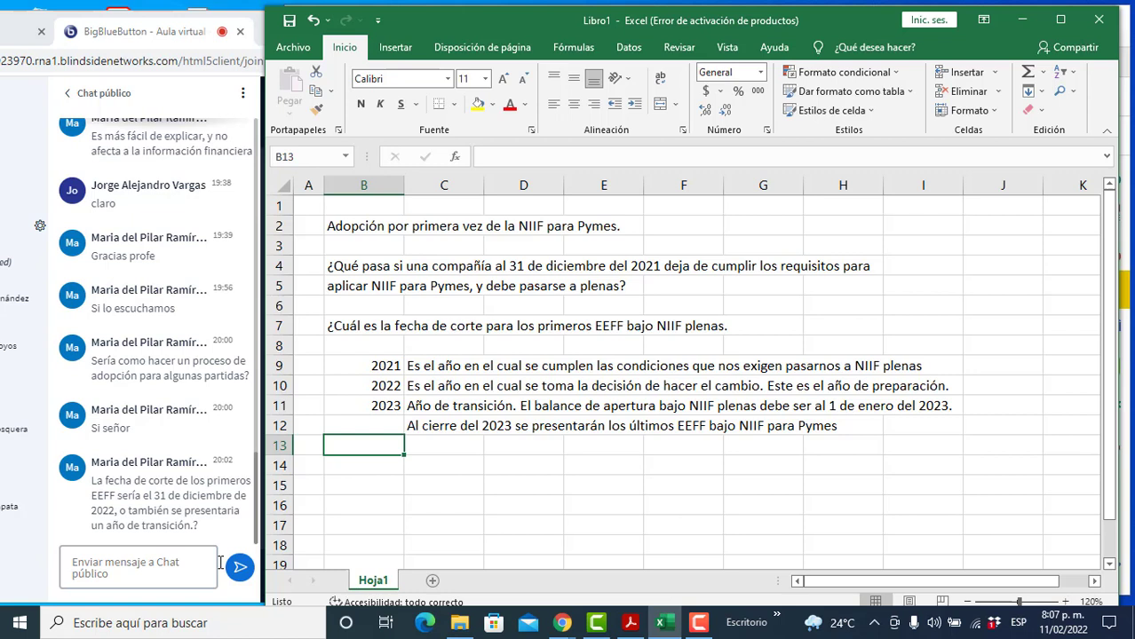
text(2024)
key(Tab)
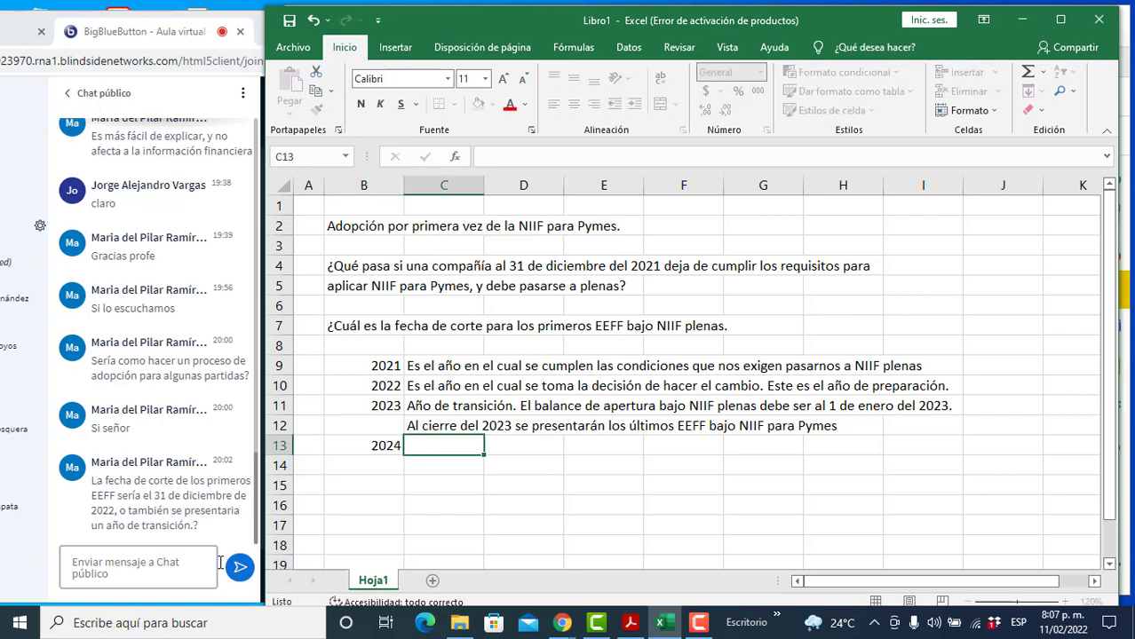
text(Año de pa)
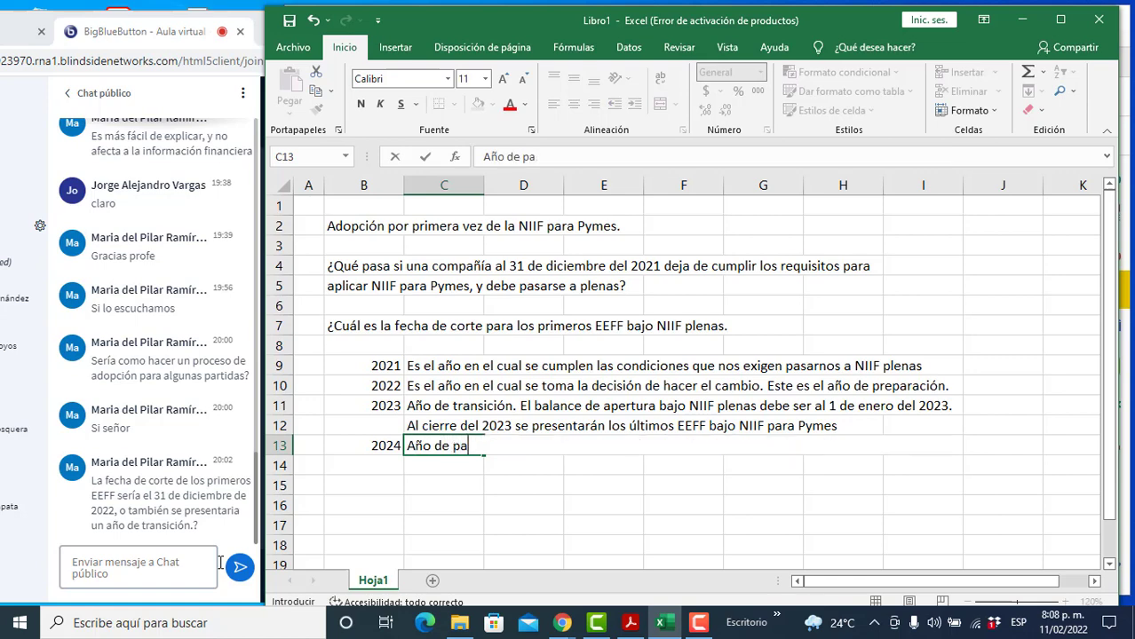
key(BackSpace)
key(BackSpace)
text(aplicación )
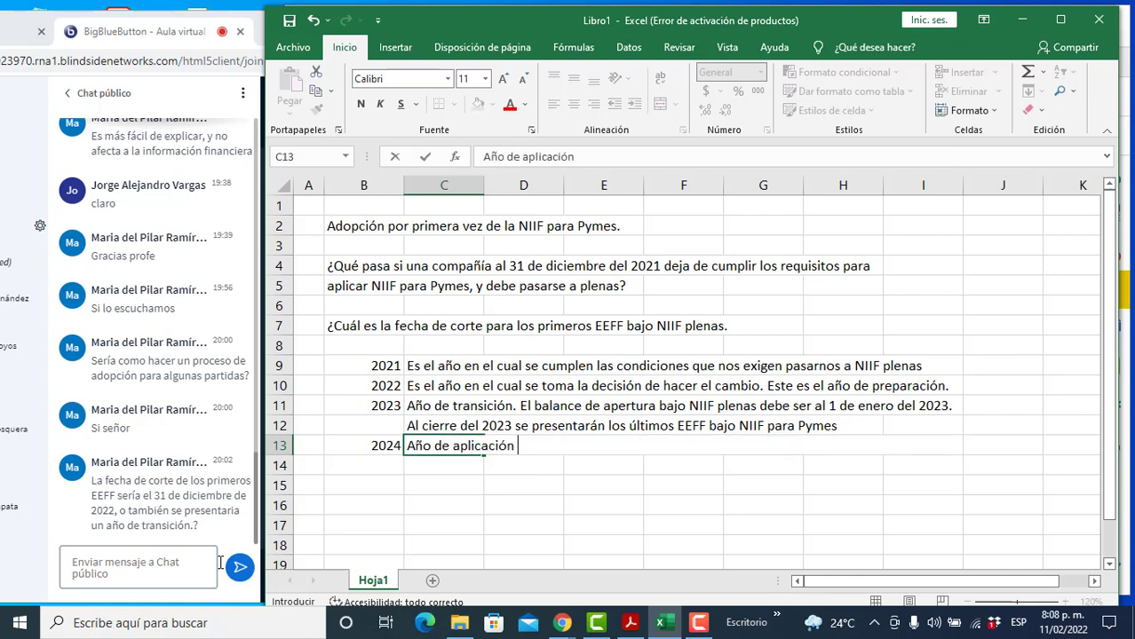
text(plena. Al cierre del)
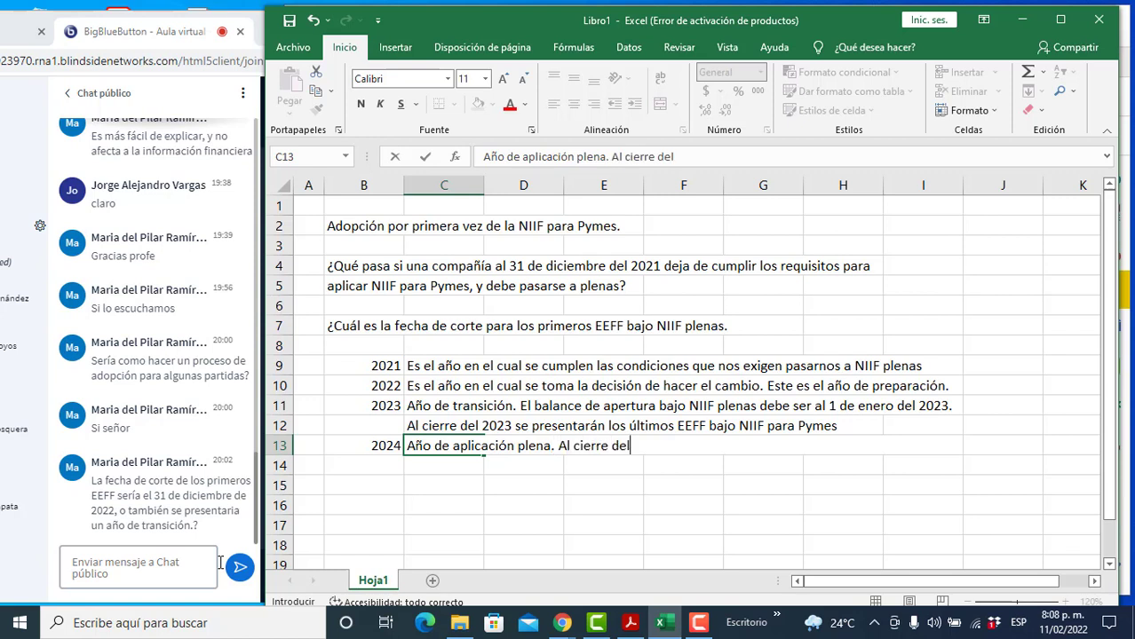
text( 2024 se pres)
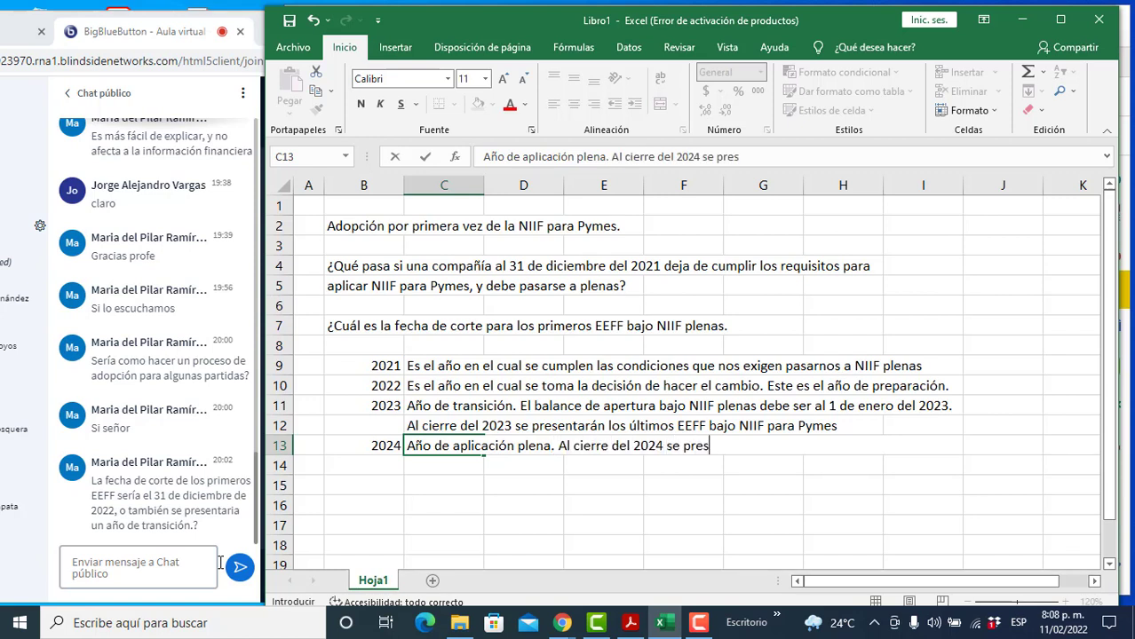
text(entan los primeros )
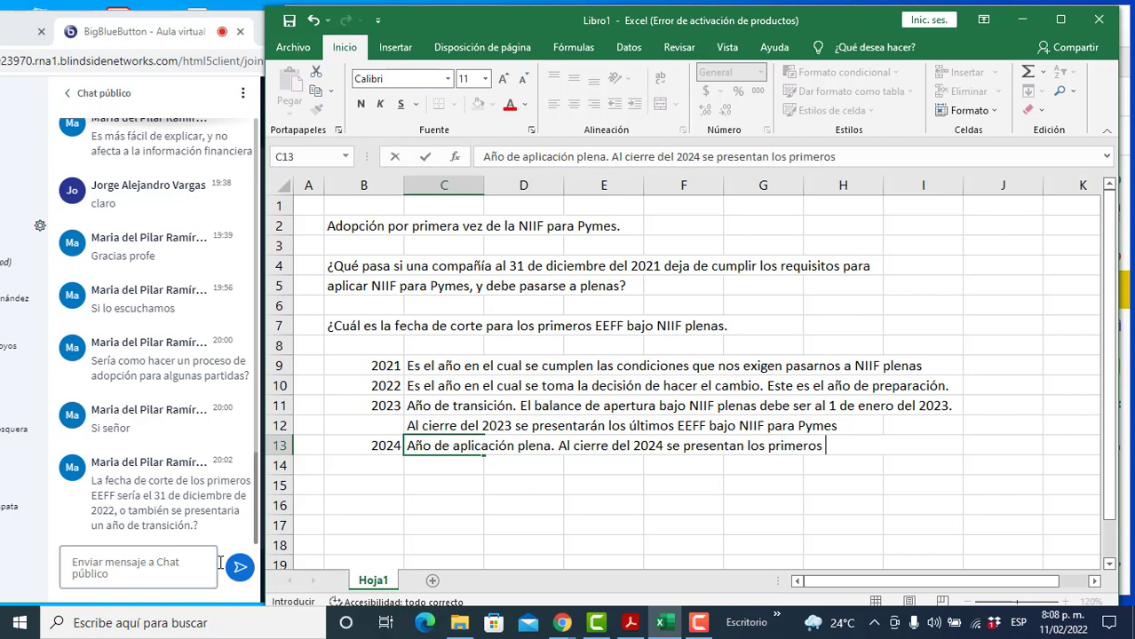
text(EEFF bajo)
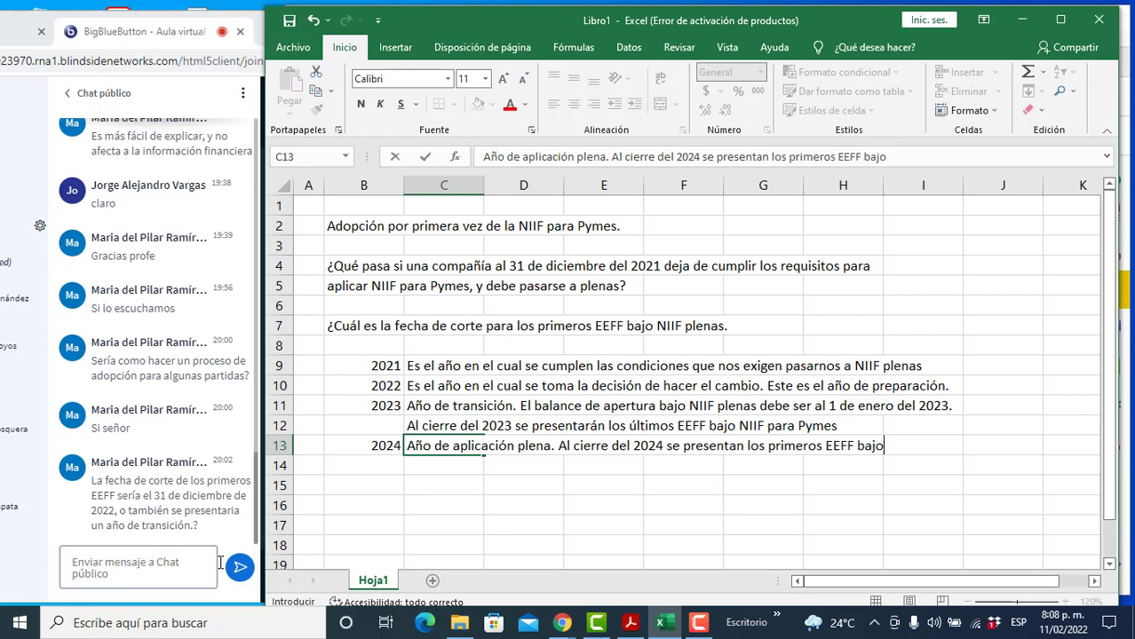
text( NIIF plneas)
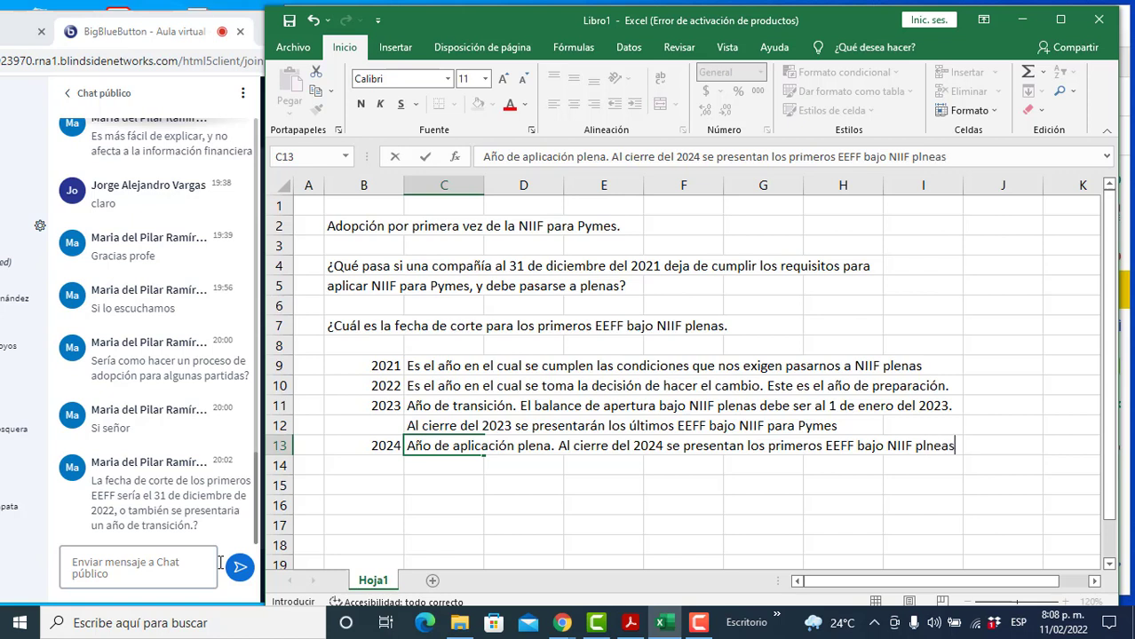
key(BackSpace)
key(BackSpace)
key(BackSpace)
key(BackSpace)
text(enas.)
key(Return)
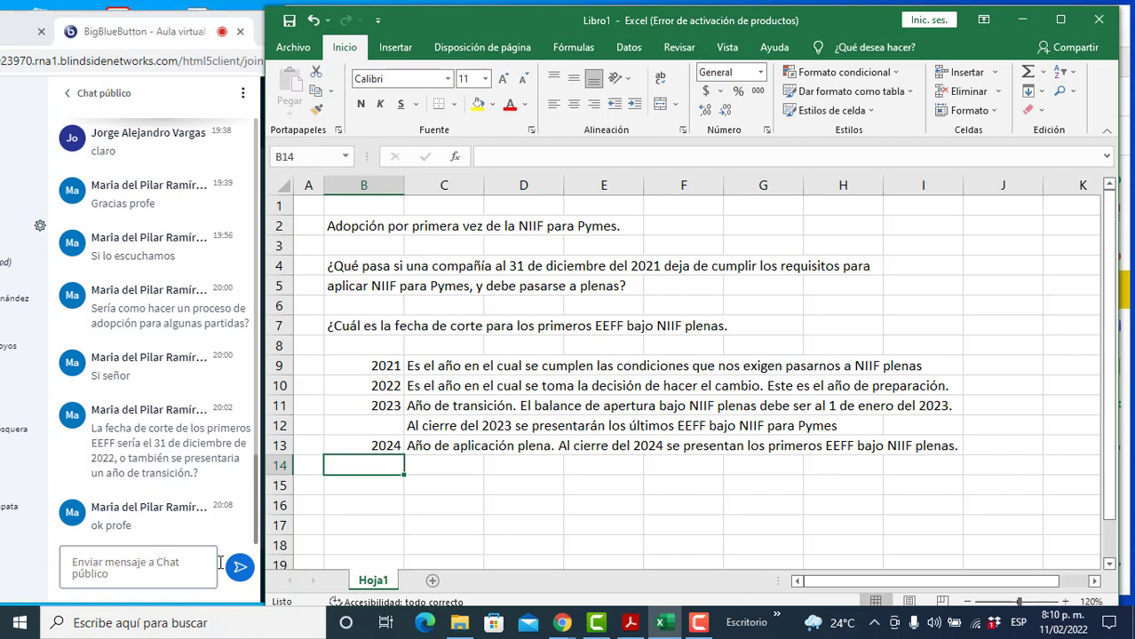
key(Return)
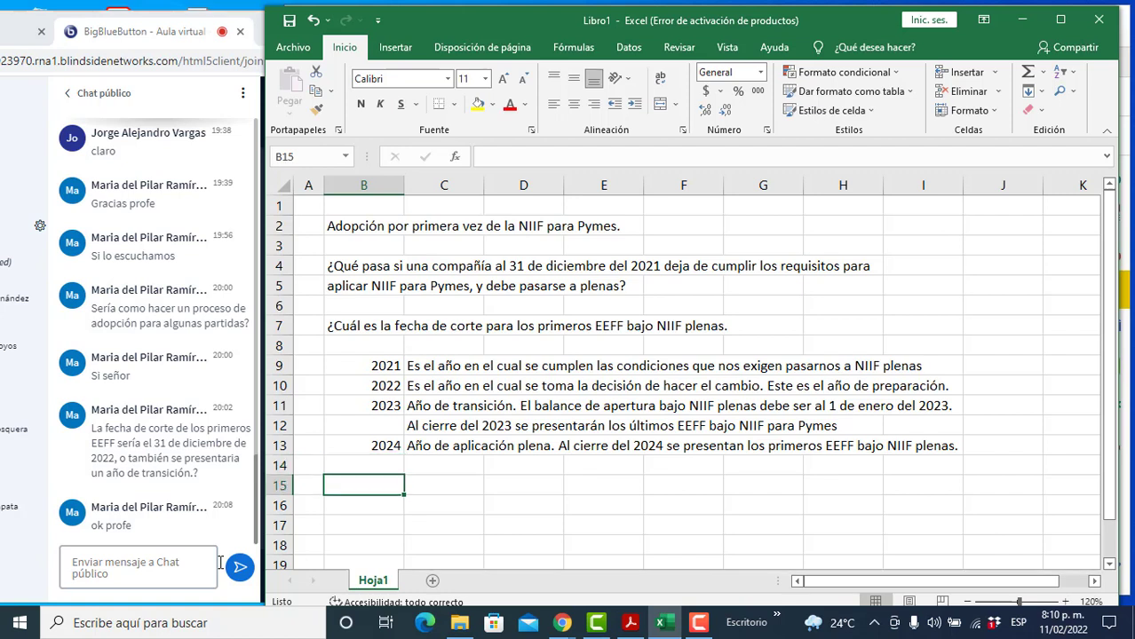
Step: Add a new worksheet to the workbook and rename Hoja1 as "NIIF para pymes a NIIF plenas"
click(432, 583)
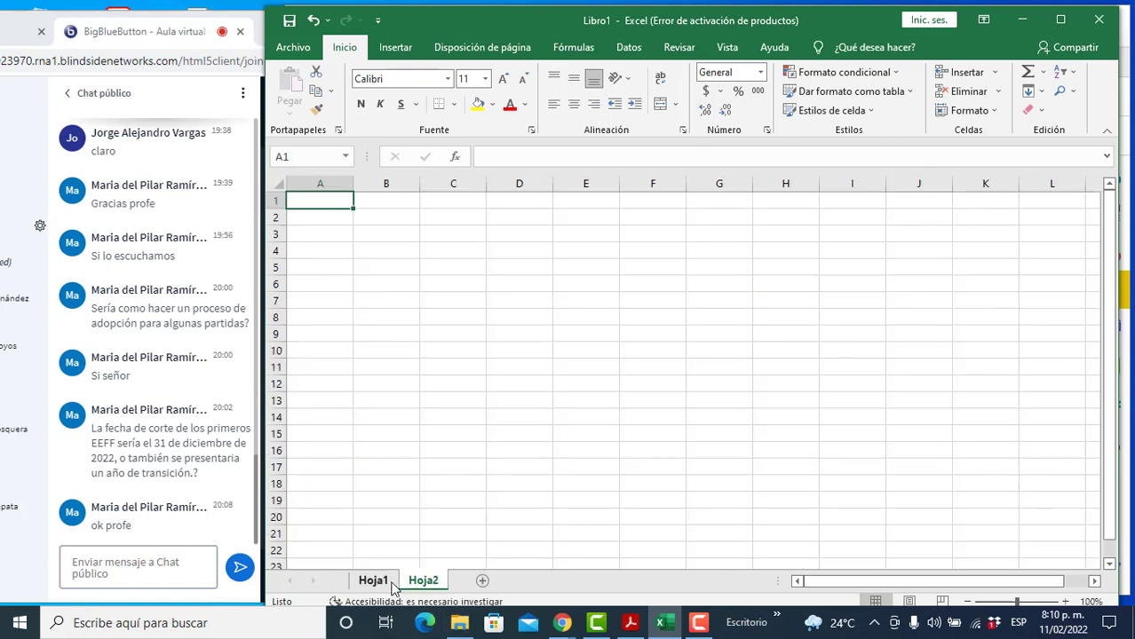
click(387, 581)
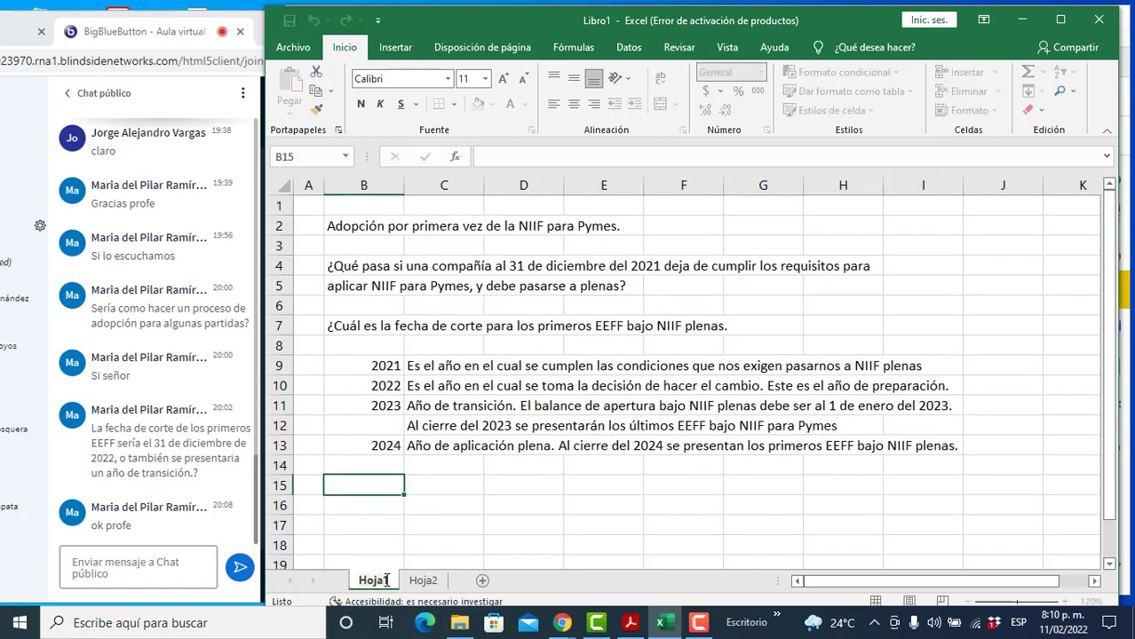
double_click(386, 581)
text(N)
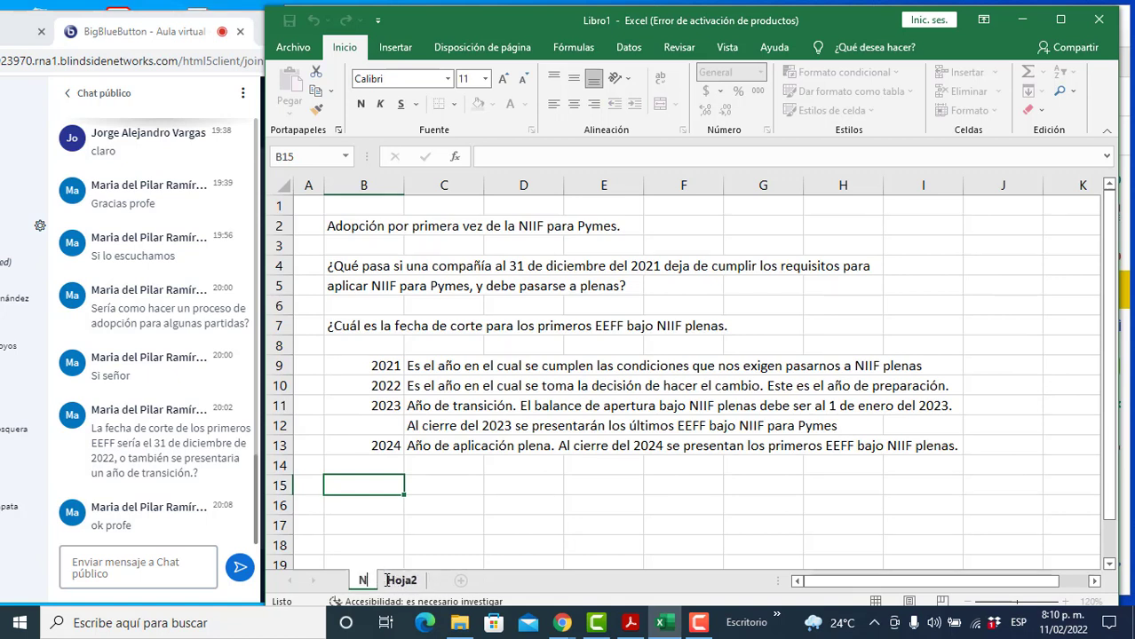
text(IIF para p)
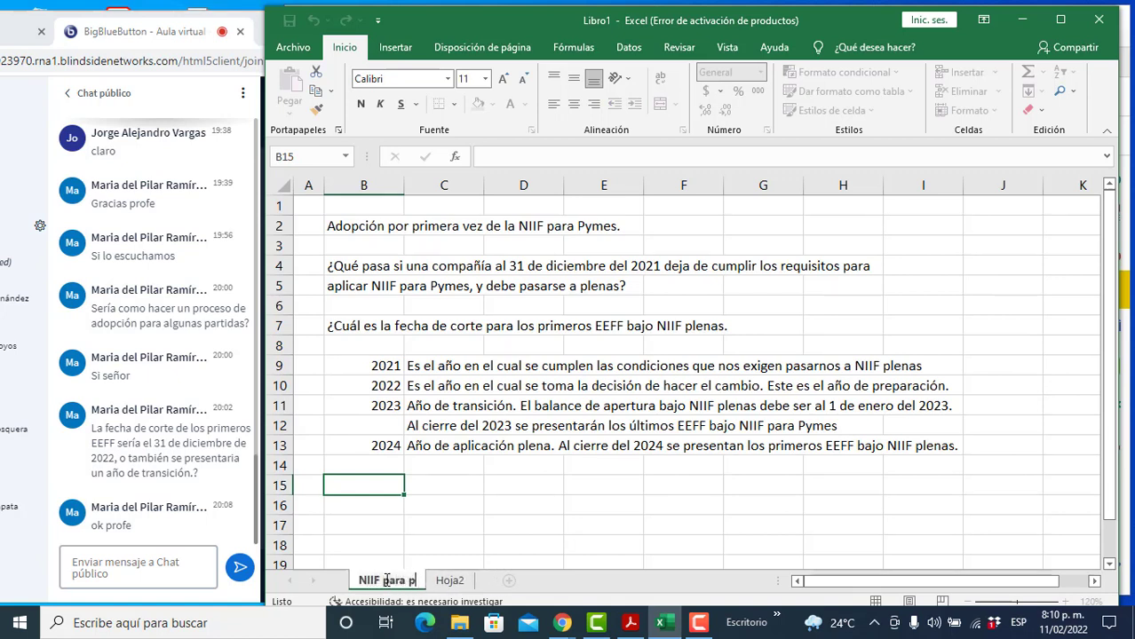
text(ymes a NIIF)
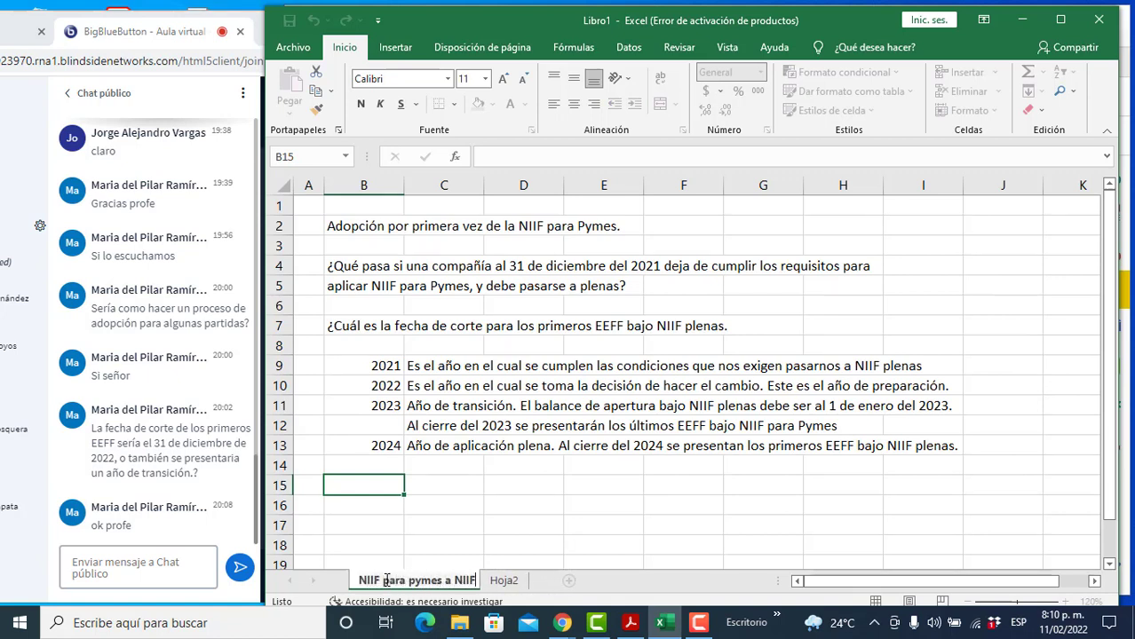
text( plenas)
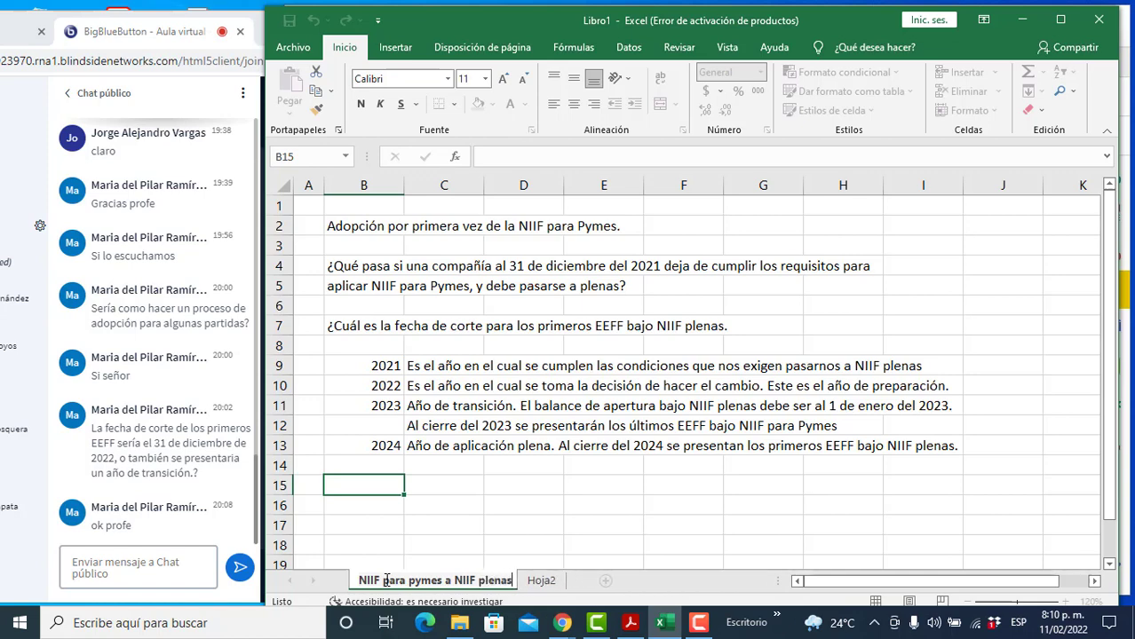
key(Return)
Step: Enter the column heading "Cuenta" in cell B2 of the empty Hoja2 worksheet
click(546, 582)
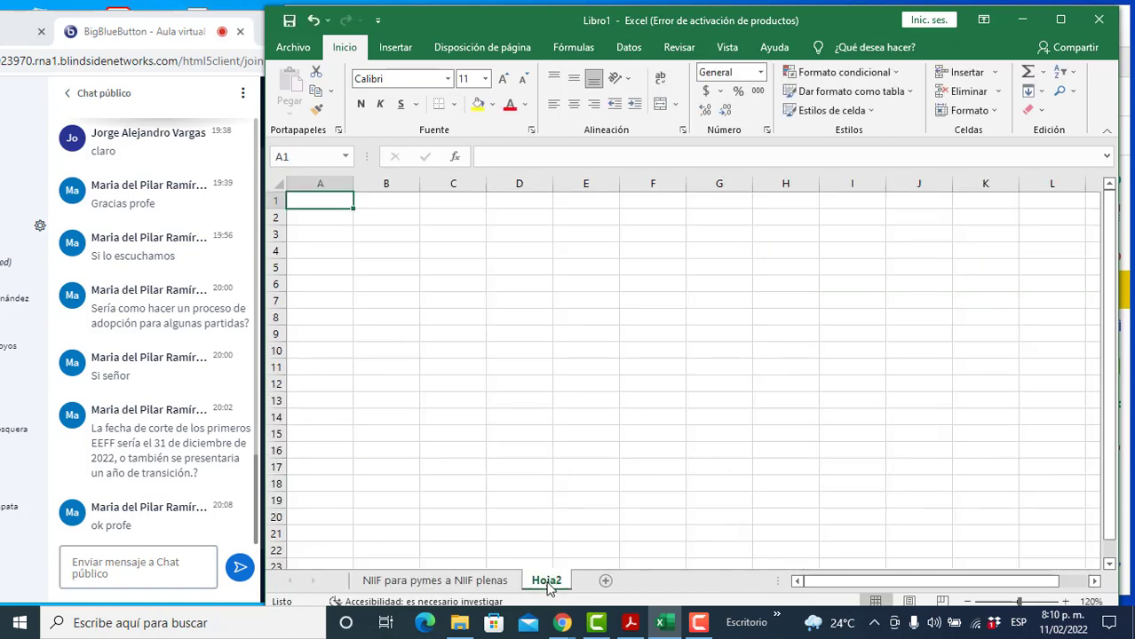
click(371, 216)
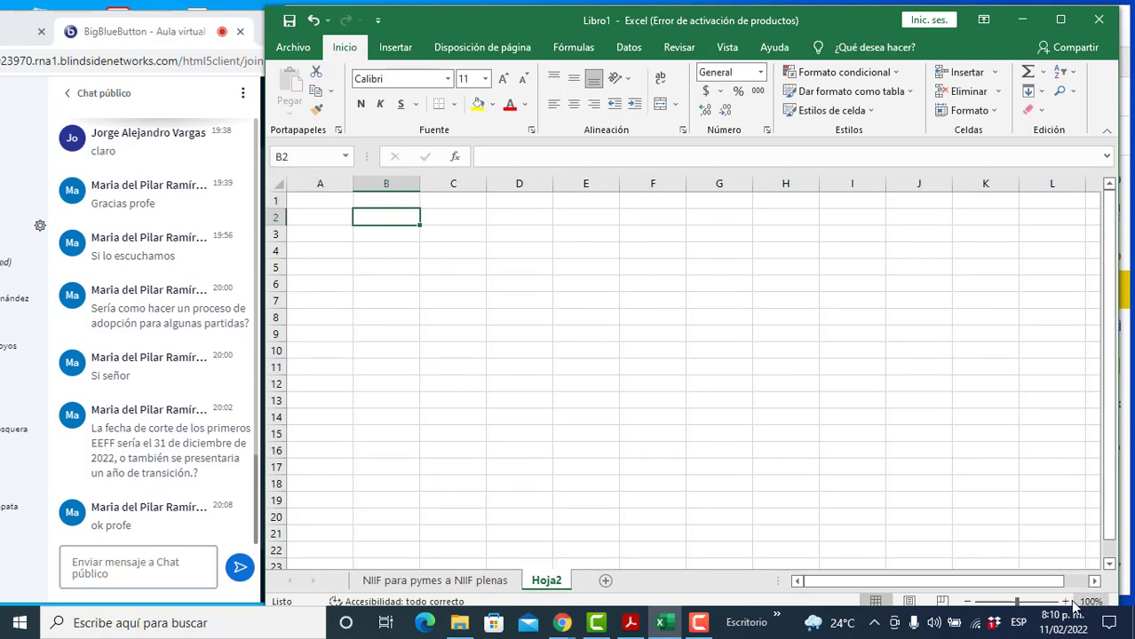
click(1066, 602)
click(1067, 602)
click(1066, 602)
click(1067, 602)
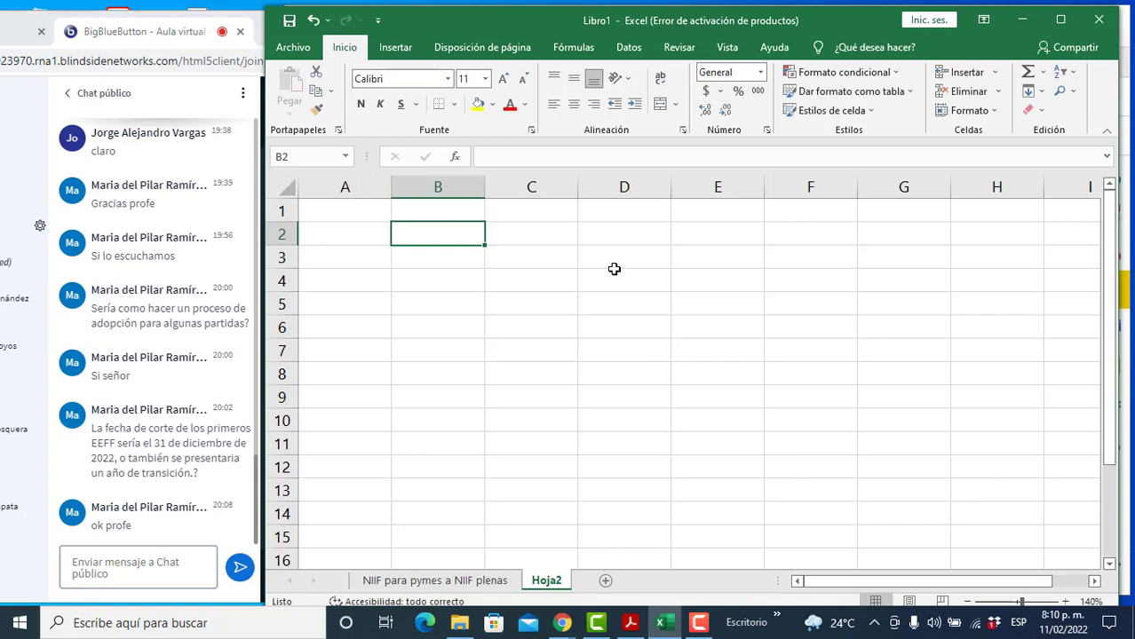
text(C)
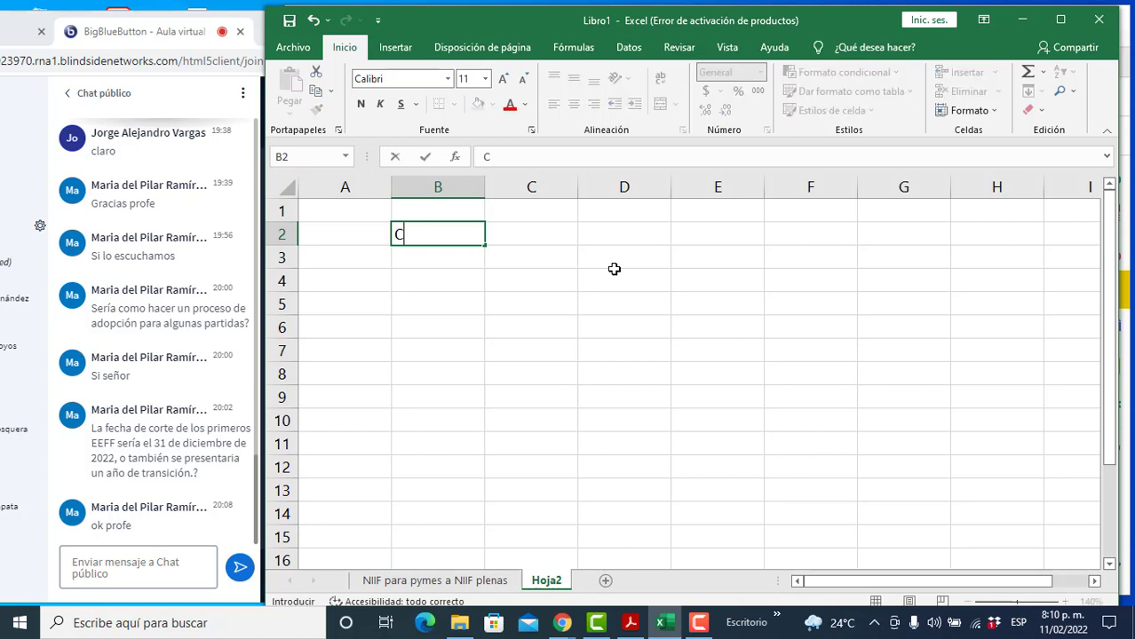
text(uenta)
key(BackSpace)
key(BackSpace)
text(ta)
key(Tab)
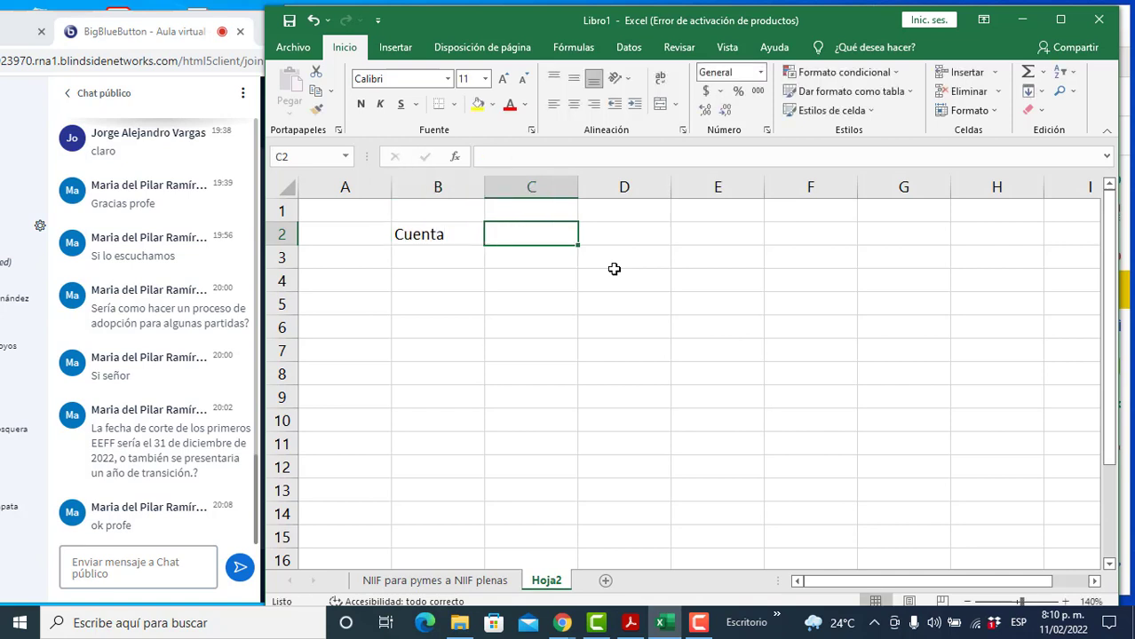
Step: Enter a two-line heading in C2 of Hoja2, with "Saldo Local" above "Saldo antes de transición"
text(Saldo)
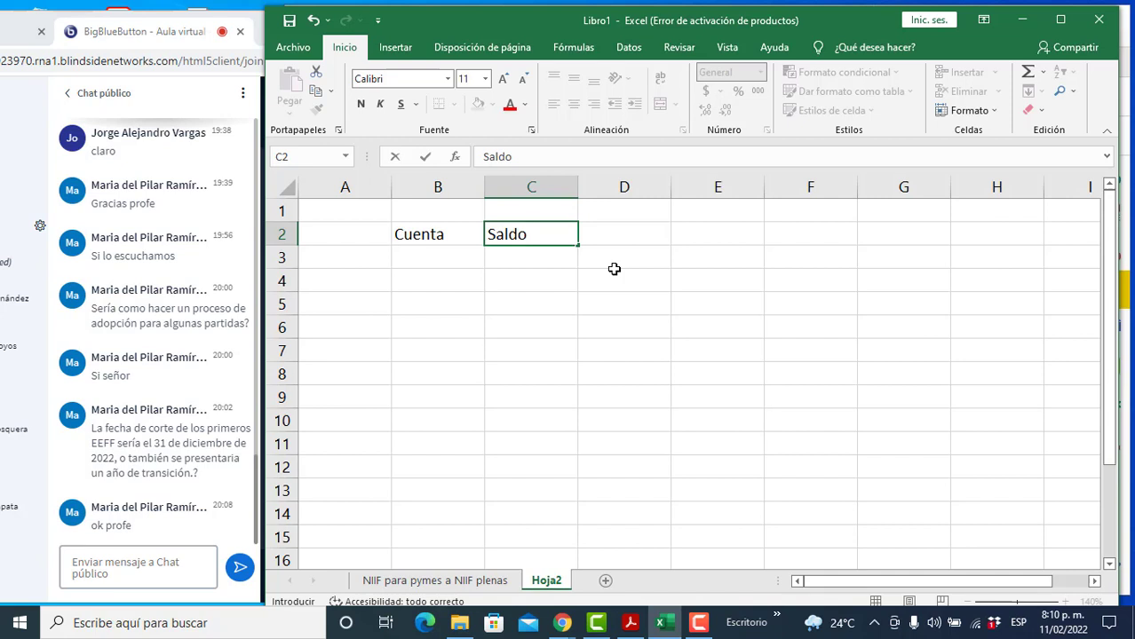
text(Local)
key(alt+Return)
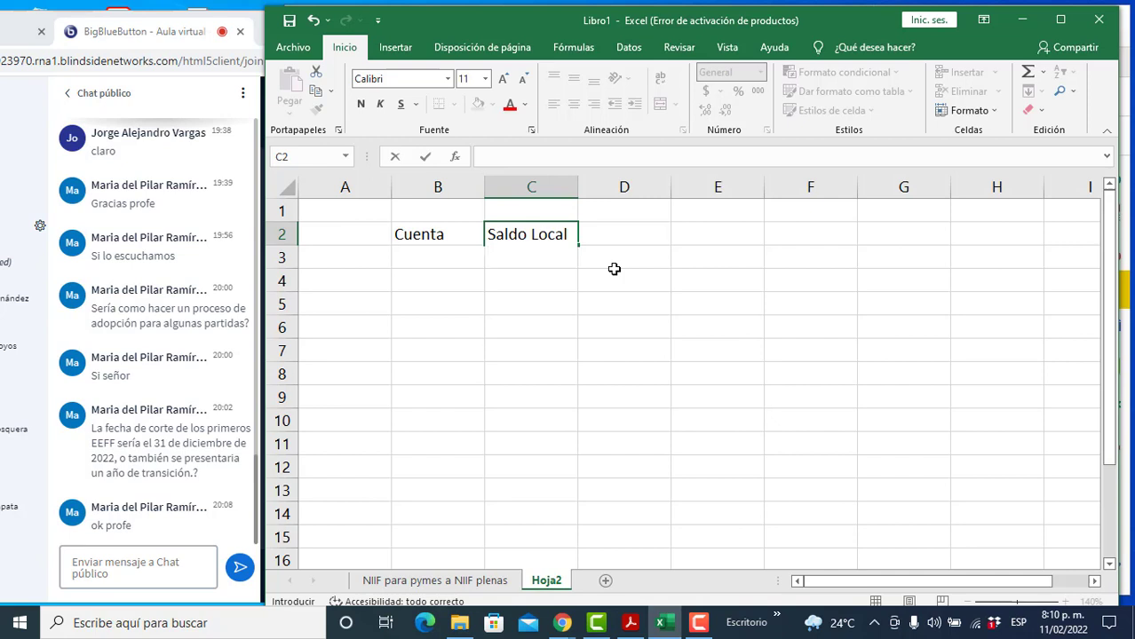
text(Saldo antes de transición)
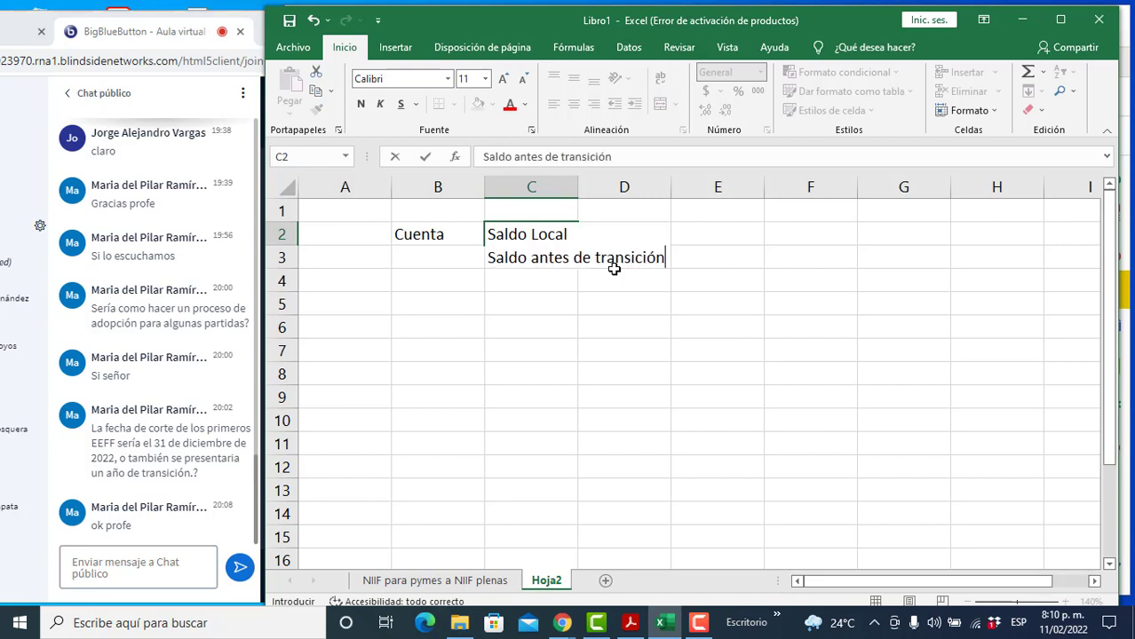
key(Return)
key(Left)
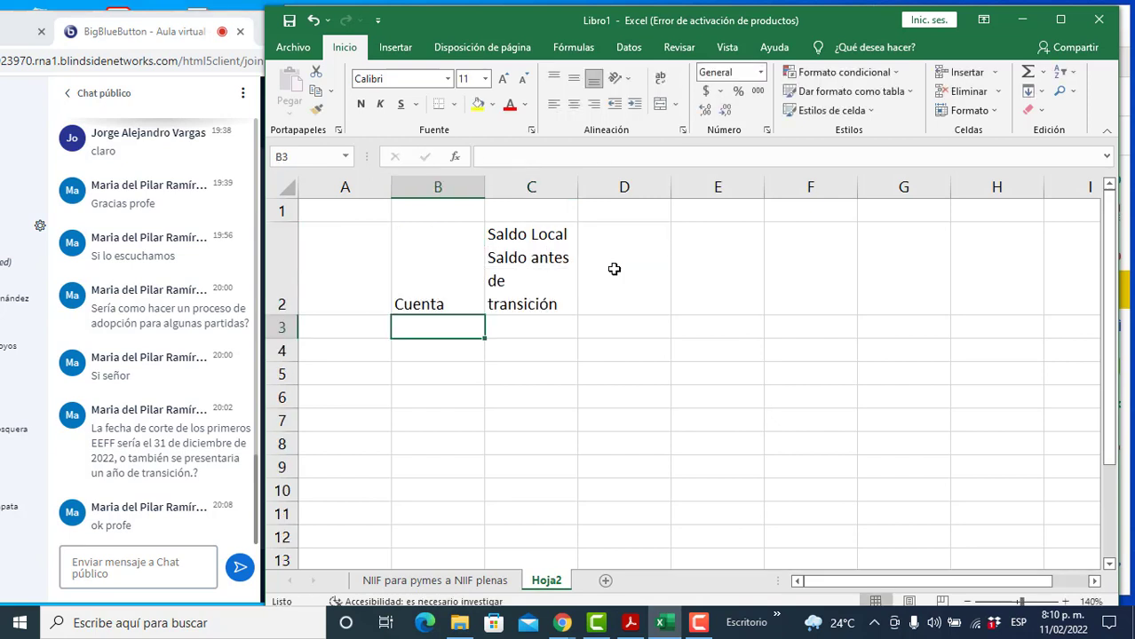
Step: Make the entire heading row 2 of Hoja2 bold
click(536, 280)
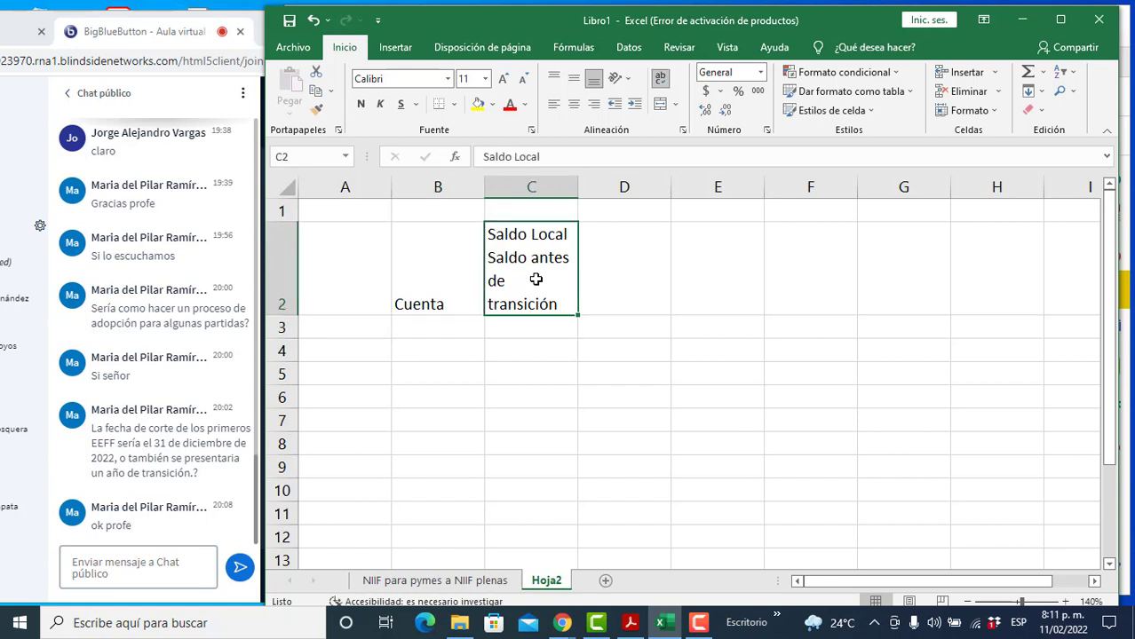
click(284, 275)
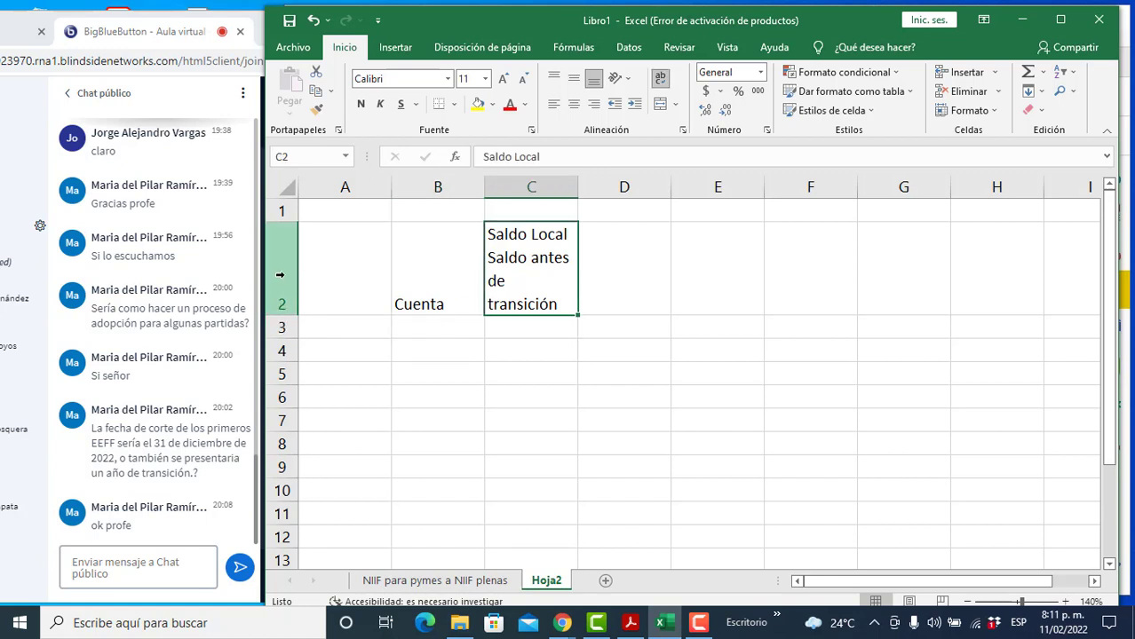
key(ctrl+n)
key(Down)
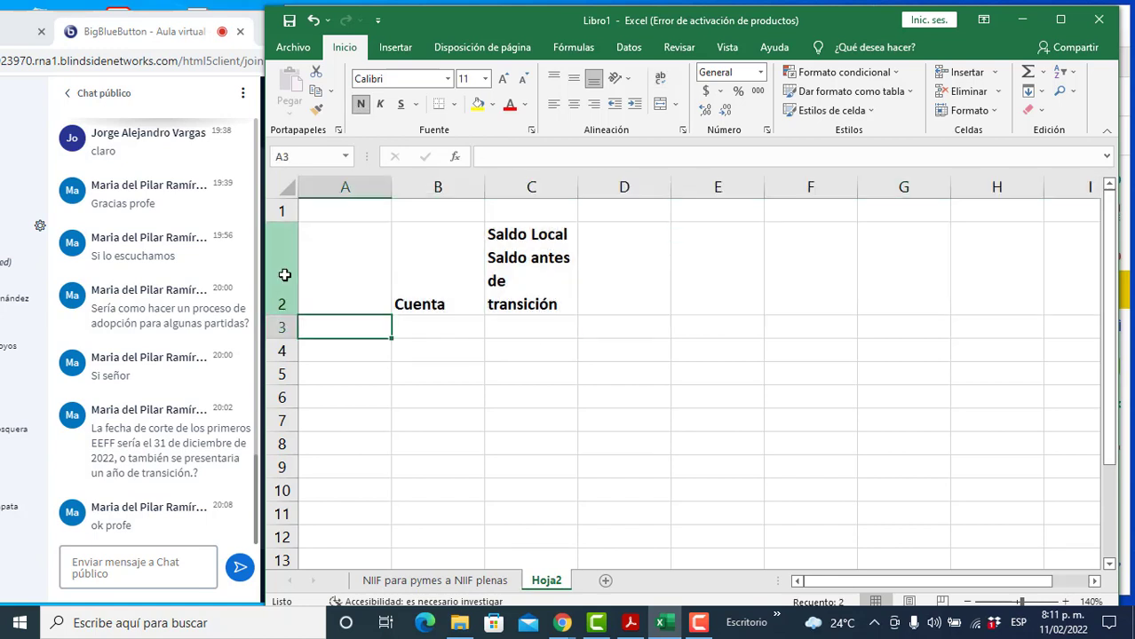
Step: Enter the group heading "Reclasificaciones" in cell D1, above the heading row
key(Right)
key(Right)
key(Up)
key(Up)
key(Right)
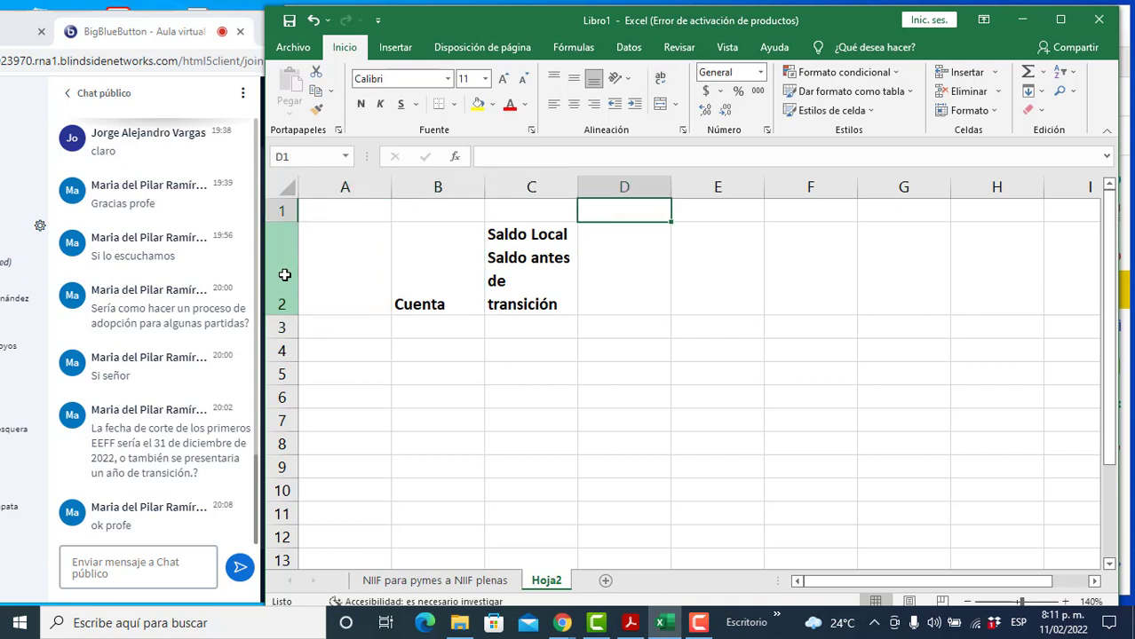
key(Down)
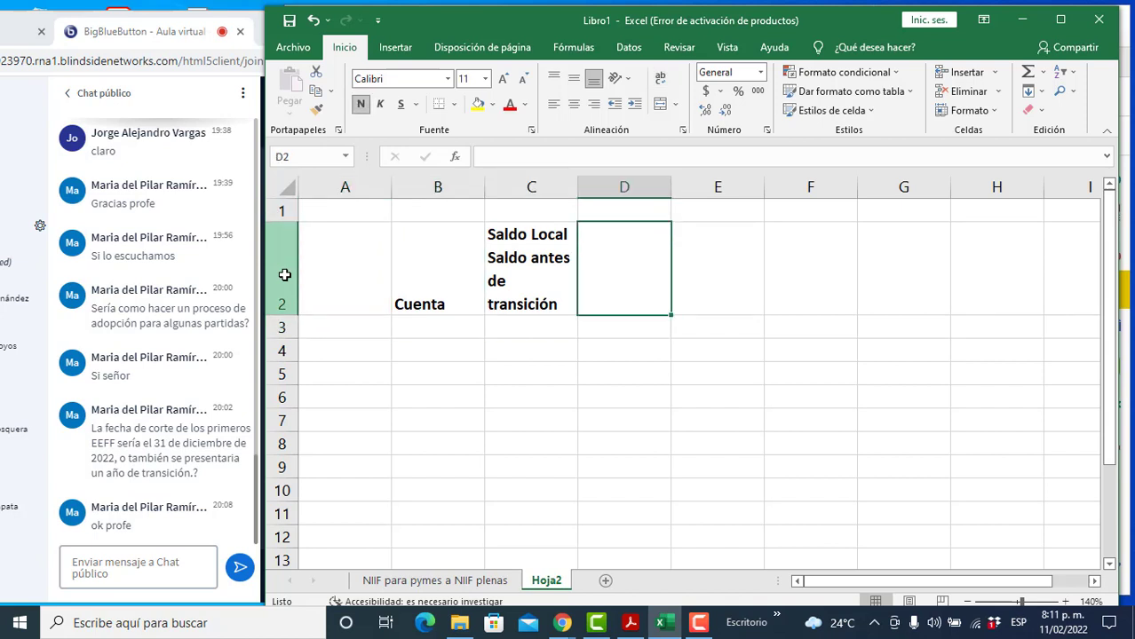
key(Up)
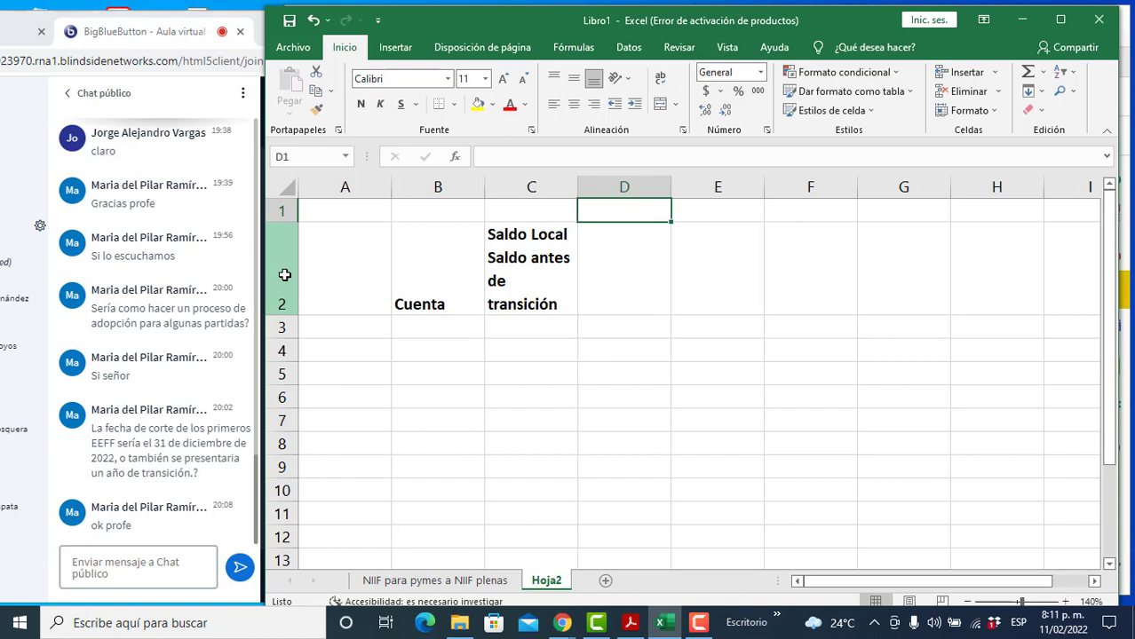
text(Reclasificacione)
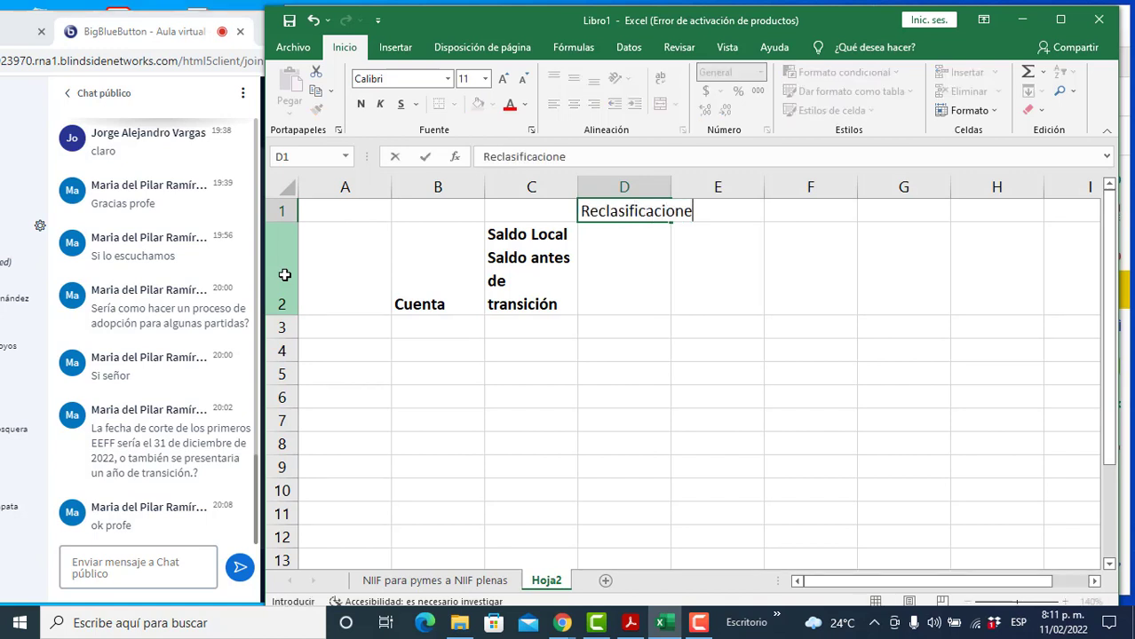
text(s)
key(Tab)
key(Right)
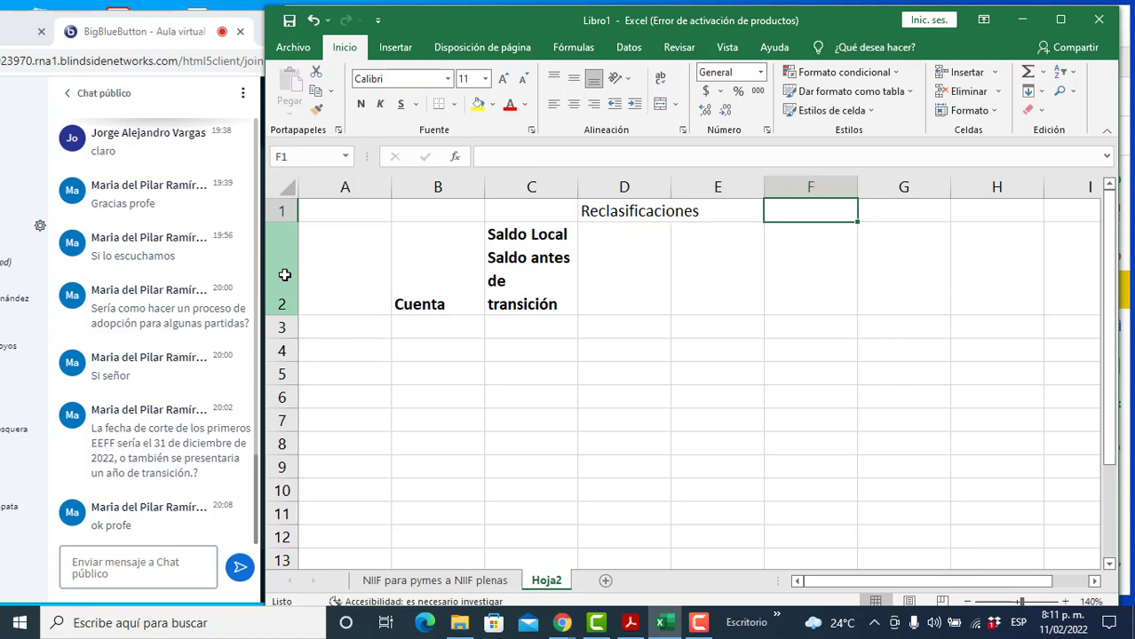
Step: Enter the group headings "Corrección errores" in F1 and "Ajustes cambio de política" in H1
text(Corrección)
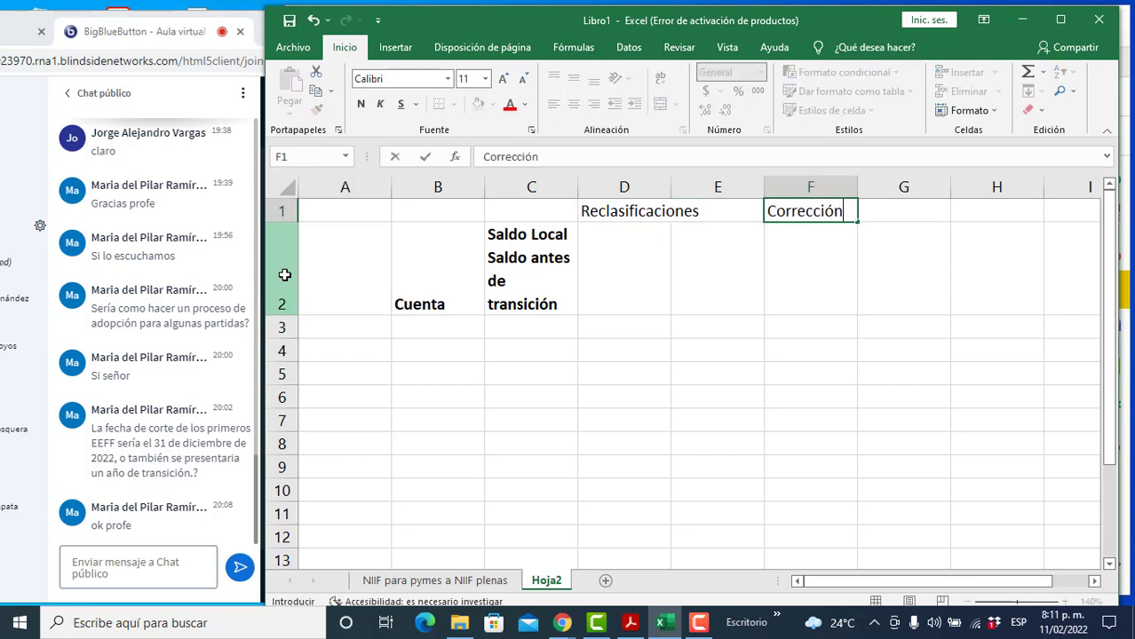
text( errores)
key(Tab)
key(Tab)
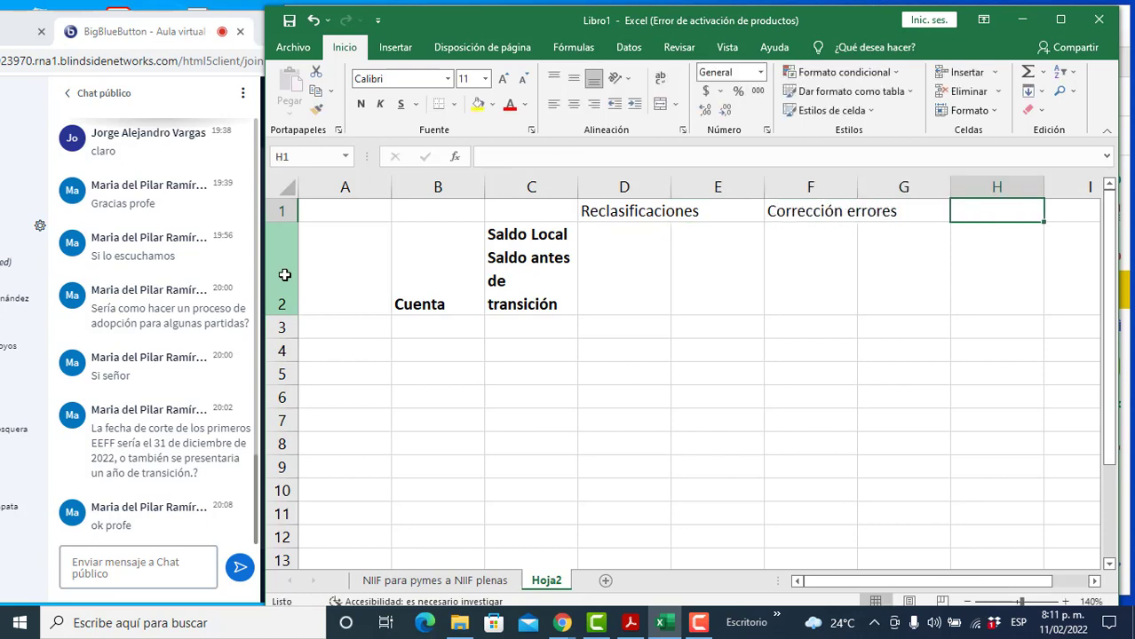
text(Ajustes )
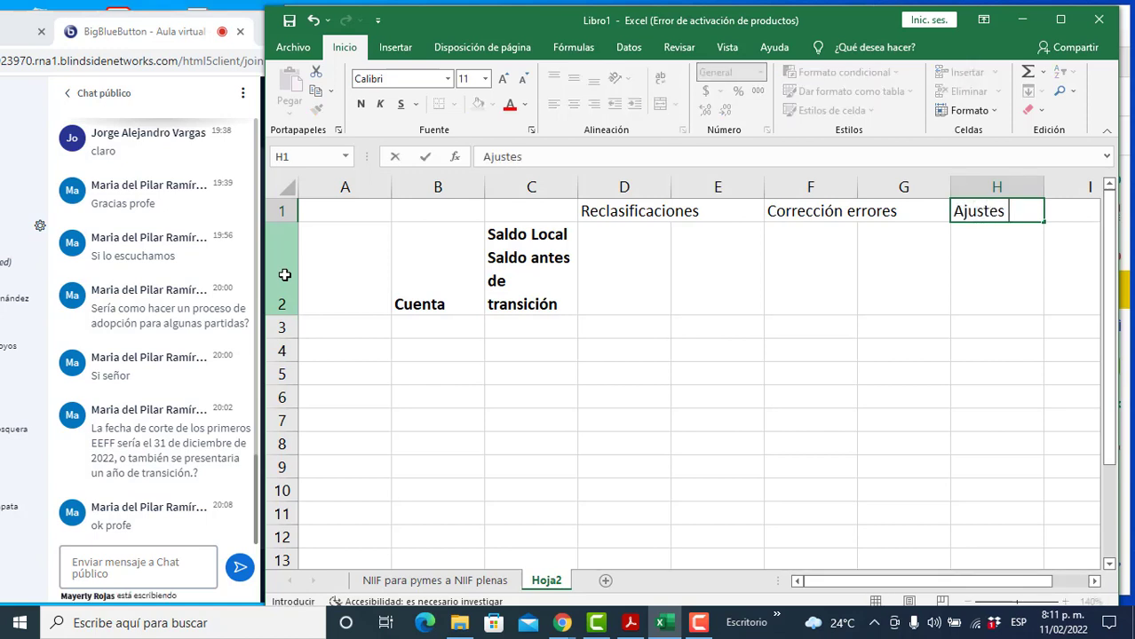
text(cambio de)
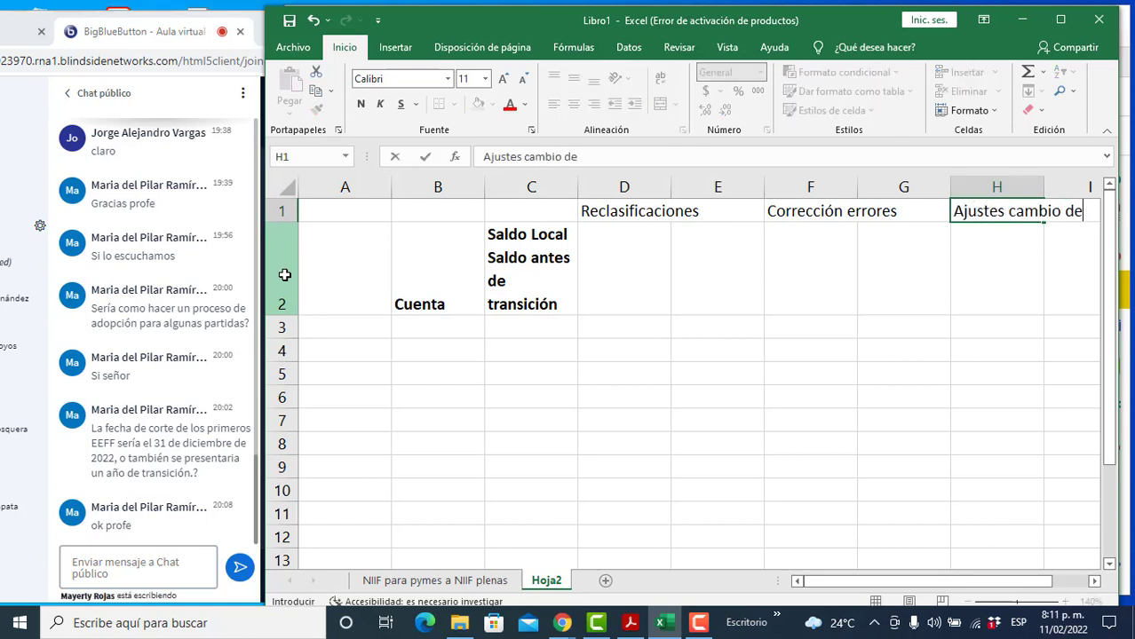
text( politica)
key(Return)
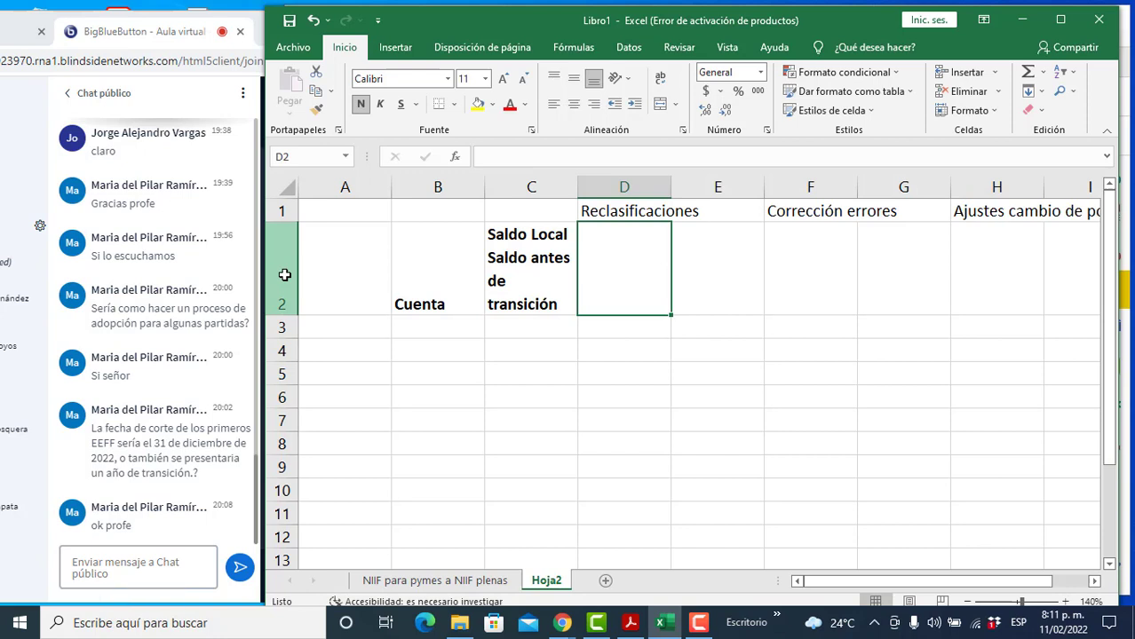
Step: Merge and center the three group headings across D1:E1, F1:G1 and H1:I1
key(Up)
key(shift+Right)
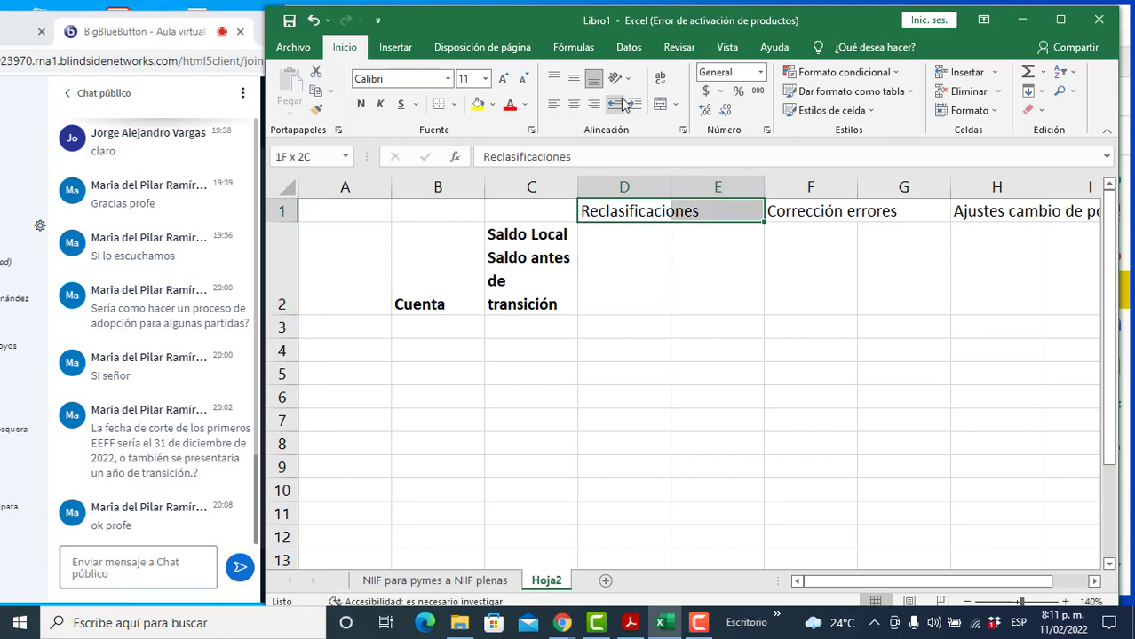
click(662, 104)
key(Right)
key(shift+Right)
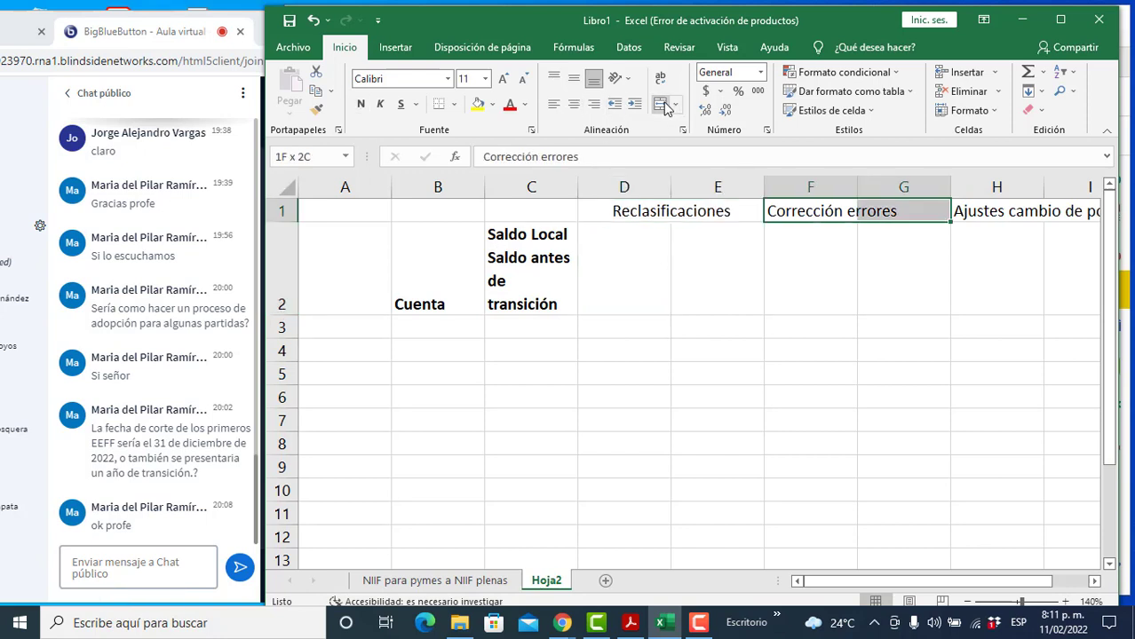
click(663, 105)
key(Right)
key(shift+Right)
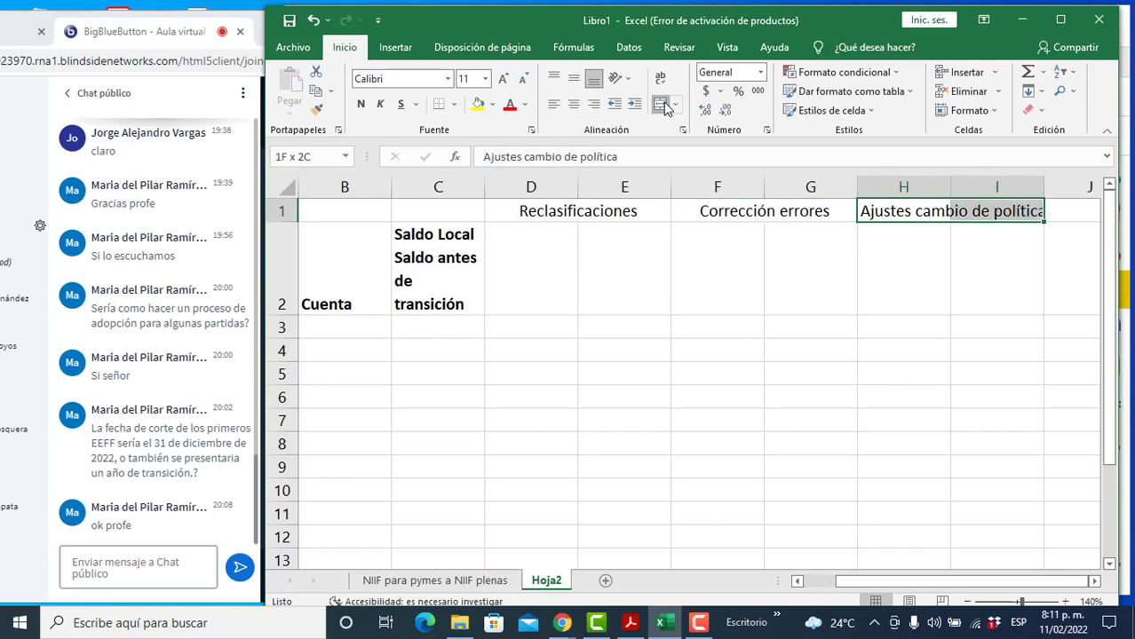
click(662, 105)
click(718, 331)
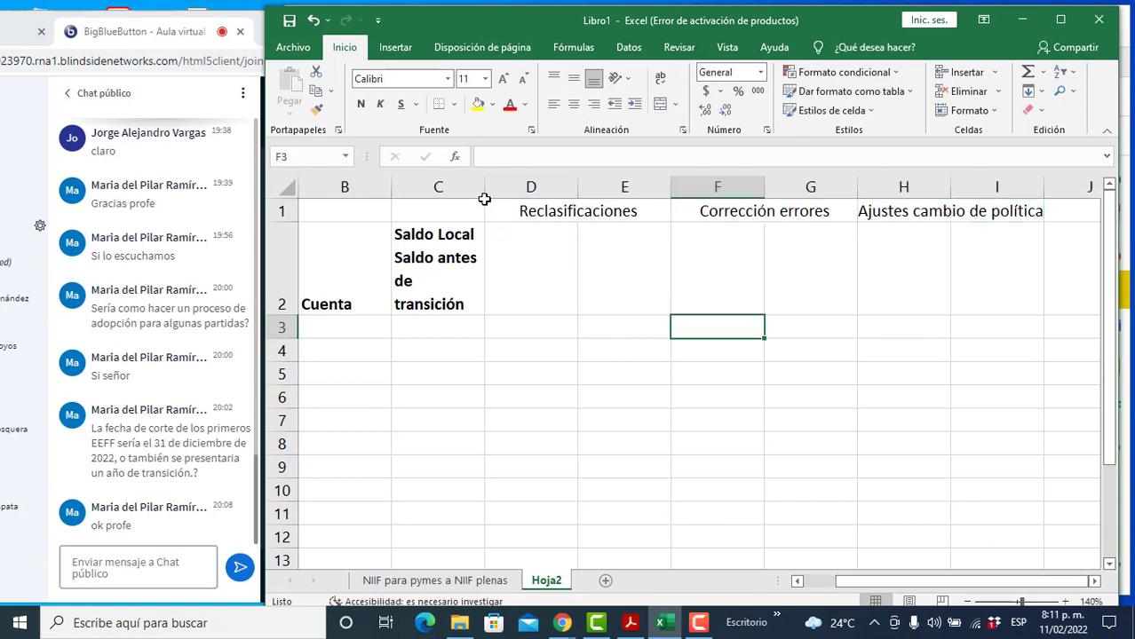
Step: Widen column B to roughly double, and enter the subheadings "Db" in D2 and "Cr" in E2
drag(392, 187, 479, 213)
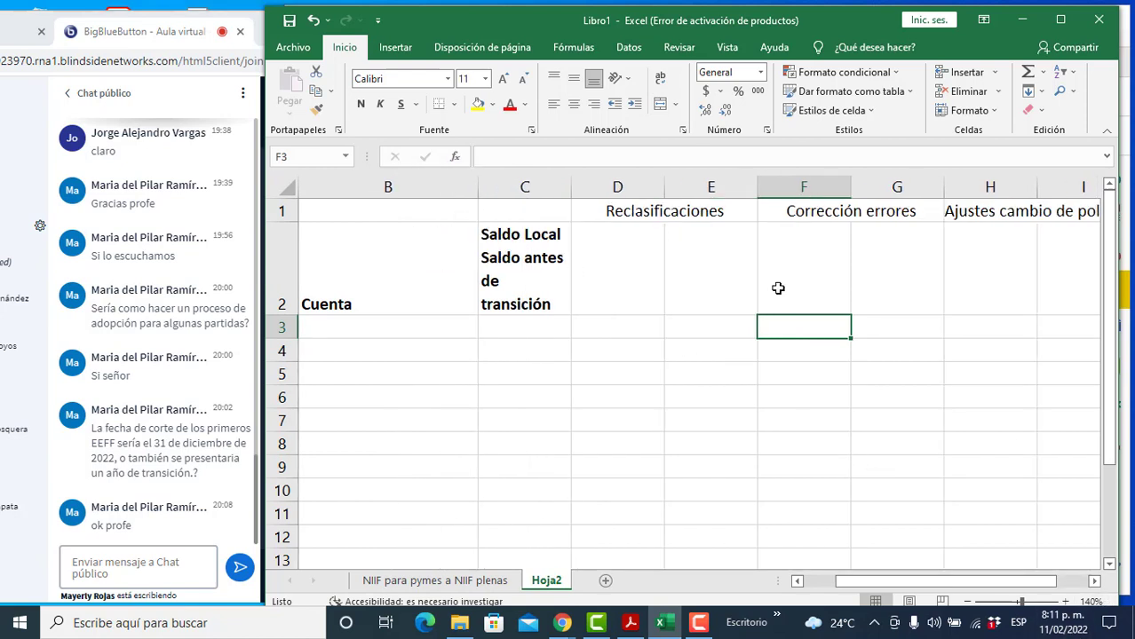
click(598, 223)
text(Db)
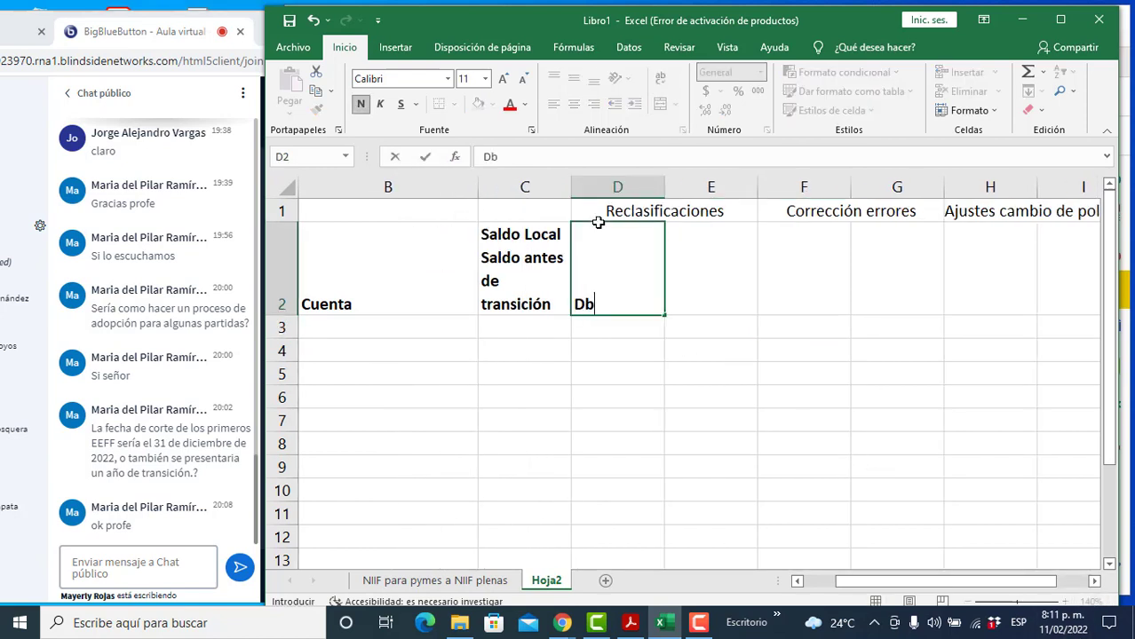
key(Tab)
text(Cr)
key(Tab)
key(Left)
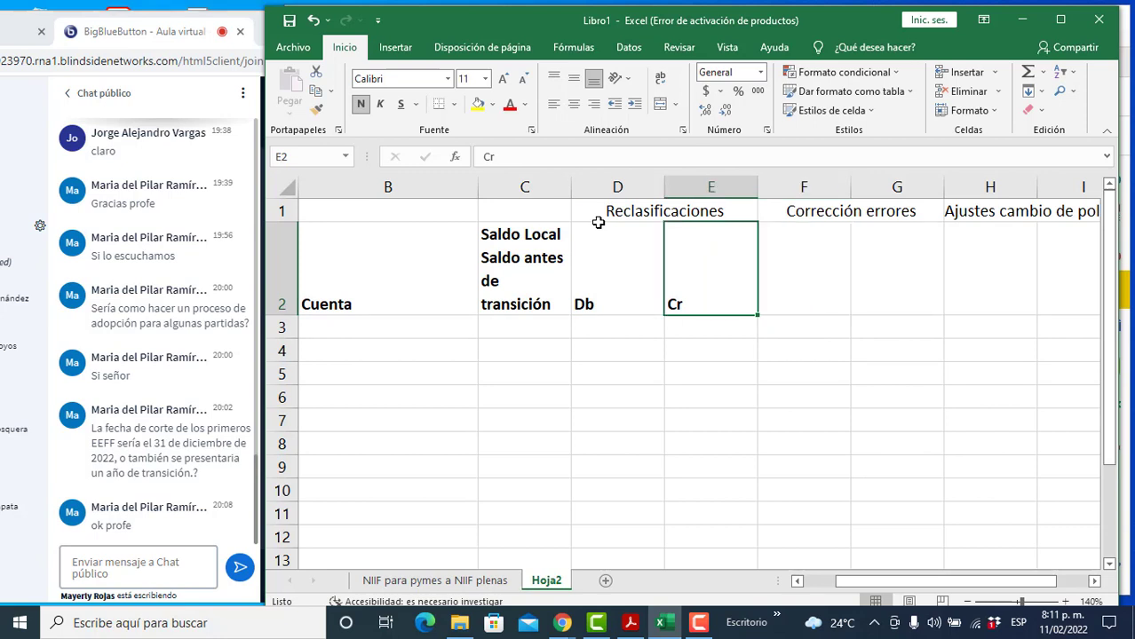
Step: Copy the "Db" and "Cr" subheadings from D2:E2 into F2:G2 and H2:I2
key(Left)
key(shift+Right)
key(ctrl+c)
key(Right)
key(ctrl+v)
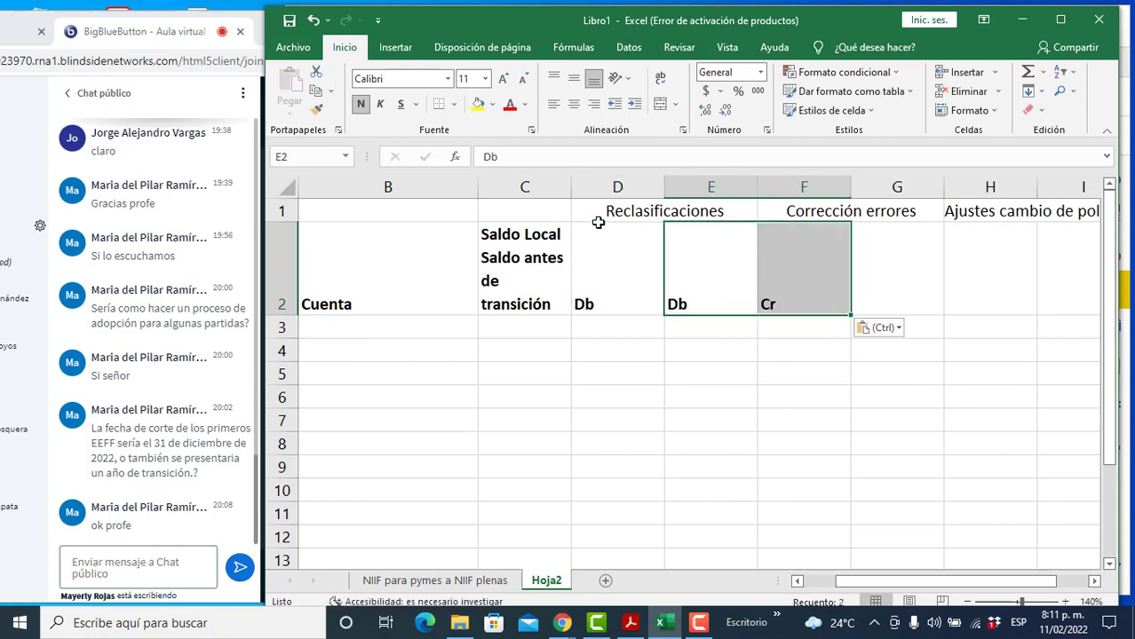
key(ctrl+z)
key(ctrl+v)
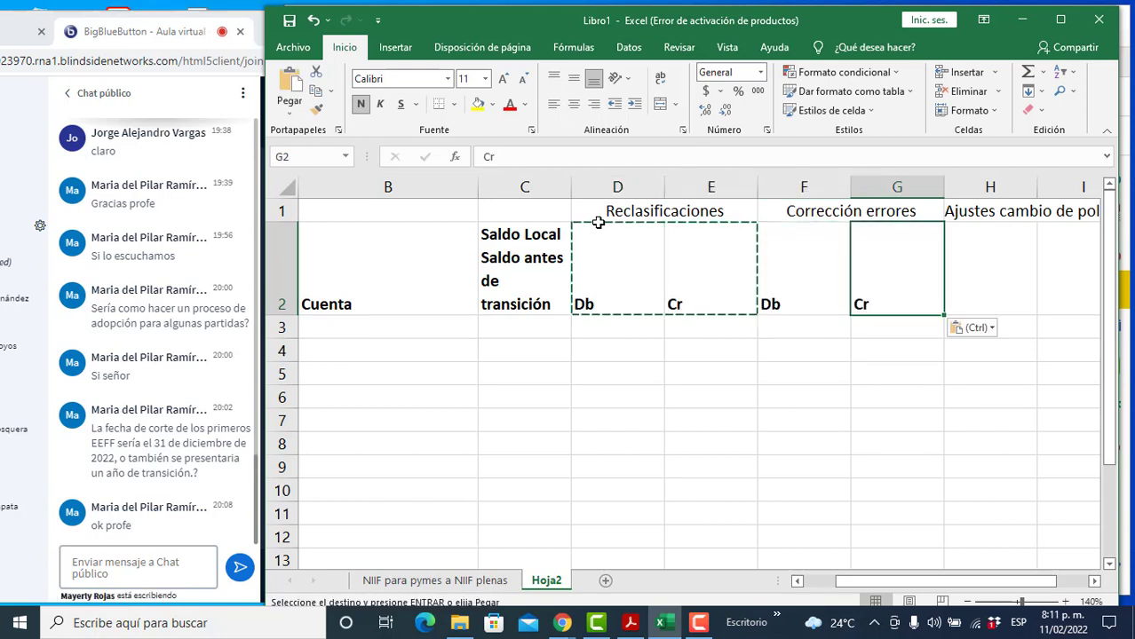
key(Right)
key(Right)
key(ctrl+v)
key(Right)
key(Right)
key(Escape)
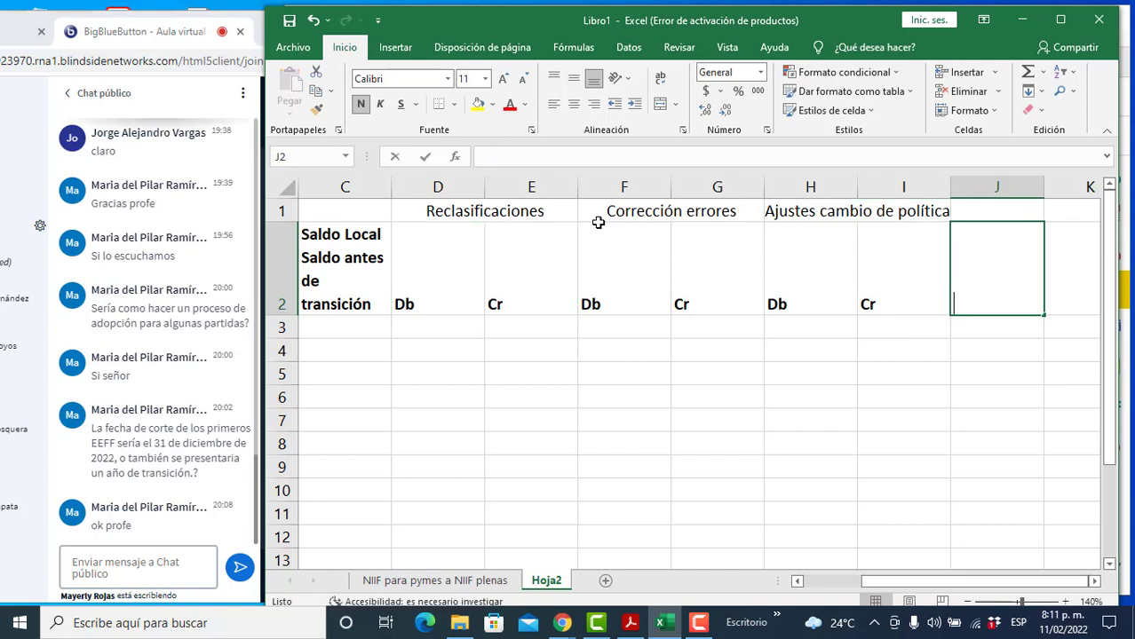
Step: Enter the heading "Saldo después transición" in cell J1
key(Up)
text(Saldo )
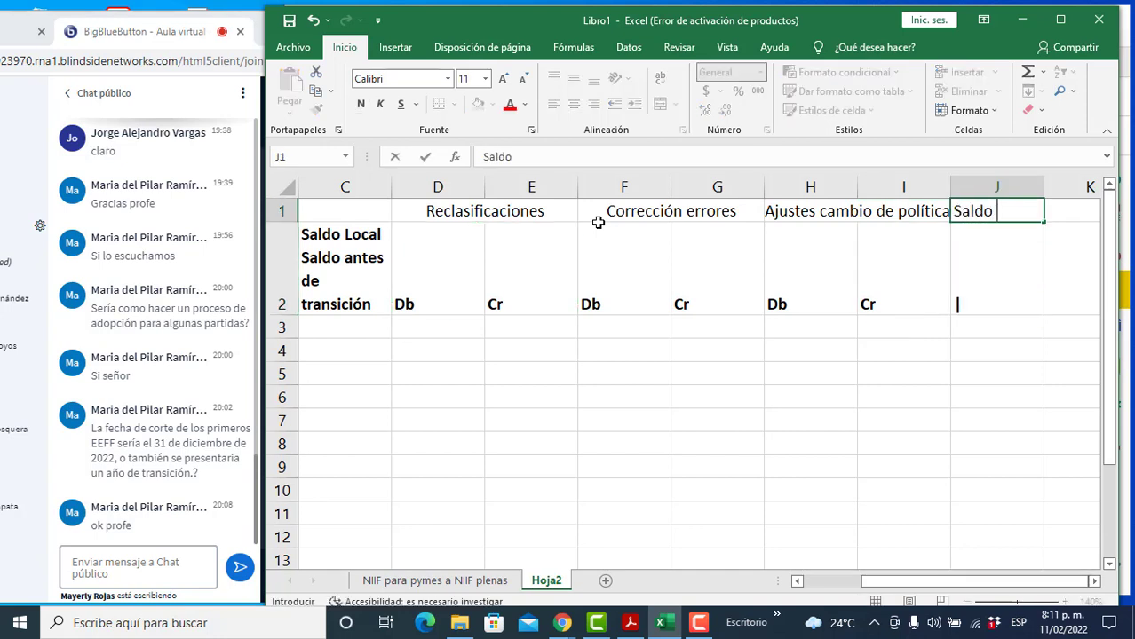
text(desu)
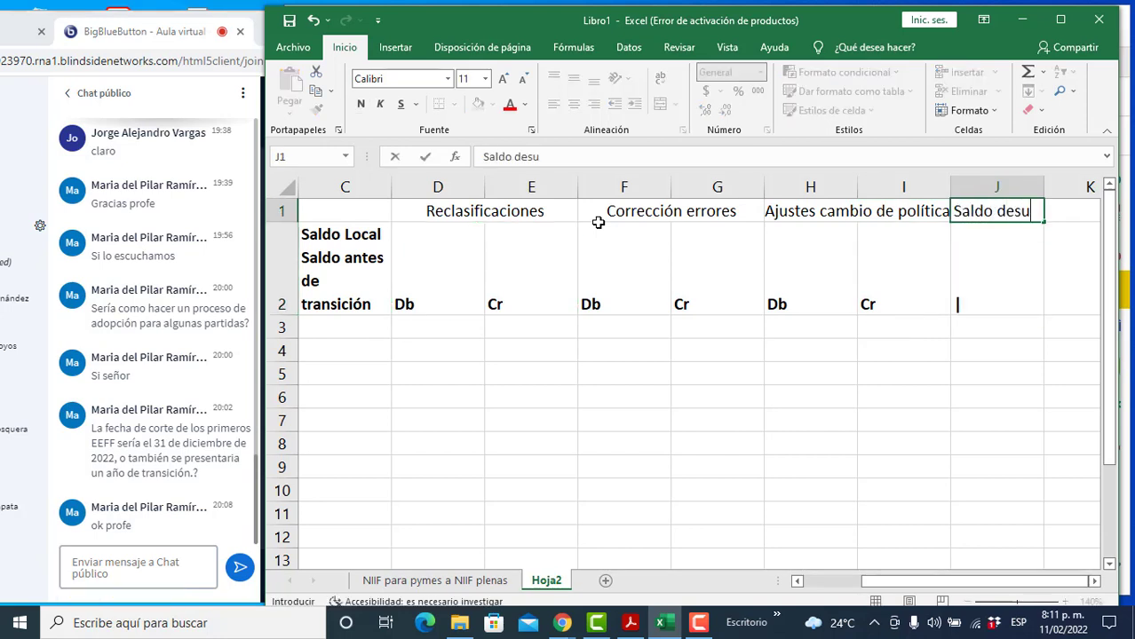
key(BackSpace)
text(pués )
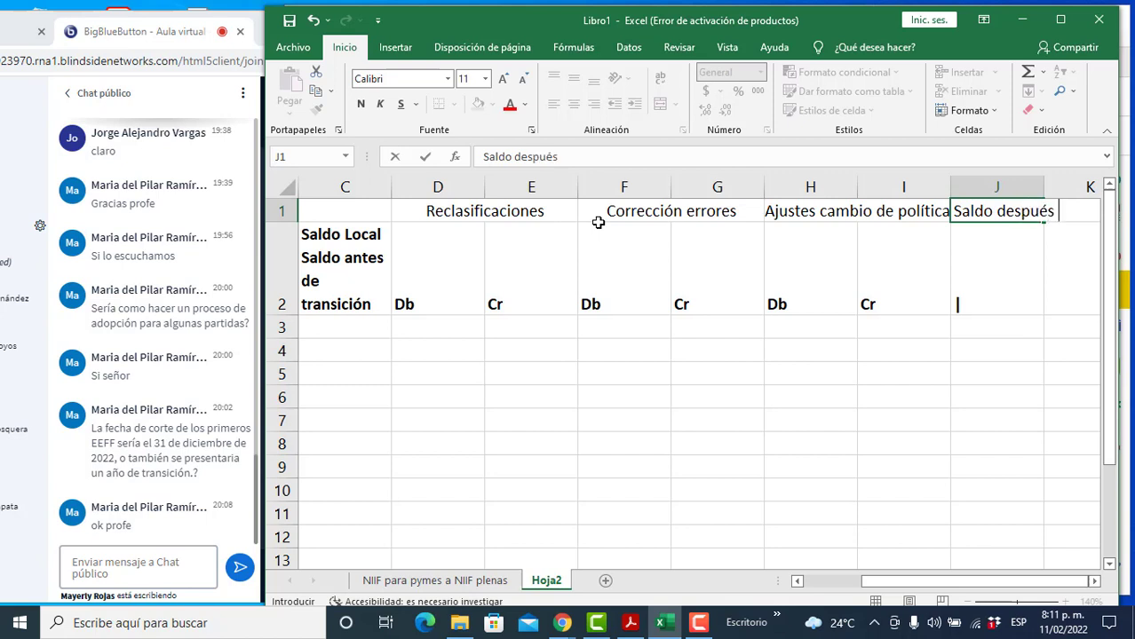
text(transición)
key(Return)
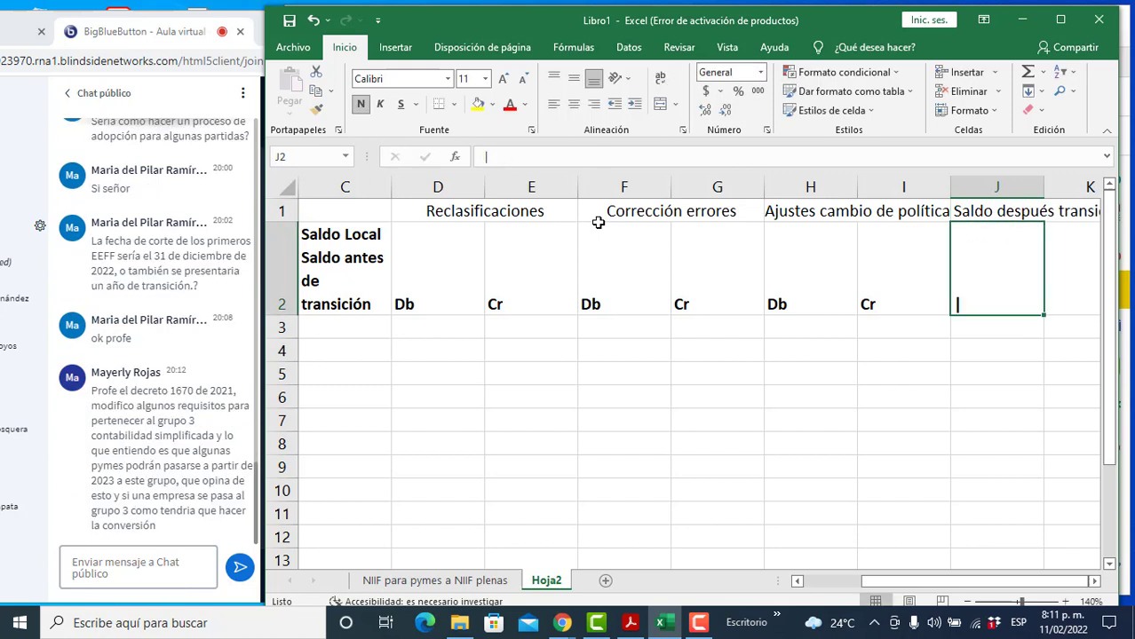
Step: Move the "Saldo después transición" heading from J1 to J2 and format it as bold wrapped text
key(Up)
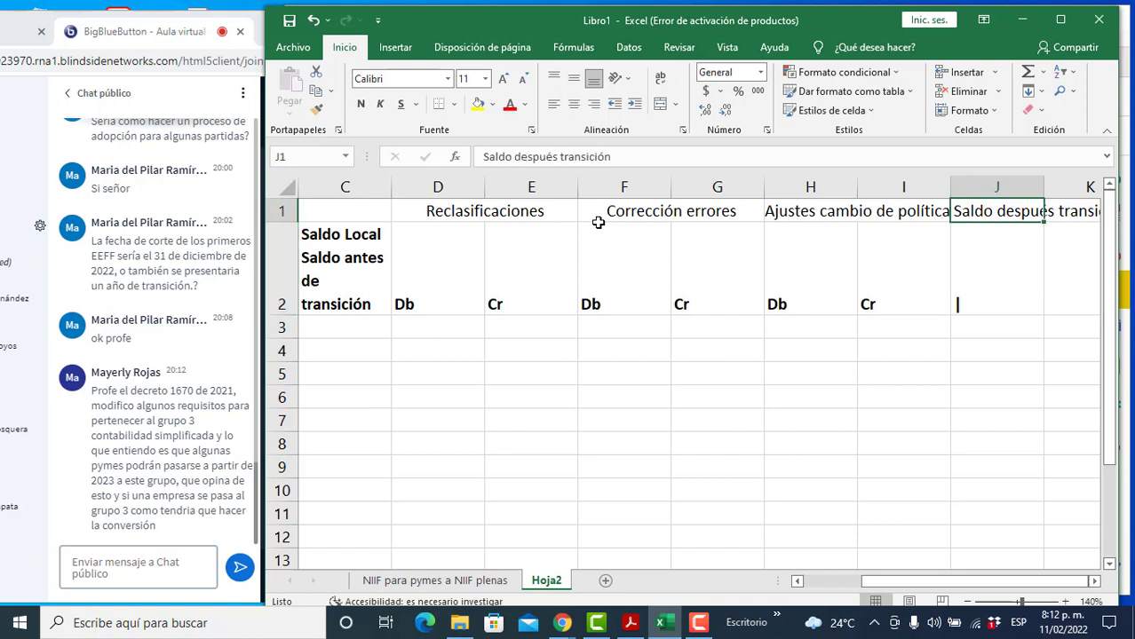
key(ctrl+shift+plus)
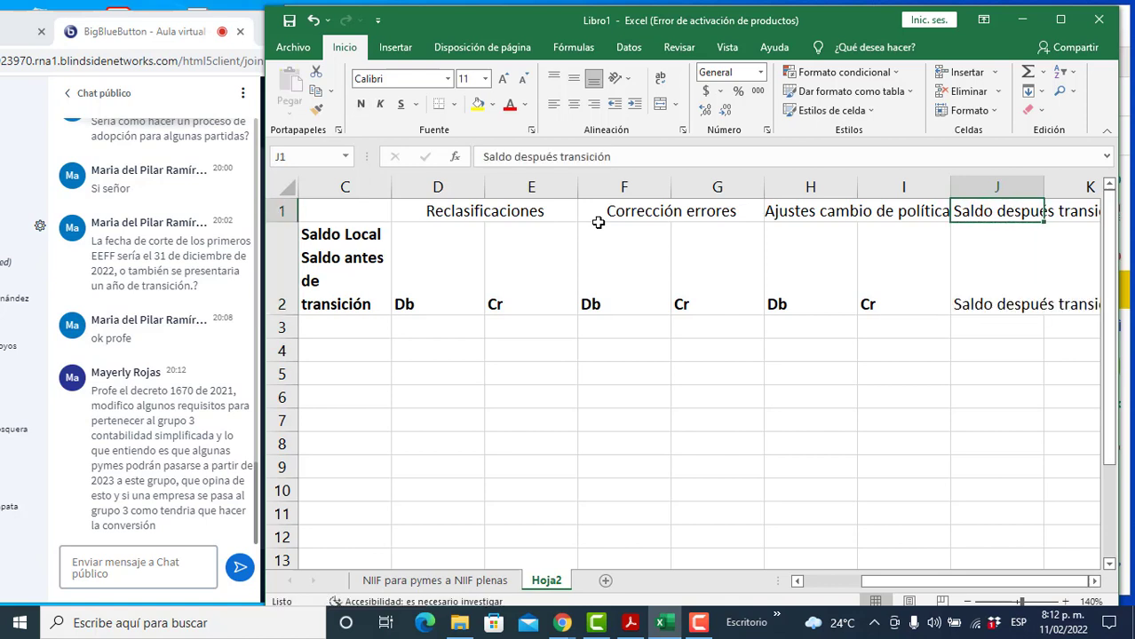
key(Down)
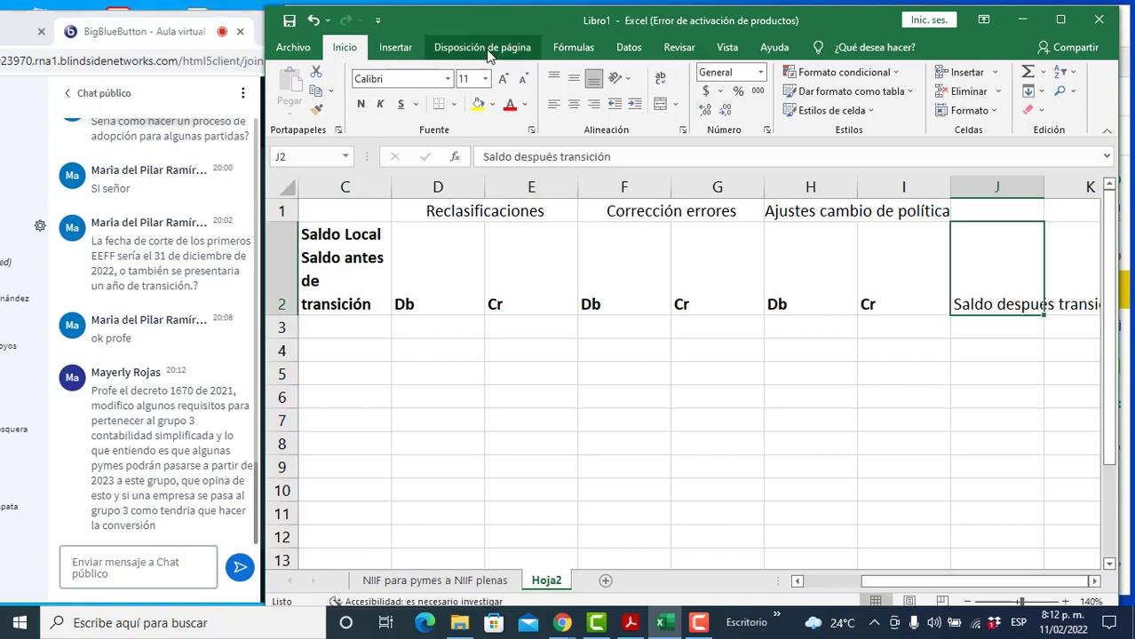
click(660, 78)
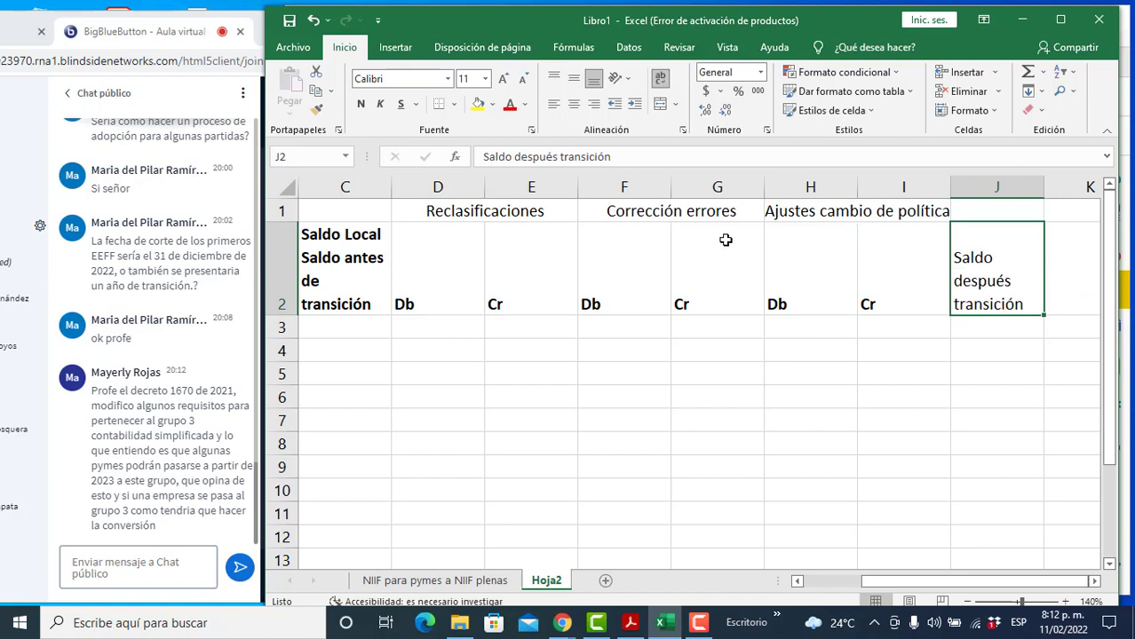
key(ctrl+n)
Step: Center the row 2 headings horizontally and vertically, and narrow the empty column A to a slim margin
click(275, 284)
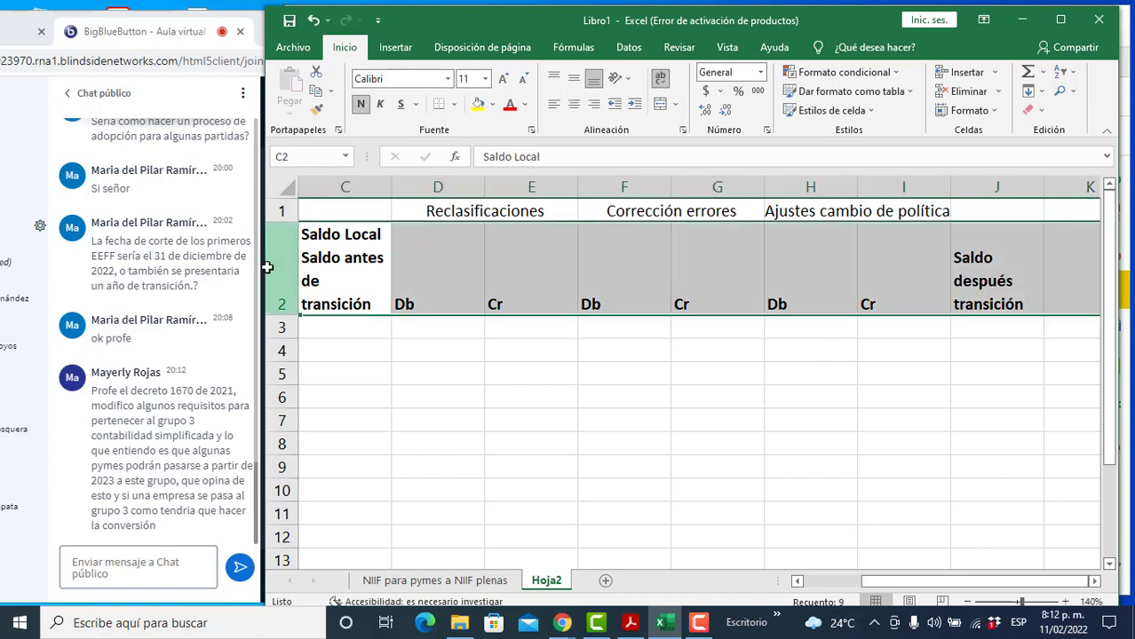
click(574, 104)
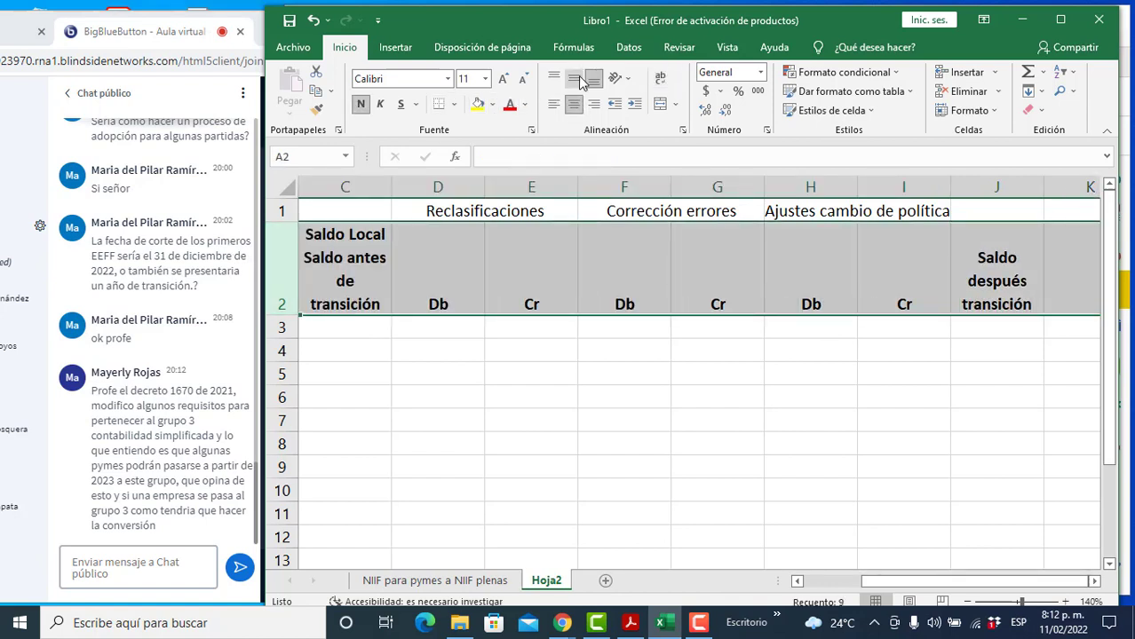
scroll(405, 233, left, 2)
click(346, 469)
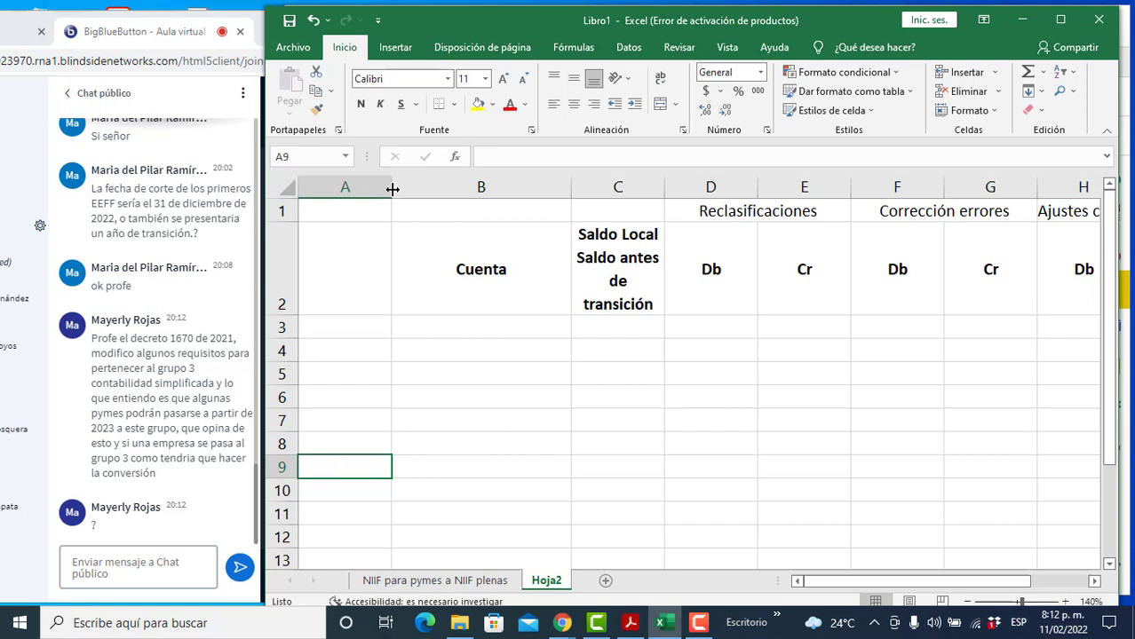
drag(392, 189, 315, 186)
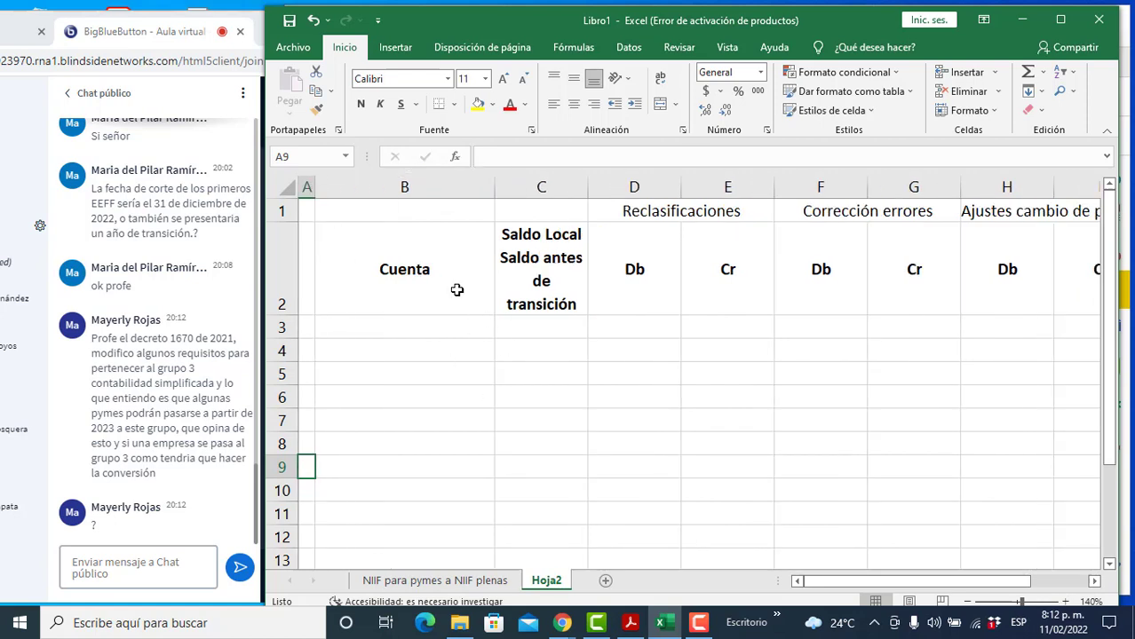
Step: Make all the group headings in row 1 of the balance table bold
click(384, 265)
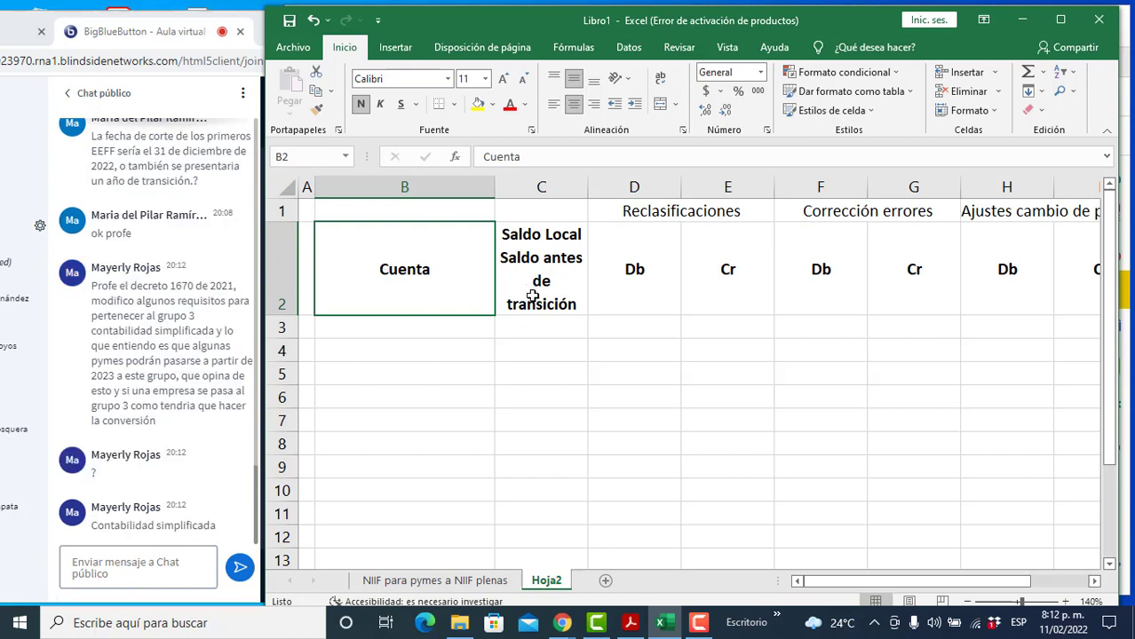
click(427, 336)
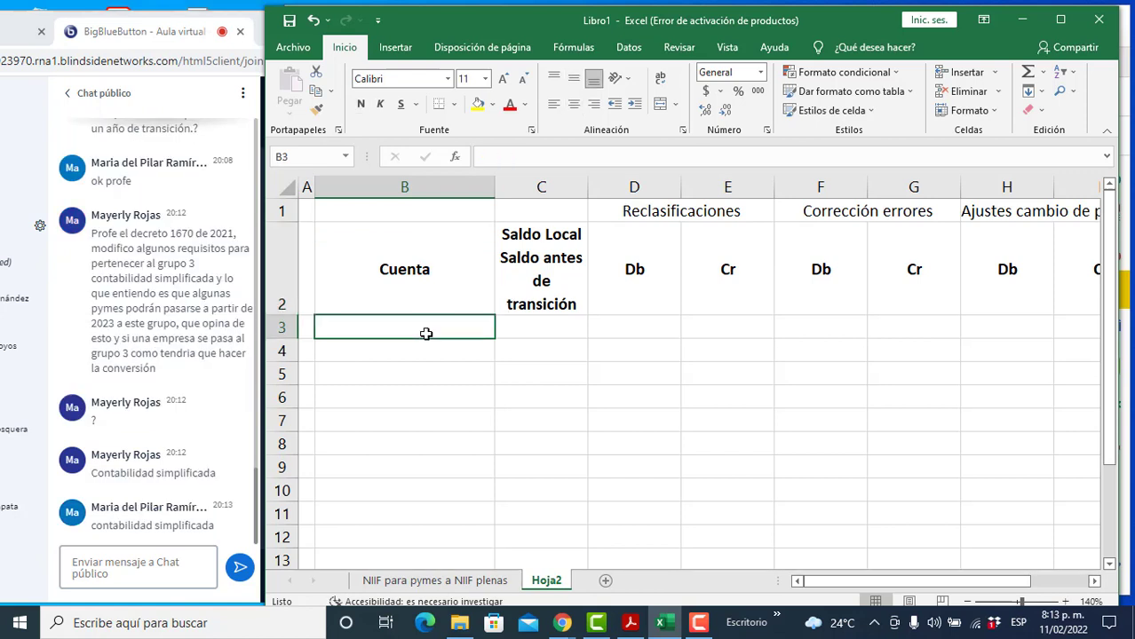
click(431, 347)
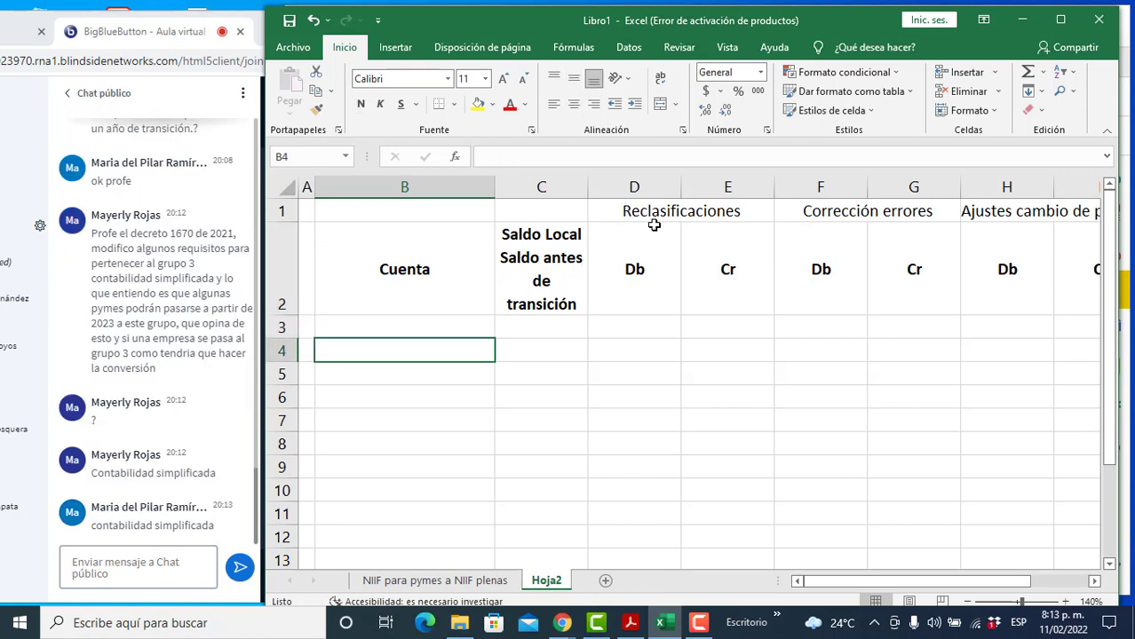
click(281, 213)
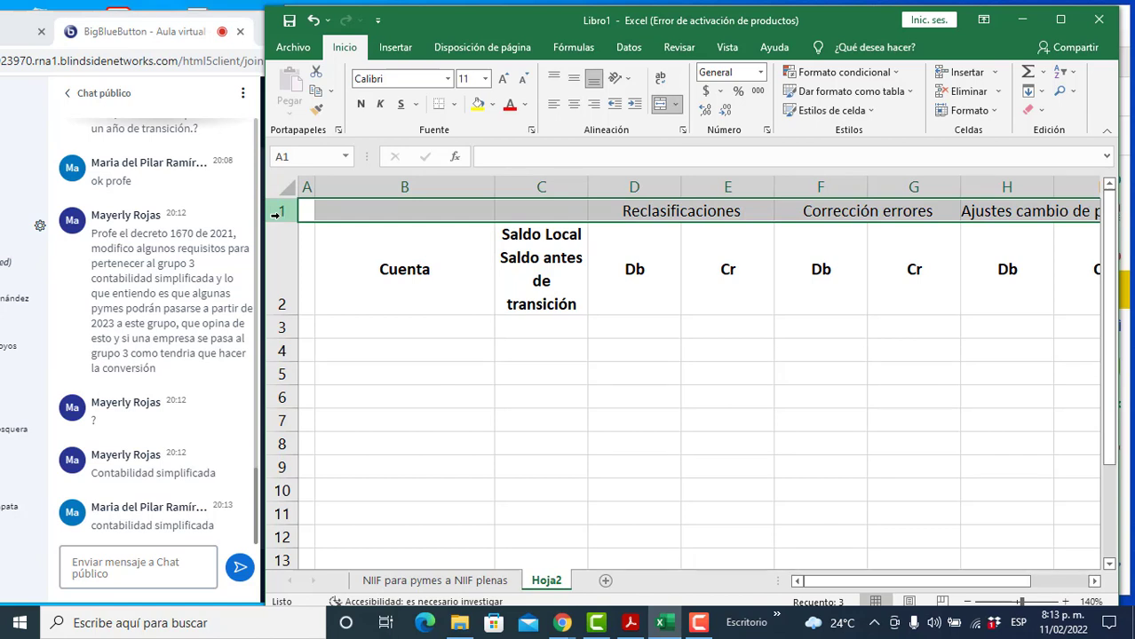
key(ctrl+n)
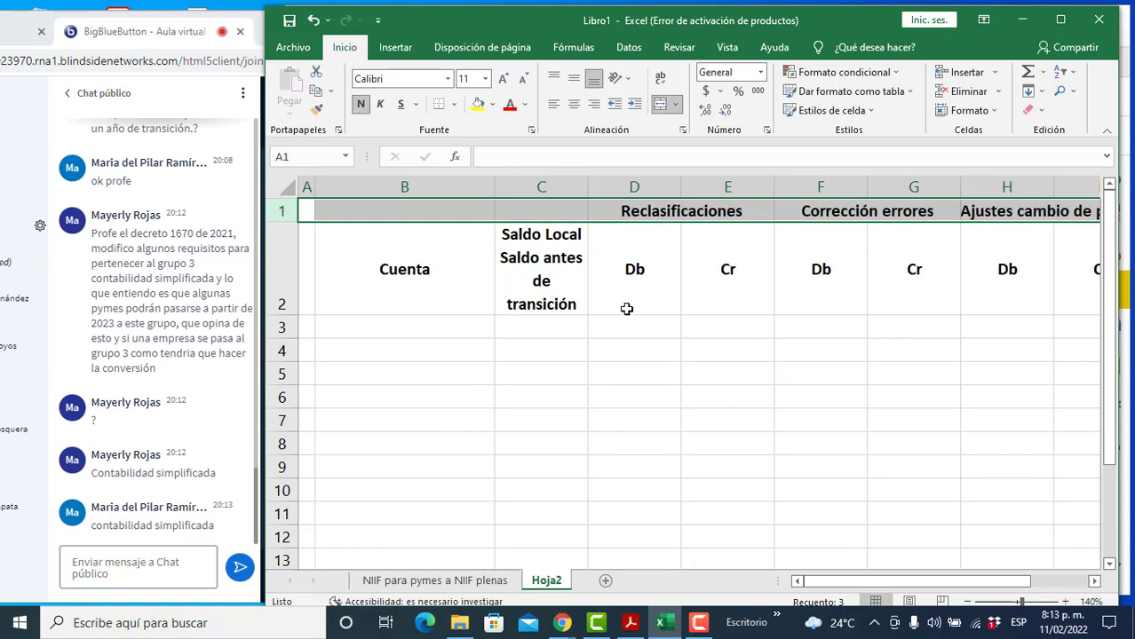
click(446, 323)
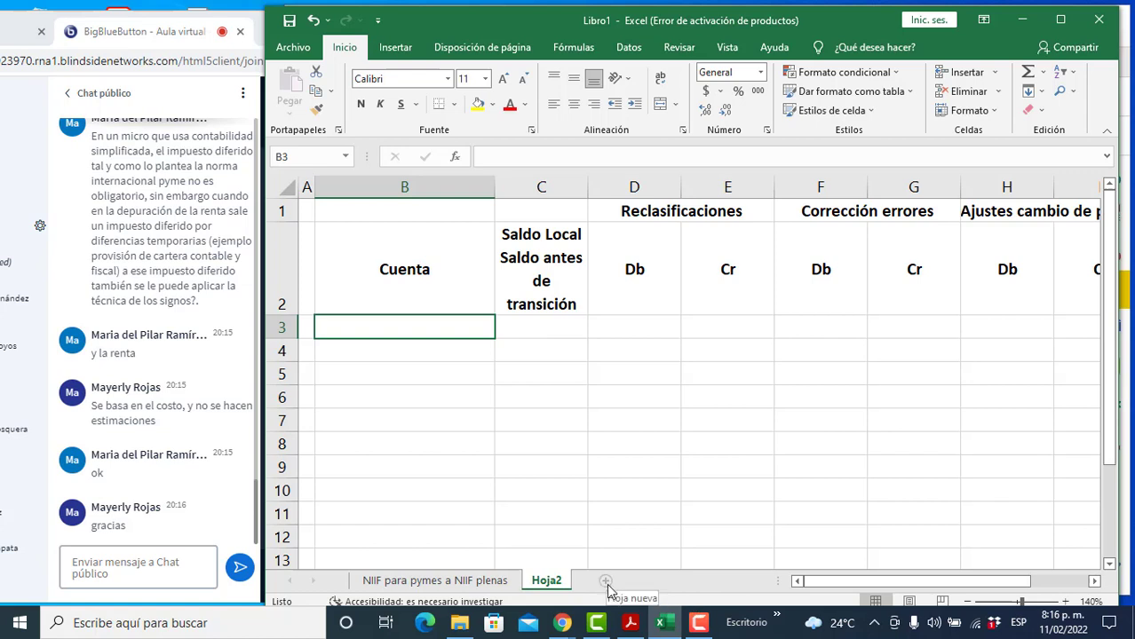
Step: Rename the sheet Hoja2 as "Hoja de trabajo Apertura"
double_click(551, 581)
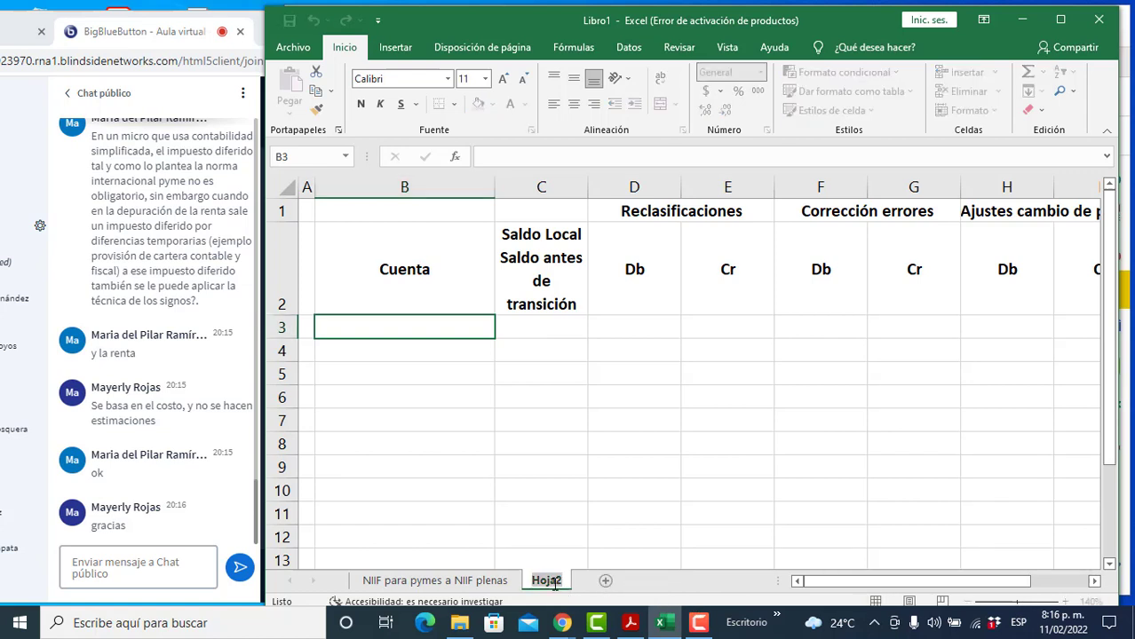
text(Hoja de )
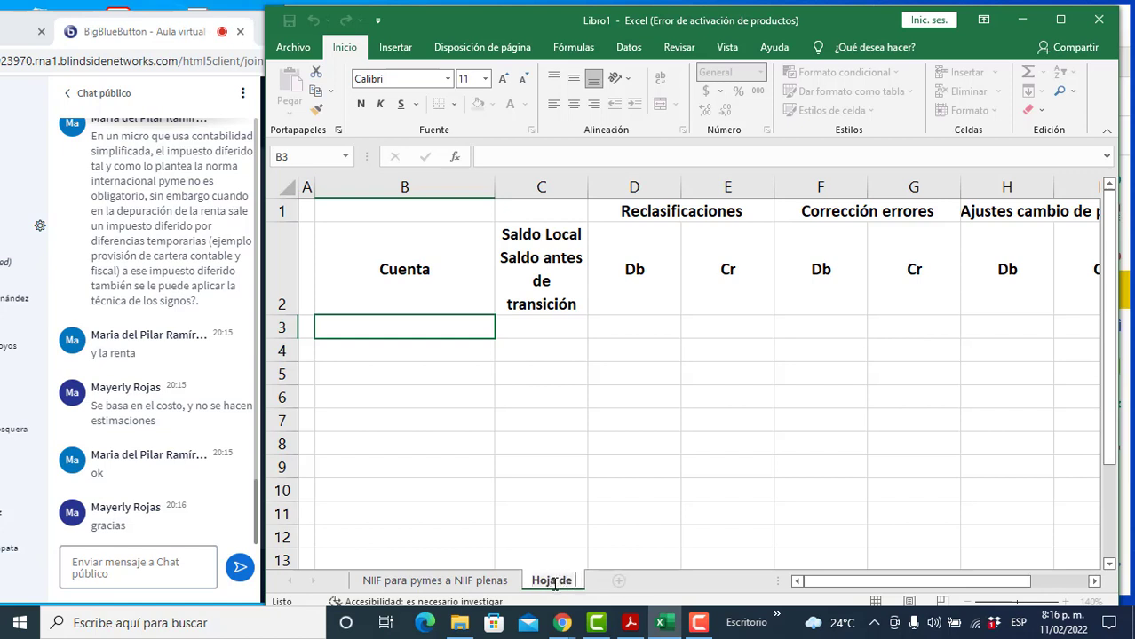
text(trabajo Ap)
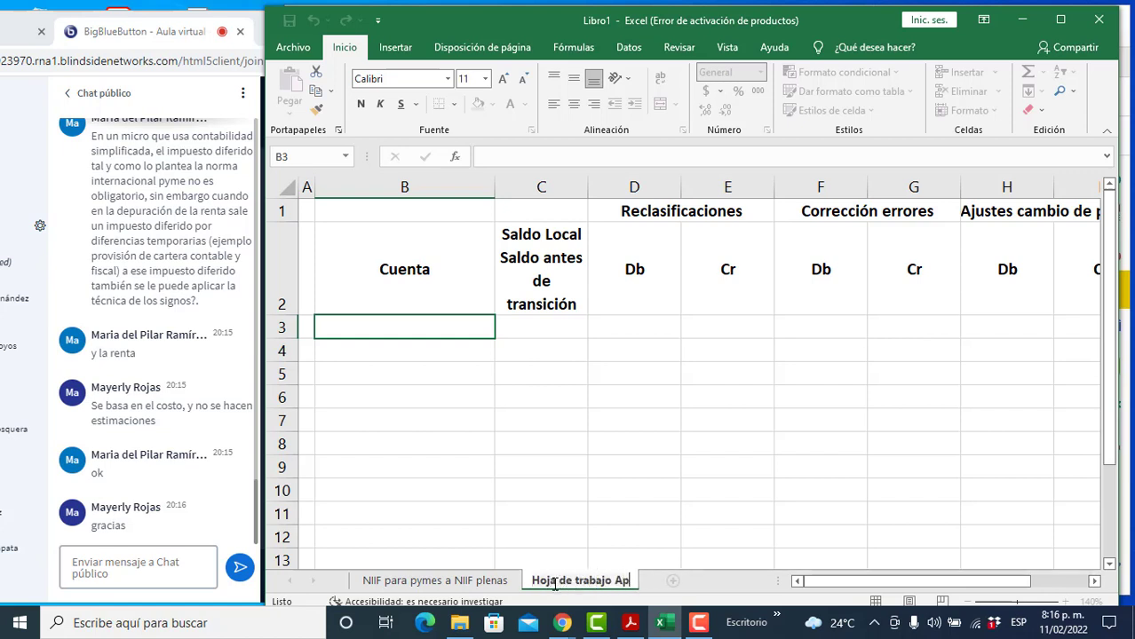
text(ertura)
key(Return)
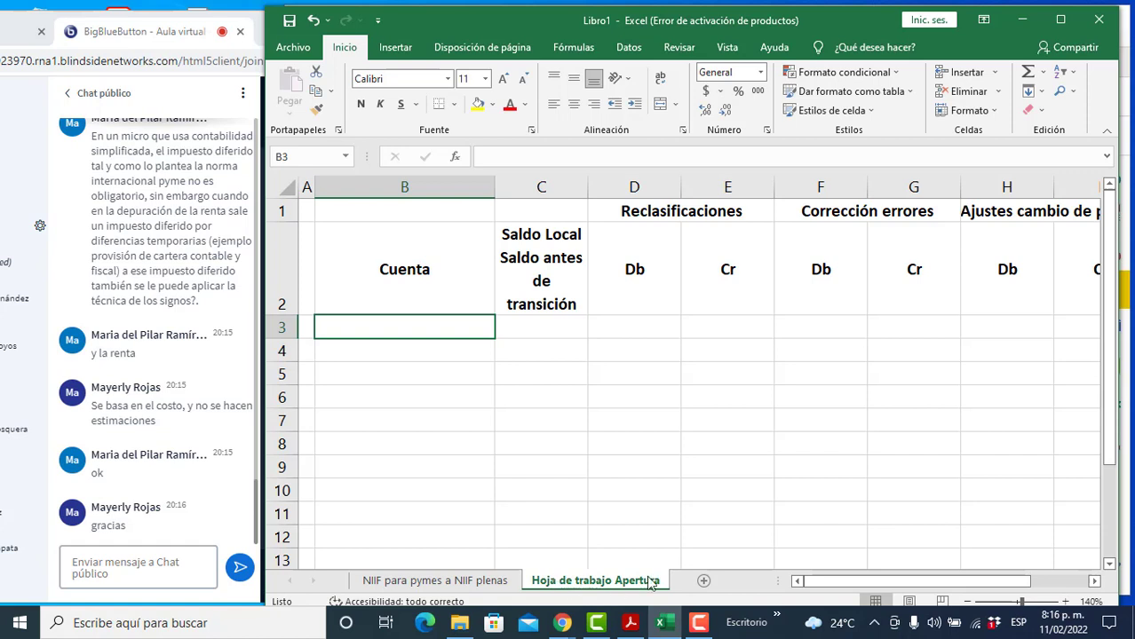
Step: Add a new sheet after "Hoja de trabajo Apertura" and name it "Inversiones"
click(705, 581)
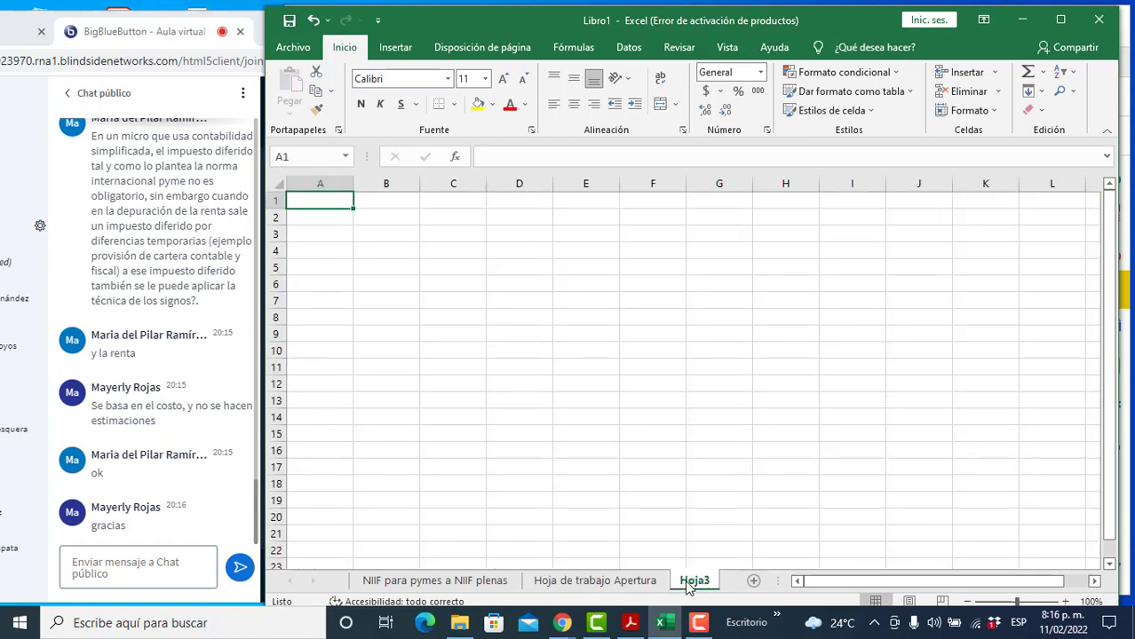
double_click(691, 582)
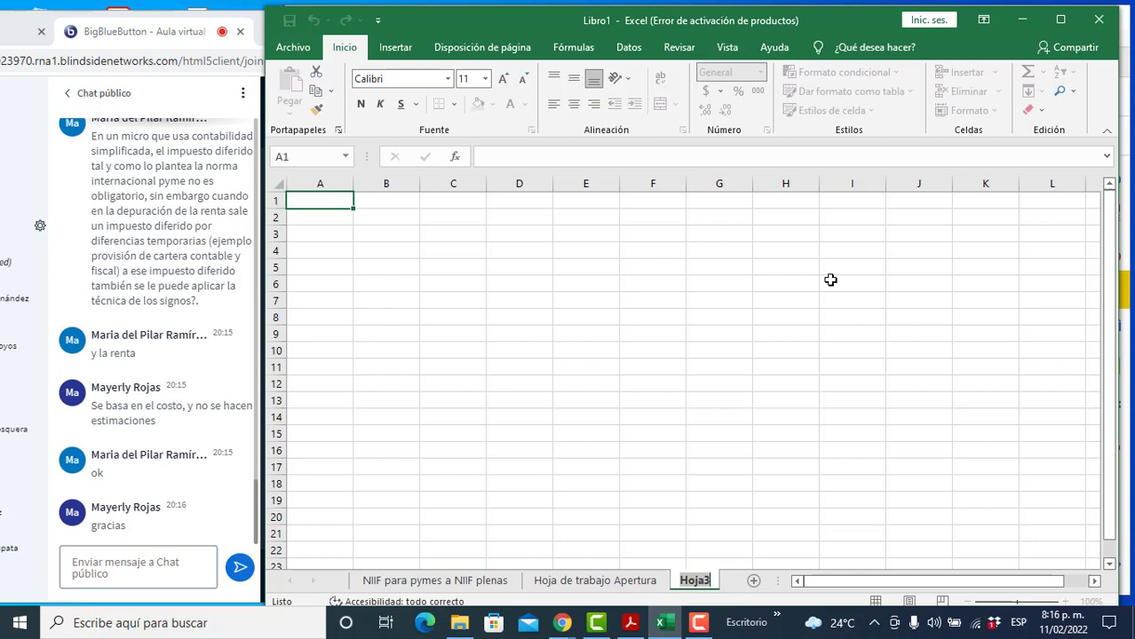
text(Inersione)
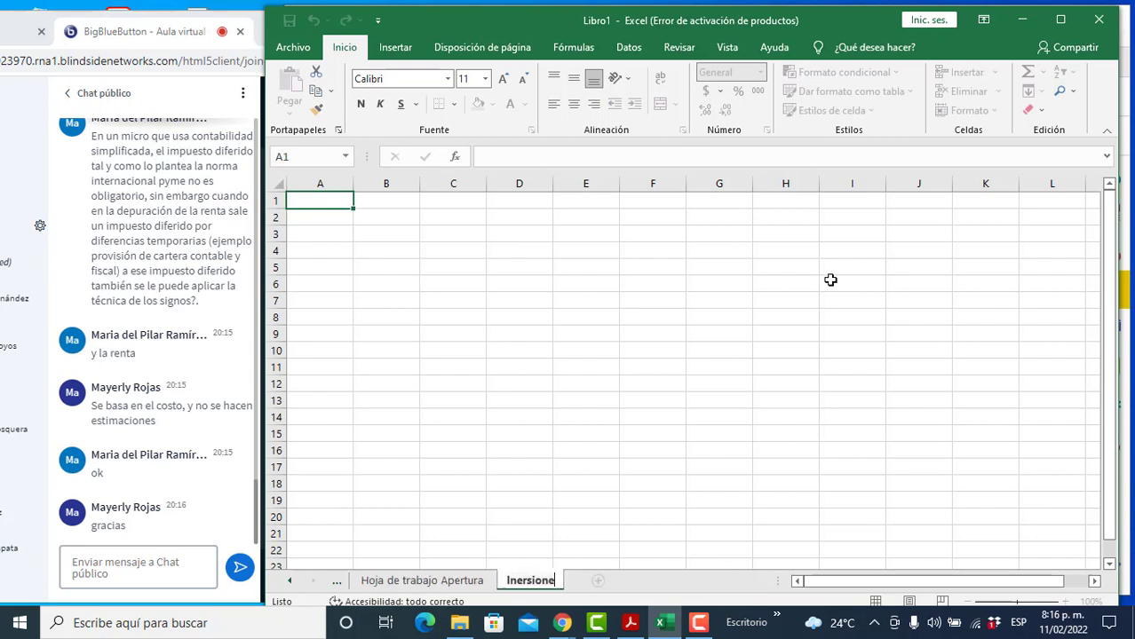
key(BackSpace)
key(BackSpace)
key(BackSpace)
key(BackSpace)
key(BackSpace)
text(ver)
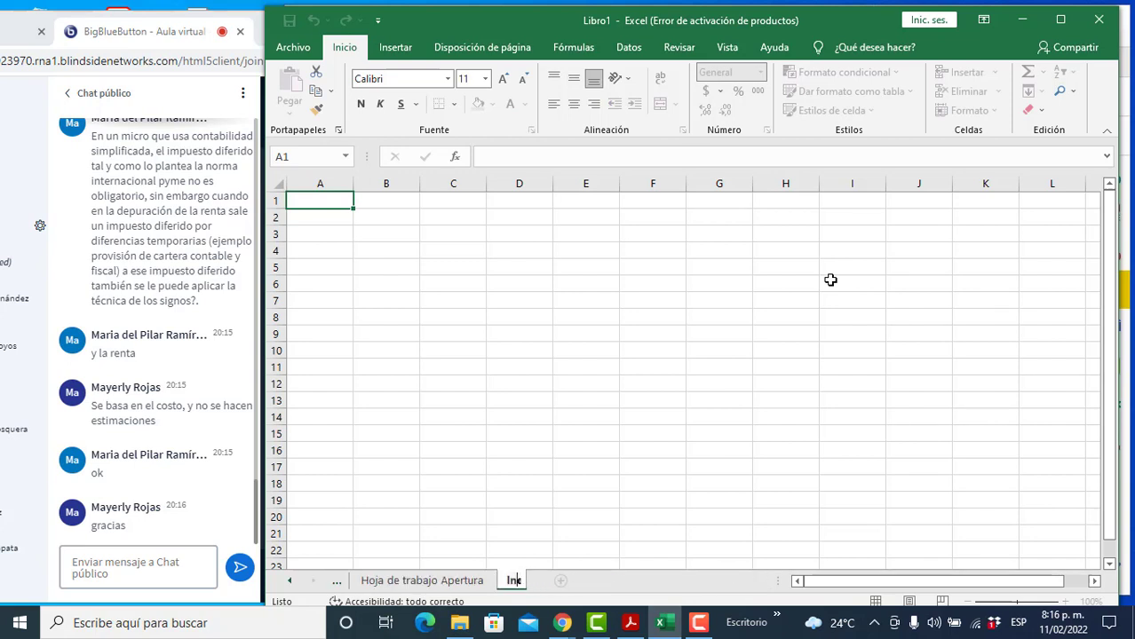
text(siones)
key(Return)
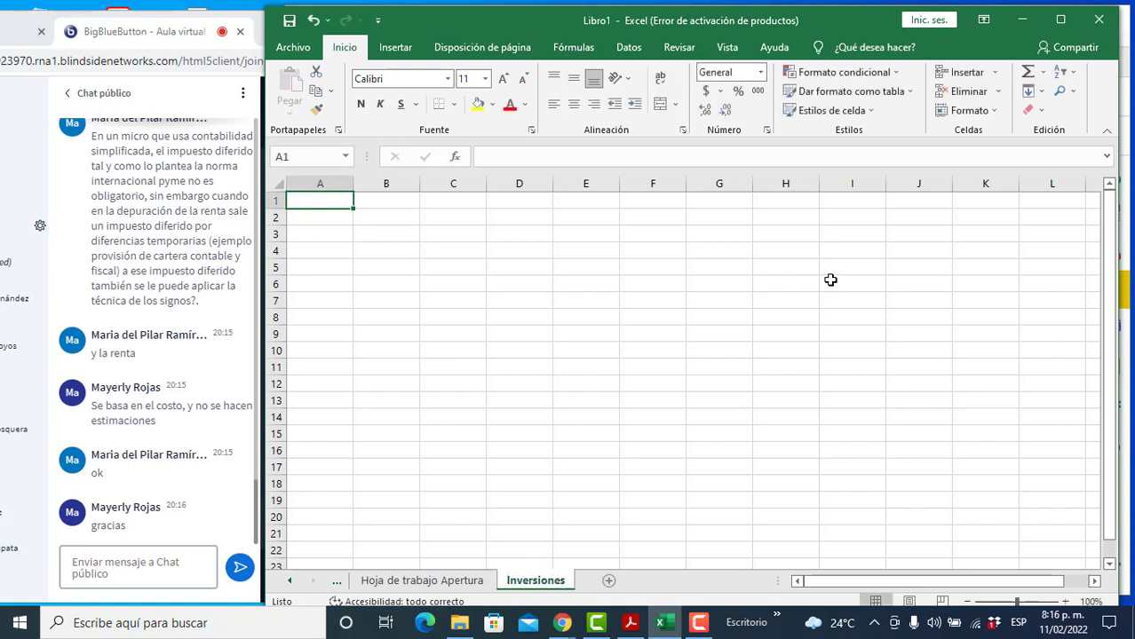
Step: Narrow the empty column A of the Inversiones sheet to a slim margin
click(1066, 602)
click(1067, 602)
click(1066, 602)
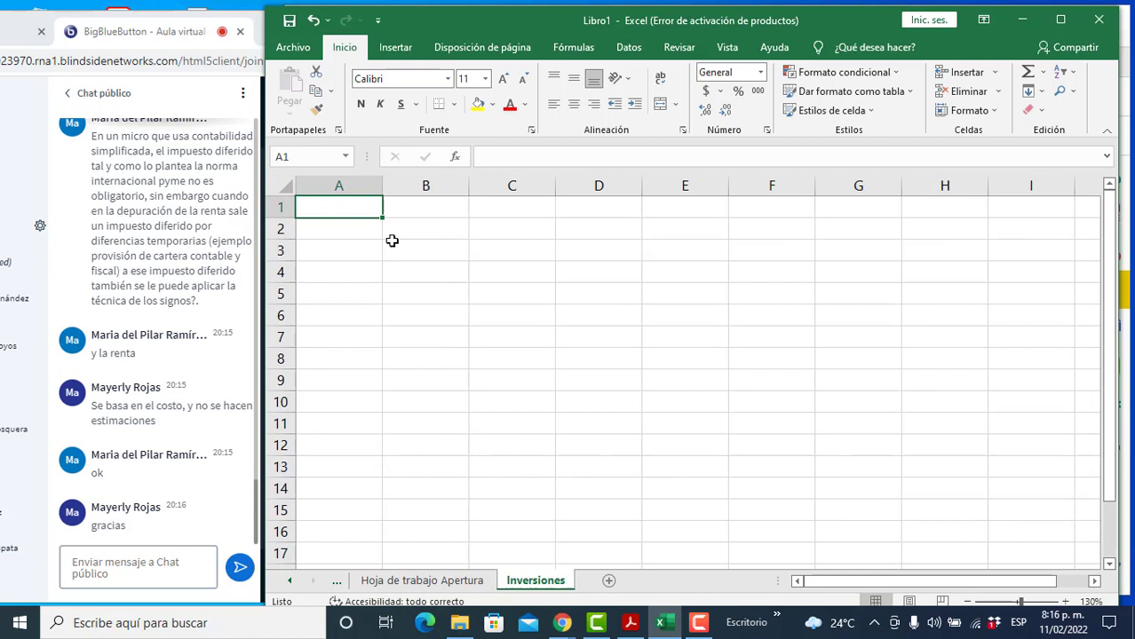
drag(383, 189, 325, 188)
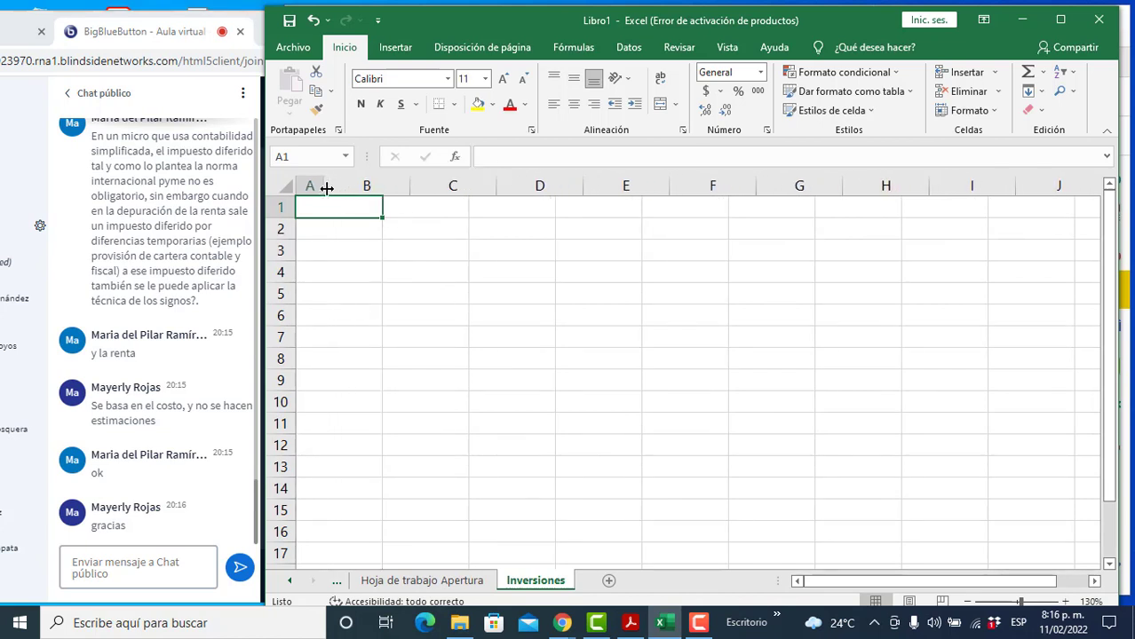
Step: Enter the sentence "La Entidad tiene unas accinoes en otra compañía con los siguientes datos:" in cell B2
click(367, 230)
text(La E)
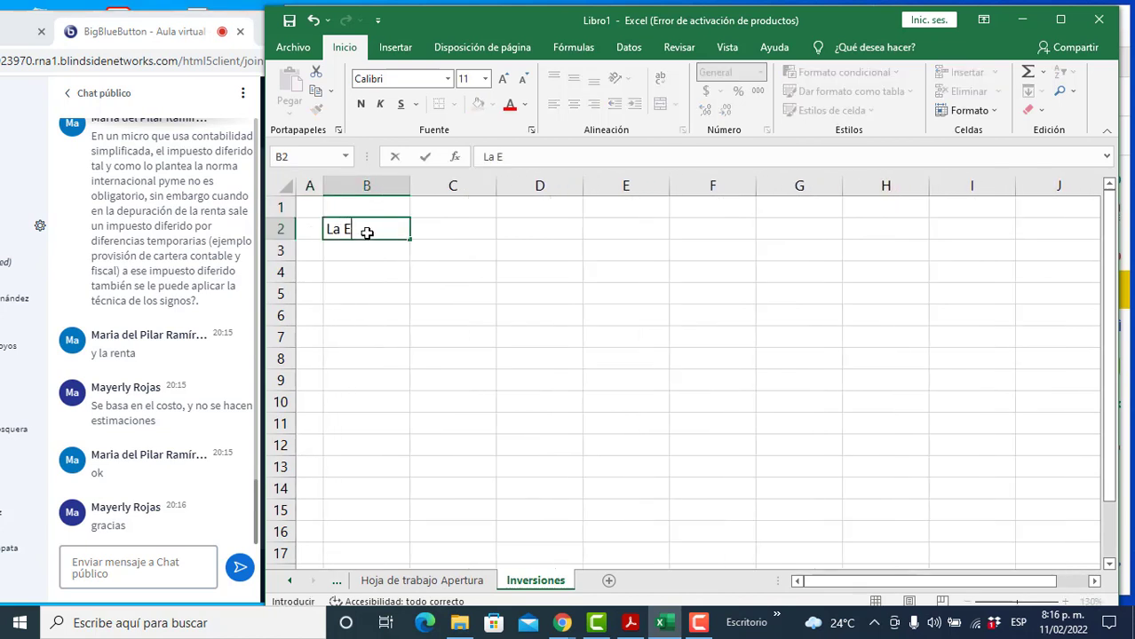
text(ntidad tiene u)
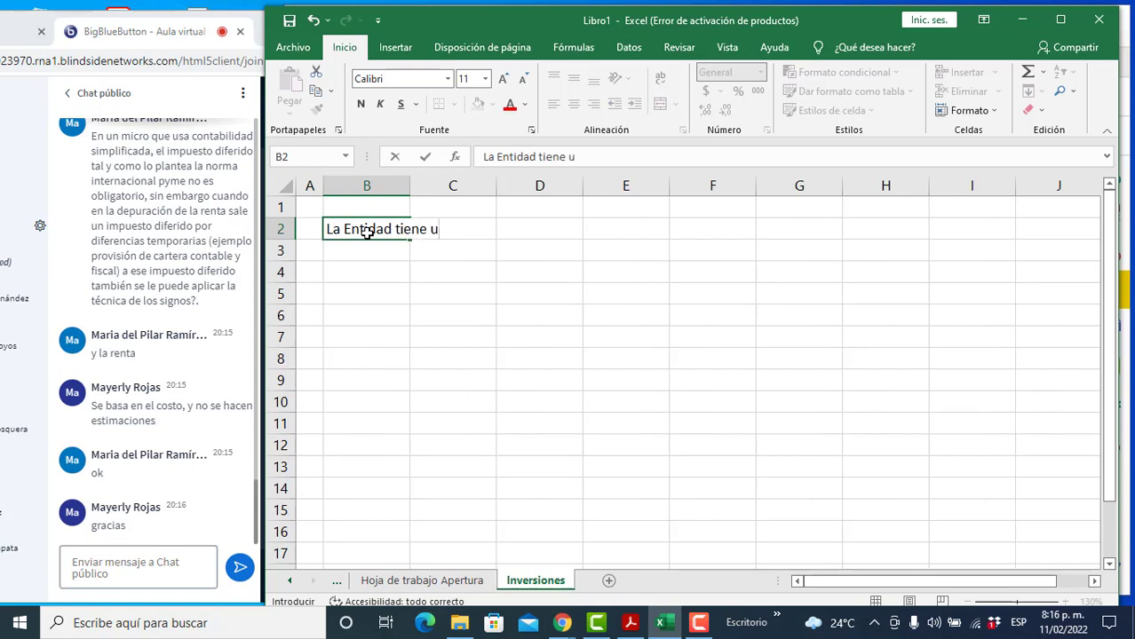
text(nas accinoes )
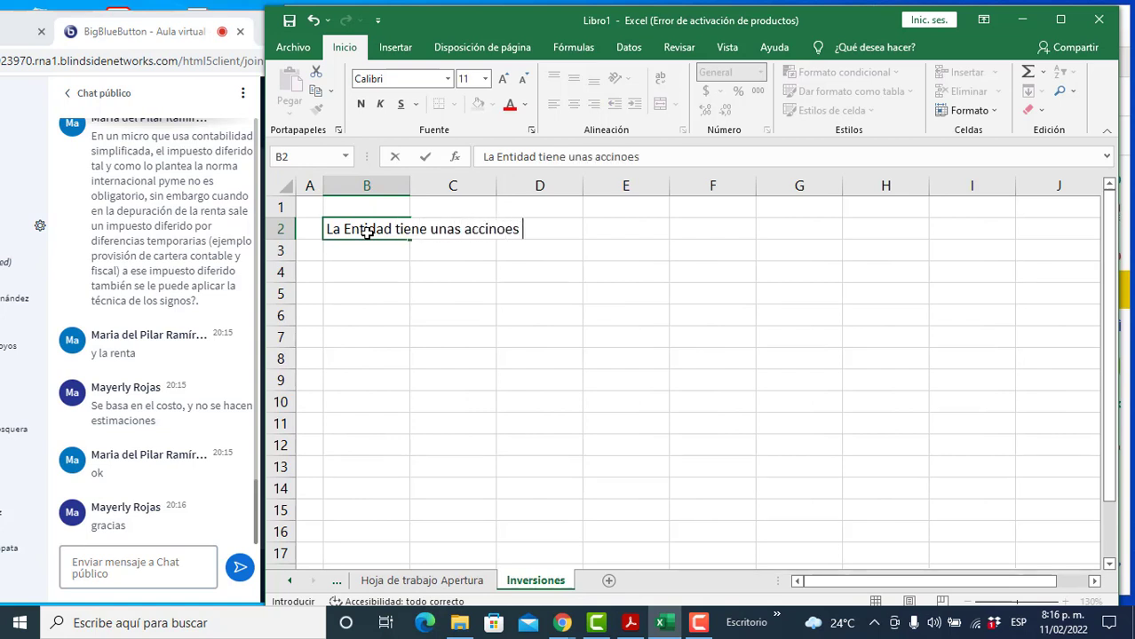
text(en otra co)
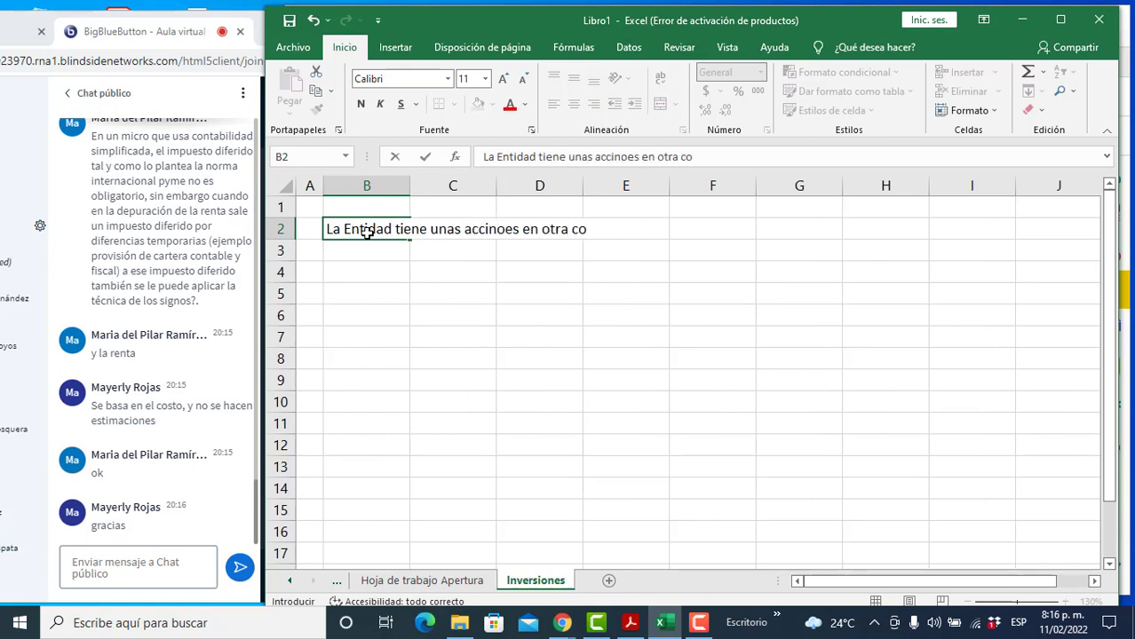
text(mpañía co)
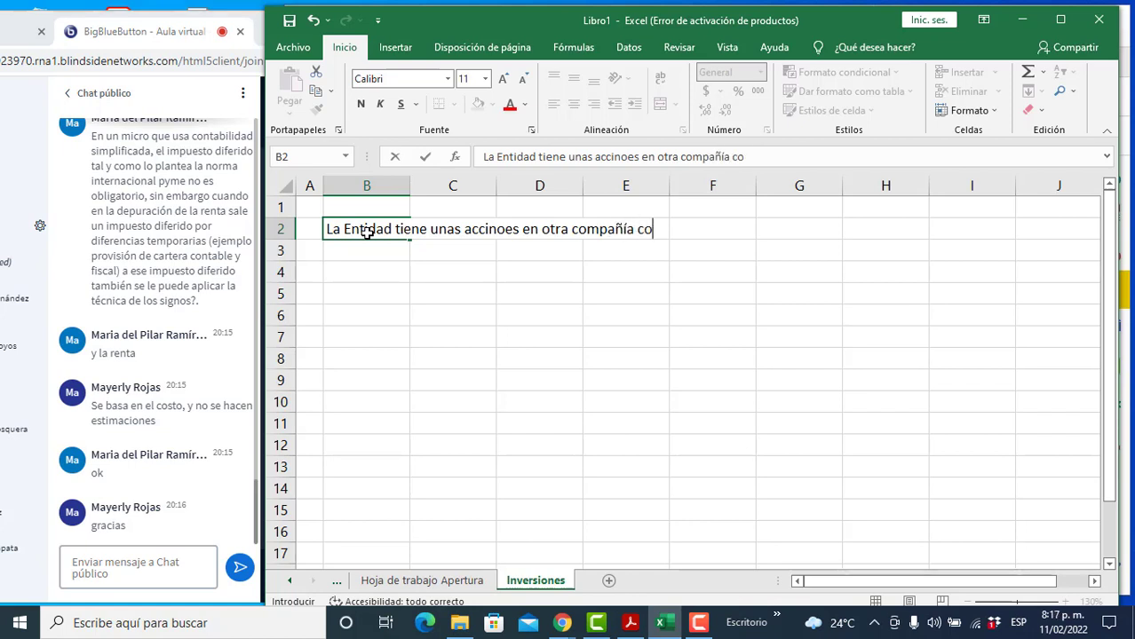
text(n los siguientes d)
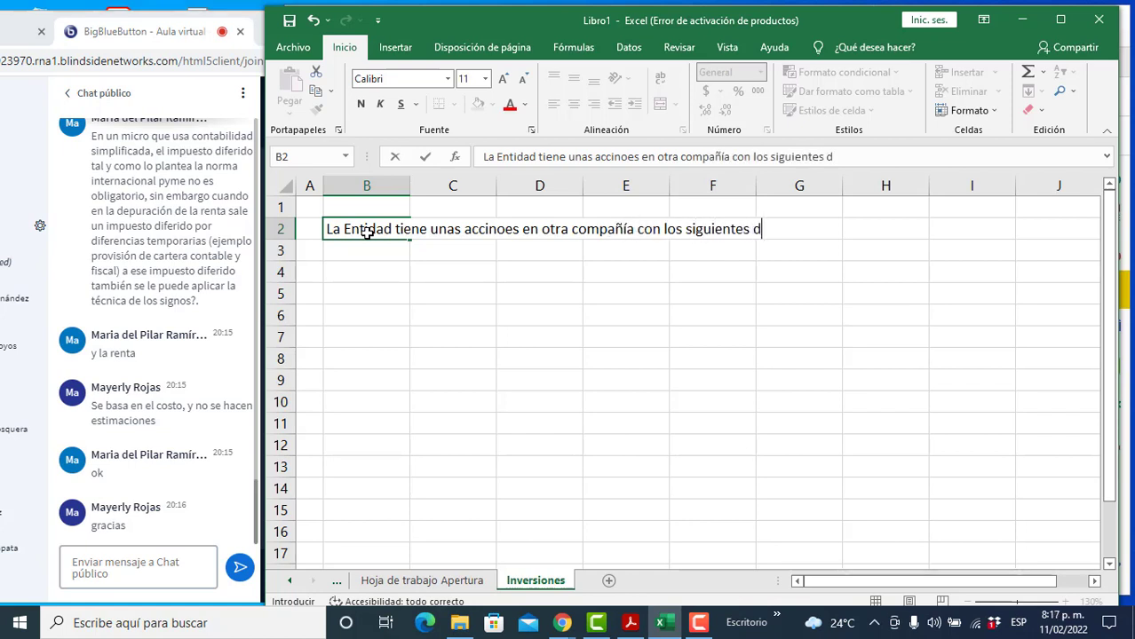
text(atos:)
key(Return)
key(Return)
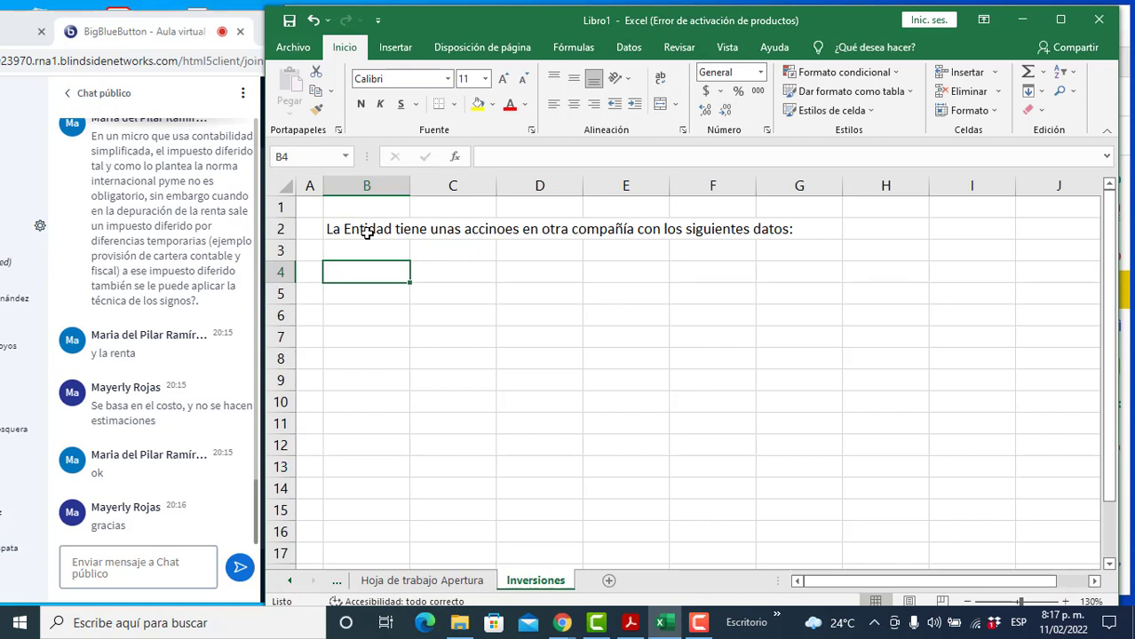
Step: Enter the label "Participación" in B4 with 14% in D4, and widen column B slightly to fit the label
text(Participación)
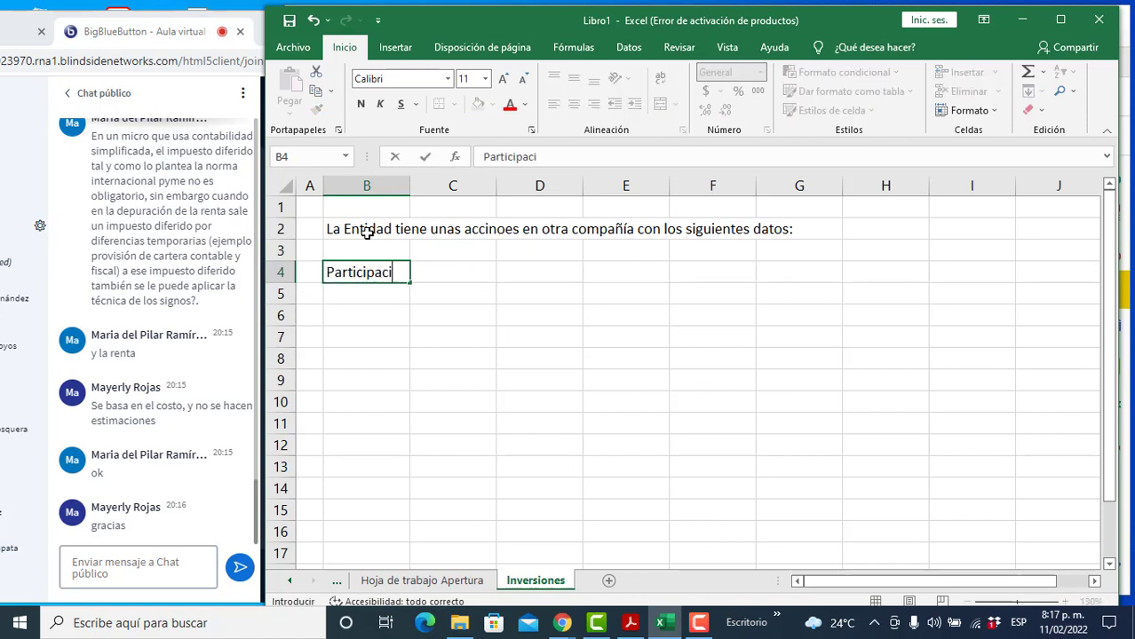
key(Tab)
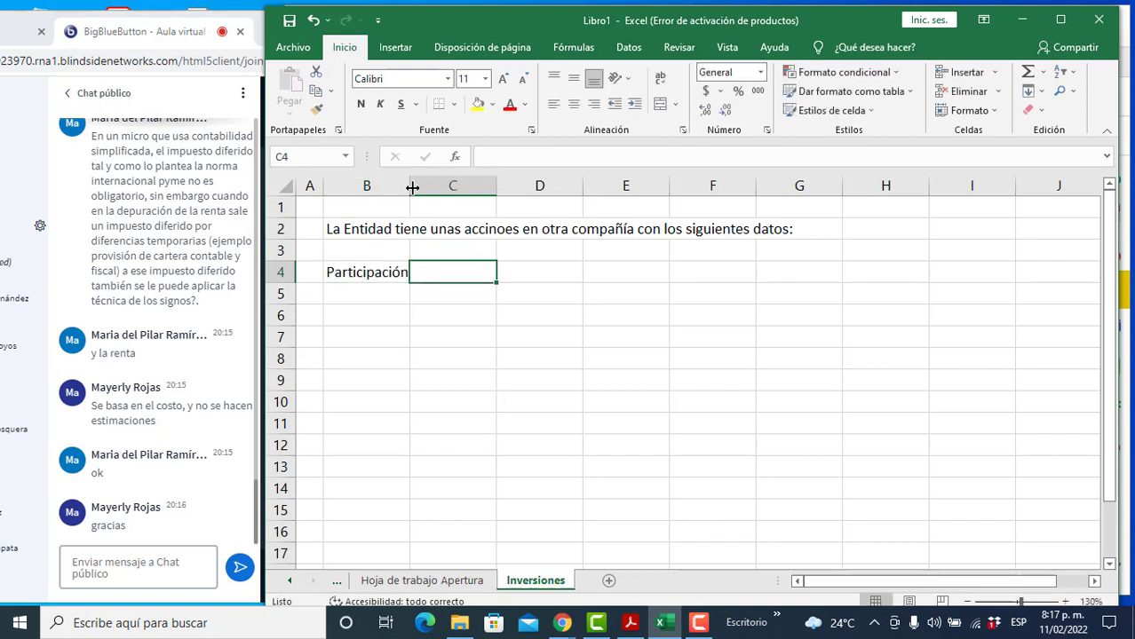
drag(411, 185, 425, 187)
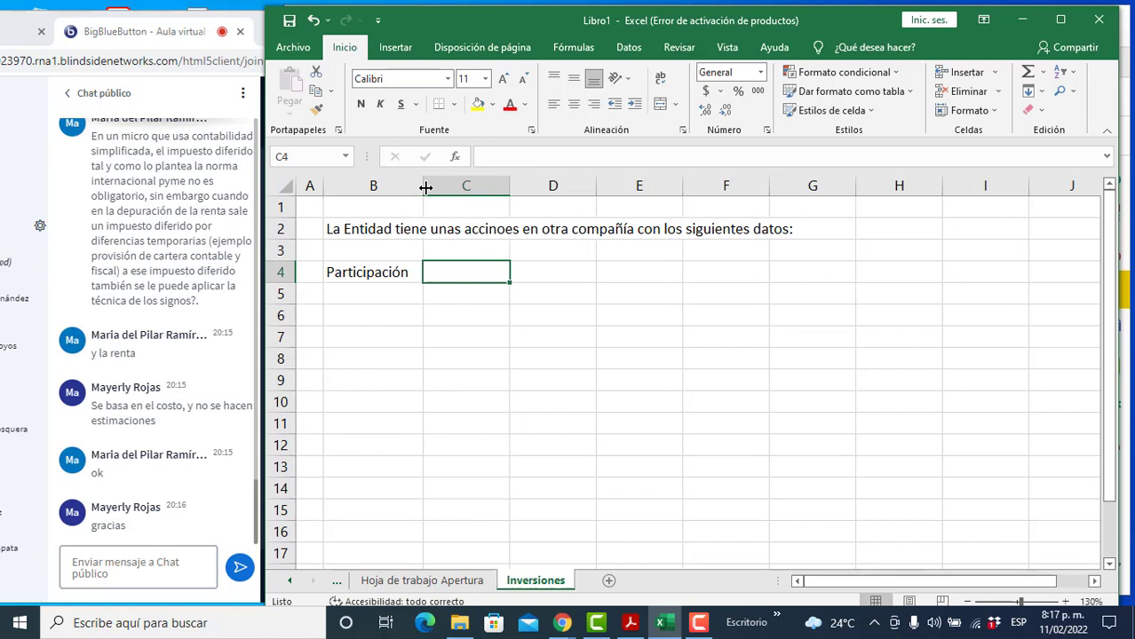
key(Tab)
text(14%)
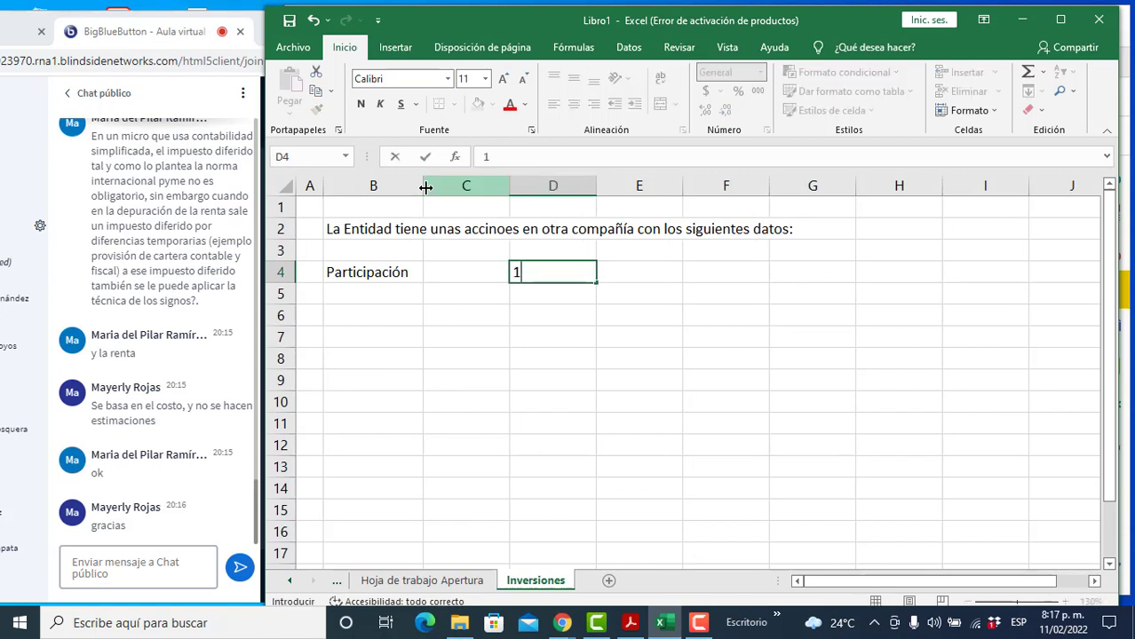
key(Return)
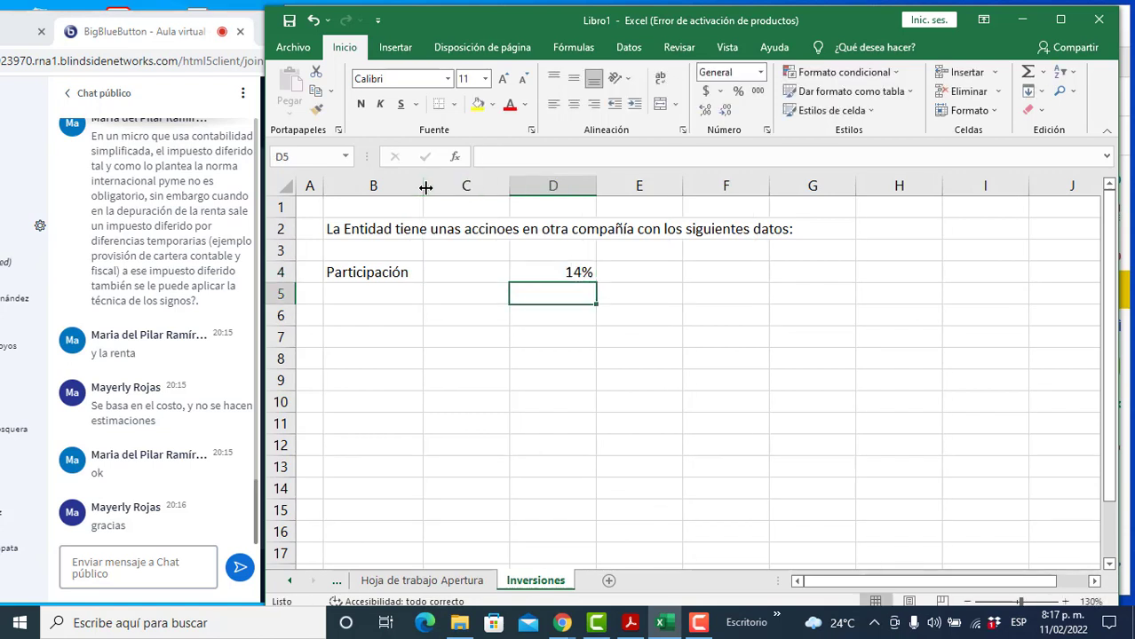
Step: Enter the label "Costo" in B5 with the value 25000000 in D5
key(Left)
key(Left)
text(Costo)
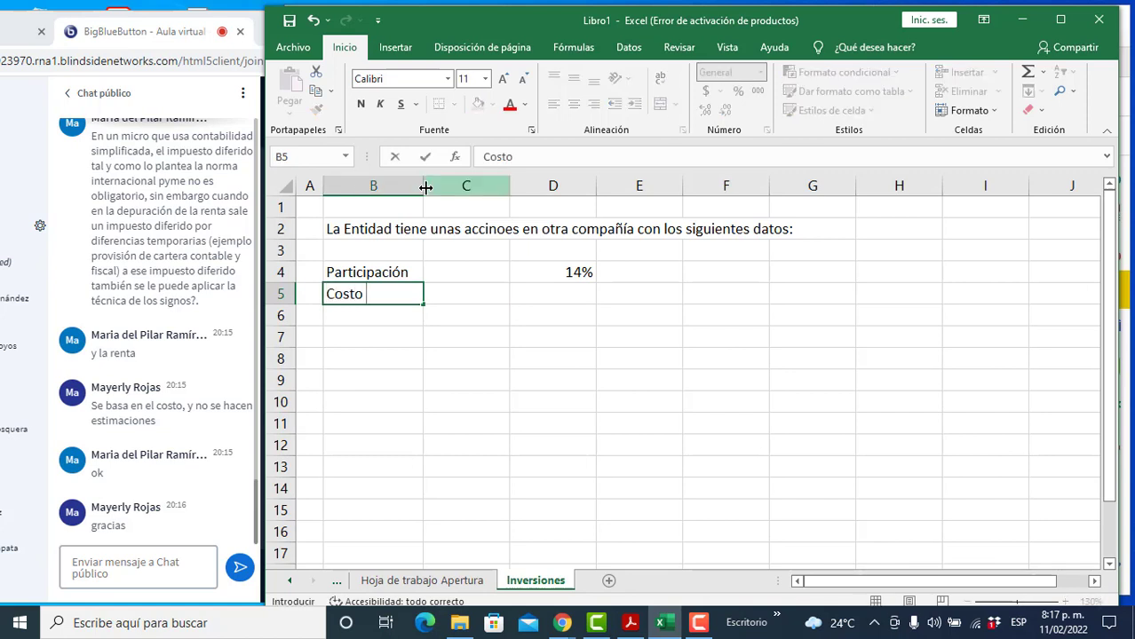
key(Tab)
key(Tab)
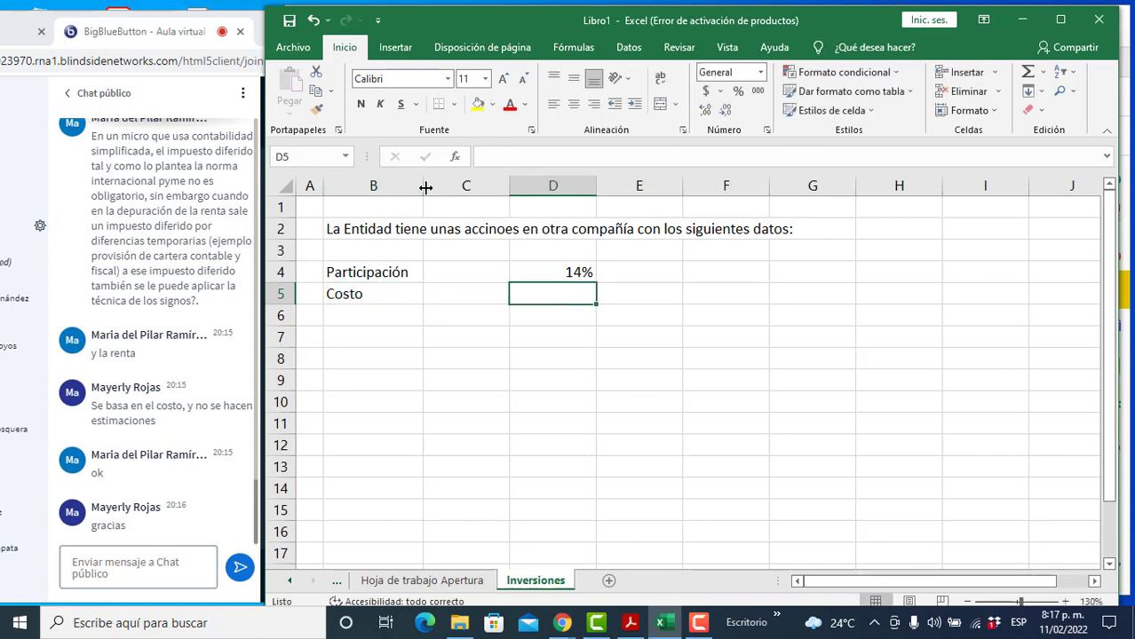
text(25)
text(000000)
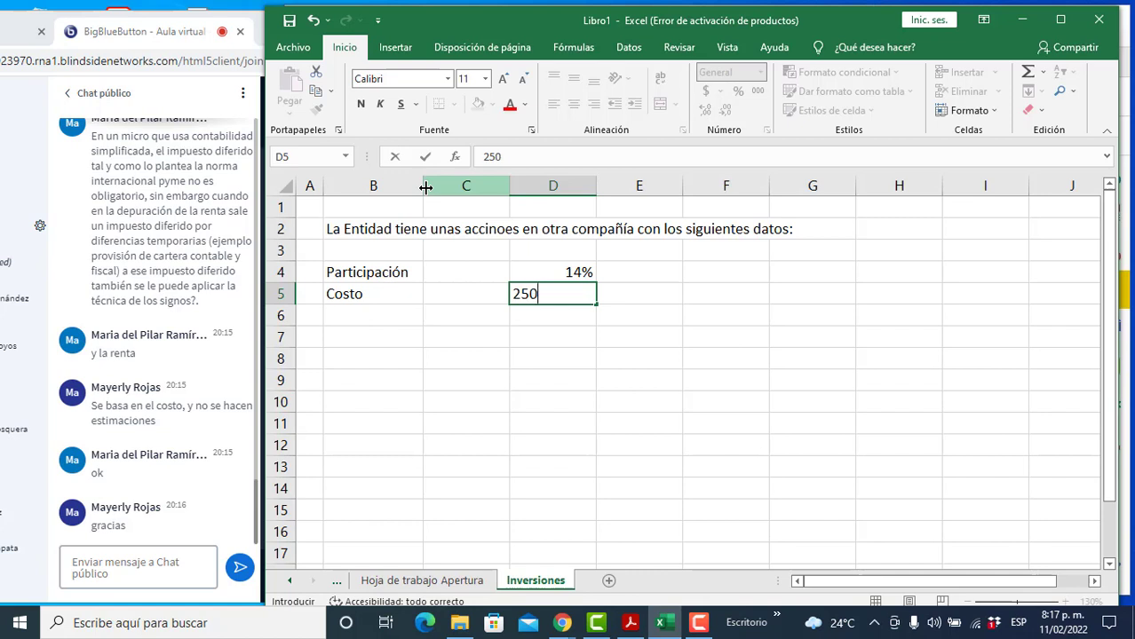
key(Return)
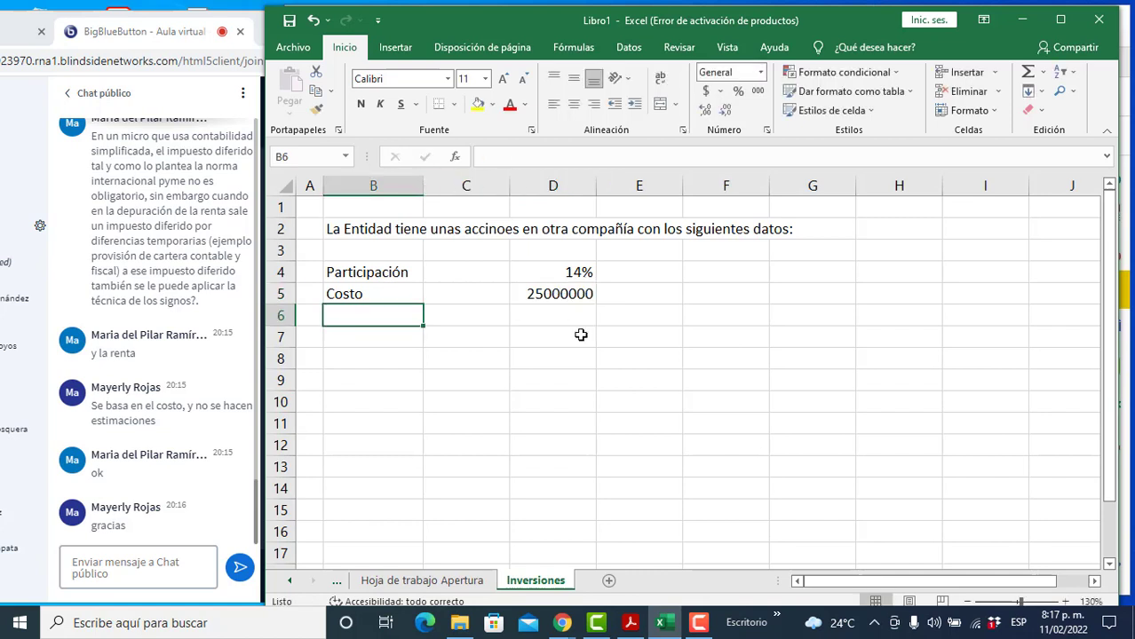
Step: Format all cells of the Inversiones sheet with thousands separators and no decimals
click(285, 187)
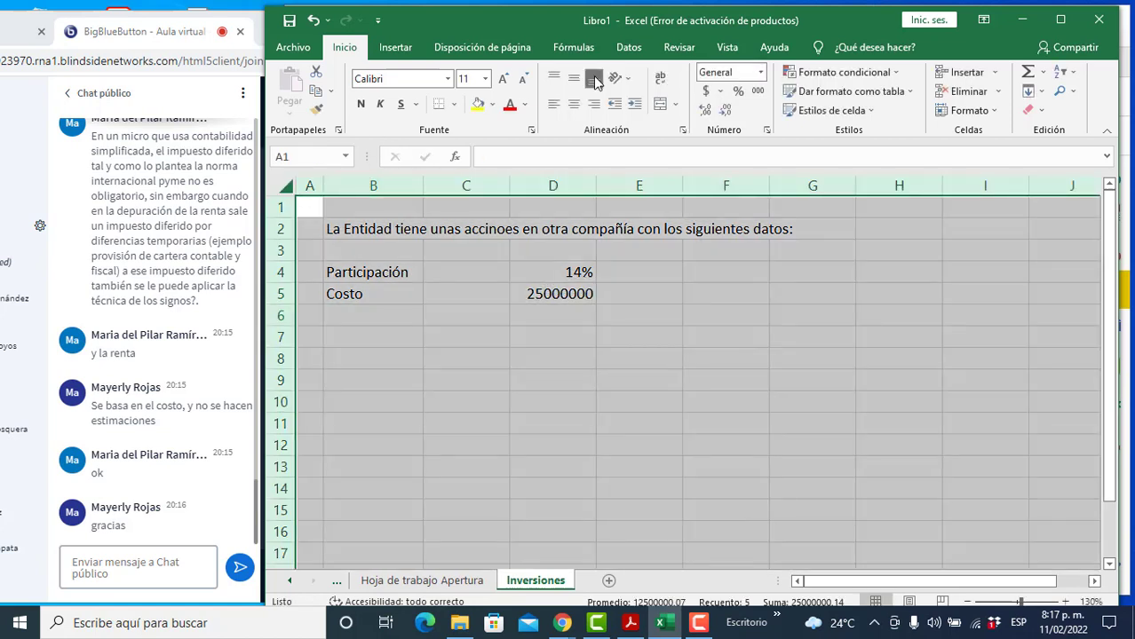
click(757, 91)
click(734, 113)
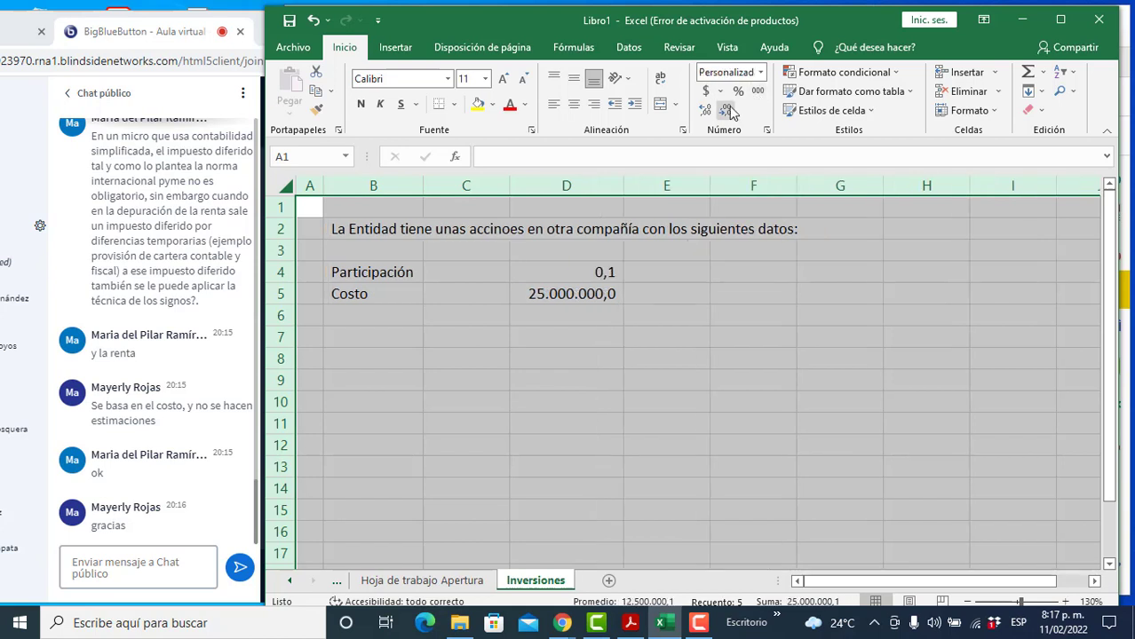
click(734, 112)
Step: Format the Participación value in D4 as a percentage with two decimals
click(585, 277)
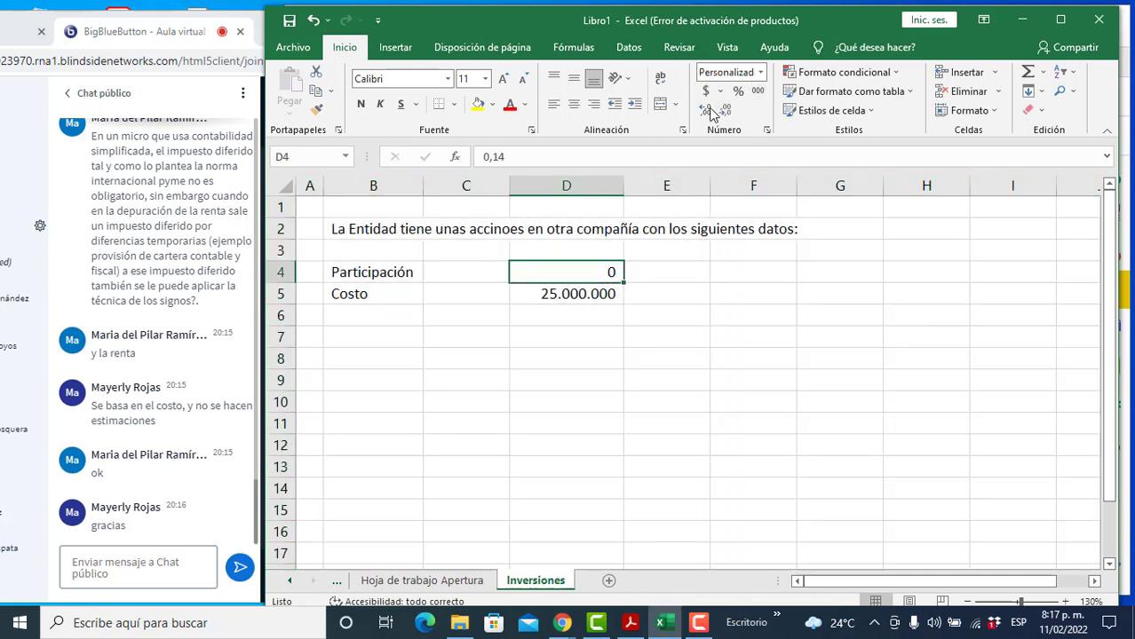
click(738, 91)
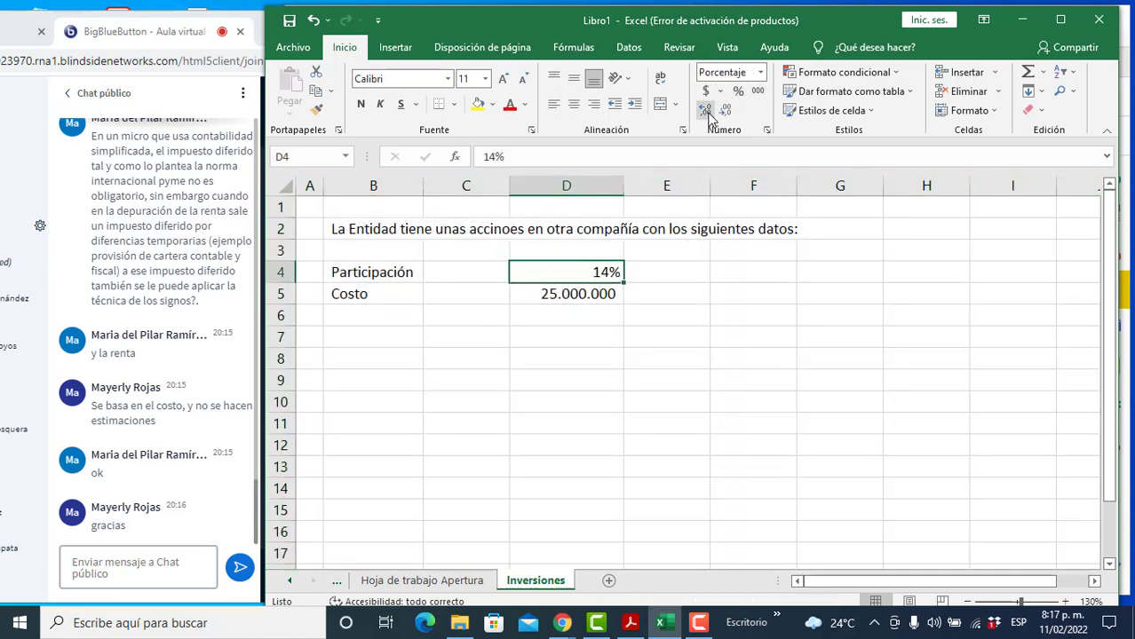
click(707, 112)
click(706, 112)
Step: Enter the label "Valor en libros" in B6 with the value 46.000.000 in D6
click(354, 319)
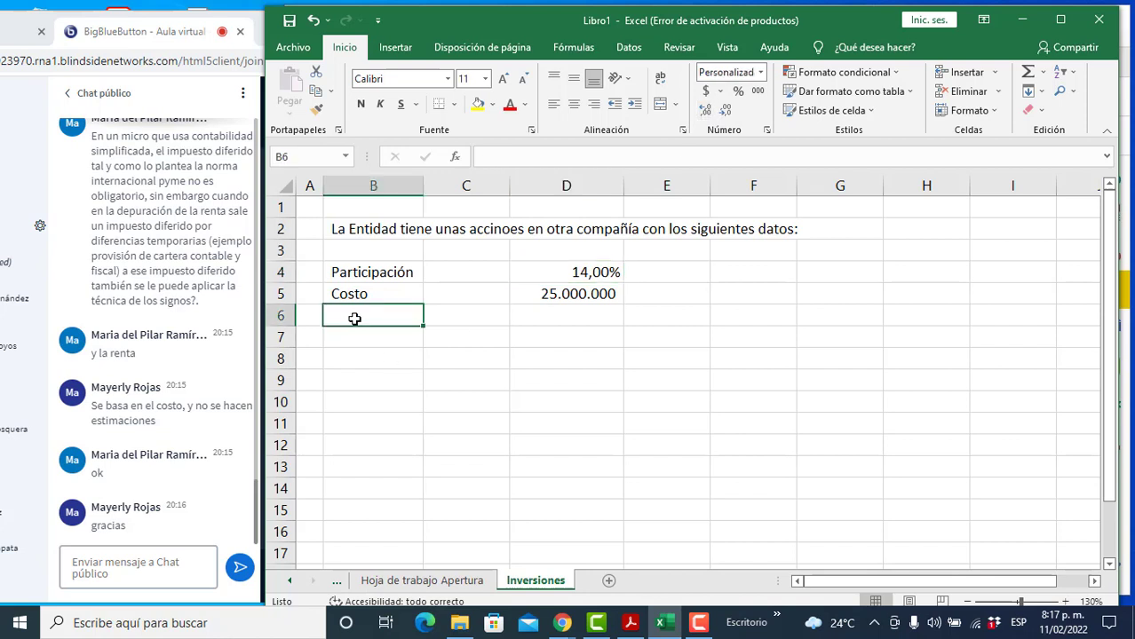
text(Valor en libros)
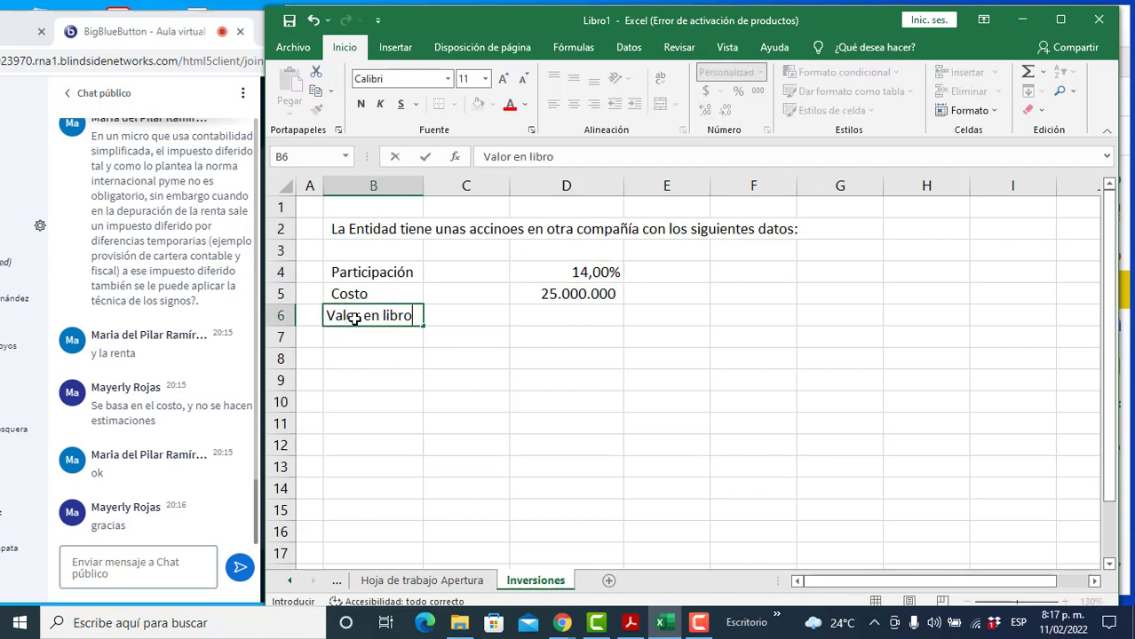
key(Tab)
key(Tab)
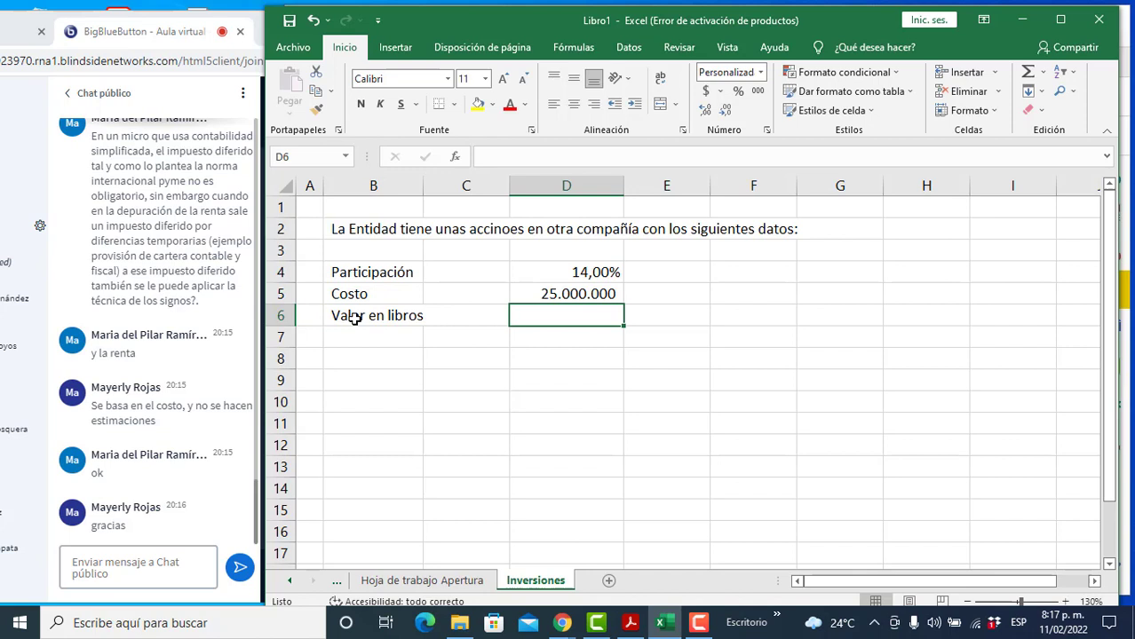
text(46)
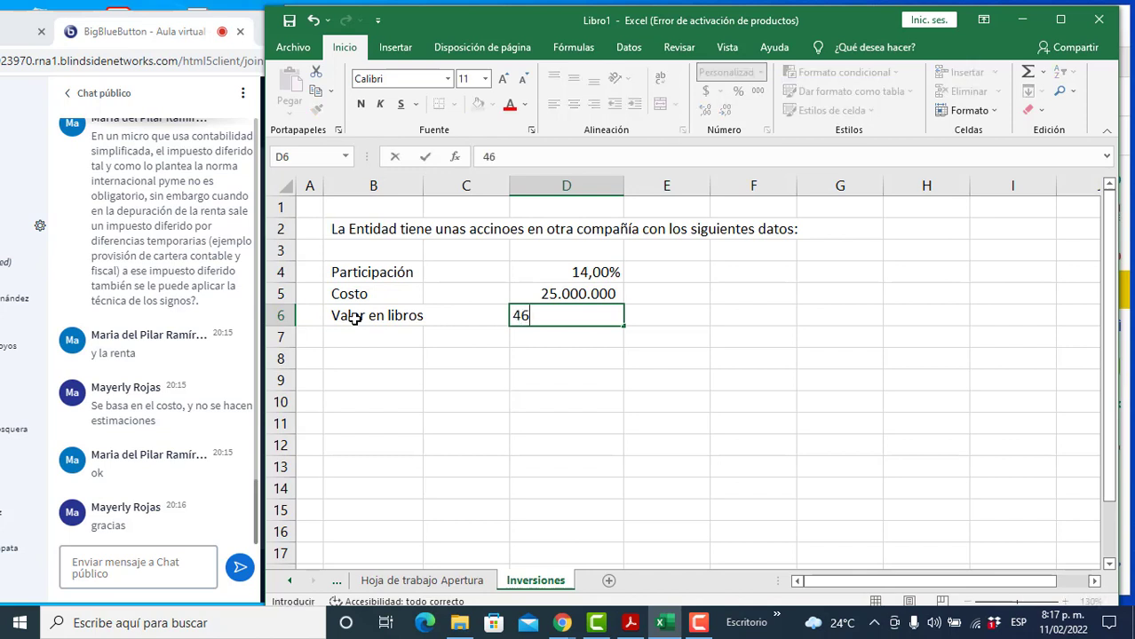
text(.000.000)
key(Return)
Step: Enter the note "La entidad aplicaba el modelo del valor intrínseco para la medición de estas acciones." in cell E6
click(354, 320)
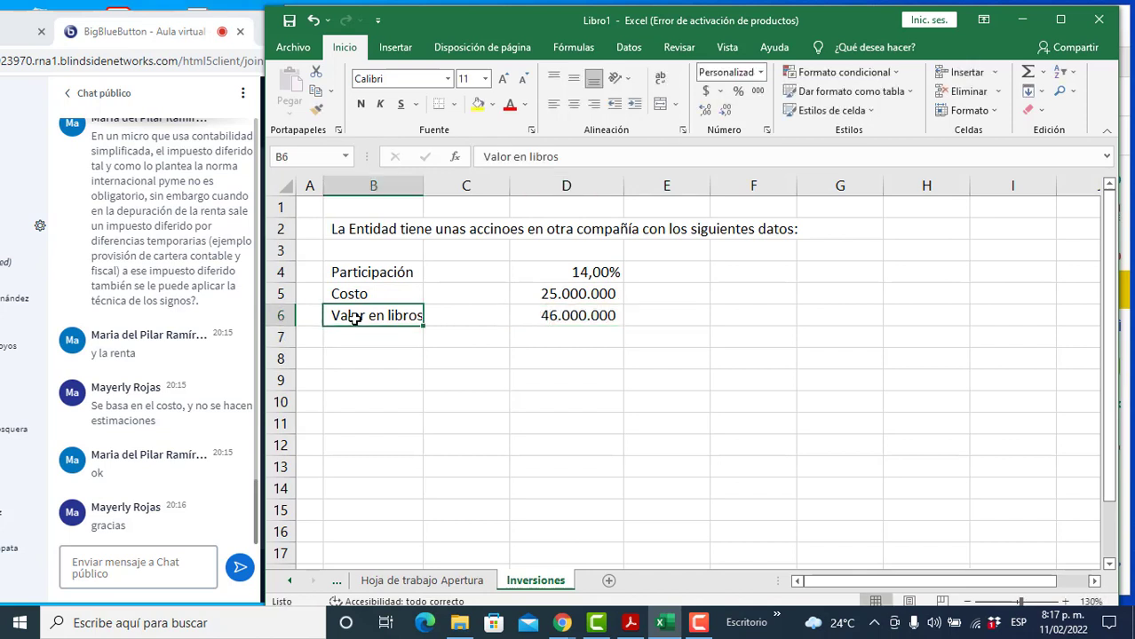
key(Tab)
key(Tab)
key(Tab)
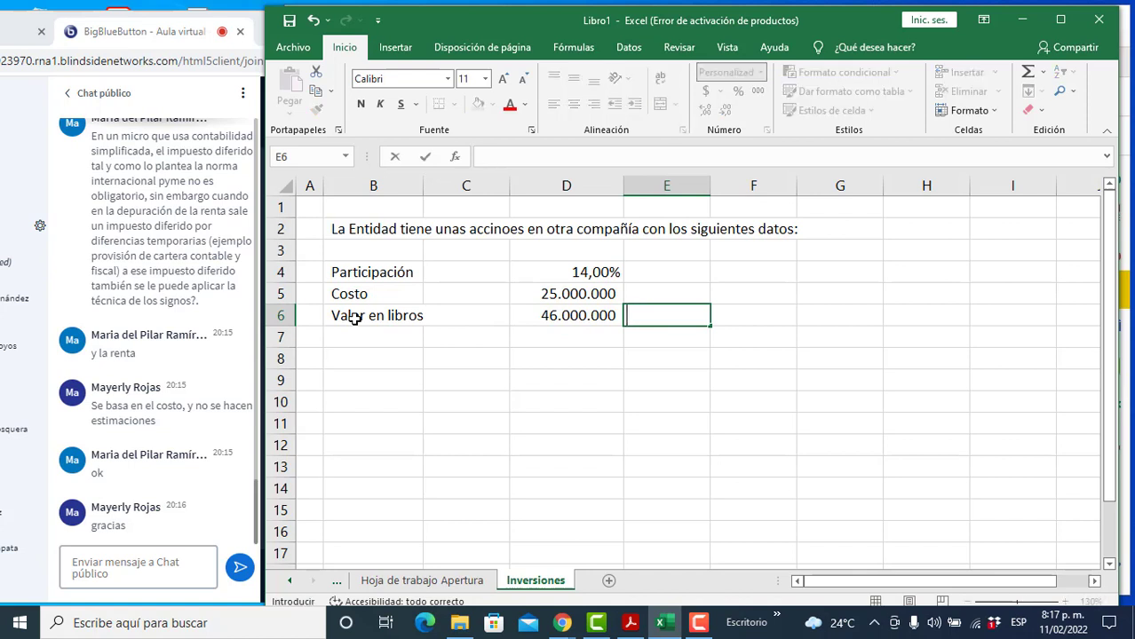
text(La entidad )
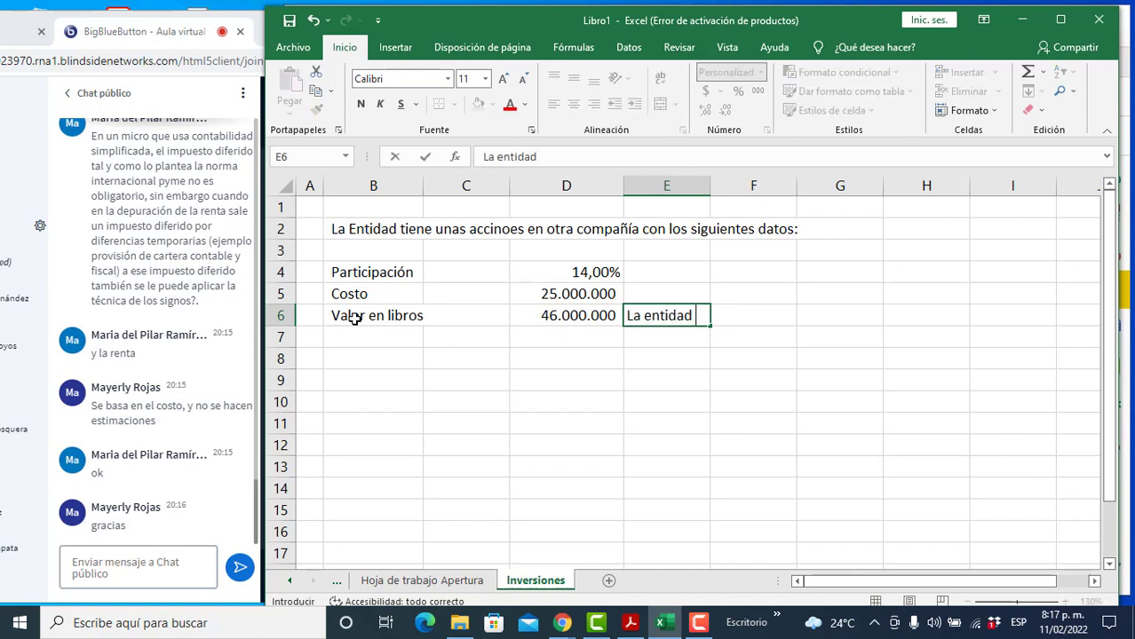
text(aplicaba)
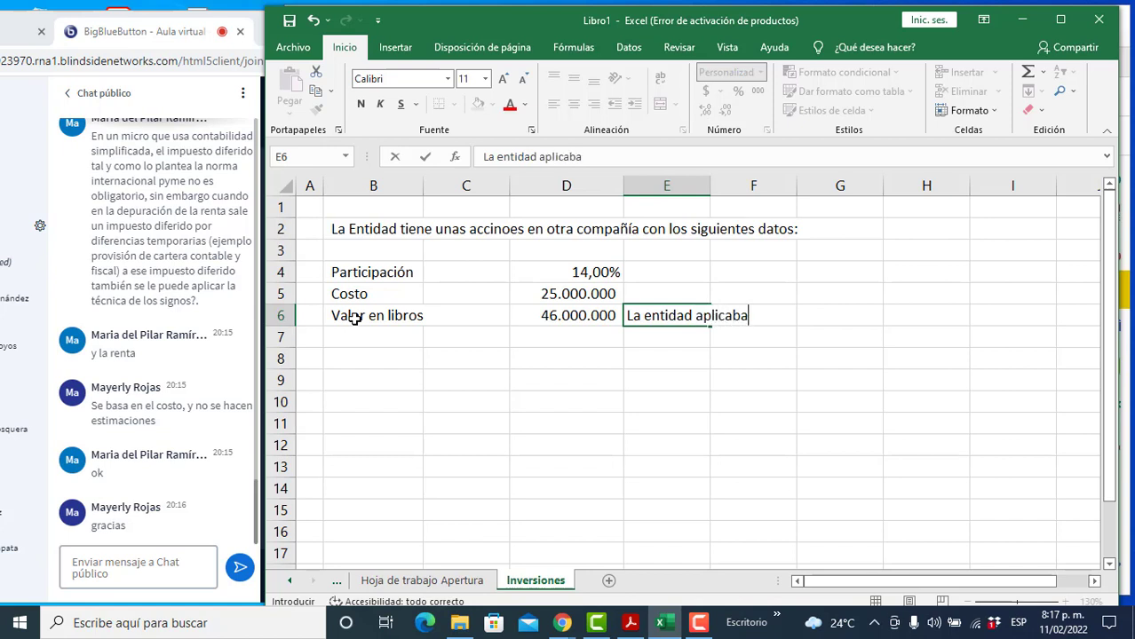
text( el modelo del)
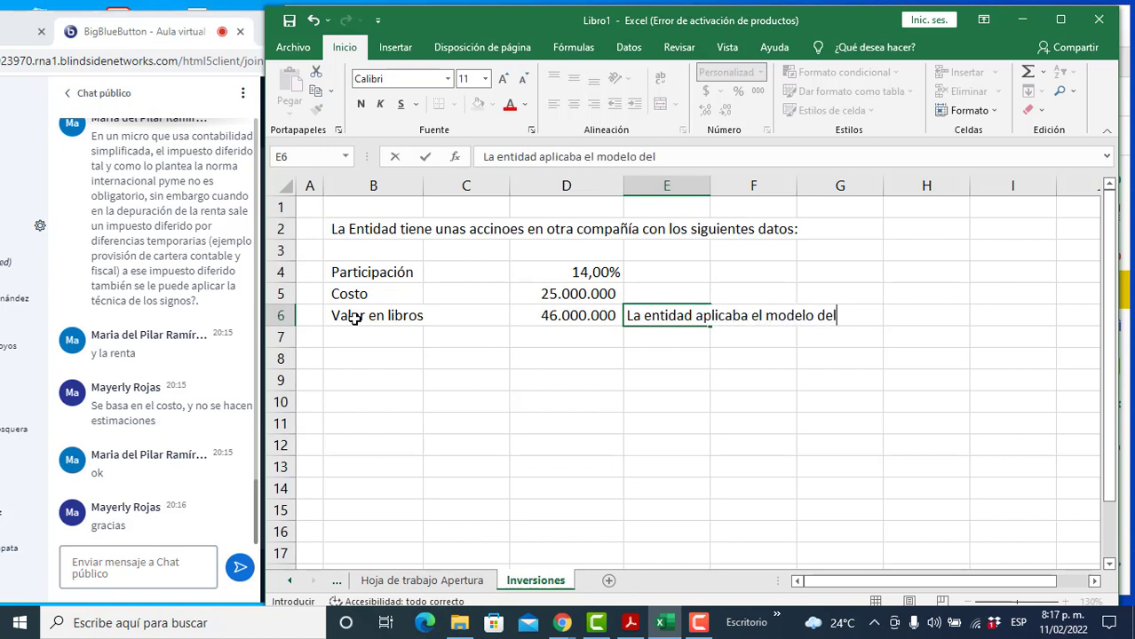
text( valor int)
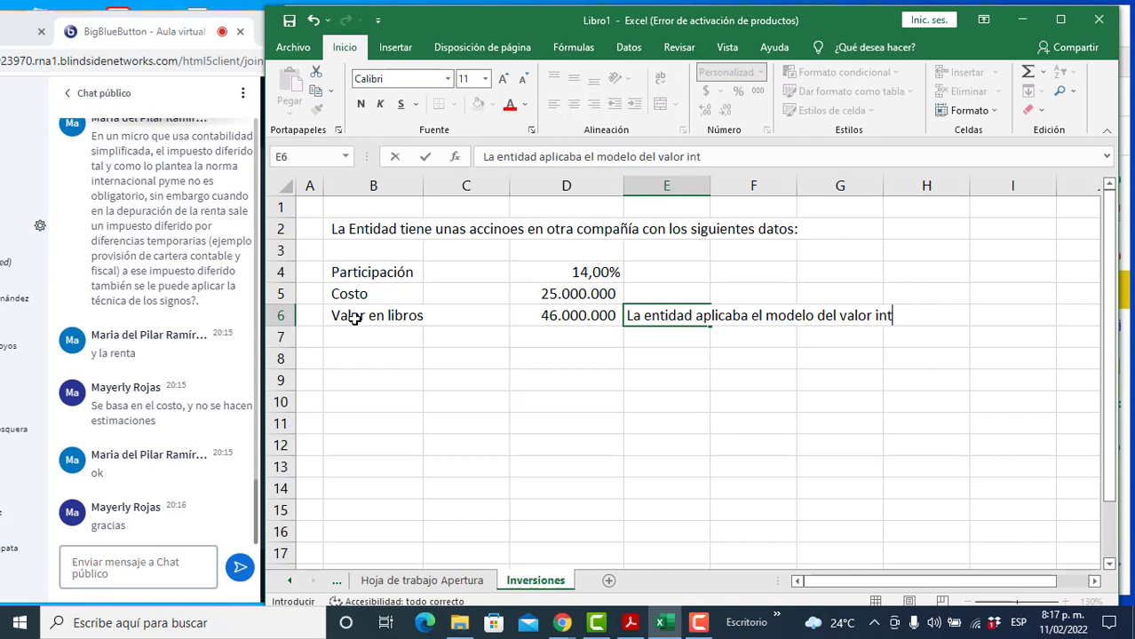
text(´rinseco)
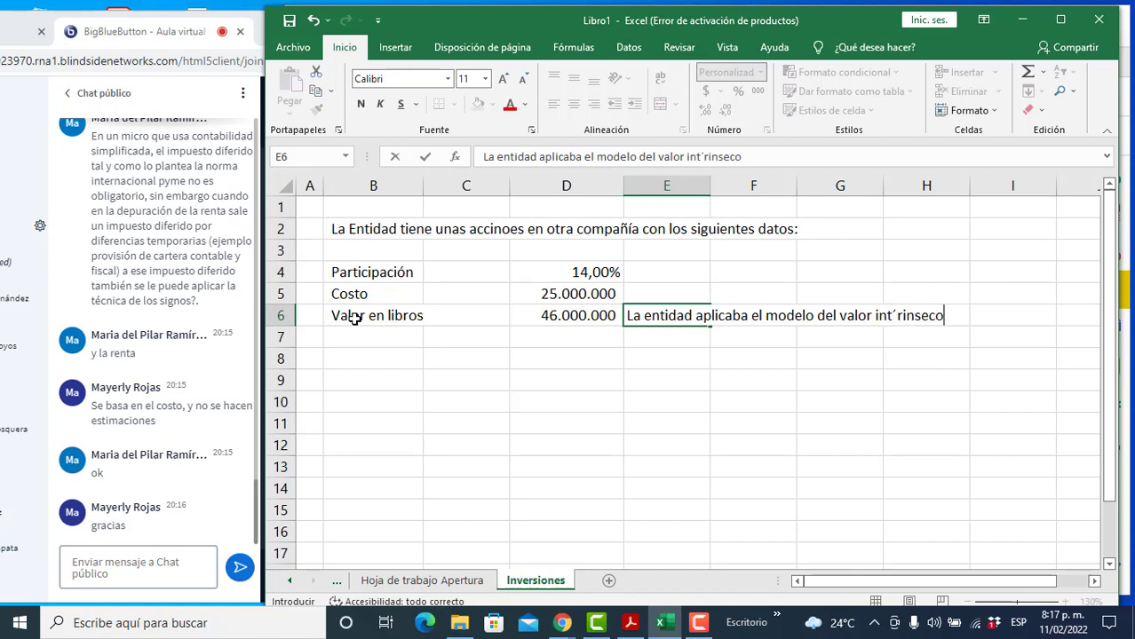
key(BackSpace)
key(BackSpace)
key(BackSpace)
key(BackSpace)
key(BackSpace)
key(BackSpace)
key(BackSpace)
key(BackSpace)
key(BackSpace)
text(tr)
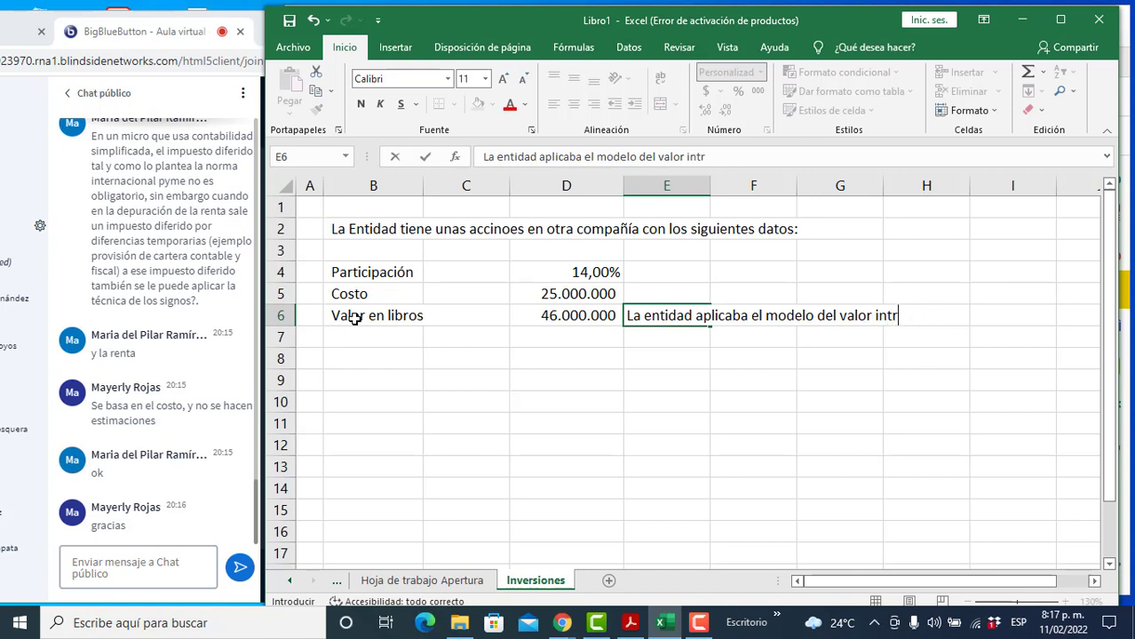
text(ínseco para la me)
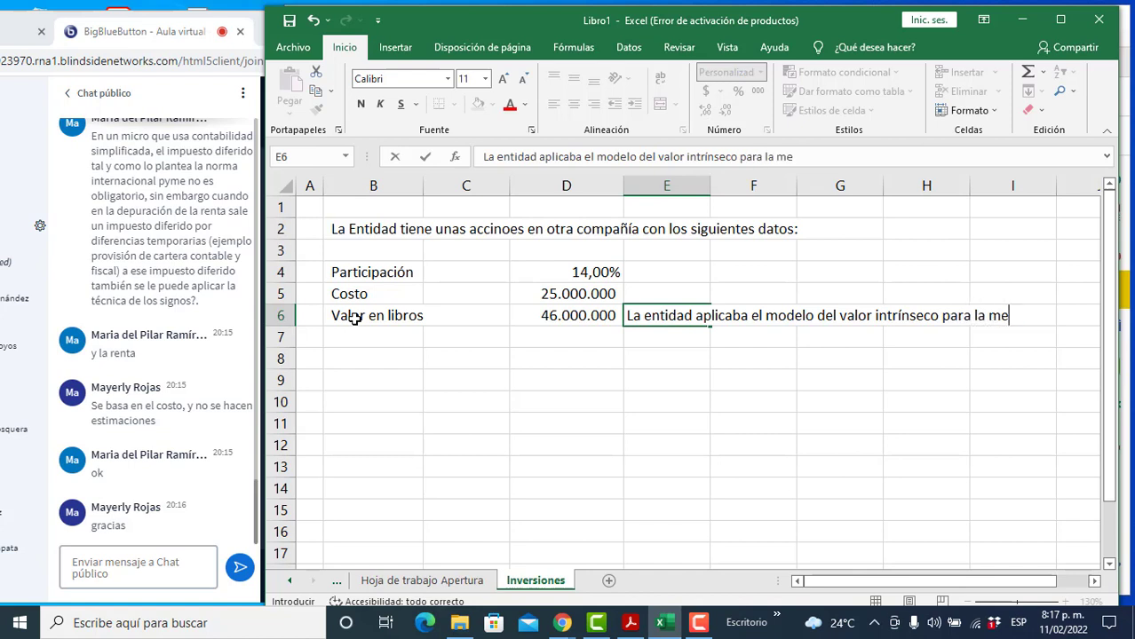
text(dición de estas a)
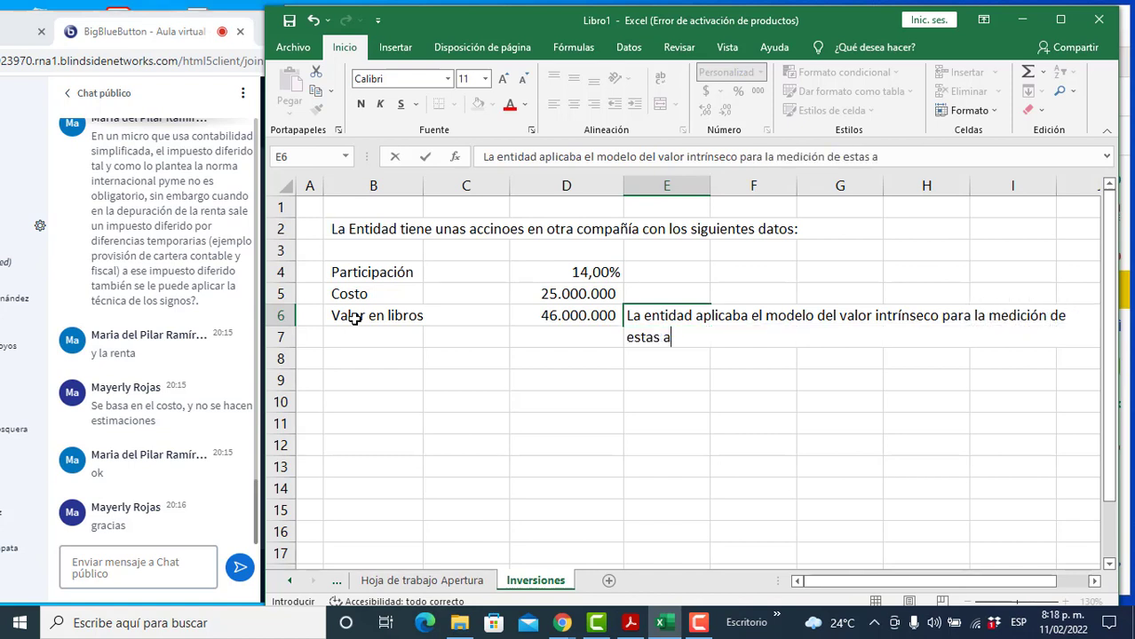
text(cciones.)
key(Return)
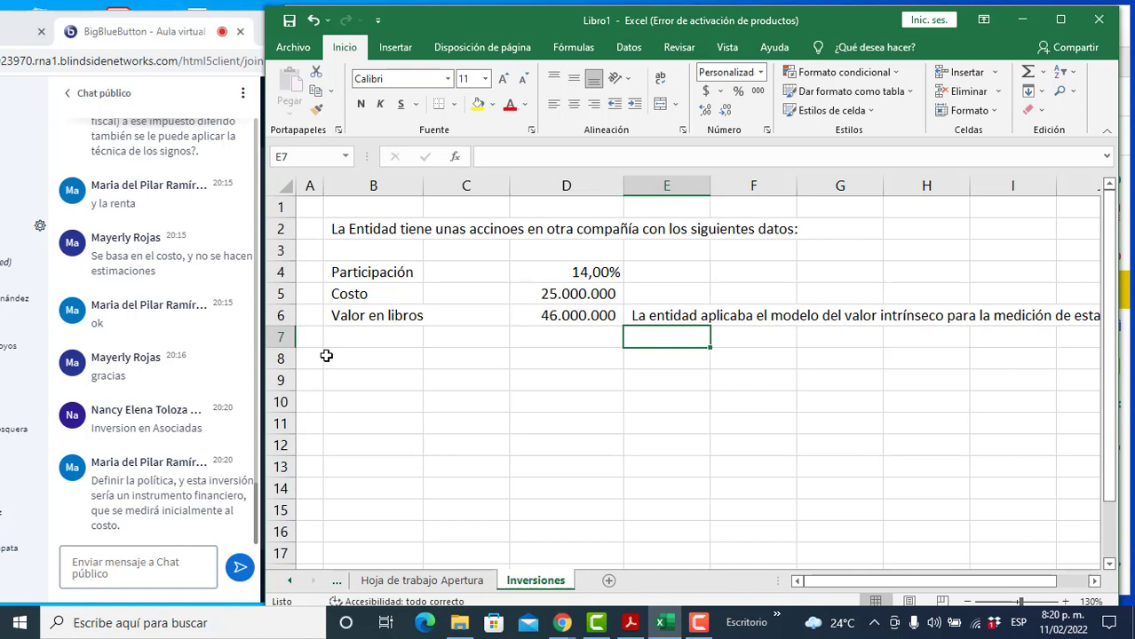
Step: Enter the heading "Sección 11." in cell B8, leaving row 7 blank
key(Left)
key(Left)
key(Left)
key(Left)
key(Down)
key(Right)
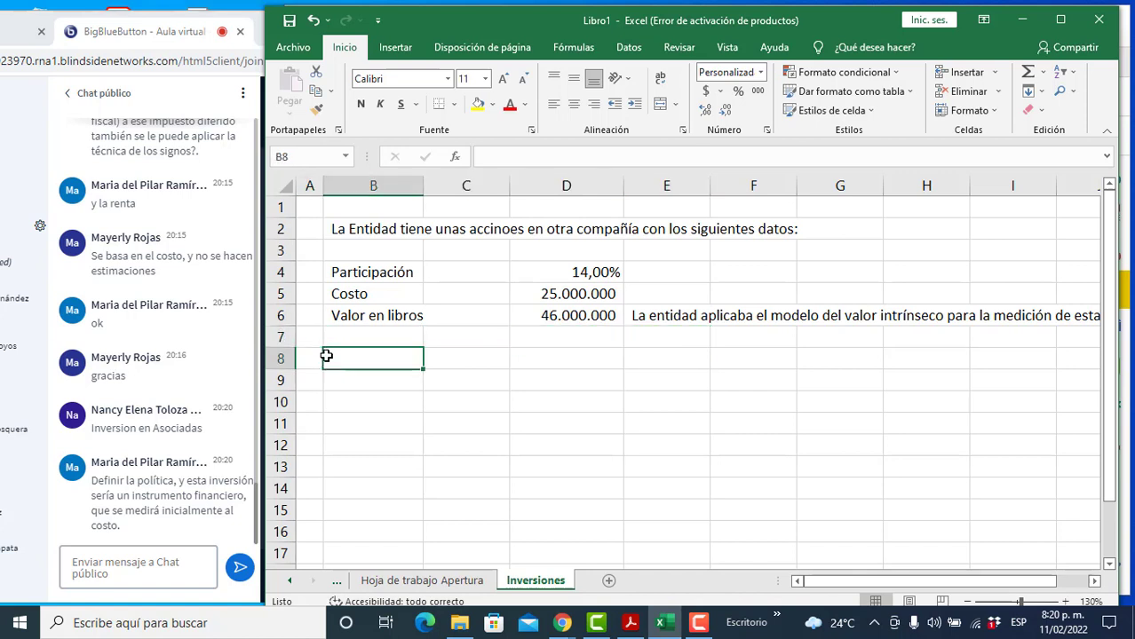
text(Sección 11.)
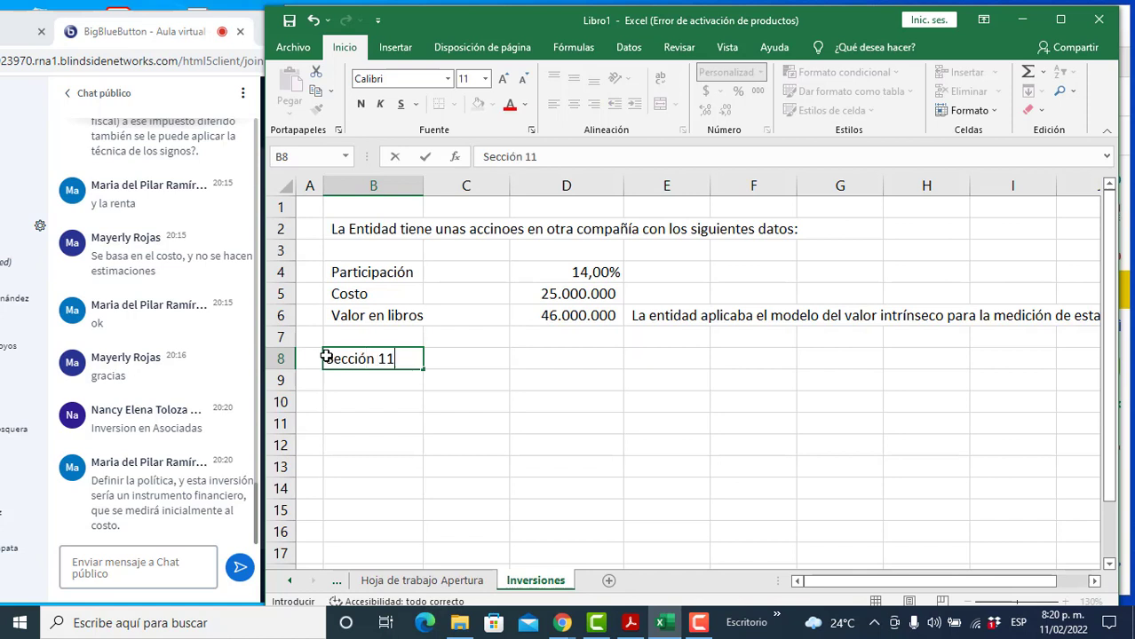
key(Return)
Step: Enter the sentence "Esta partida es un instrumento financiero." in B9 under the Sección 11 heading
text(Esta part)
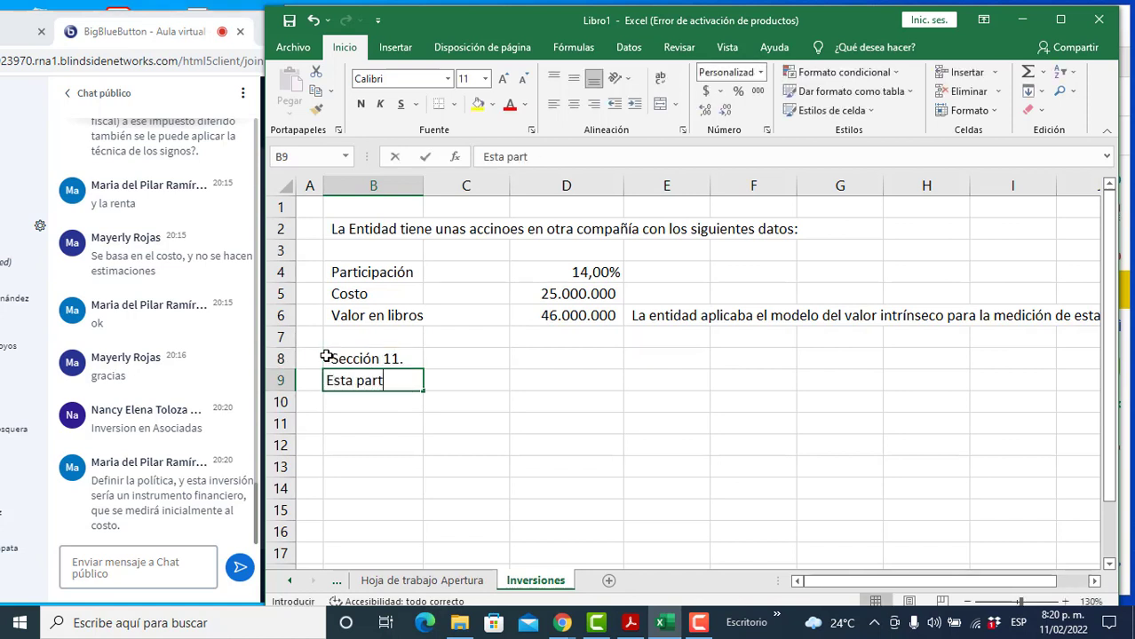
text(ida es un instru)
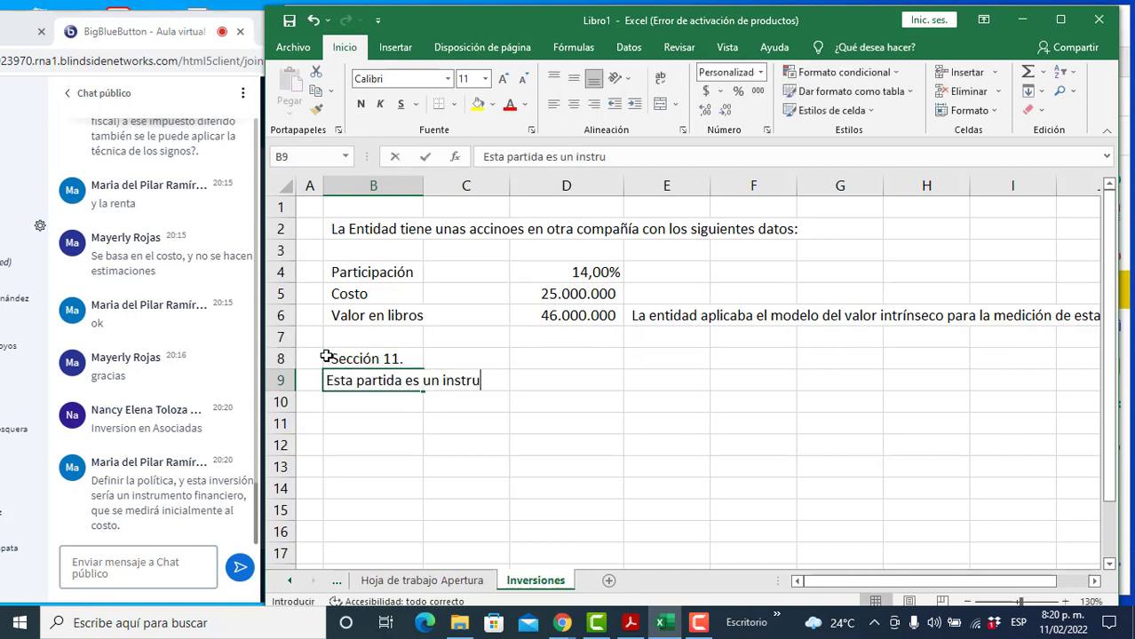
text(mento financiero.)
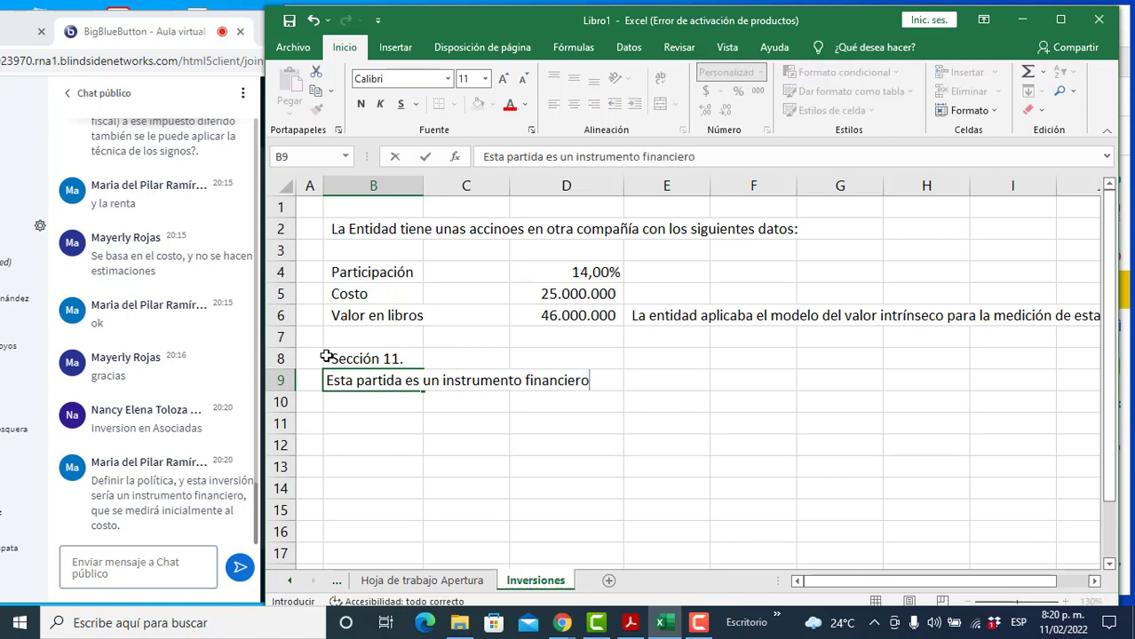
key(Return)
Step: Switch to the IFRS for SMEs PDF in Acrobat Reader and search it for "11.1"
key(alt+Tab)
key(alt+Tab)
key(alt+Tab)
key(alt+Tab)
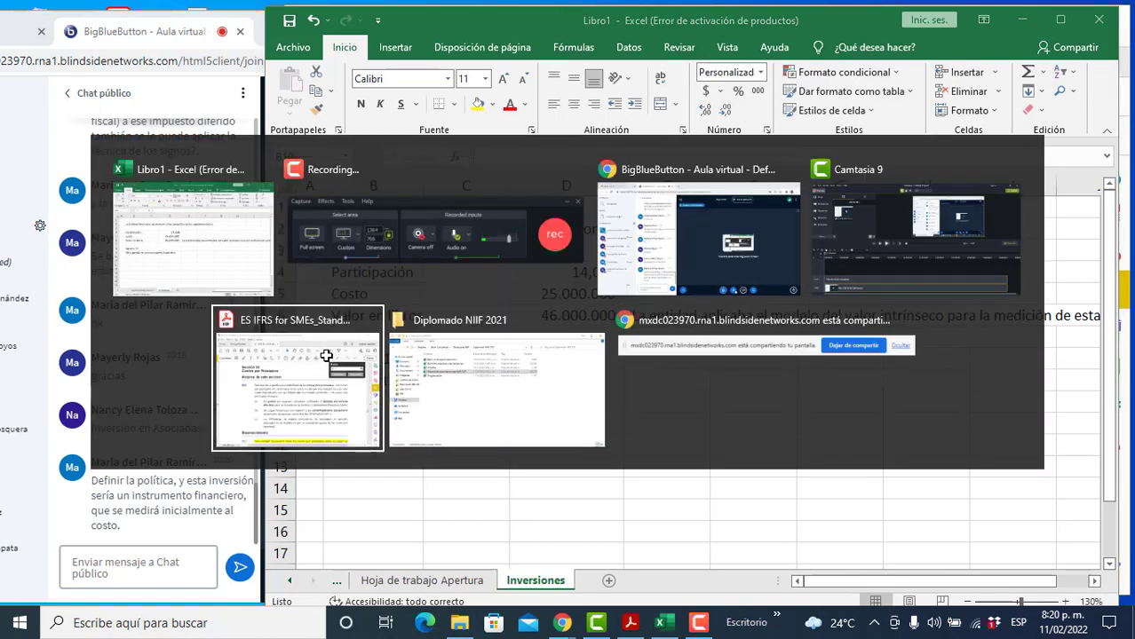
key(ctrl+f)
text(11.1)
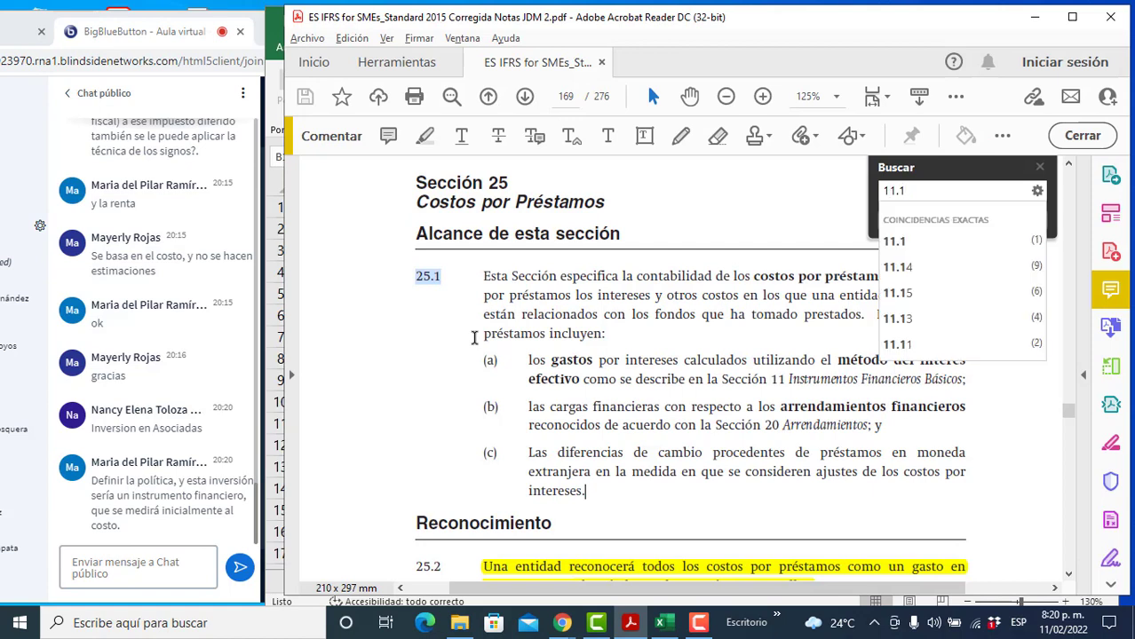
key(Return)
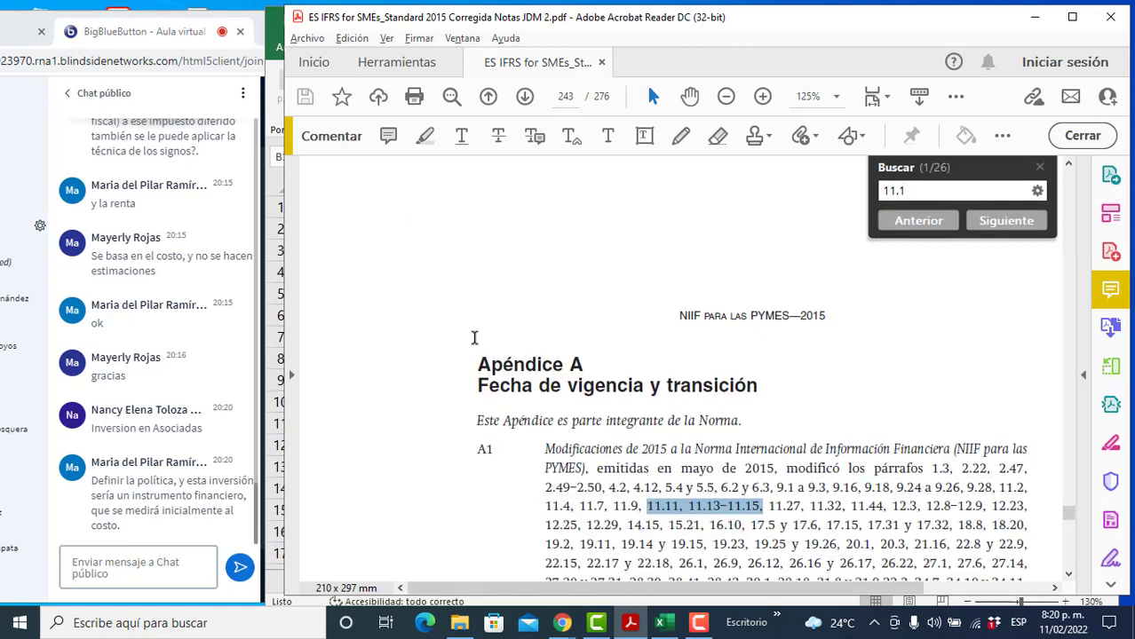
key(Return)
key(Return)
key(Escape)
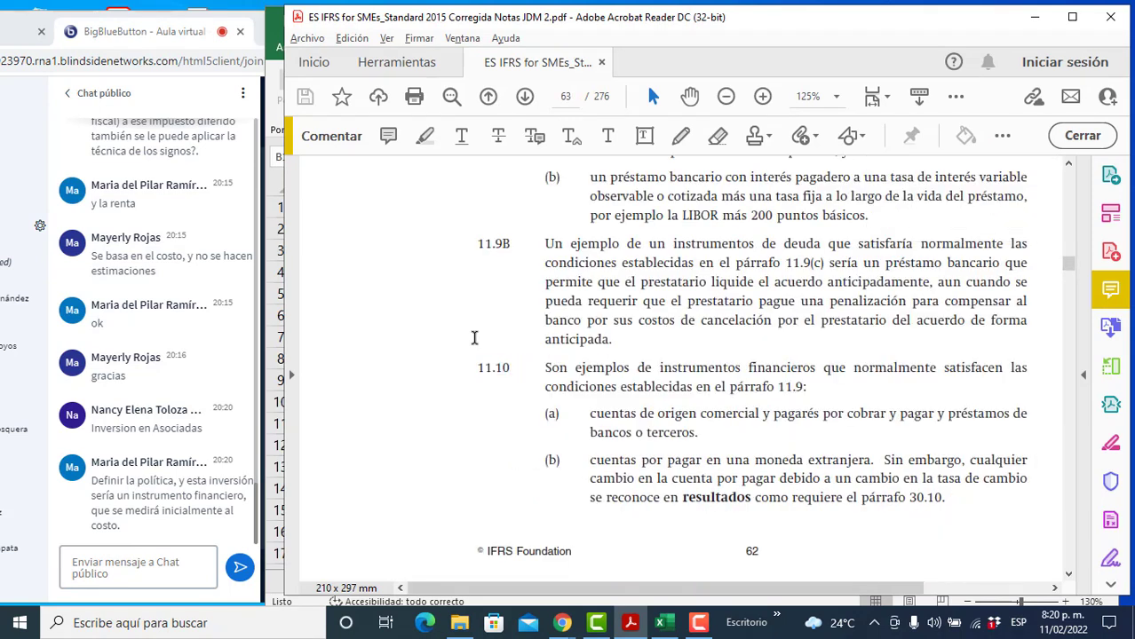
Step: Review Sección 11 from its opening to the accounting policy choice in paragraph 11.2, selecting "11 y 12 en su totalidad" in option (a)
scroll(700, 327, up, 15)
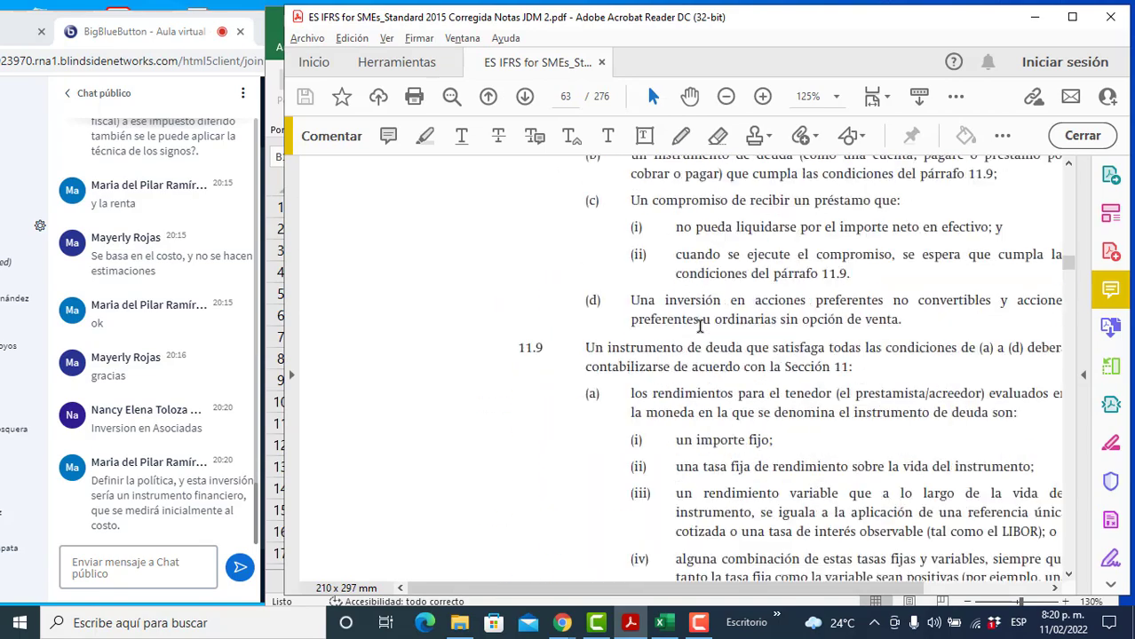
scroll(700, 326, up, 4)
scroll(699, 326, up, 10)
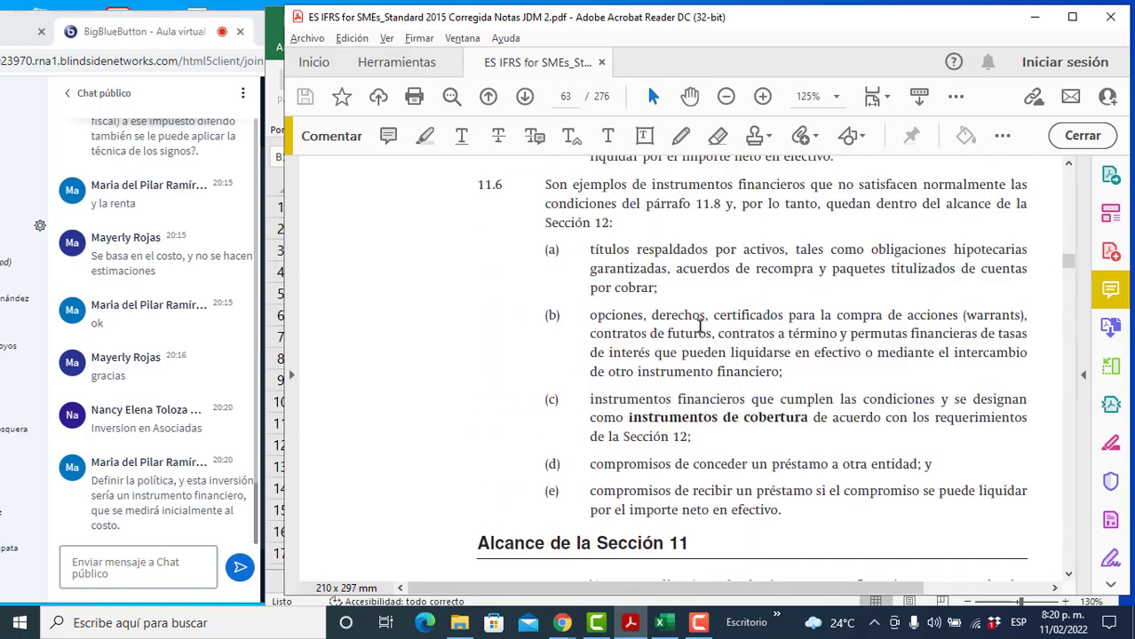
scroll(700, 326, up, 12)
scroll(700, 326, up, 10)
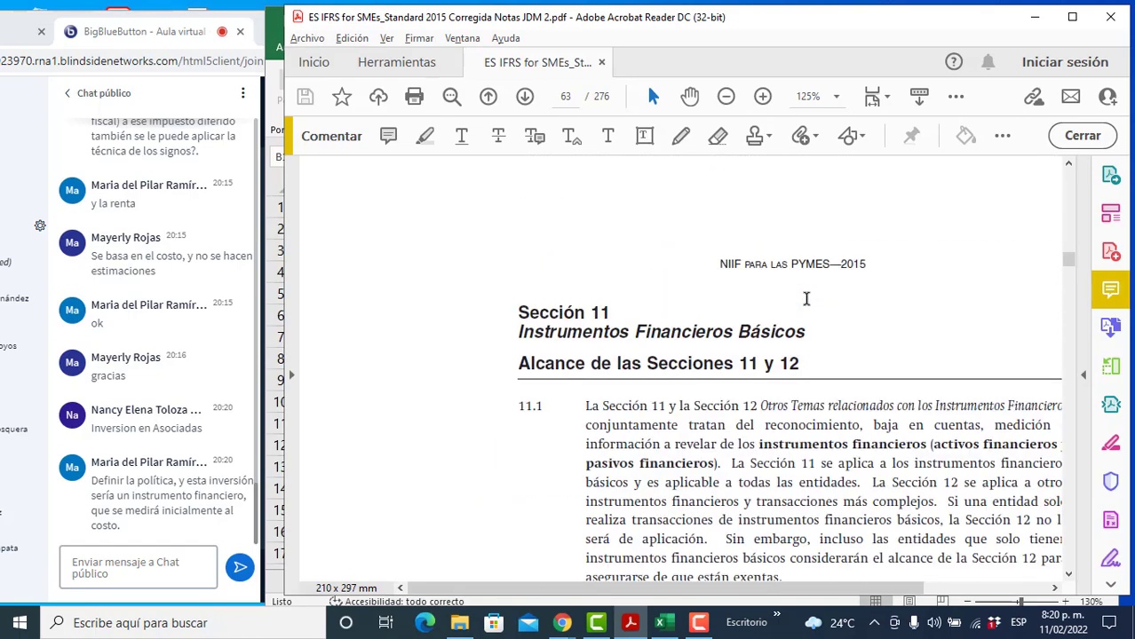
click(1054, 588)
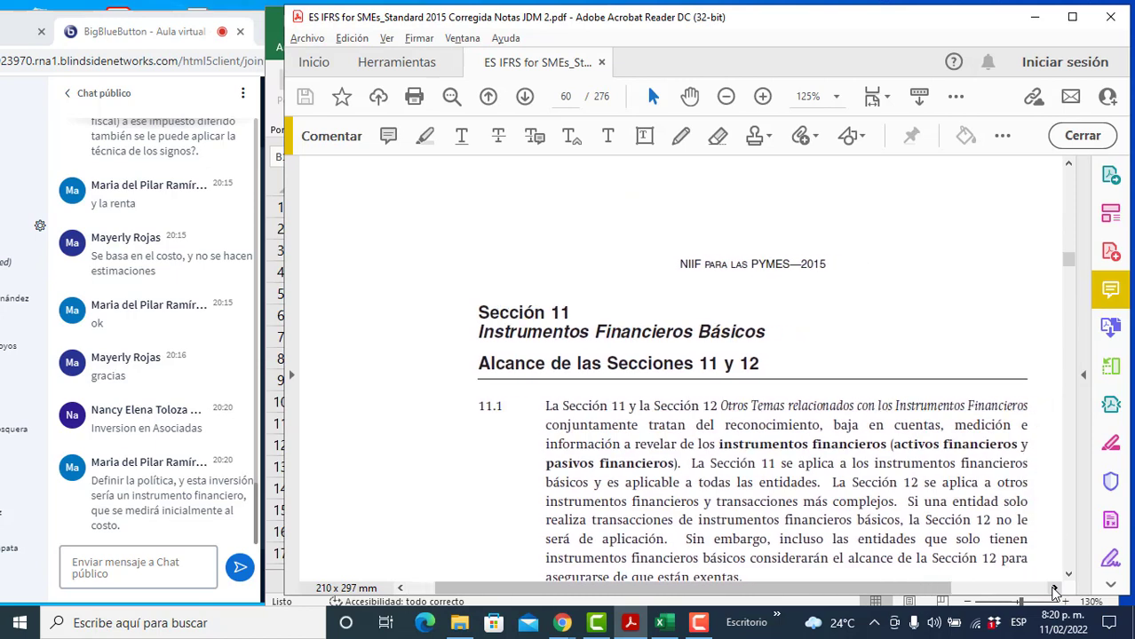
click(1054, 588)
scroll(928, 379, down, 1)
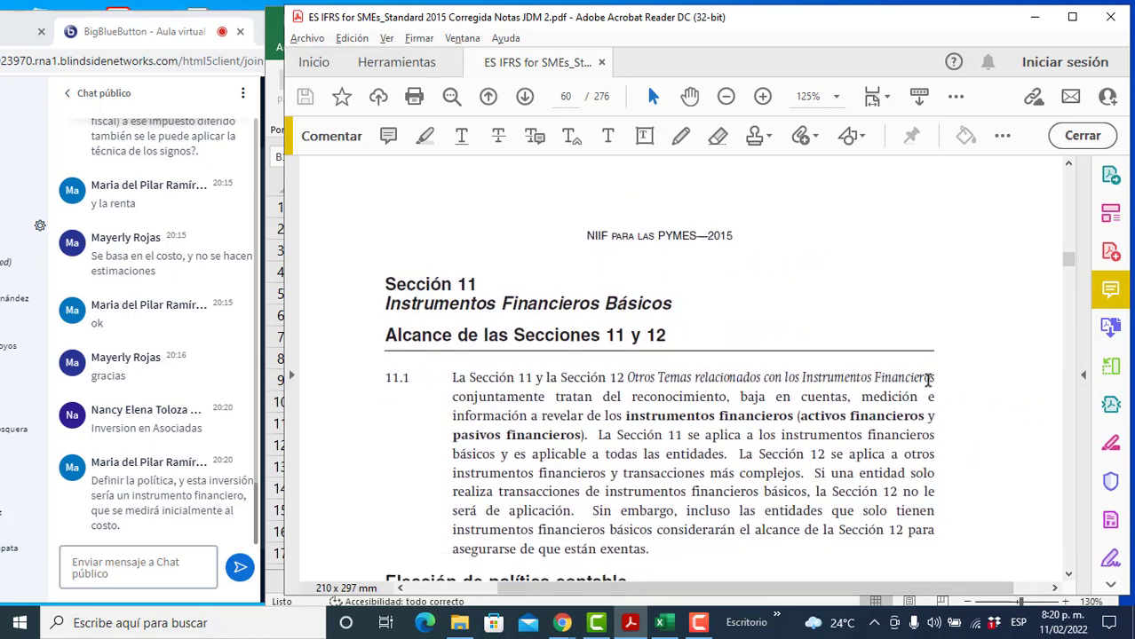
scroll(928, 379, down, 10)
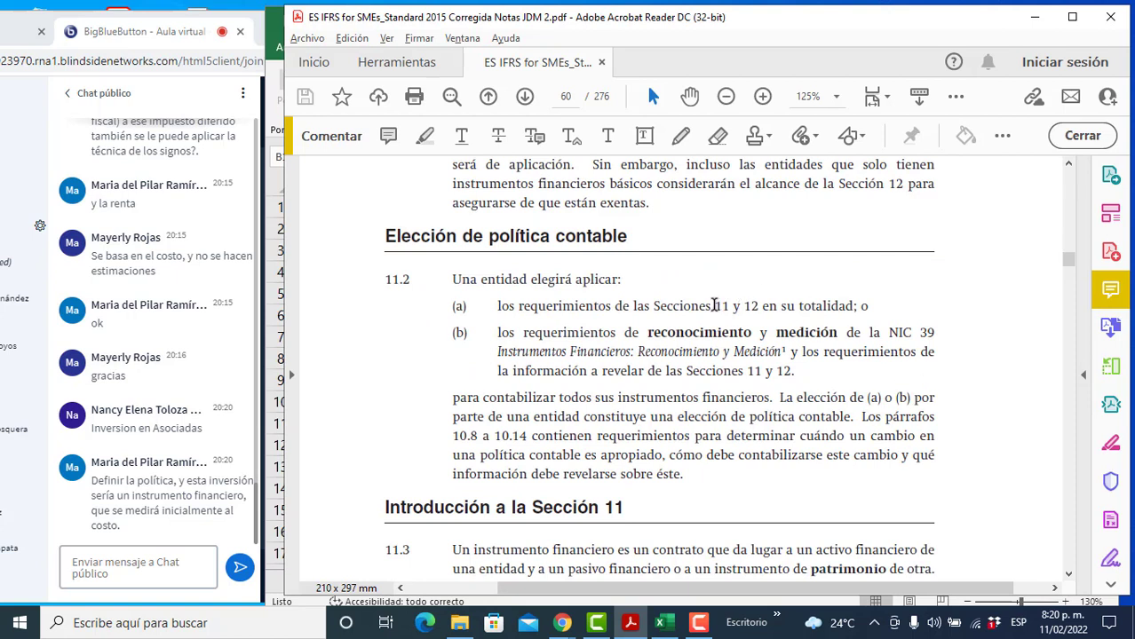
drag(714, 306, 824, 313)
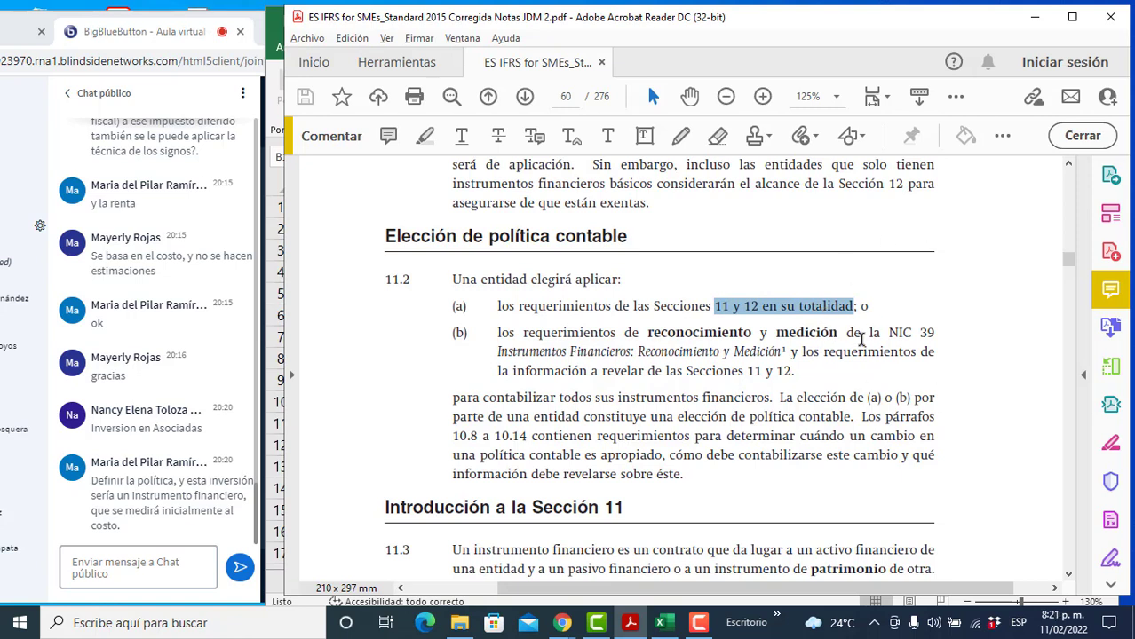
Step: Select the (b) marker of paragraph 11.2, and read on to 11.5, selecting "inversiones en" in example (f)
drag(447, 330, 500, 338)
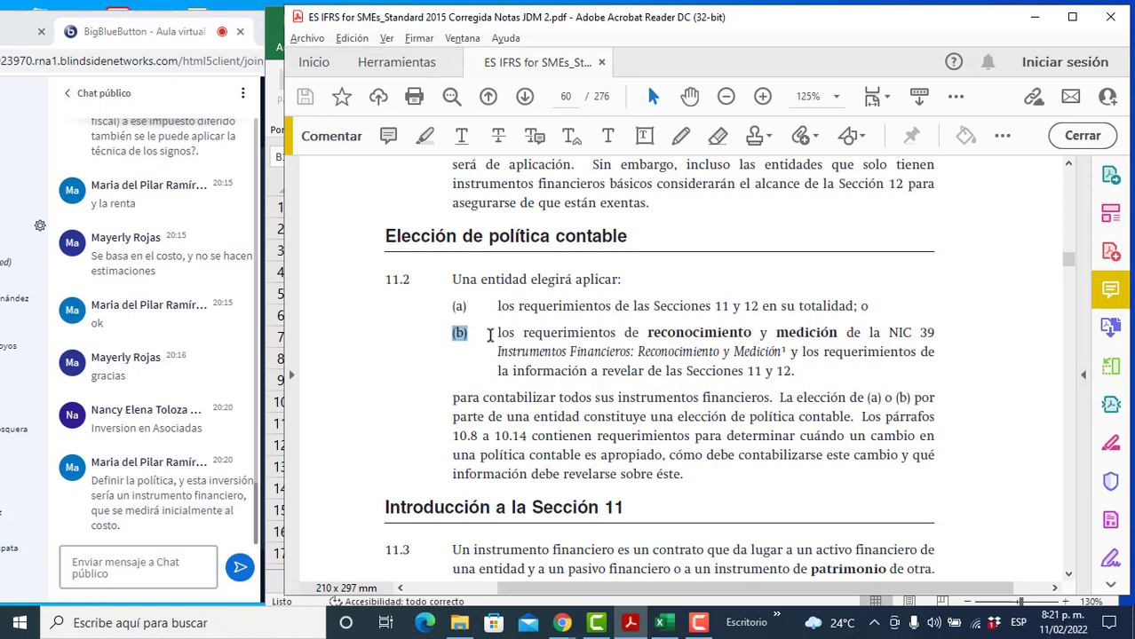
scroll(489, 335, down, 3)
scroll(531, 393, down, 3)
scroll(531, 394, down, 10)
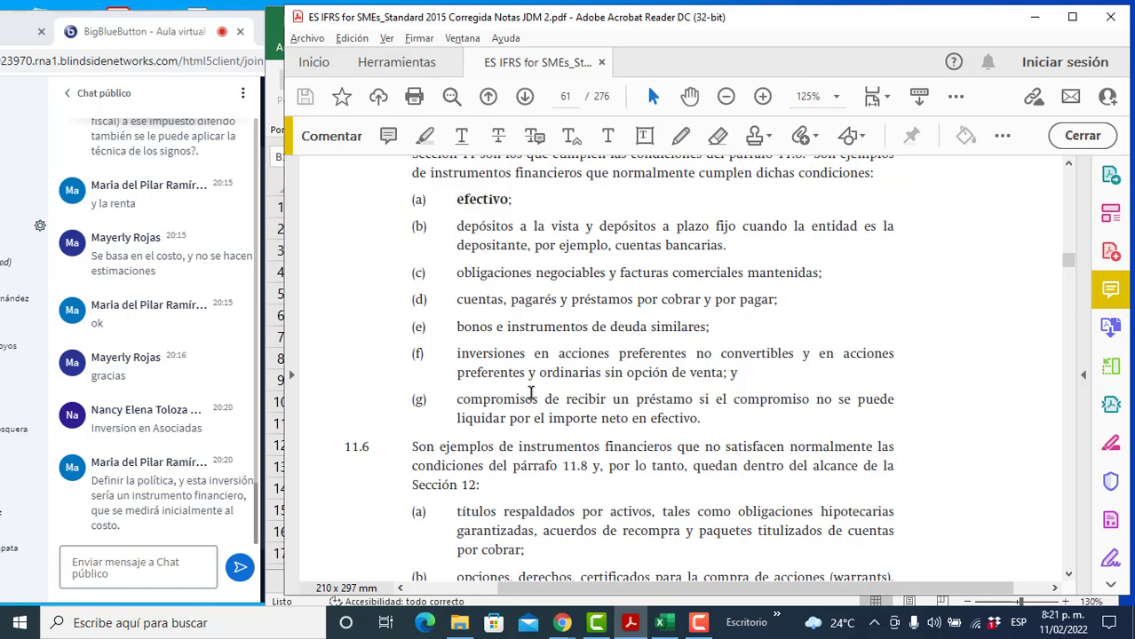
drag(457, 352, 551, 351)
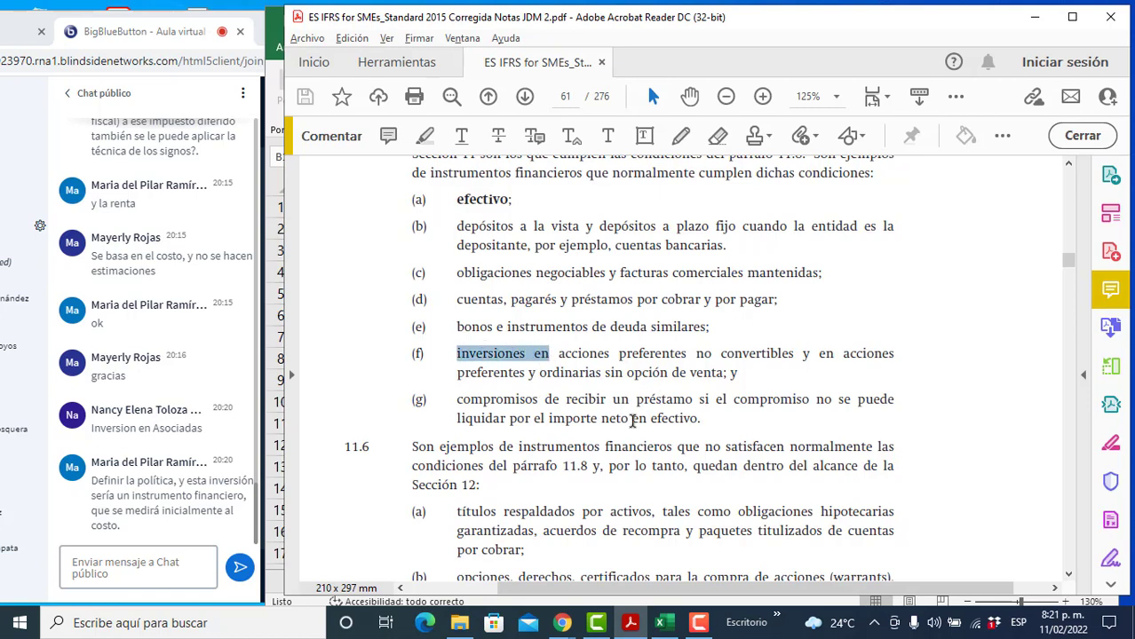
Step: Read Sección 11 from paragraph 11.6 to Medición inicial in 11.13, selecting the words "precio de la transacción"
scroll(632, 421, down, 5)
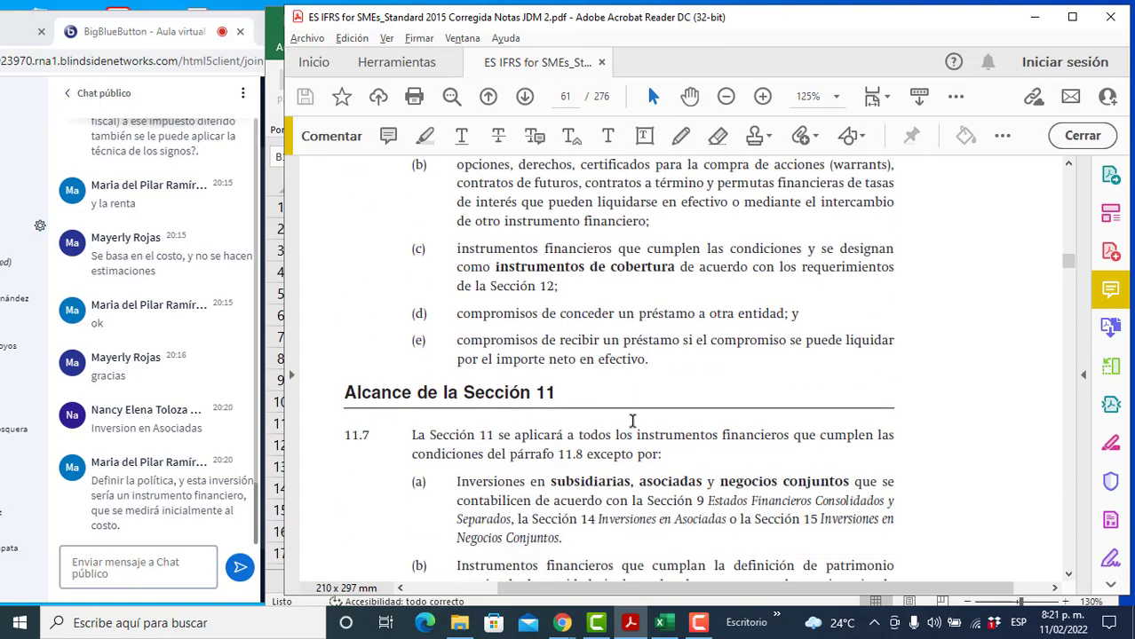
scroll(632, 421, down, 10)
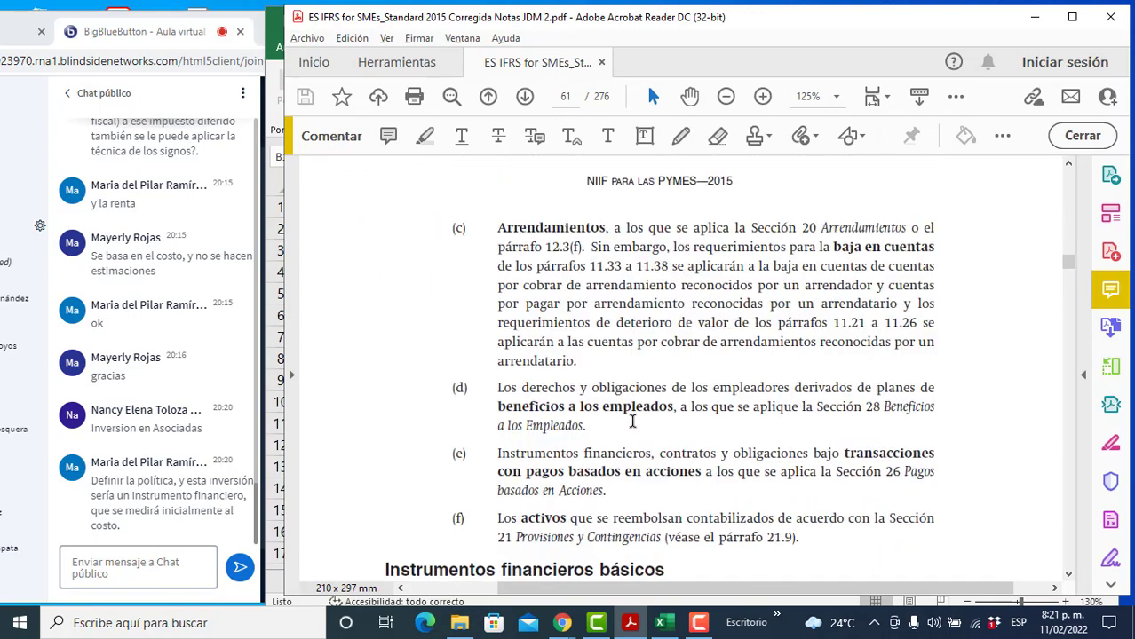
scroll(632, 421, down, 6)
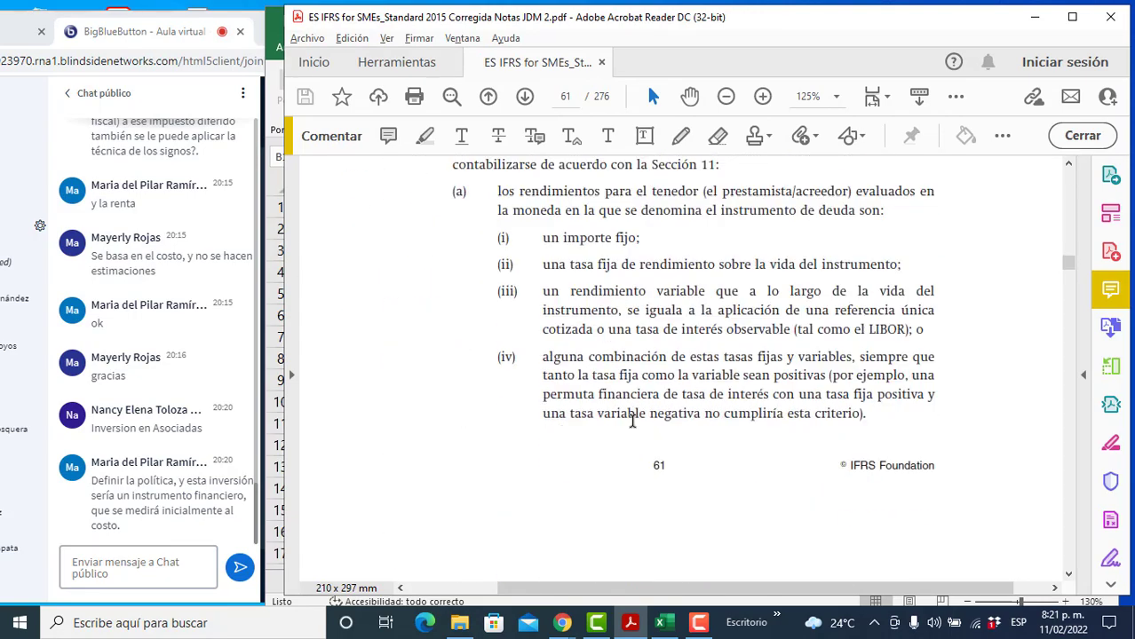
scroll(720, 415, down, 6)
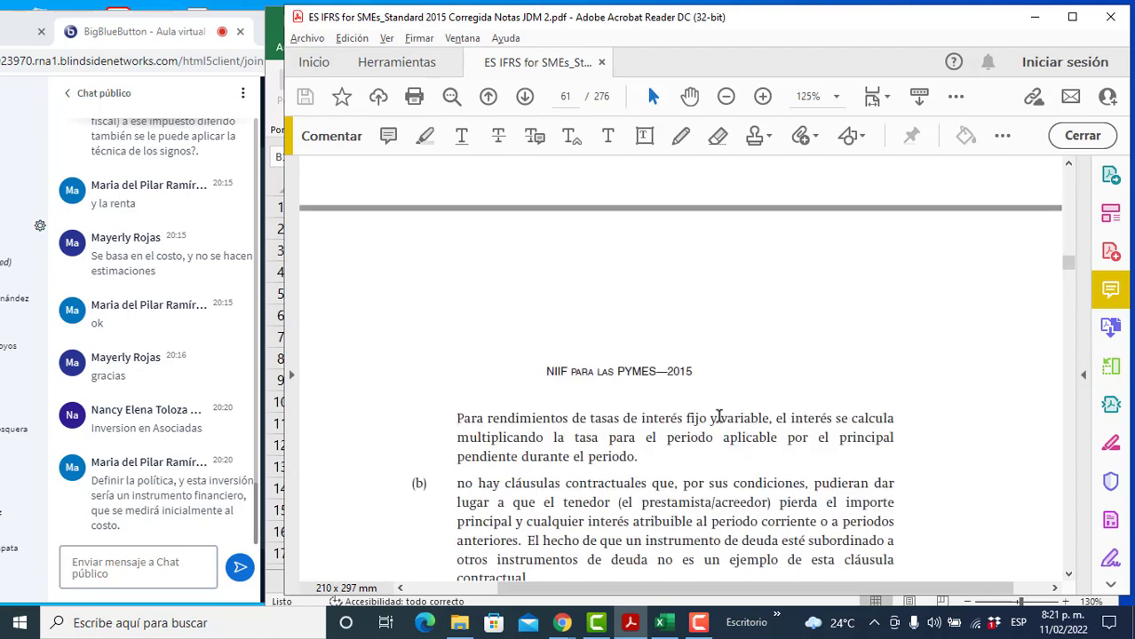
scroll(720, 415, down, 10)
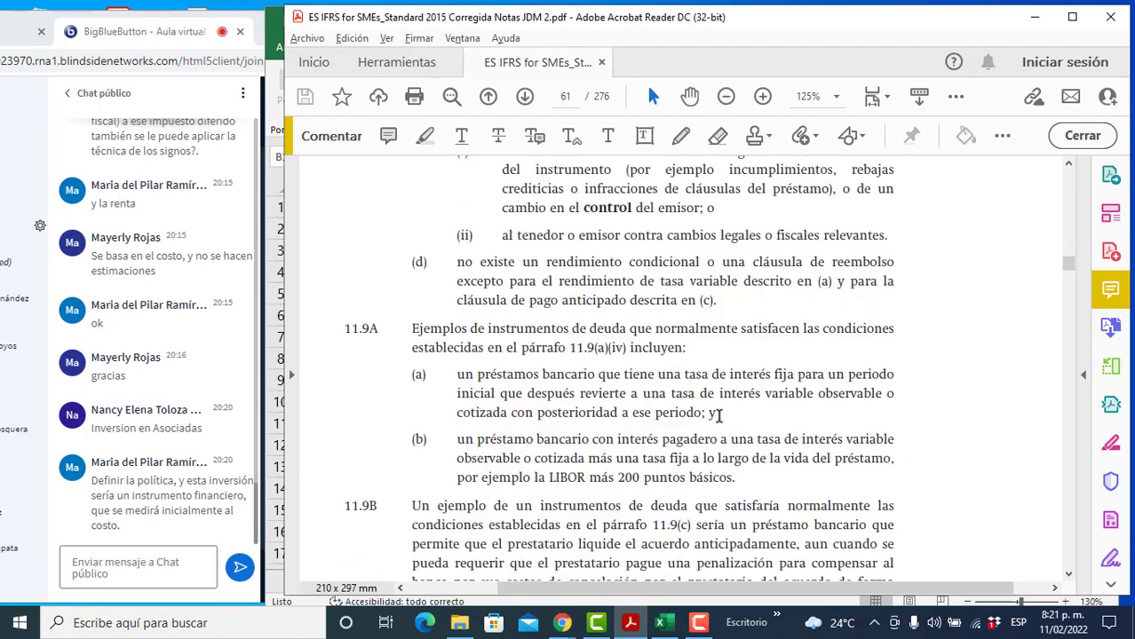
scroll(719, 415, down, 8)
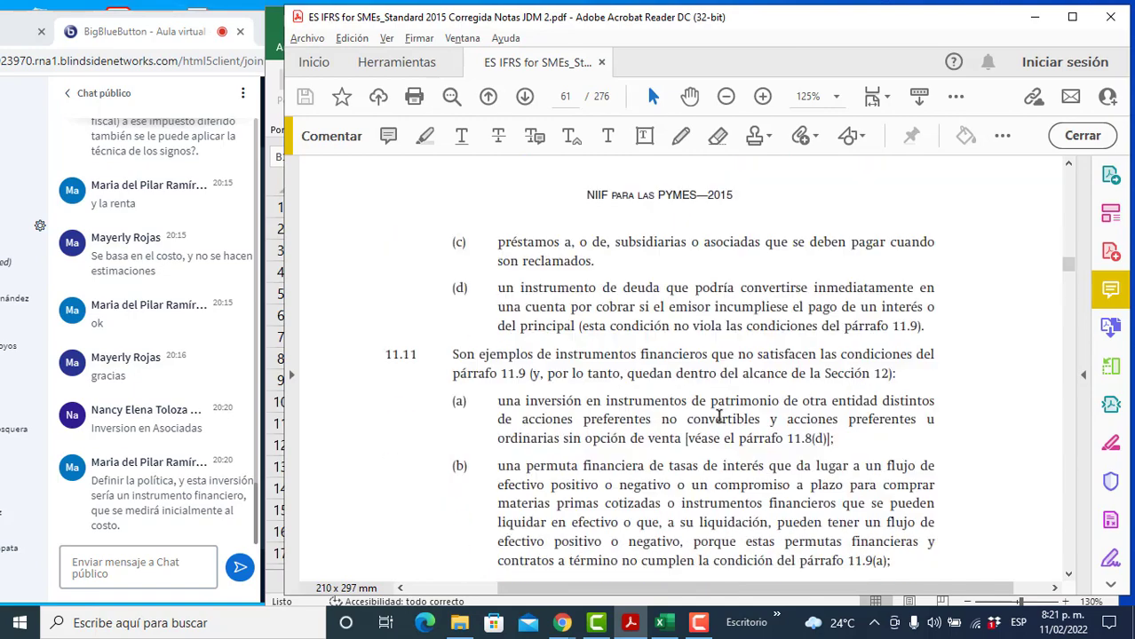
scroll(720, 415, down, 3)
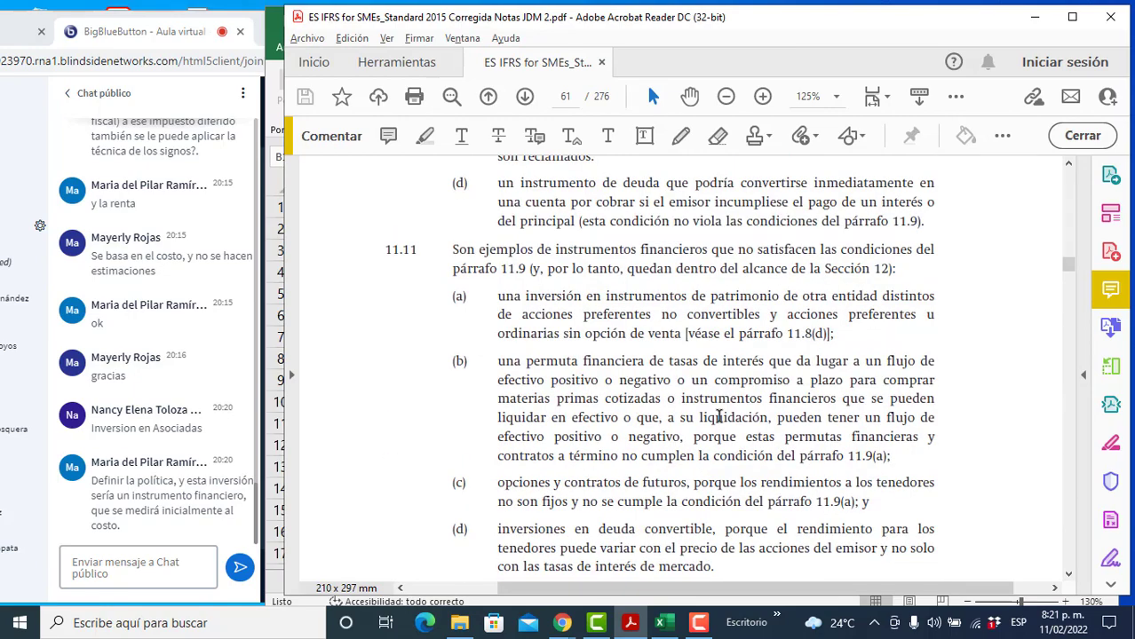
scroll(719, 415, down, 10)
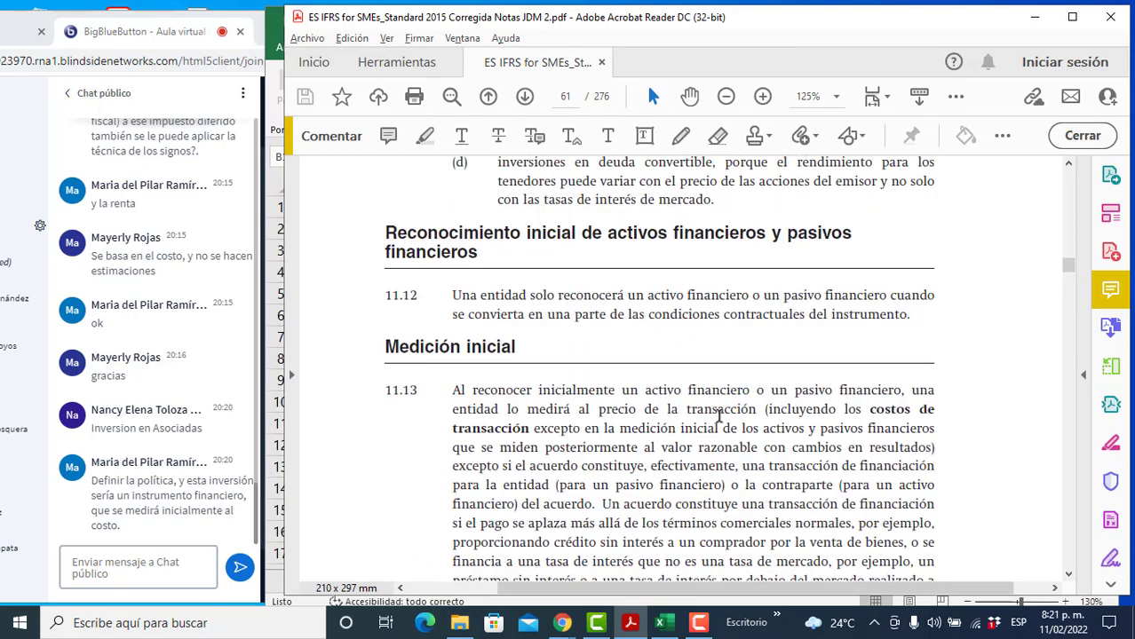
scroll(406, 436, down, 1)
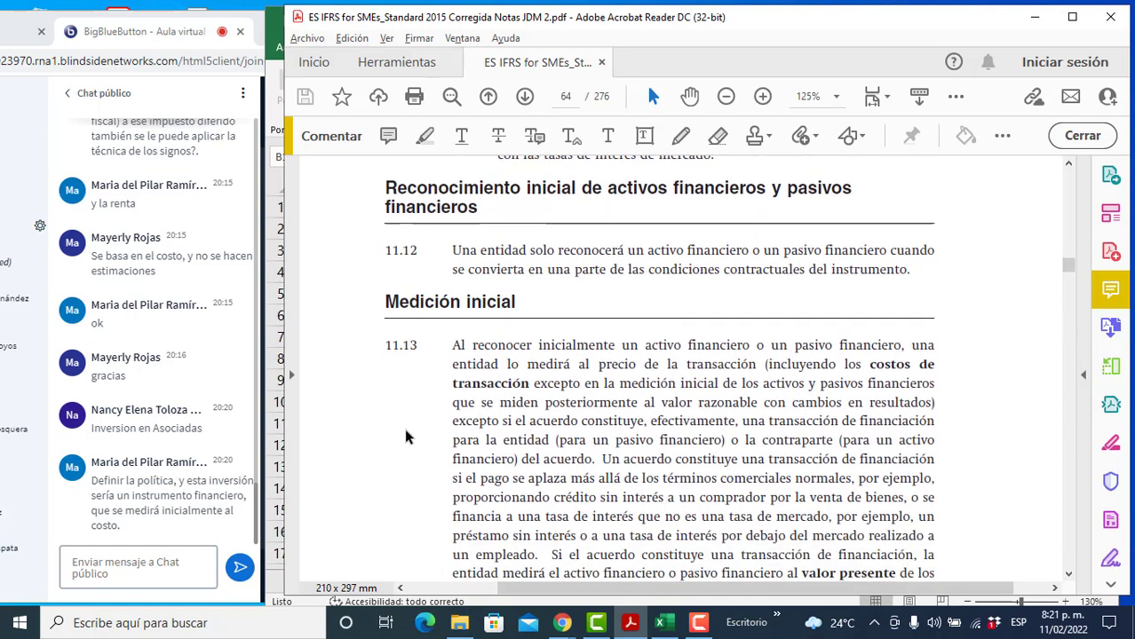
scroll(405, 436, down, 2)
scroll(406, 436, down, 1)
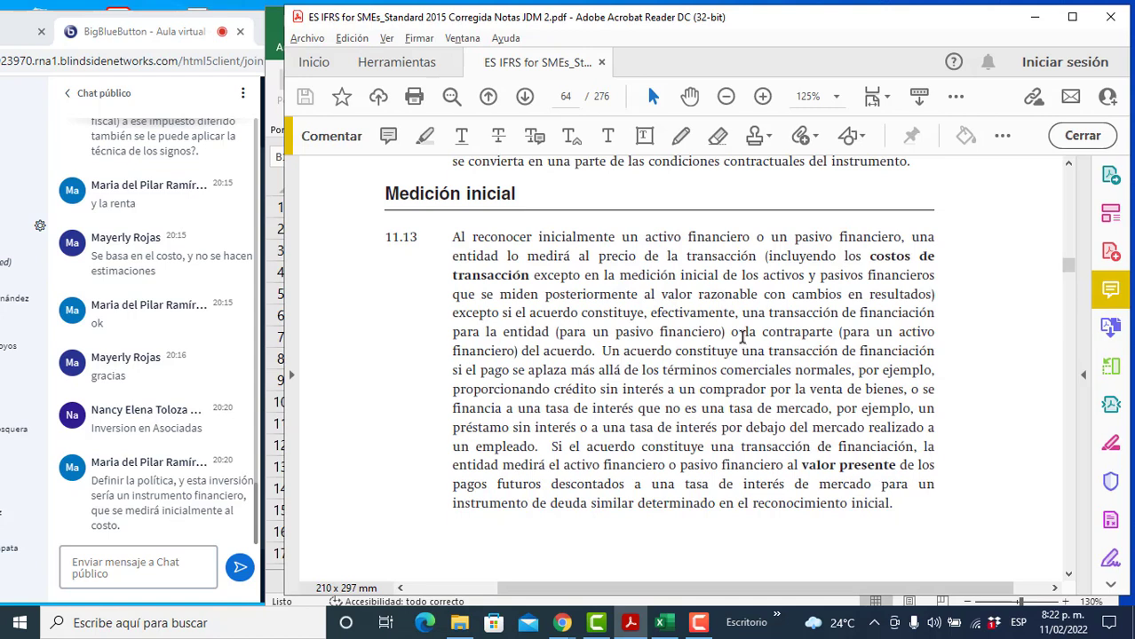
click(595, 352)
drag(593, 257, 753, 256)
Step: Switch to the Excel workbook and select the whole Costo row on the Inversiones sheet
key(alt+Tab)
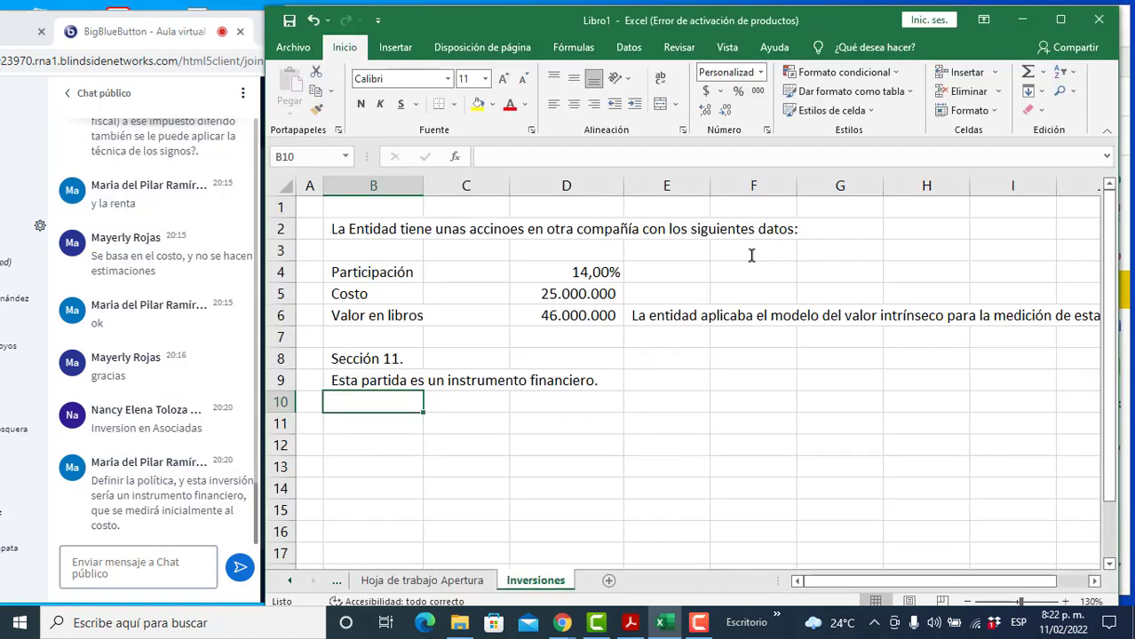
click(529, 291)
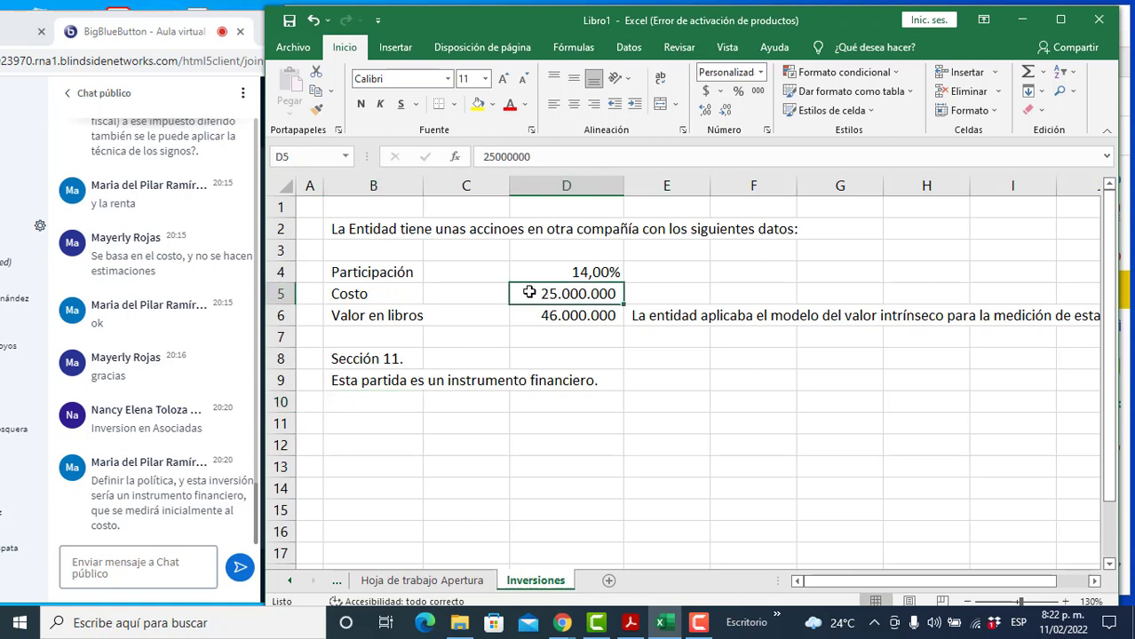
click(277, 293)
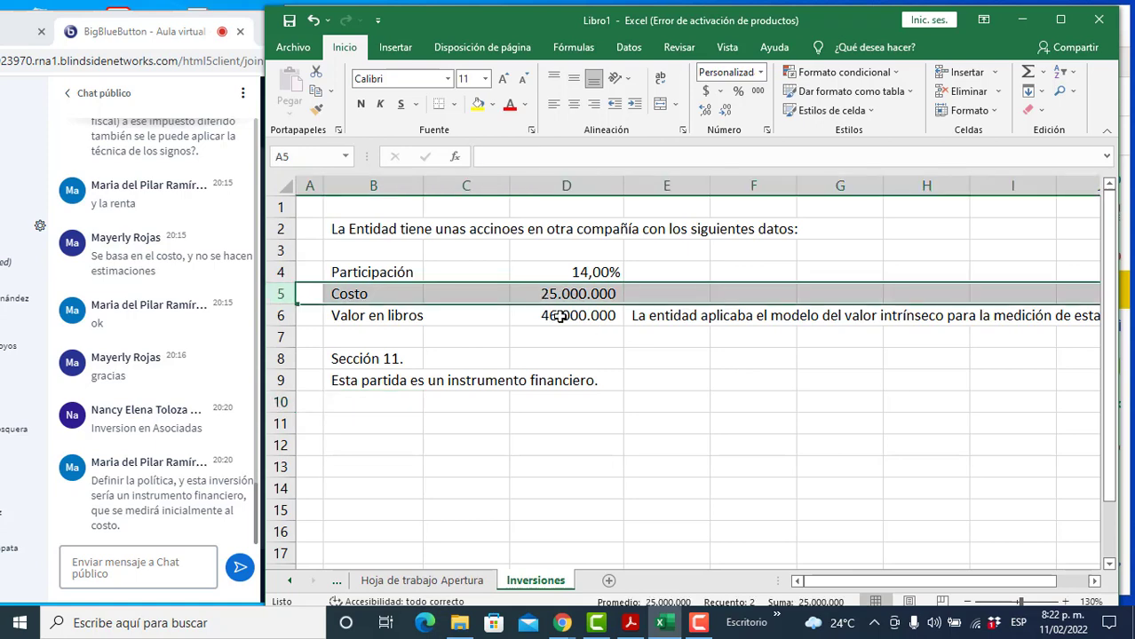
Step: Return to the IFRS for SMEs PDF and read past the financial asset examples to Medición posterior in paragraph 11.14
key(alt+Tab)
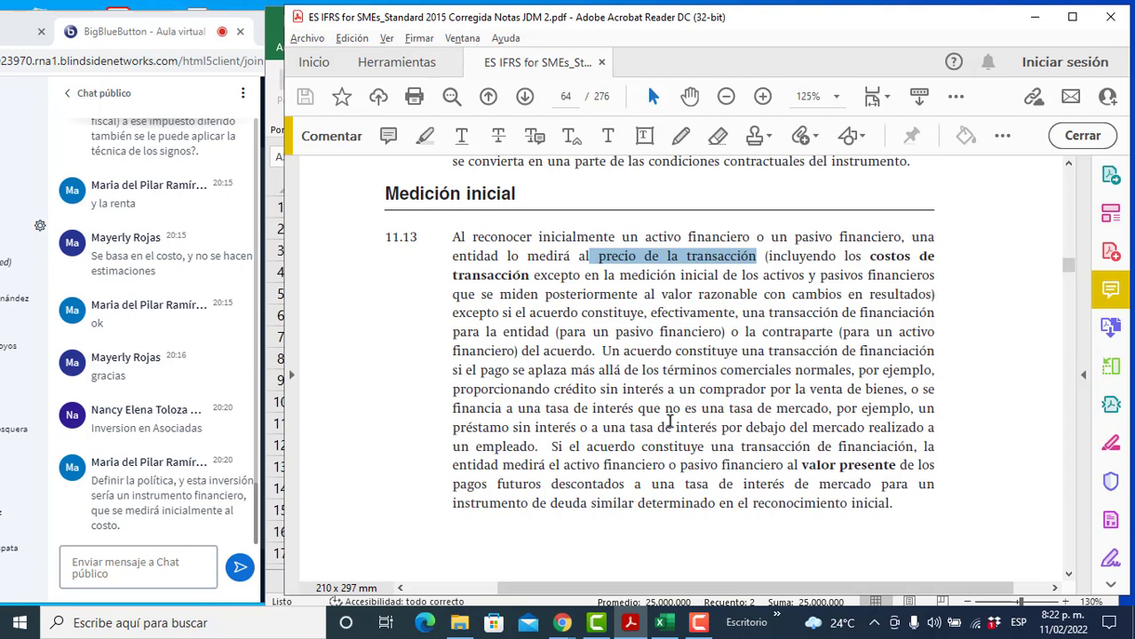
scroll(670, 421, down, 2)
scroll(669, 420, down, 14)
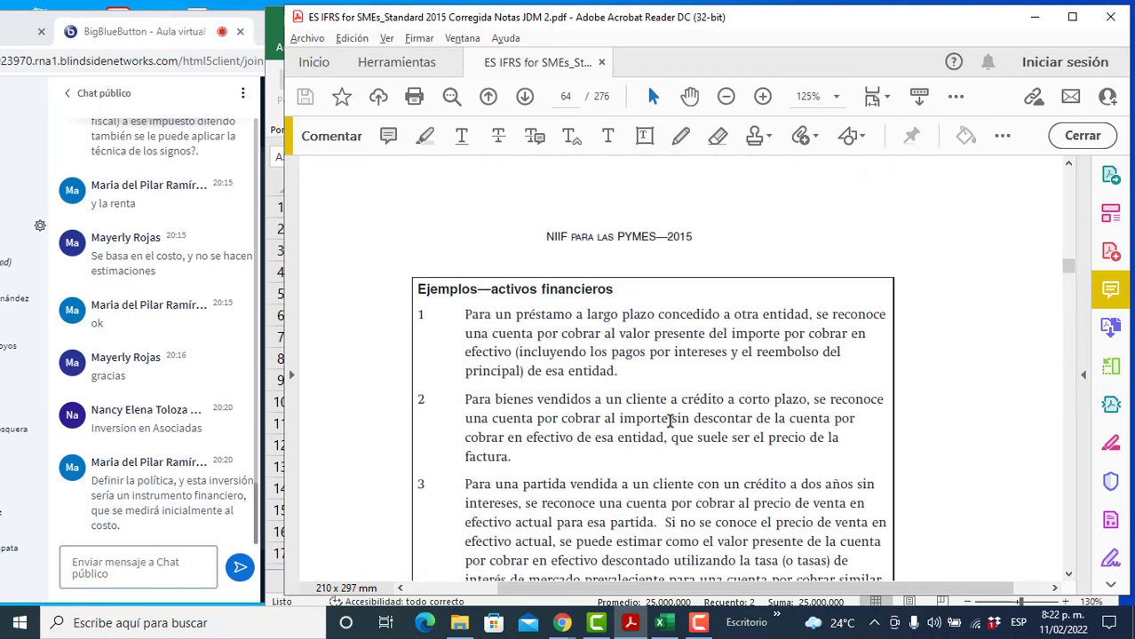
scroll(670, 421, down, 14)
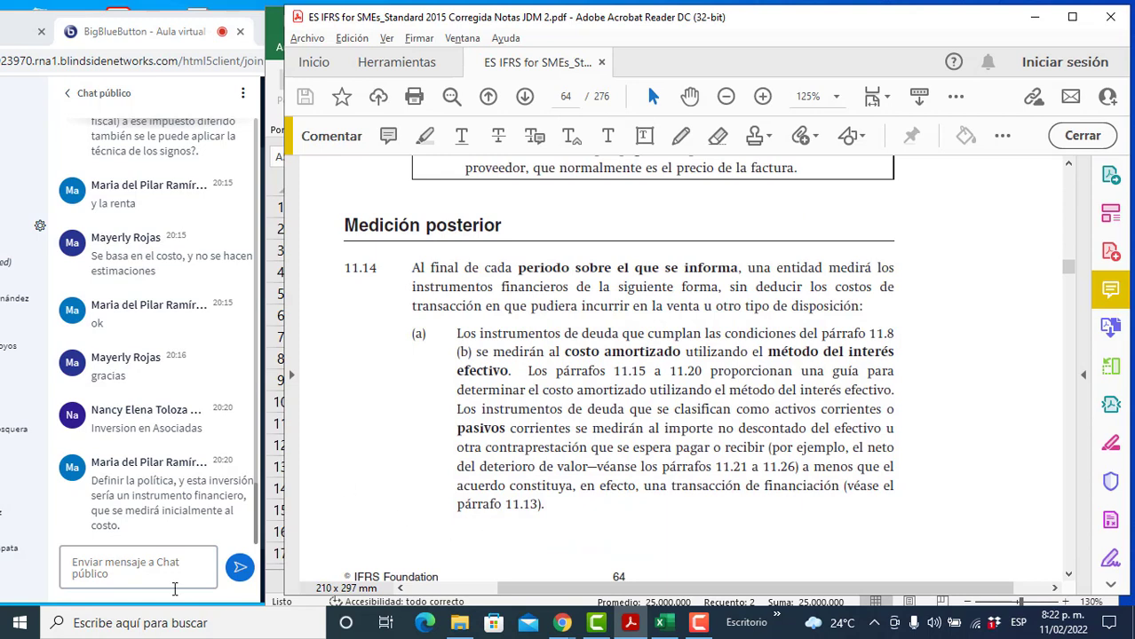
Step: Switch back to the Excel workbook and open the "NIIF para pymes a NIIF plenas" sheet
click(158, 561)
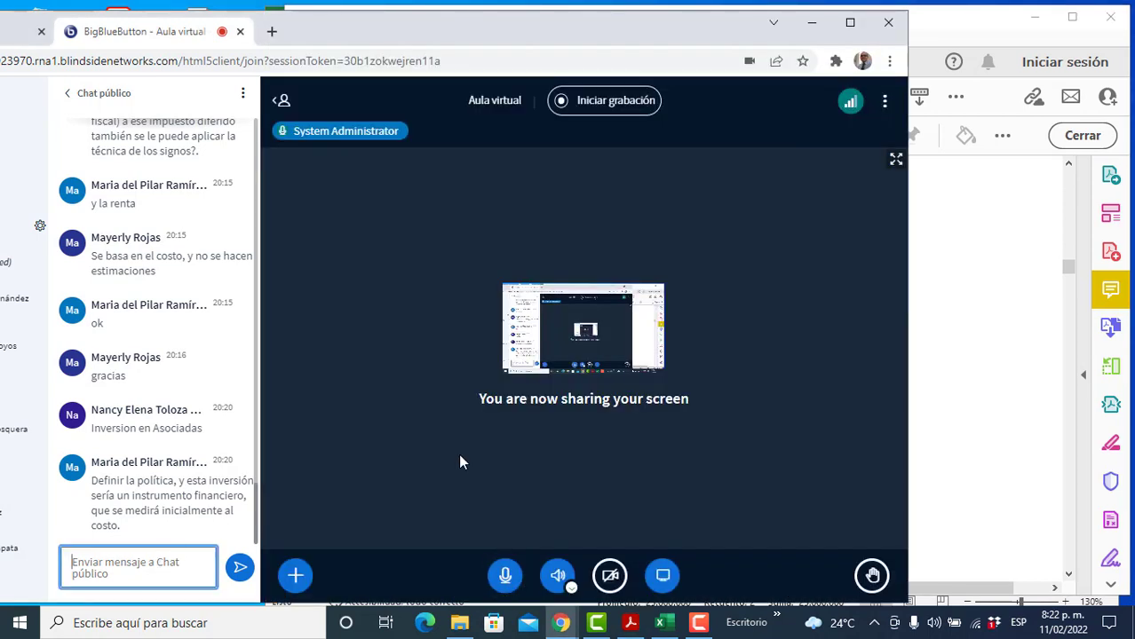
key(alt+Tab)
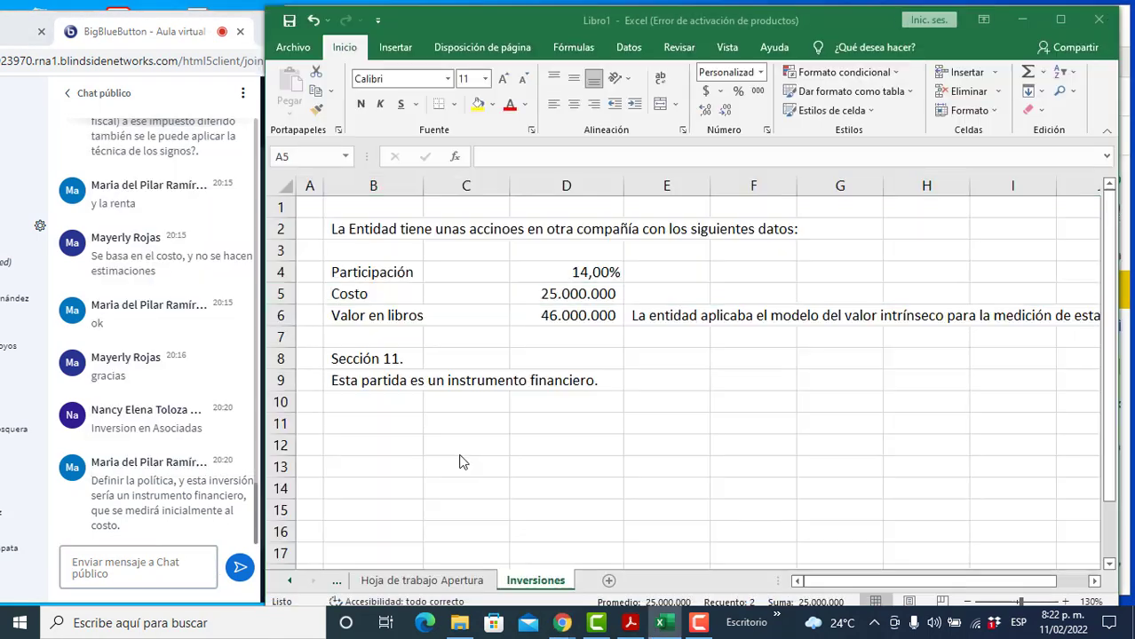
click(402, 407)
click(401, 443)
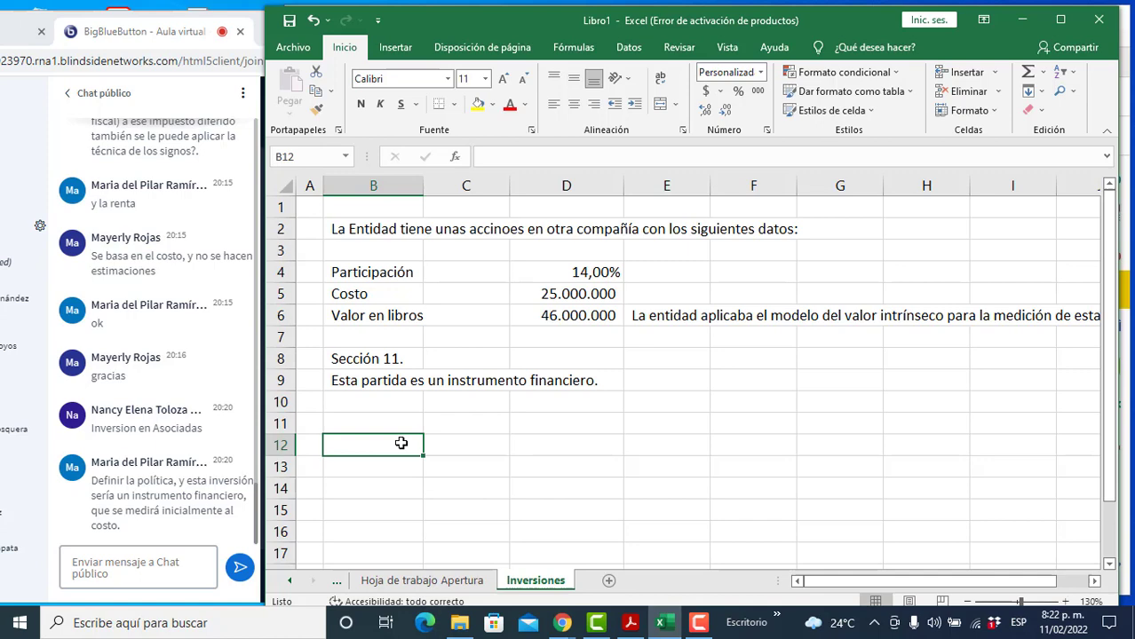
key(Up)
key(Up)
key(Up)
key(Up)
key(Up)
key(Up)
key(Up)
key(Up)
key(Up)
key(Up)
key(Up)
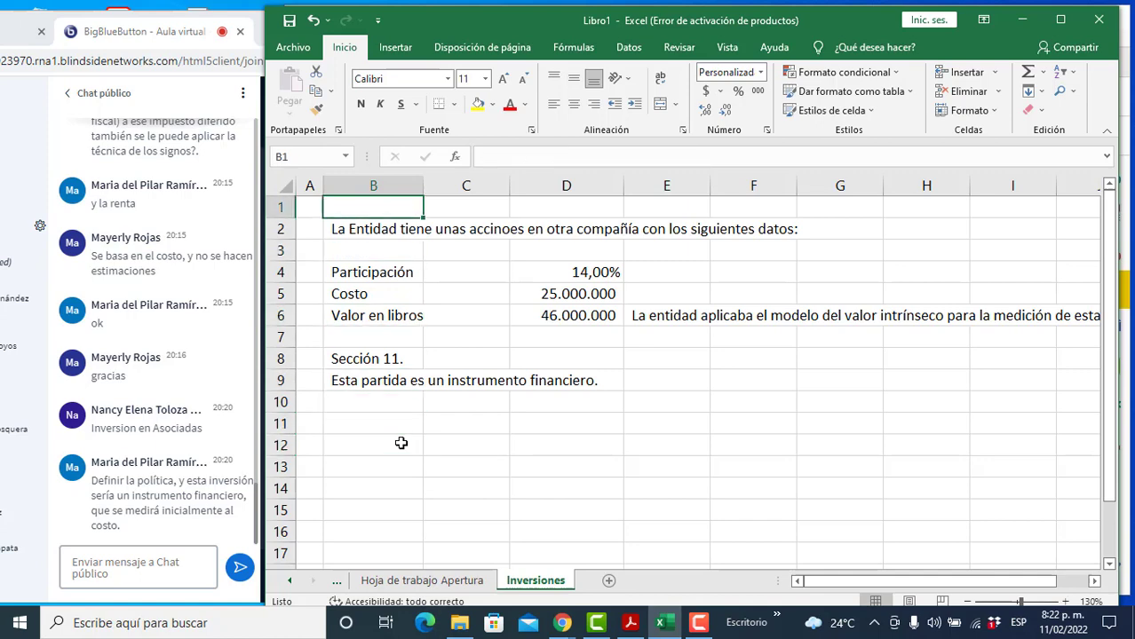
key(ctrl+Page_Up)
key(ctrl+Page_Up)
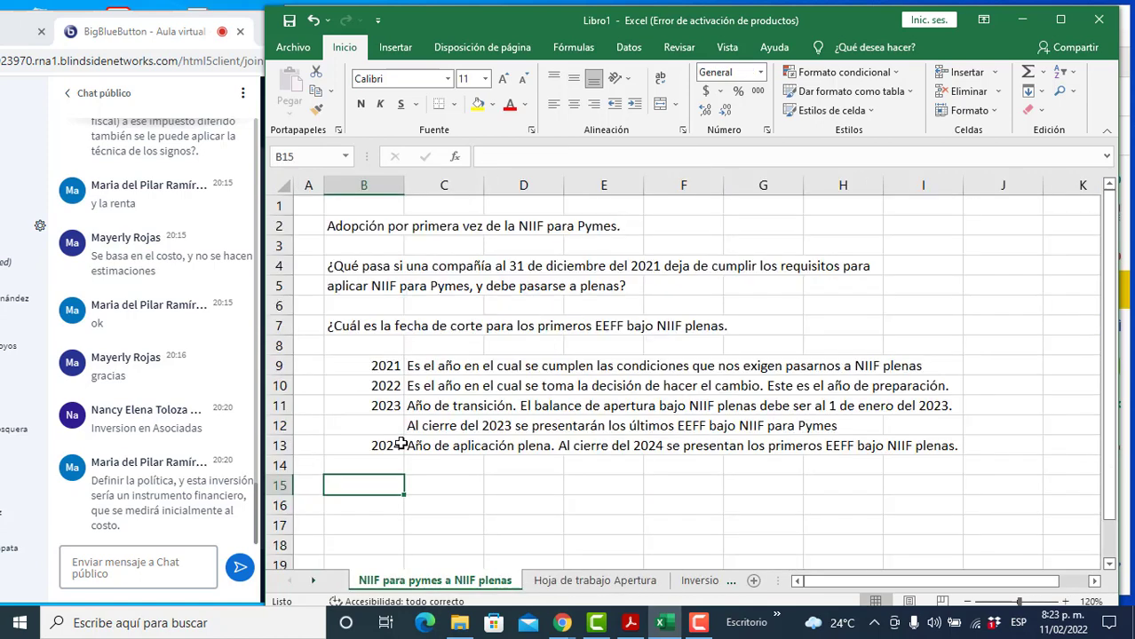
key(Down)
key(Down)
key(Down)
key(Down)
key(Down)
key(Down)
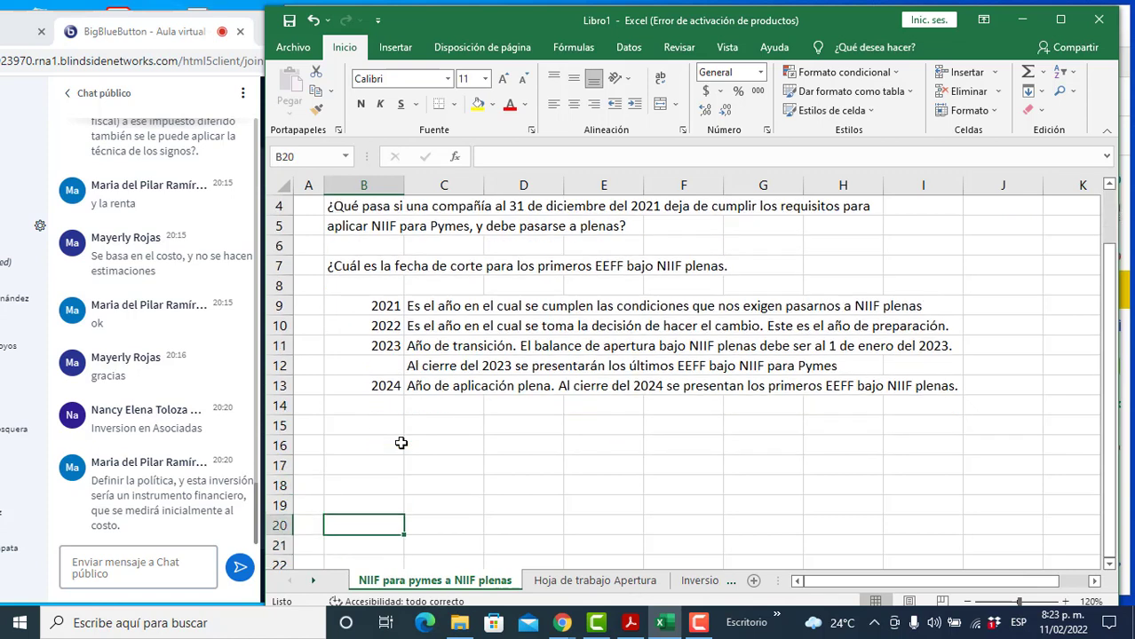
key(Up)
key(Up)
key(Up)
key(Up)
key(Up)
key(Up)
Step: Enter in B15 the question "¿La medición de las partidas en el balance de apertura, para efectos de transición, es una medición inicial o posterior?"
text(¿)
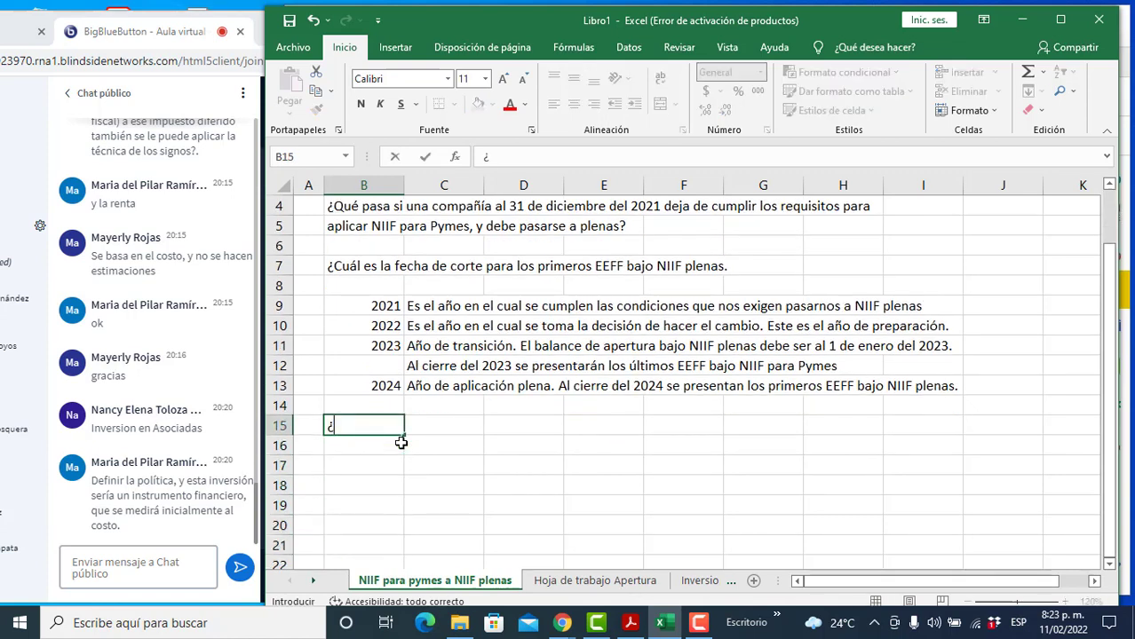
text(La medición d)
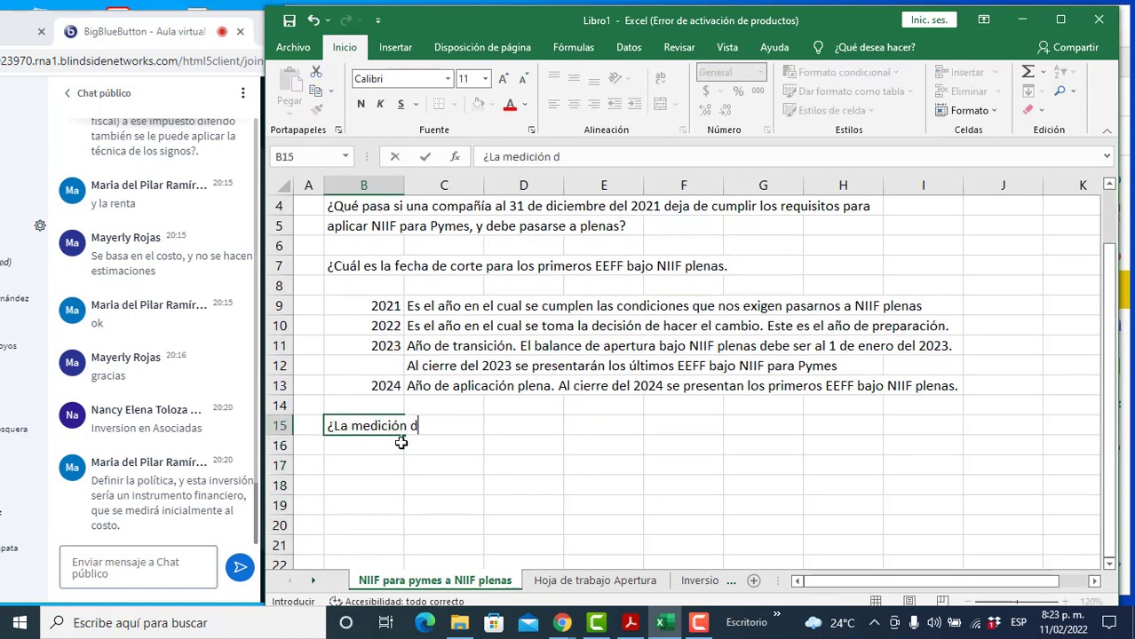
text(e las partidas e)
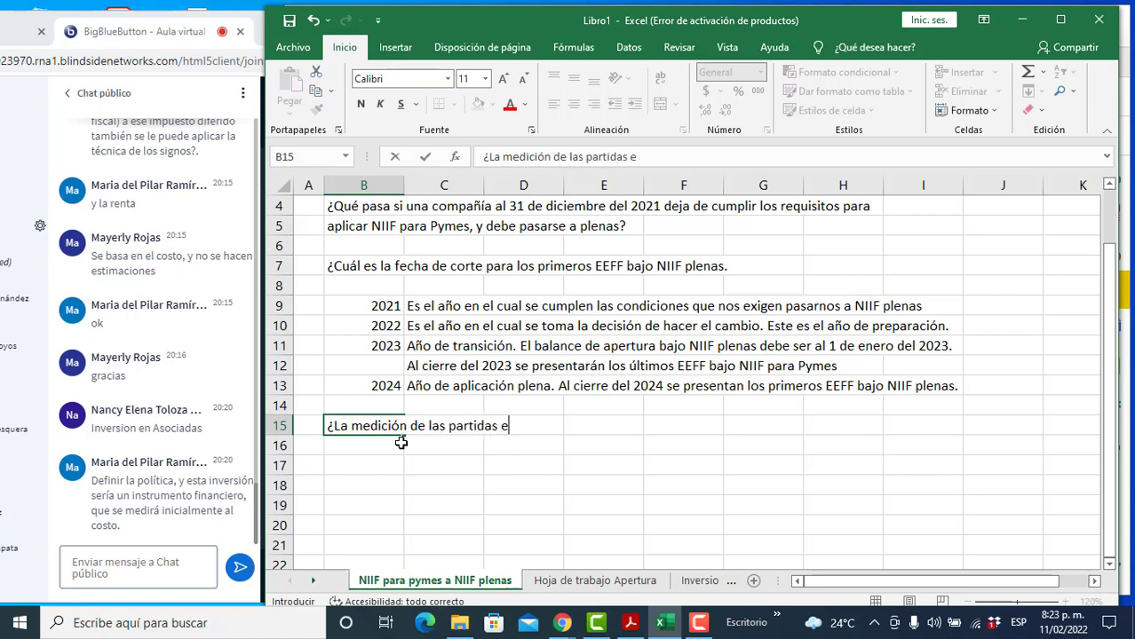
text(n el balance de apertura,)
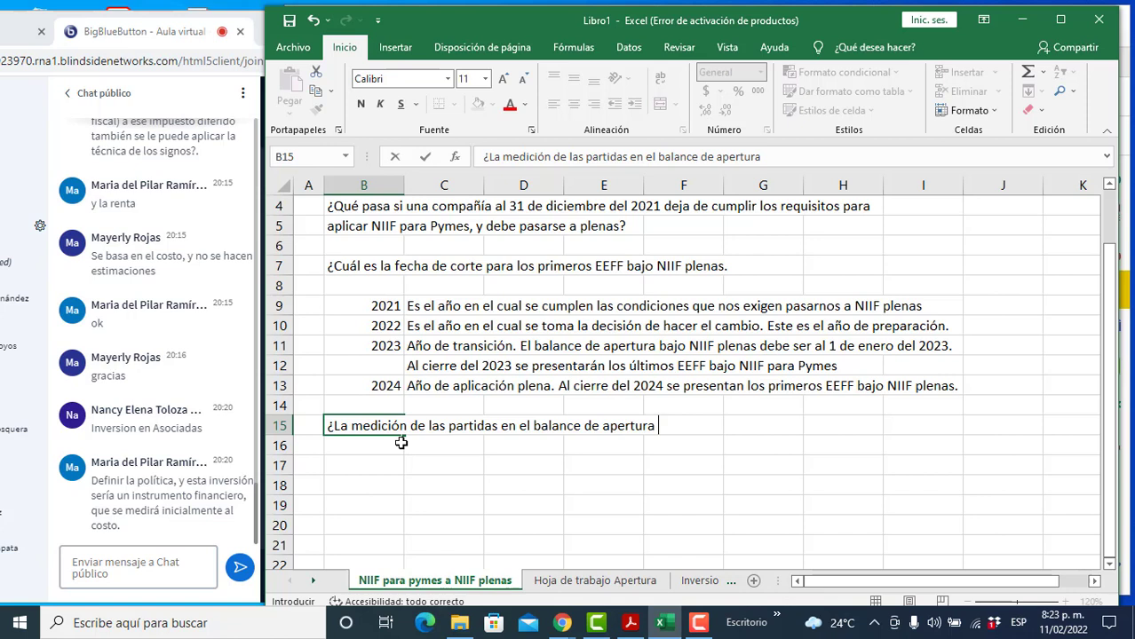
key(BackSpace)
text(, para efec)
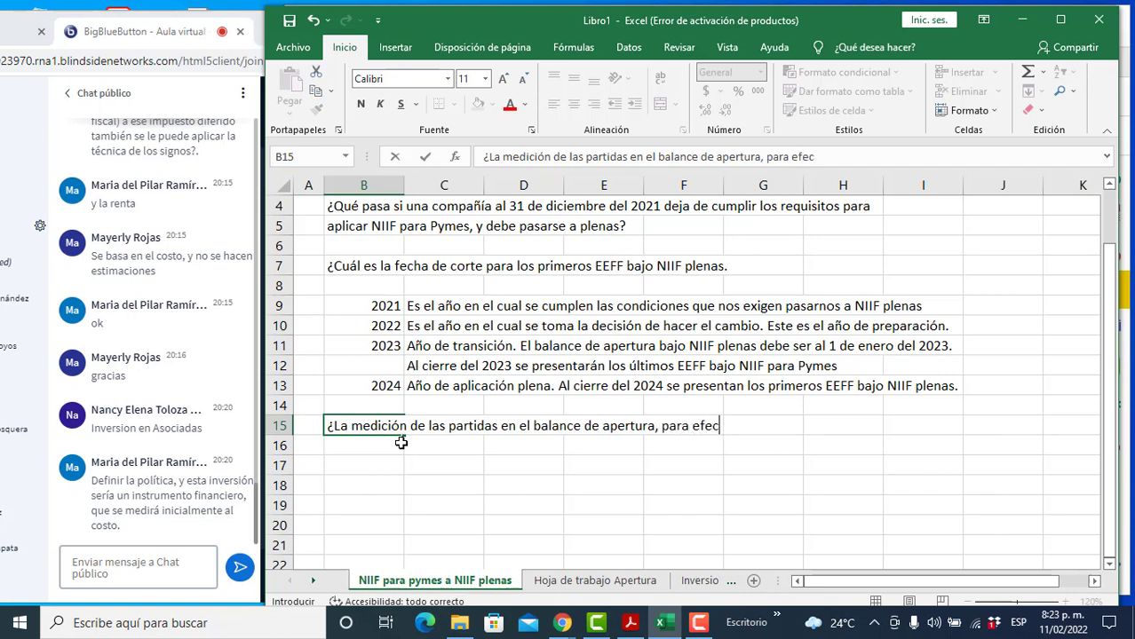
text(tos de transición)
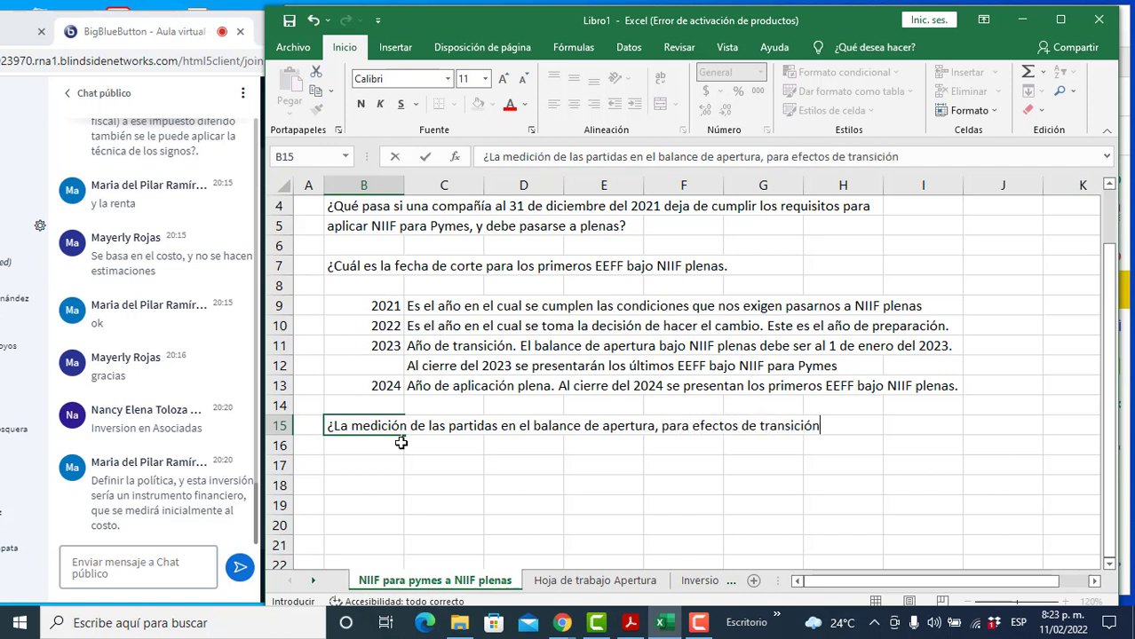
text(, es una medici)
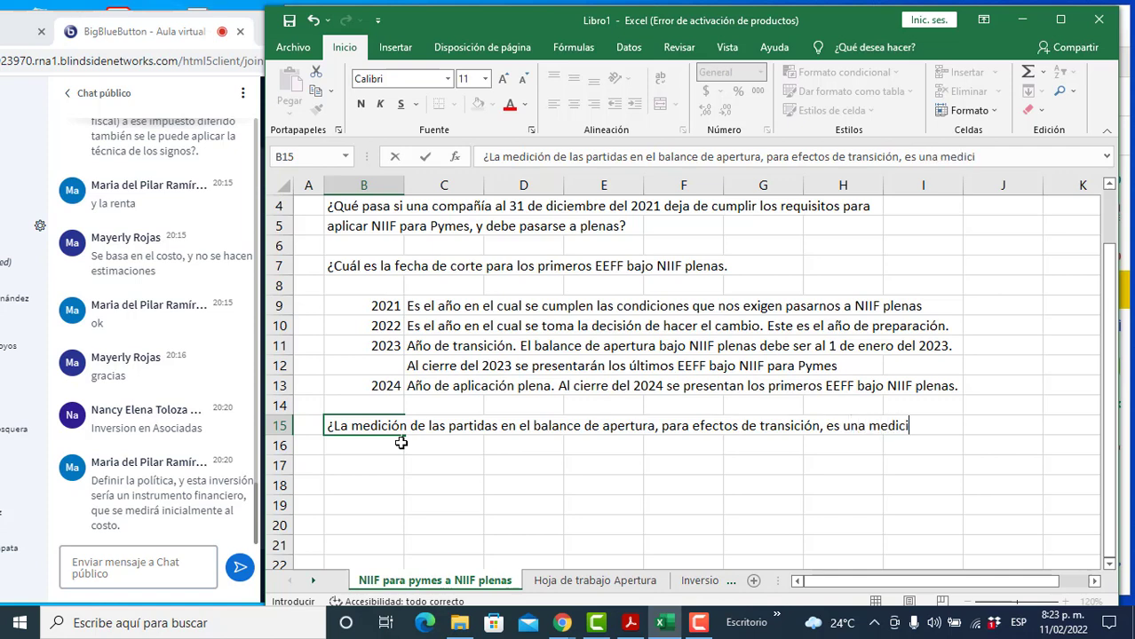
text(ón inicial o po)
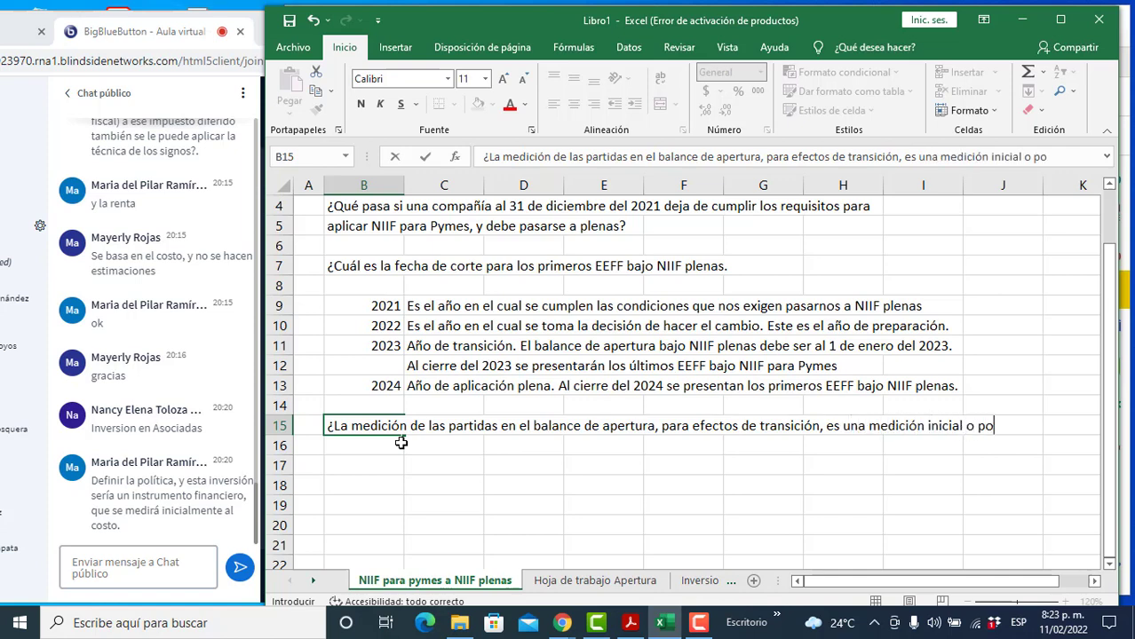
text(sterior?)
key(Return)
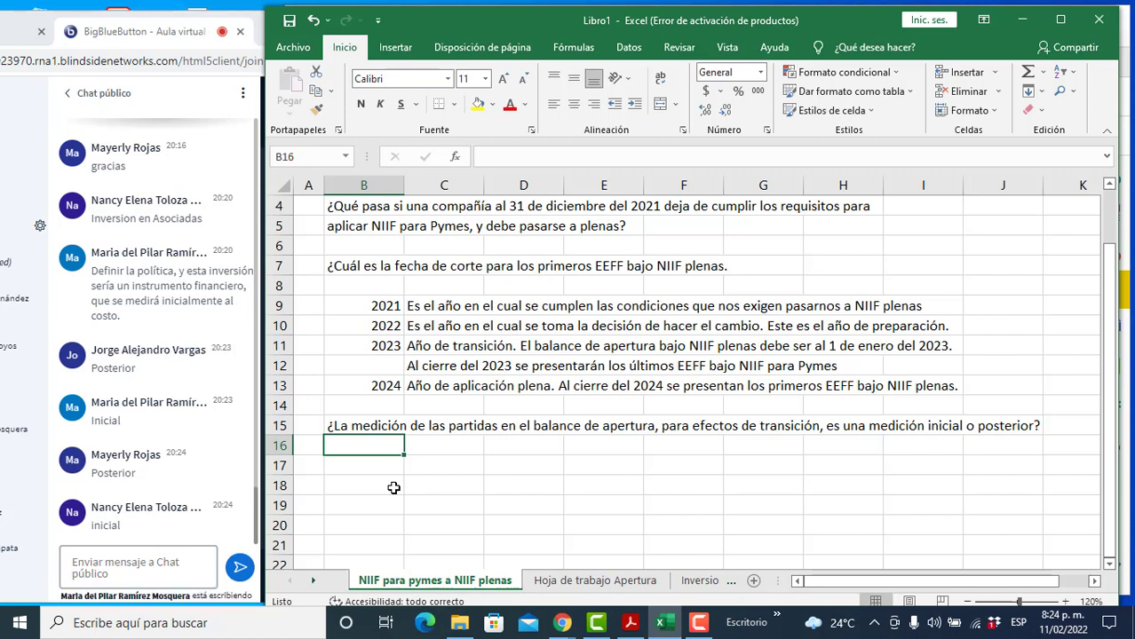
key(Down)
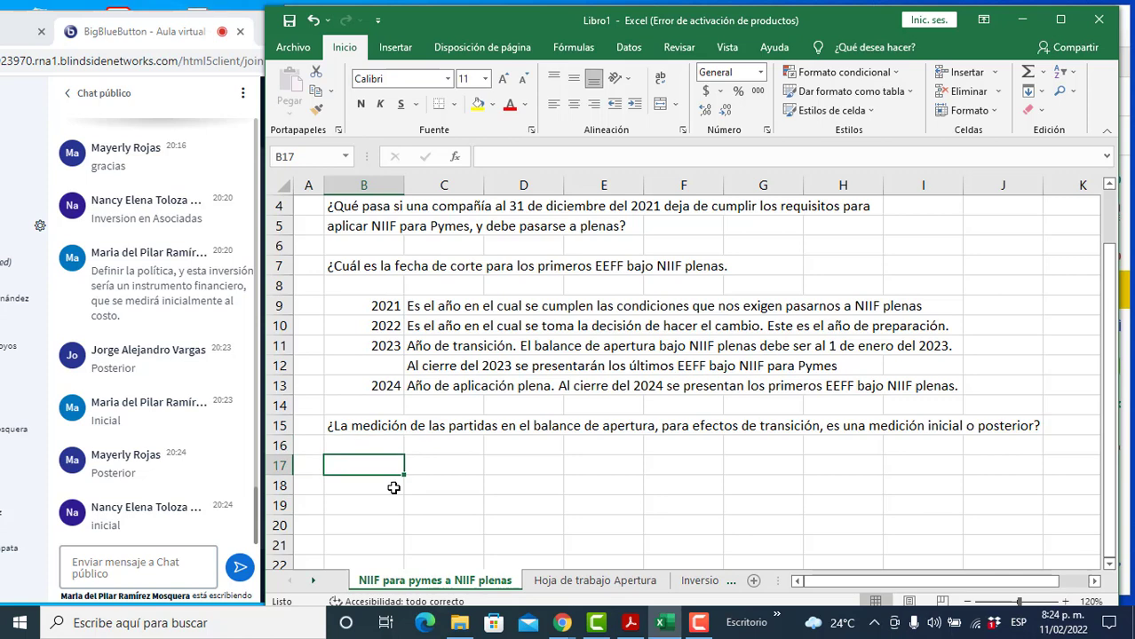
Step: Write in B17 the answer "Si la partida va a aparecer por primera vez en los EEFF, se trata de un reconocimiento inicial"
text(Si la partida )
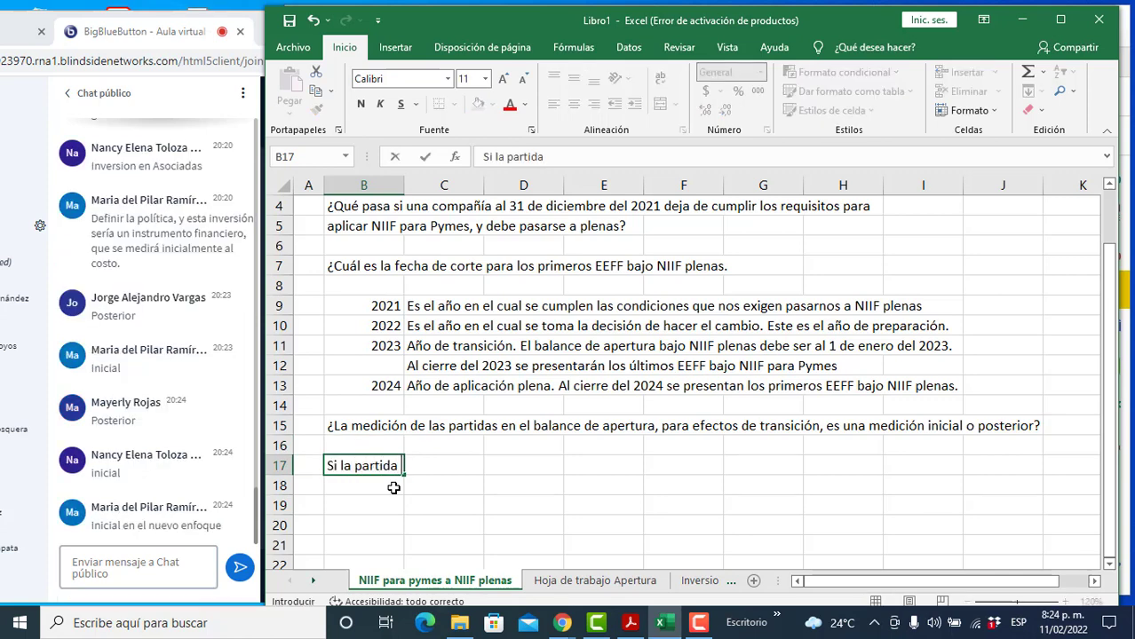
text(va a aparecer)
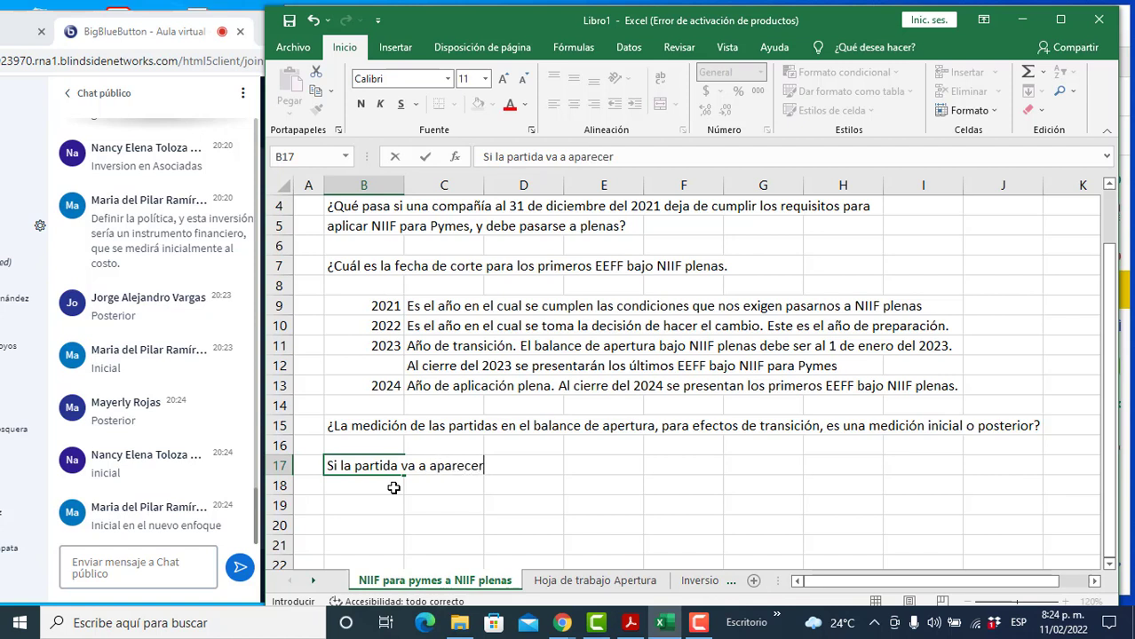
text( por primera v)
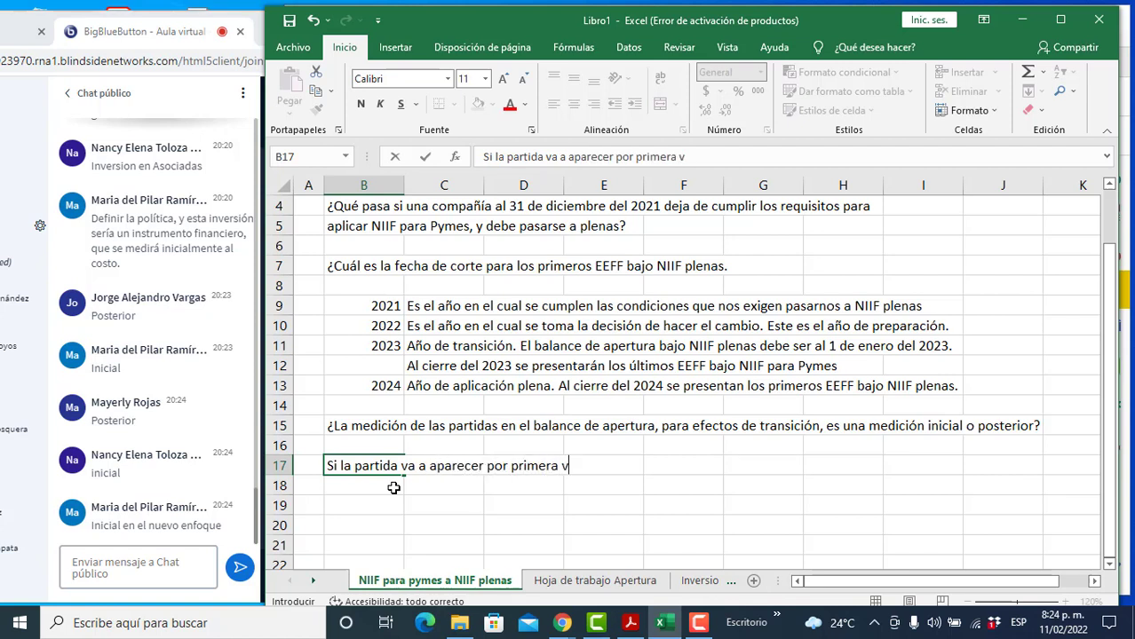
text(ez en los EEFF)
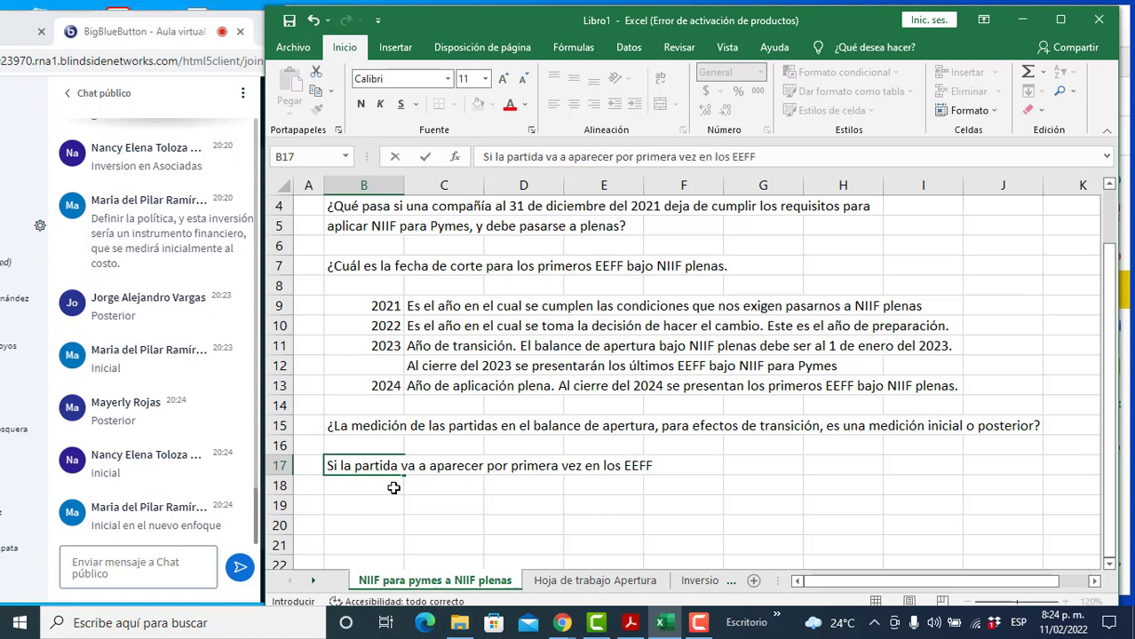
text(, se trata de )
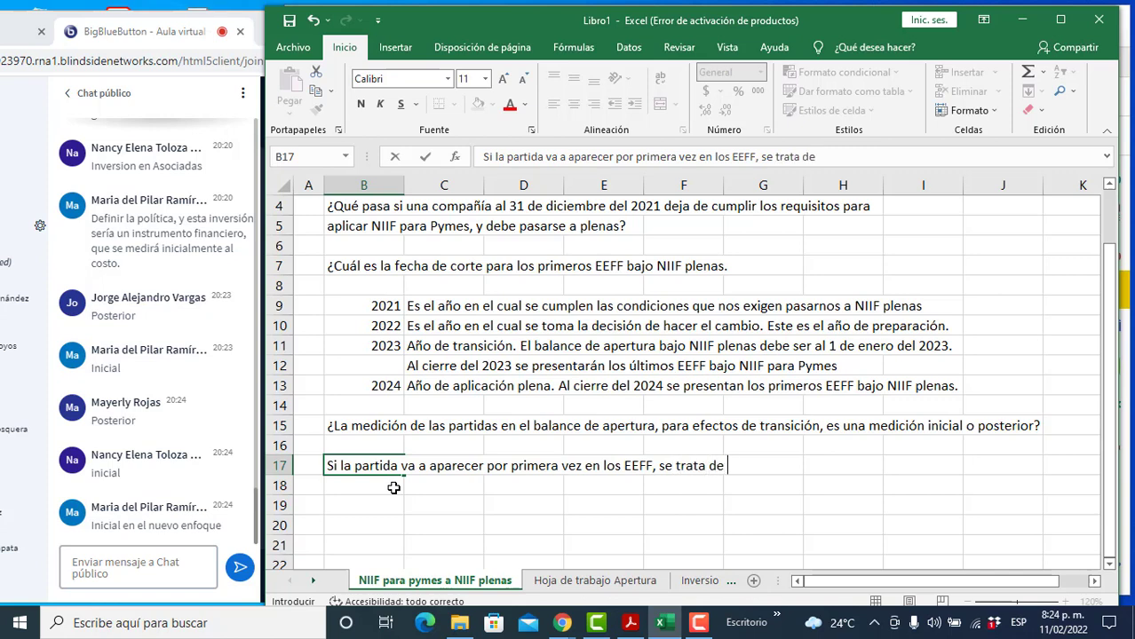
text(un reconocimien)
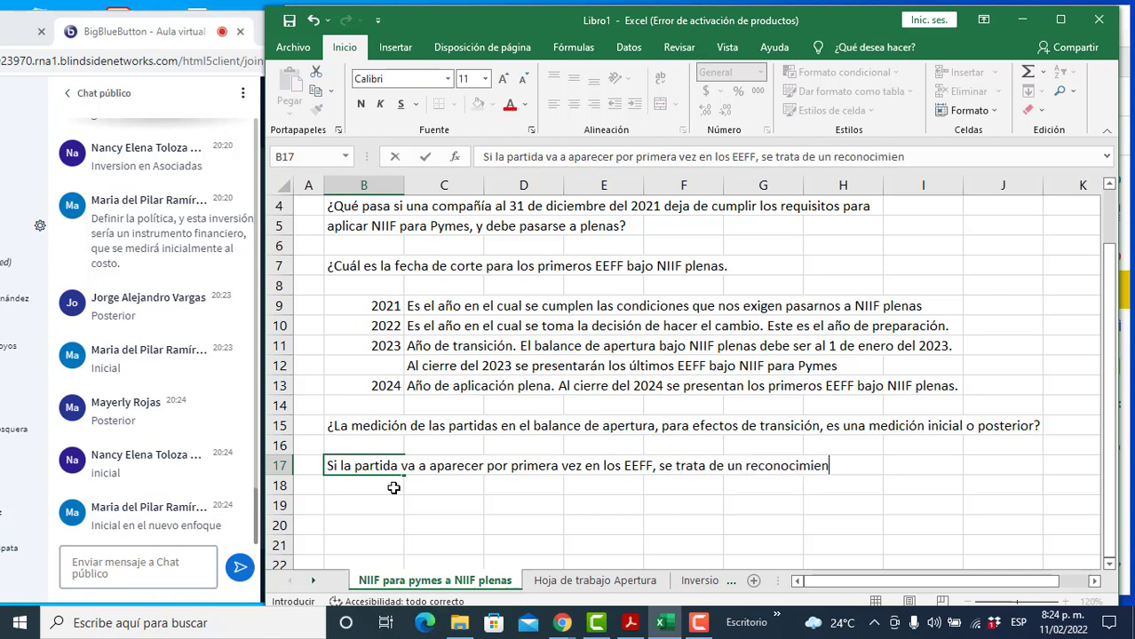
text(to inicial)
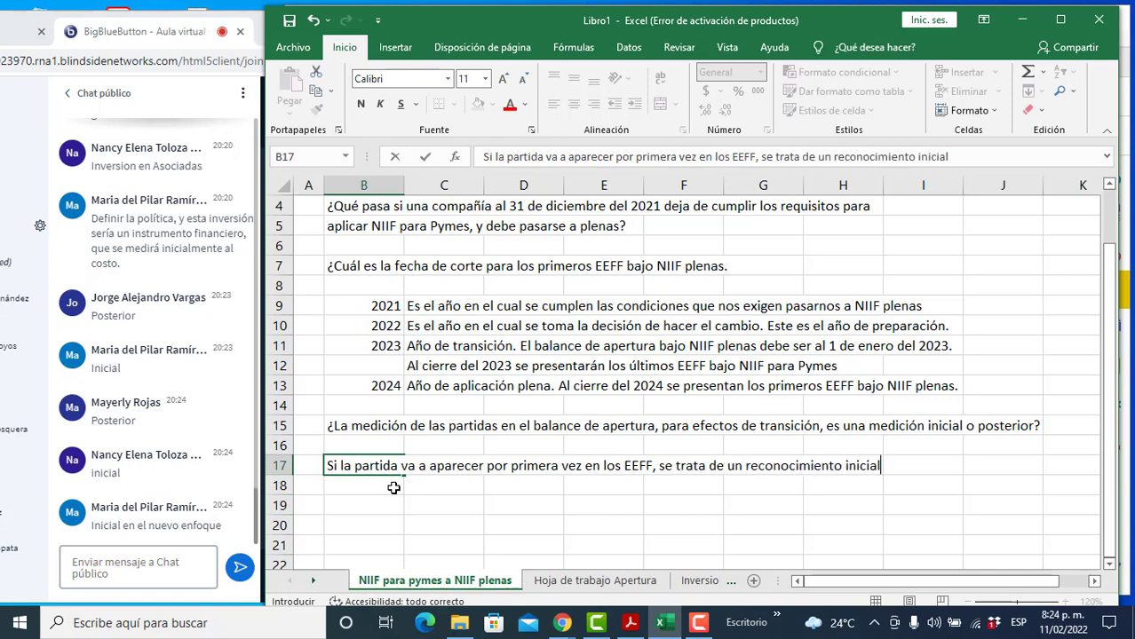
Step: Complete the answer across B17 and B18 with the sentence "Por tanto también la medición es inicial."
text(. Por tanto ta)
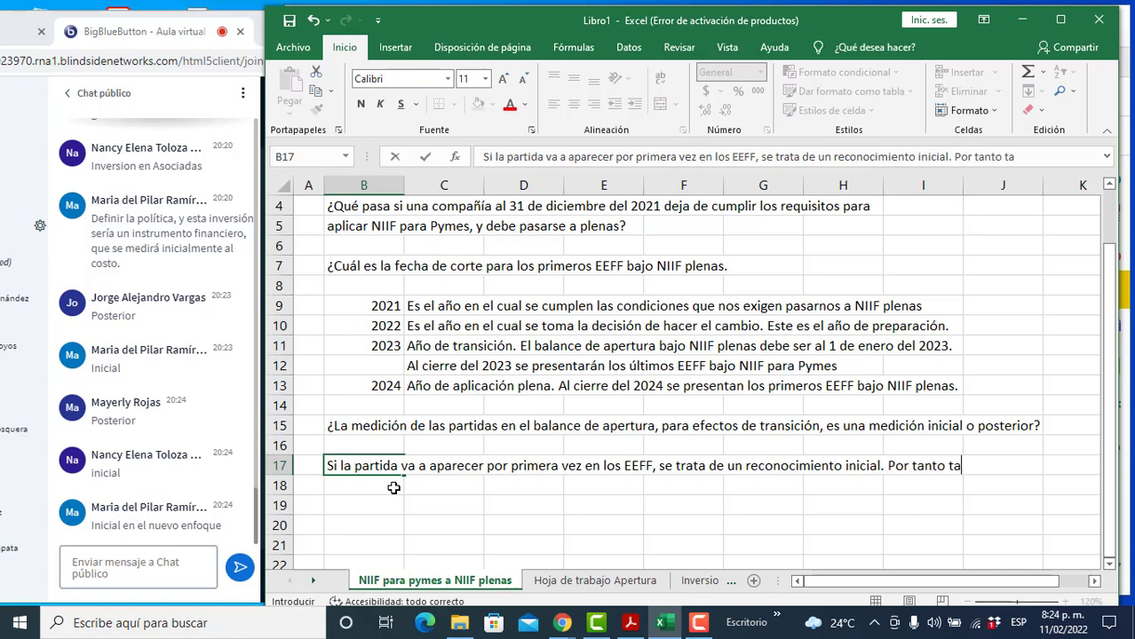
text(mbién la medició)
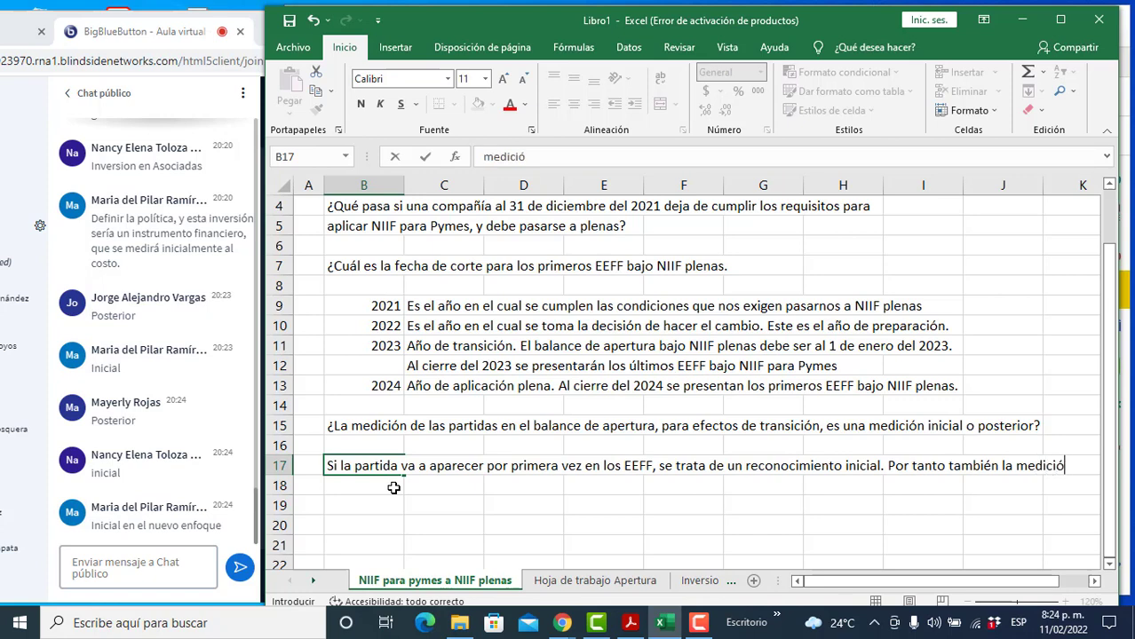
text(n es)
key(Return)
text(inicial)
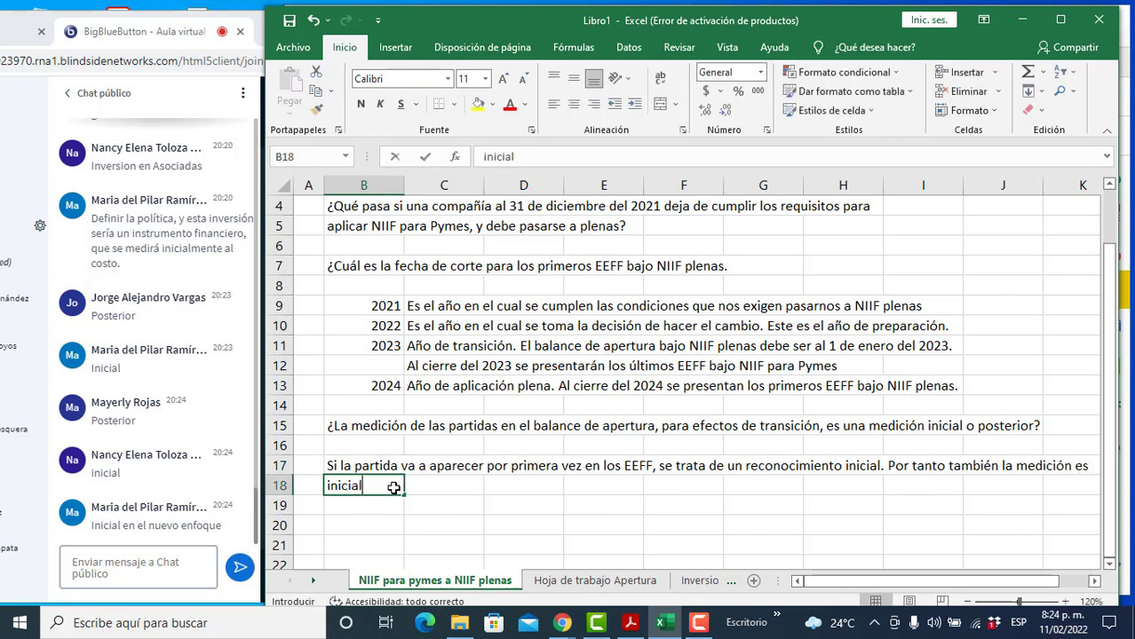
text(.)
key(Return)
key(Return)
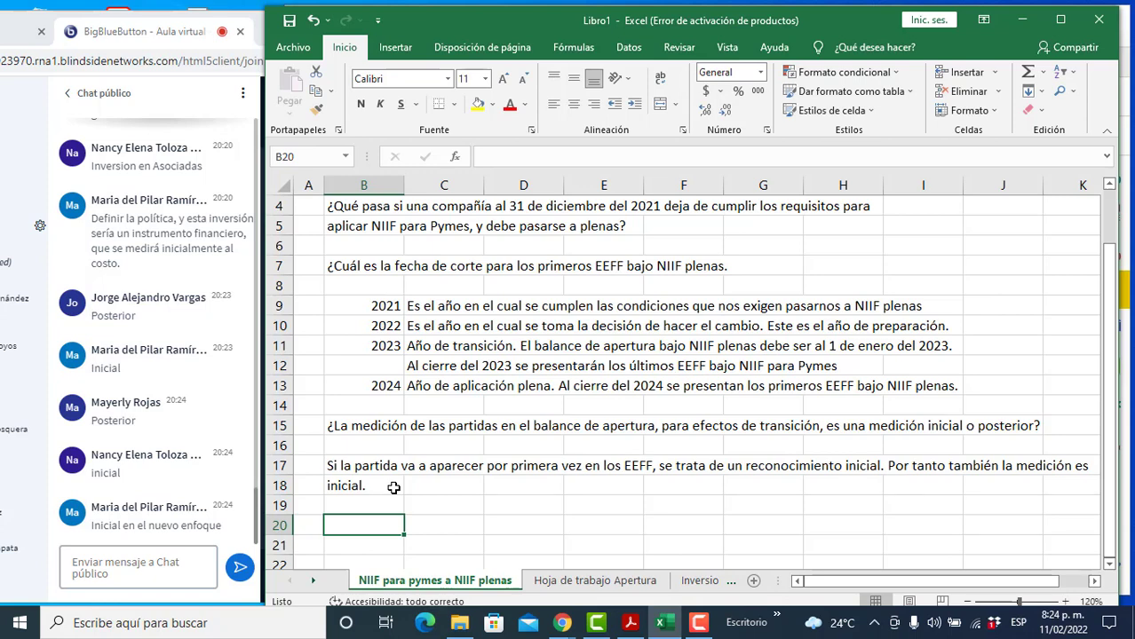
Step: Enter in B20 "En la práctica, aunque la partida vaya a ser incorporada por primera vez en el momento de la transición,"
text(En)
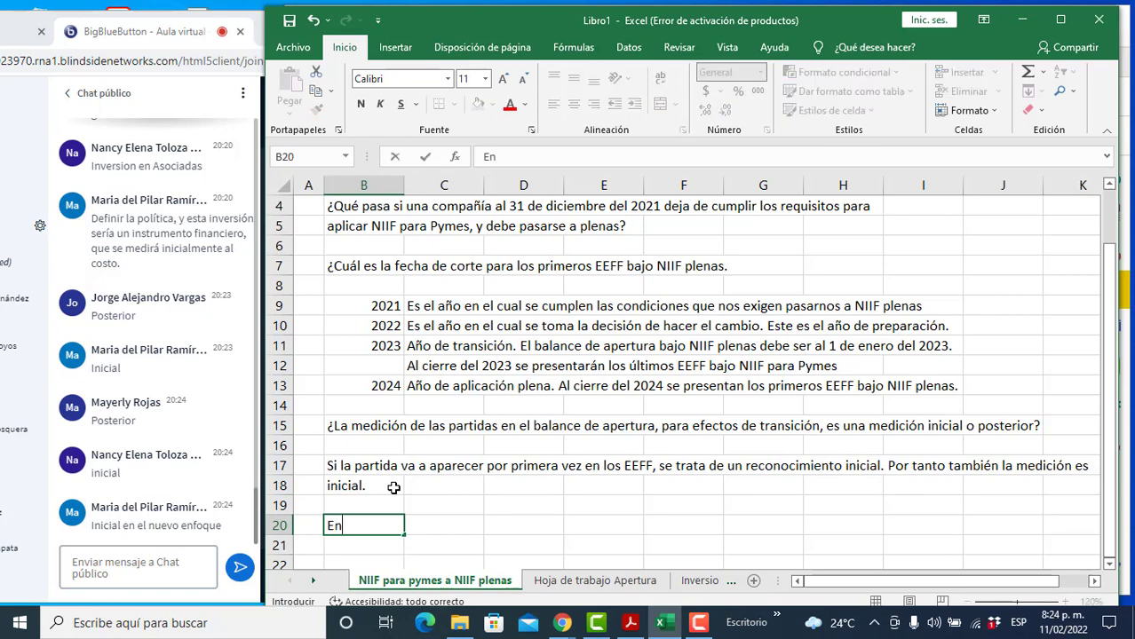
text( la práctica, )
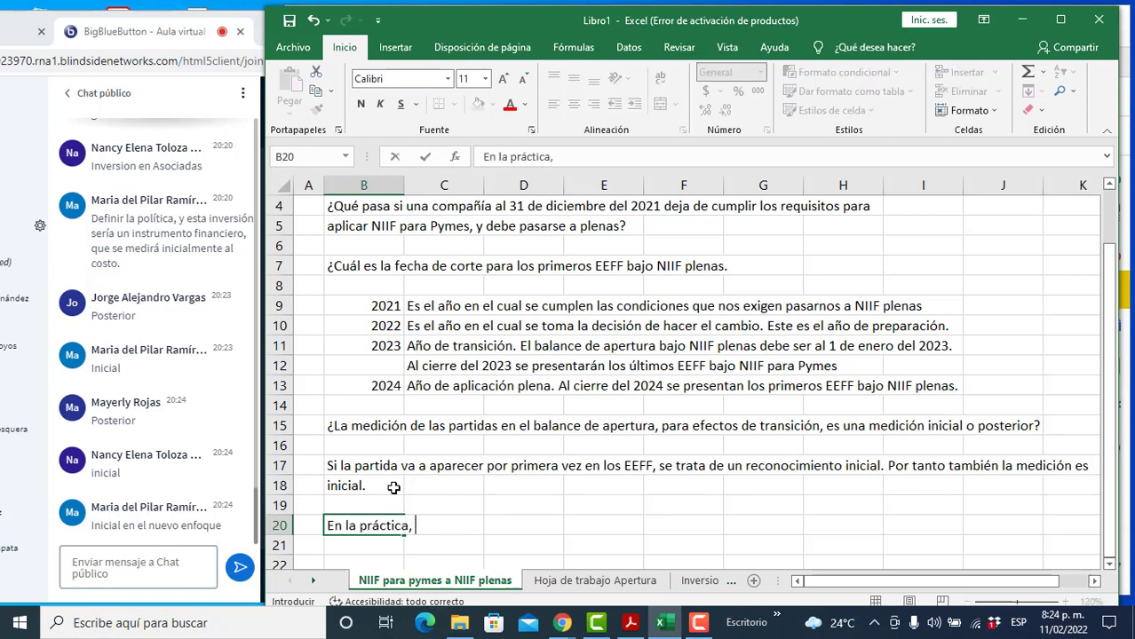
text(aunque la partida va)
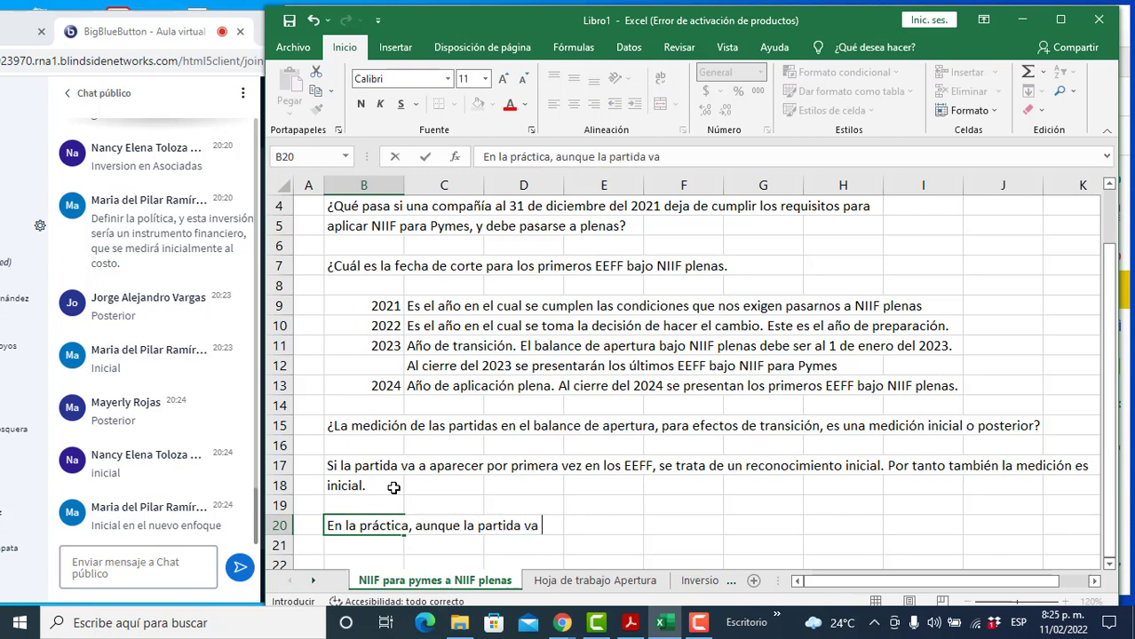
key(BackSpace)
text(ya a ser incorpo)
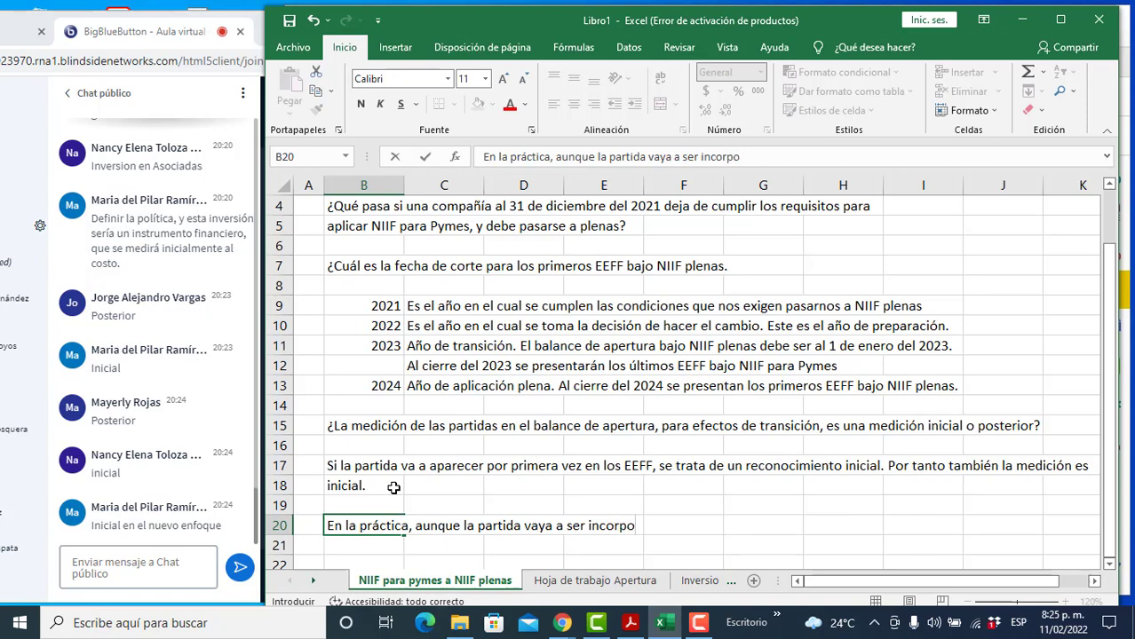
key(BackSpace)
text(orada por pri)
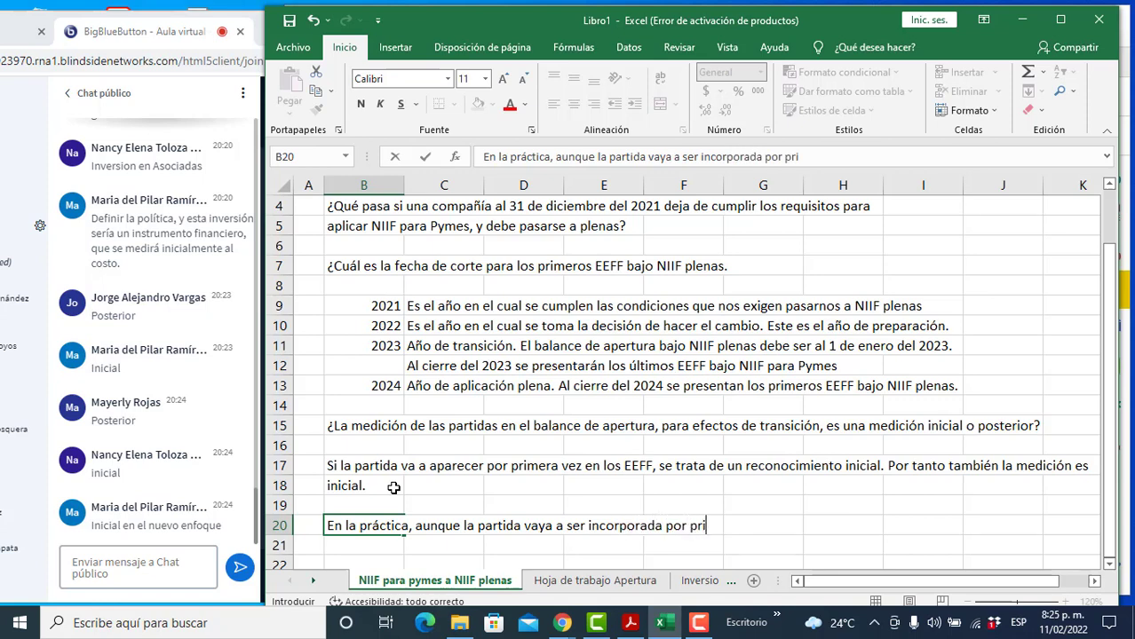
text(mera vez en )
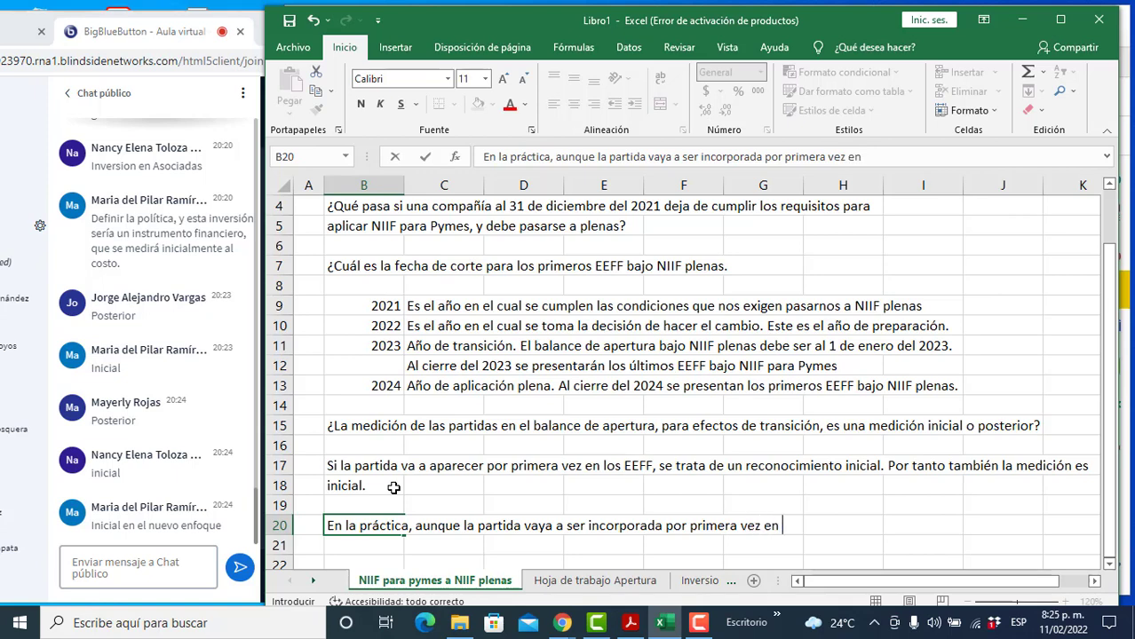
text(el momento de la transci)
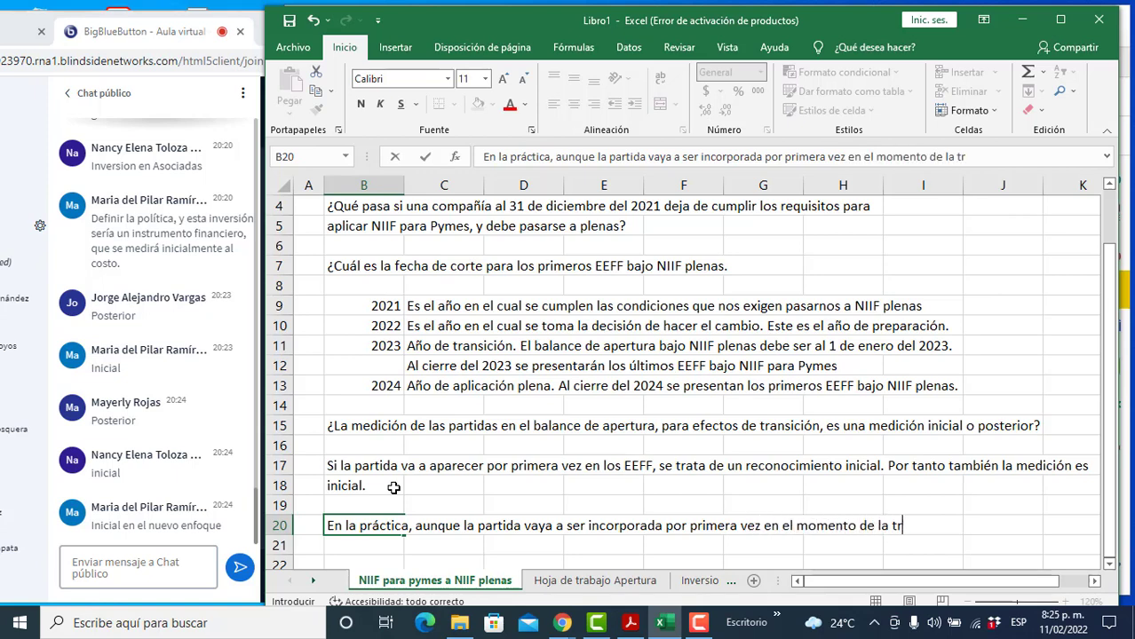
key(BackSpace)
key(BackSpace)
text(ición,)
key(Return)
Step: Enter in B21 "si la partida ya existía desde periodos anteriores (pero no estaba reconocida) en el momento del balance inicial"
text(si la p)
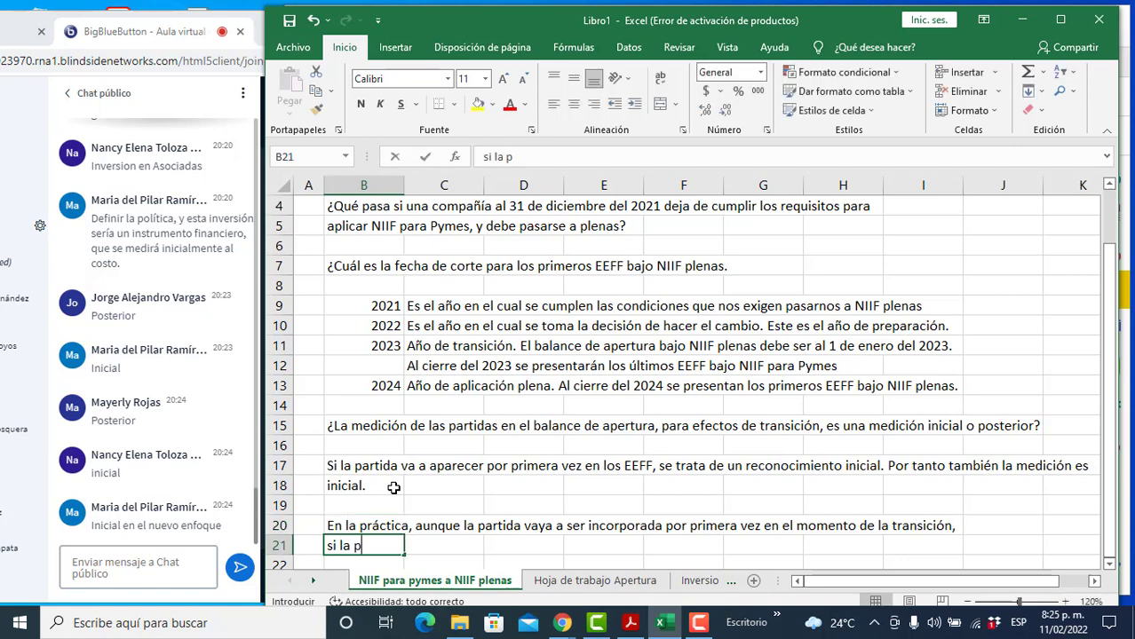
text(artida ya )
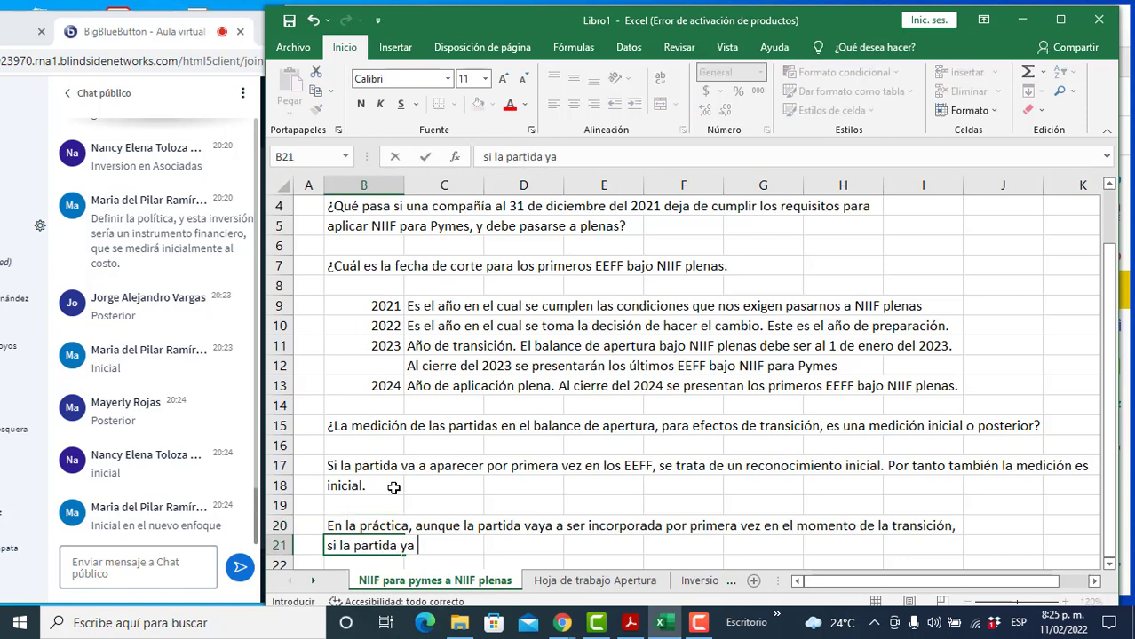
text(existía desde periodoa)
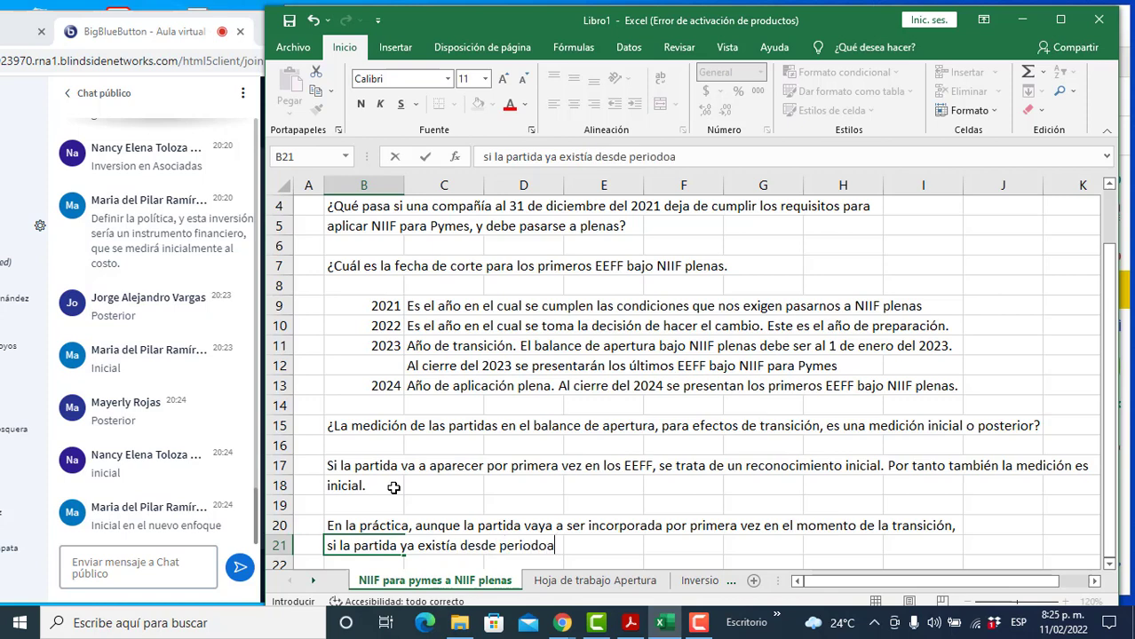
key(BackSpace)
text(s anteriores)
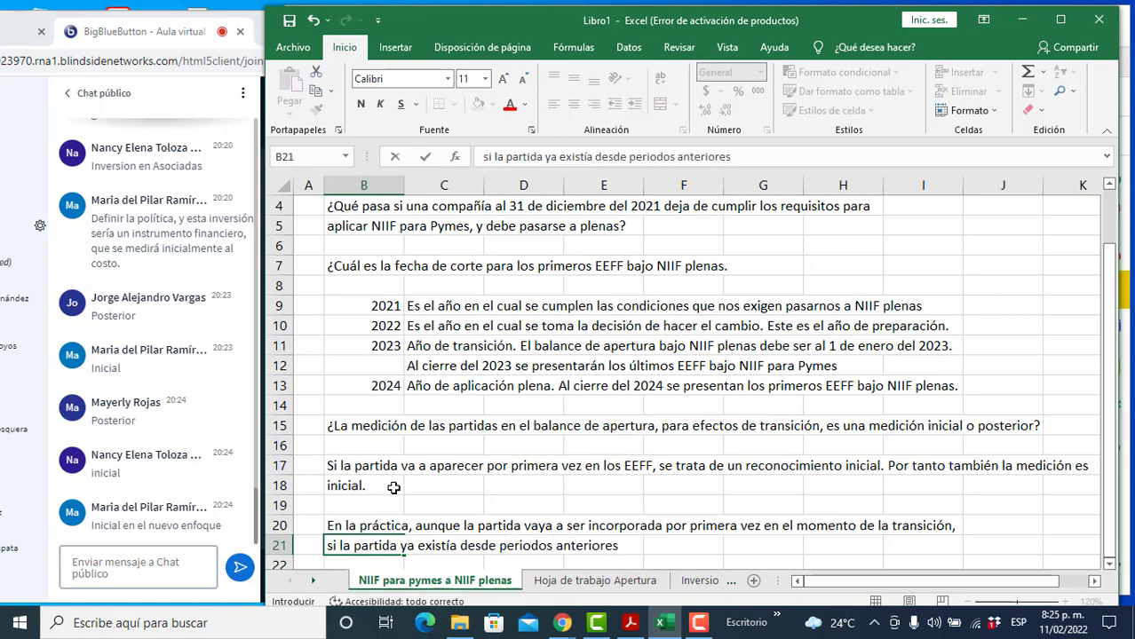
text( (pero no estaba reconocida))
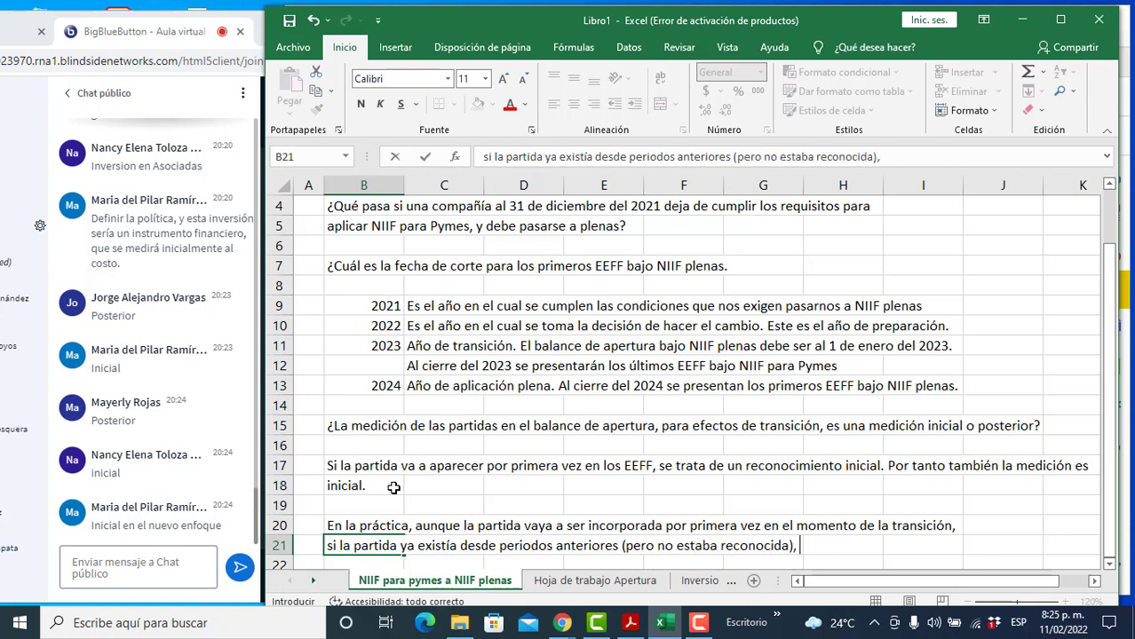
text(, en el)
key(BackSpace)
key(BackSpace)
key(BackSpace)
key(BackSpace)
key(BackSpace)
key(BackSpace)
key(BackSpace)
text(en el momento de)
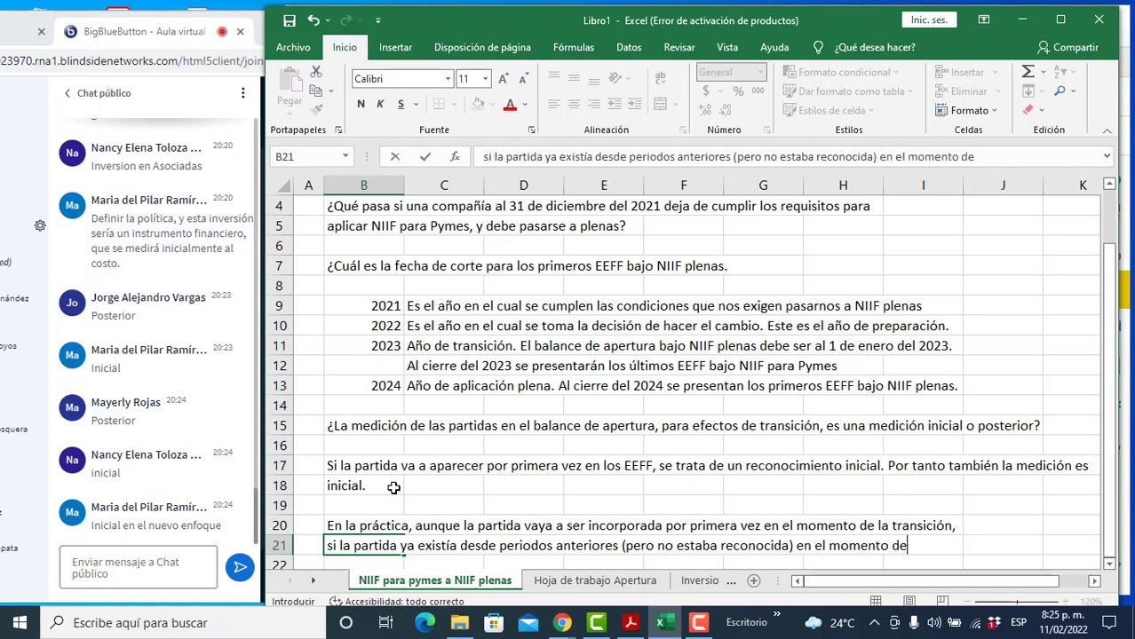
text(l balance inicial)
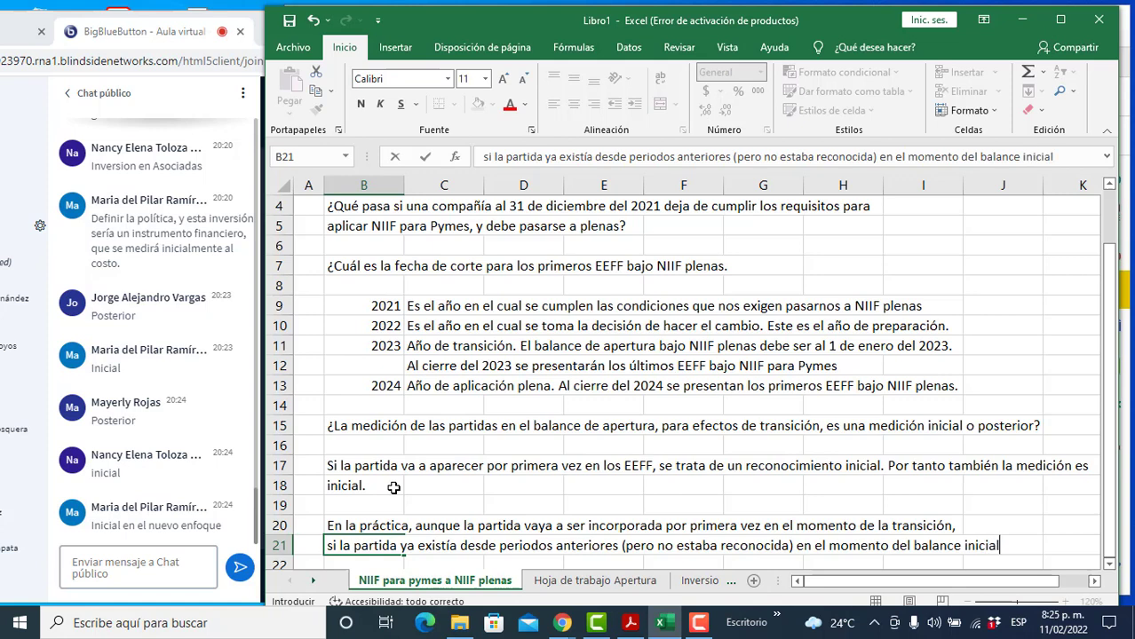
key(Return)
Step: Finish the practical note in B22 with the text "se aplica medición posterior."
text(se aplica meidic)
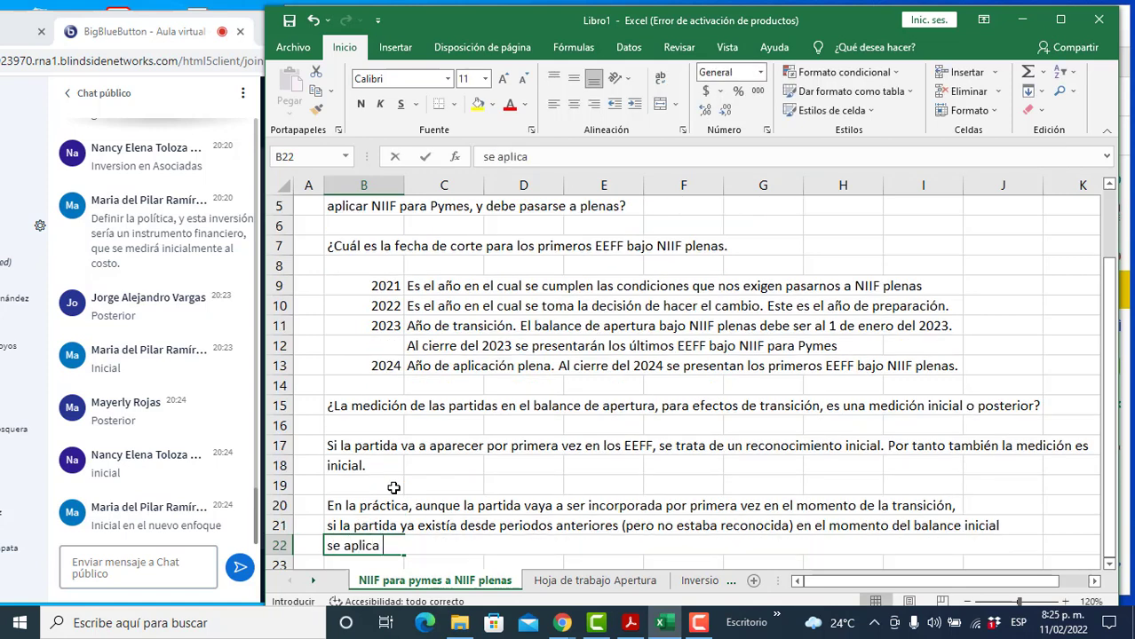
key(BackSpace)
key(BackSpace)
key(BackSpace)
key(BackSpace)
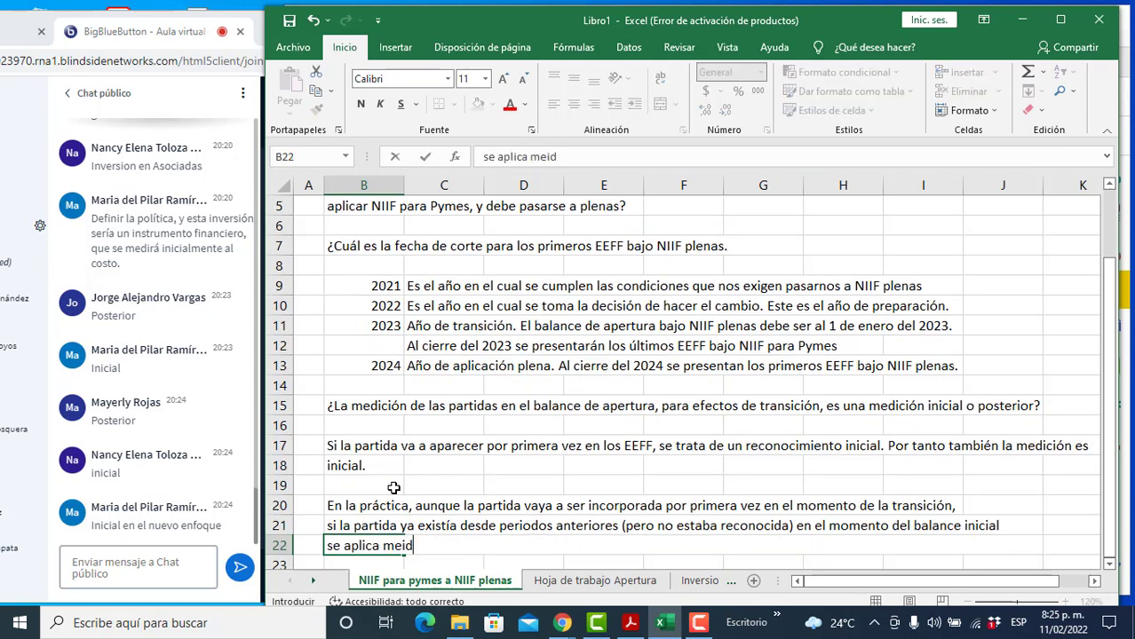
text(dición posterior.)
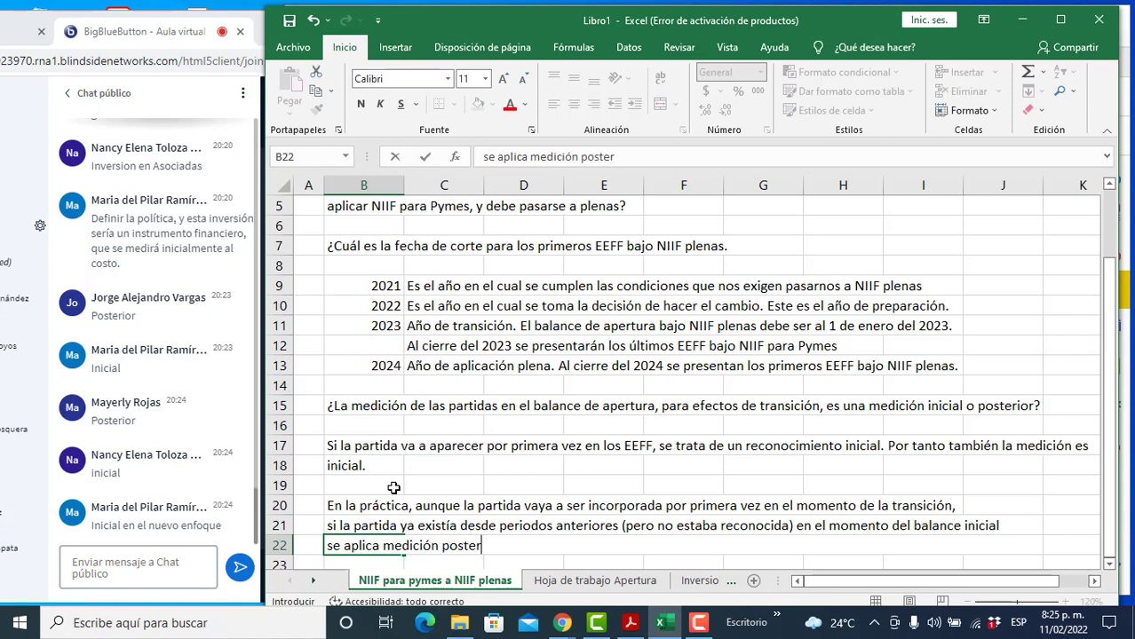
key(Return)
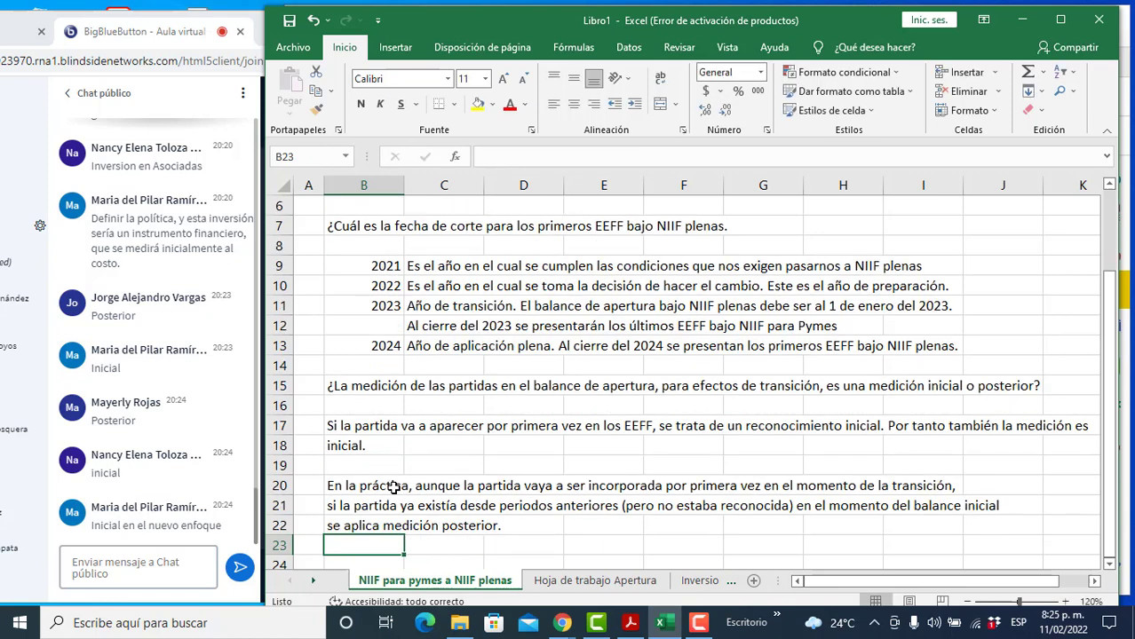
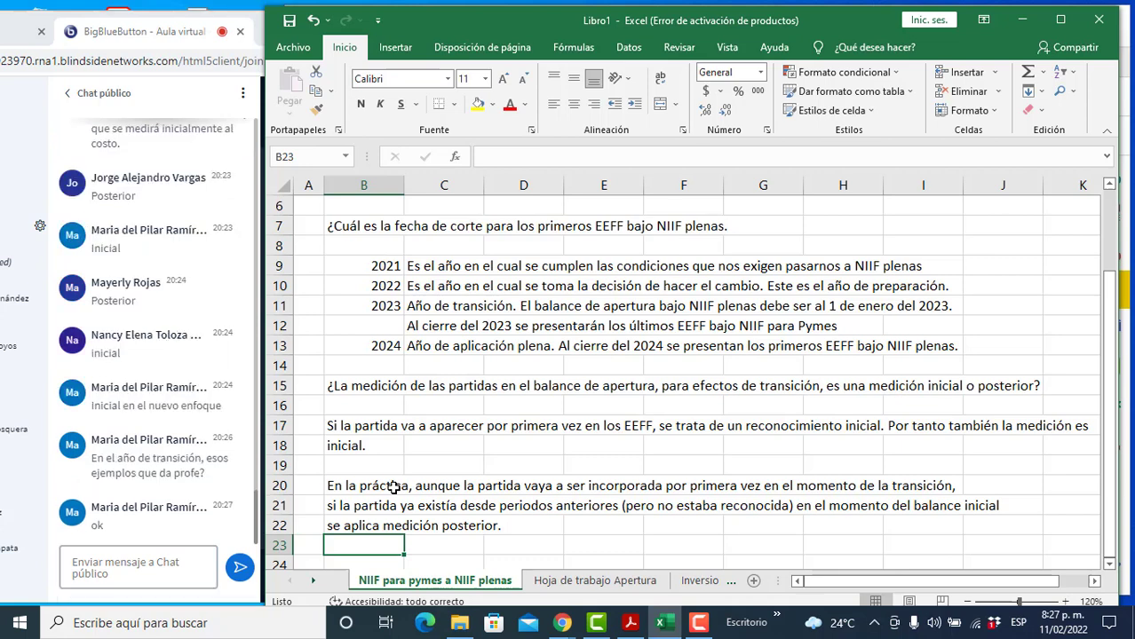
Step: Open the Inversiones sheet and select the empty cell B10 below the financial instrument note
click(700, 581)
click(383, 406)
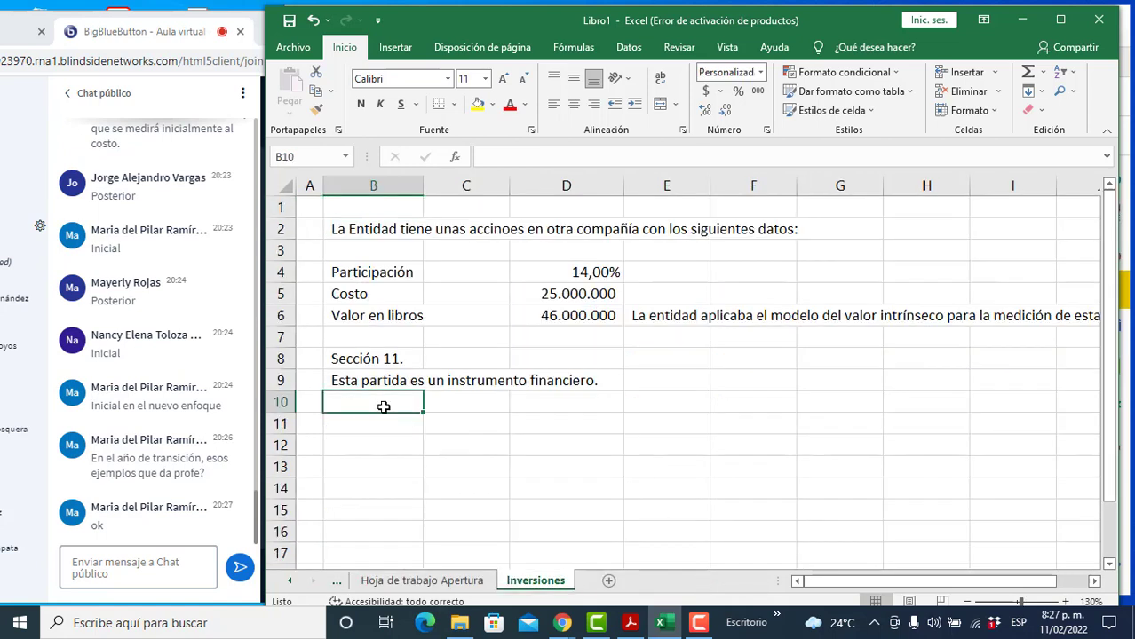
Step: Switch to the IFRS for SMEs PDF, read paragraph 11.14 through the share investment rules in (c), and return to the Excel workbook
key(alt+Tab)
key(Tab)
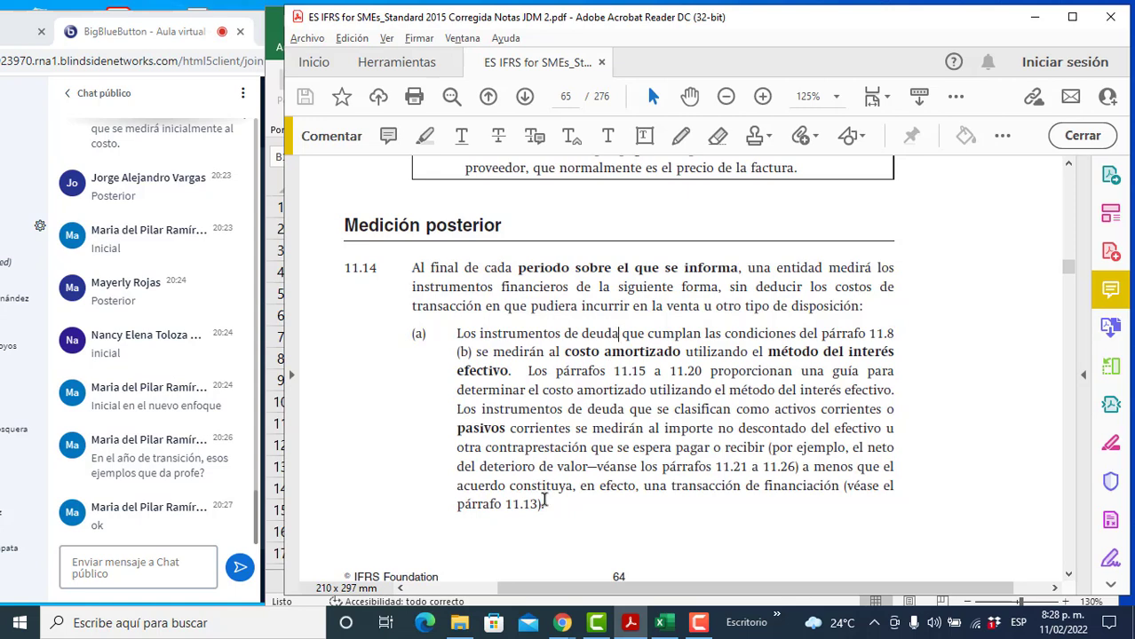
scroll(541, 498, down, 4)
scroll(544, 499, down, 7)
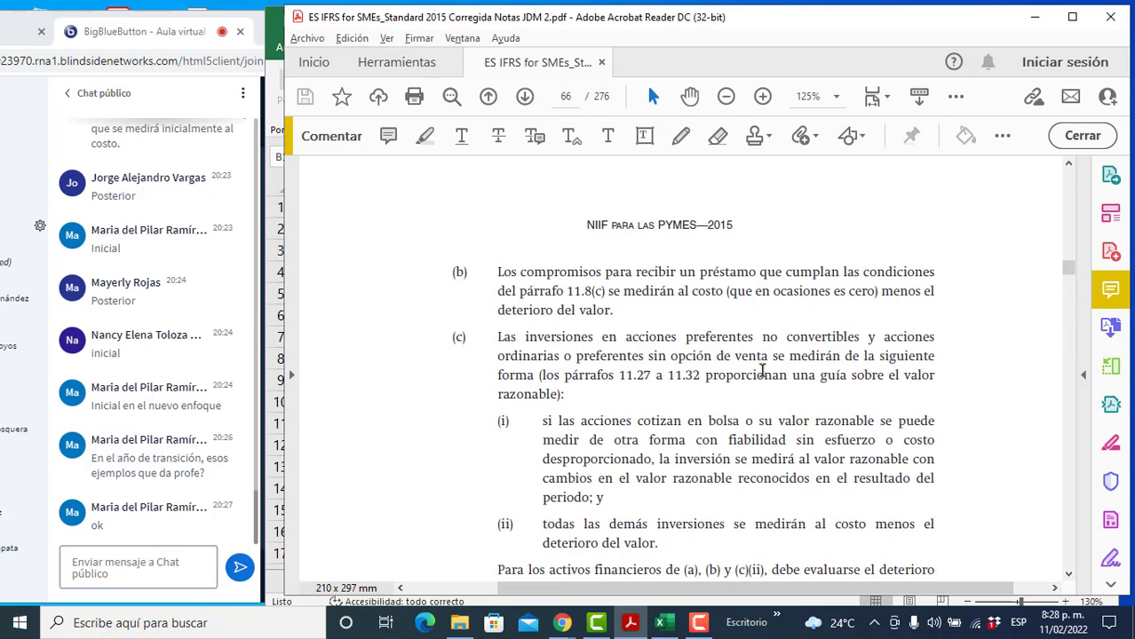
scroll(762, 370, down, 1)
scroll(762, 371, down, 3)
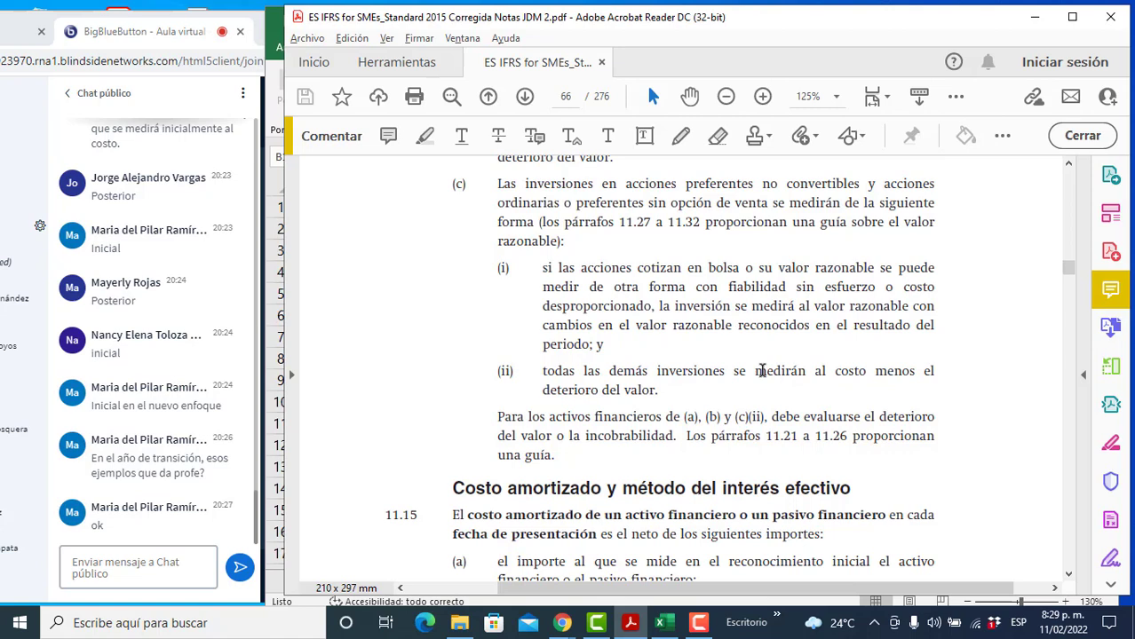
key(alt+Tab)
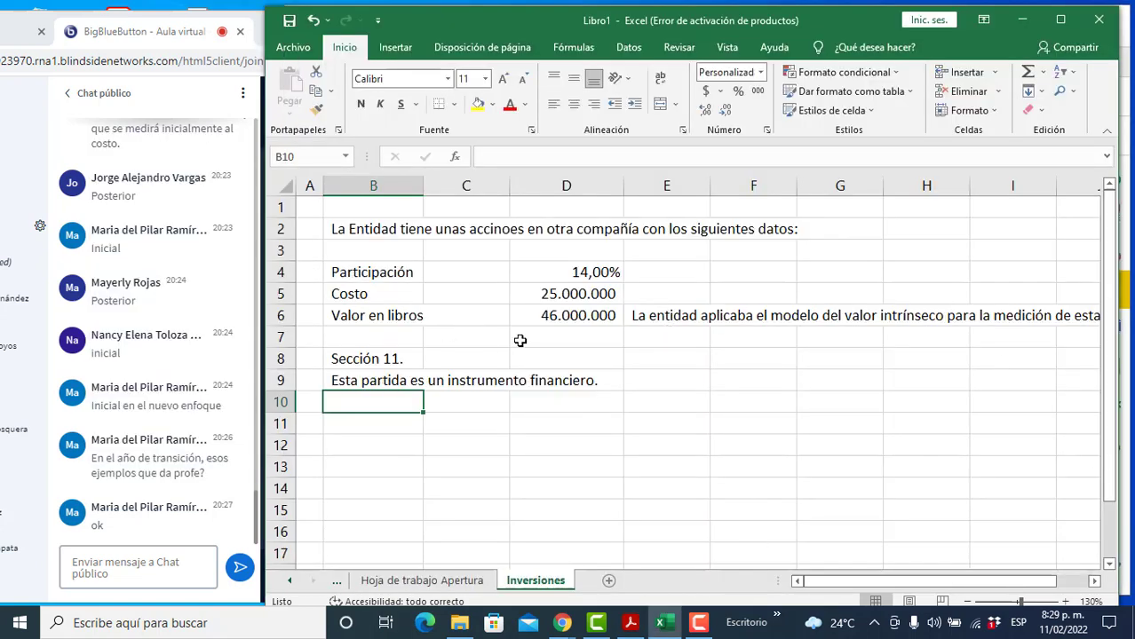
Step: Correct the misspelled word in the B2 case statement to "acciones"
click(398, 354)
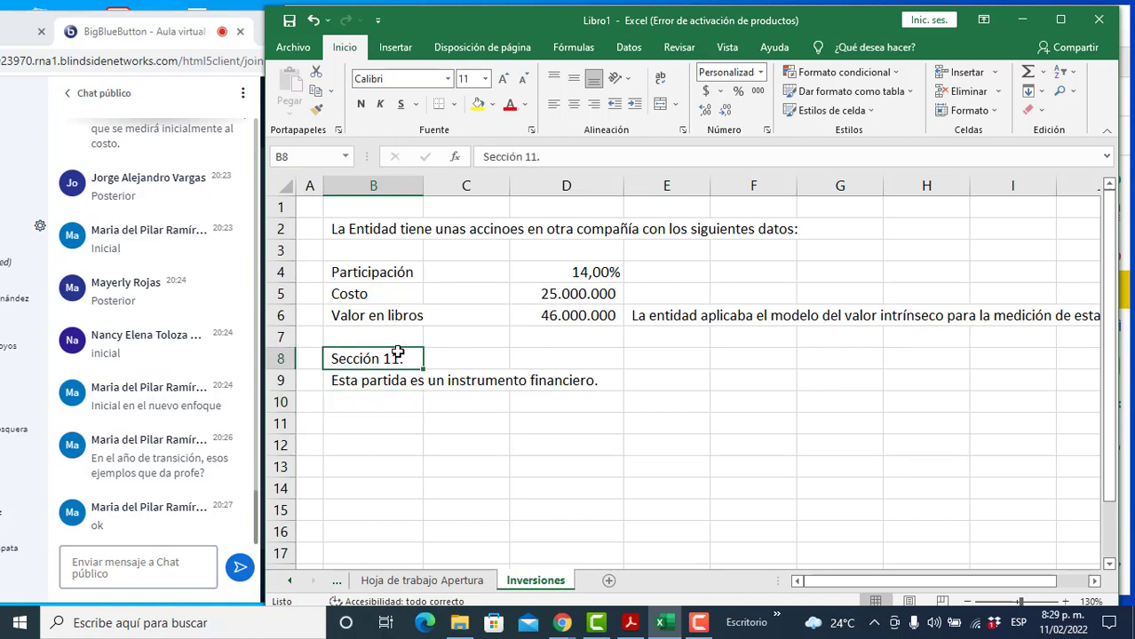
key(Up)
key(Up)
key(Up)
key(Up)
key(Up)
key(Up)
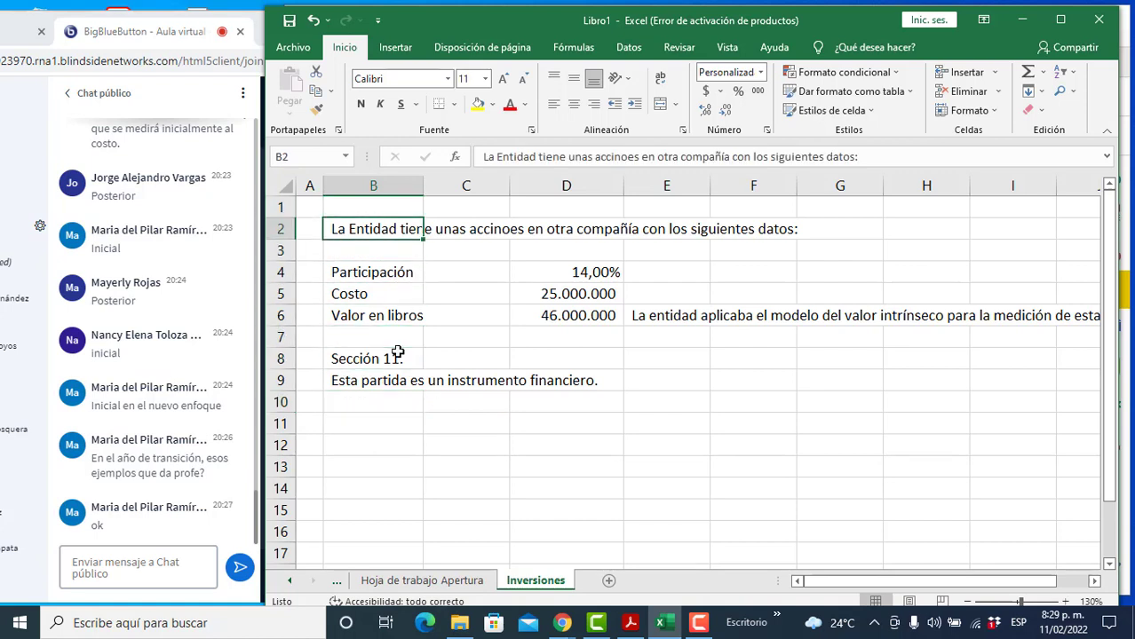
key(F2)
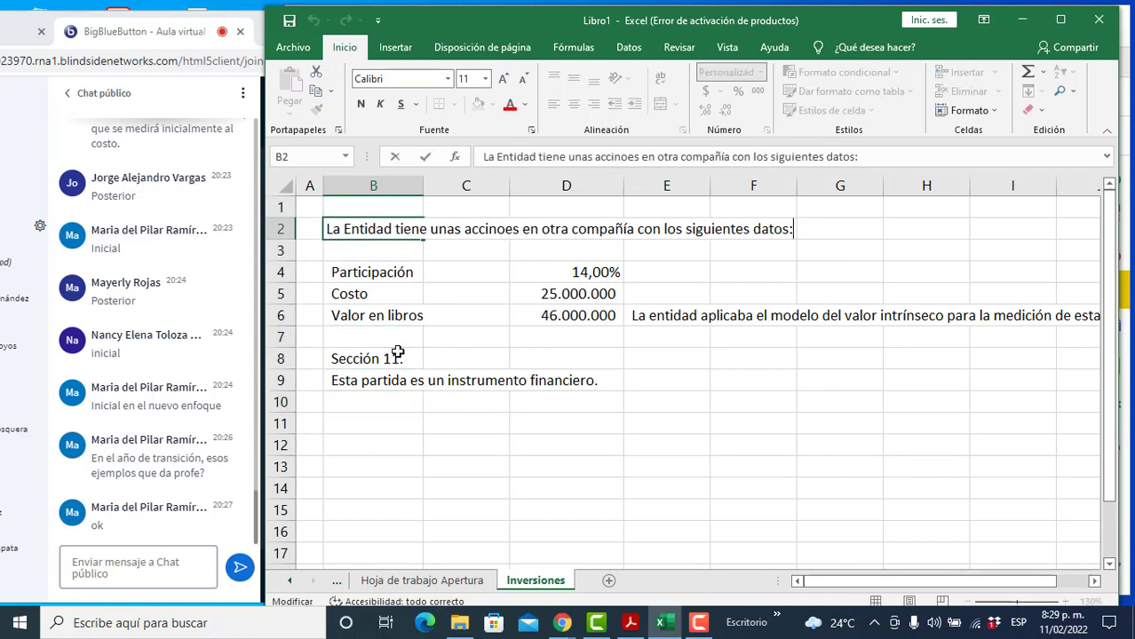
key(Left)
key(Left)
key(Left)
key(Left)
key(Left)
key(Left)
key(Left)
key(Left)
key(Left)
key(Left)
key(Left)
key(Left)
key(Left)
key(Left)
key(Left)
key(Left)
key(Left)
key(Left)
key(Left)
key(Left)
key(Left)
key(Left)
key(Left)
key(Left)
key(Left)
key(Left)
key(Left)
key(Left)
key(Left)
key(Left)
key(Left)
key(Left)
key(Left)
text(o)
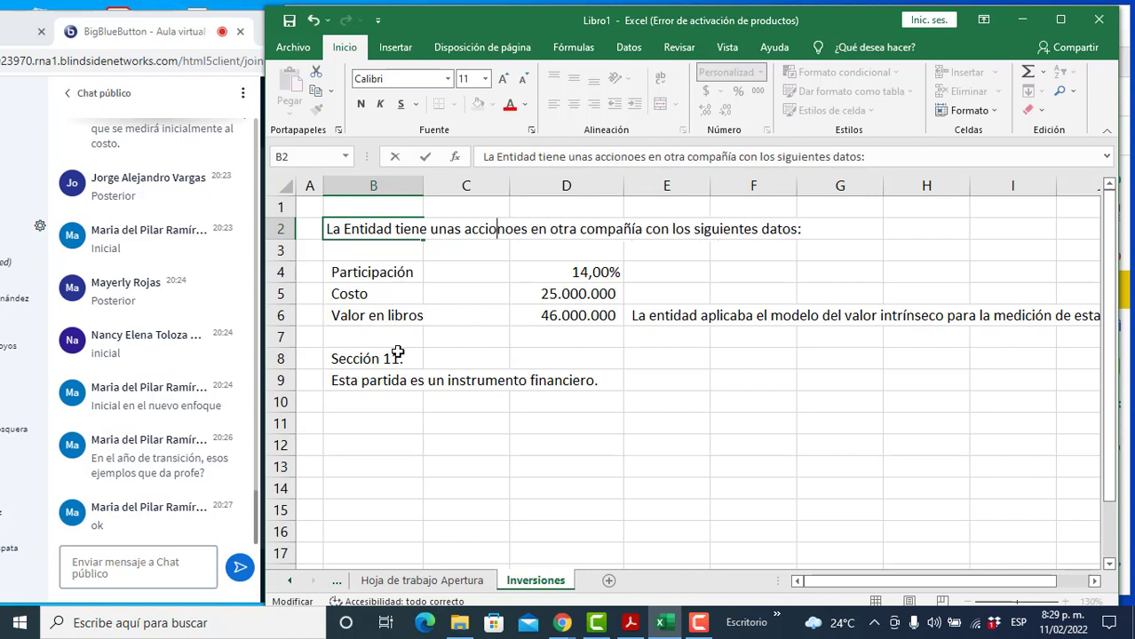
key(Right)
key(Delete)
Step: Insert "(no cotizada)" after "compañía" in the B2 case statement
key(Right)
key(Right)
key(Right)
key(Right)
key(Right)
key(Right)
key(Right)
key(Right)
key(Right)
key(Right)
key(Right)
key(Right)
key(Right)
key(Right)
key(Right)
key(Right)
key(Right)
key(Right)
key(Right)
key(Right)
key(Right)
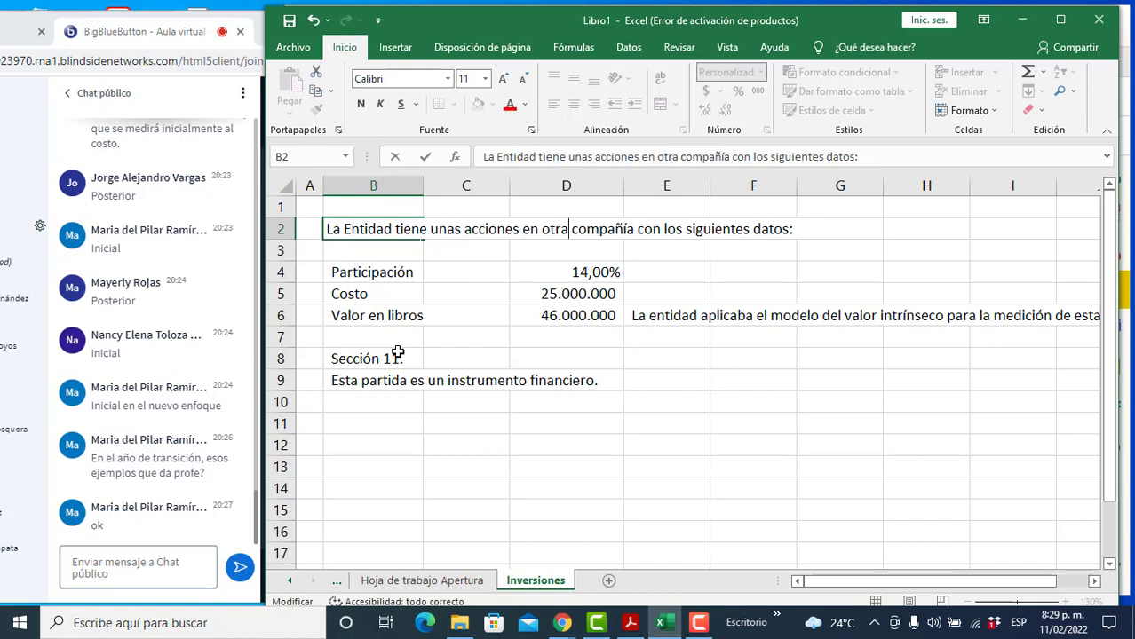
key(Left)
text((no cotiz)
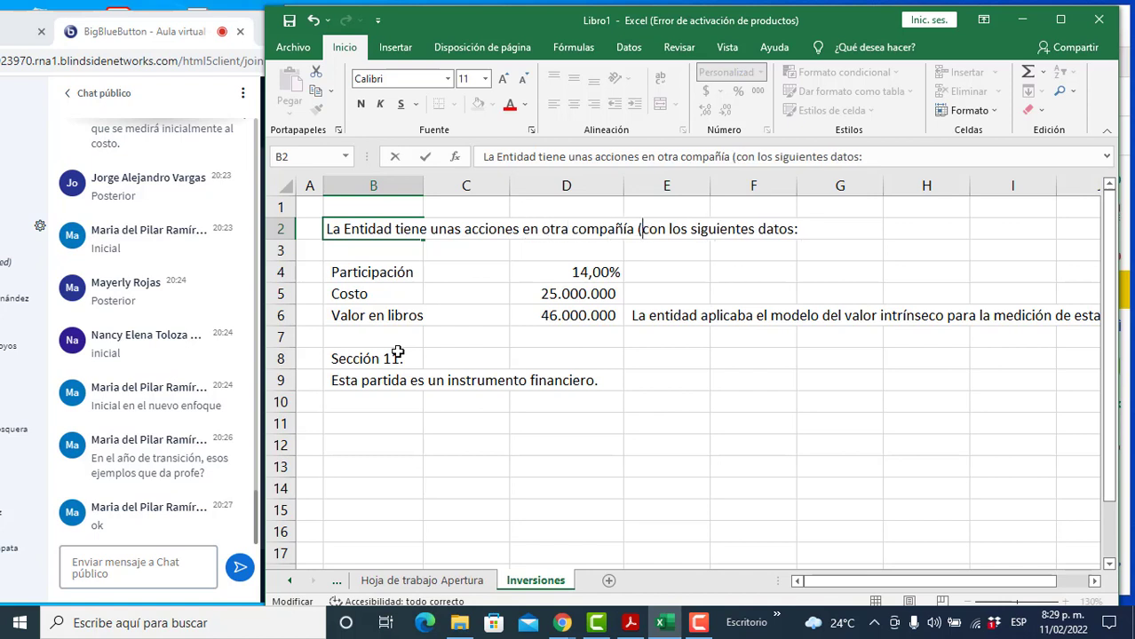
text(ada))
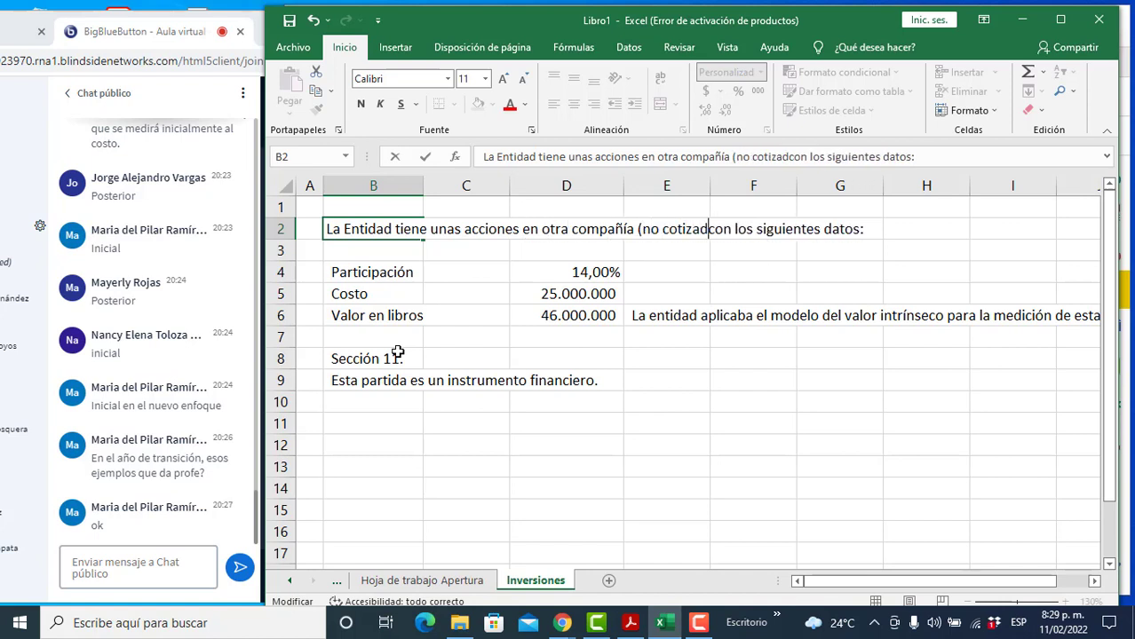
key(Return)
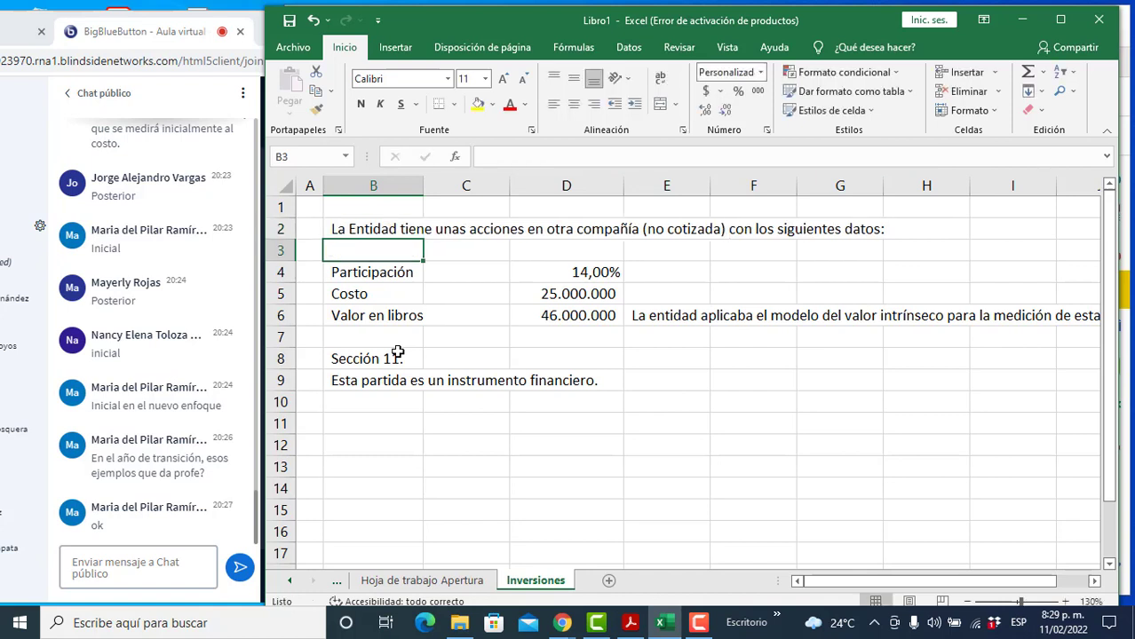
Step: Enter in B10 "Según el párrafo 11.14.c)ii, estas acciones deben medirse al costo.", consulting the IFRS for SMEs PDF for the paragraph reference
key(Left)
key(Down)
key(Down)
key(Down)
key(Down)
key(Down)
key(Down)
key(Down)
key(Down)
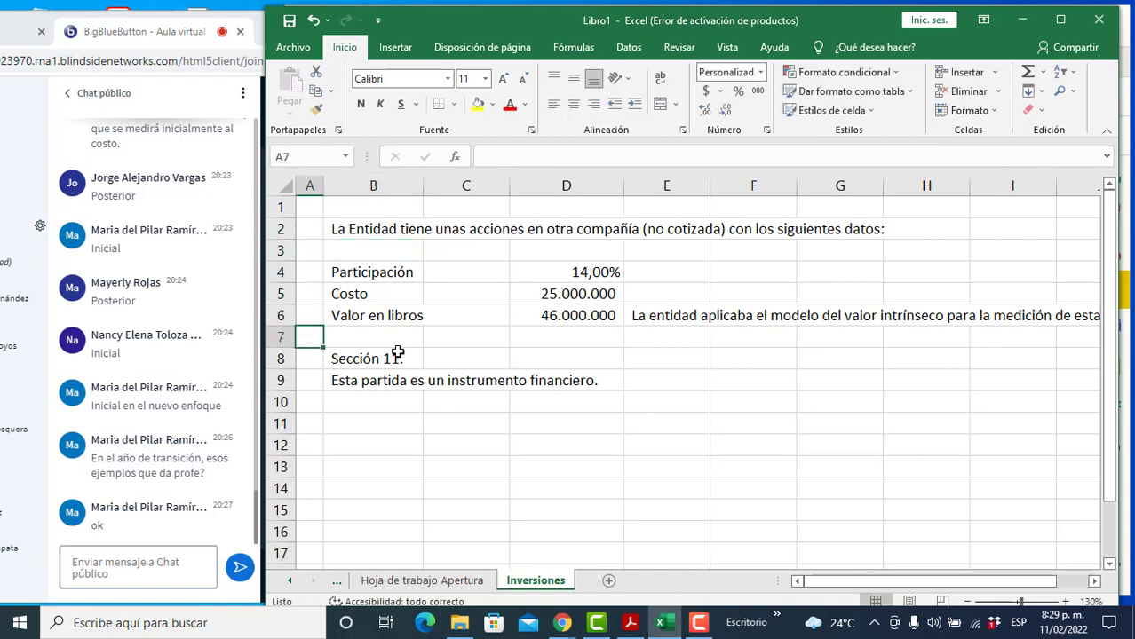
key(Up)
key(Right)
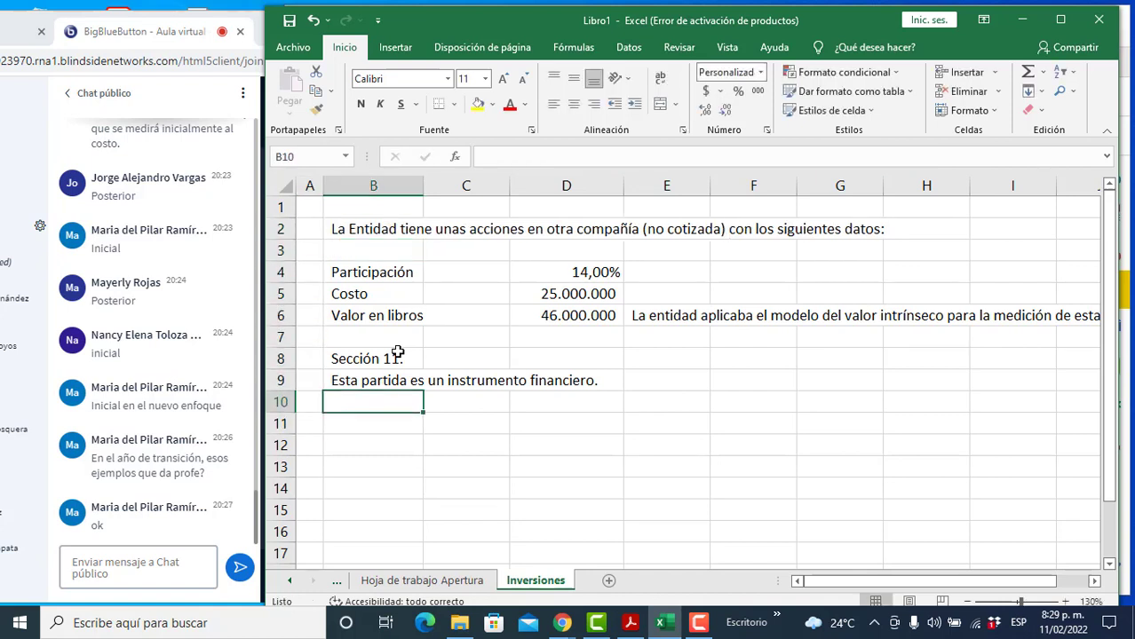
text(Según)
key(alt+Tab)
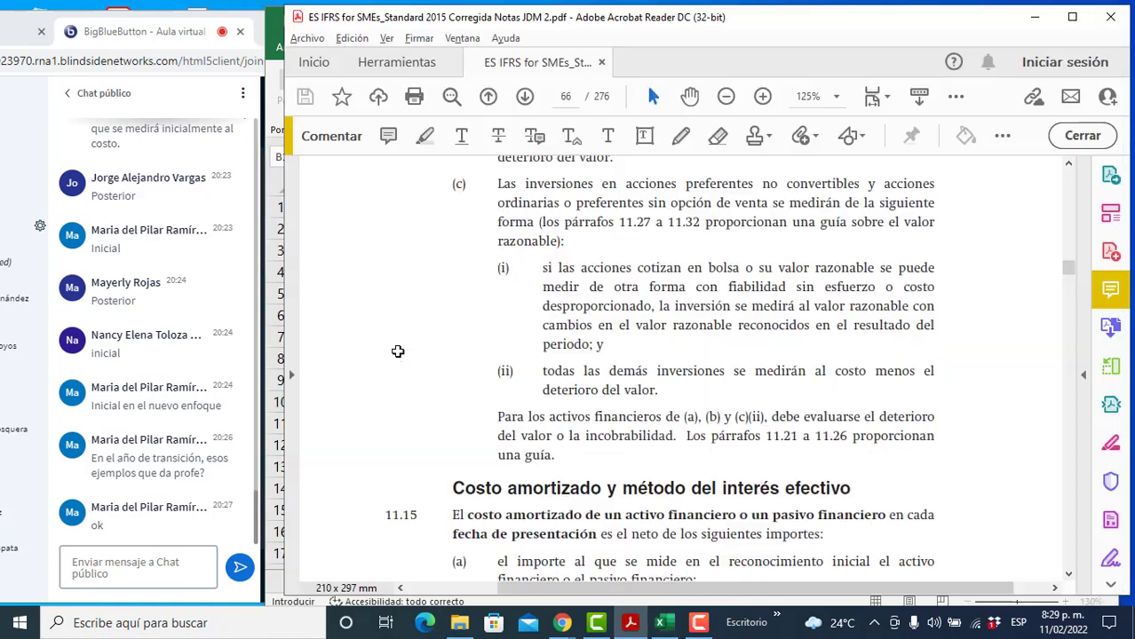
scroll(398, 352, up, 2)
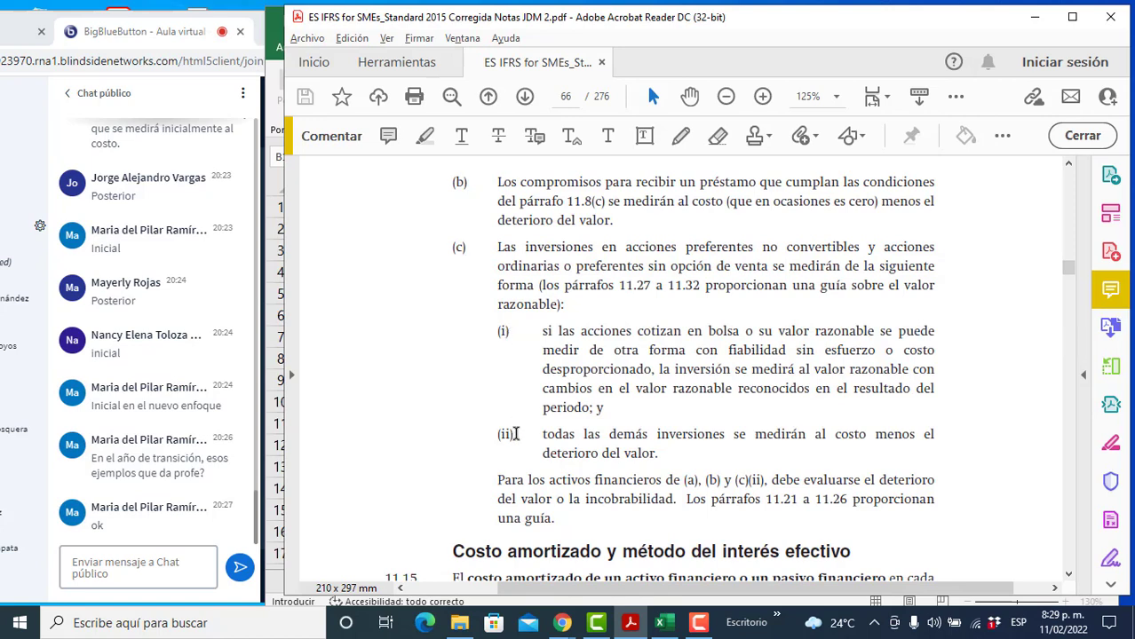
key(alt+Tab)
text(el párraf)
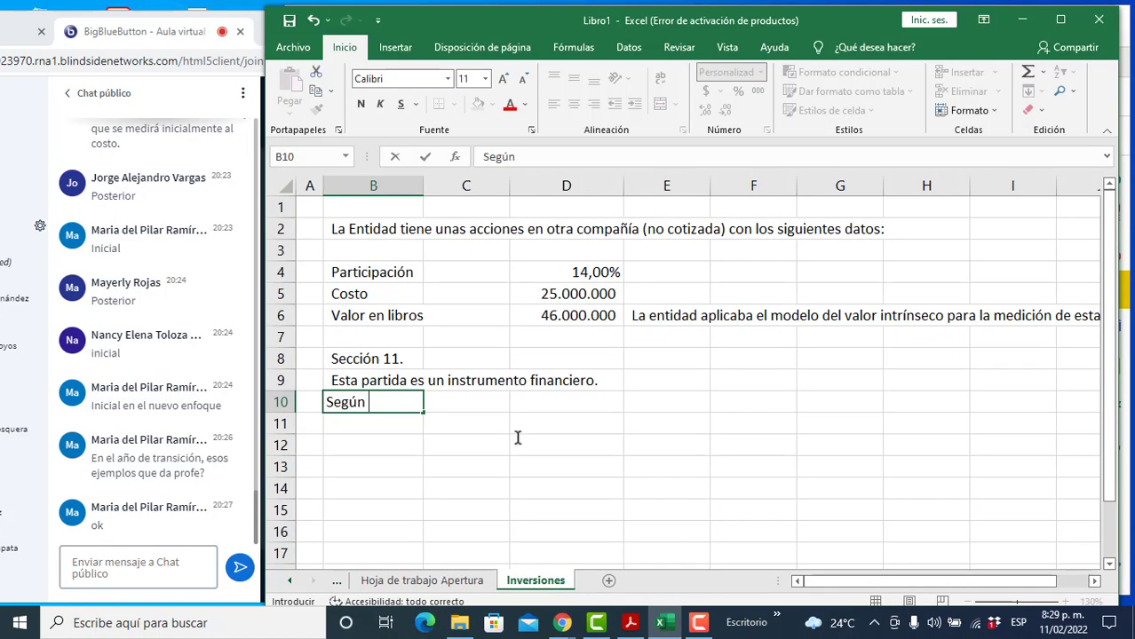
text(o 1)
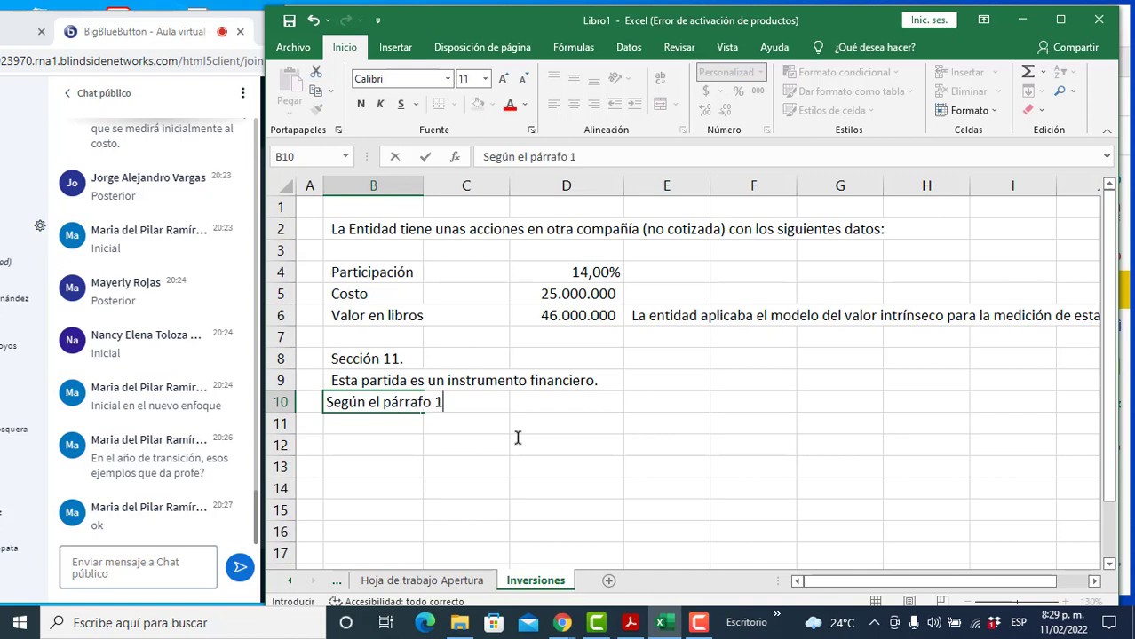
text(1.14.c)ii, estas ac)
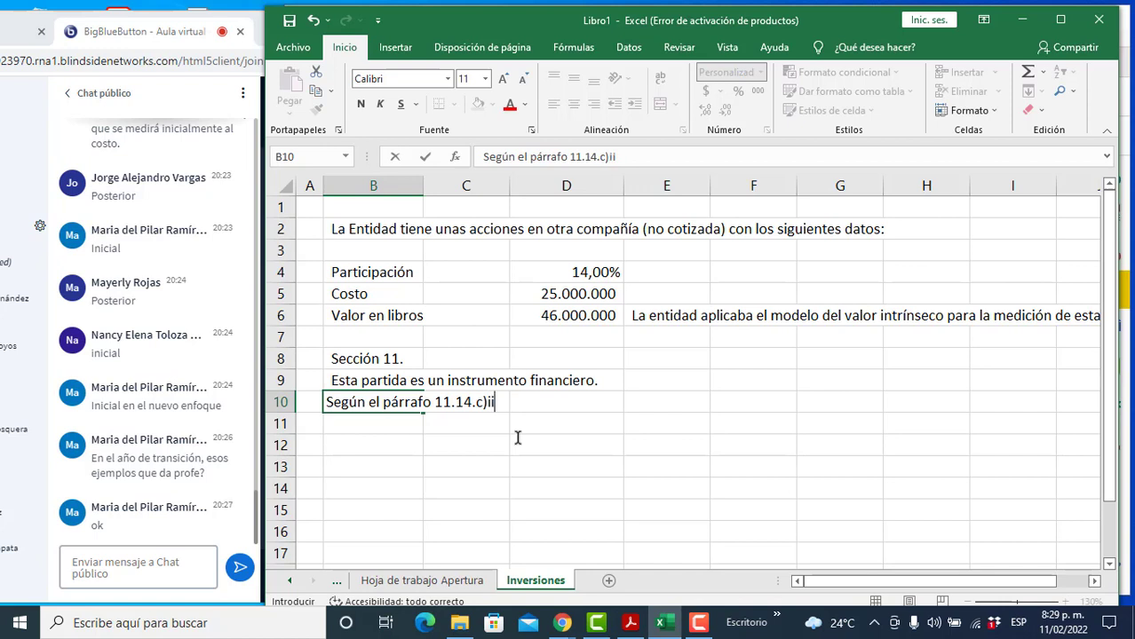
text(ciones)
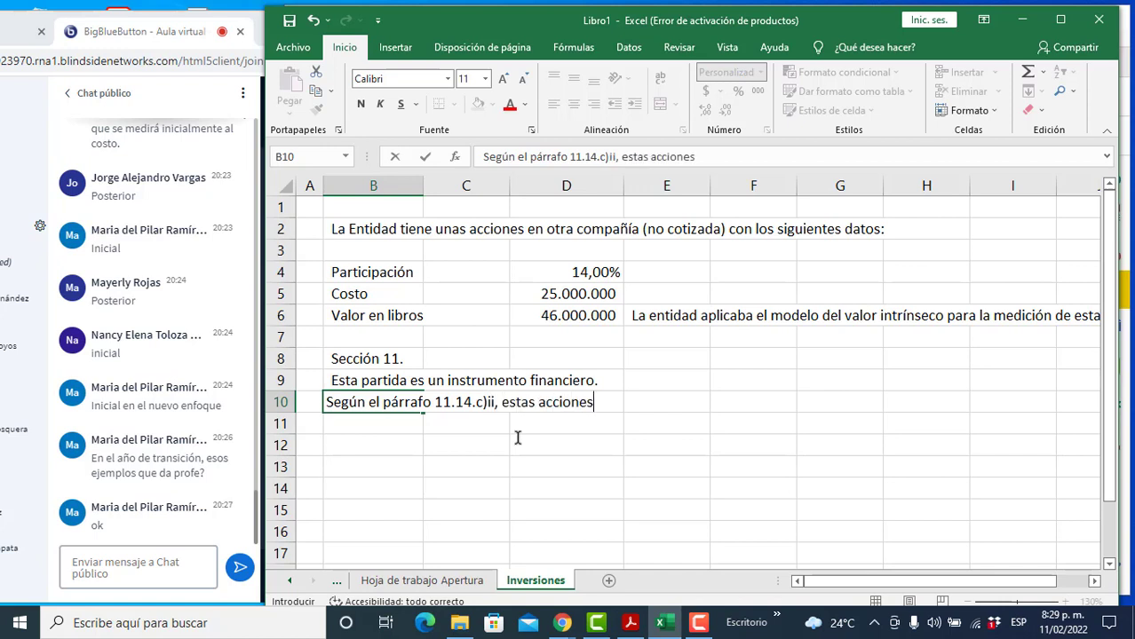
text( deben medirse )
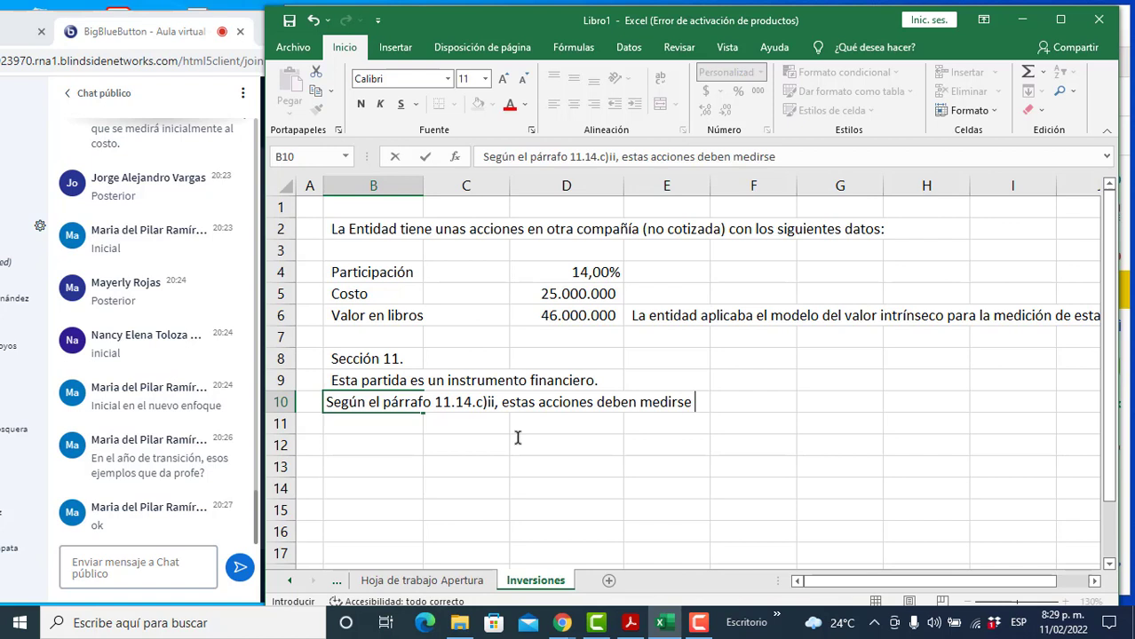
text(al costo.)
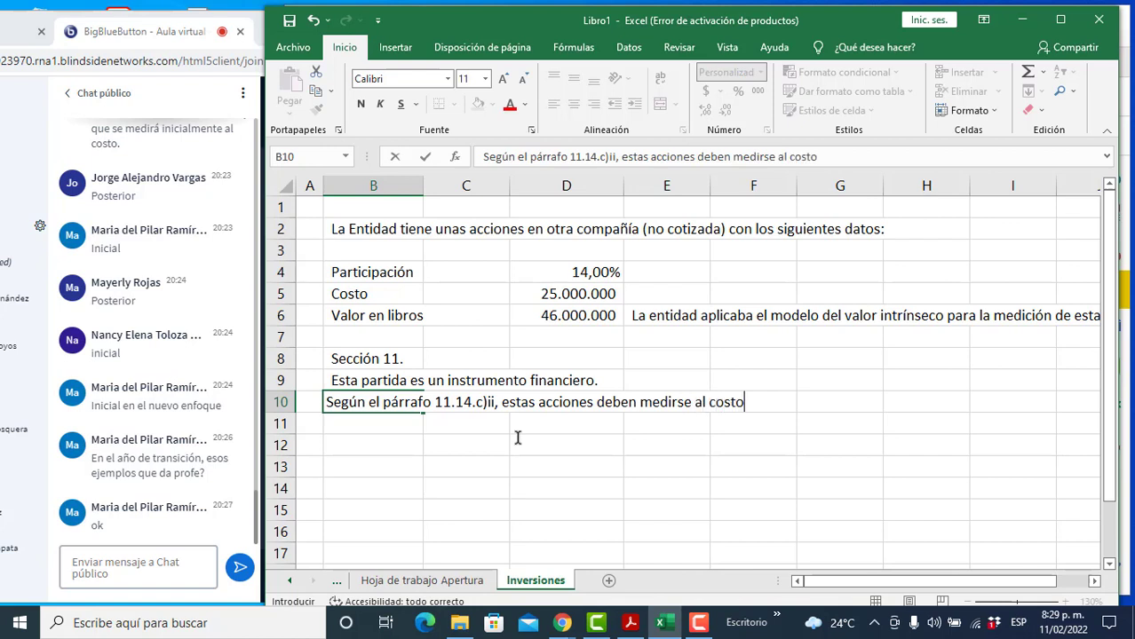
key(Return)
key(Return)
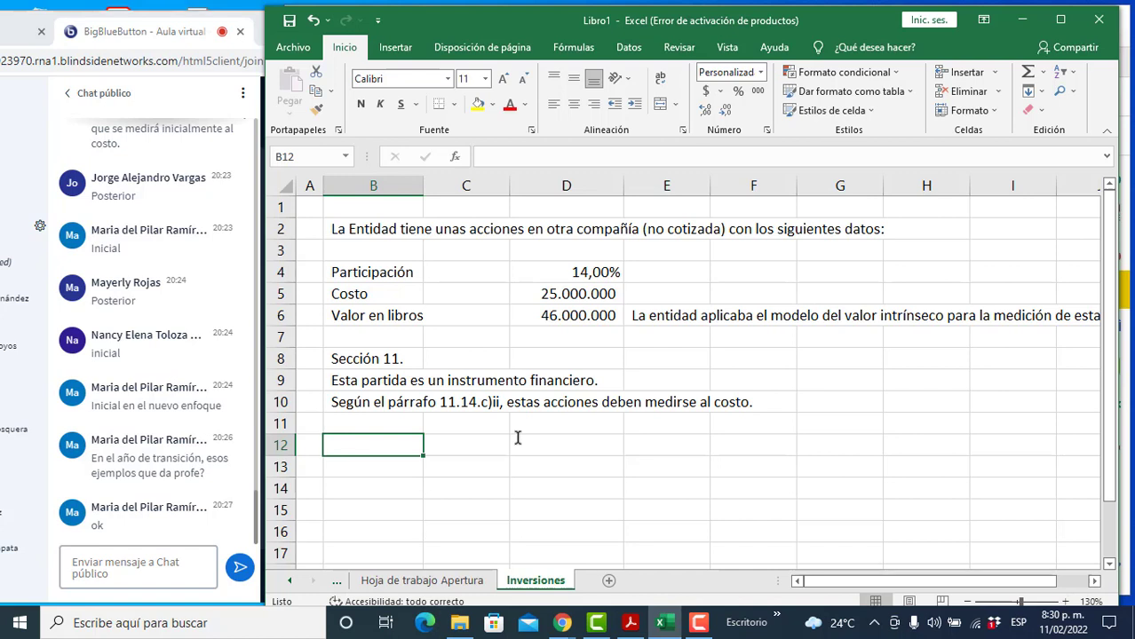
Step: Enter in B12 the heading "Contabilización del ajuste ene l valor de estas acciones"
text(Conta)
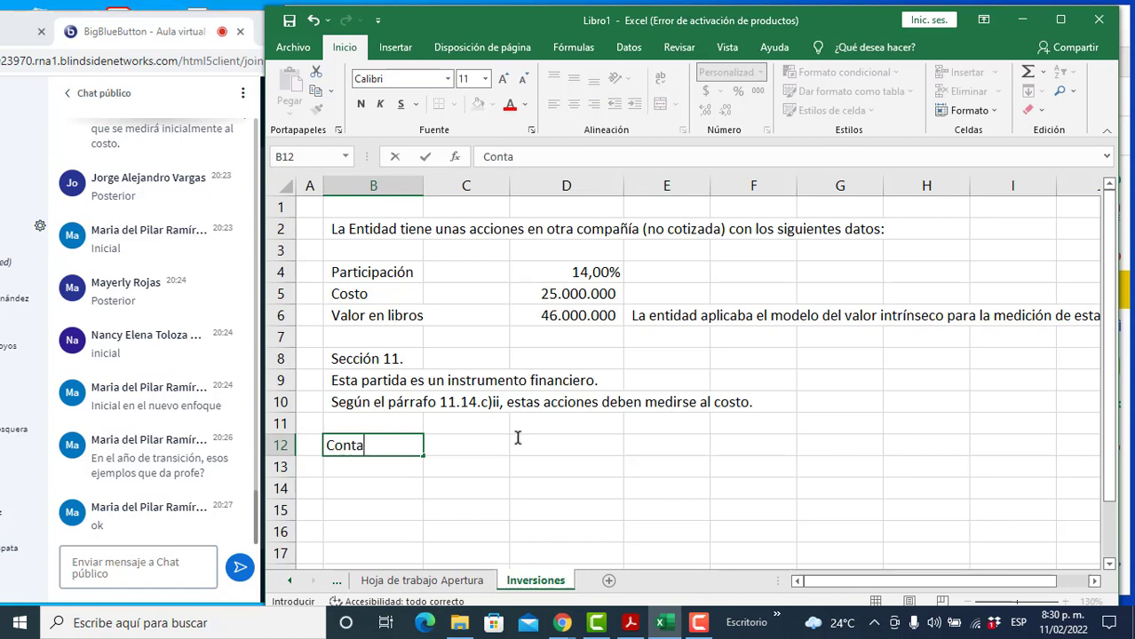
text(bilización del ajuste)
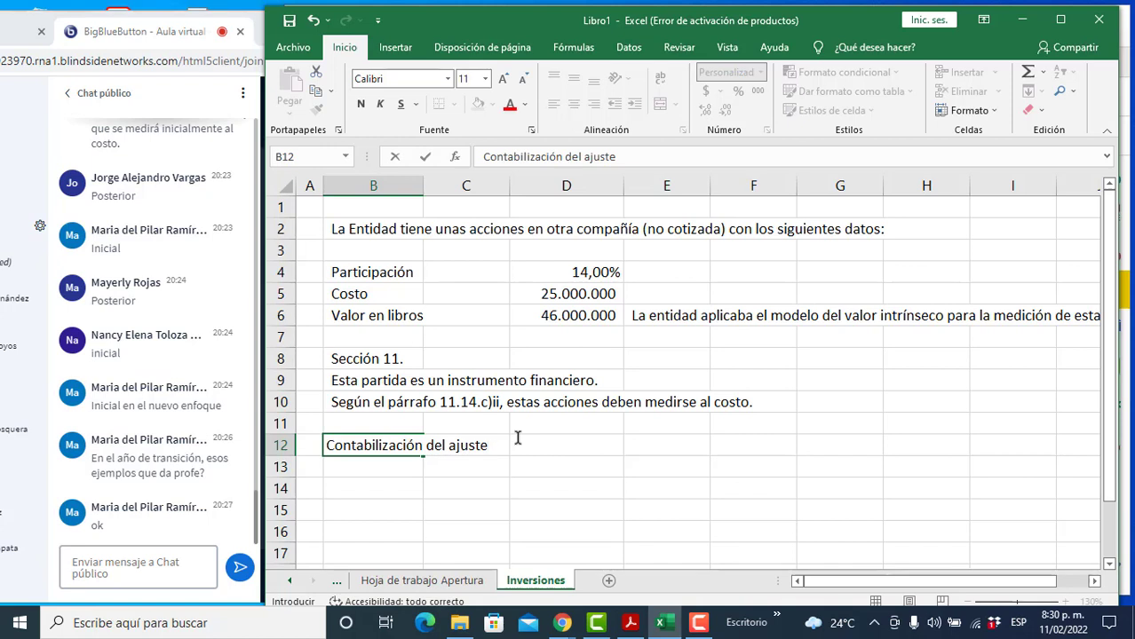
text(ene l valor)
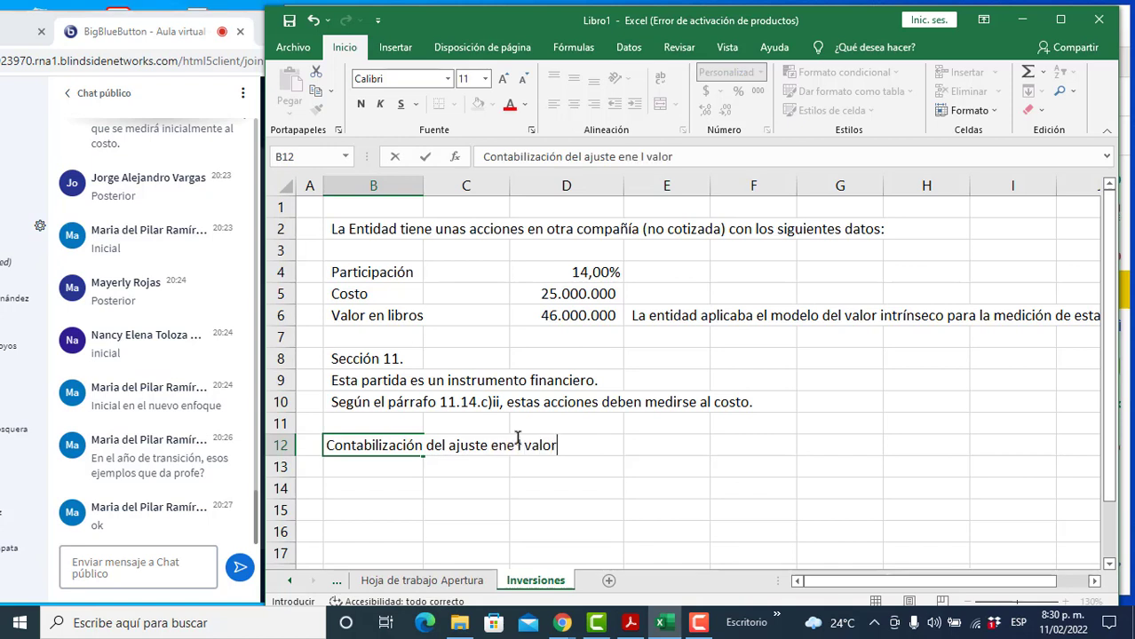
text( de estas acciones)
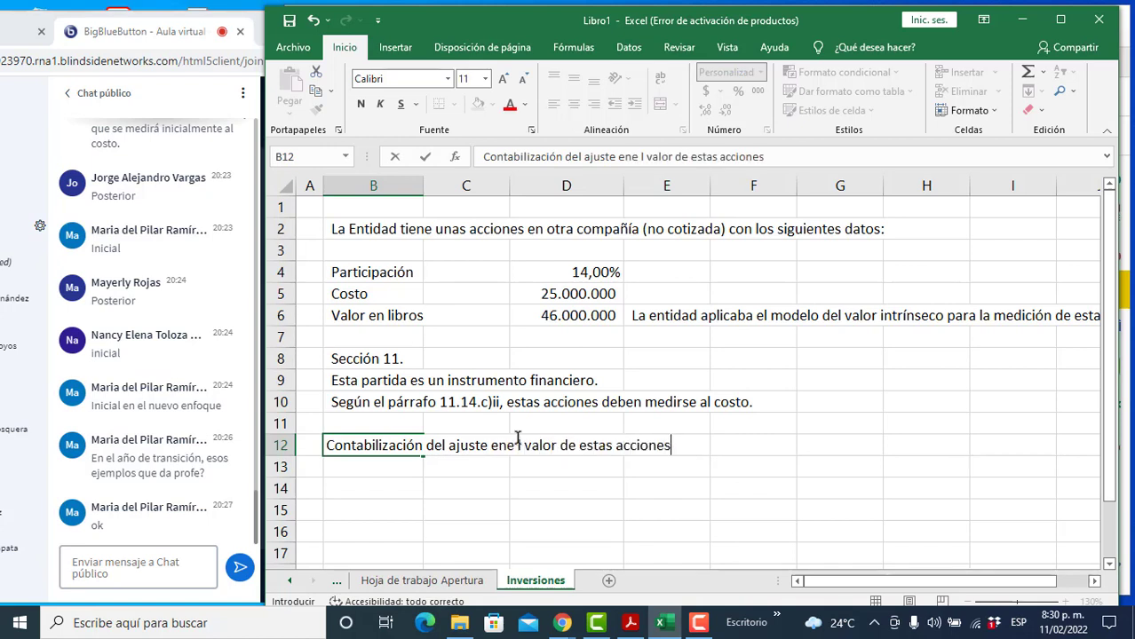
key(Return)
Step: Enter the headers "Cuenta" in B13, "Db" in D13 and "Cr" in E13, and make row 13 bold
text(Cuenta)
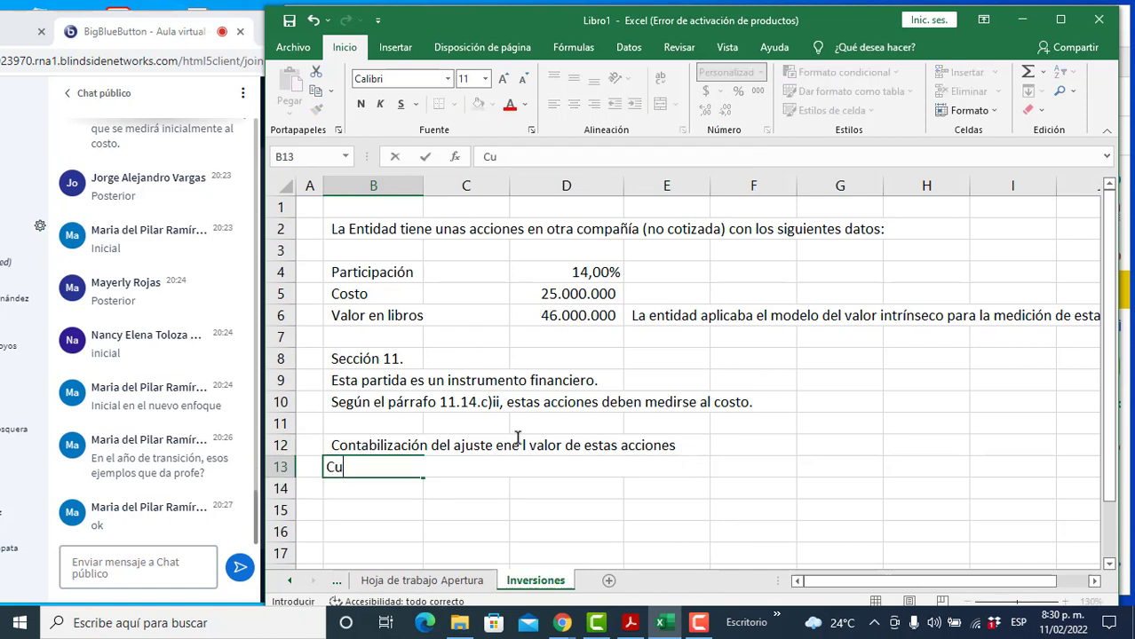
key(Tab)
key(Tab)
key(Tab)
key(shift+Tab)
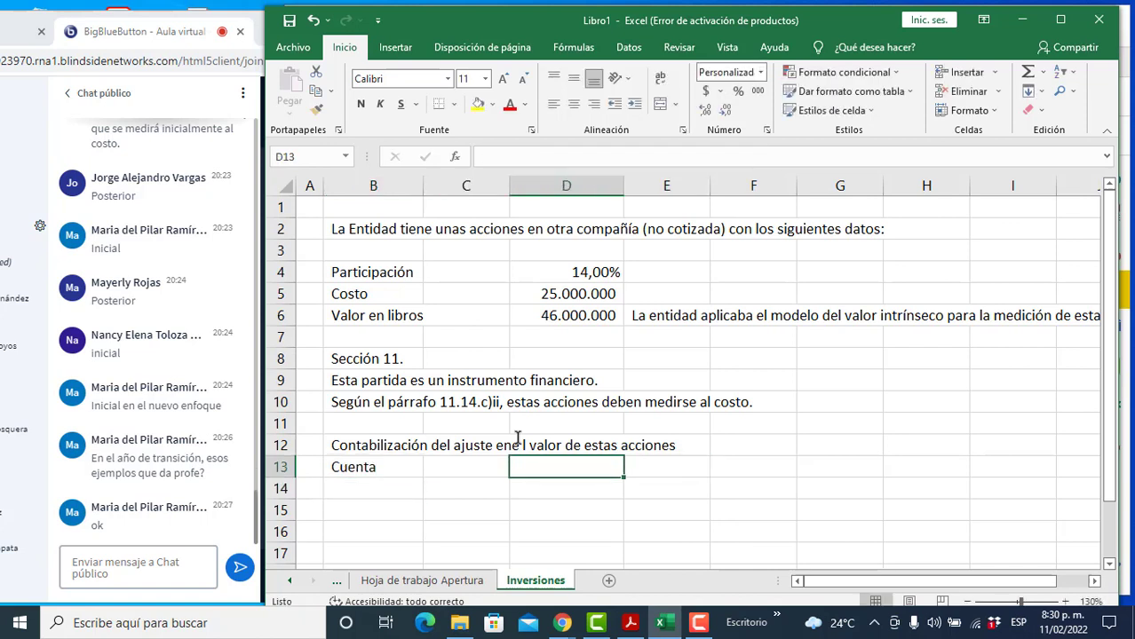
text(Db)
key(Tab)
text(C)
key(shift+space)
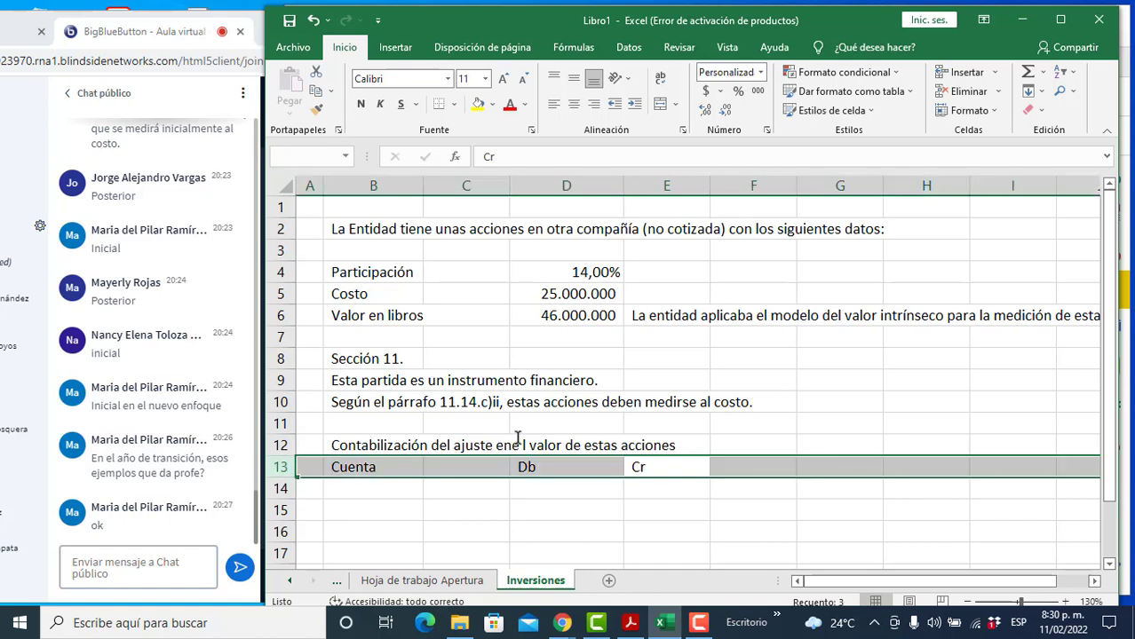
key(ctrl+n)
Step: Move the Db and Cr headers one column over to E13:F13
key(Right)
key(Left)
key(Left)
key(shift+Right)
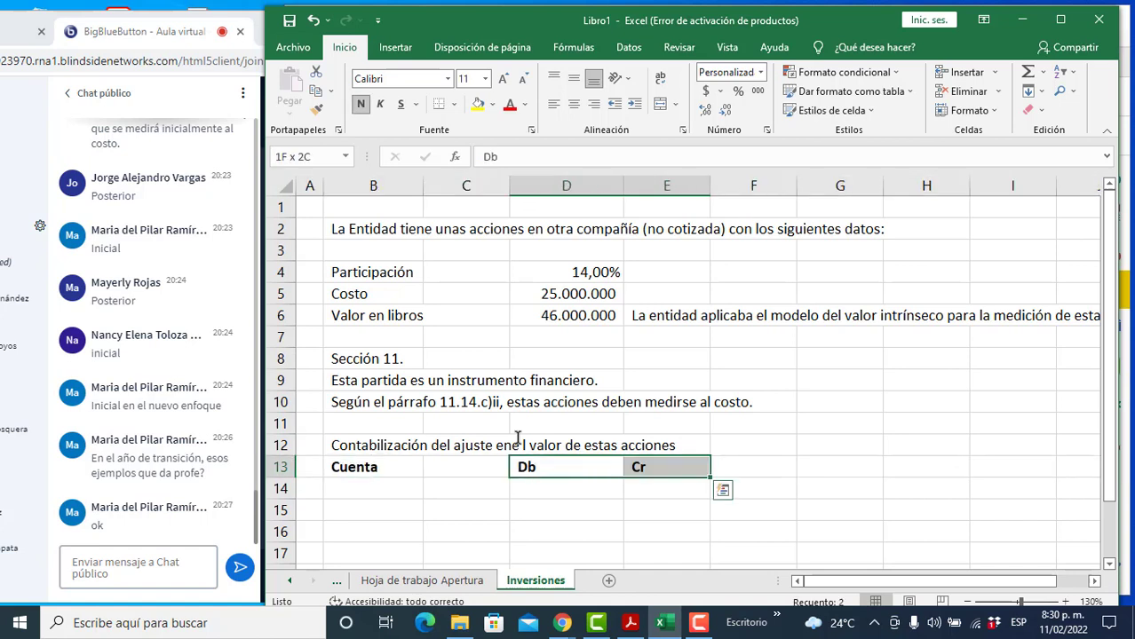
key(ctrl+c)
key(ctrl+v)
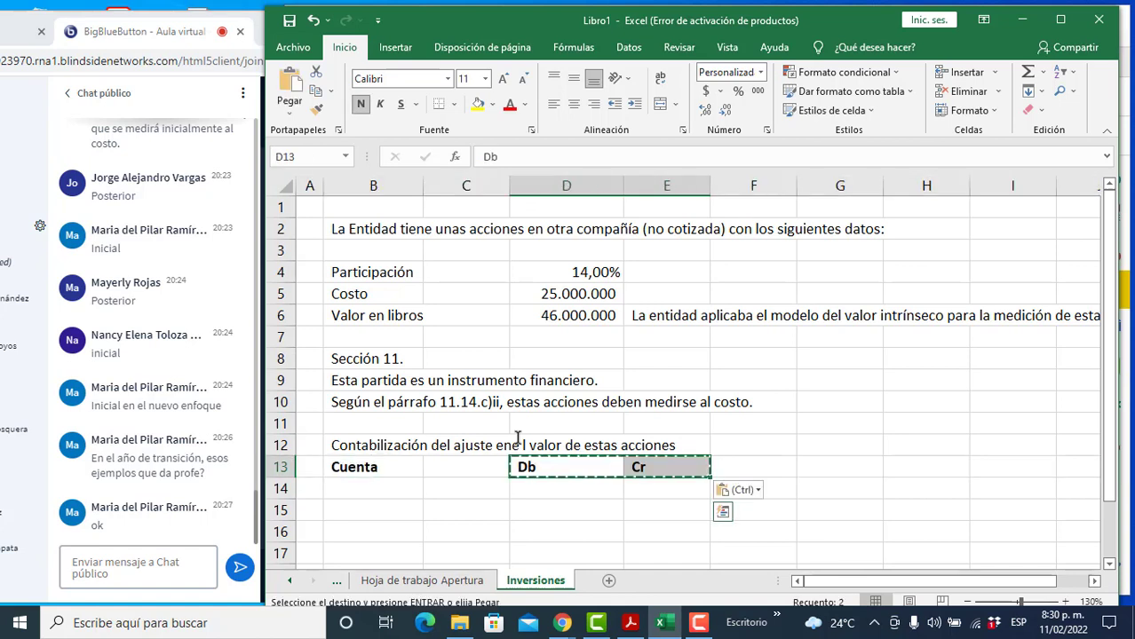
key(ctrl+x)
key(Right)
key(ctrl+v)
key(Left)
key(Left)
key(Left)
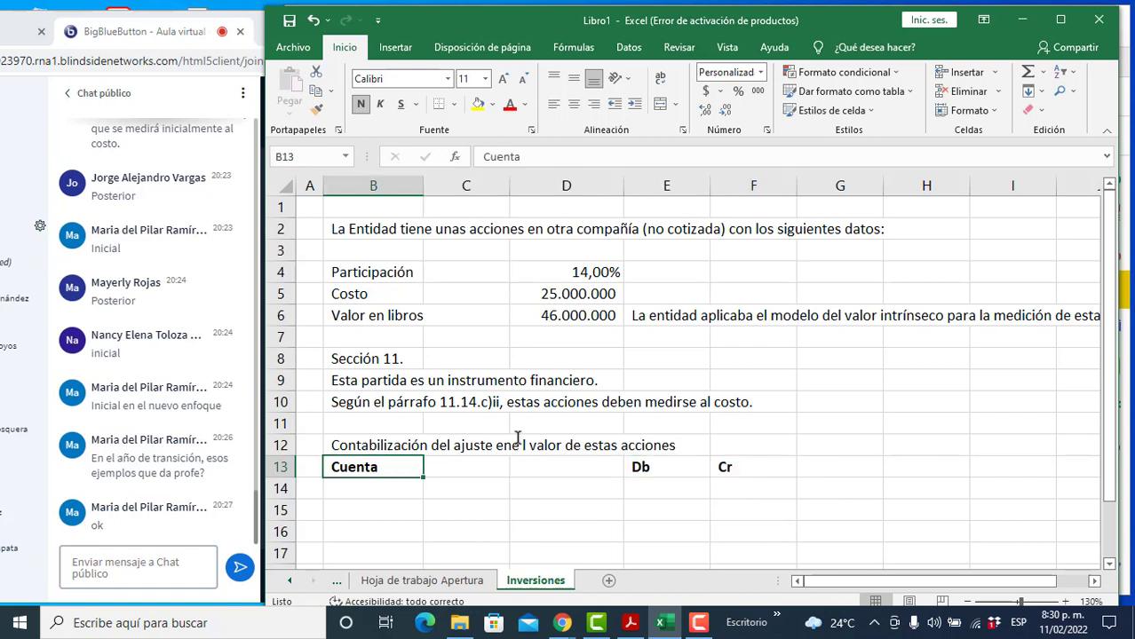
Step: Enter the account "Inversiones acciones (Inst financ)" in B14 and go to its Db cell, E14
key(Down)
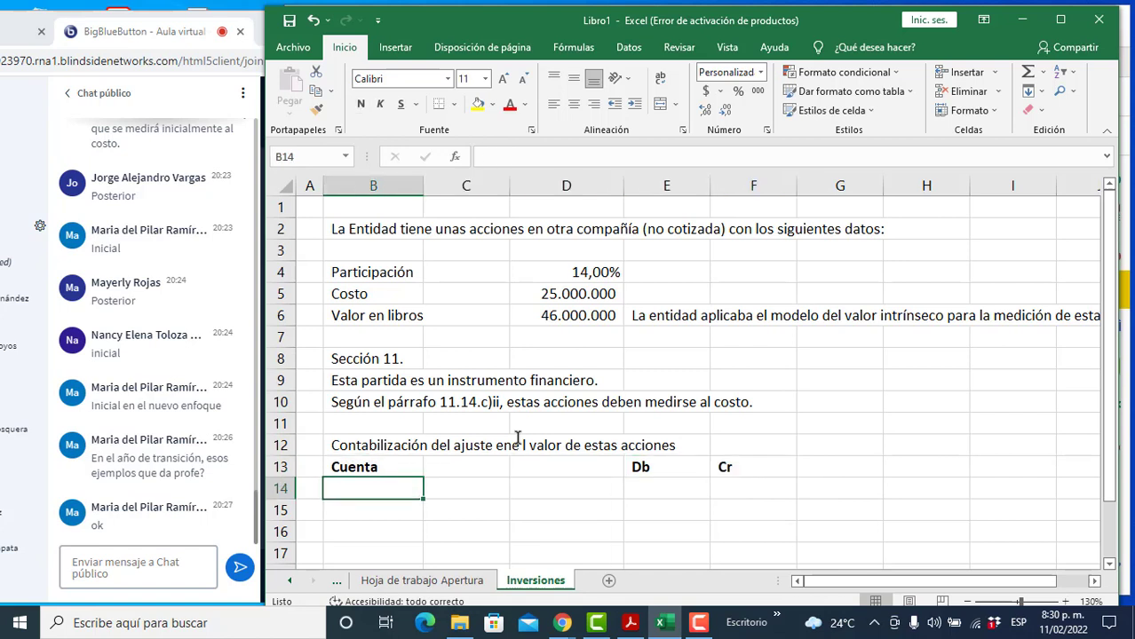
text(Inve)
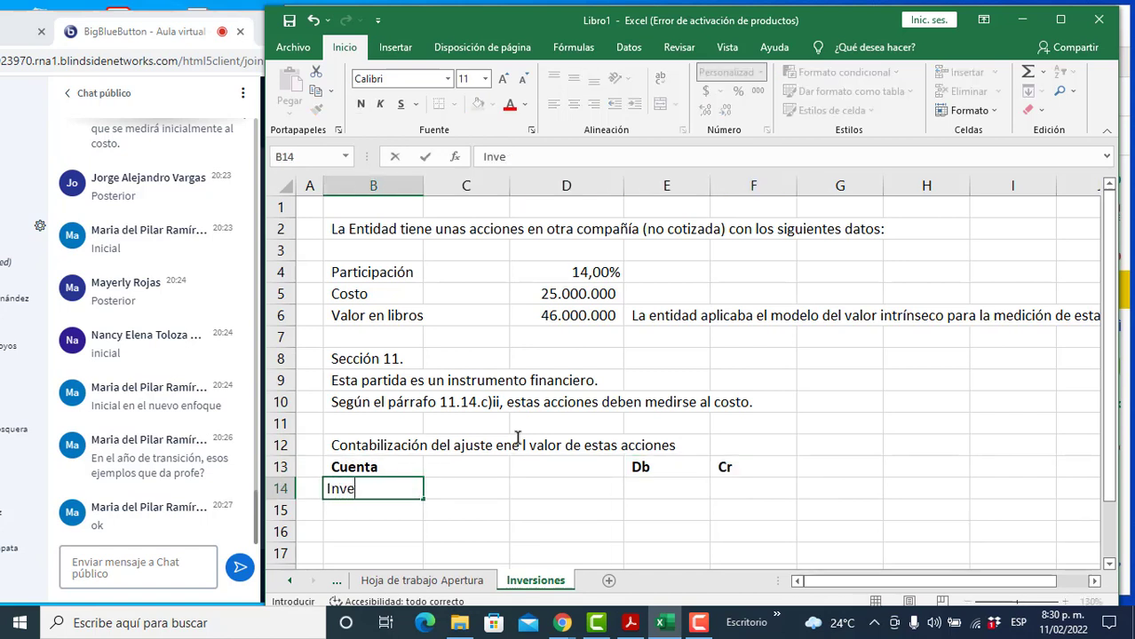
text(rsiones a)
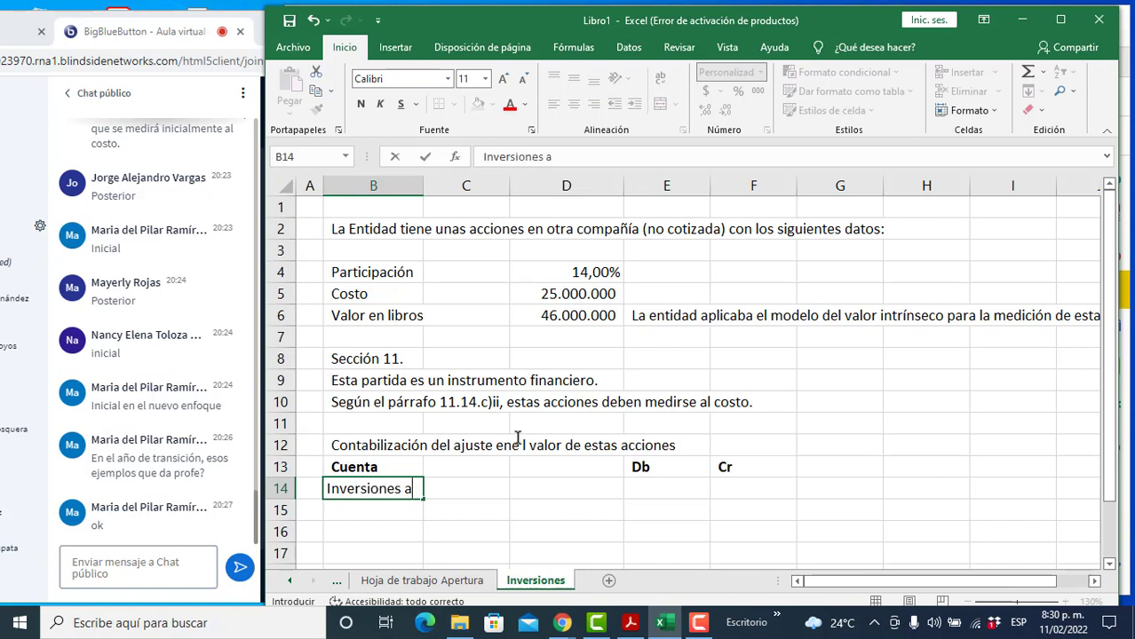
text(cciones ()
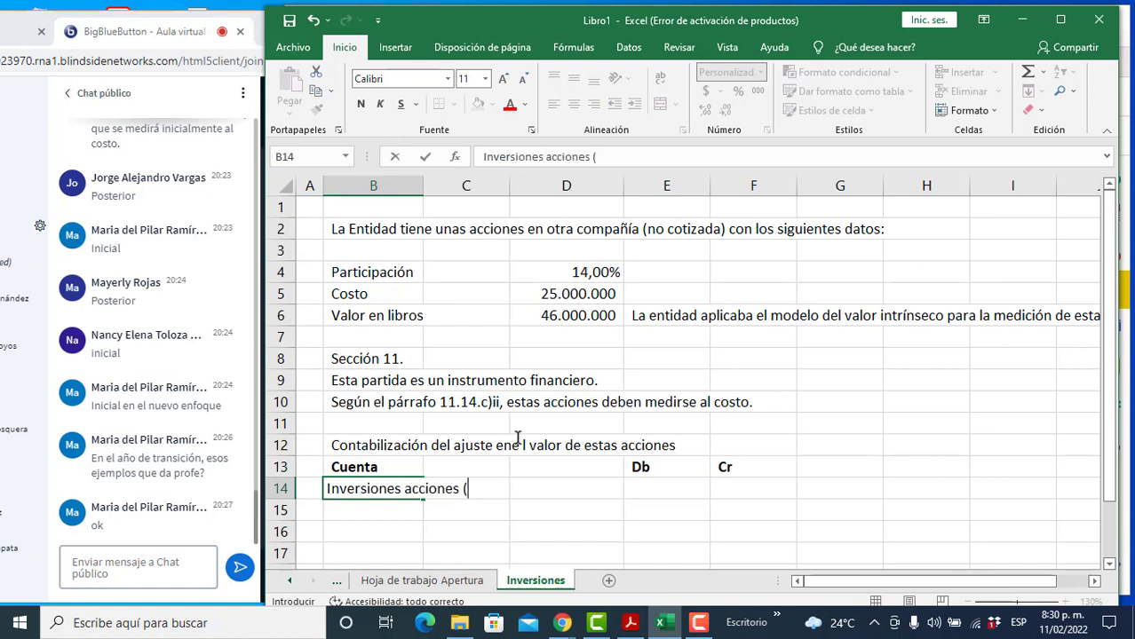
text(Inst fin)
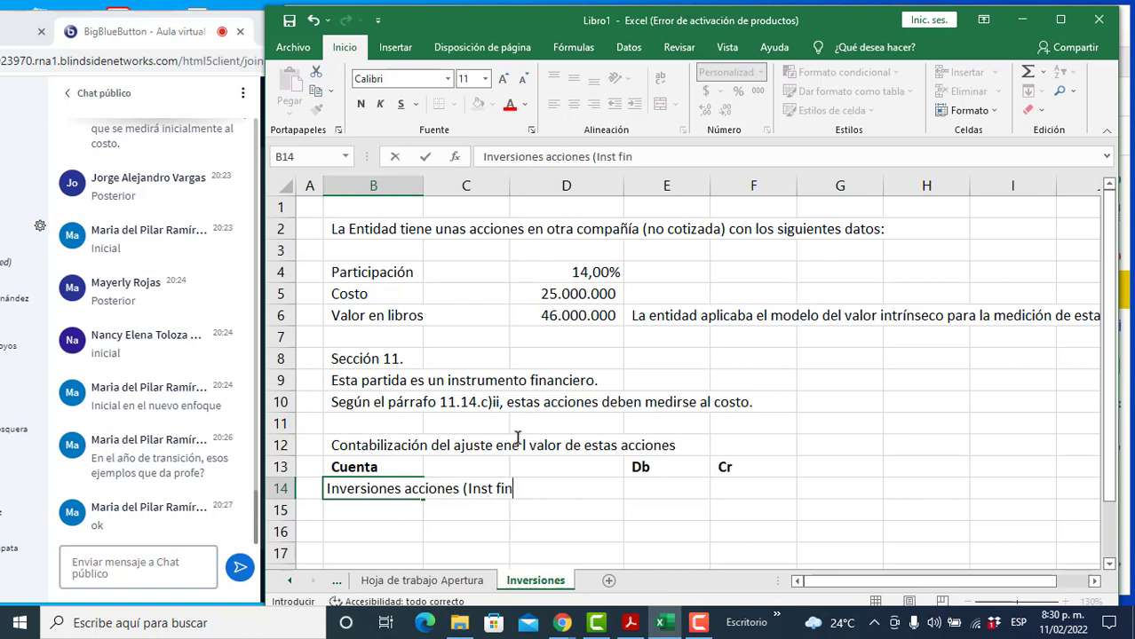
text(anc))
key(Tab)
key(Tab)
key(Tab)
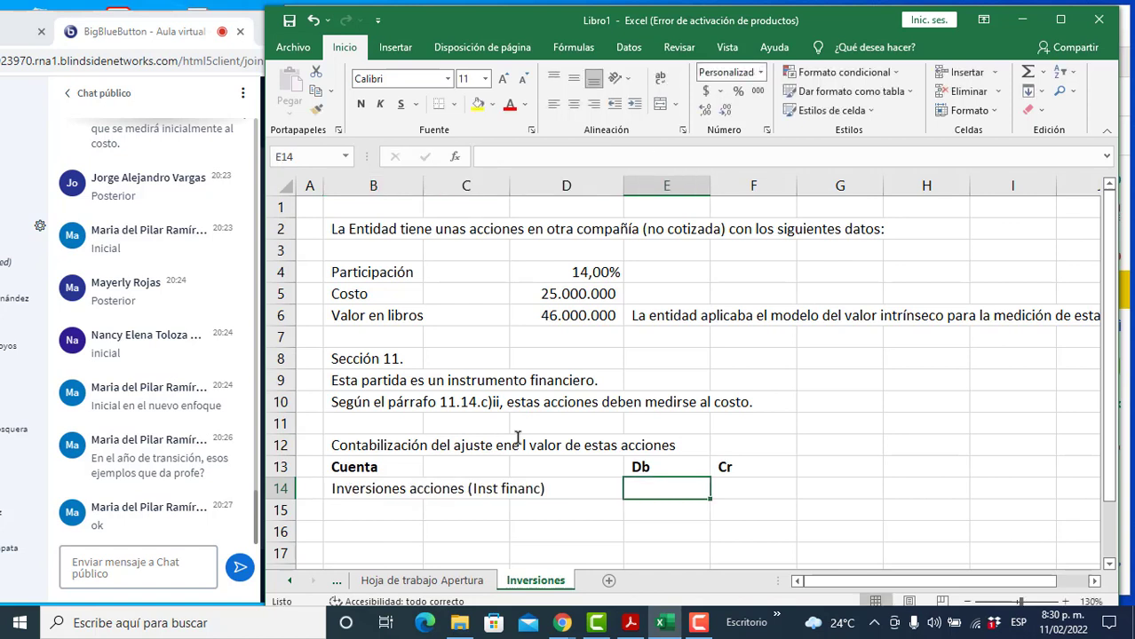
Step: Center the entry headers in row 13 and look over the book value and cost in D6 and D5
click(275, 467)
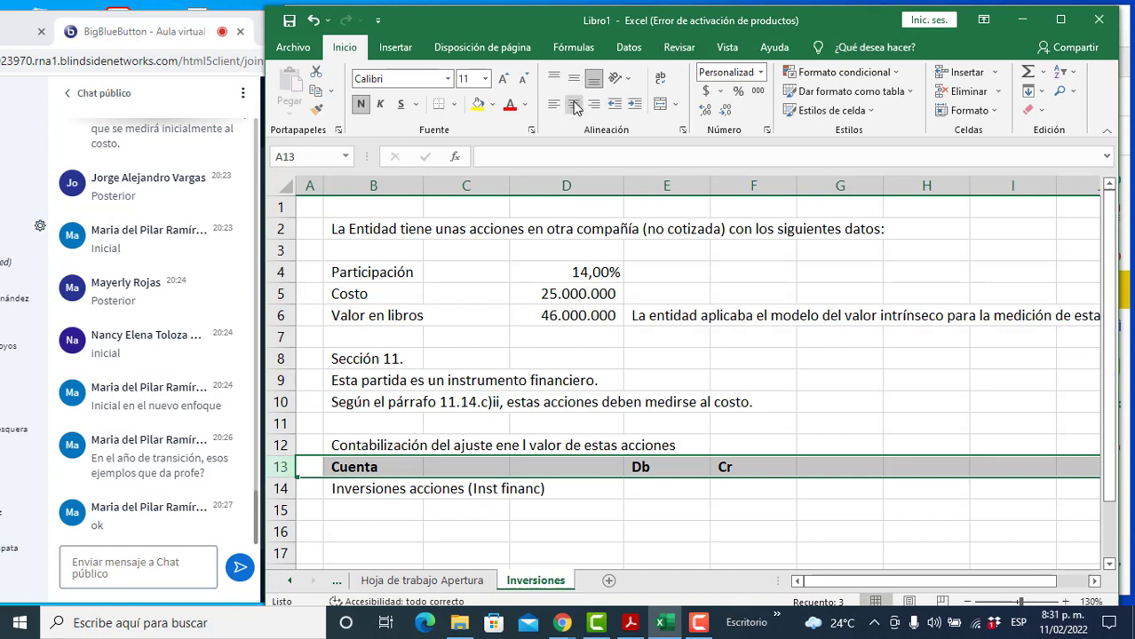
click(573, 104)
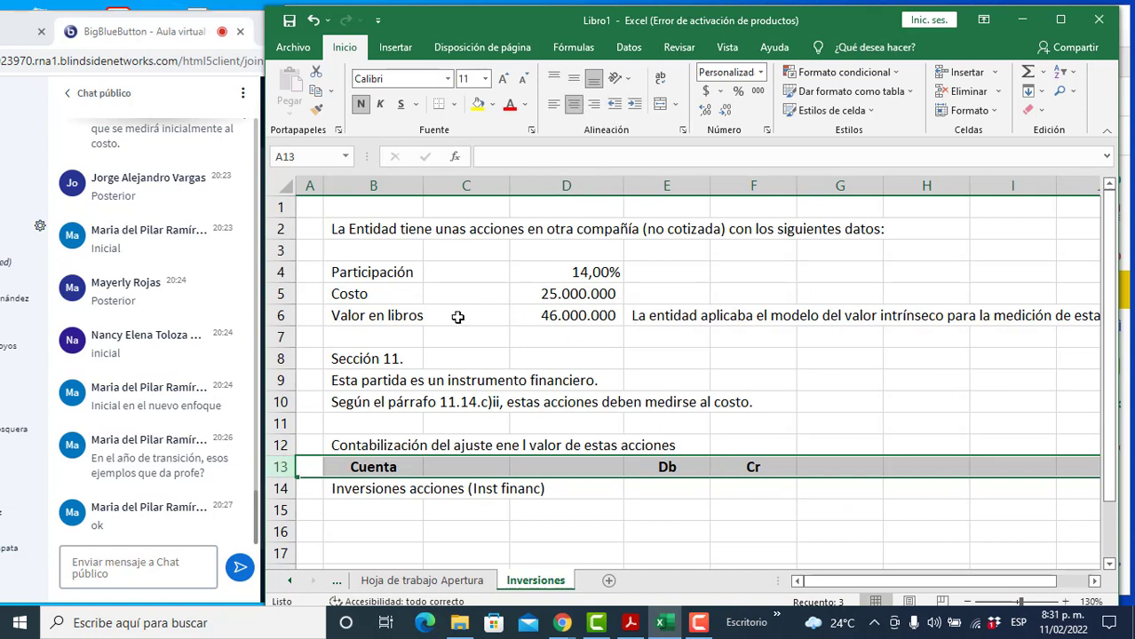
click(529, 309)
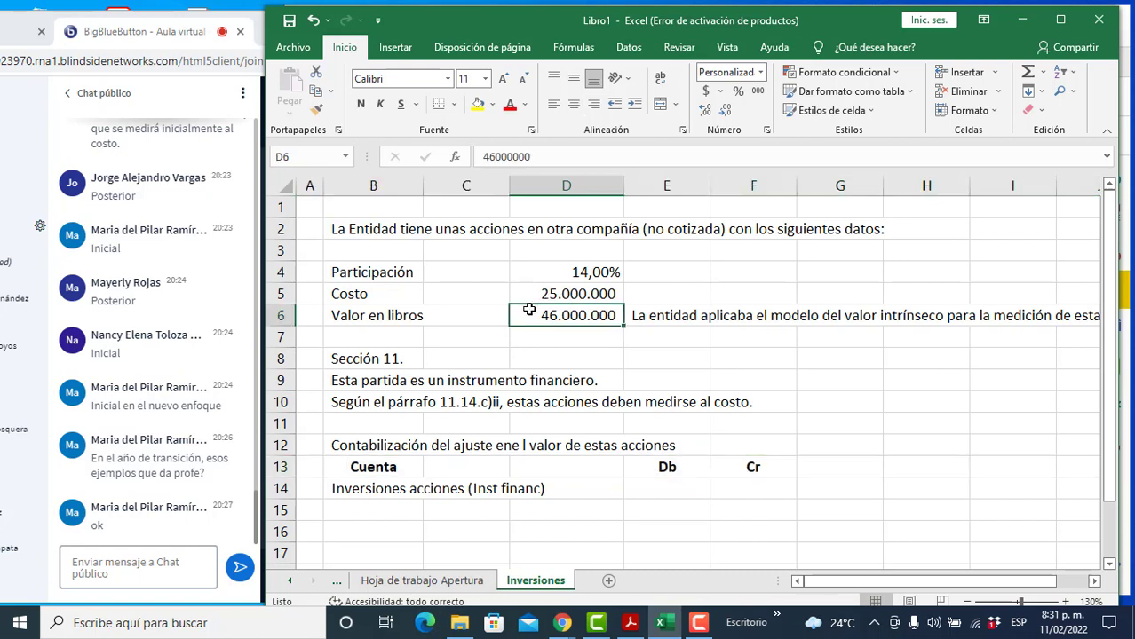
click(517, 291)
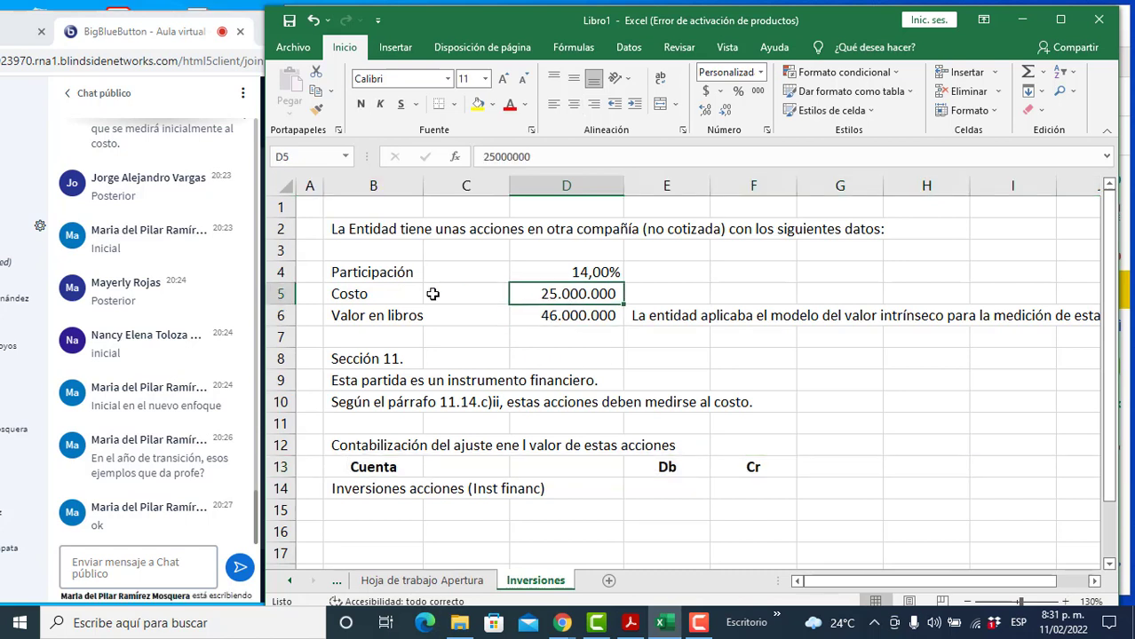
click(369, 292)
Step: Change the account name in B14 to "Valorización de Inversiones acciones (Inst financ)"
click(374, 489)
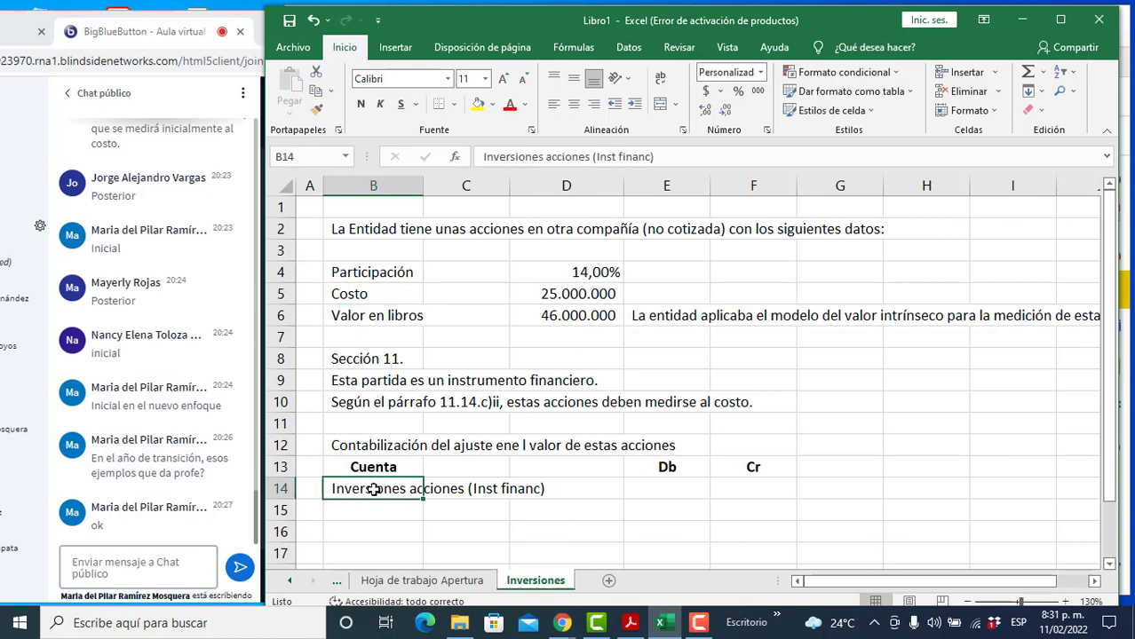
click(482, 156)
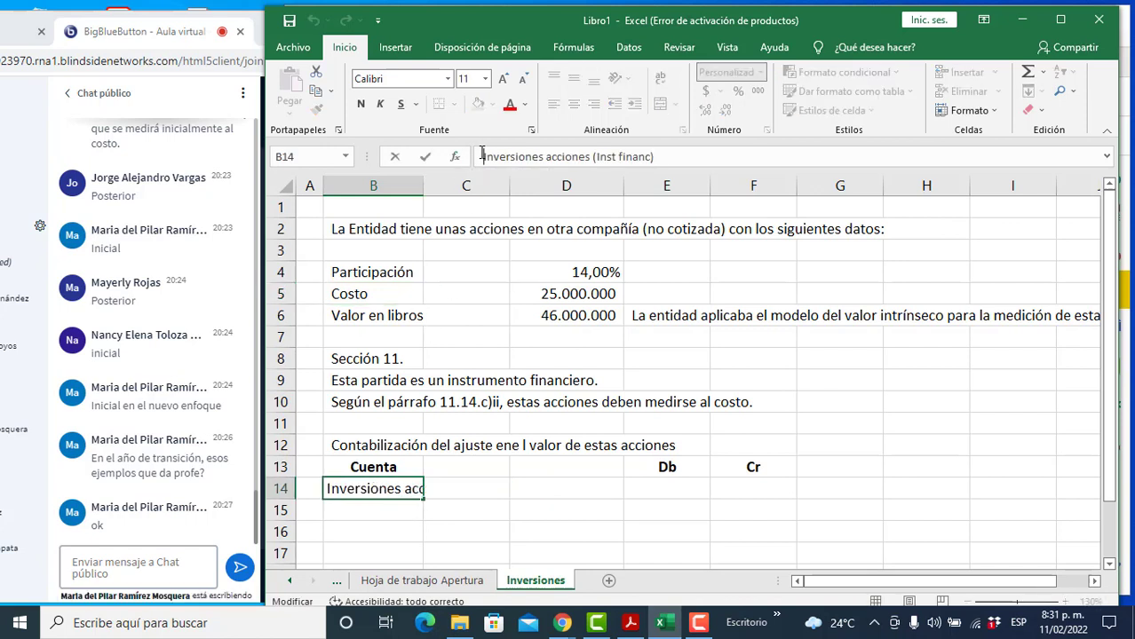
text(Valorizaci)
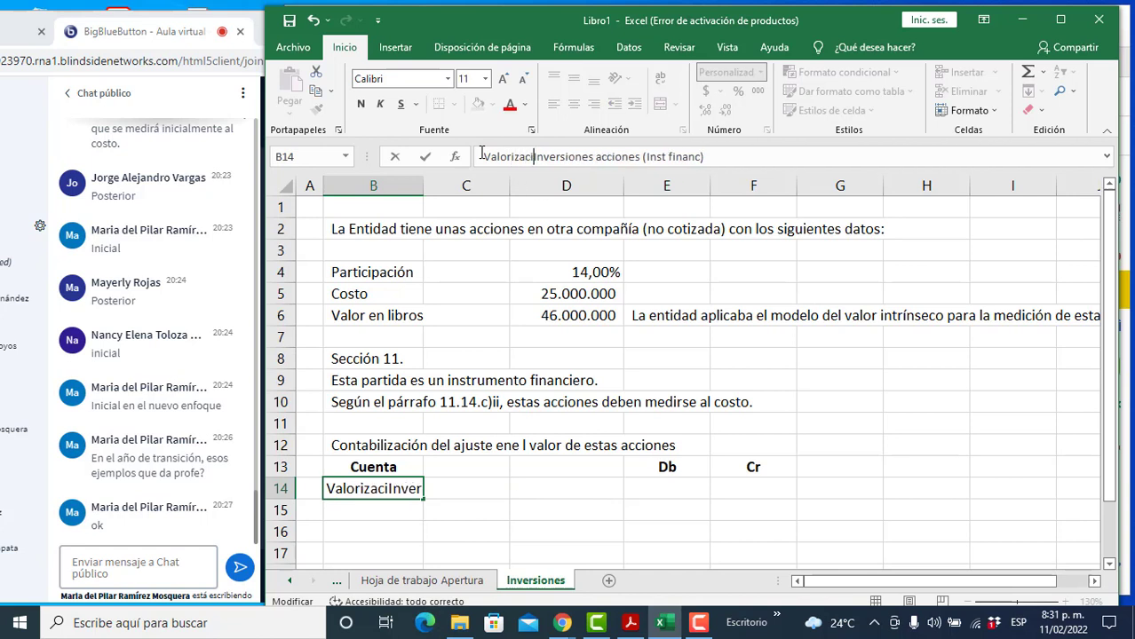
text(ón de)
key(Return)
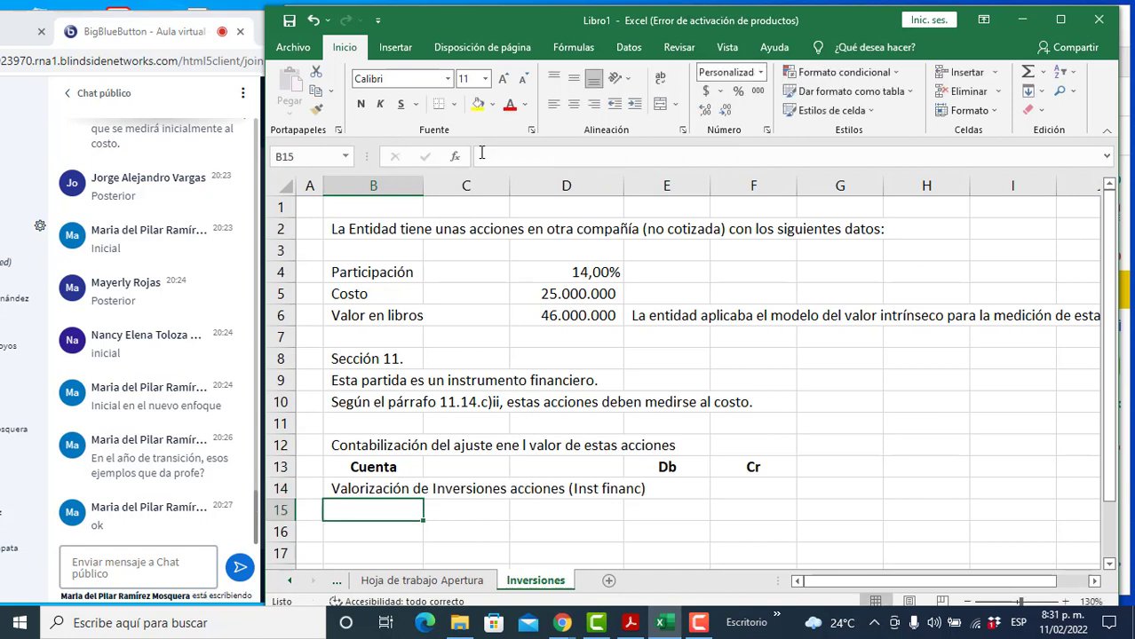
Step: Move the Db and Cr headers one more column over to F13:G13
key(Up)
key(Right)
key(Up)
key(Right)
key(Right)
key(shift+Right)
key(ctrl+c)
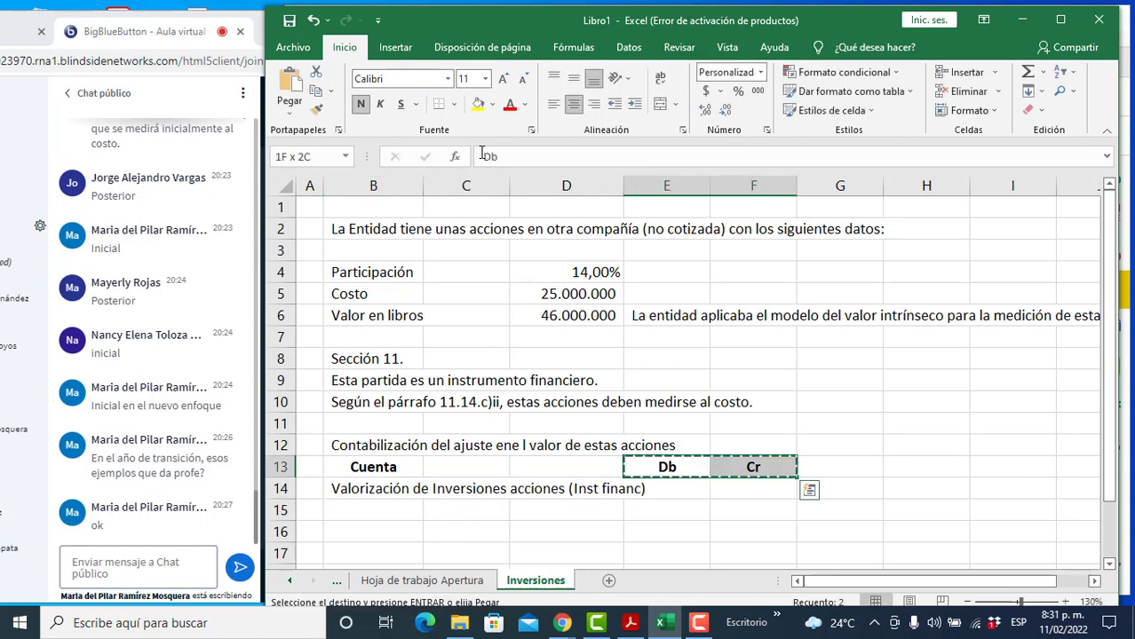
key(Right)
key(Return)
key(Down)
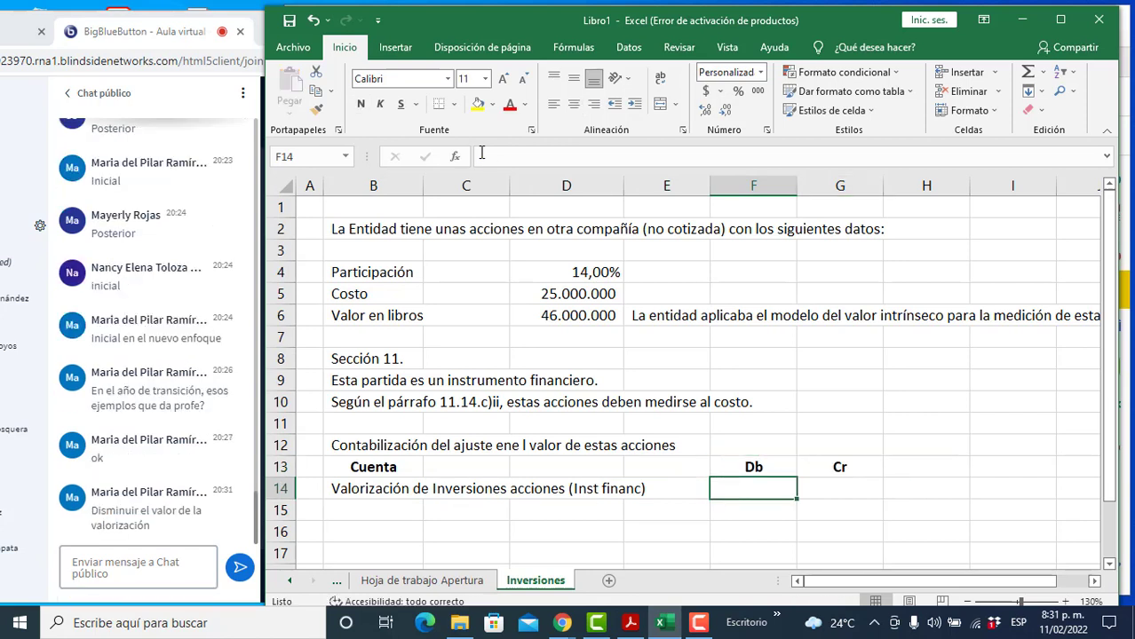
Step: Enter a credit of 21000000 for the valuation account in G14 and widen column G to fit it
key(Right)
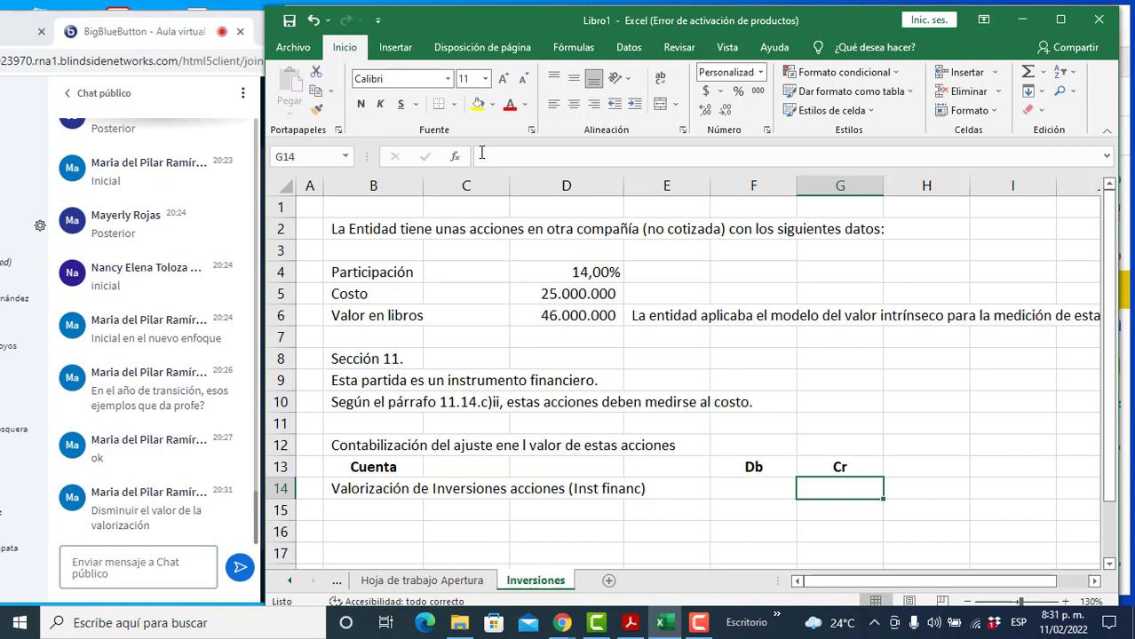
text(21000000)
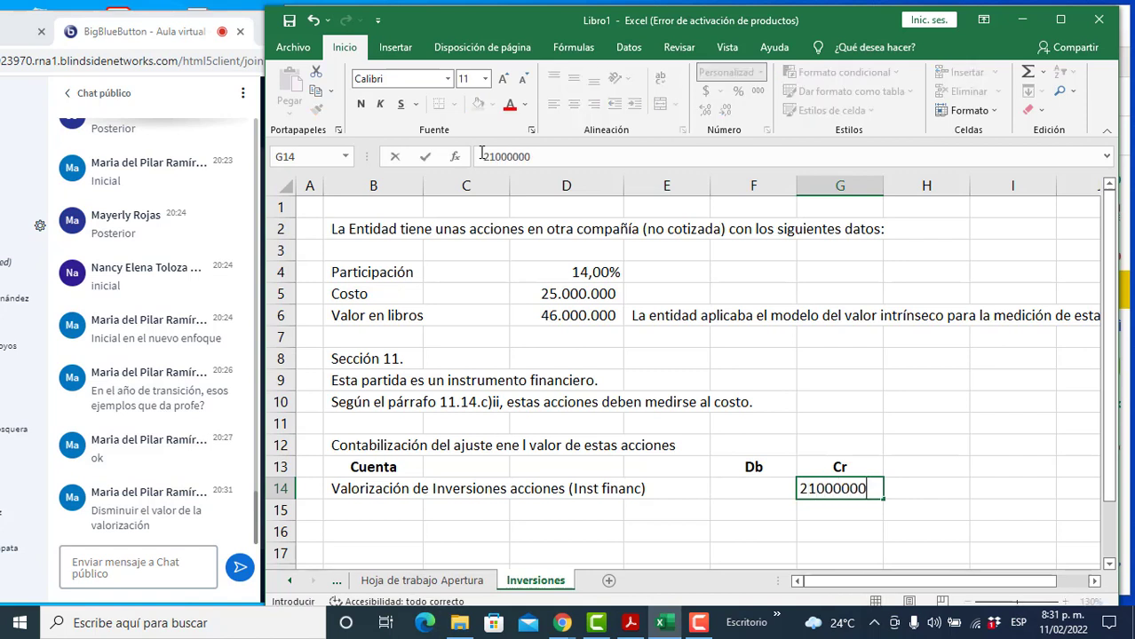
key(ctrl+Return)
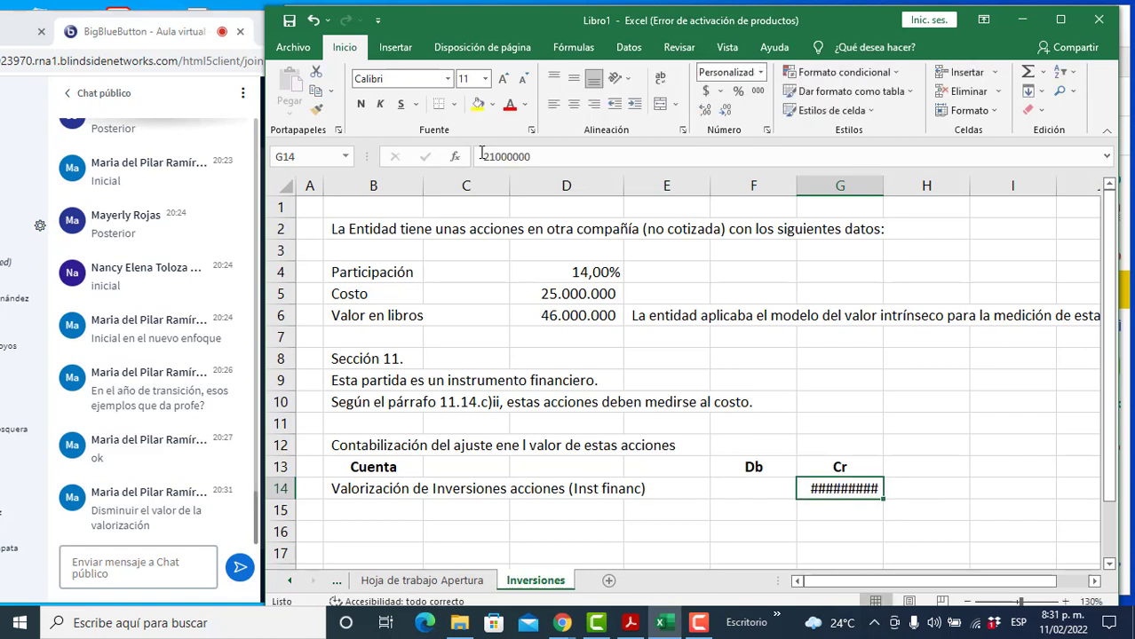
double_click(886, 186)
Step: Enter the formula +G14 in the Db cell F15 and widen column F to fit the amount
key(Down)
key(Left)
text(+)
key(Right)
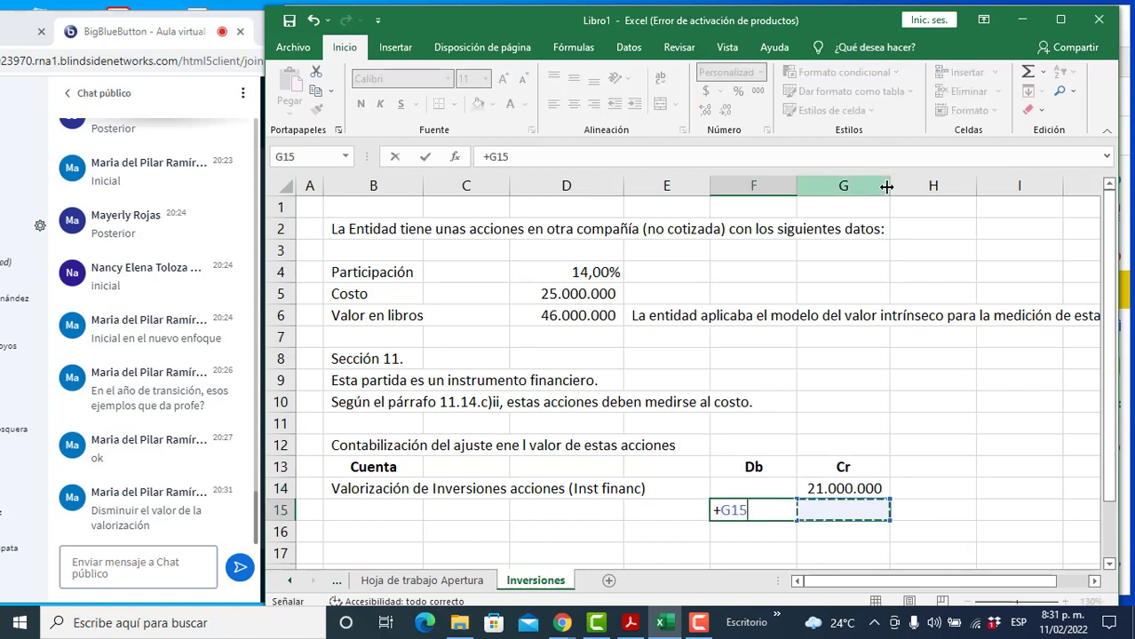
key(Up)
key(ctrl+Return)
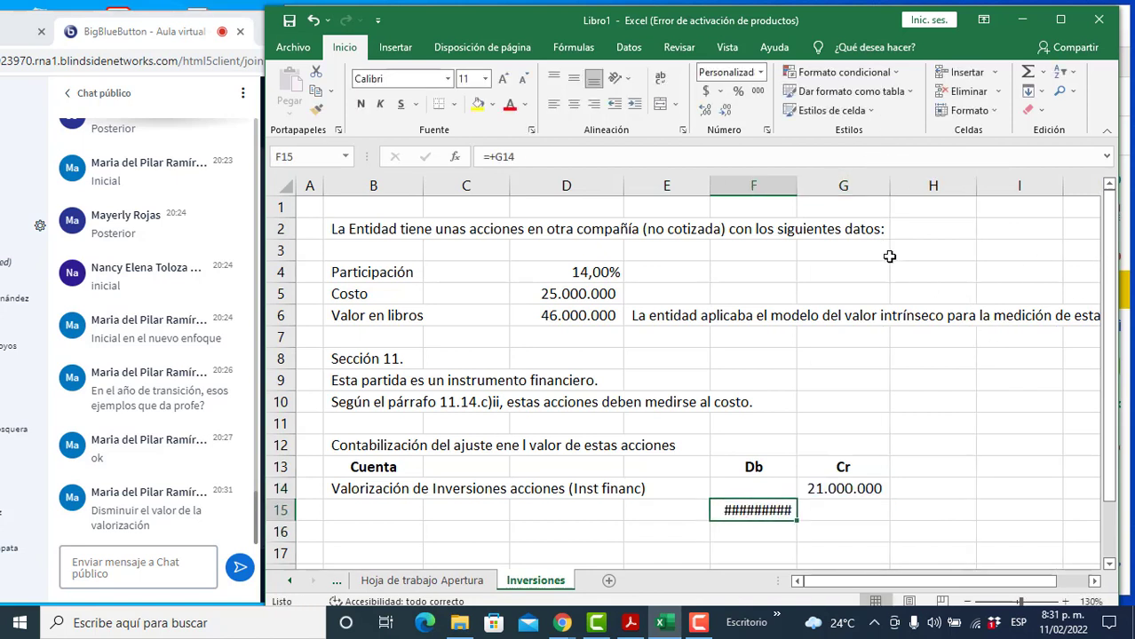
double_click(797, 189)
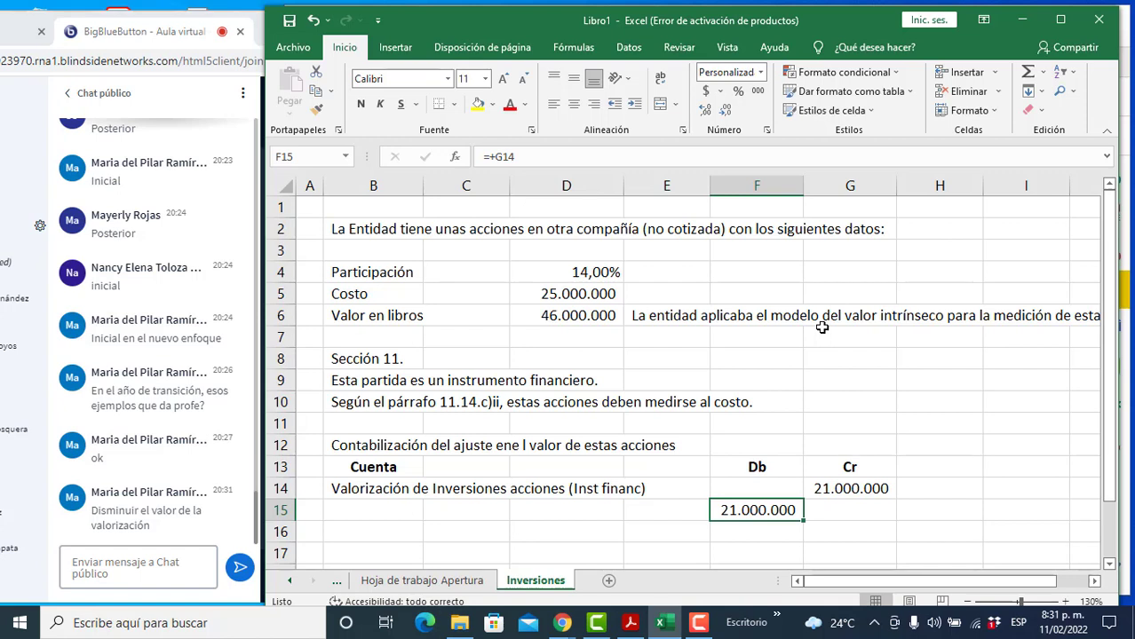
Step: Enter the account "Revalorización de inversiones" in B15 and go back to its Db cell, F15
key(Left)
key(Left)
key(Left)
key(Left)
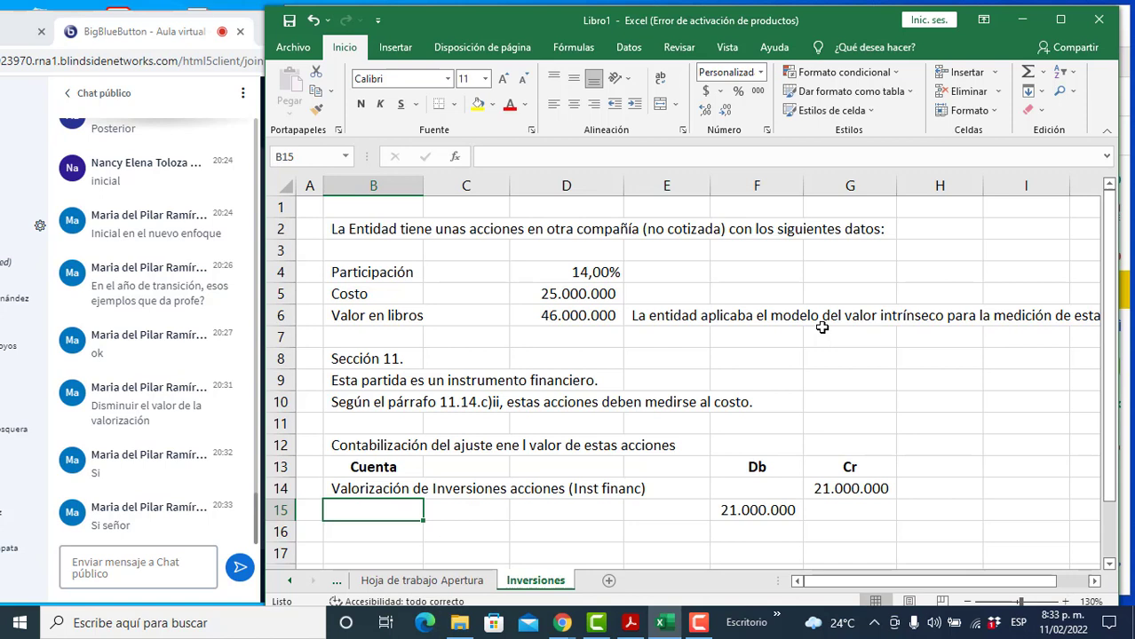
text(Revaloriza)
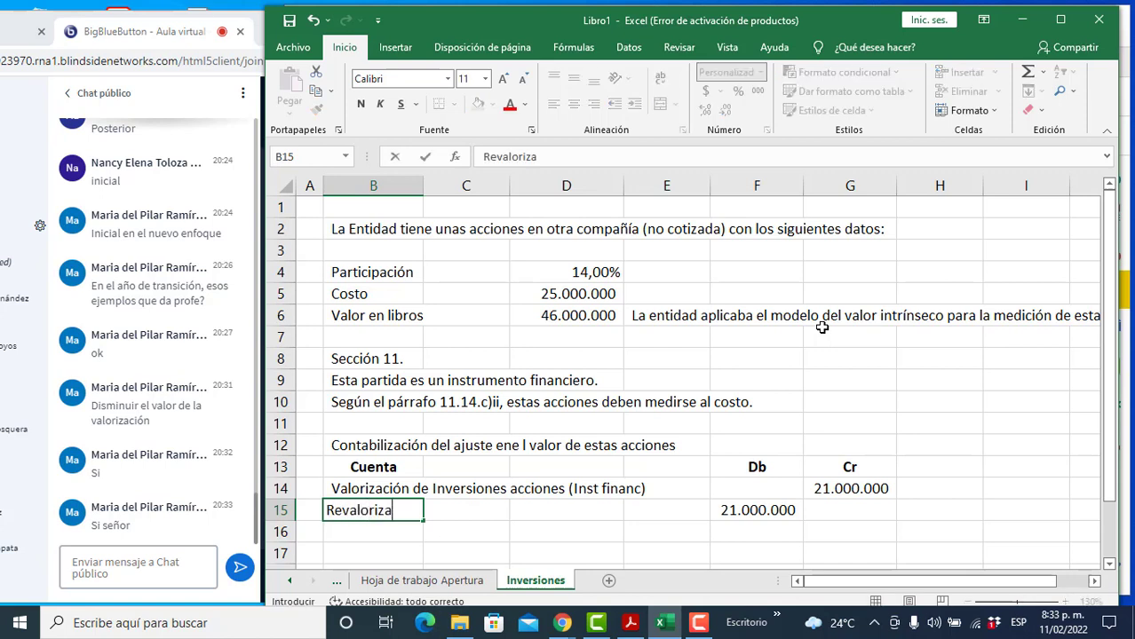
text(ción de inb)
key(BackSpace)
text(v)
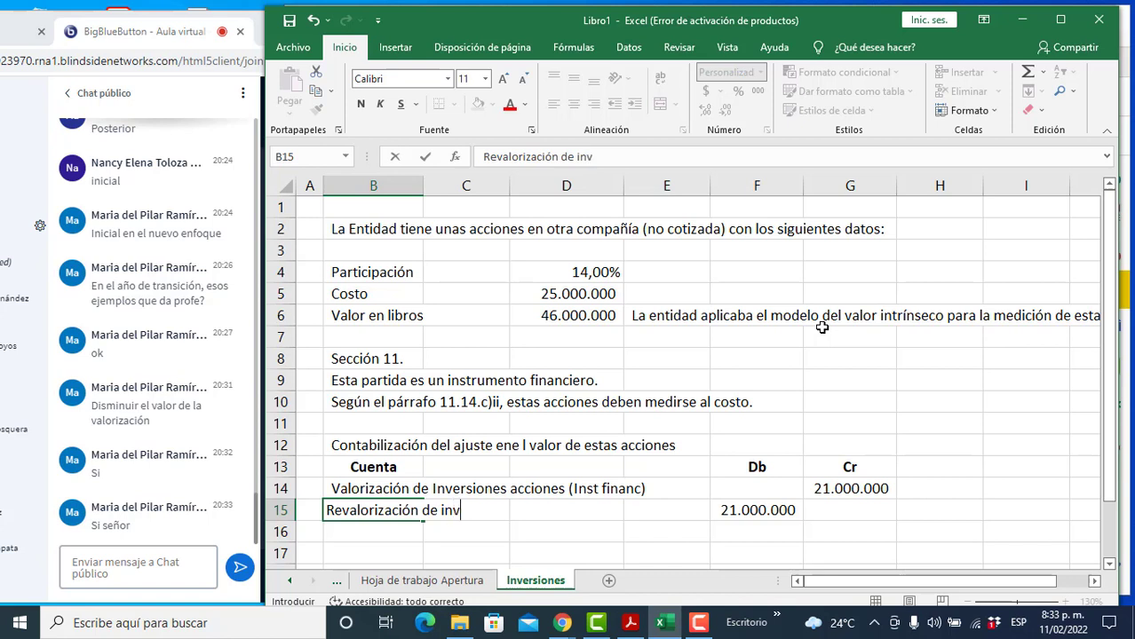
text(ersiones)
key(Right)
key(Right)
key(Right)
key(Right)
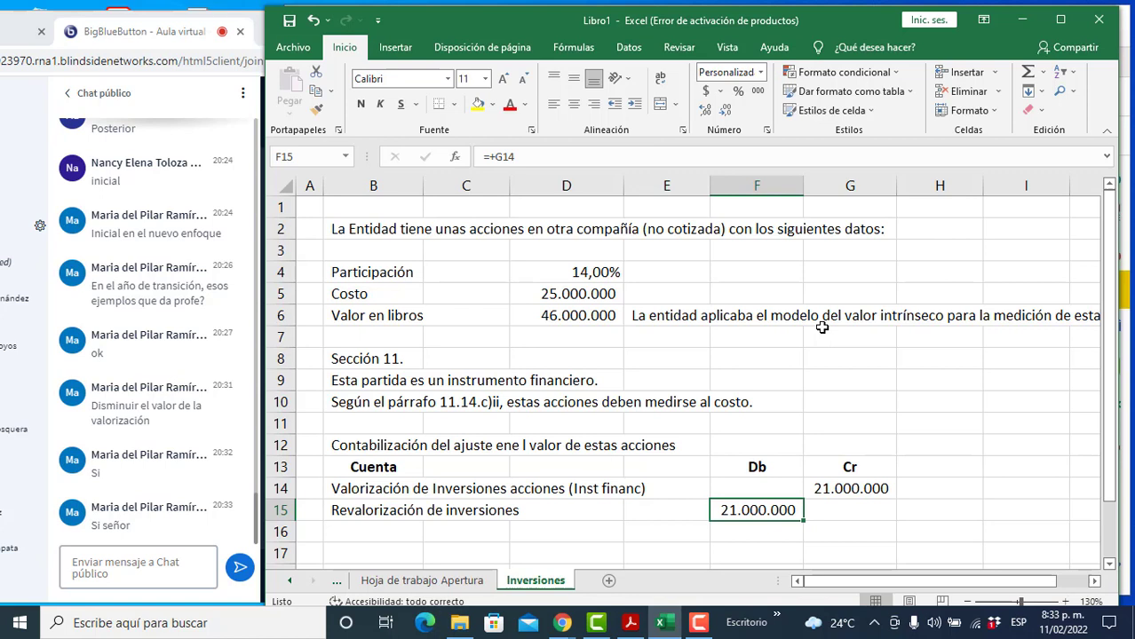
key(Left)
key(Left)
key(Left)
key(Left)
key(Left)
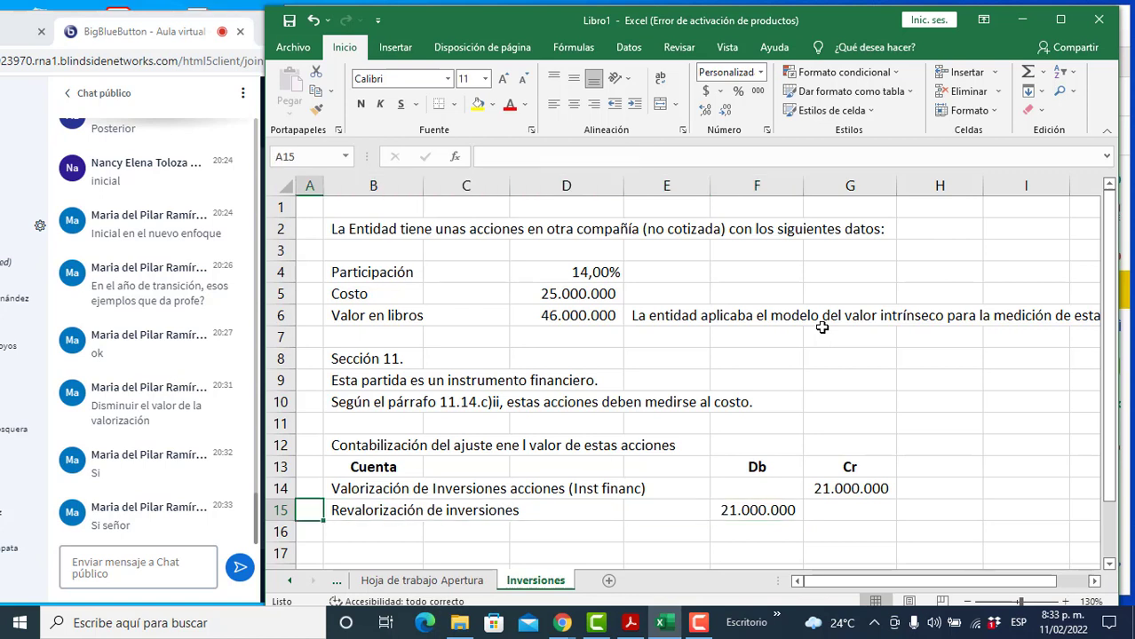
key(Down)
key(Down)
key(Down)
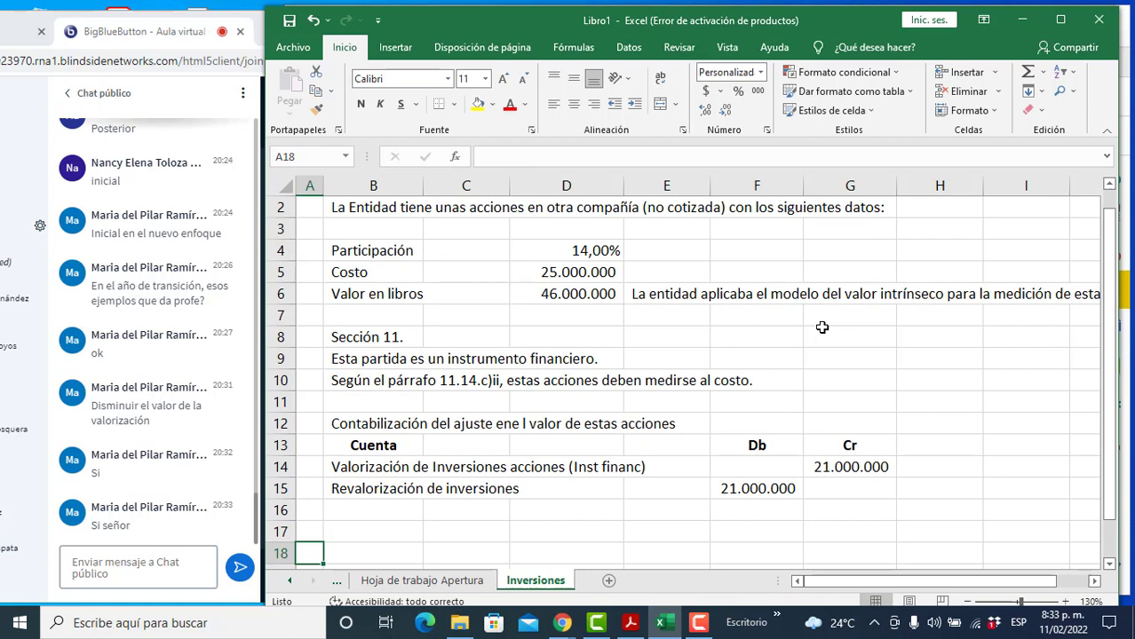
key(Up)
key(Up)
key(Up)
key(Up)
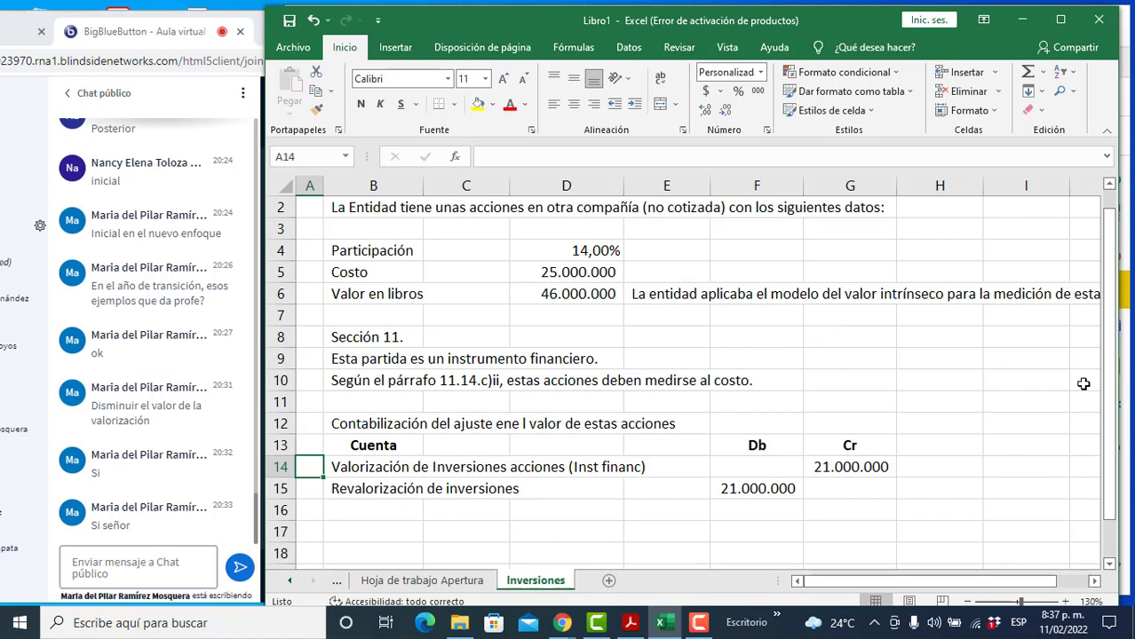
Step: Switch to the IFRS for SMEs PDF in Adobe Acrobat Reader and search for the second occurrence of 35.10
click(629, 623)
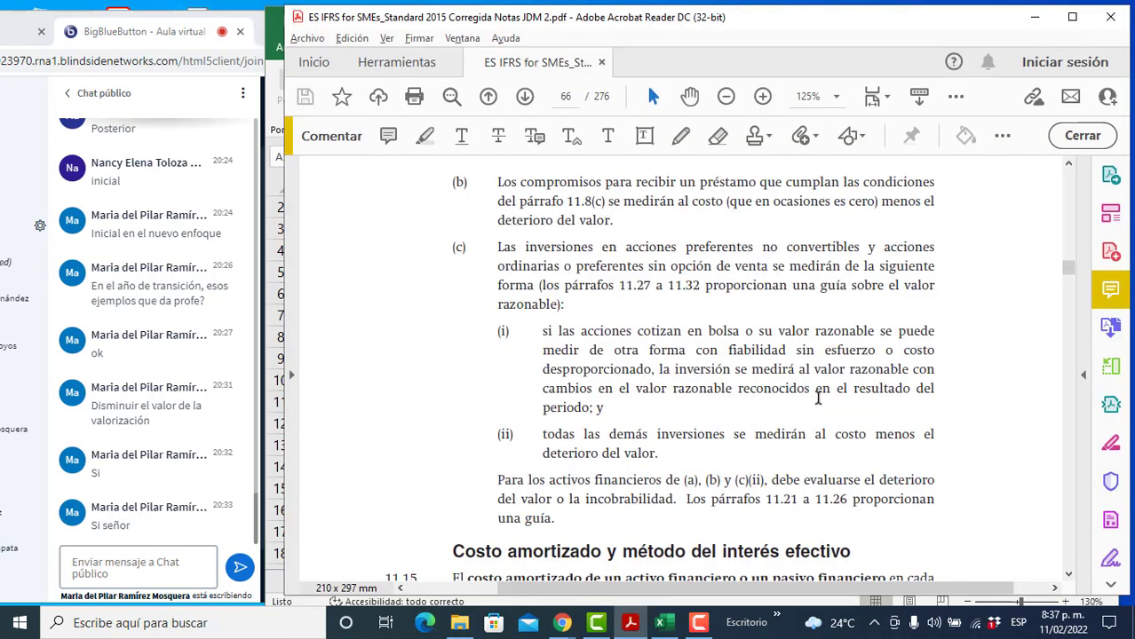
scroll(818, 399, down, 3)
key(ctrl+f)
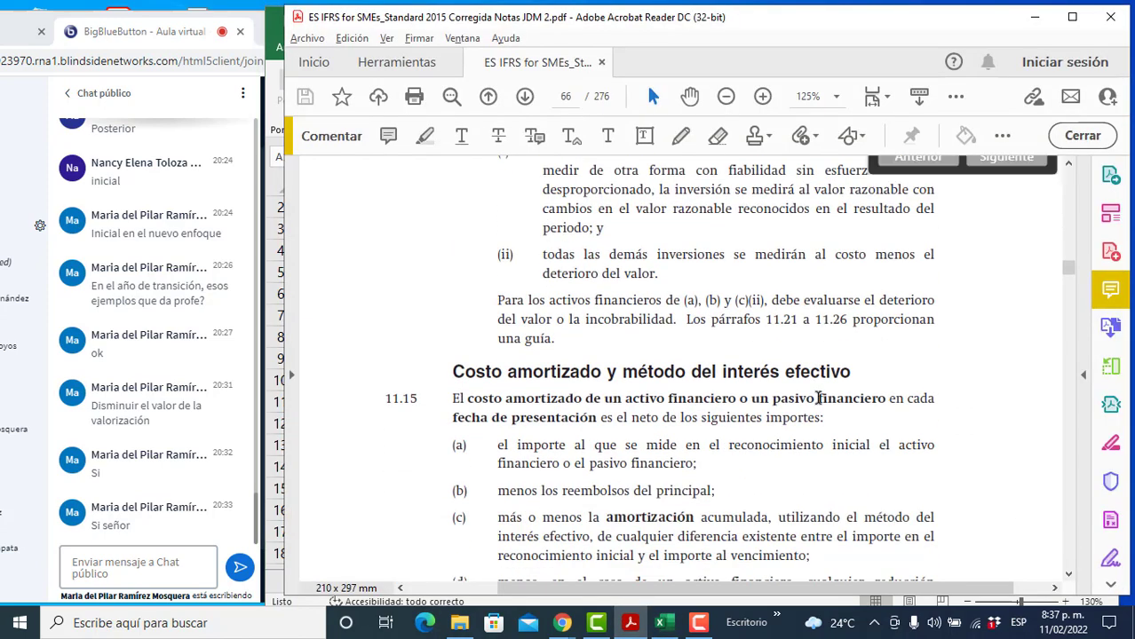
text(35.)
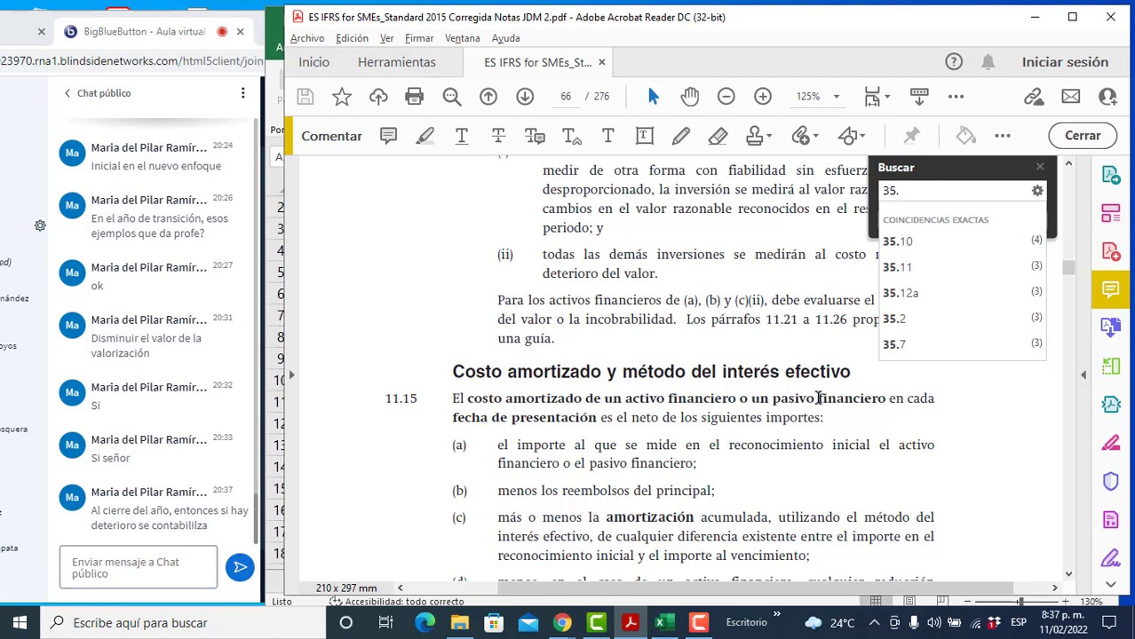
text(10)
key(Return)
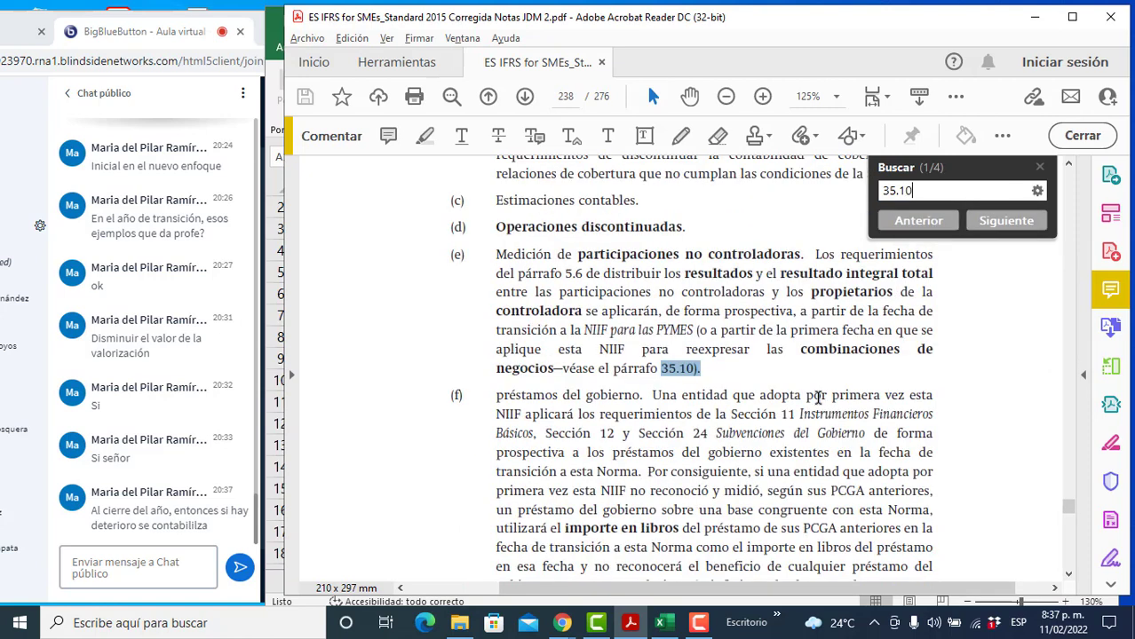
key(Return)
key(Escape)
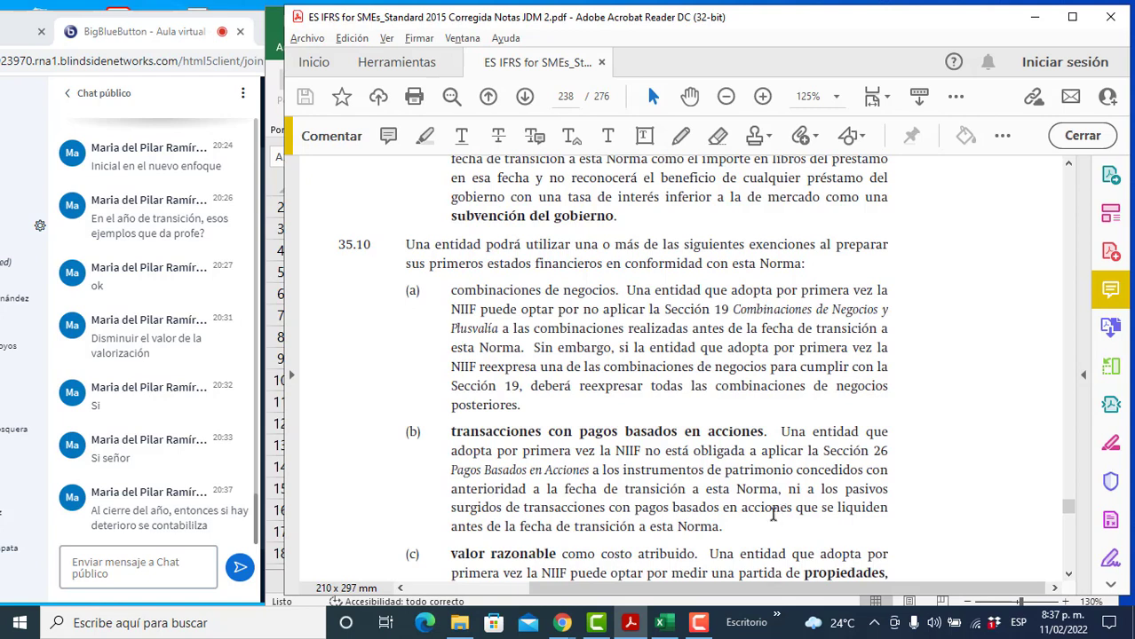
Step: Read through the first-time adoption exemptions of paragraph 35.10, from item (b) on to paragraph 35.11
scroll(776, 517, down, 4)
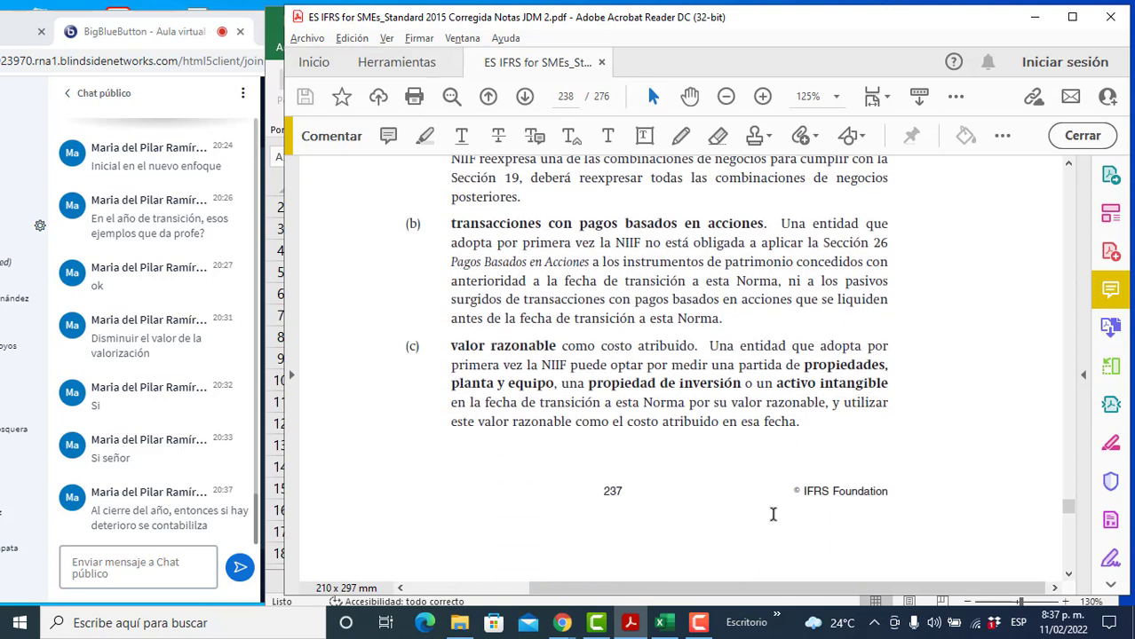
scroll(773, 515, down, 6)
scroll(772, 515, up, 4)
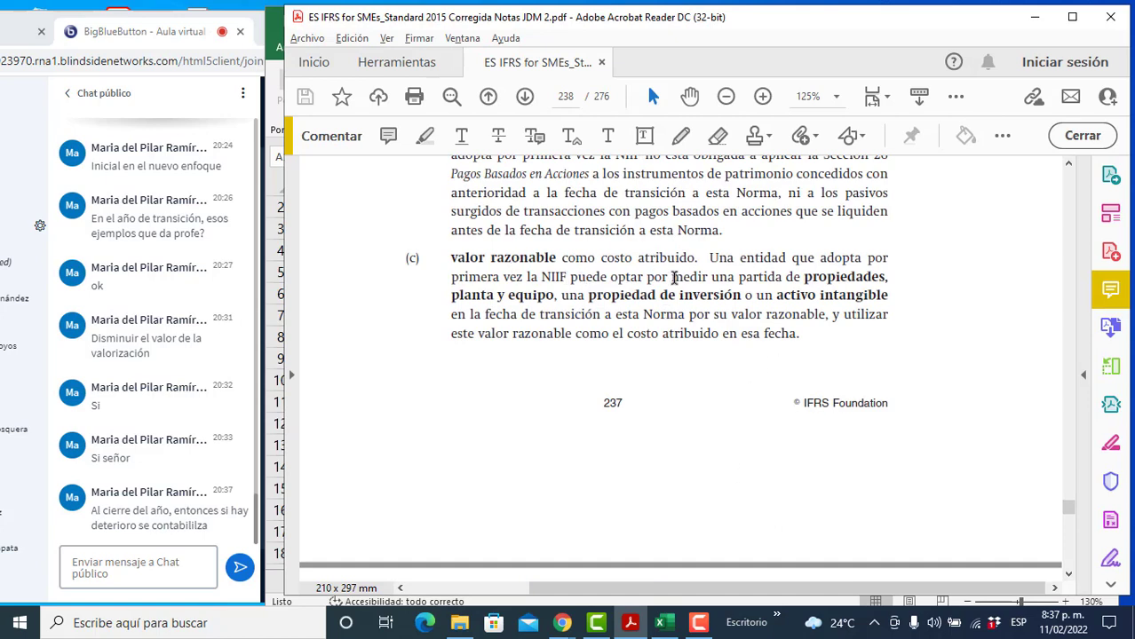
scroll(682, 348, down, 3)
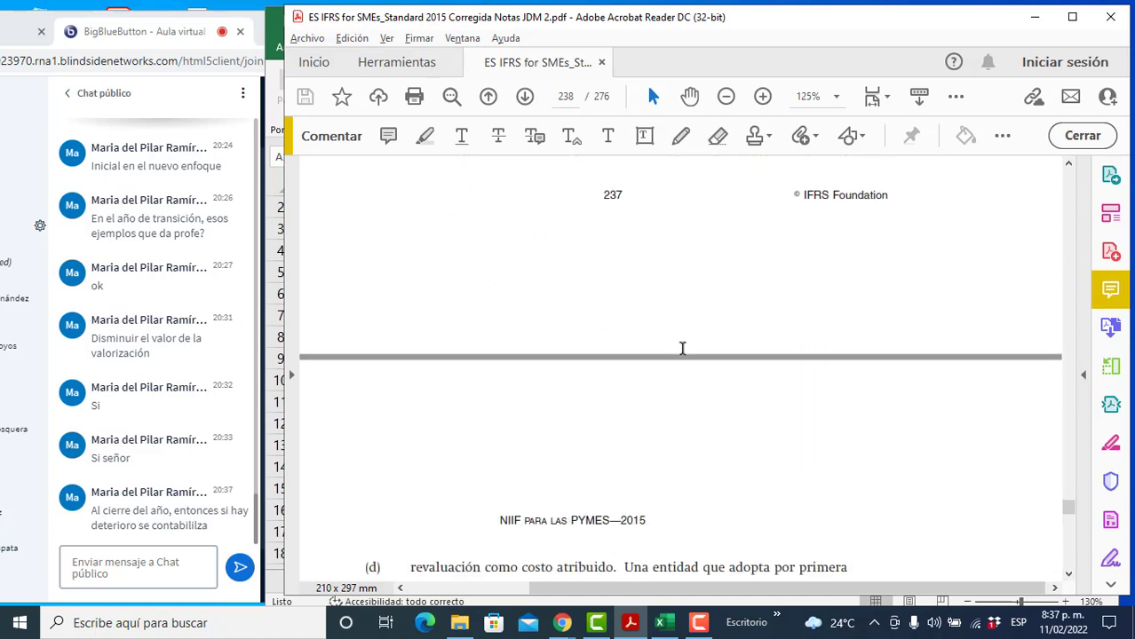
scroll(682, 348, down, 4)
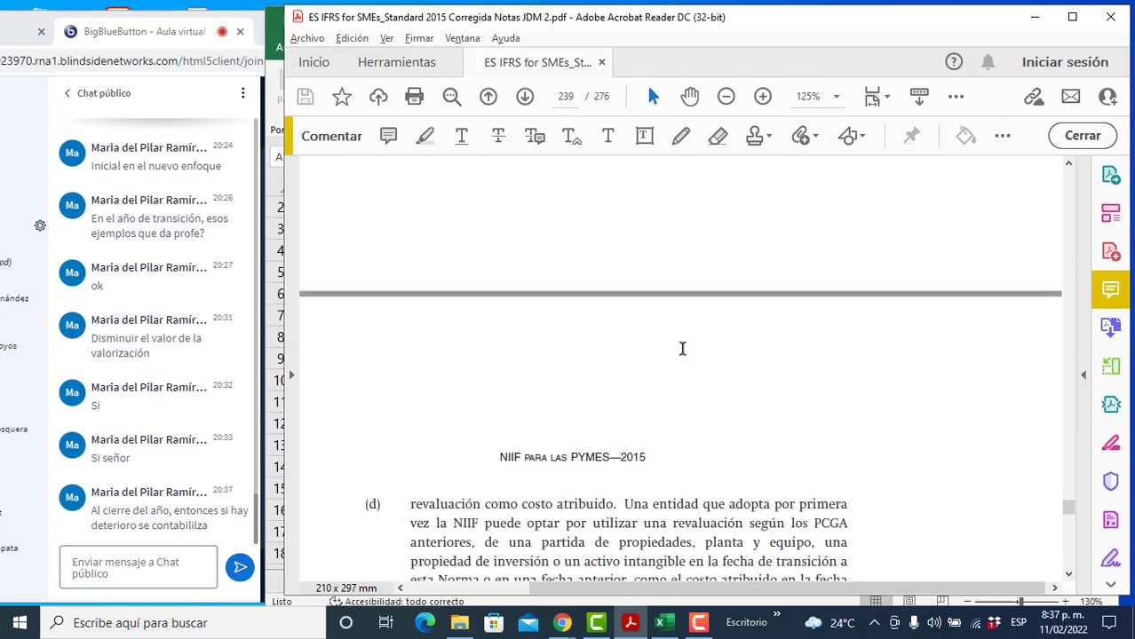
scroll(682, 348, down, 1)
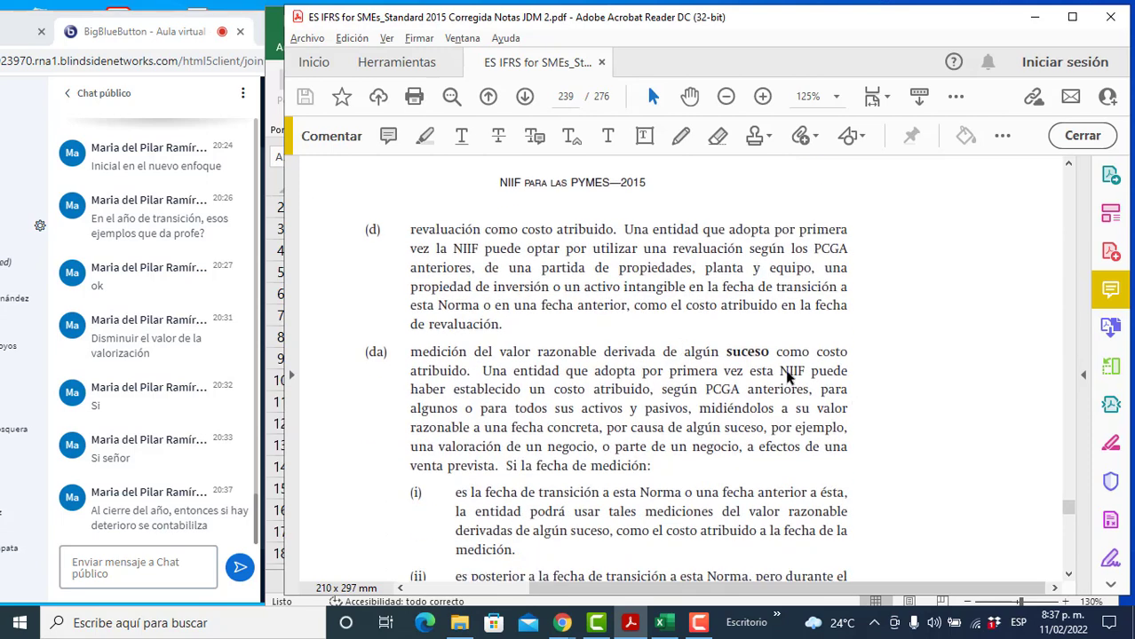
scroll(686, 392, down, 6)
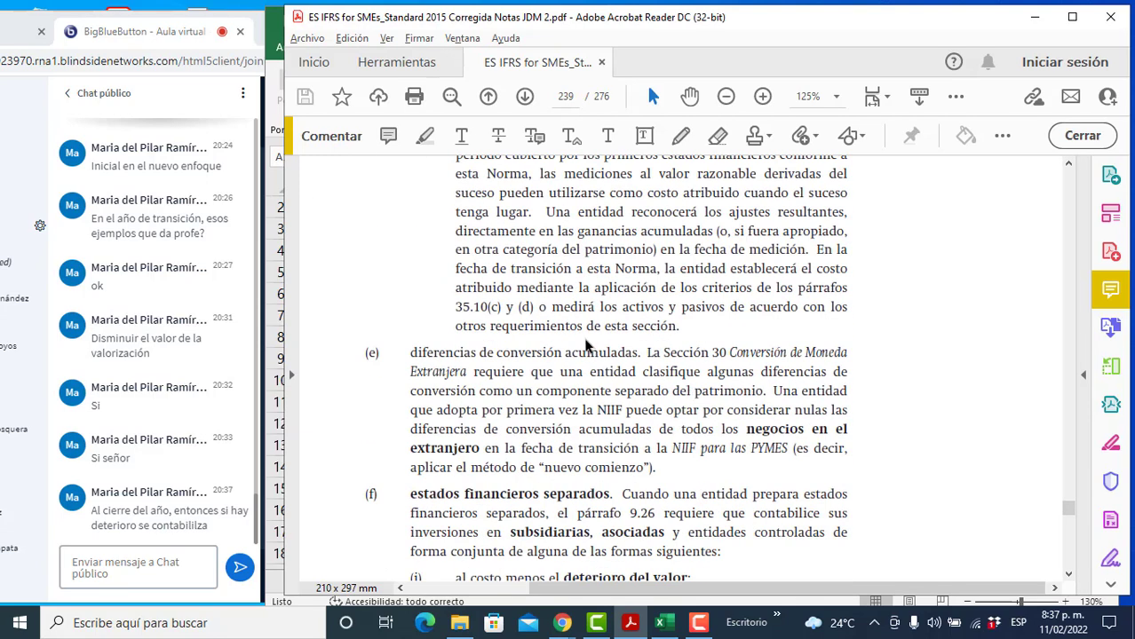
scroll(592, 502, up, 10)
scroll(593, 505, down, 9)
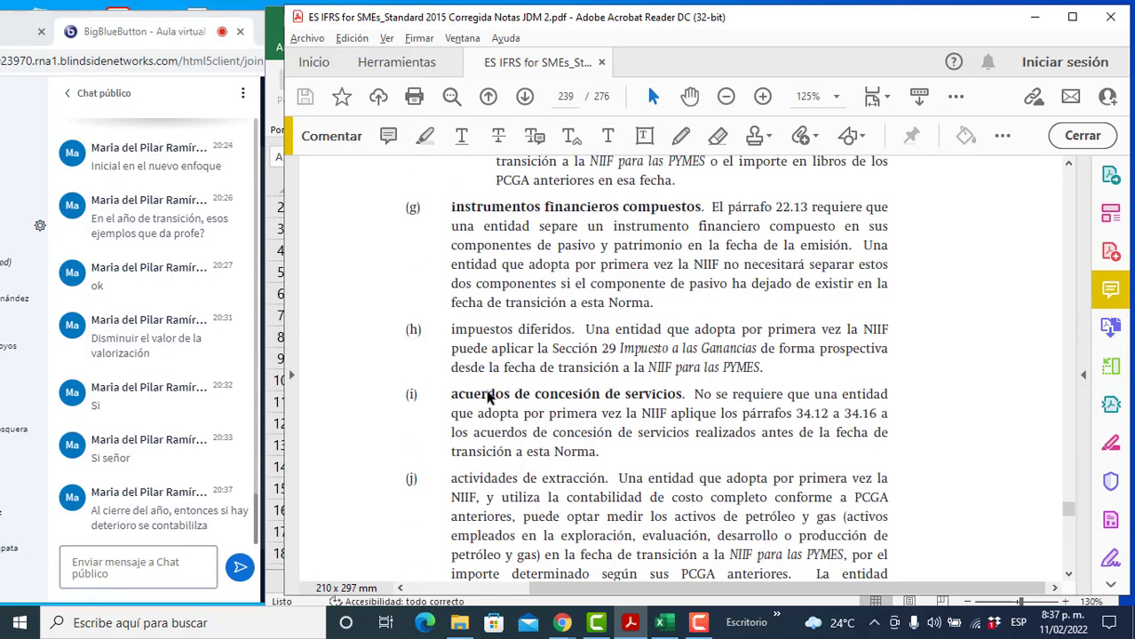
scroll(608, 404, down, 2)
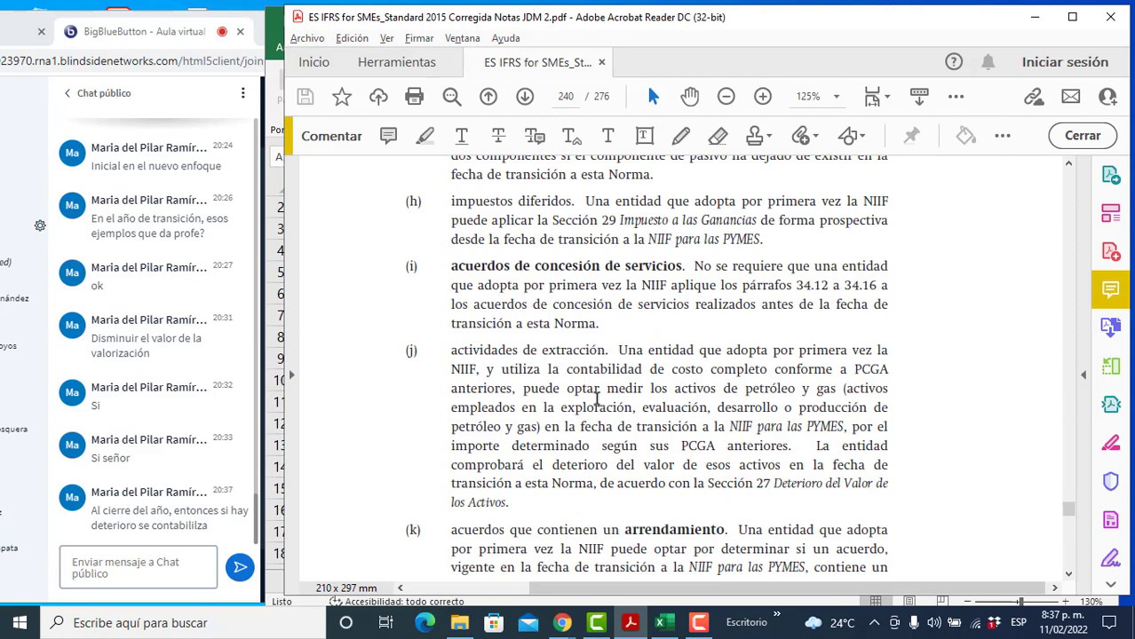
scroll(588, 523, down, 2)
scroll(588, 522, down, 2)
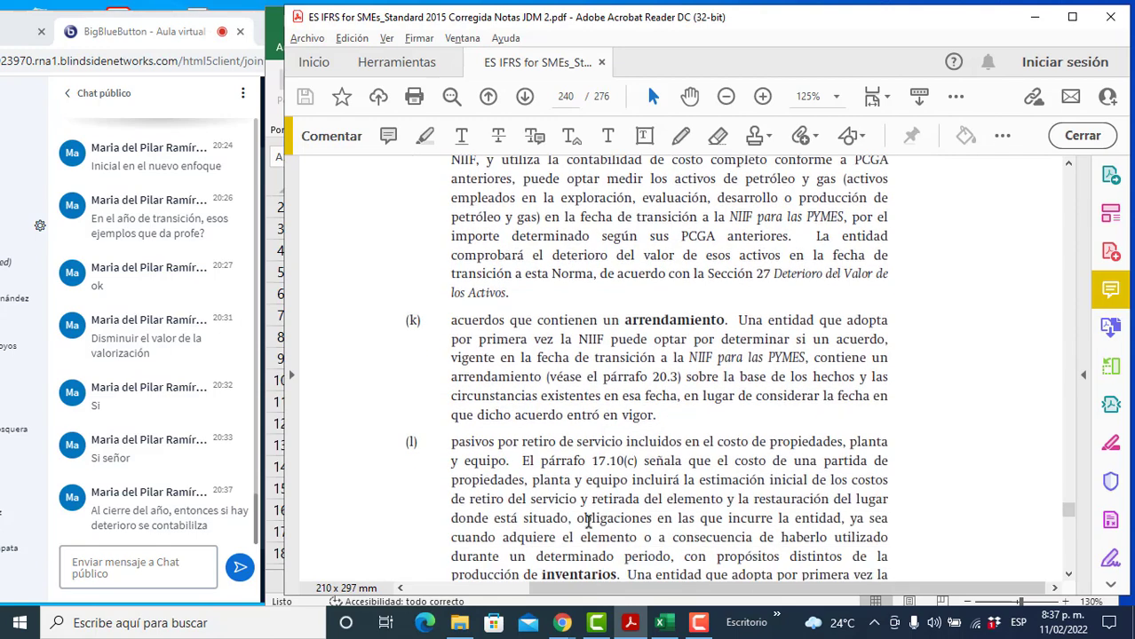
scroll(588, 522, down, 6)
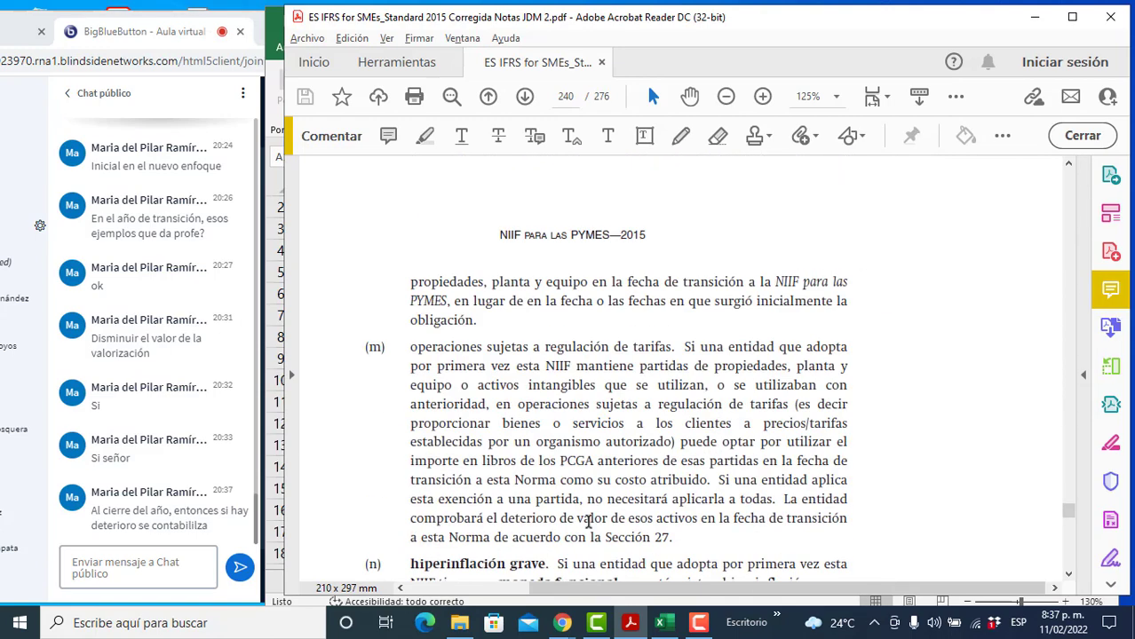
scroll(588, 522, down, 12)
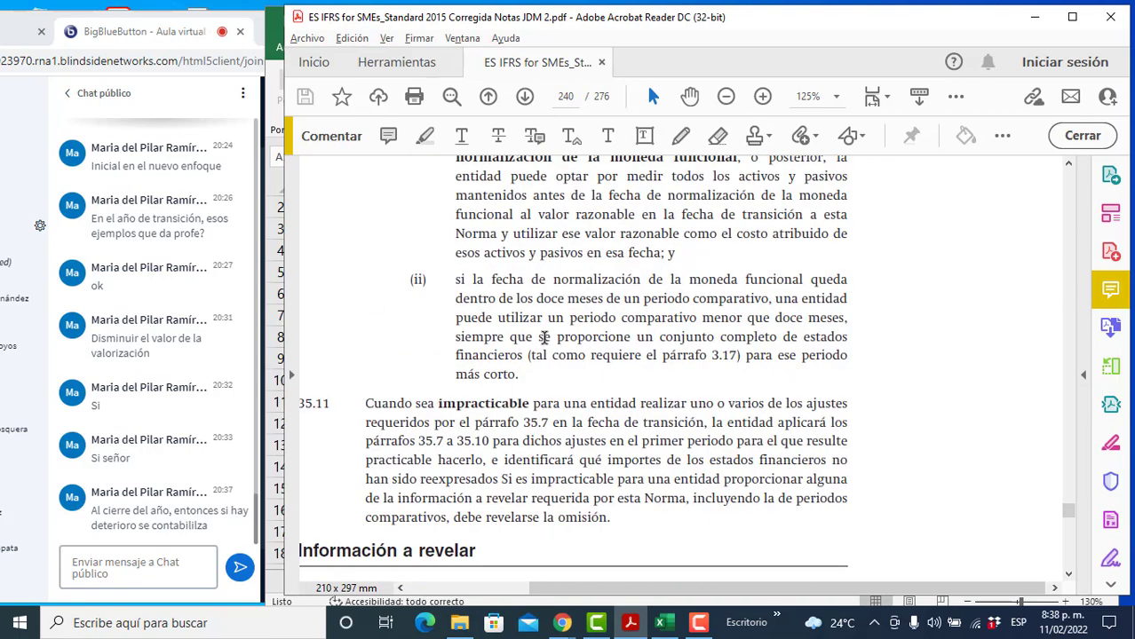
Step: Go back through the 35.10 exemptions to item (f) on separate financial statements
scroll(546, 340, up, 18)
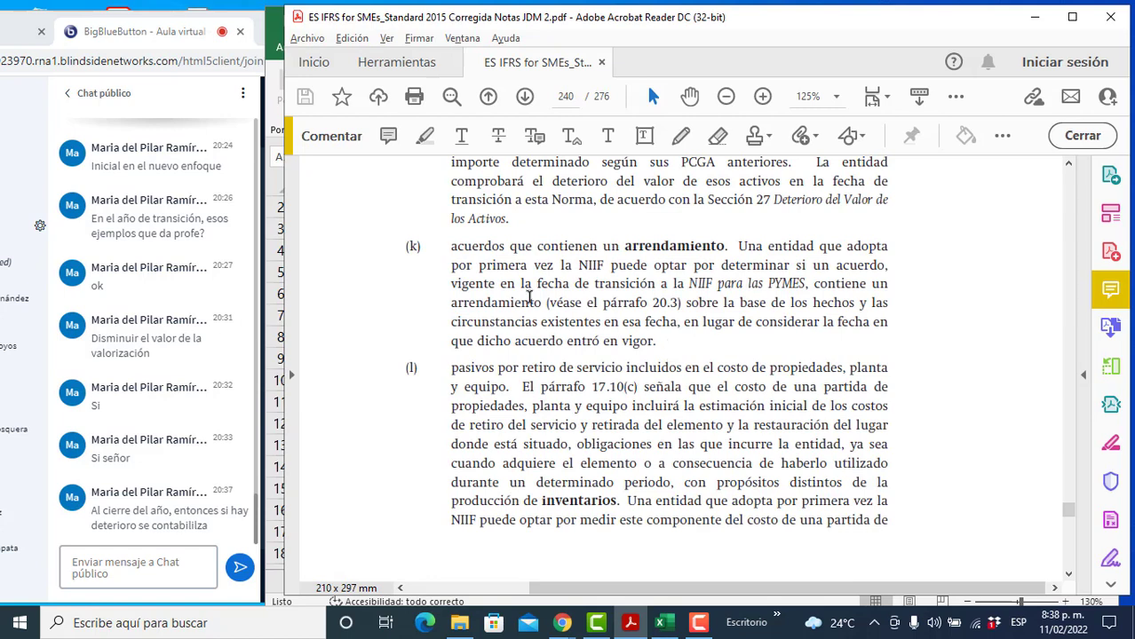
click(541, 303)
drag(675, 588, 608, 588)
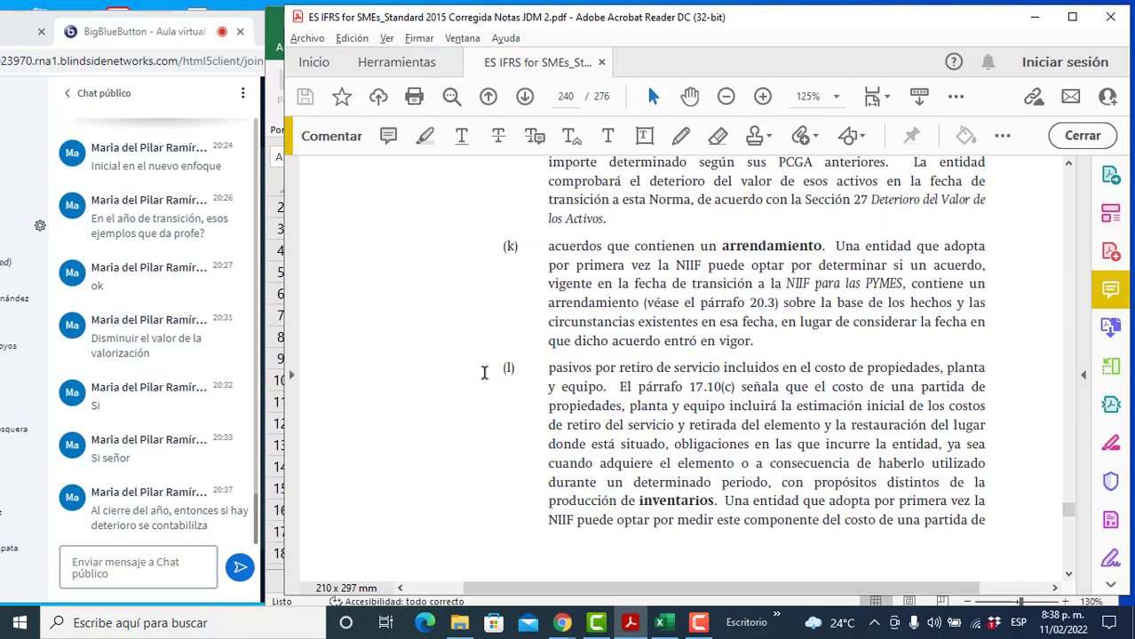
scroll(484, 373, up, 2)
scroll(484, 373, up, 10)
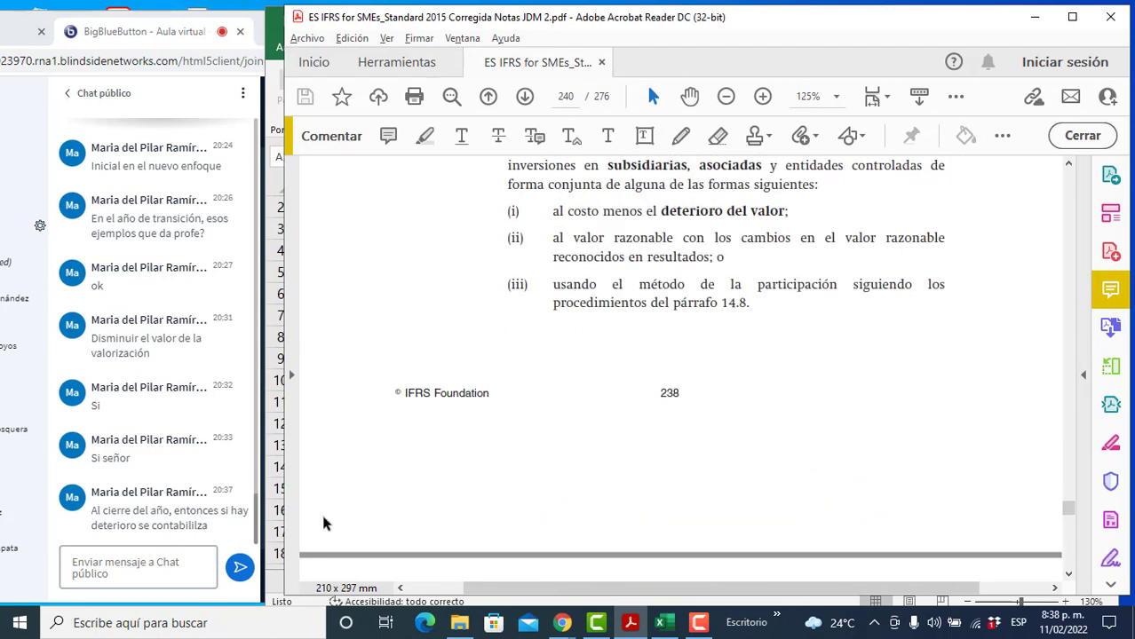
Step: Check the Excel workbook briefly, return to the PDF and search for paragraph 11.14
key(alt+Tab)
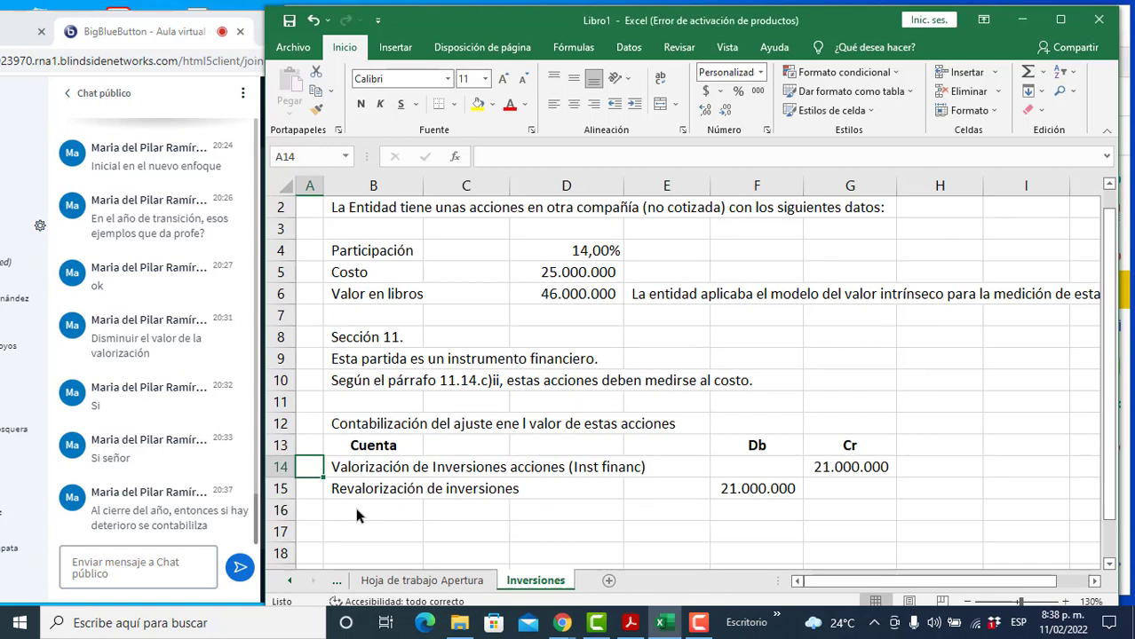
key(alt+Tab)
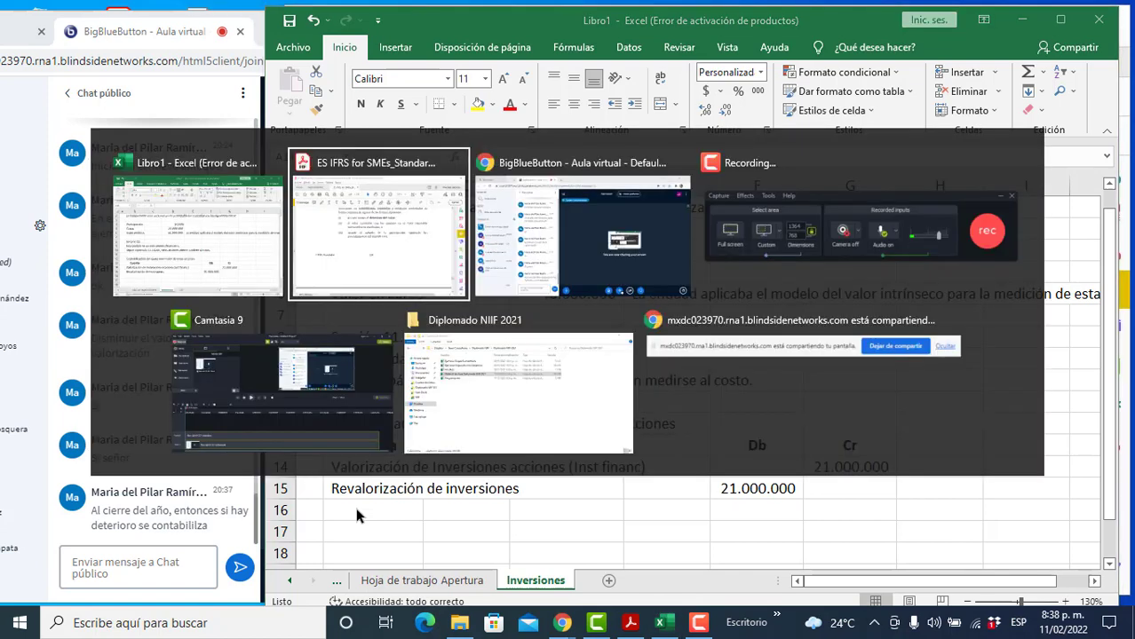
key(ctrl+f)
text(11.14)
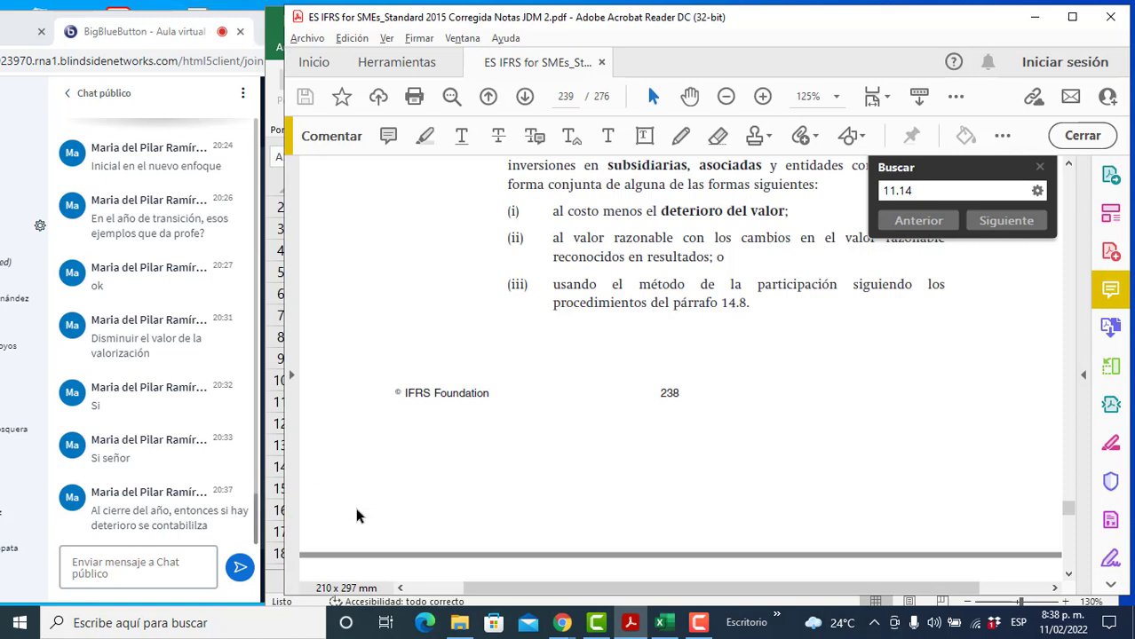
key(Return)
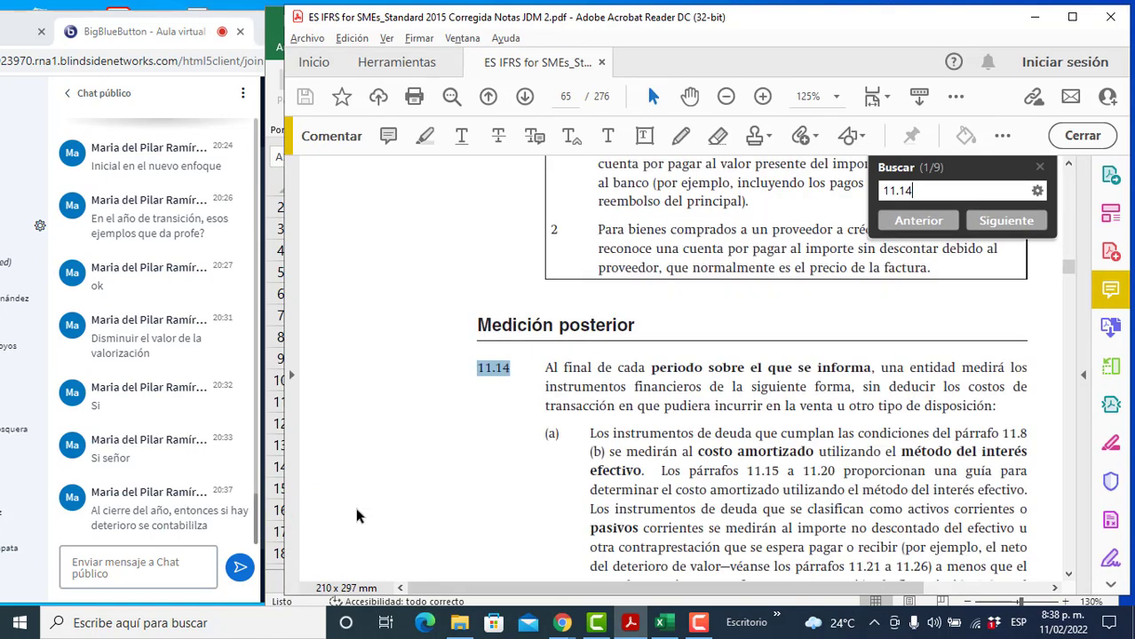
key(Escape)
Step: Review paragraph 11.14(c)(ii) on measuring other investments and mark its words "deterioro del valor"
scroll(358, 515, down, 10)
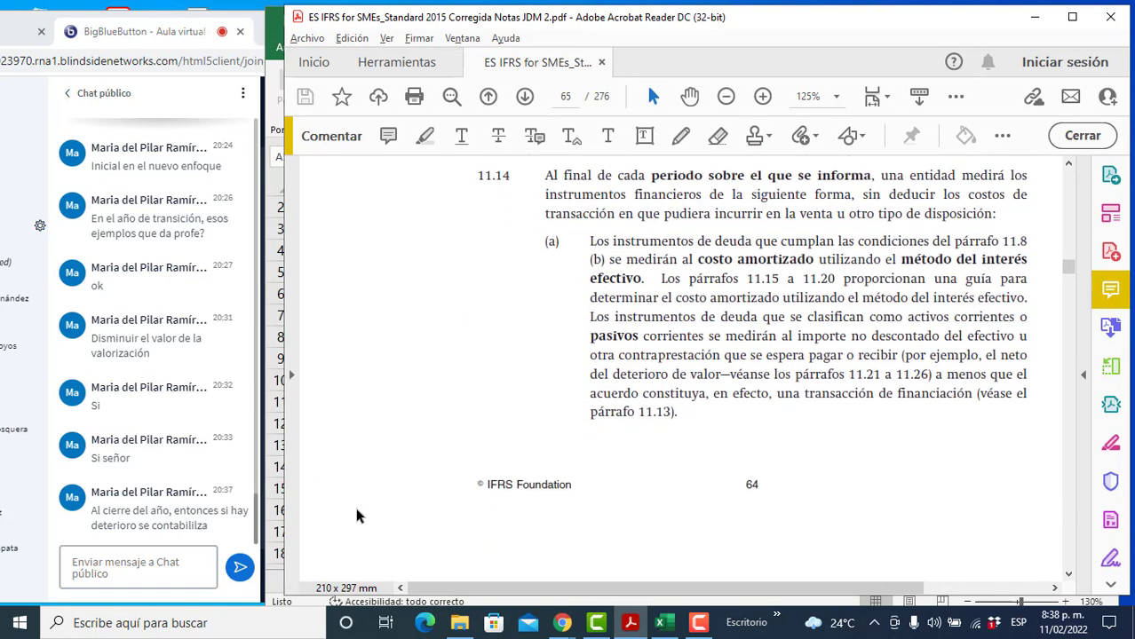
scroll(358, 515, down, 10)
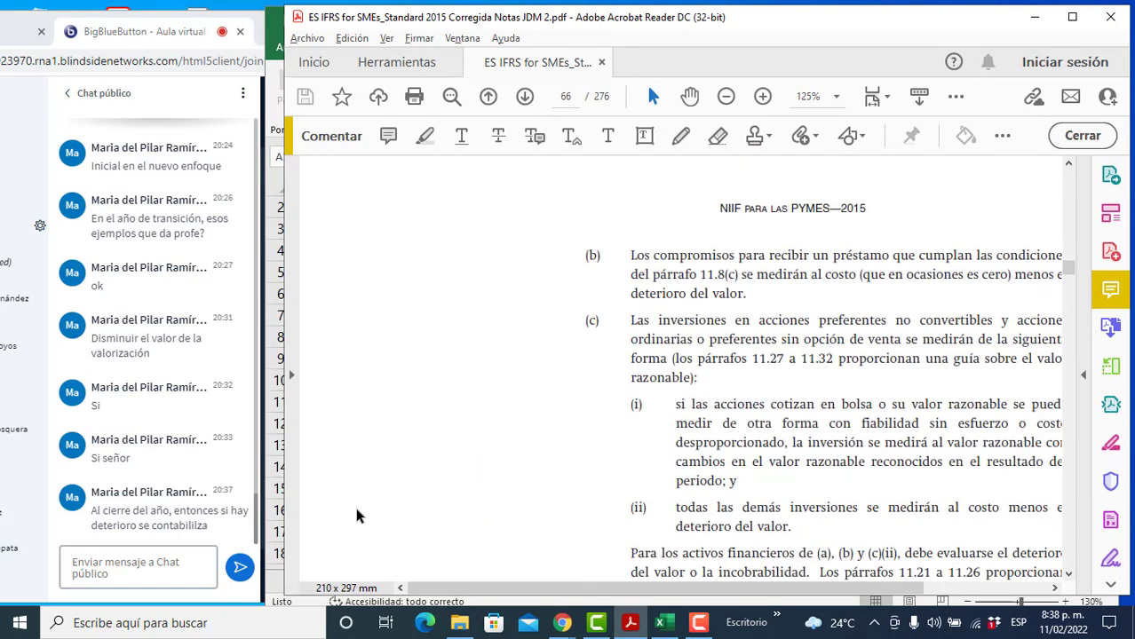
scroll(358, 515, right, 3)
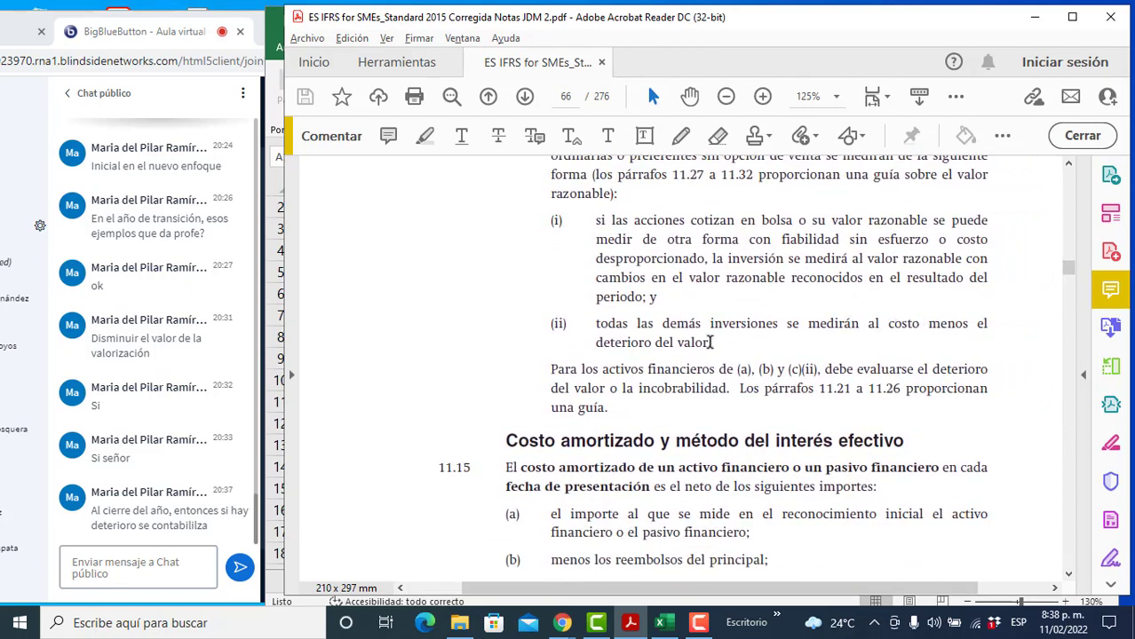
drag(711, 342, 599, 342)
click(720, 346)
Step: Switch back to the Inversiones sheet in Excel and examine the Costo amount of the shares
key(alt+Tab)
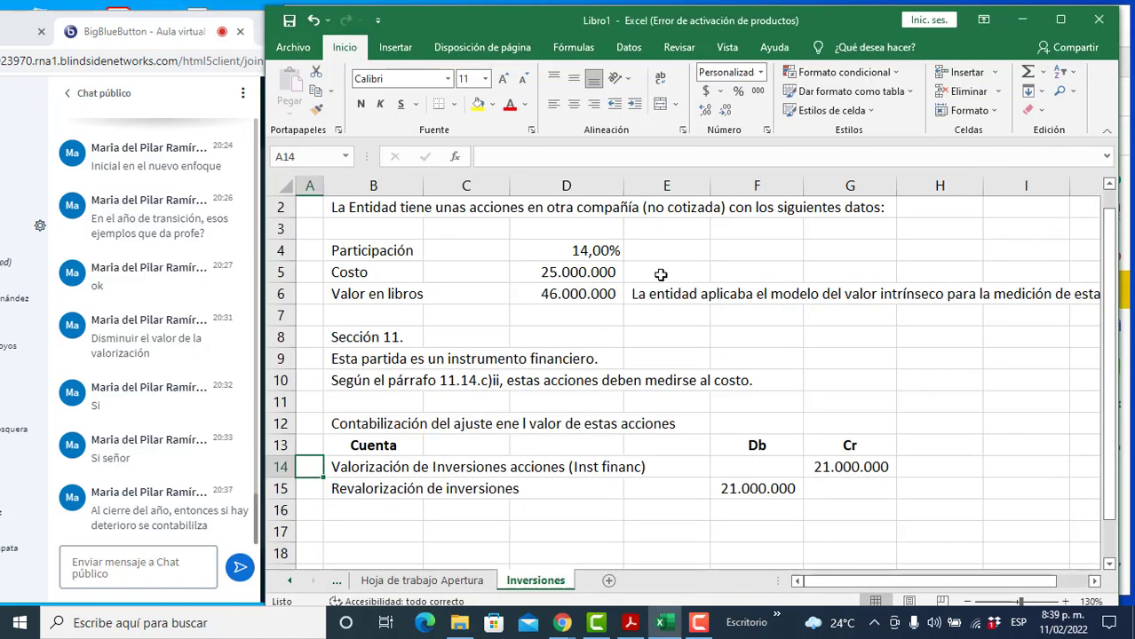
click(533, 273)
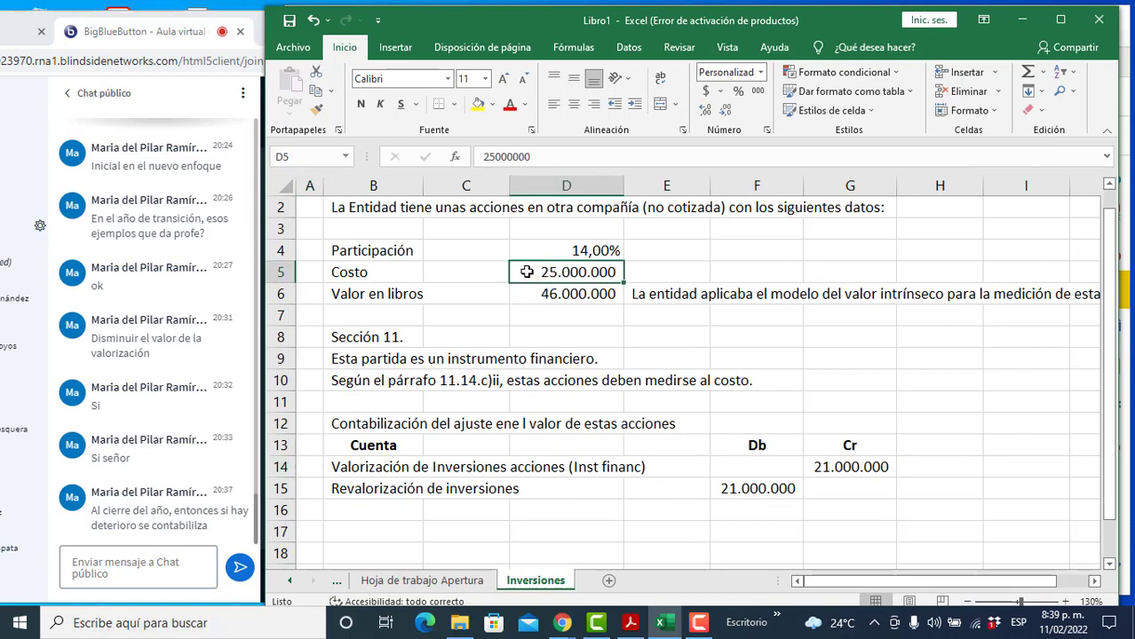
click(466, 270)
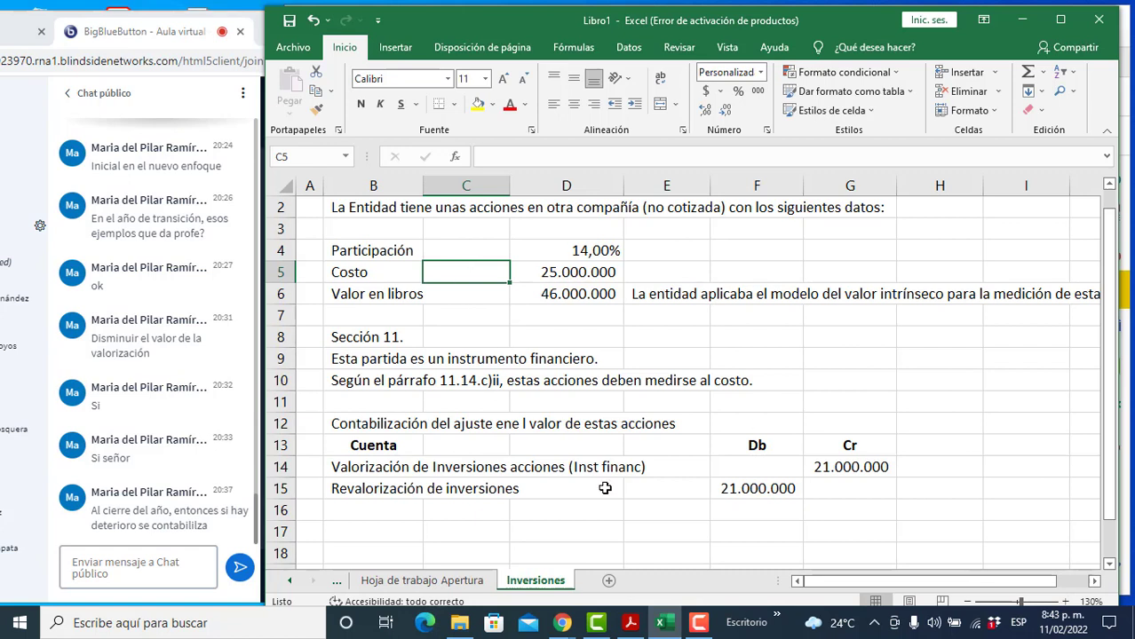
Step: Add a new worksheet after Inversiones and name it Cartera
click(608, 582)
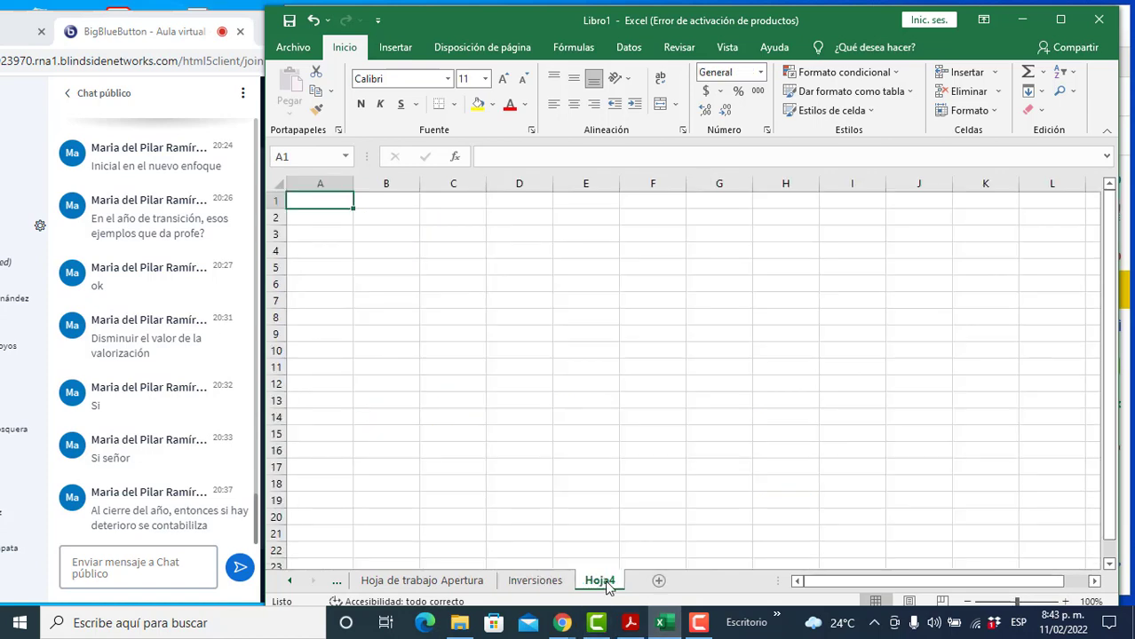
double_click(595, 581)
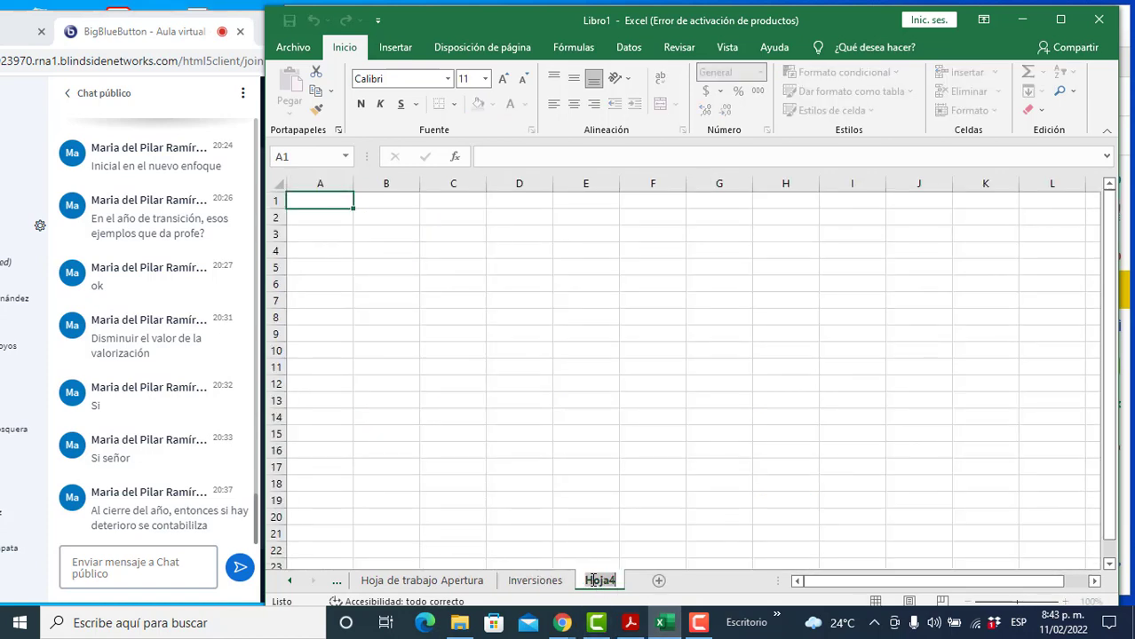
text(Cartera)
key(Return)
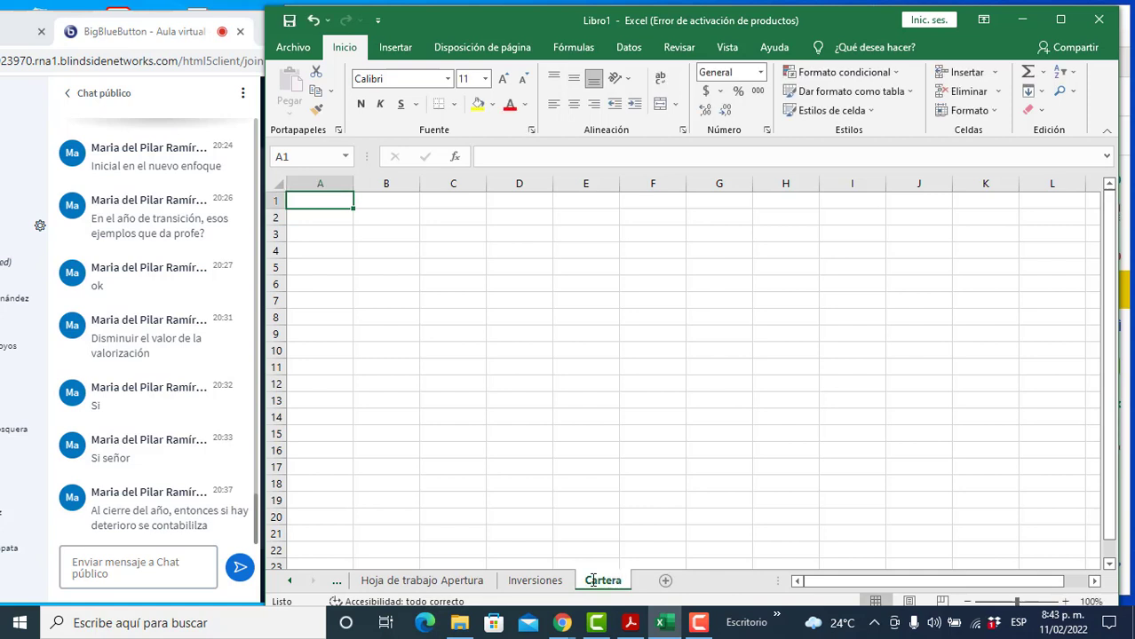
Step: Enlarge the Cartera sheet to 120% zoom and narrow column A into a slim margin
click(1065, 602)
click(1065, 602)
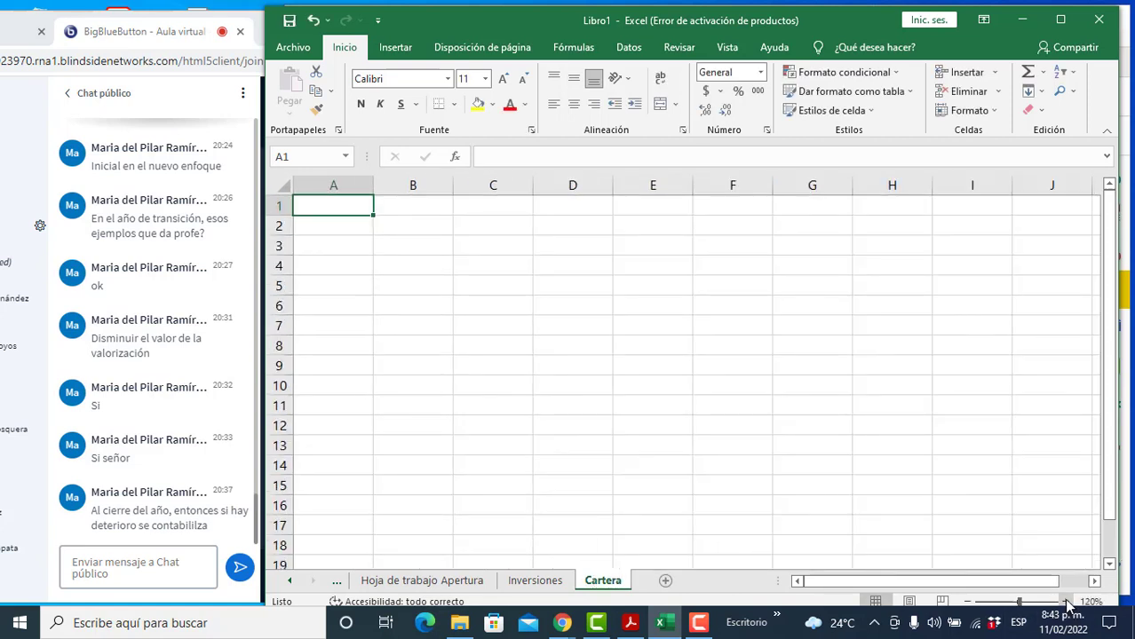
drag(374, 184, 322, 186)
Step: Enter the introductory sentence "en la fecha de trancisión, la entidad tiene cartera con las siguientes condiciones:" in cell B2
click(369, 221)
text(en)
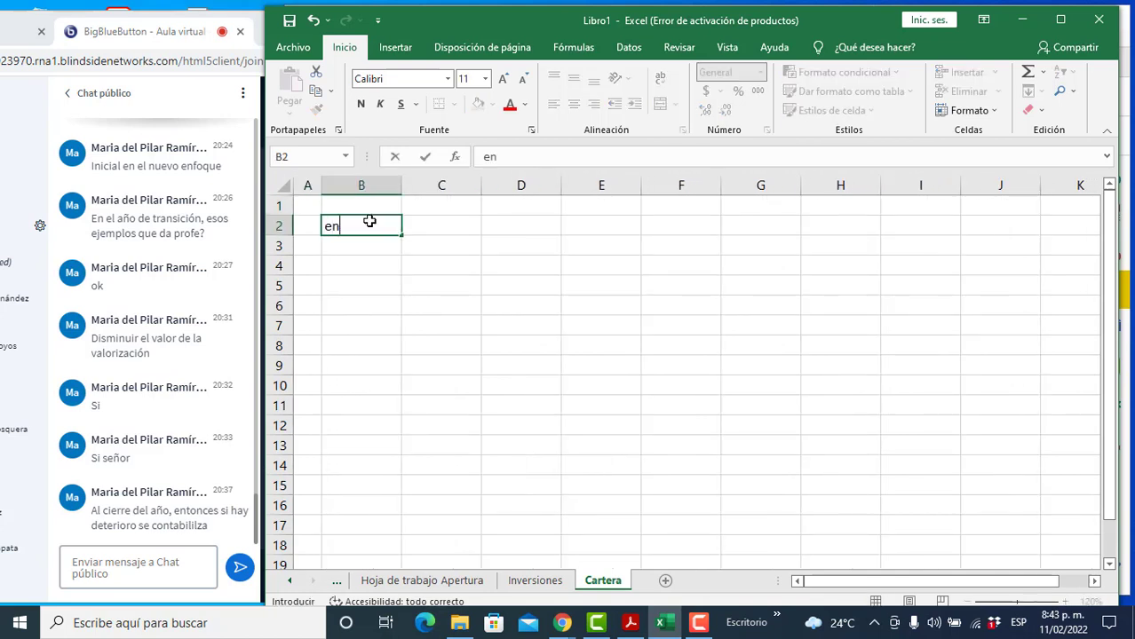
text( la fecha de tran)
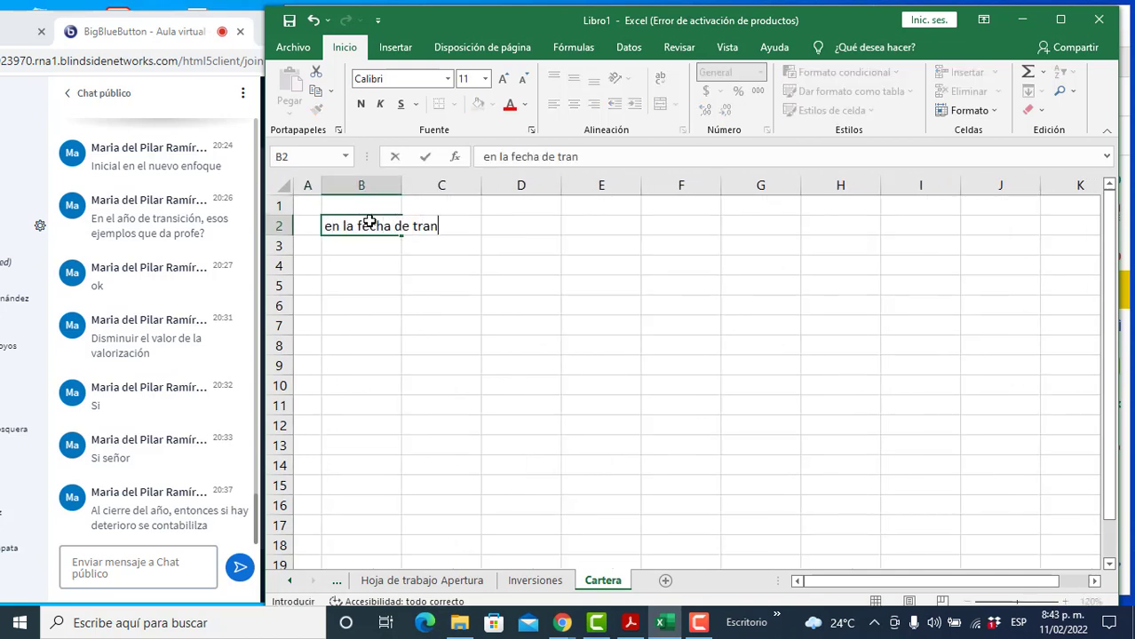
text(cisión, la entidad t)
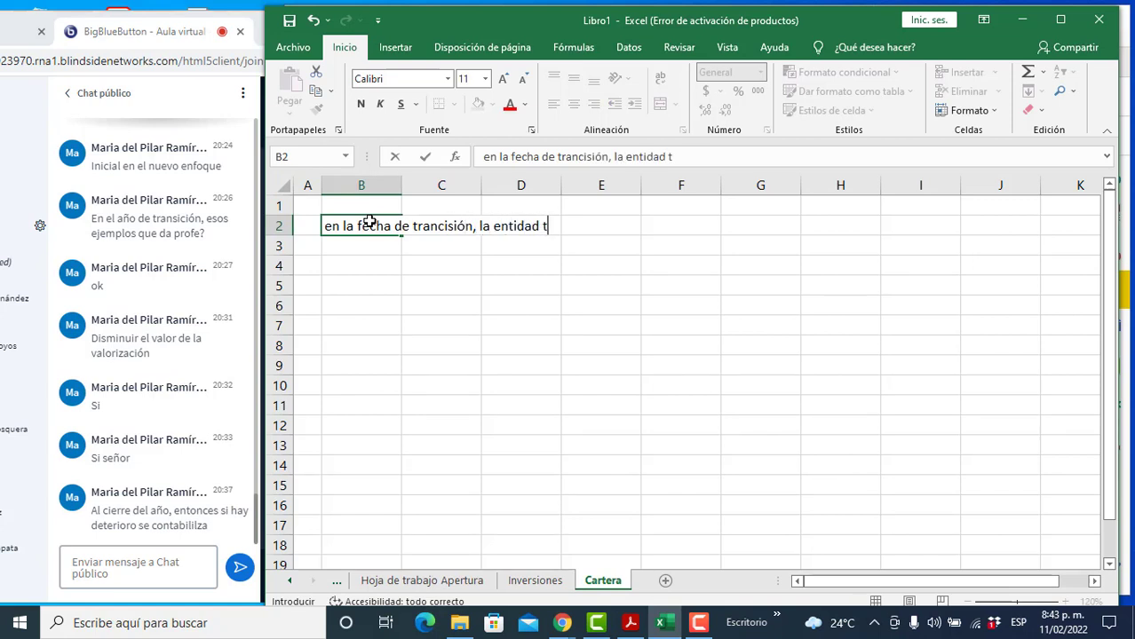
text(iene caret)
key(BackSpace)
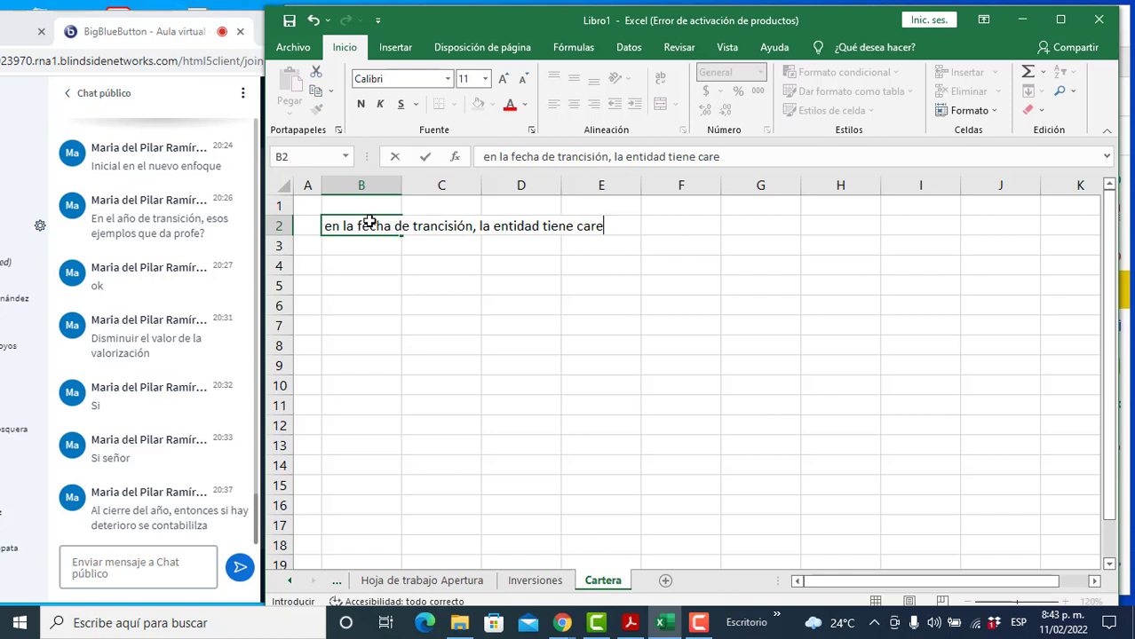
key(BackSpace)
text(tera con las s)
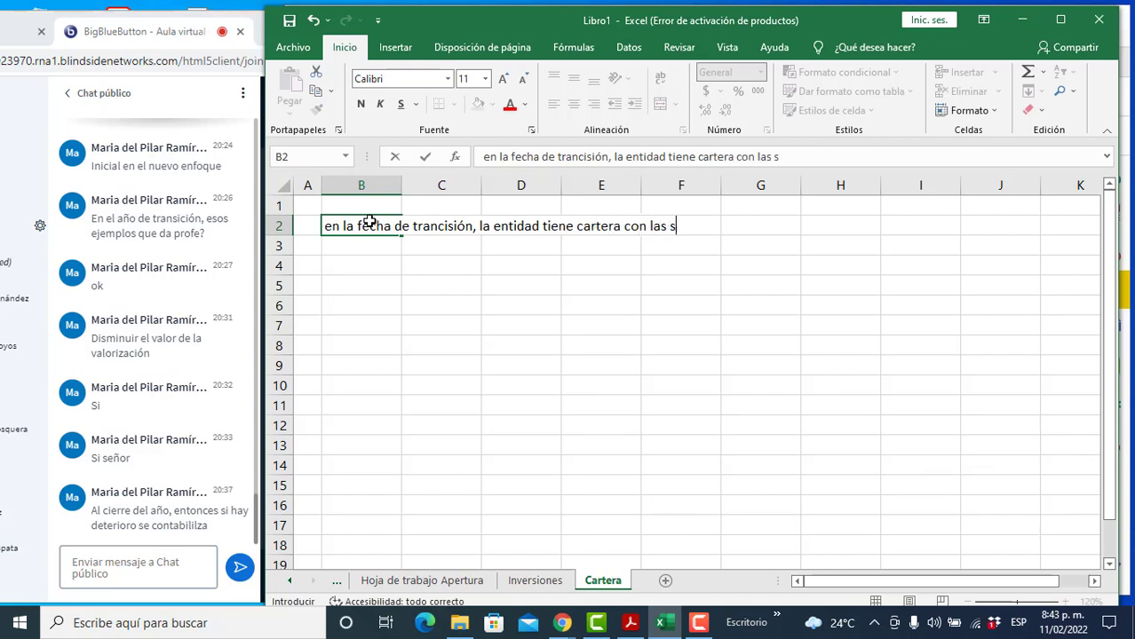
text(iguientes condicione)
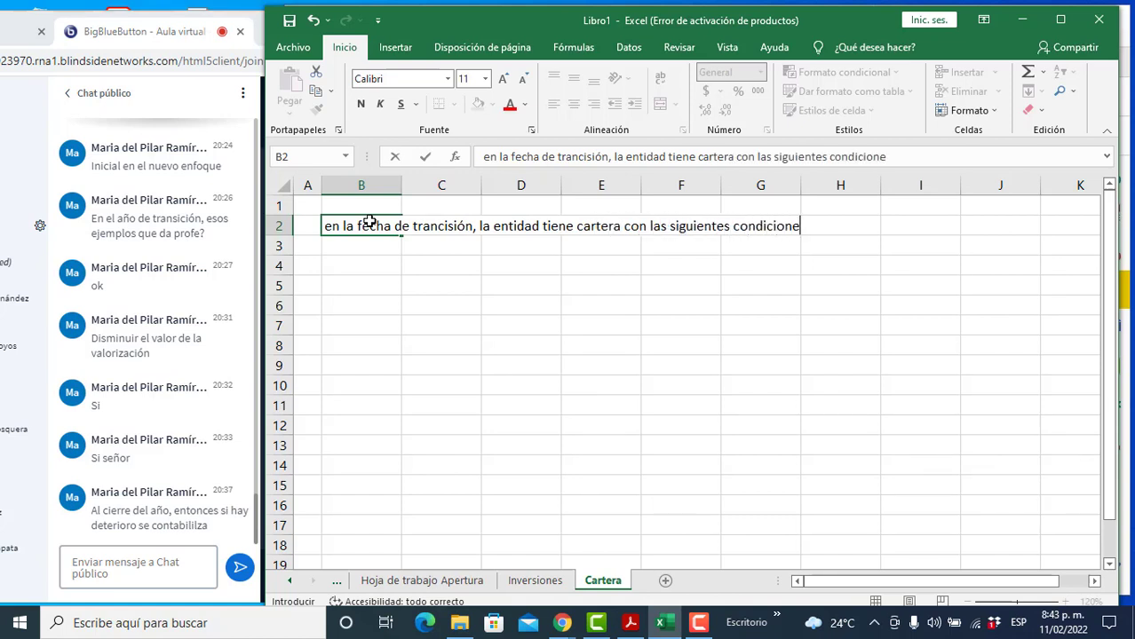
text(s:)
key(Return)
Step: Enter the label "Saldo total de la cartera" in B4 and its amount 45000000 in F4
key(Return)
text(Sa)
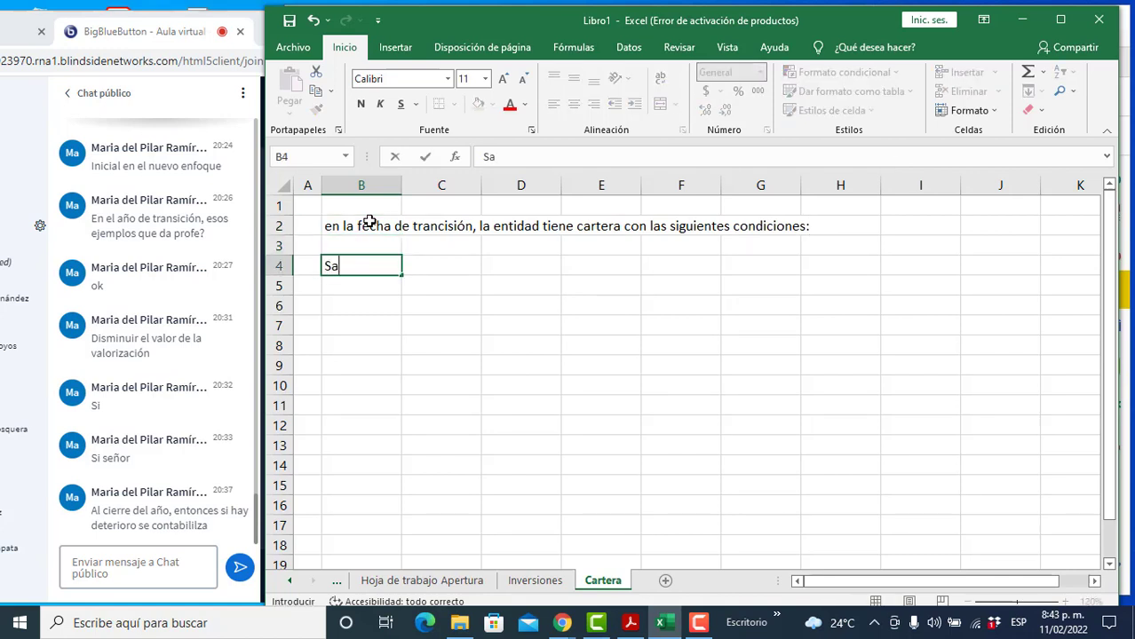
text(ldo total d)
key(BackSpace)
text(total de la)
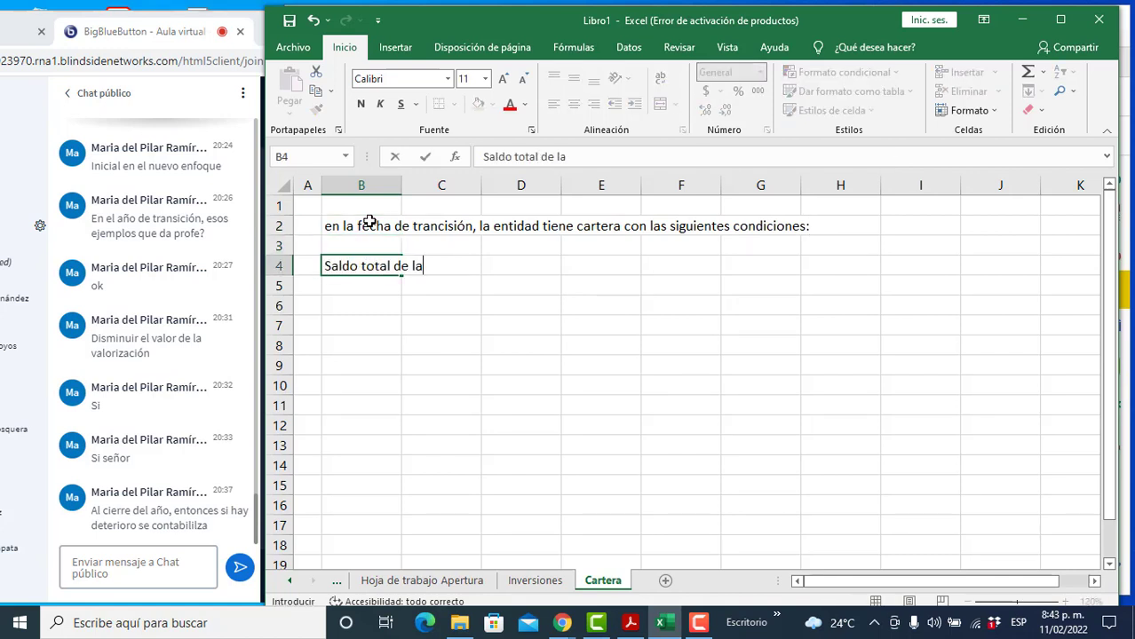
text( cartera)
key(Right)
key(Right)
key(Right)
key(Right)
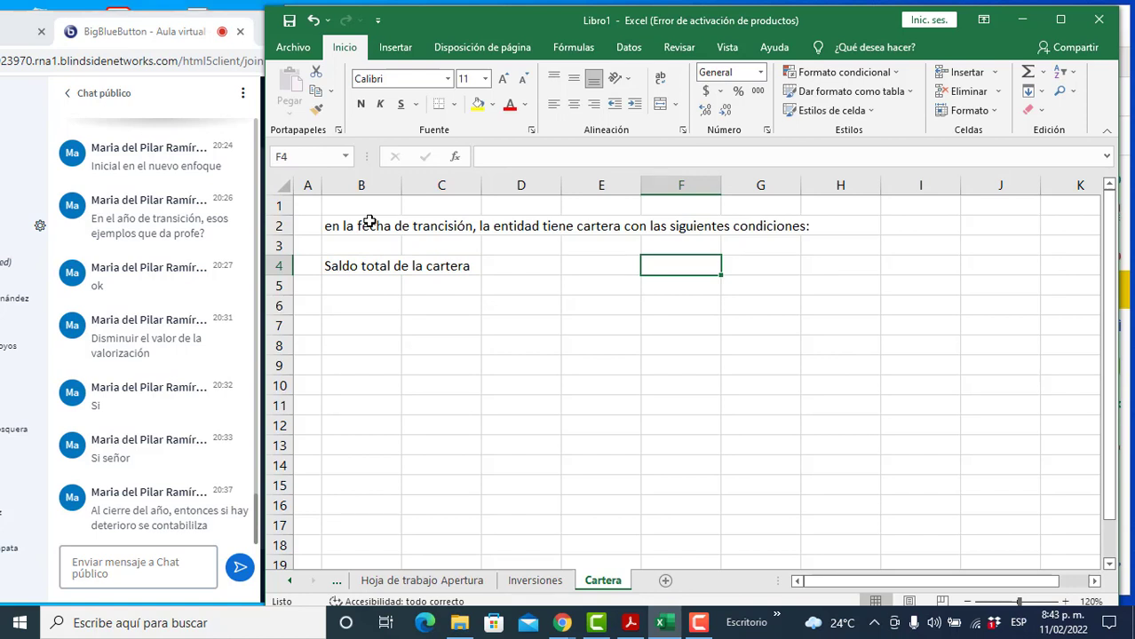
text(45000)
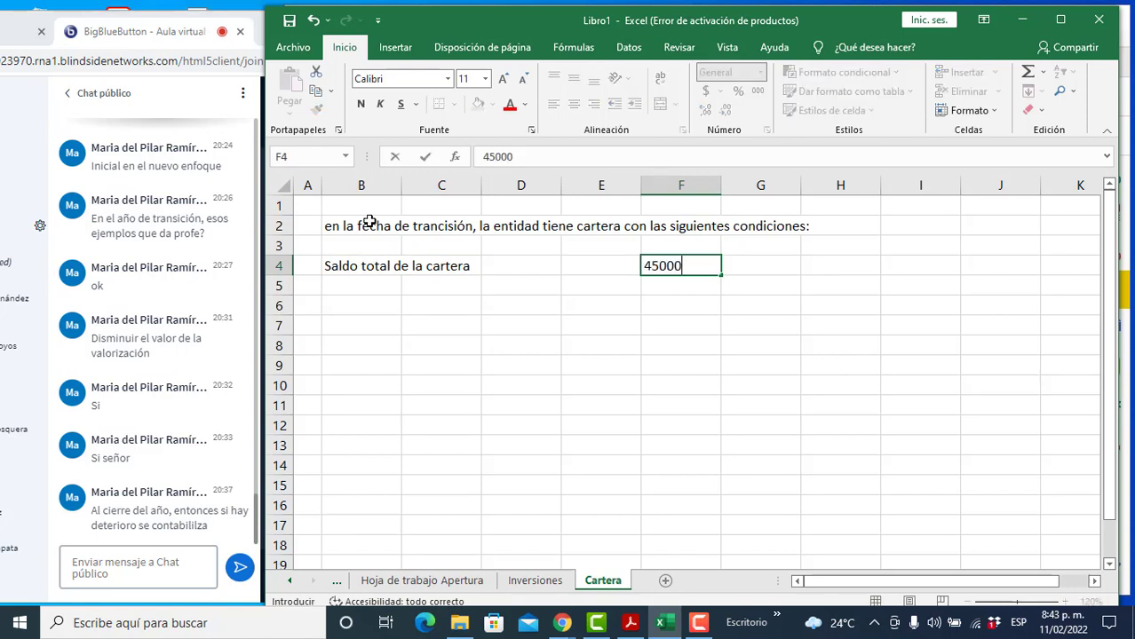
text(0000)
key(Return)
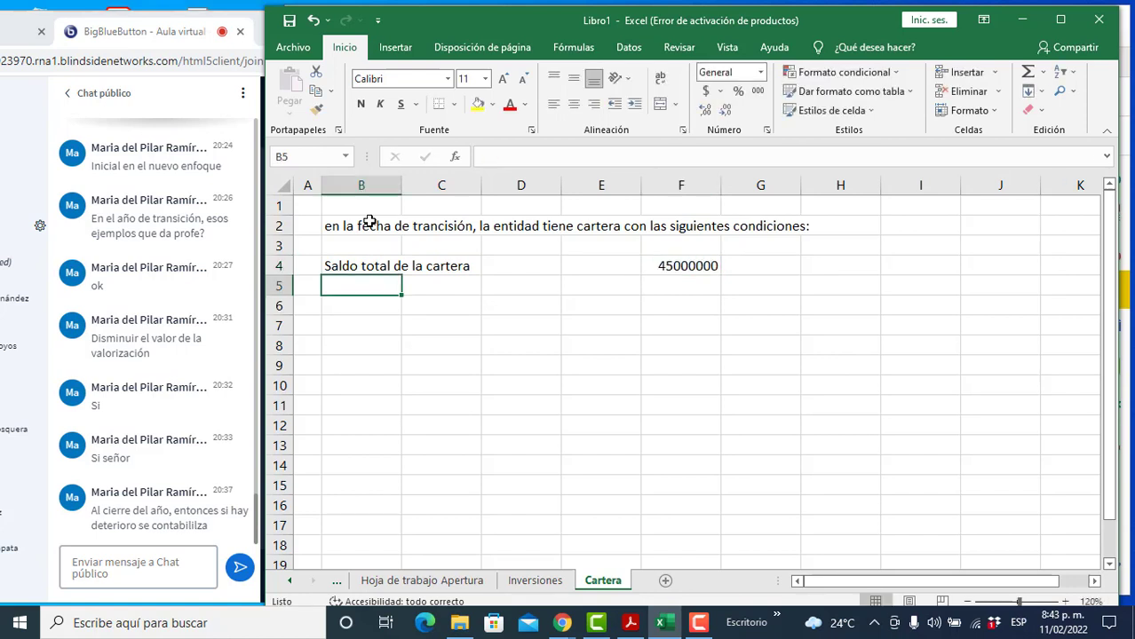
Step: Format all cells of the Cartera sheet with thousands separators and no decimals
click(280, 182)
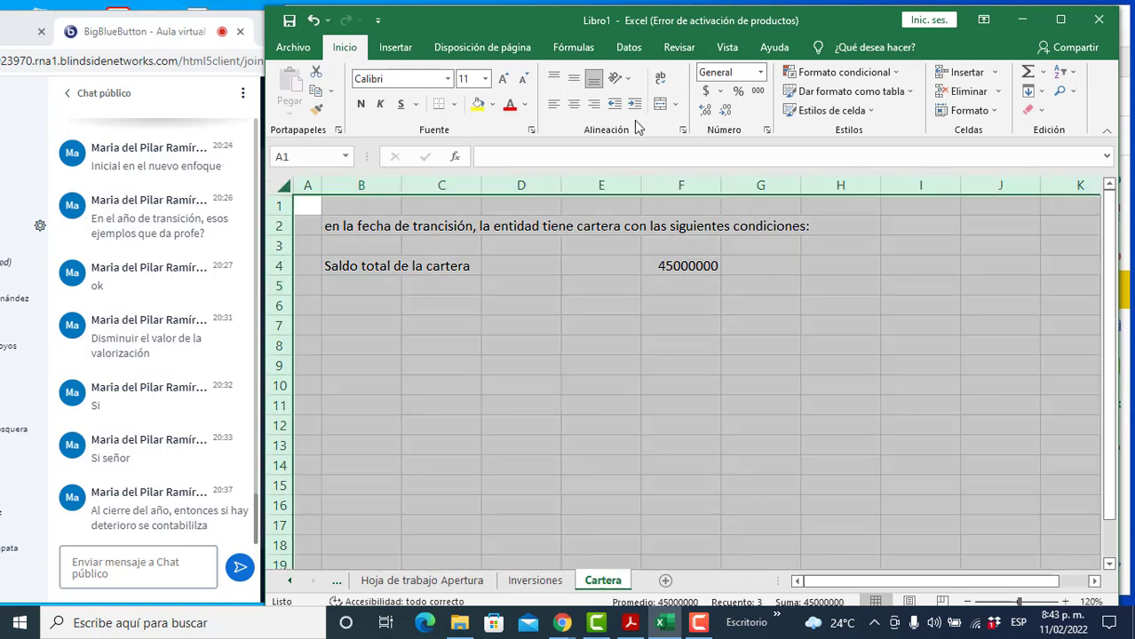
click(757, 91)
click(726, 110)
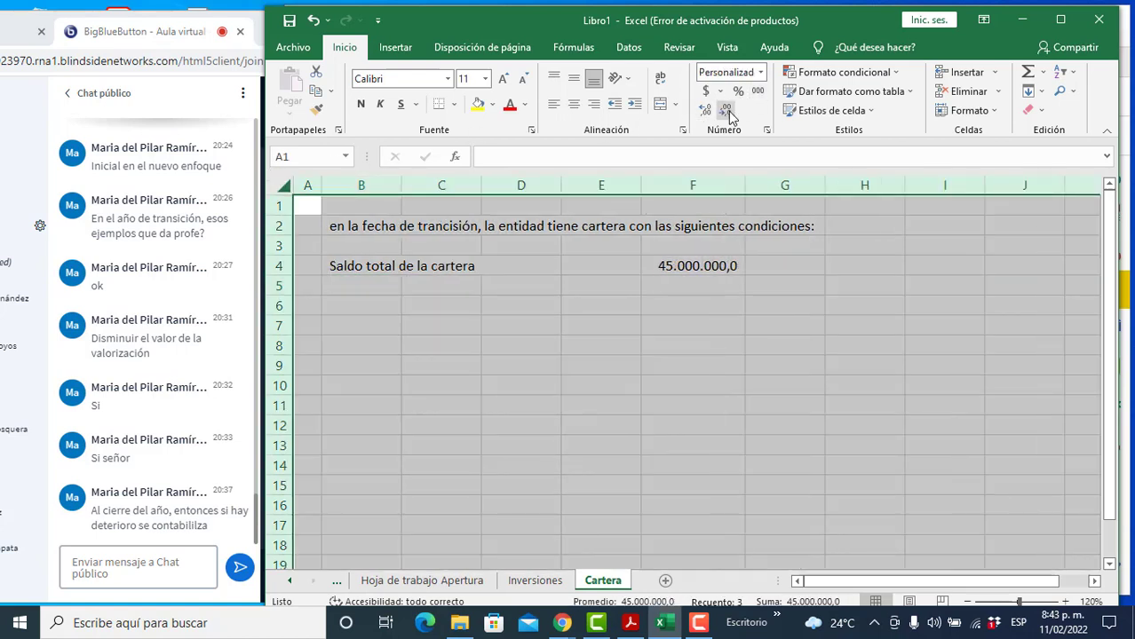
click(726, 110)
Step: Enter the subheading "Datos conocidos sobre clientes:" in cell B6
click(381, 299)
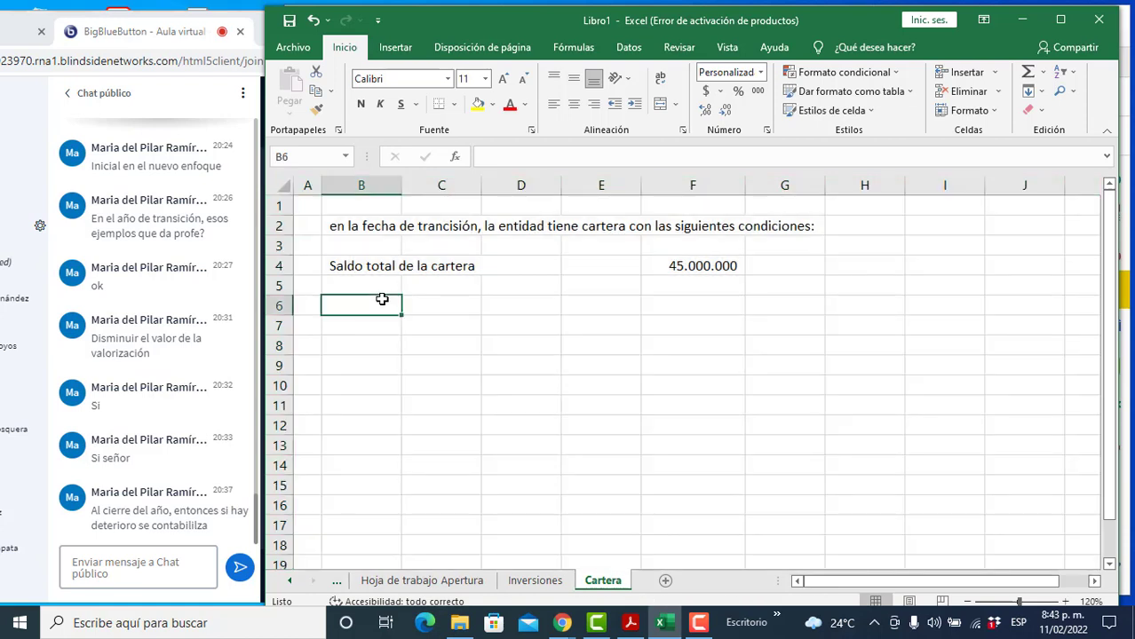
key(Up)
click(382, 299)
key(Up)
click(382, 299)
text(Datos c)
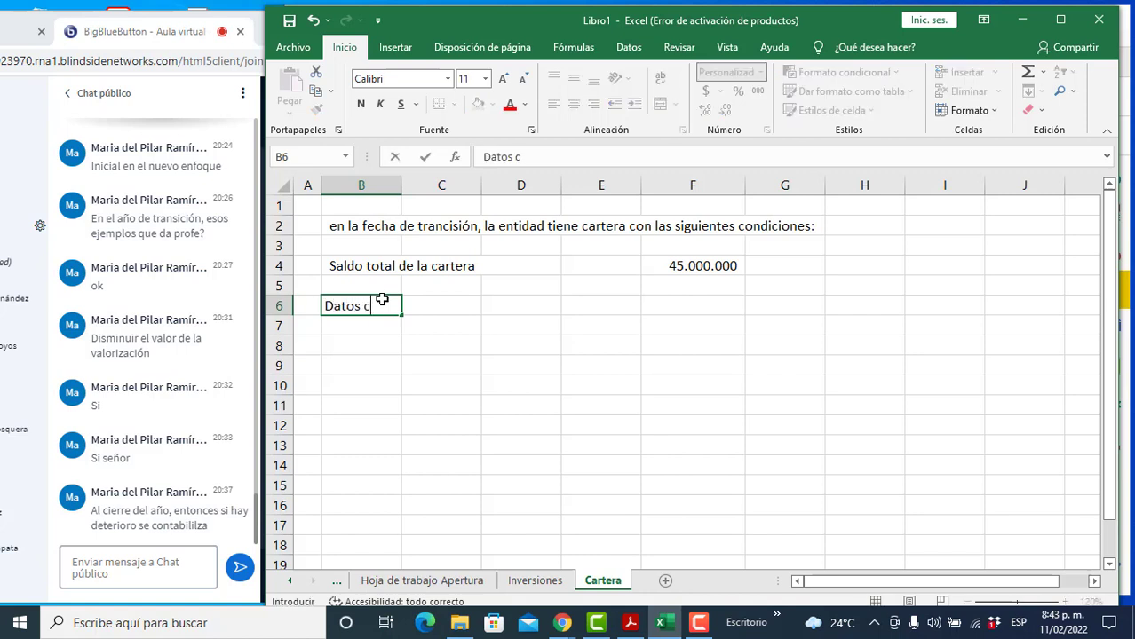
text(onocidos sobre clientes:)
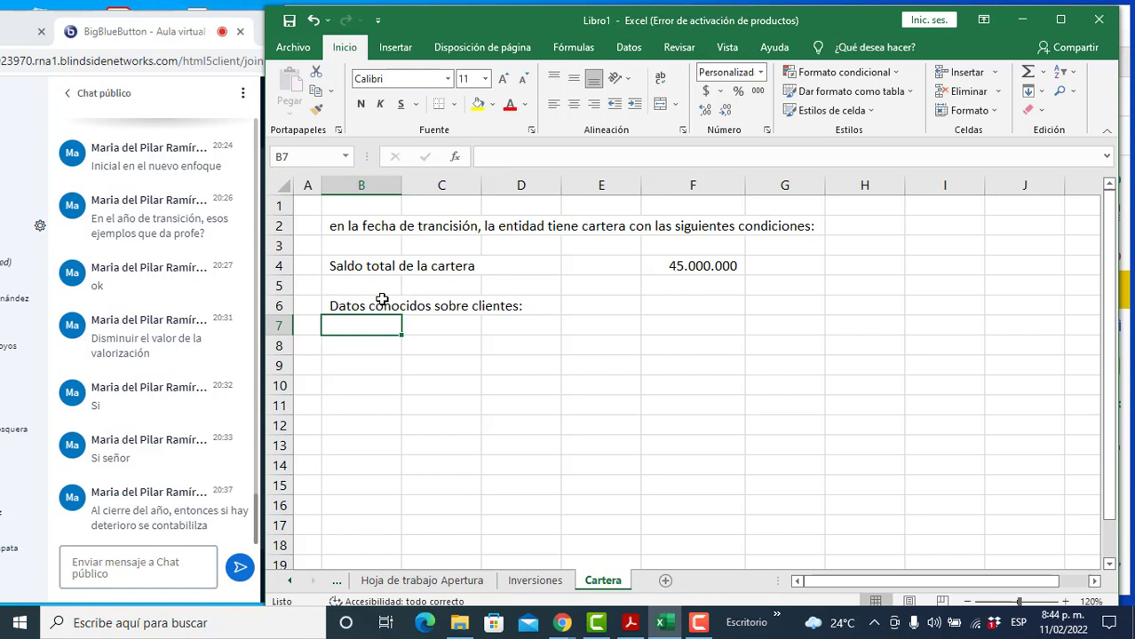
Step: Enter in B8 "Cliente 1, tiene un saldo de $3.000.000, está quebrado, en insolvencia, no tiene como pagar."
key(Down)
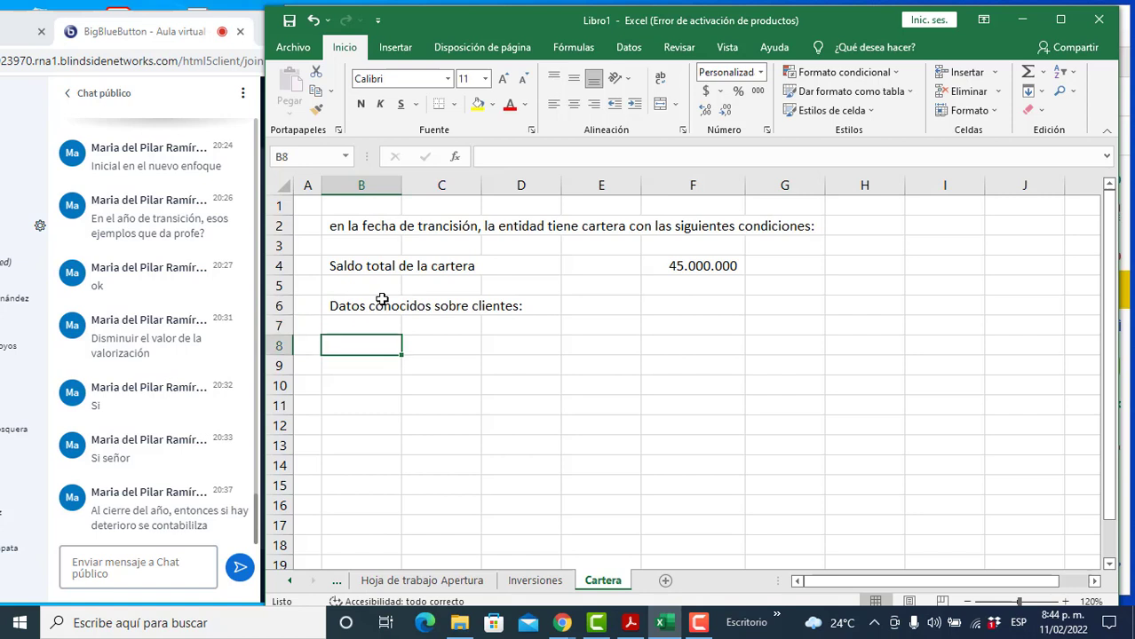
text(Clie)
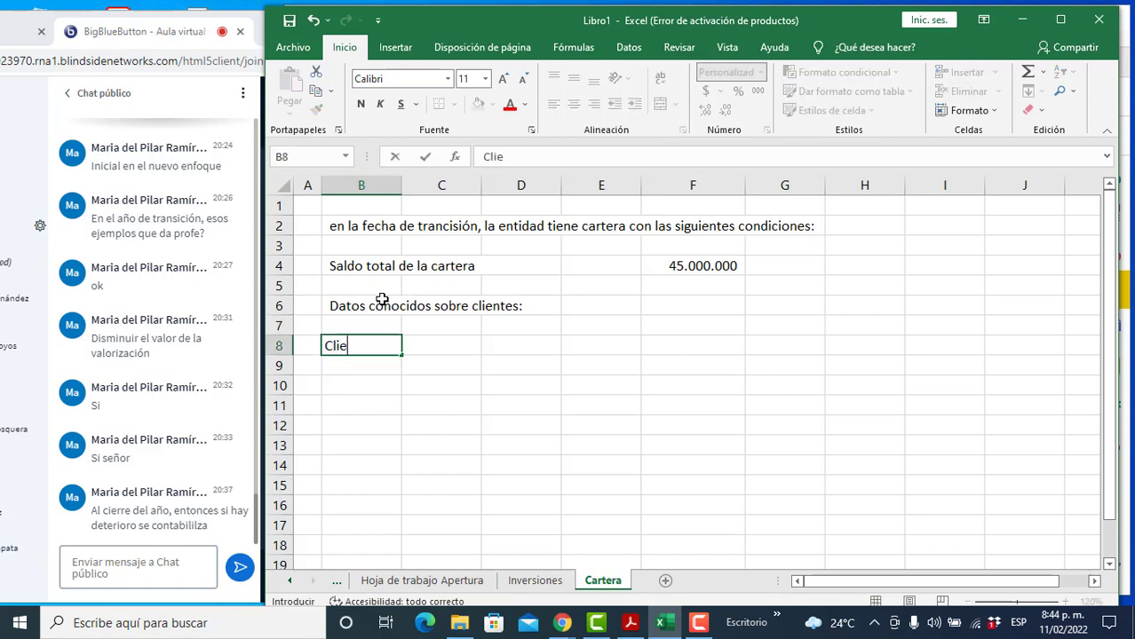
text(nte 1, tiene un )
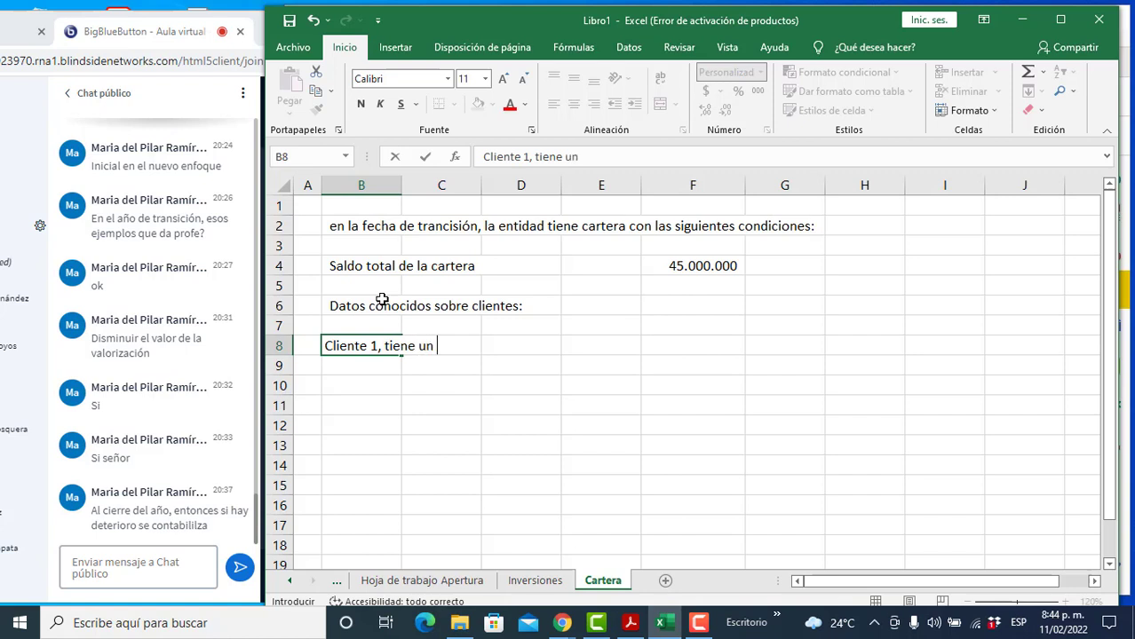
text(saldo de )
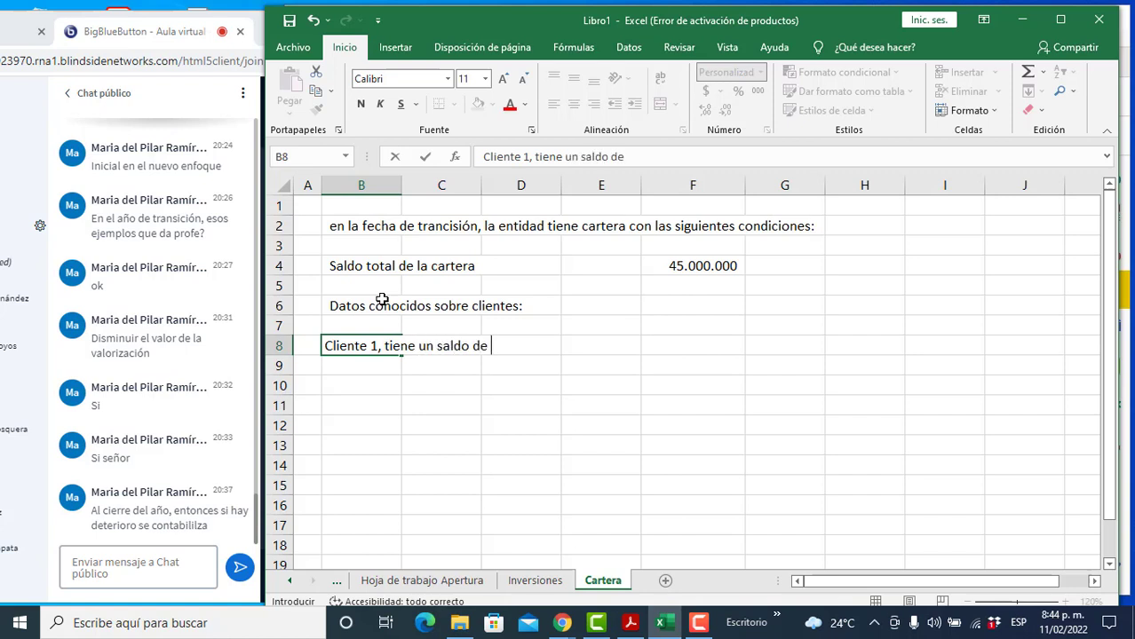
text($3.000.)
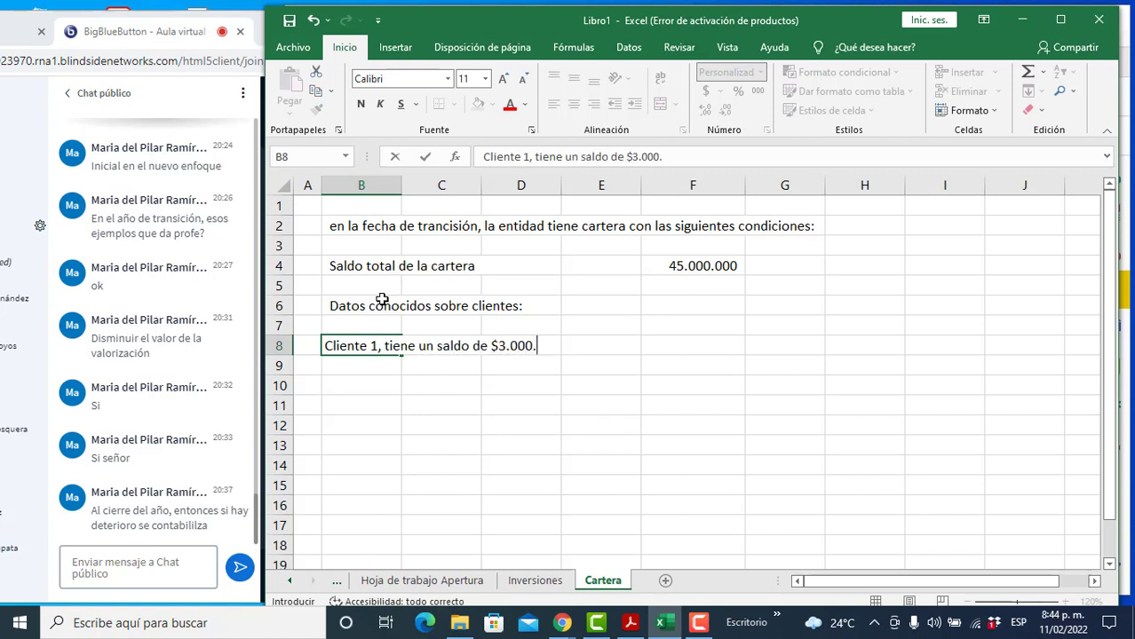
text(000, est)
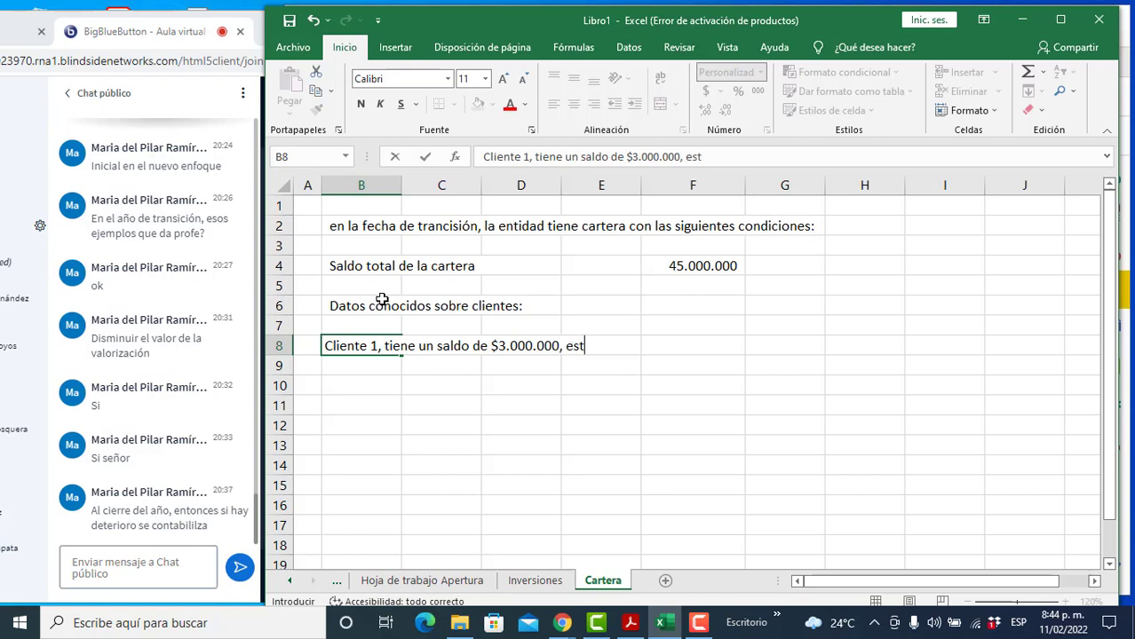
text(á quebrado)
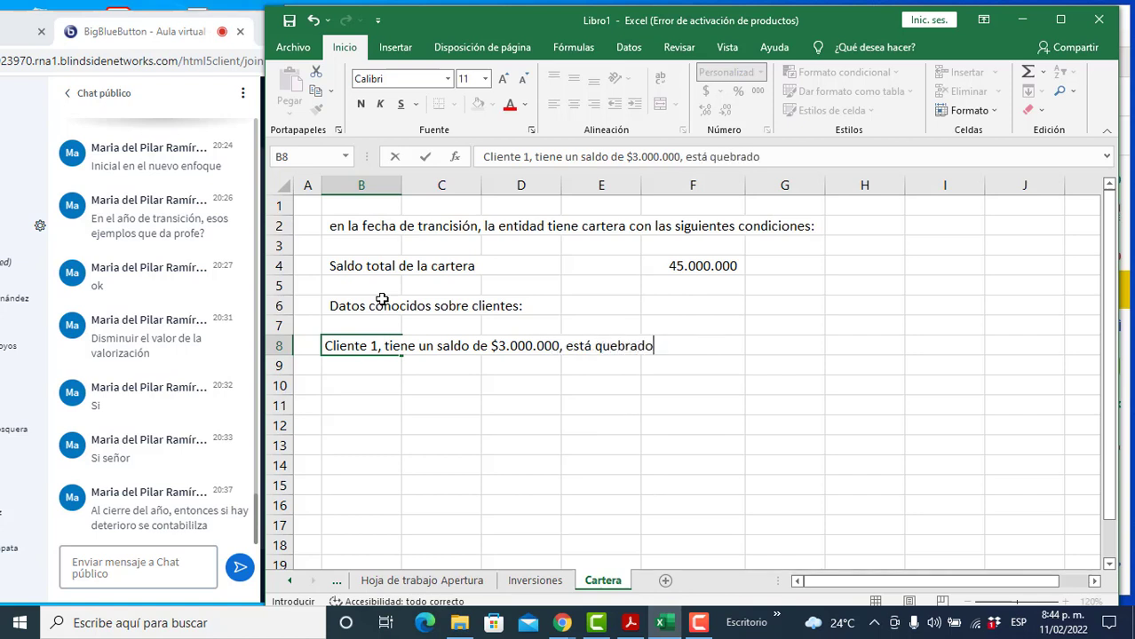
text(, en insolvencia,)
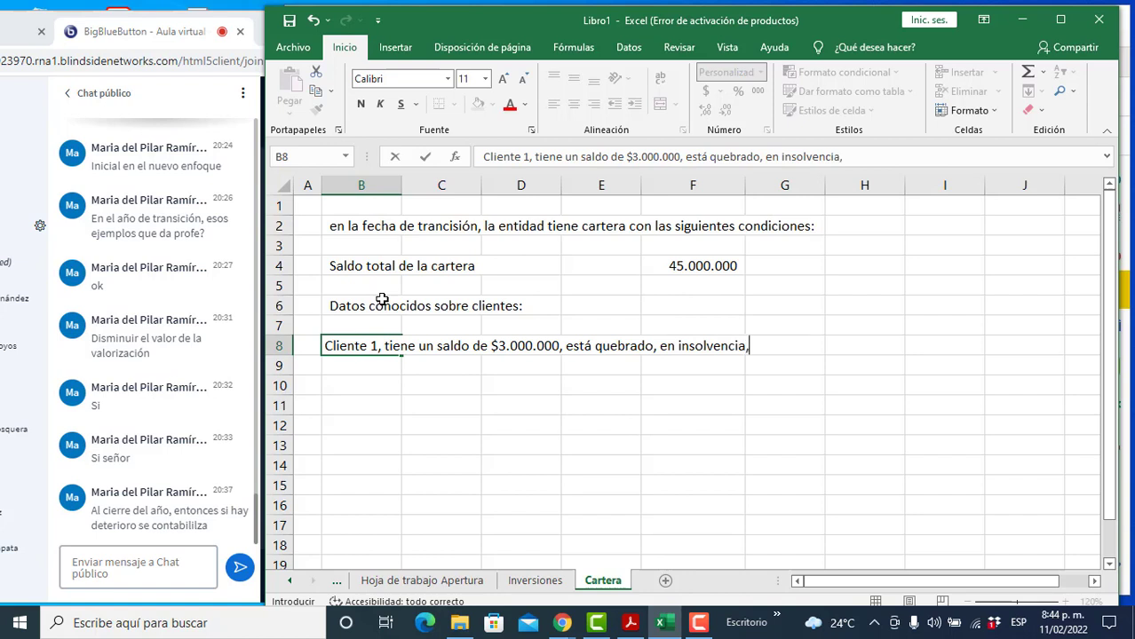
text( no tiene como pagar.)
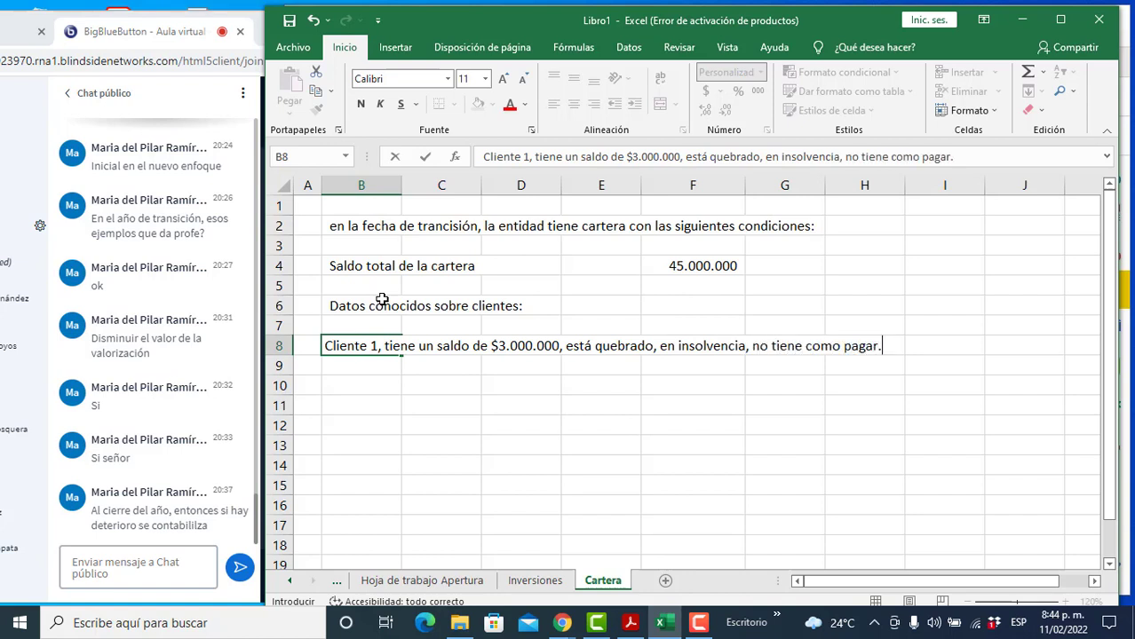
key(Return)
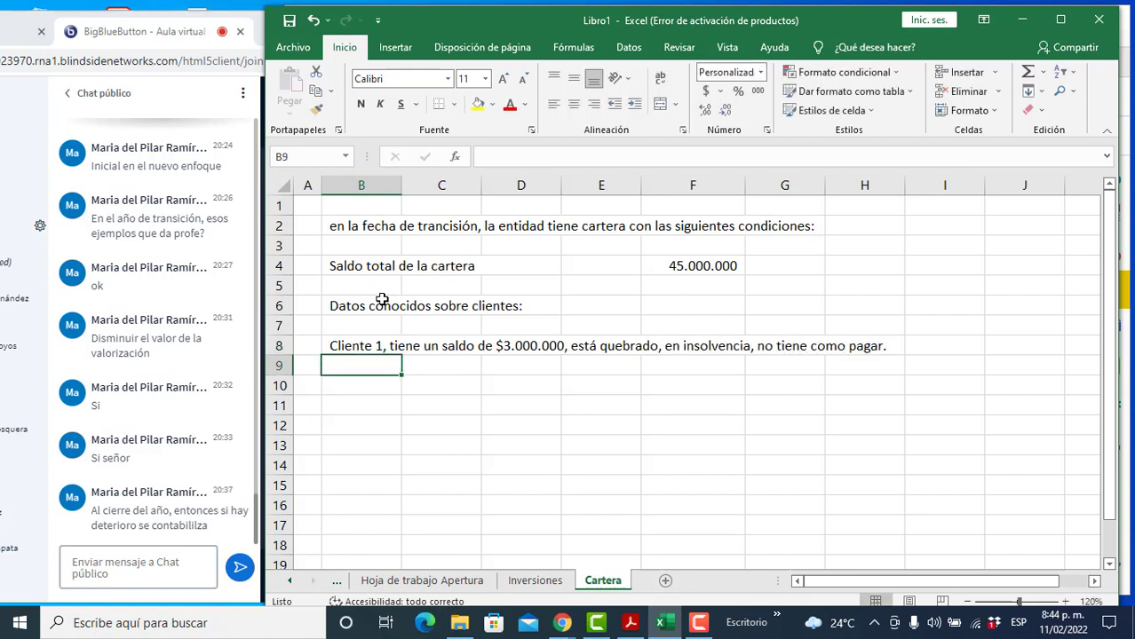
Step: Enter in B9 "La entidad tiene reconocida una provisión de $1.000.000 que es la permitida para efectos fiscales"
text(La ent)
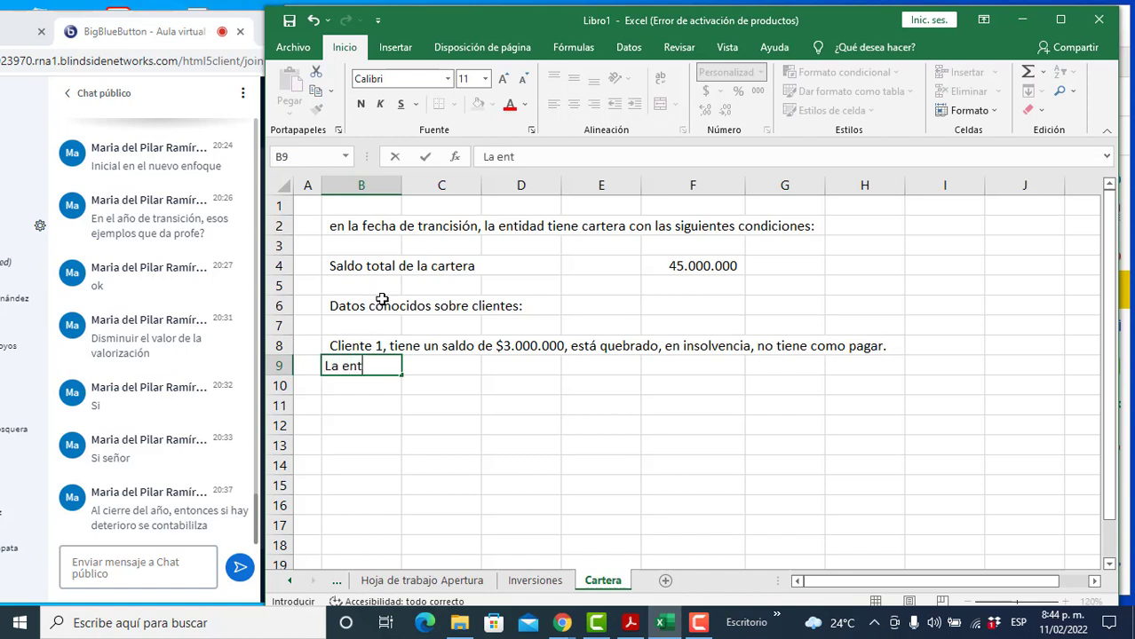
text(idad tiene recon)
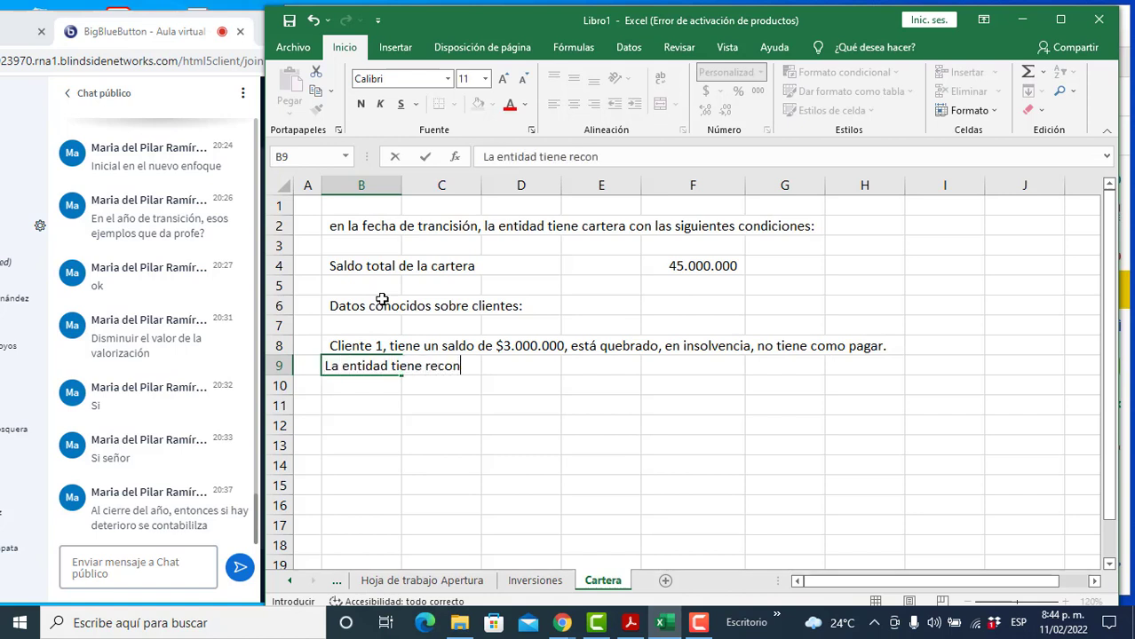
text(ocida una pr)
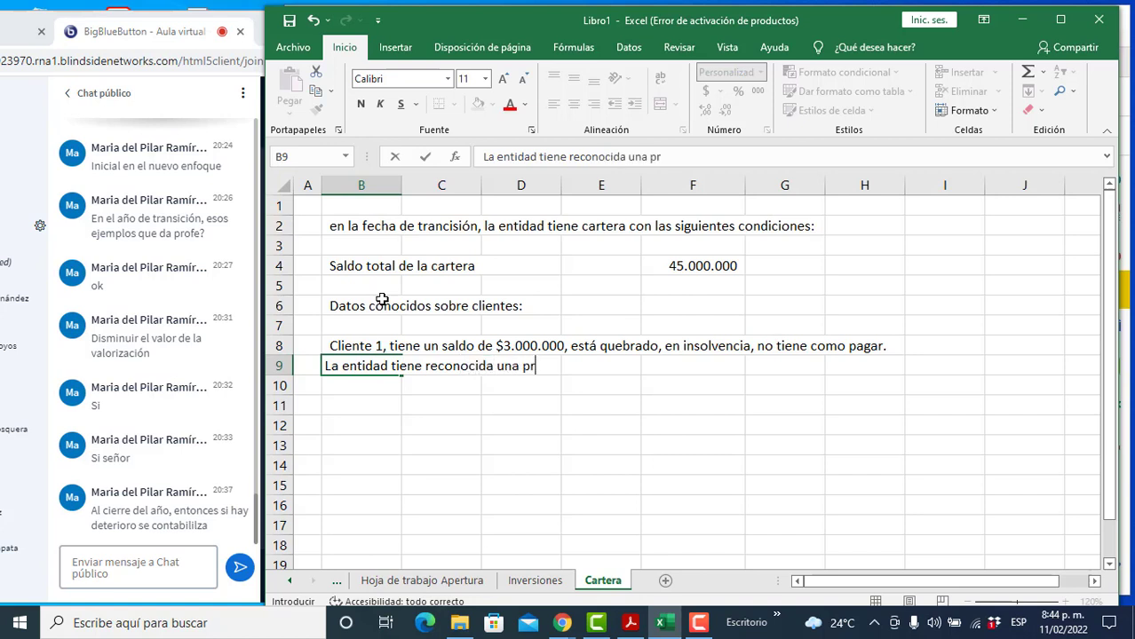
text(ovisión de $1)
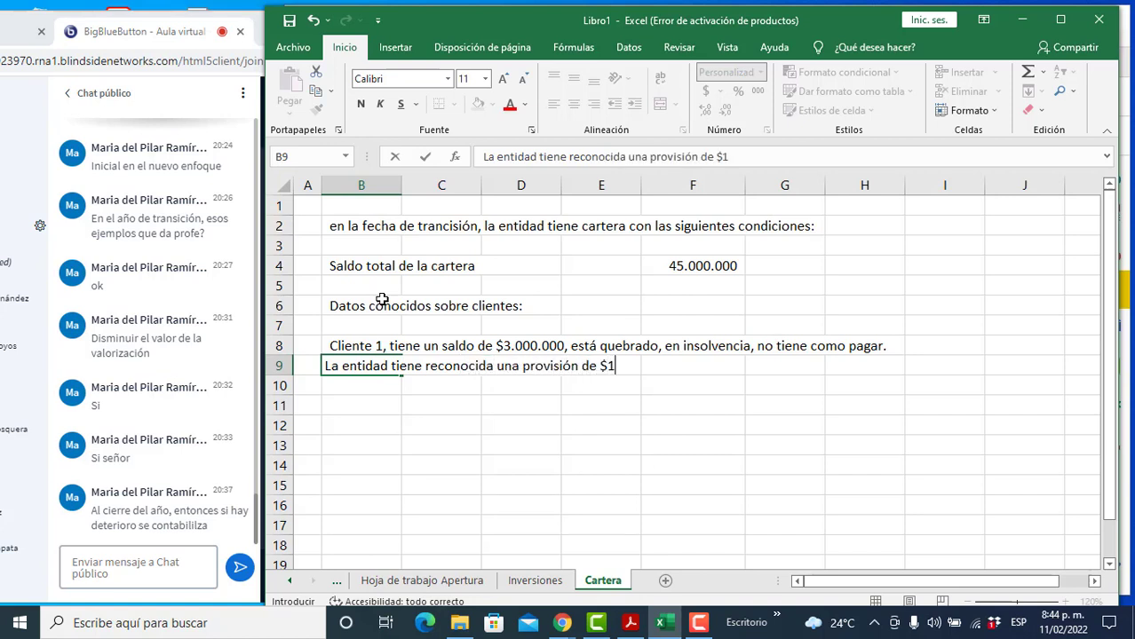
text(.000.000 wu)
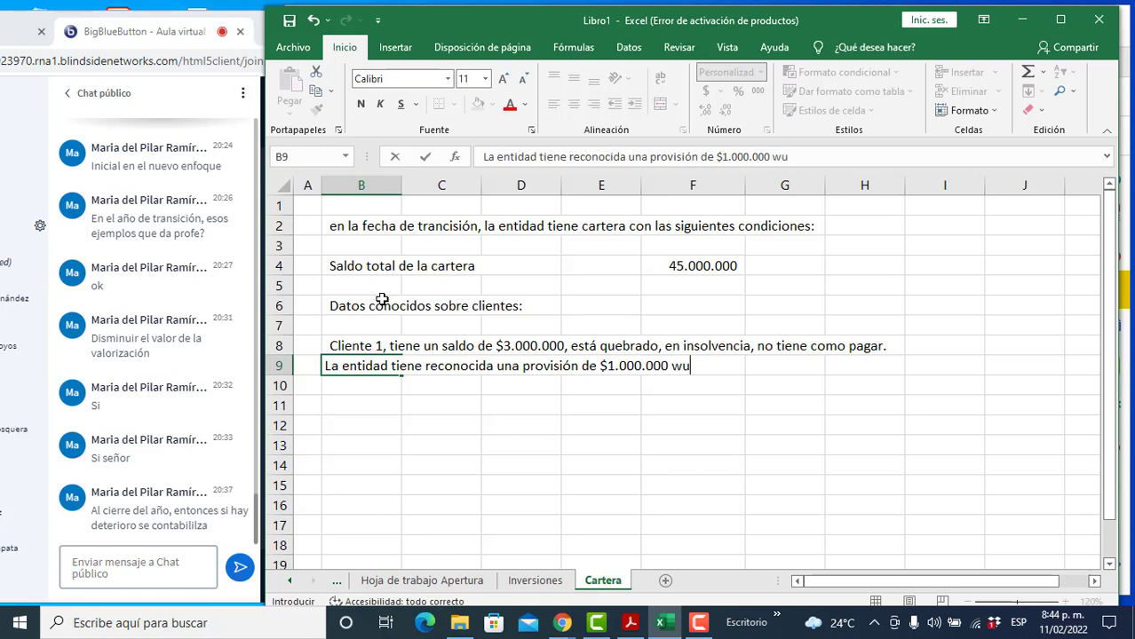
key(BackSpace)
key(BackSpace)
text(que es la)
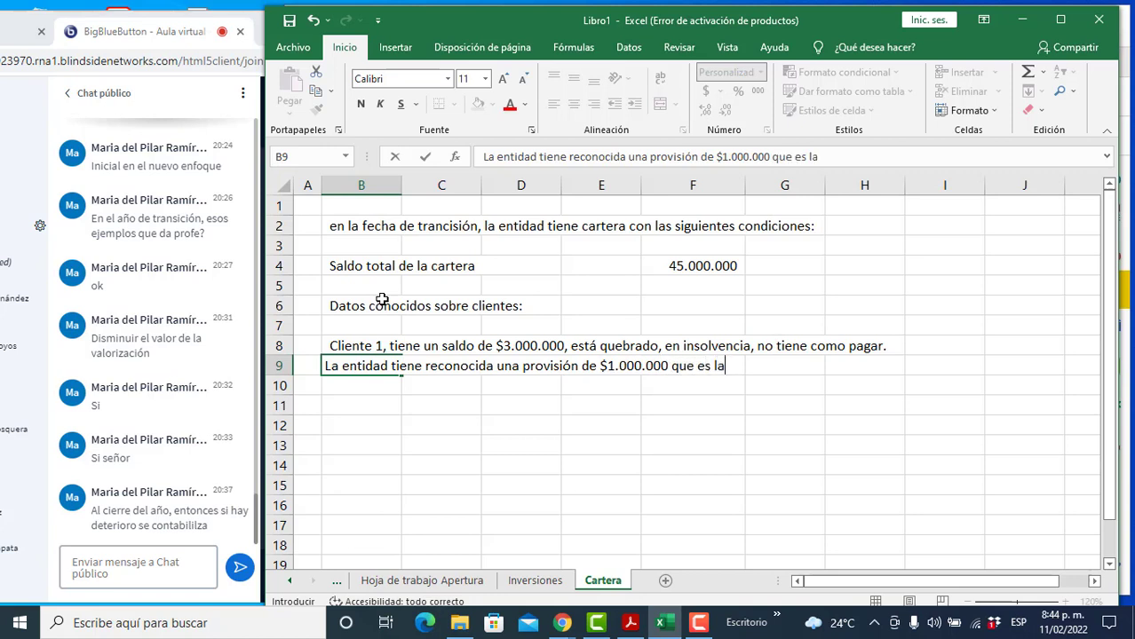
text(pa)
key(BackSpace)
text(er)
key(BackSpace)
key(BackSpace)
key(BackSpace)
text(permitida para )
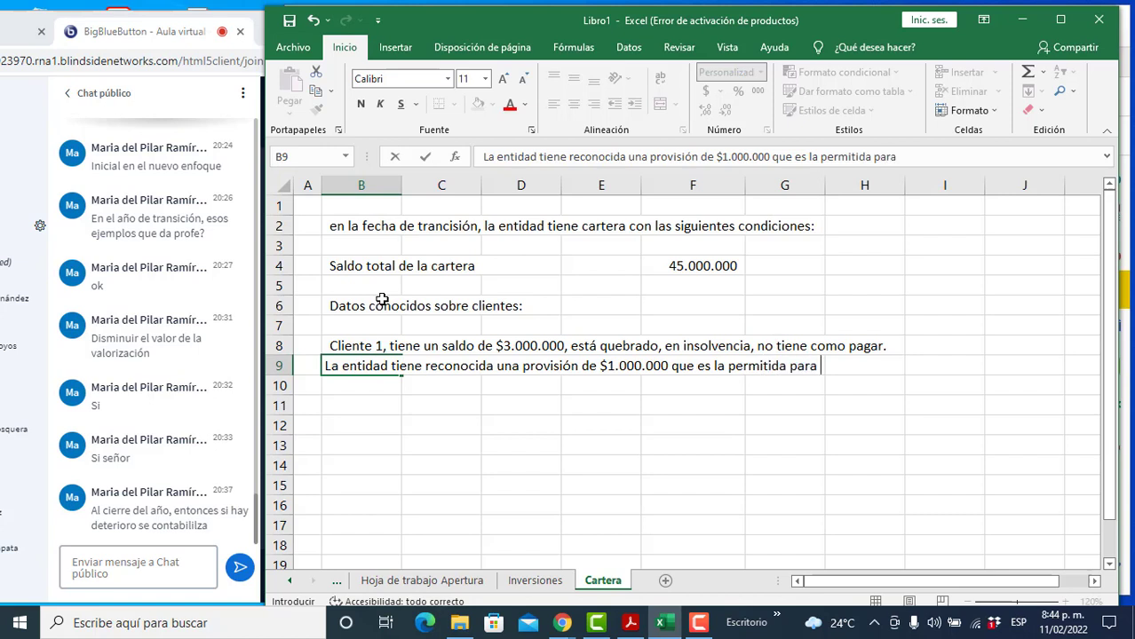
text(efectos fis)
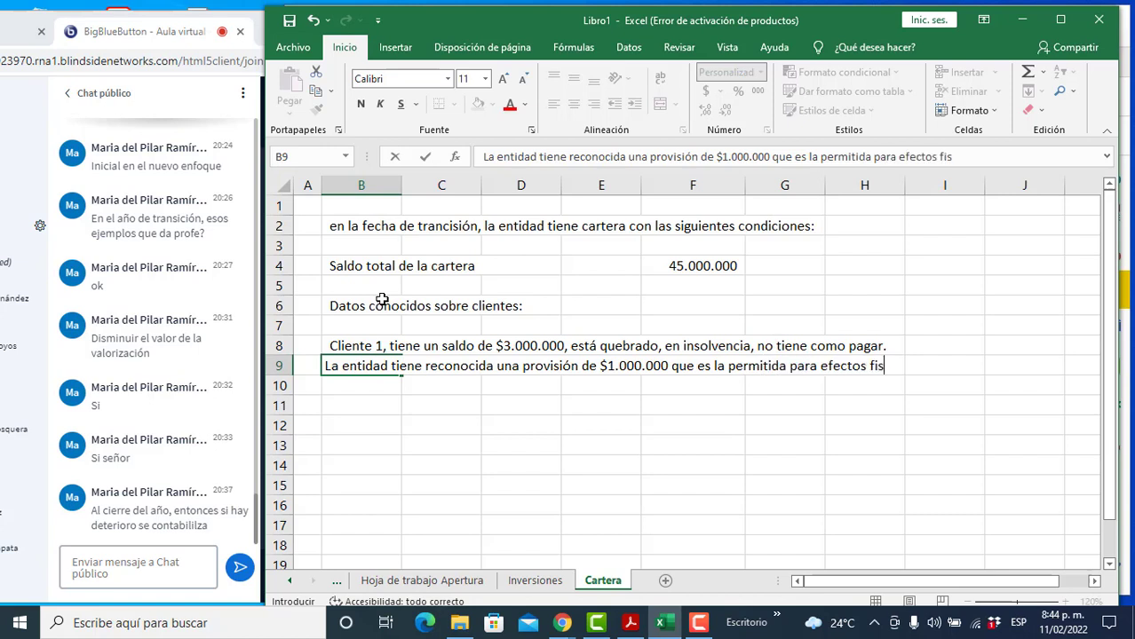
text(cales)
key(Return)
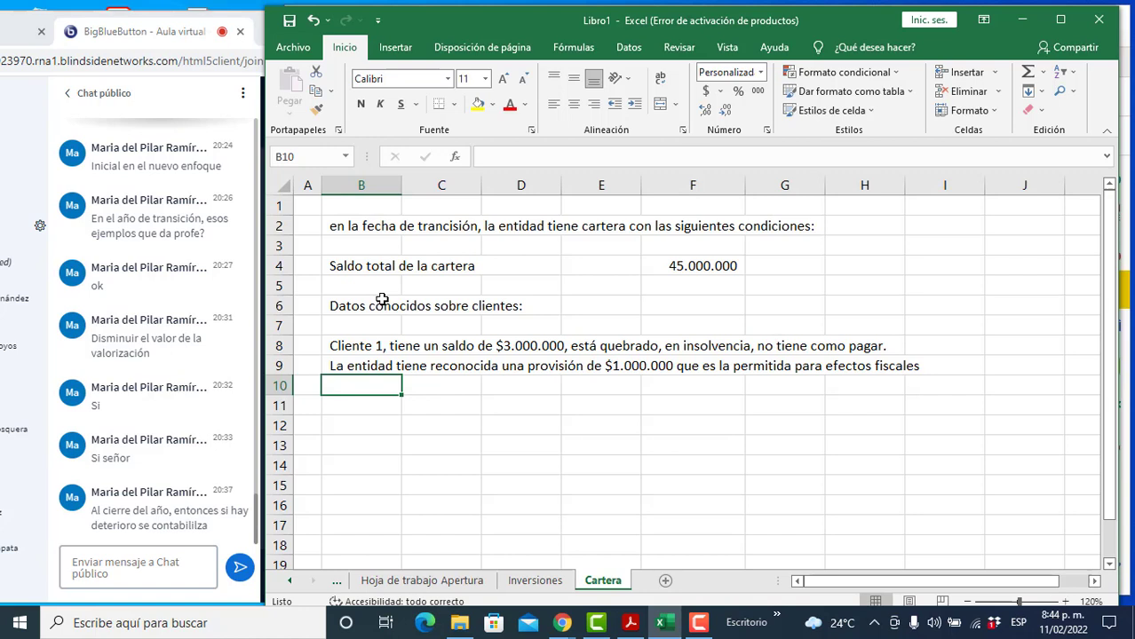
Step: Enter in B11 "Cliente 2, tiene un saldo de $6.000.000, entró en proceso de reestructuración, y se acordó que va a pagar"
key(Down)
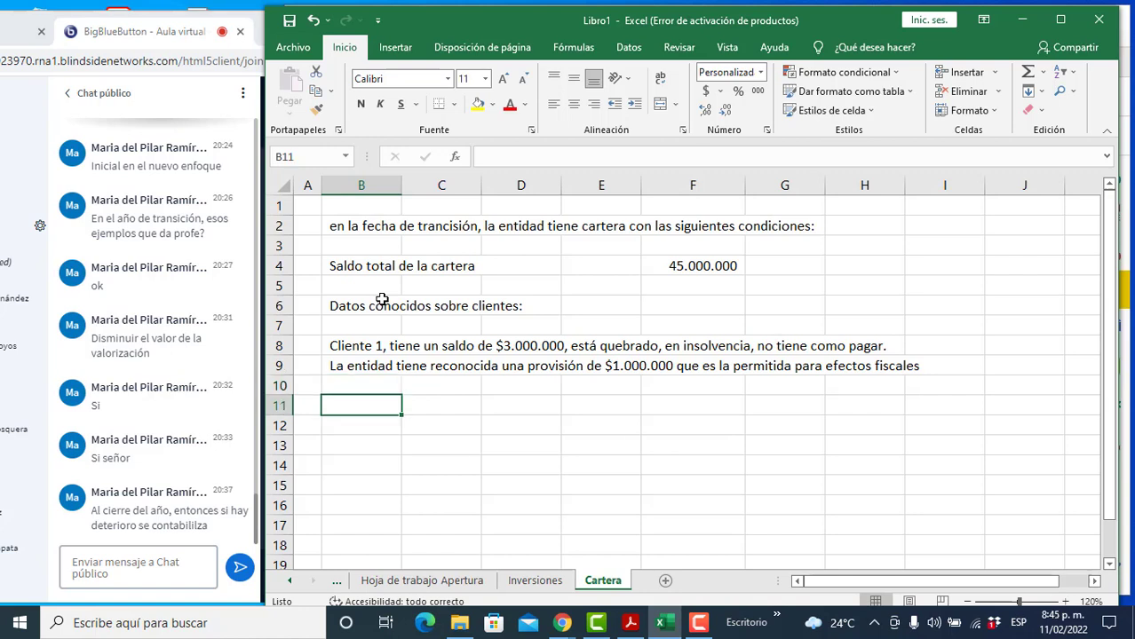
text(Cliente 2,)
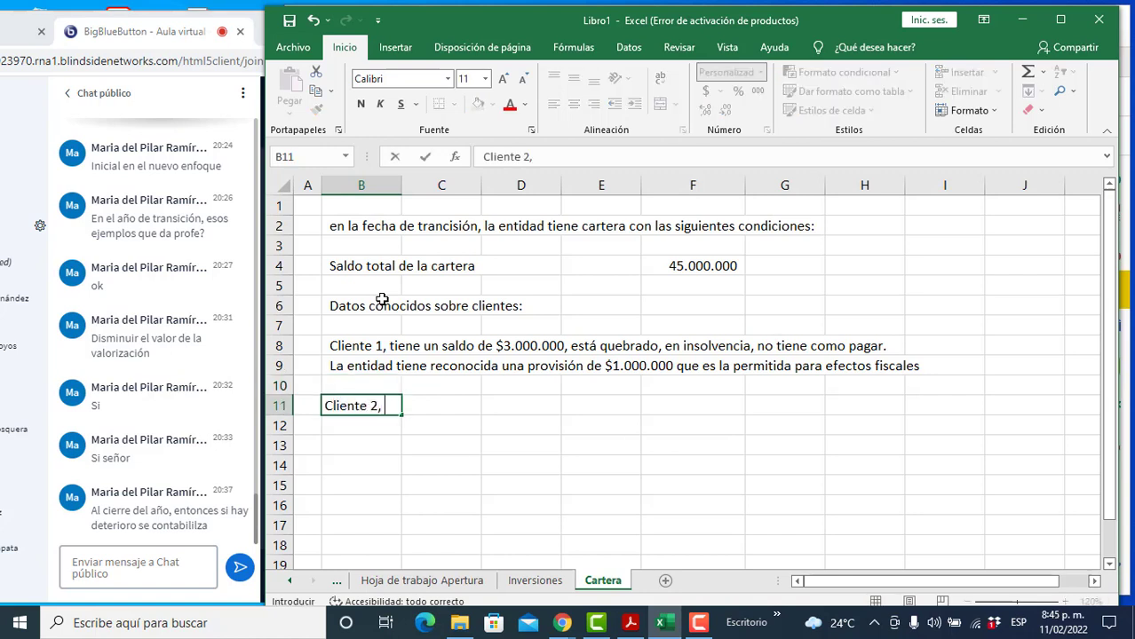
text( tiene un saldo d)
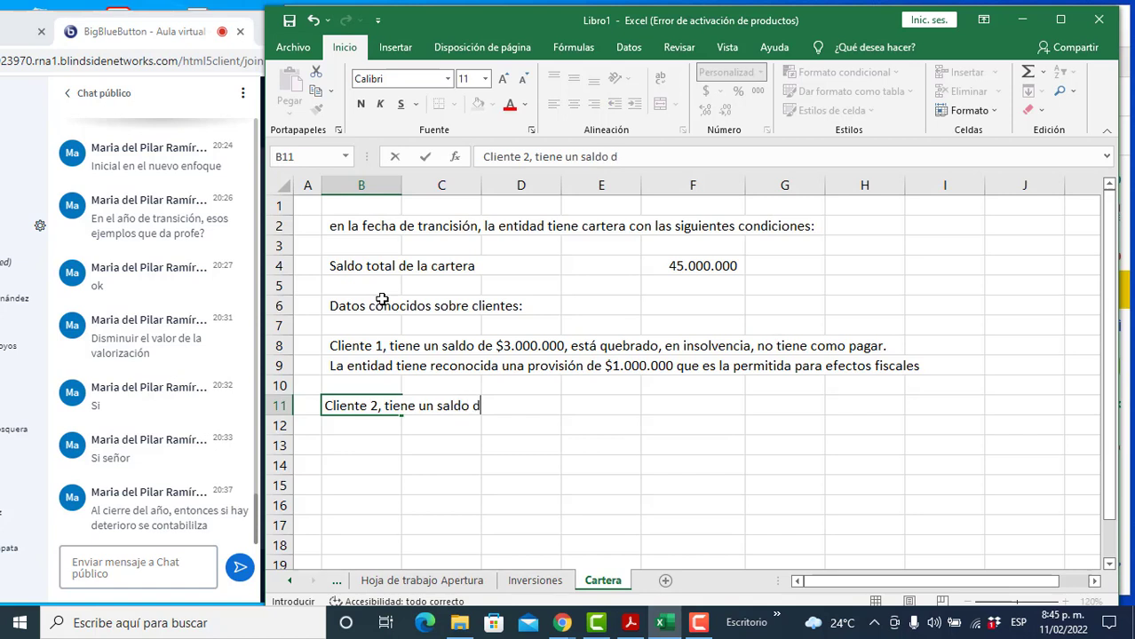
text(e $6.000.000, )
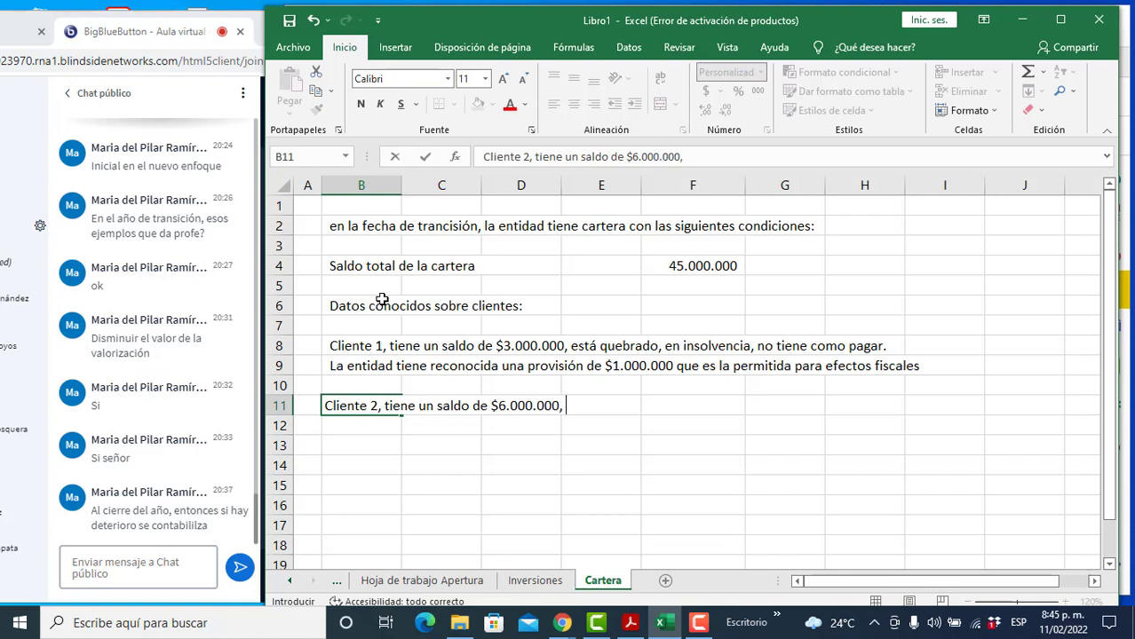
text(entró en pro)
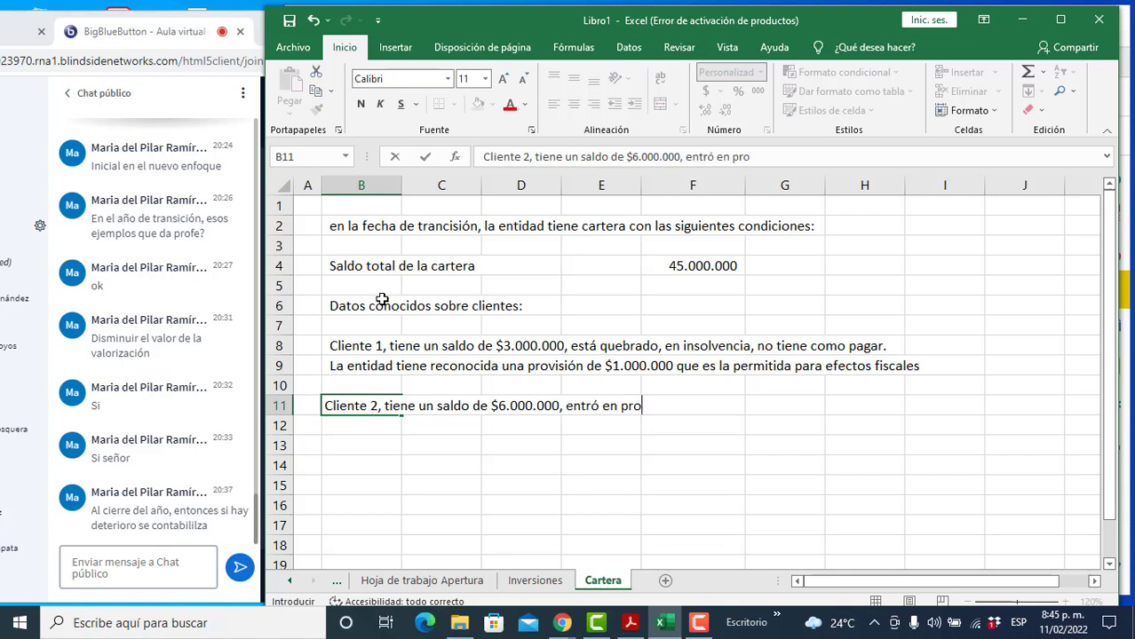
text(ceso de reestru)
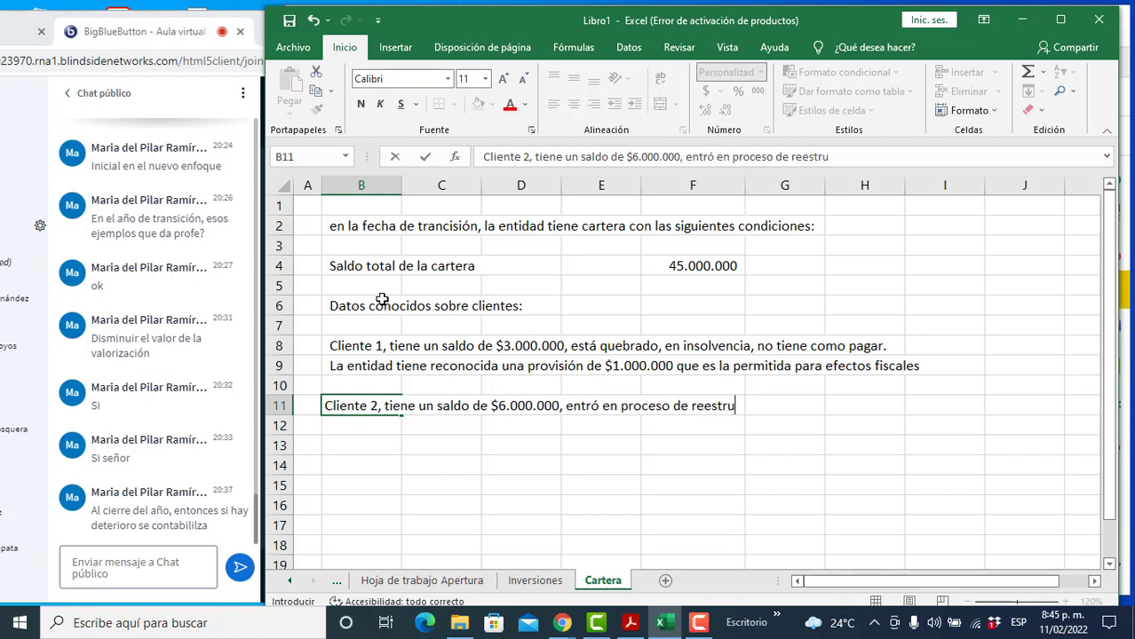
text(cturacio)
key(BackSpace)
text(ón, y)
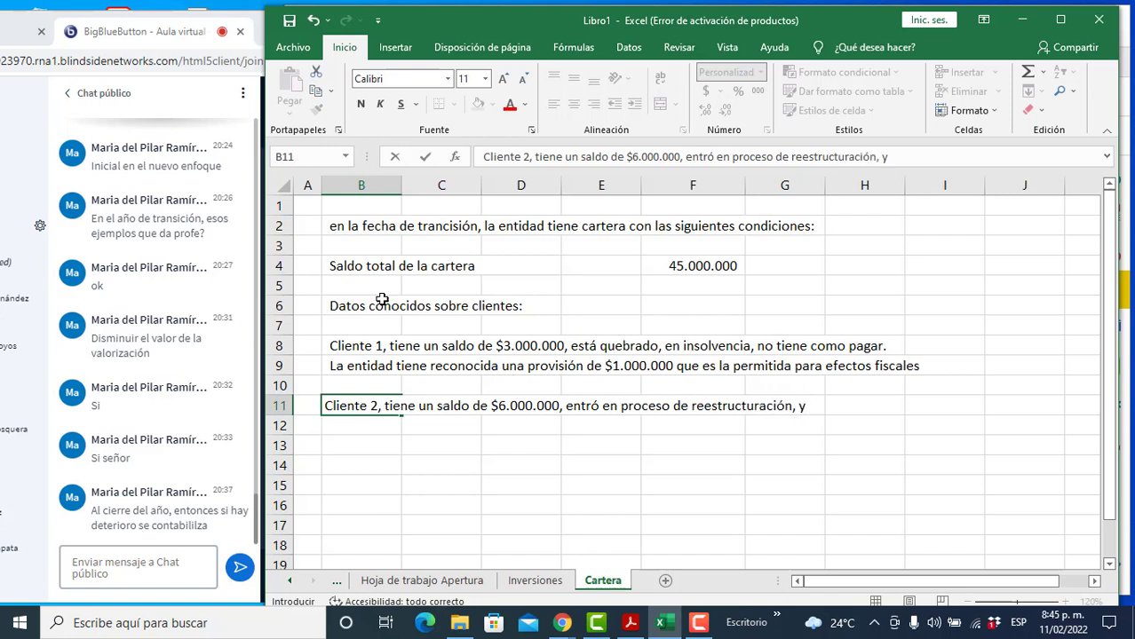
text( se llegó)
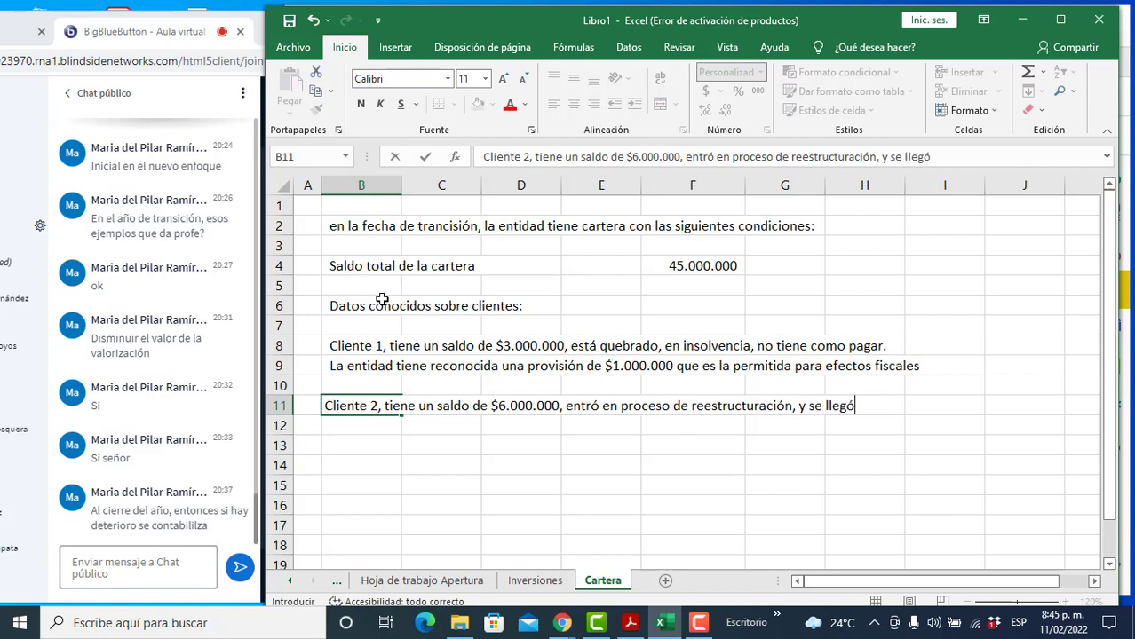
key(BackSpace)
key(BackSpace)
key(BackSpace)
key(BackSpace)
key(BackSpace)
text(acordó )
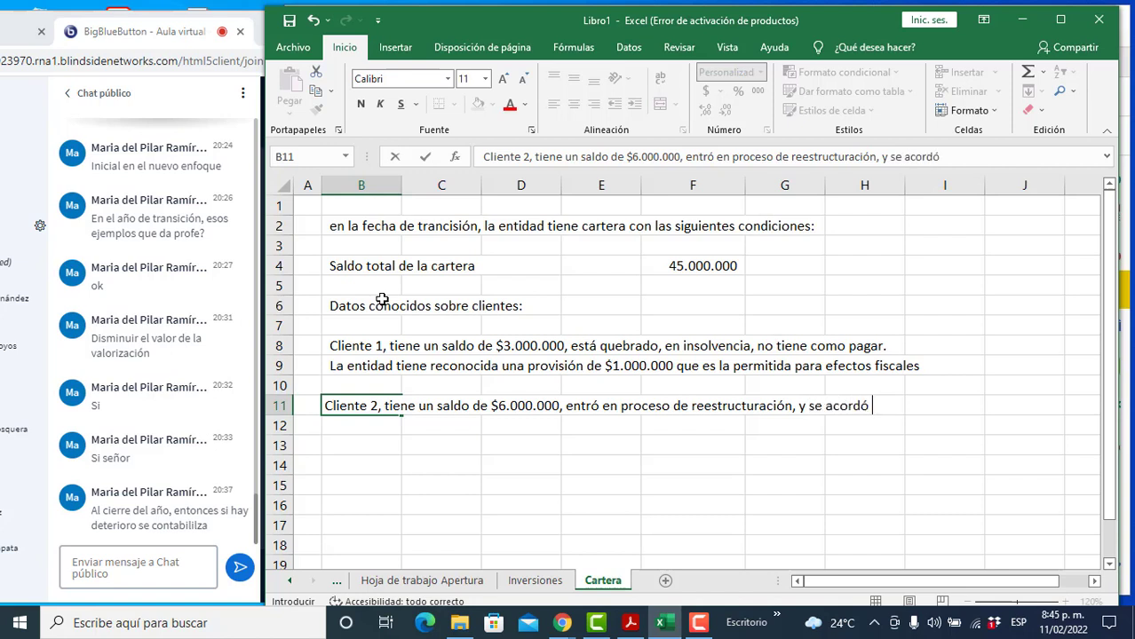
text(que va a p)
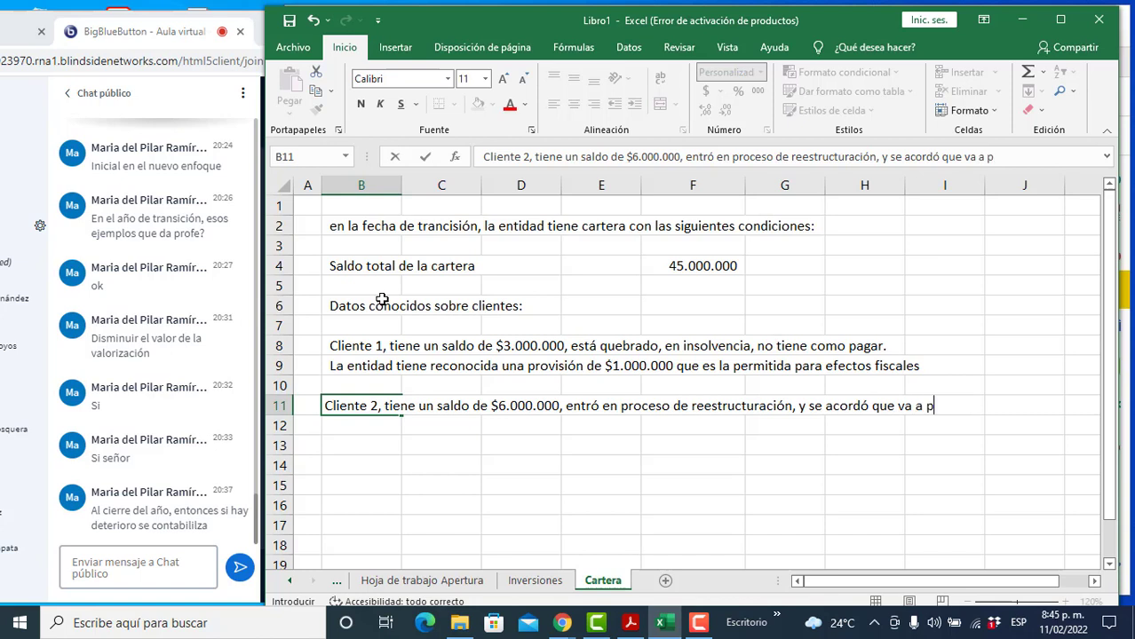
text(agar)
key(Return)
Step: Continue the Cliente 2 description in B12 with "dentro de 10 años, sin intereses."
text(de)
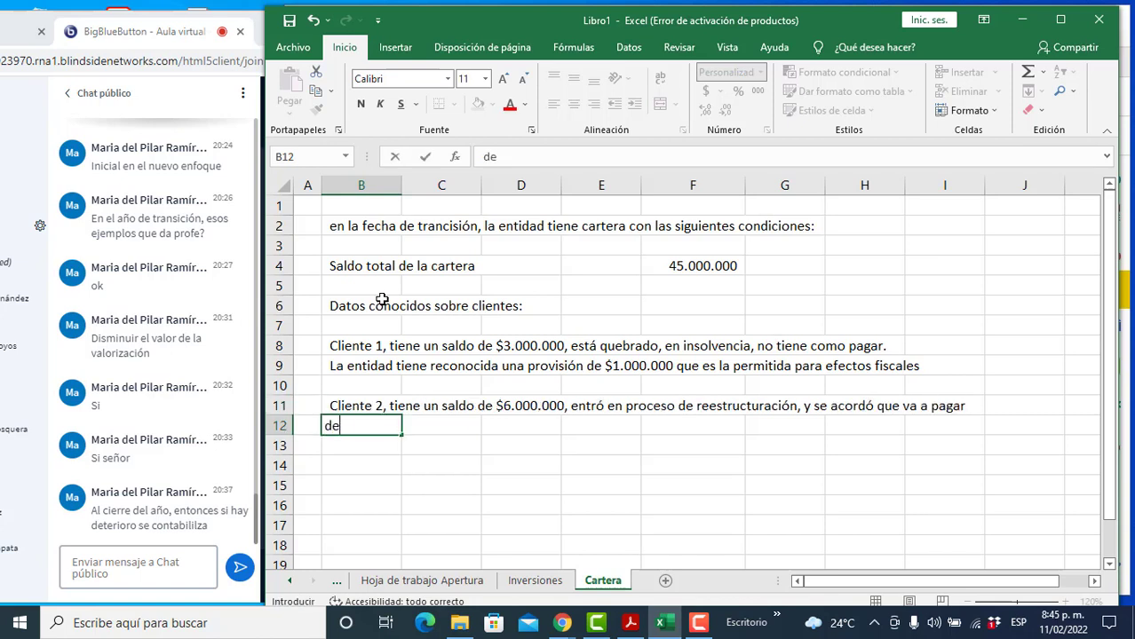
text(ntro de 10 años)
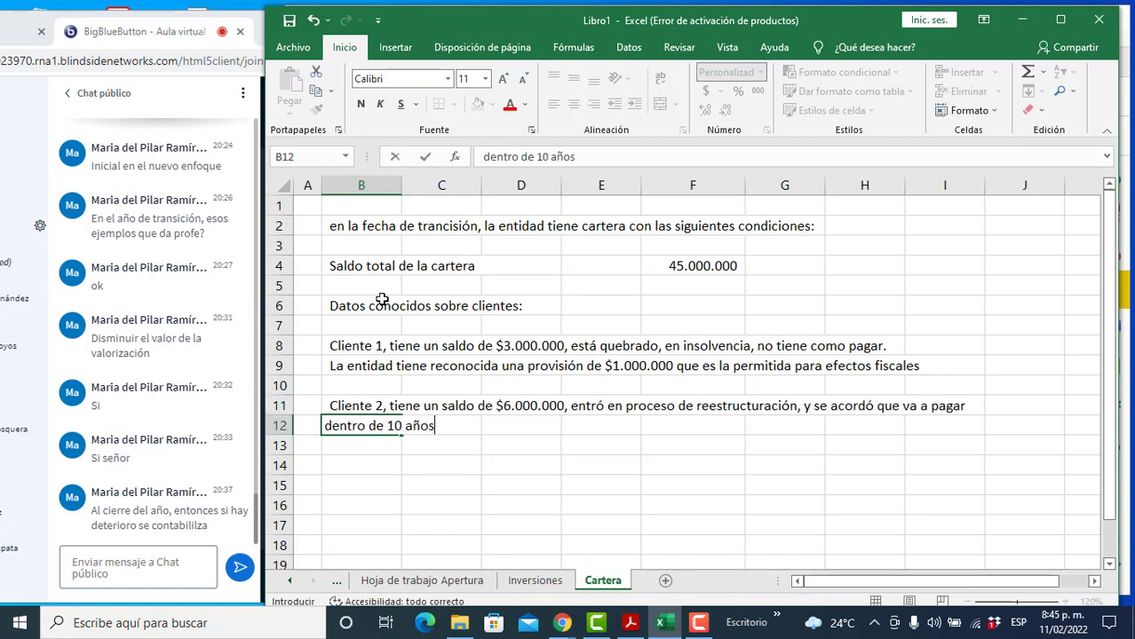
text(, sin intereses.)
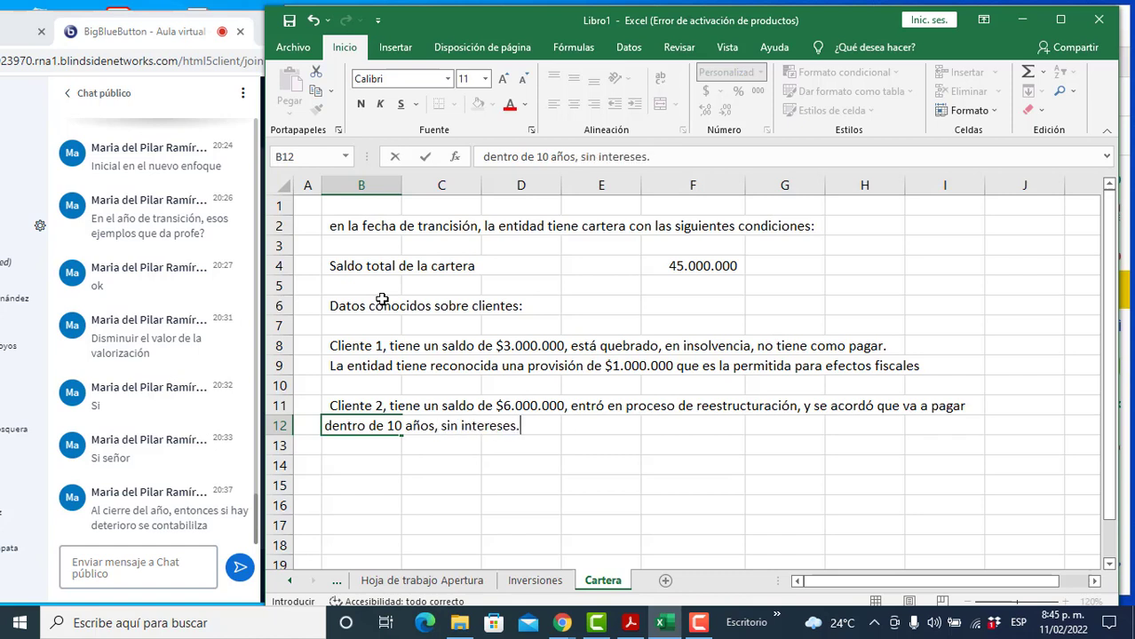
key(Return)
key(Return)
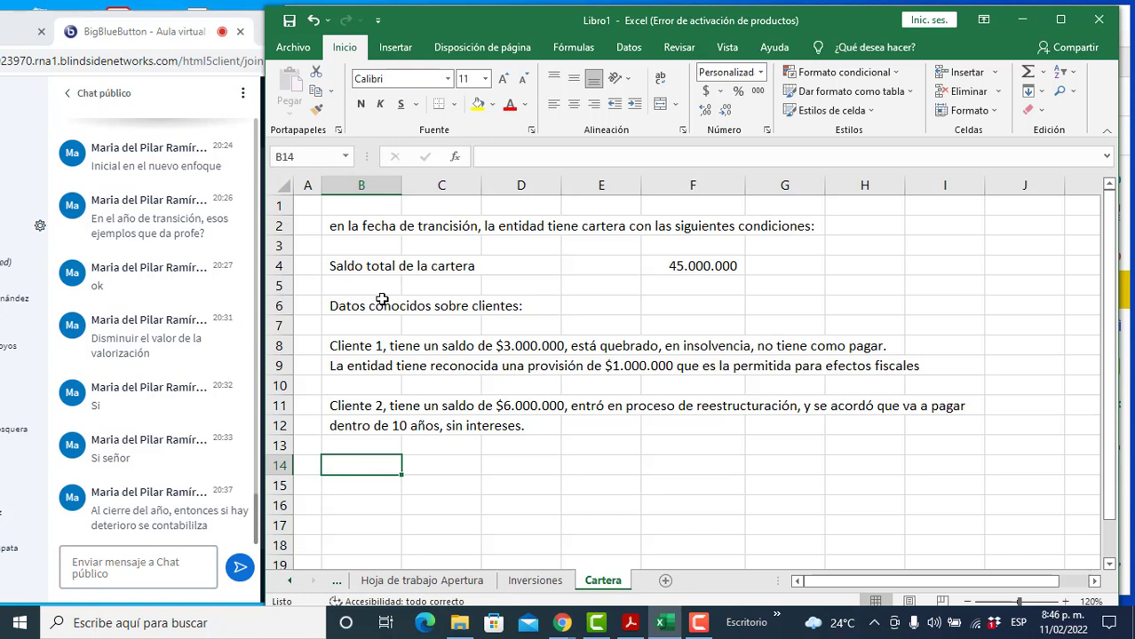
Step: Append "Sobre este cliente no existe provisión de cartera." to the text in B12
key(Up)
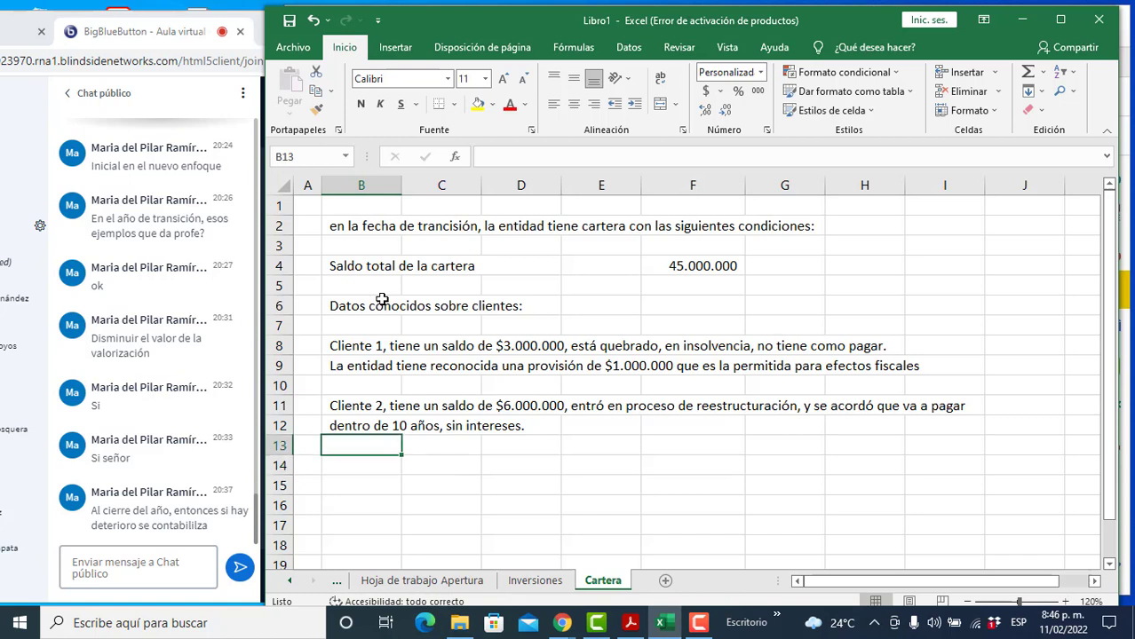
key(Up)
key(F2)
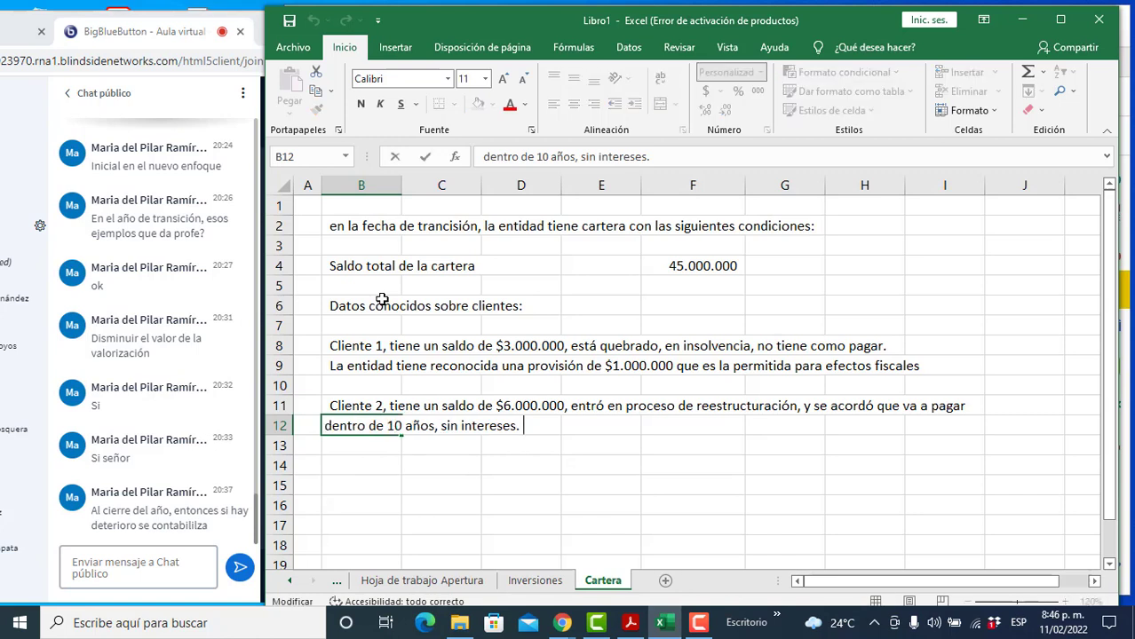
text(Sobre este c)
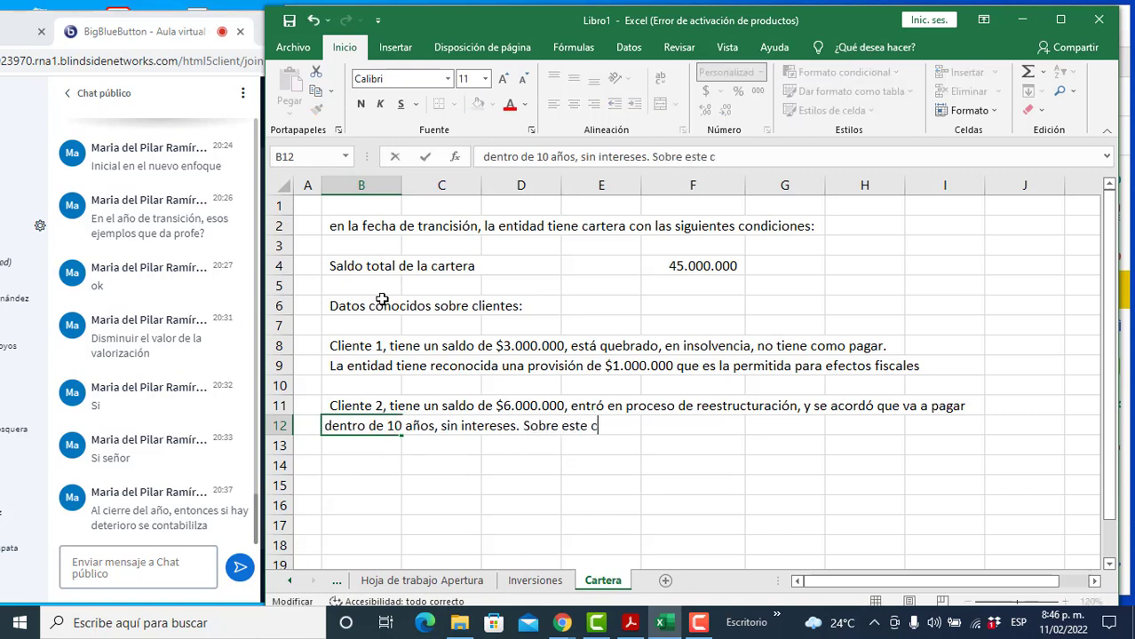
text(liente no existe pr)
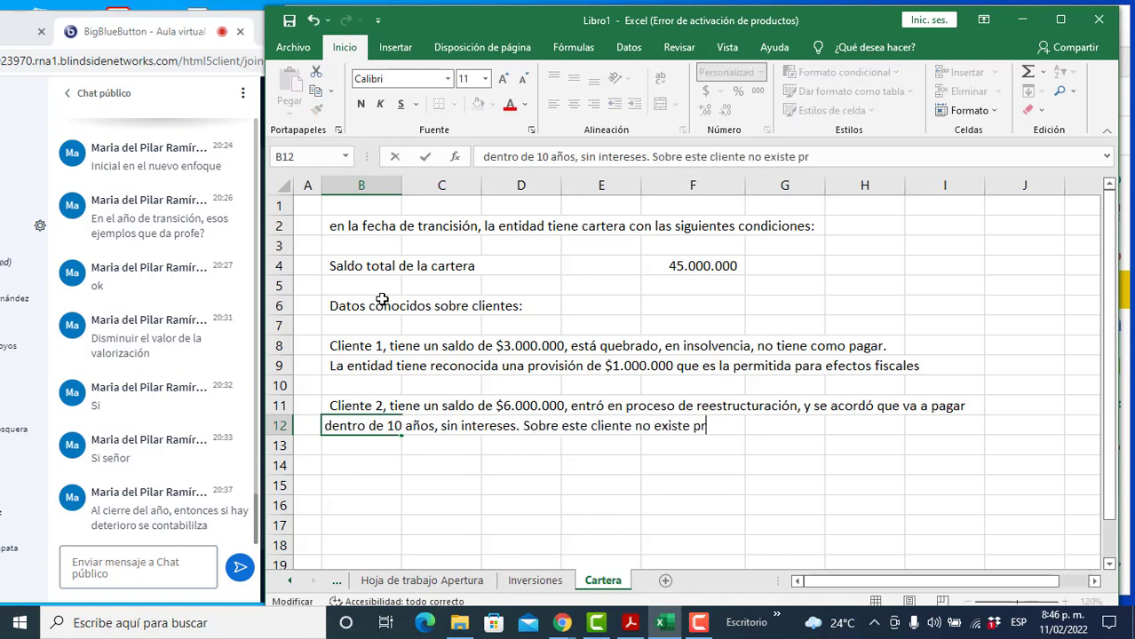
text(ovisión de cartera.)
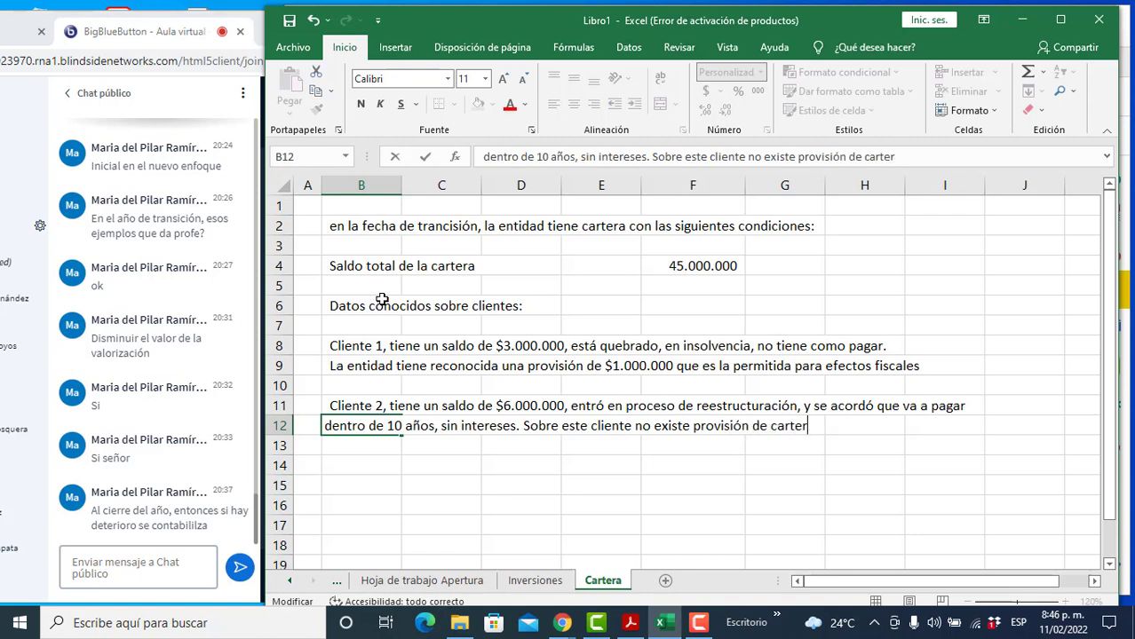
key(Return)
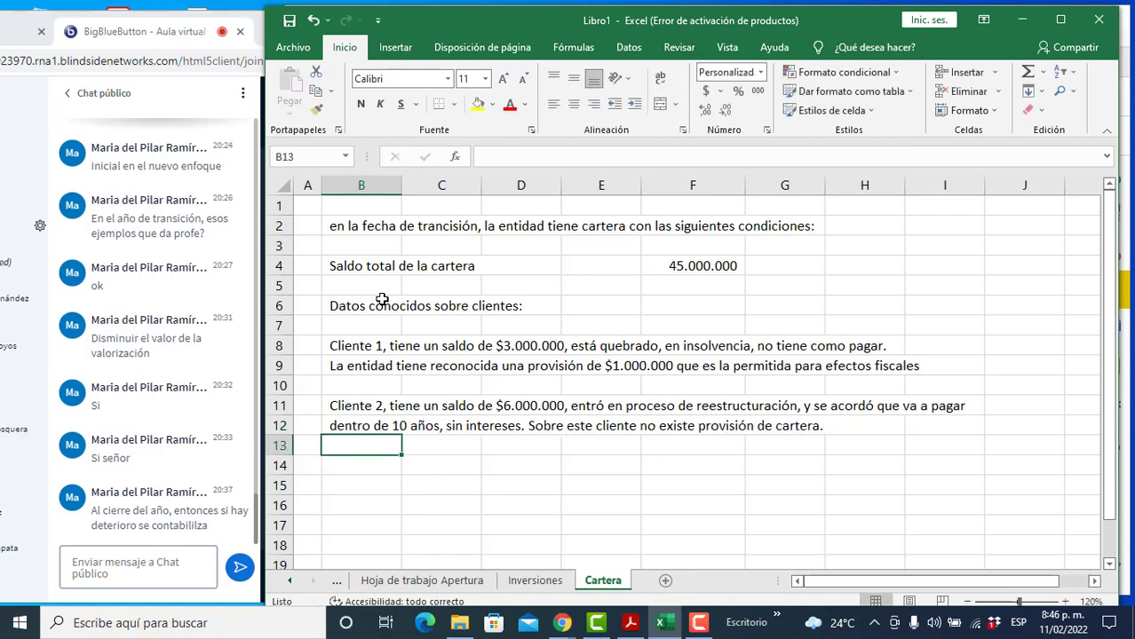
Step: Enter in B14 the heading "Caso cliente 1. La entidad debe deteriorar la cartera totalmente:"
key(Down)
key(Down)
key(Down)
key(Down)
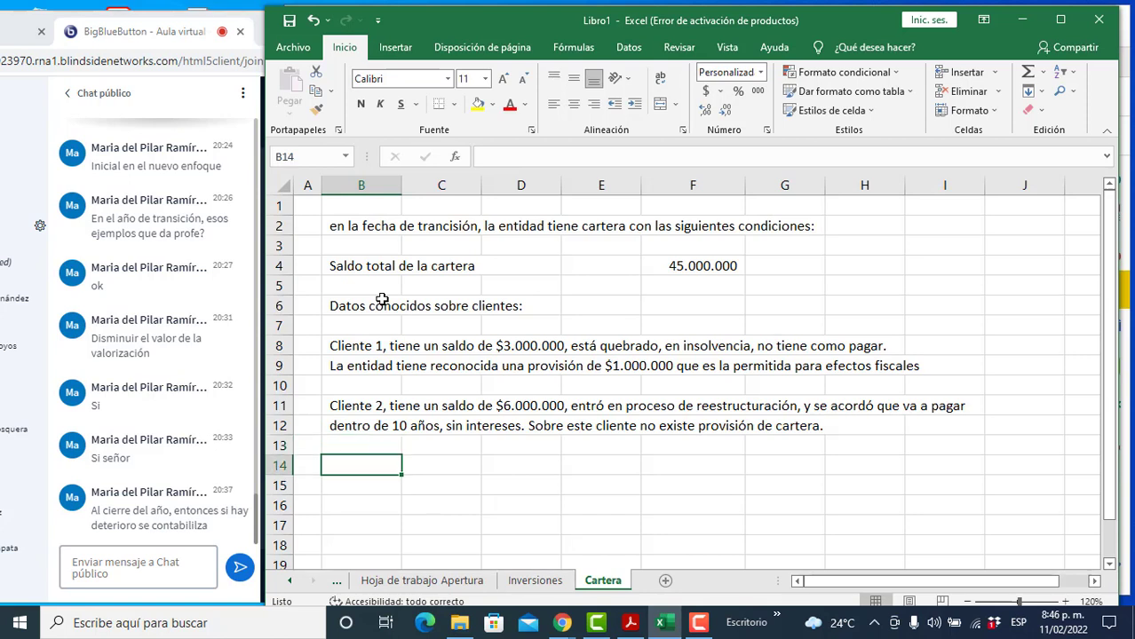
key(Up)
key(Up)
key(Up)
text(Caso cliente)
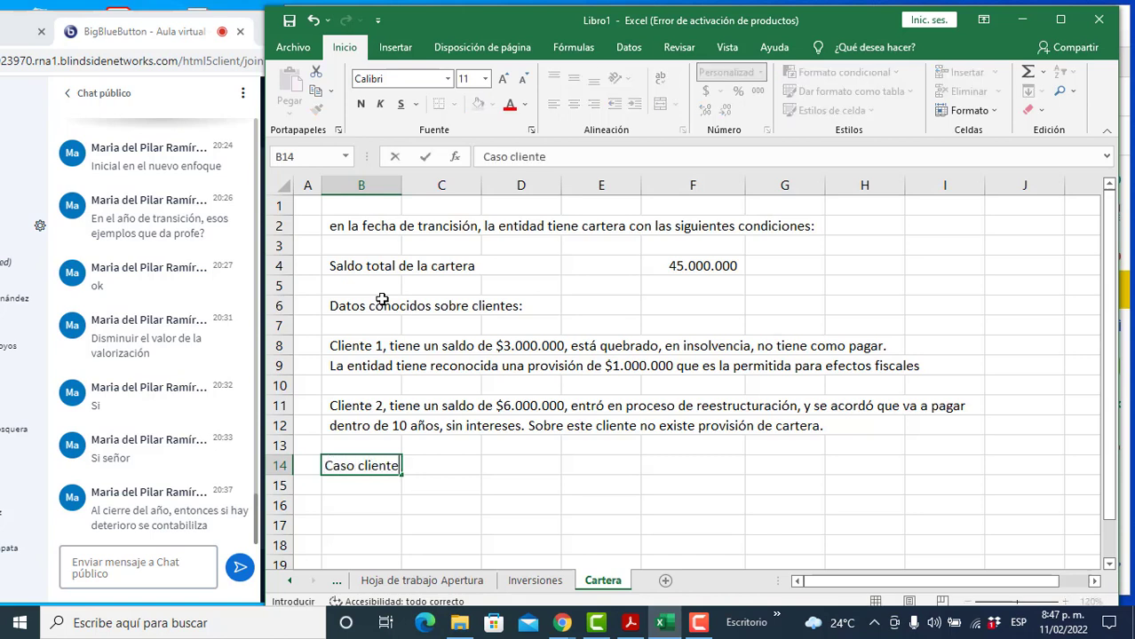
text( 1. La entidad debe)
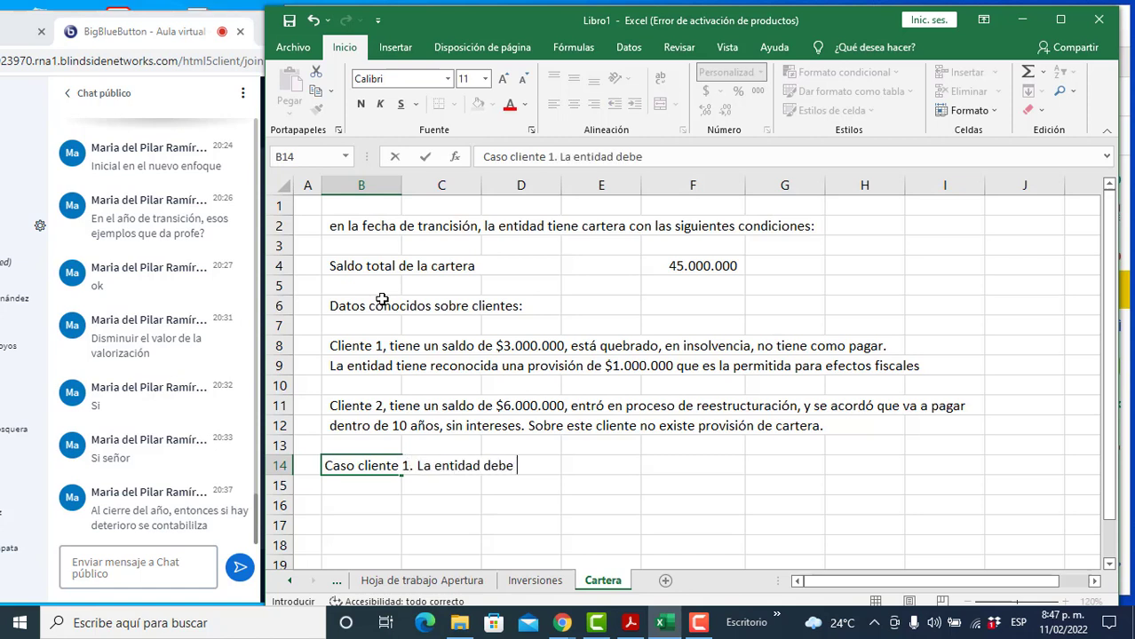
text( deterioar l)
key(BackSpace)
key(BackSpace)
key(BackSpace)
key(BackSpace)
key(BackSpace)
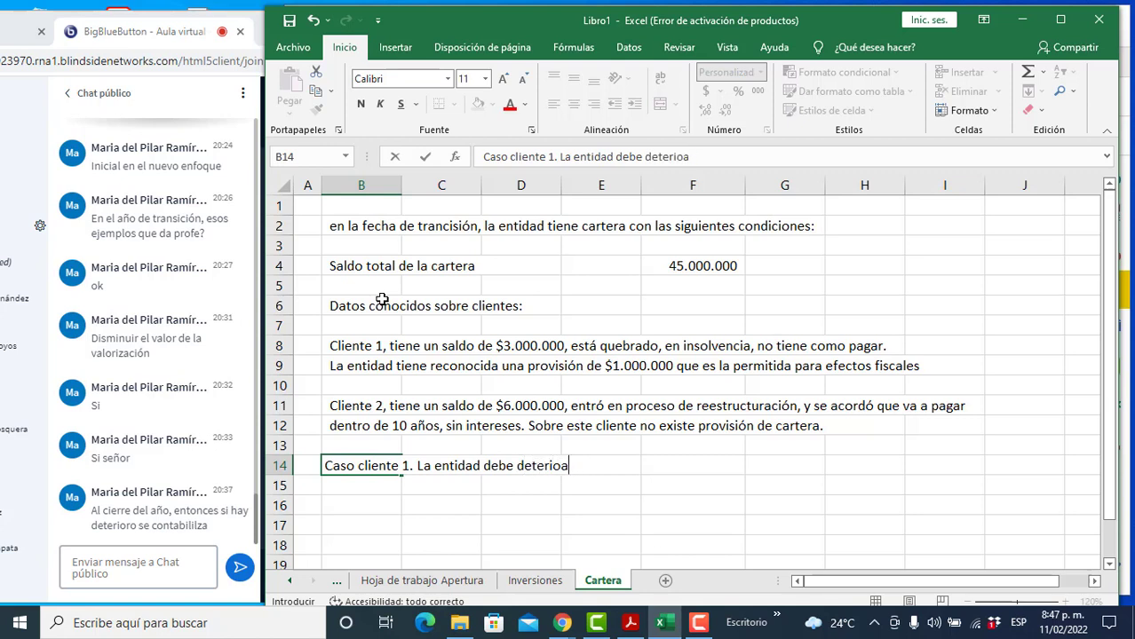
text(orar la car)
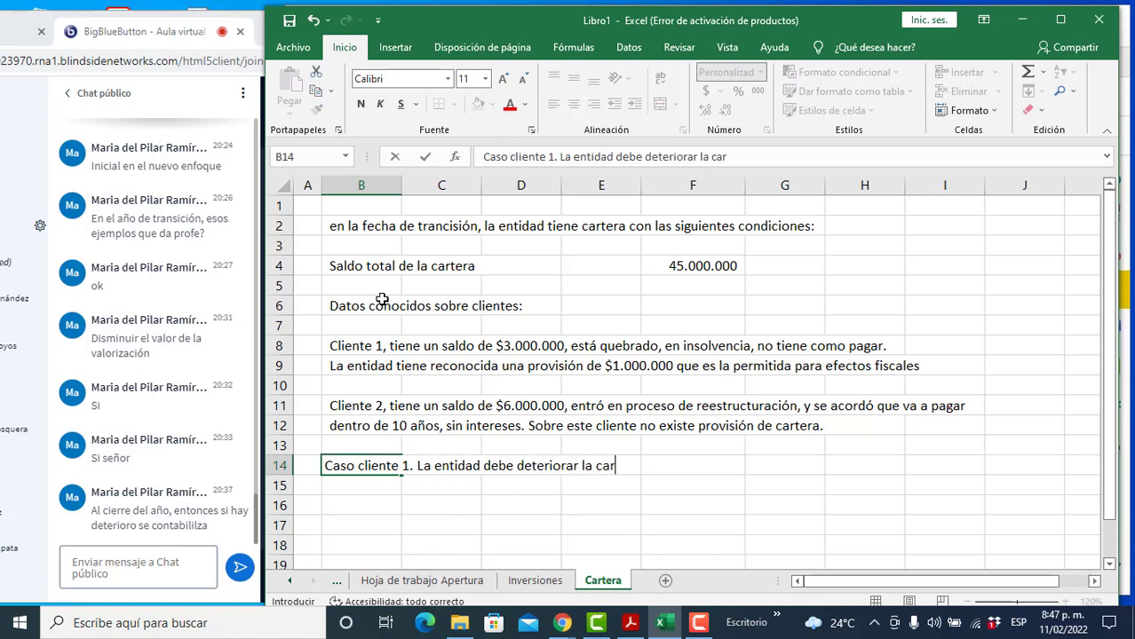
text(tera totalmente:)
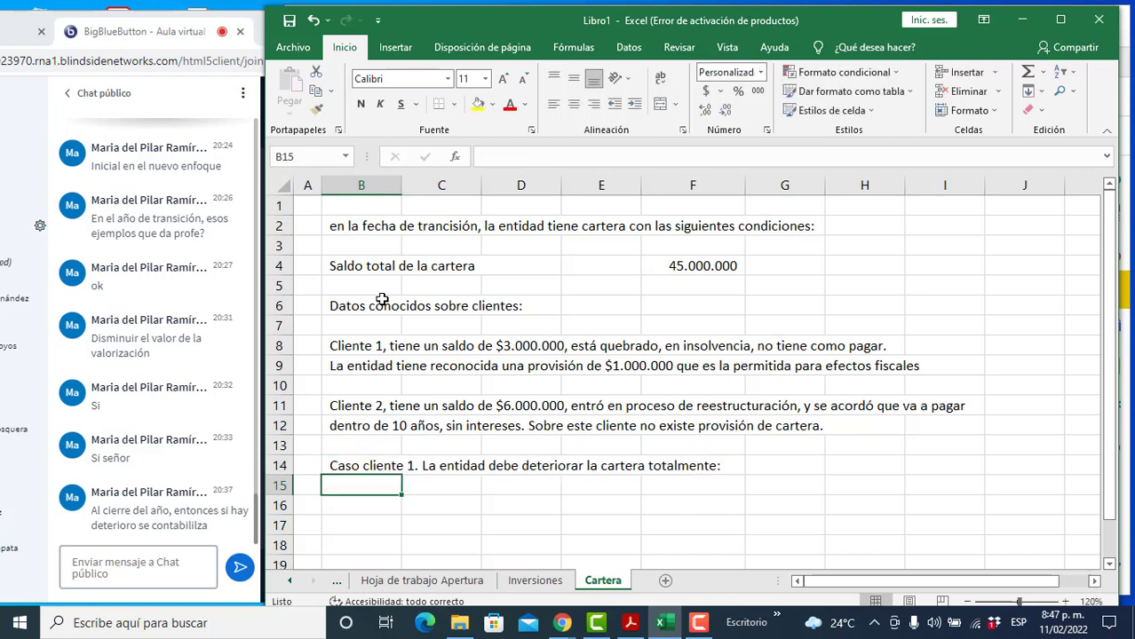
Step: Enter the journal entry headings "Cuenta" in B16, "Db" in D16 and "Cr" in E16
key(Down)
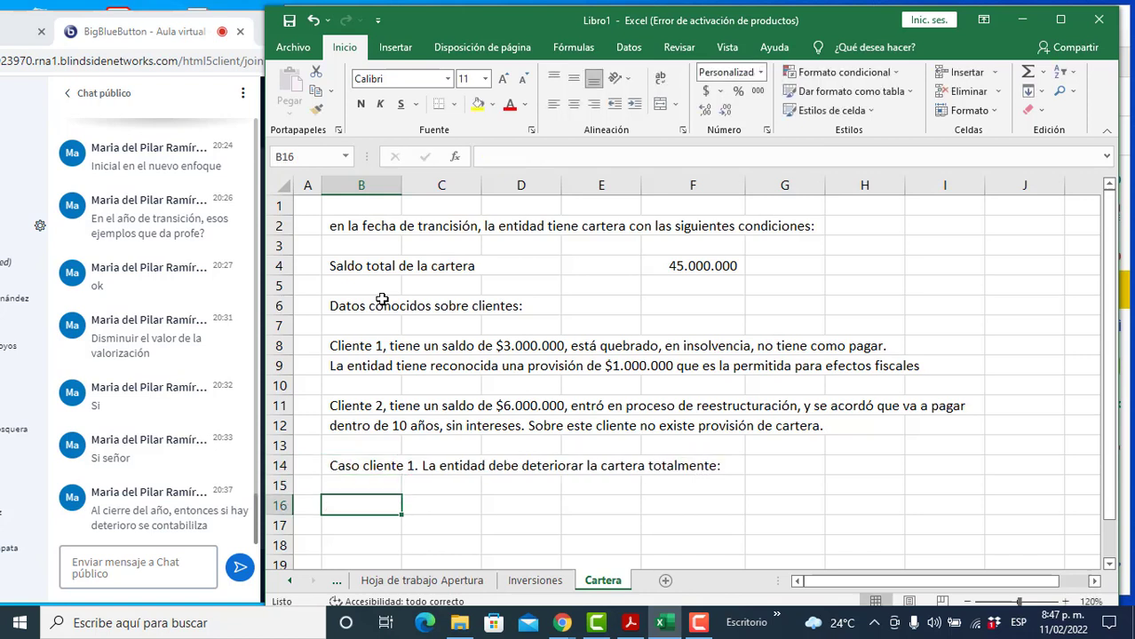
text(Cuenta)
key(Tab)
key(Tab)
text(Db)
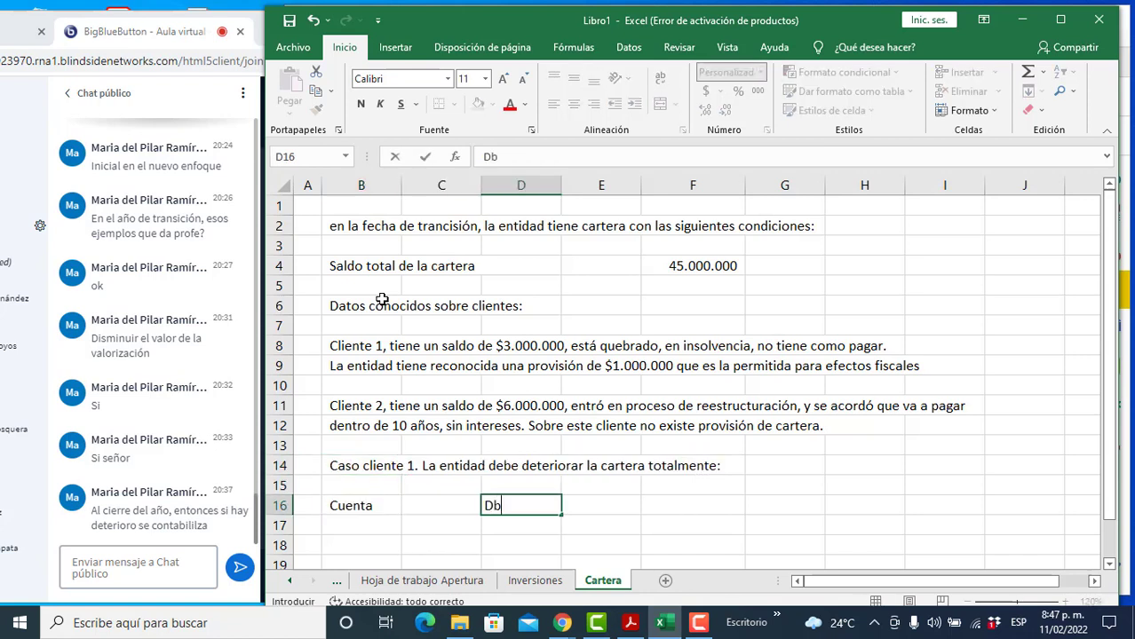
key(Tab)
text(Cr)
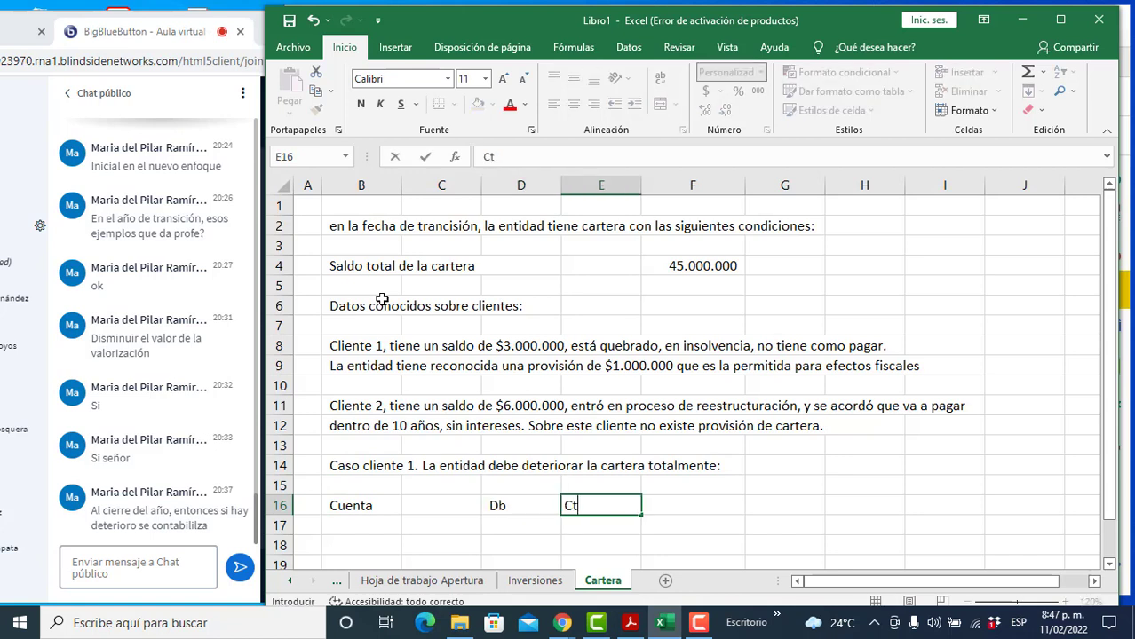
key(Tab)
key(Left)
key(Left)
key(Left)
key(Left)
key(Down)
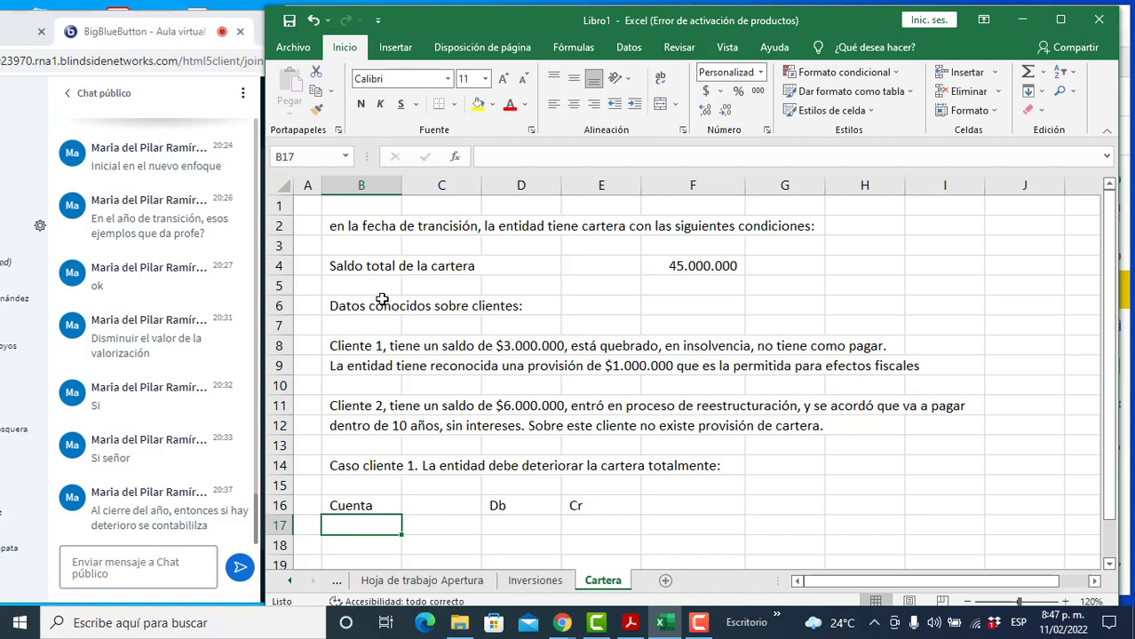
Step: Make the headings in row 16 bold and centre them horizontally
key(Up)
key(shift+space)
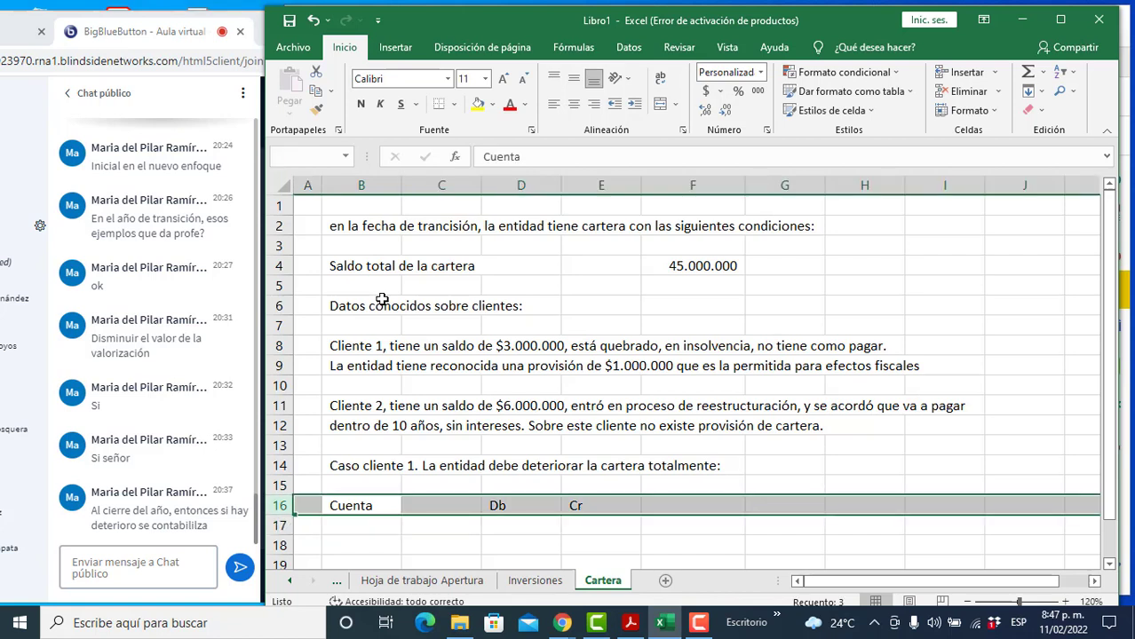
key(ctrl+n)
key(Down)
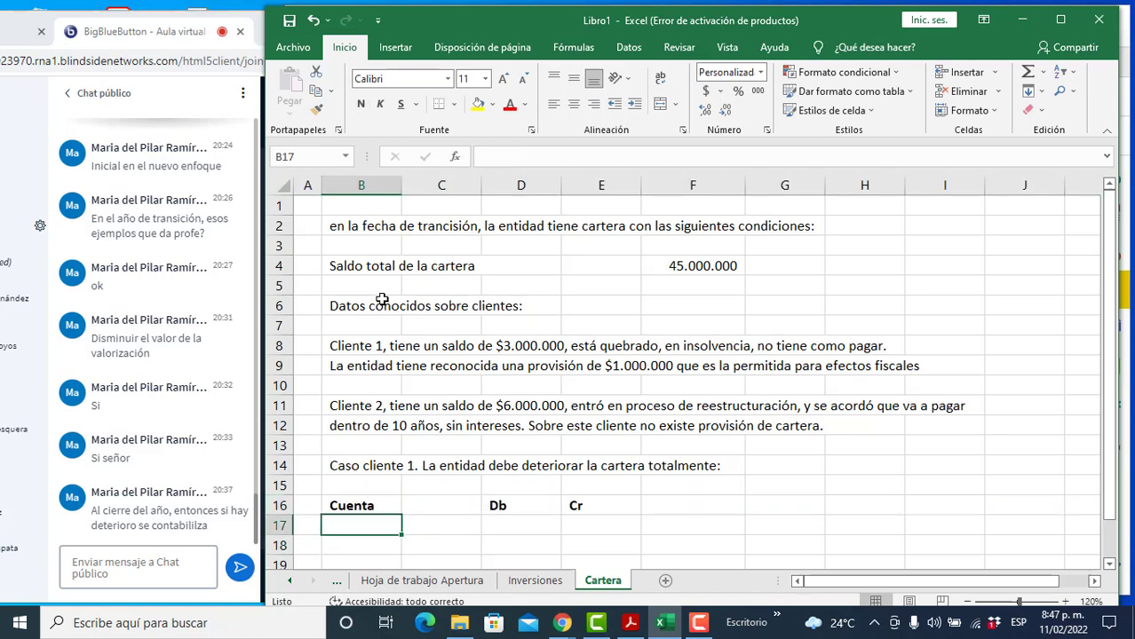
key(Up)
key(shift+space)
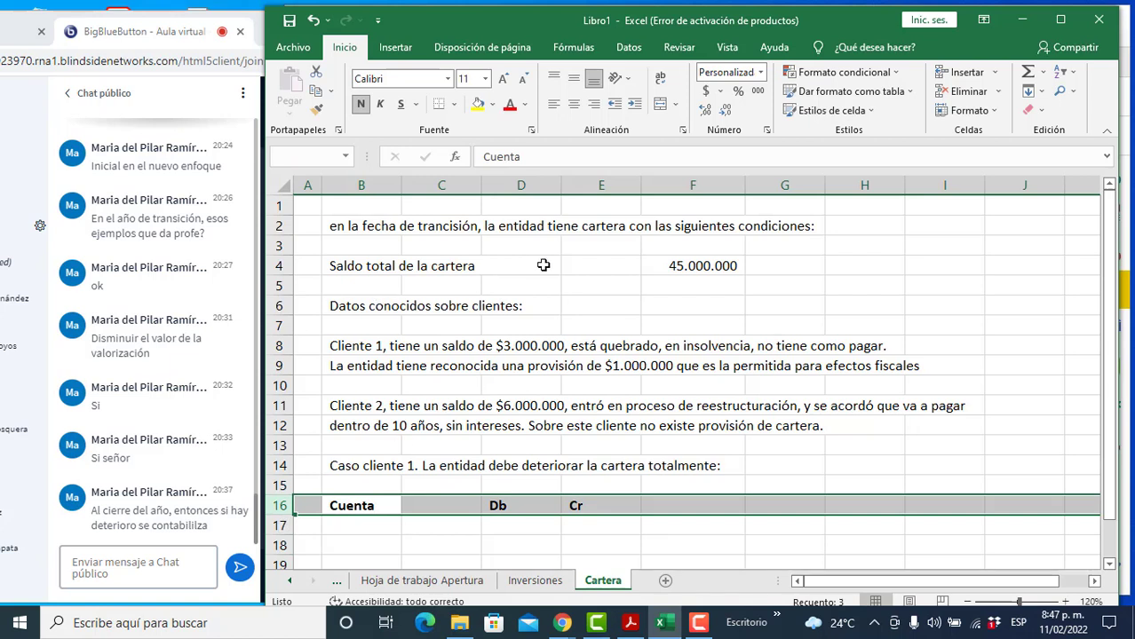
click(574, 104)
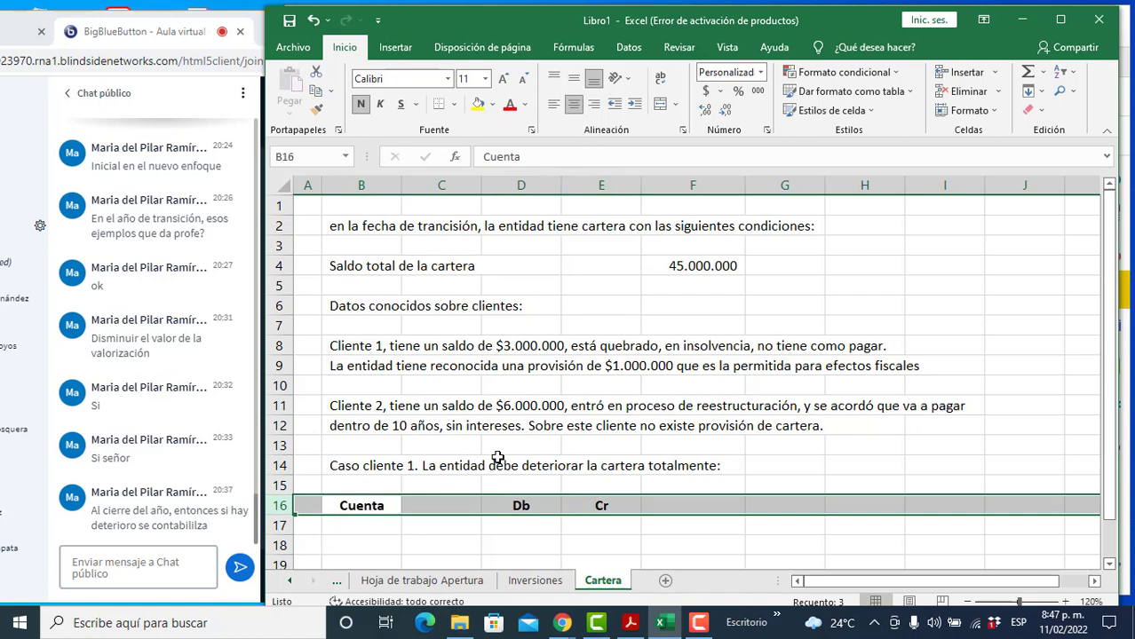
click(506, 503)
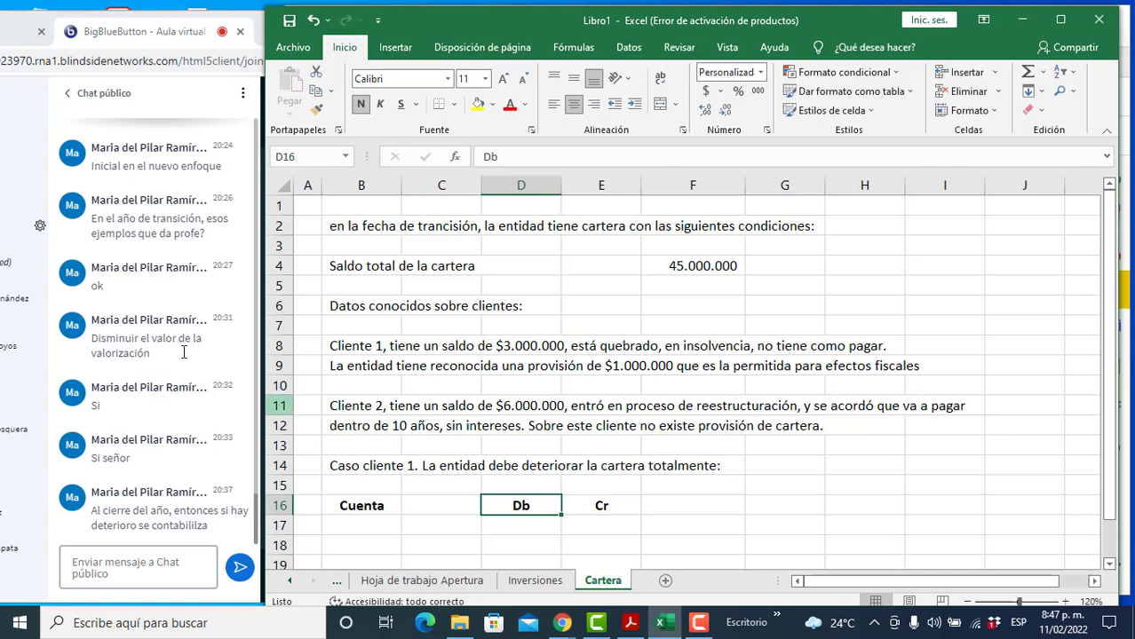
Step: Enter "Cartera" as the account name in B17
key(Down)
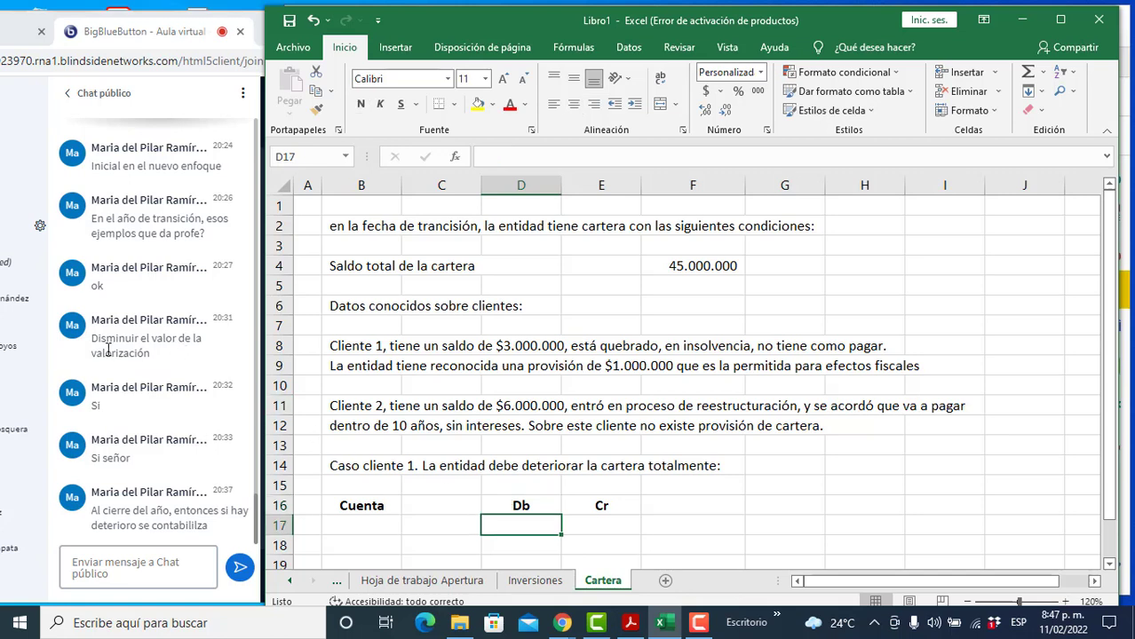
key(Left)
key(Left)
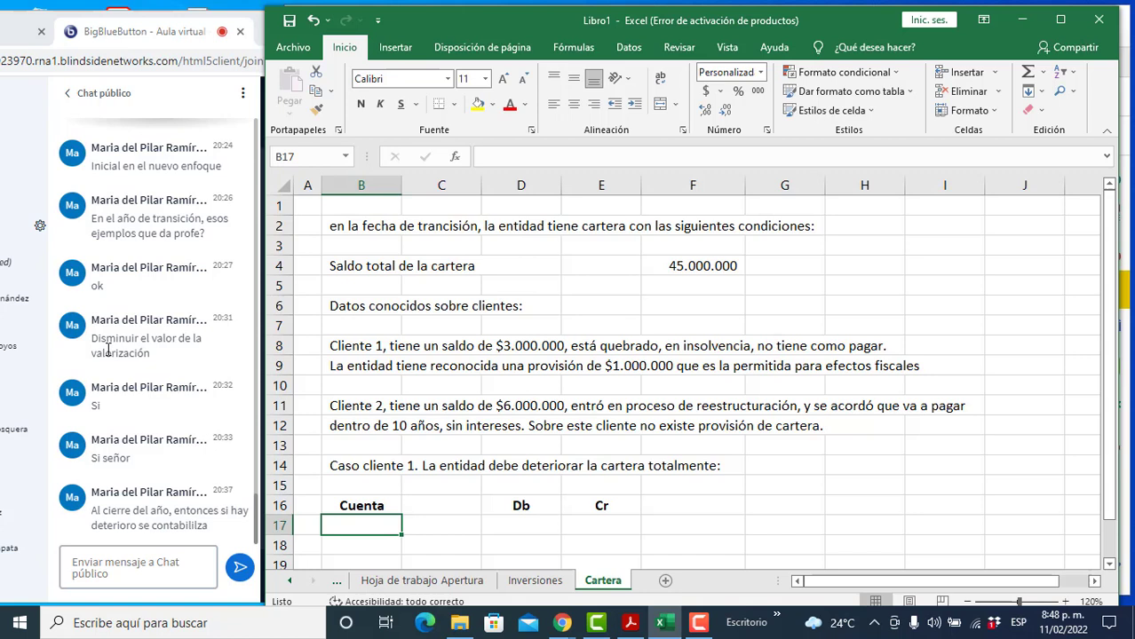
text(Cartera)
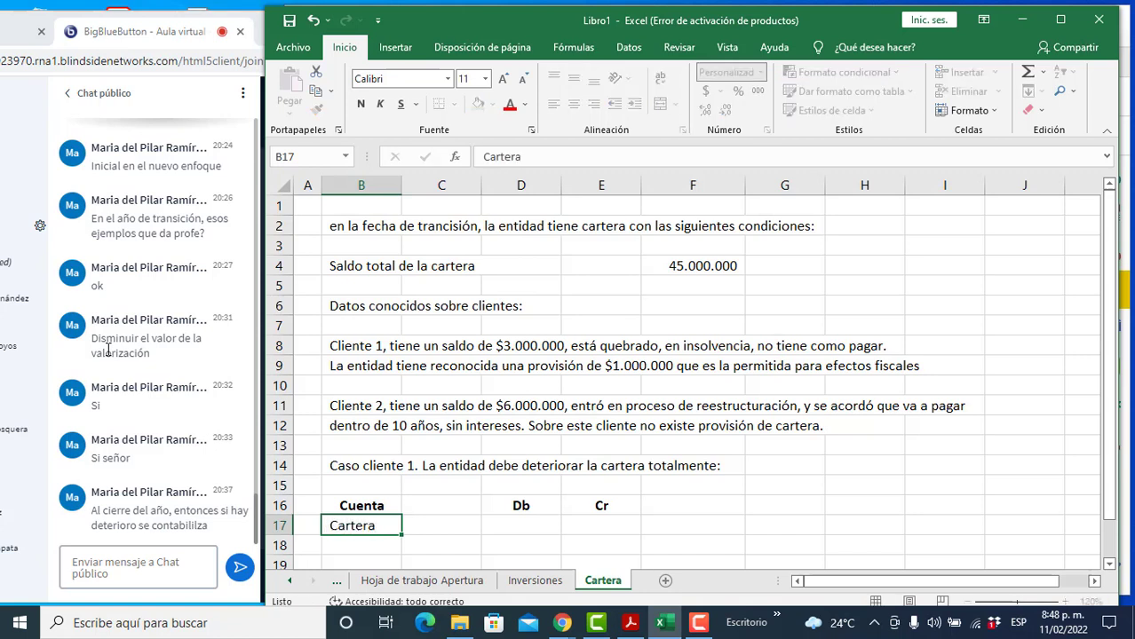
key(Tab)
key(Tab)
key(Tab)
key(Left)
key(Left)
key(Left)
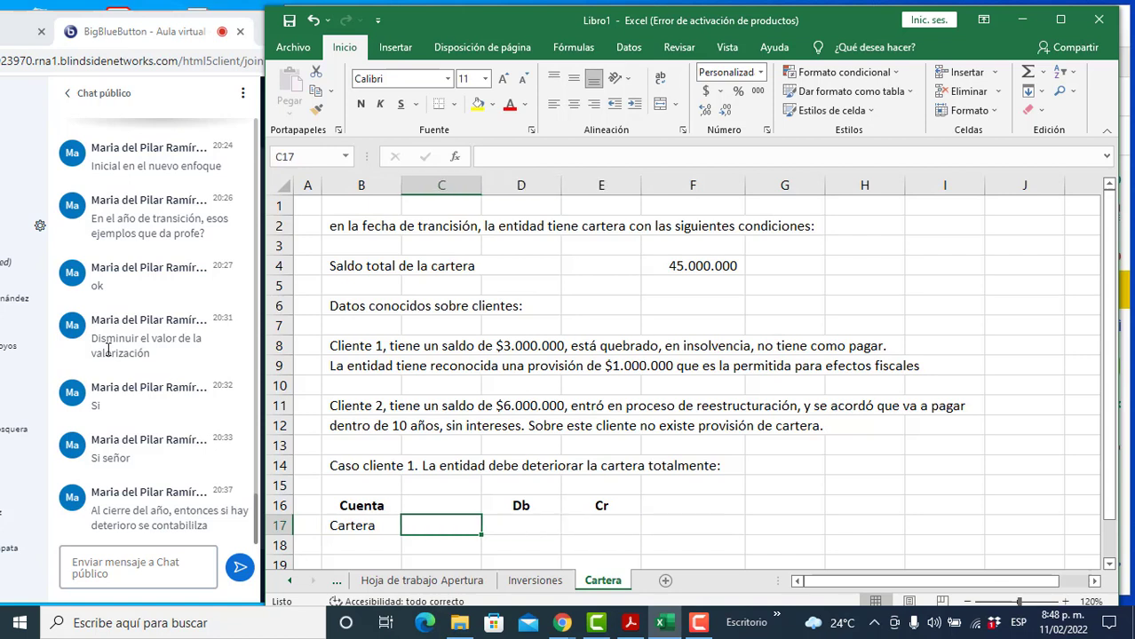
Step: Enter the account "Provisión de cartera" in B17 with a credit of 2.000.000 in E17
text(Provisión de cartera)
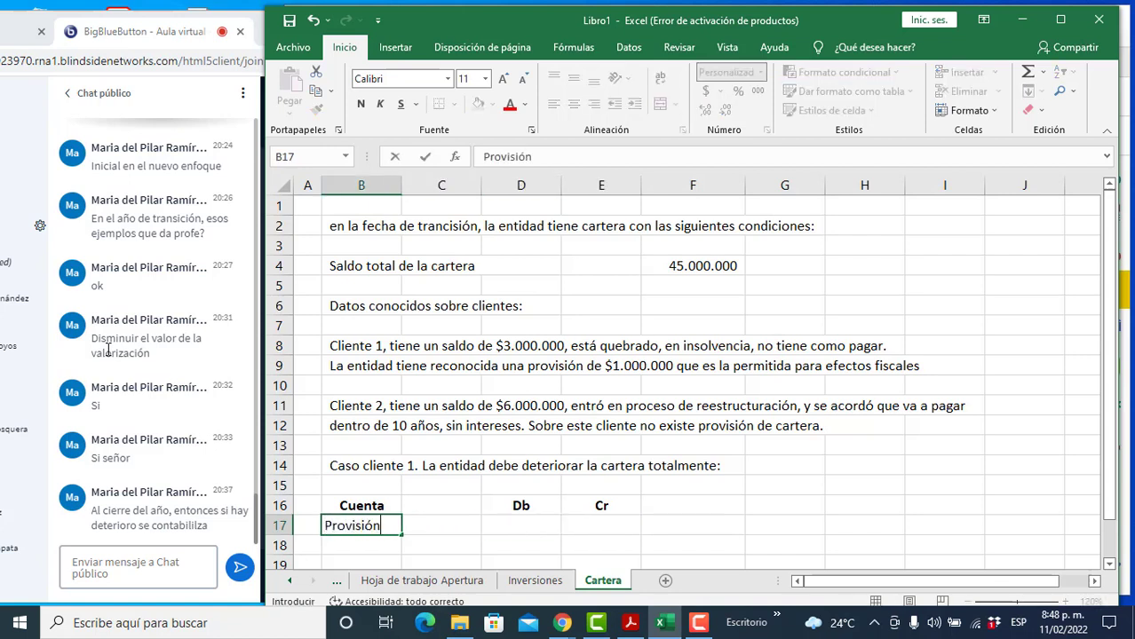
key(Tab)
key(Tab)
key(Tab)
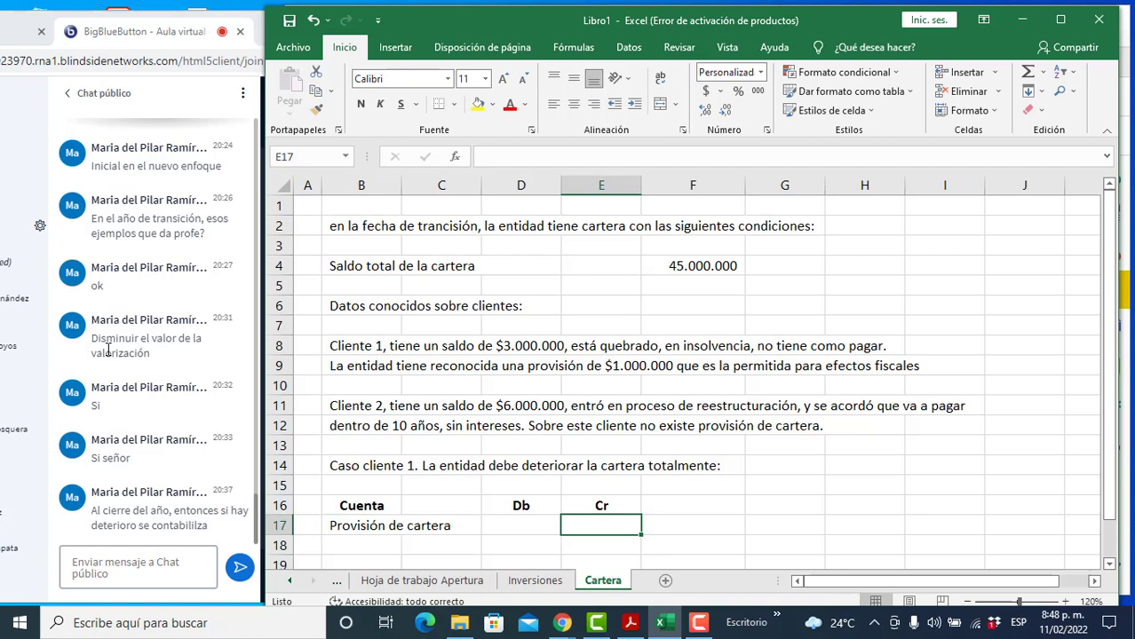
text(2.000.000)
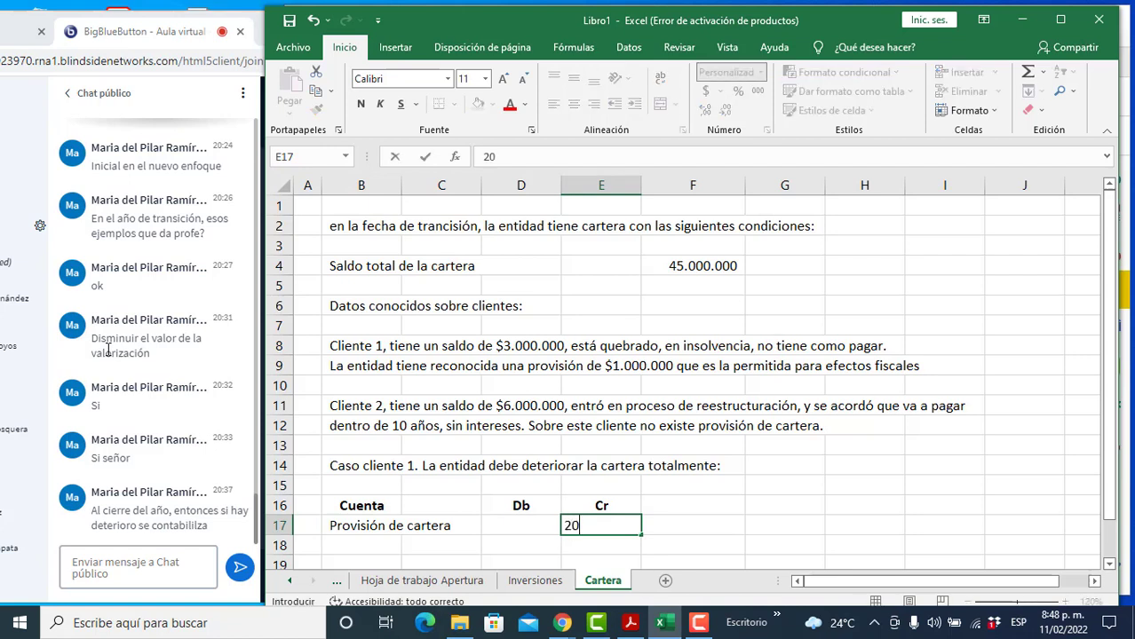
key(Return)
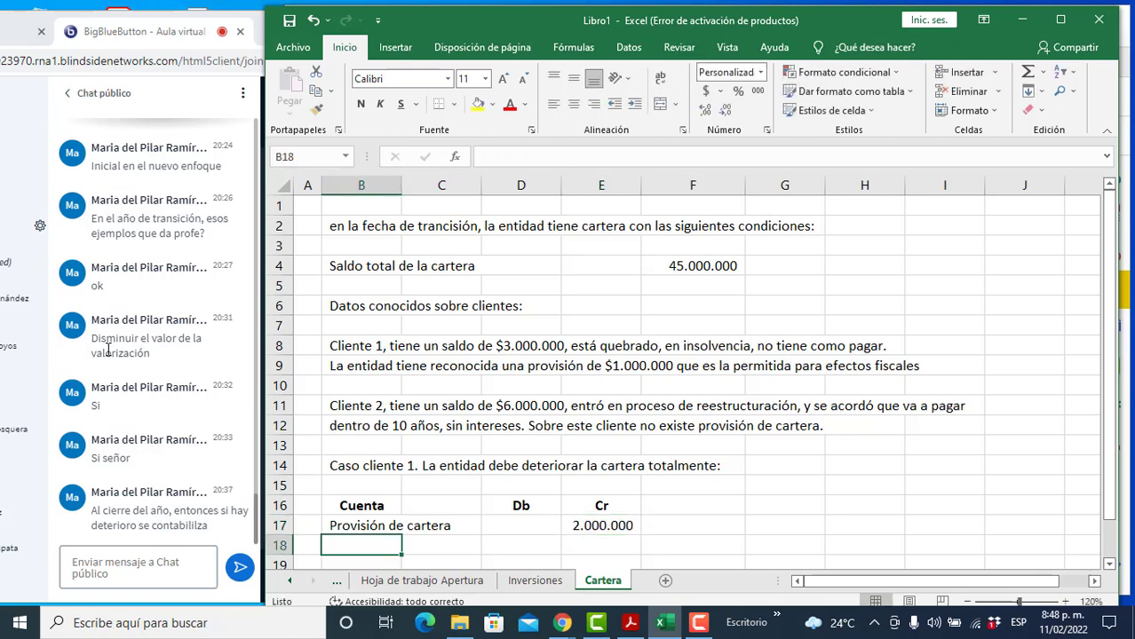
Step: Link the debit amount in D18 to the credit in E17 with a formula
key(Right)
key(Right)
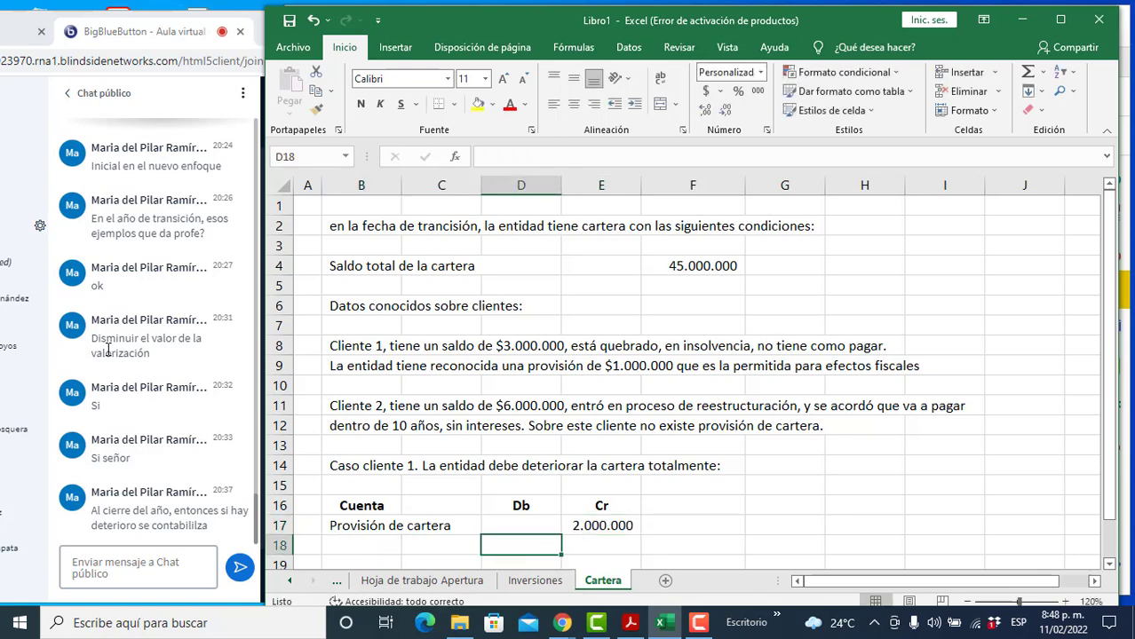
text(=)
key(Right)
key(Up)
key(Return)
key(Up)
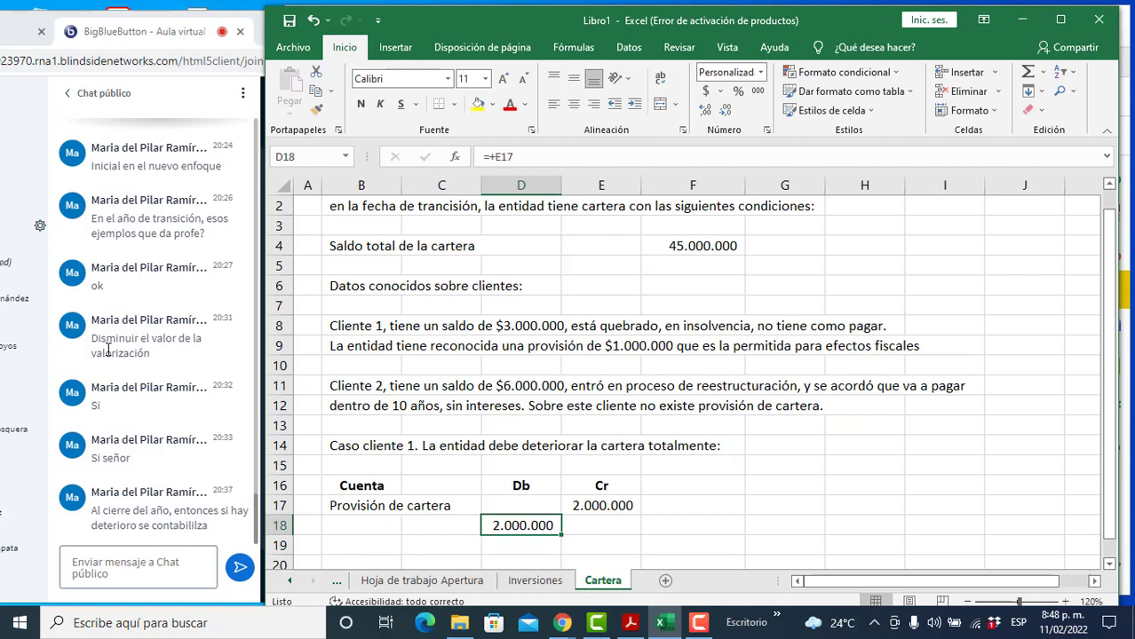
Step: Enter "Ganancias retenidas" in B18 as the account for the debit line
key(Left)
key(Left)
text(Ganancias retenidas)
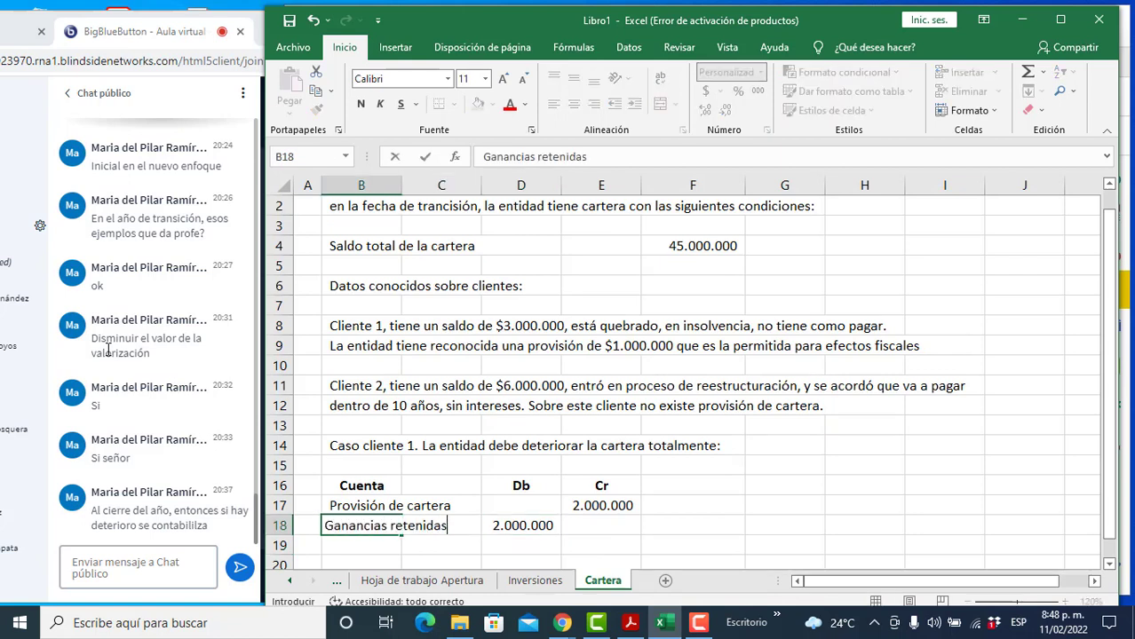
key(Return)
key(Up)
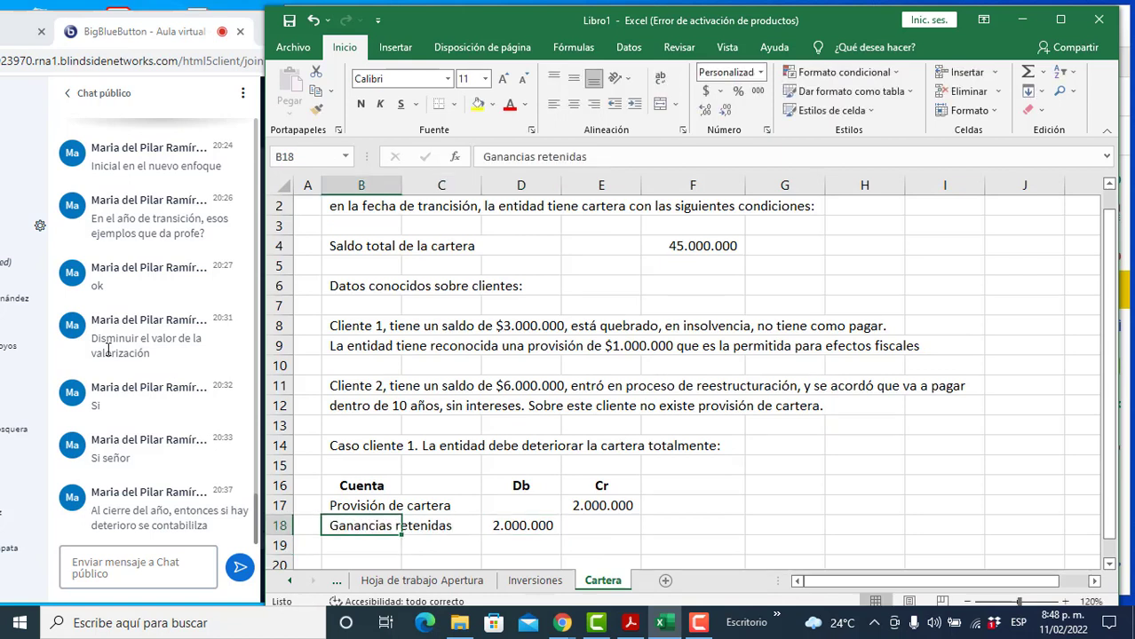
Step: Enter the heading "Caso cliente 2." in B20, leaving a blank row below the client 1 entry
key(Right)
key(Right)
key(Right)
key(Right)
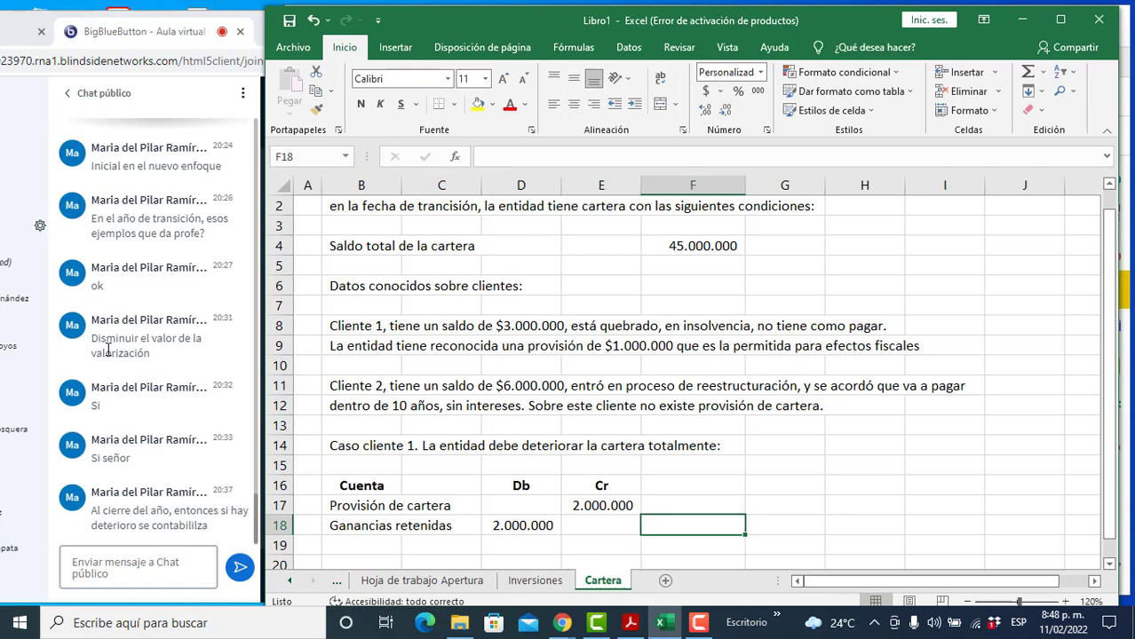
key(Down)
key(Down)
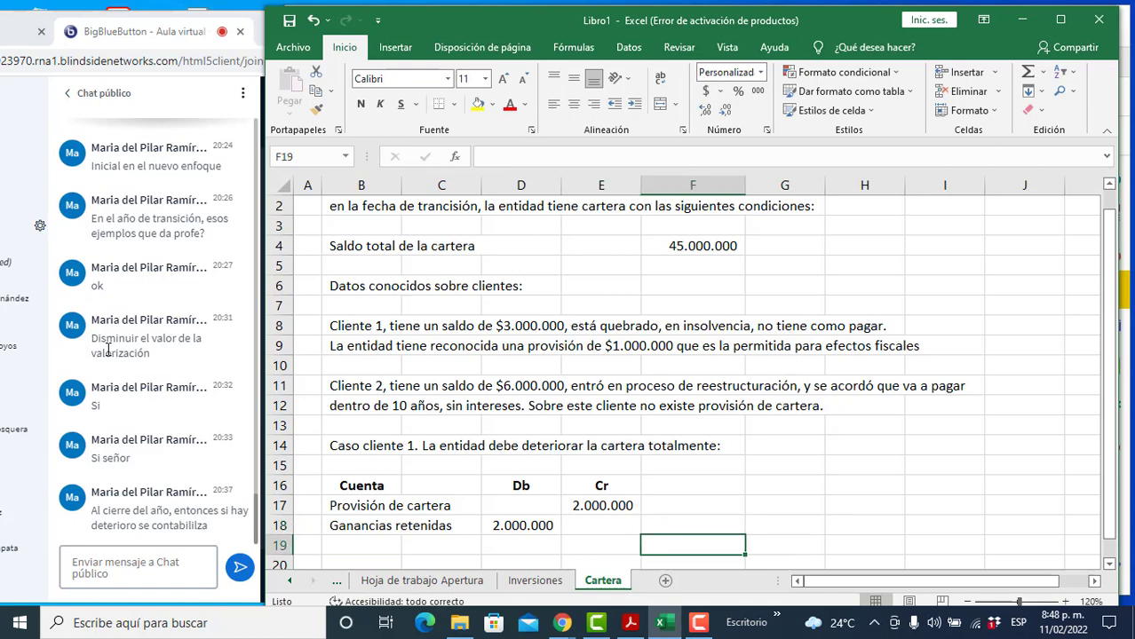
key(Left)
key(Left)
key(Left)
key(Left)
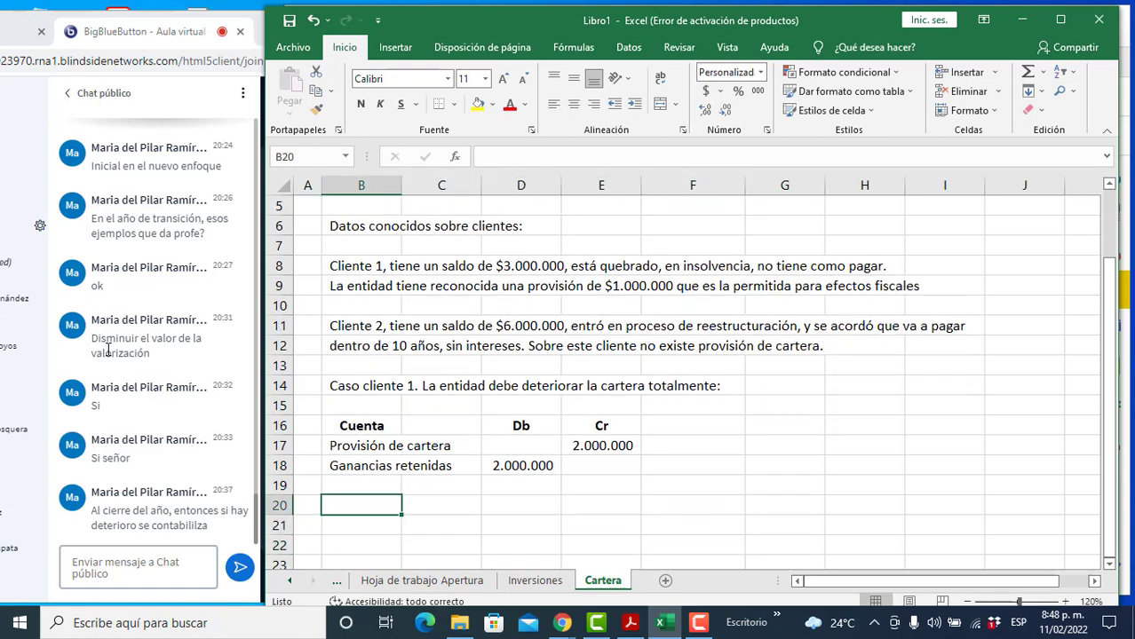
text(Caso cliente 2.)
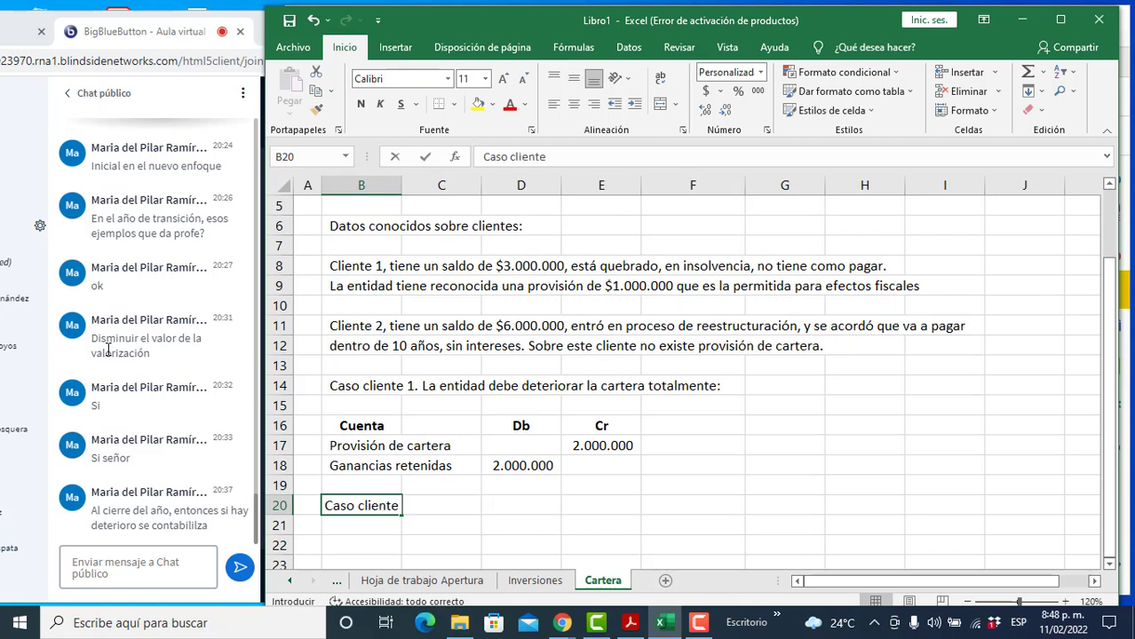
key(Return)
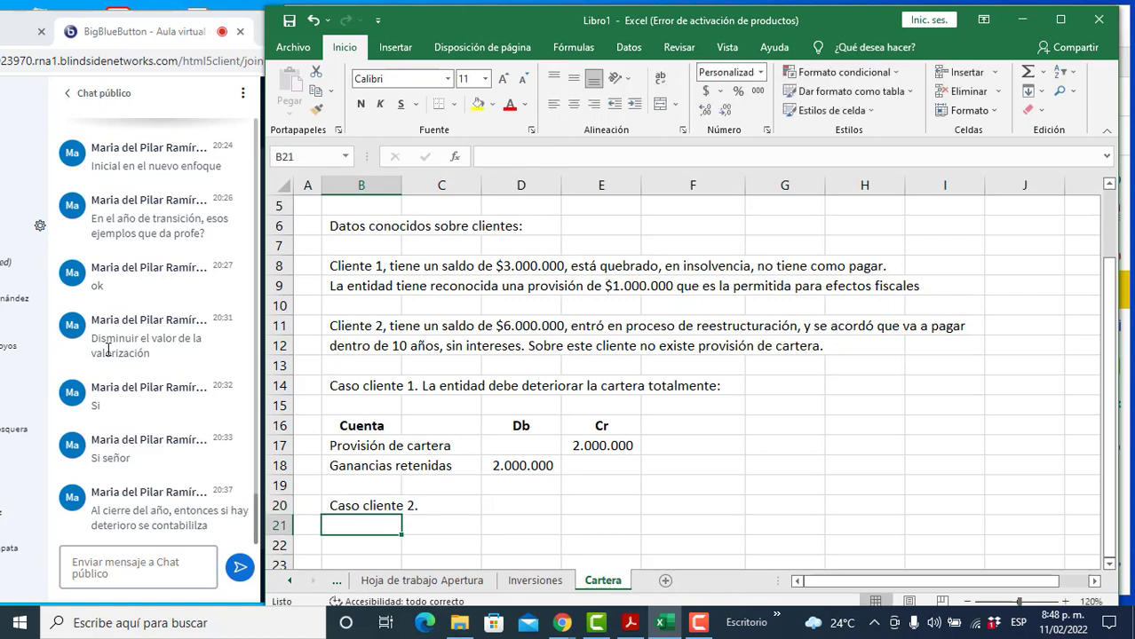
Step: Enter in B21 "Debido a que el cliente se va a tomar un plazo de 10 años, debo medir esta partida por su valor presente."
text(Debido a )
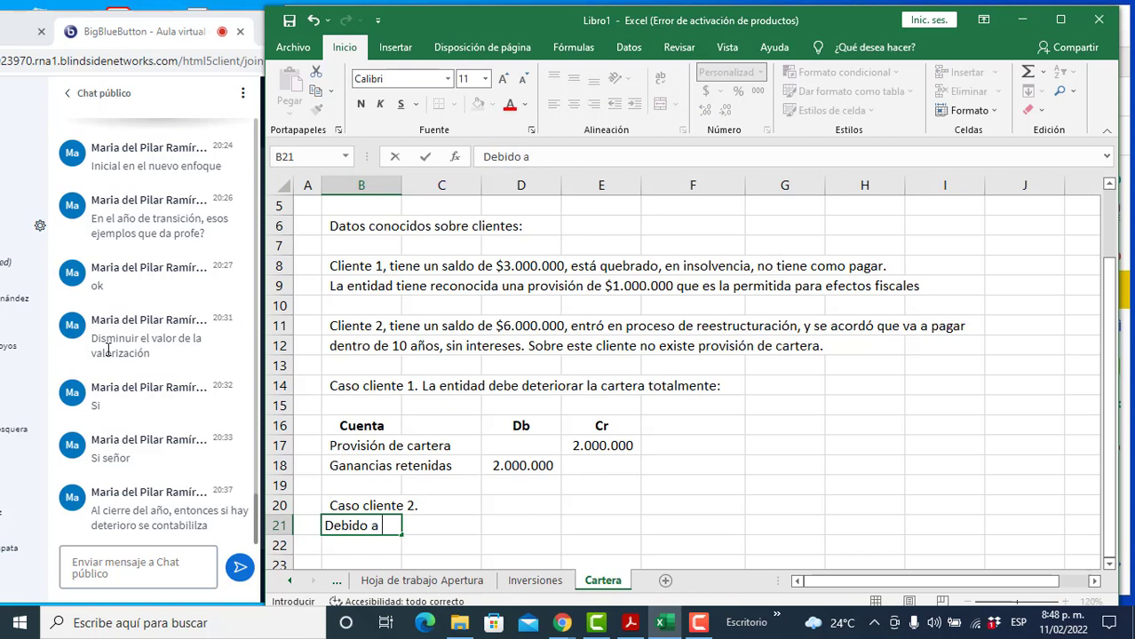
text(que el cliente se bva)
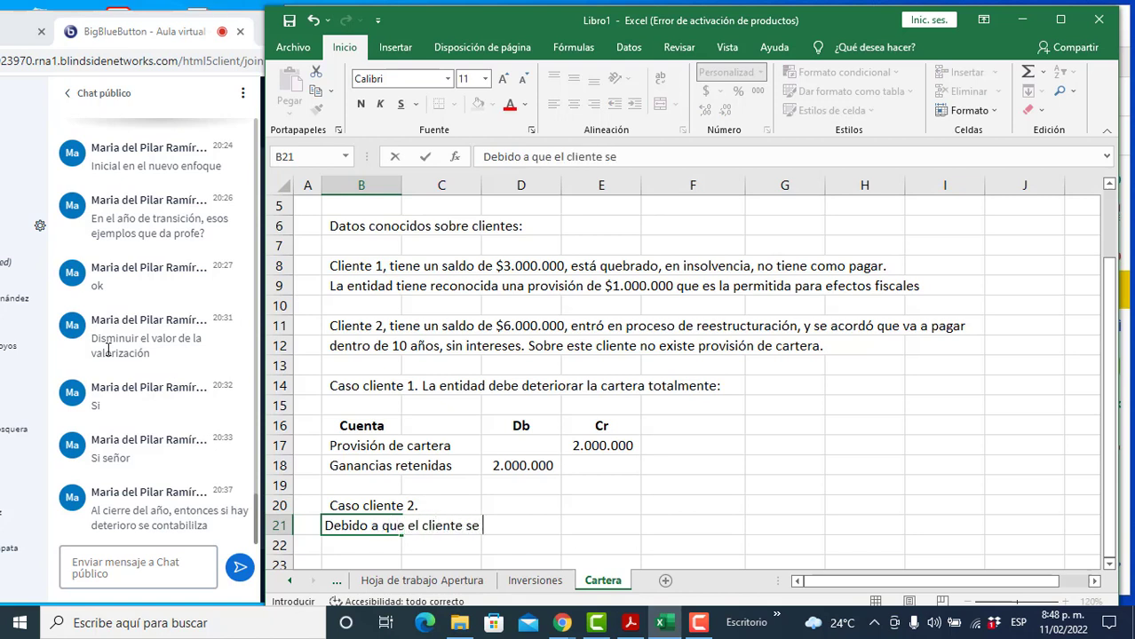
key(BackSpace)
text(va)
key(BackSpace)
key(BackSpace)
key(BackSpace)
text(va a tomar un plazo de q)
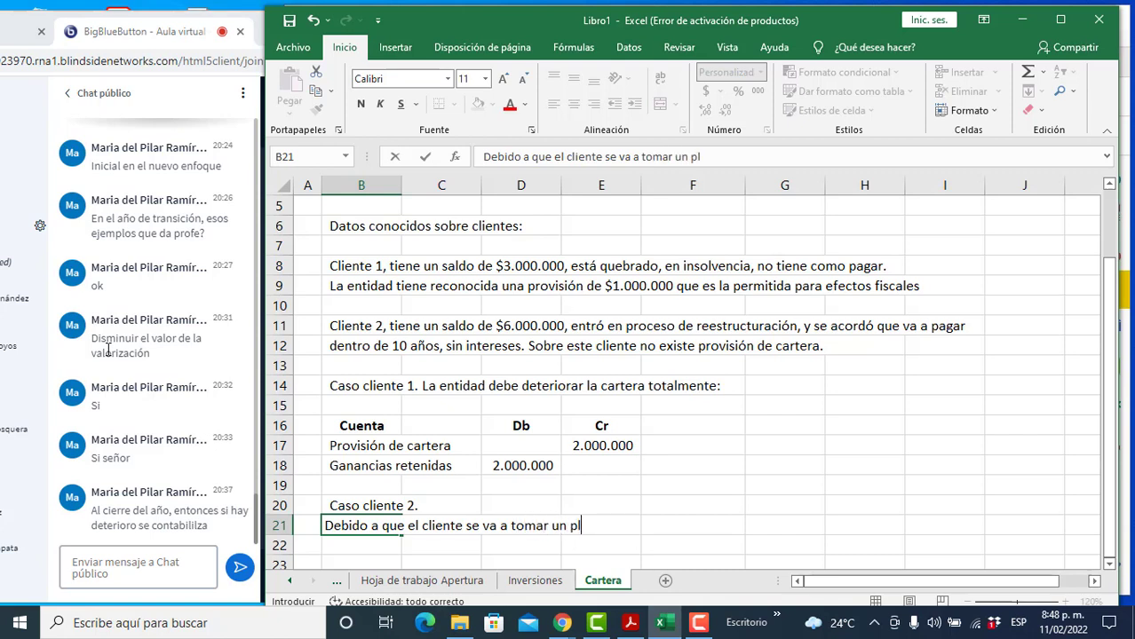
key(BackSpace)
key(BackSpace)
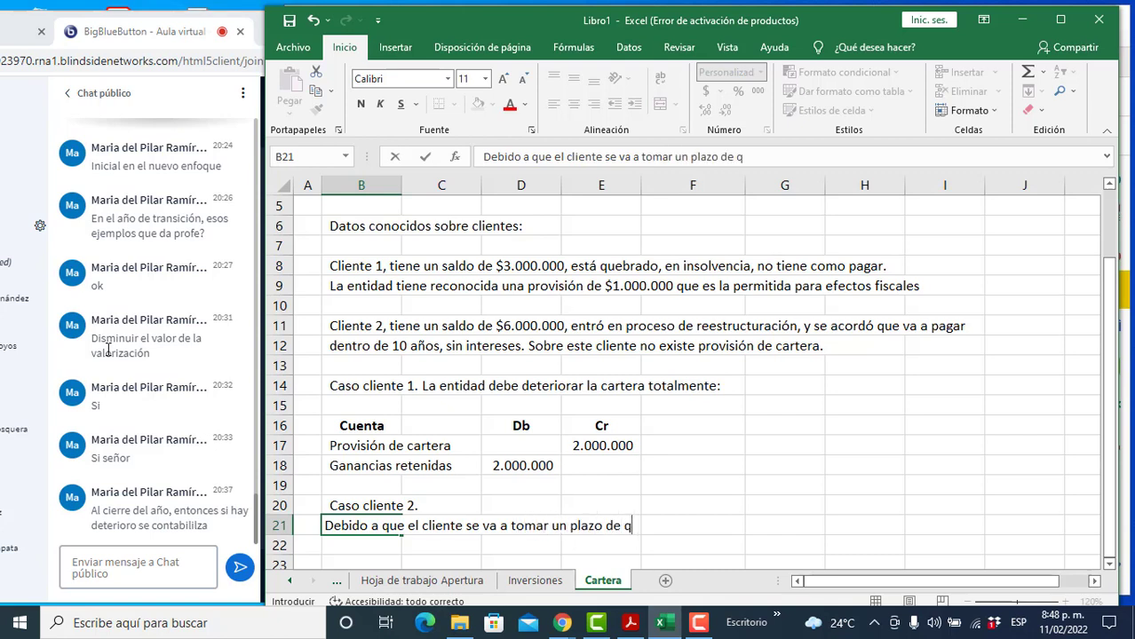
text(10 años, de)
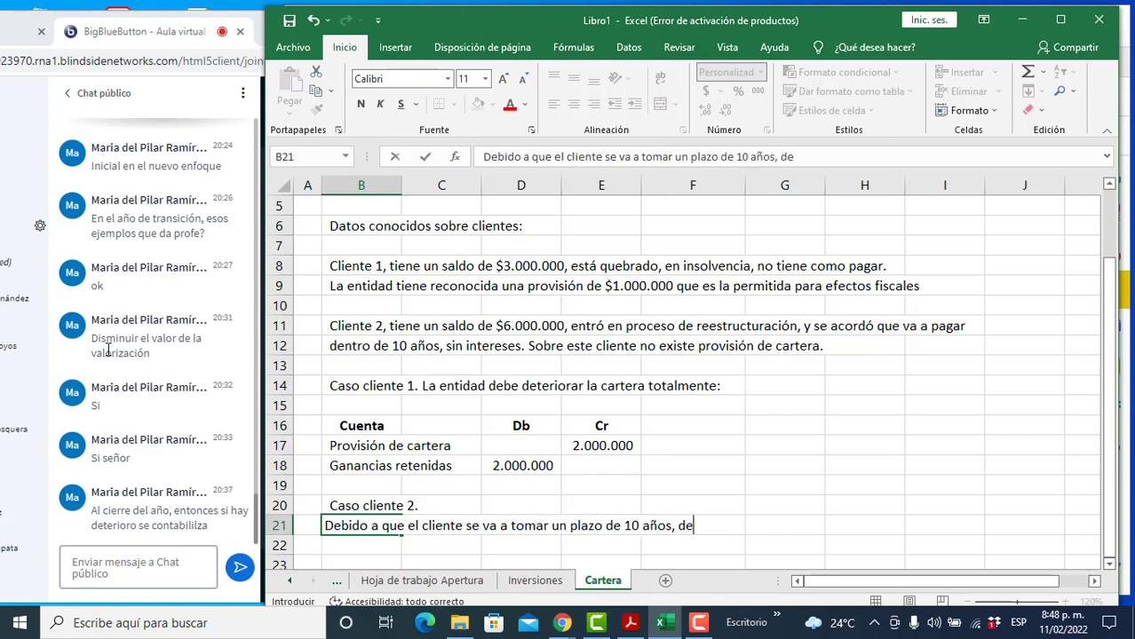
text(bo medir esta )
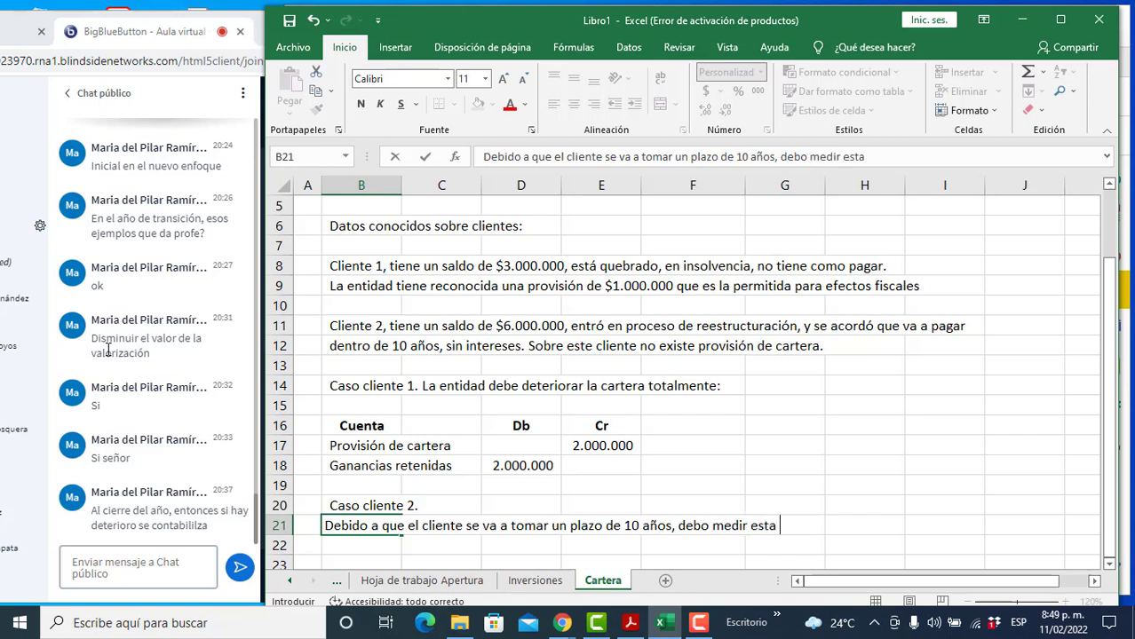
text(partida por su )
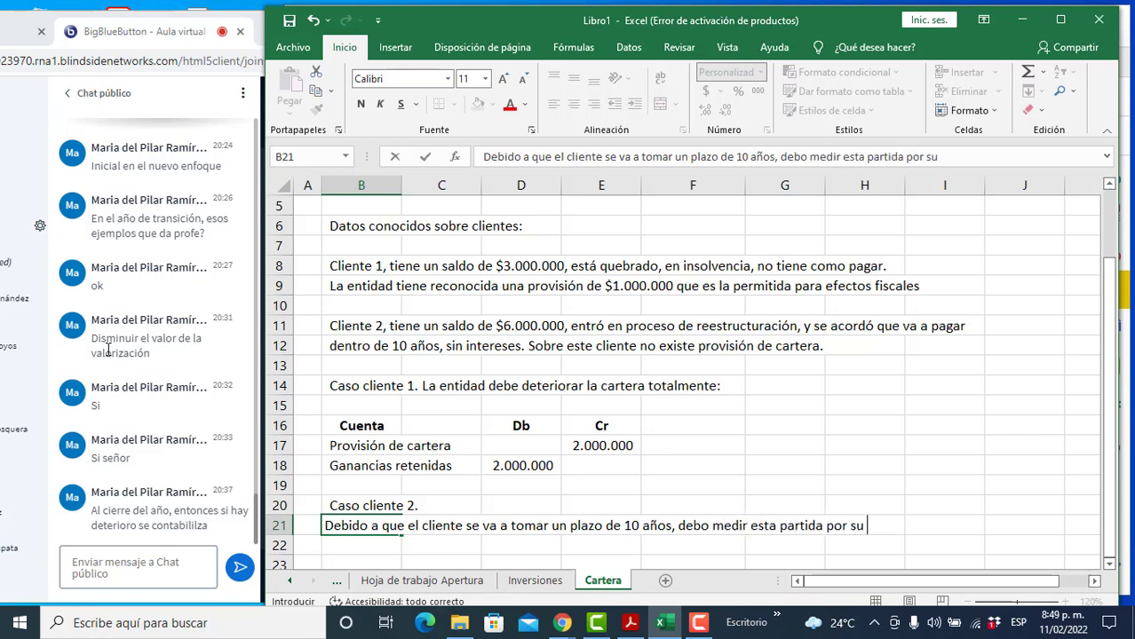
text(valor presente.)
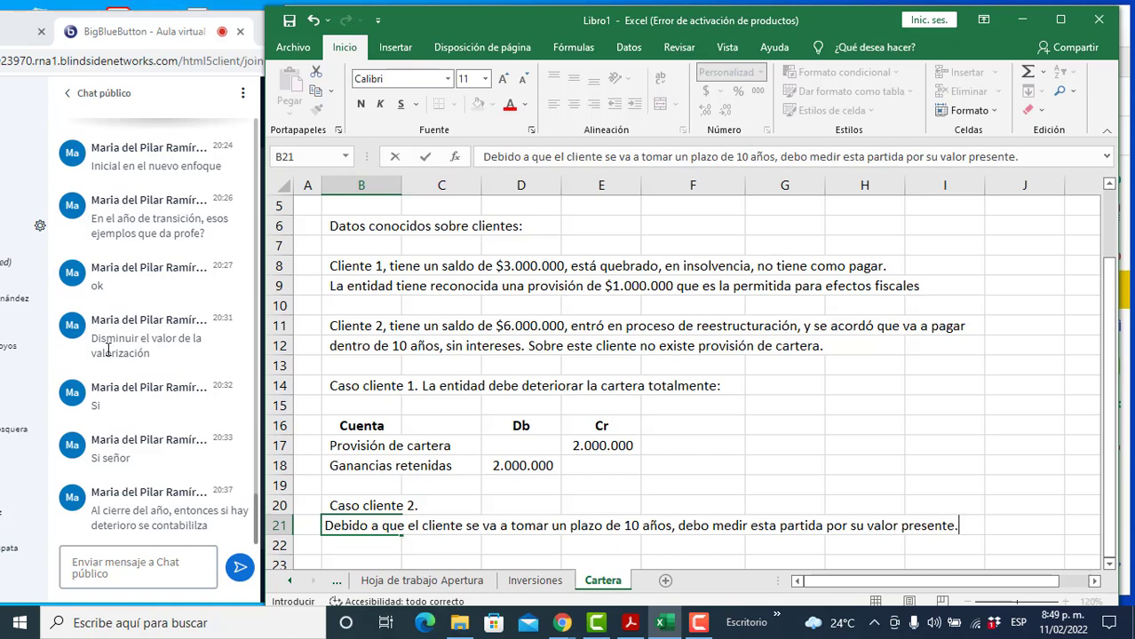
key(Return)
key(Return)
key(Return)
key(Up)
key(Up)
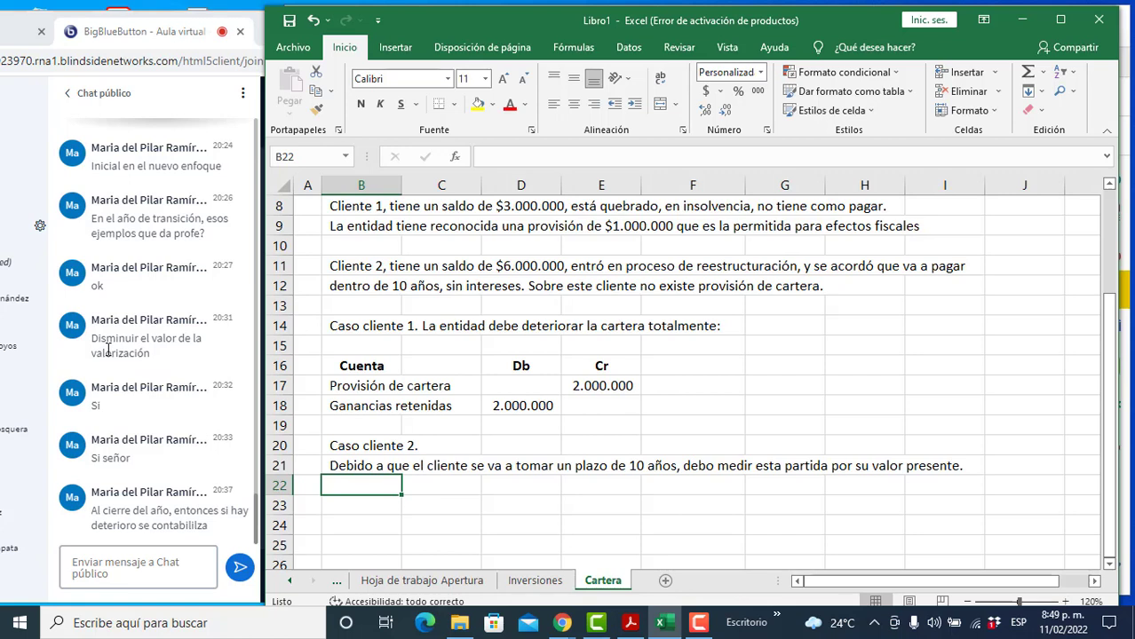
text(Monto)
key(BackSpace)
key(BackSpace)
key(BackSpace)
key(BackSpace)
key(BackSpace)
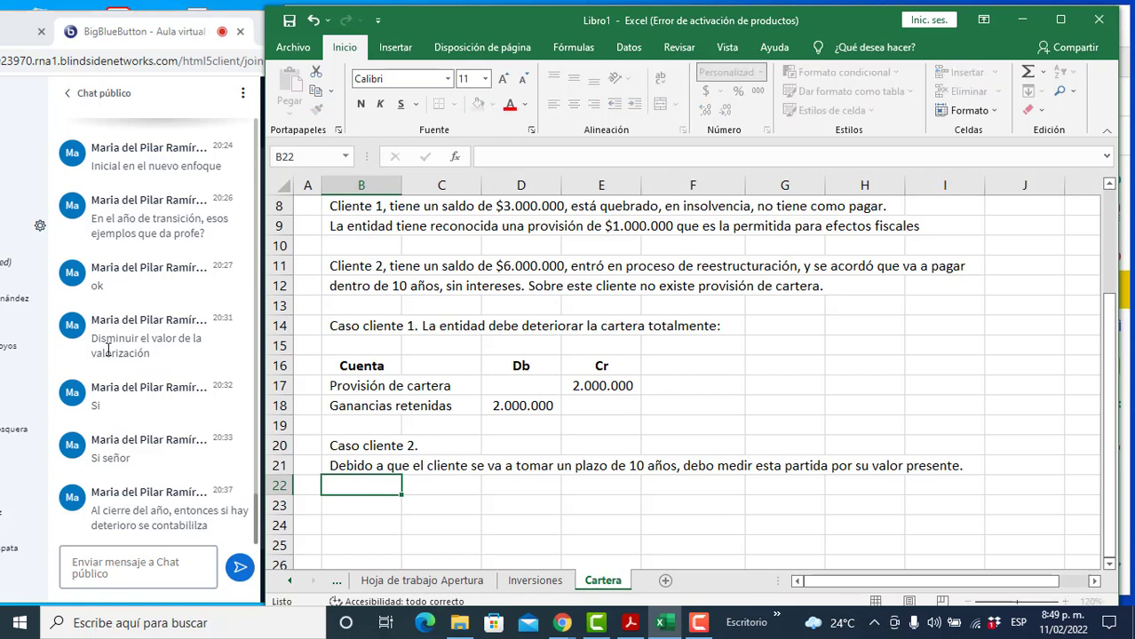
Step: Enter the label "Valor futuro" in B22 with the amount 6000000 in E22
text(Valor futurao)
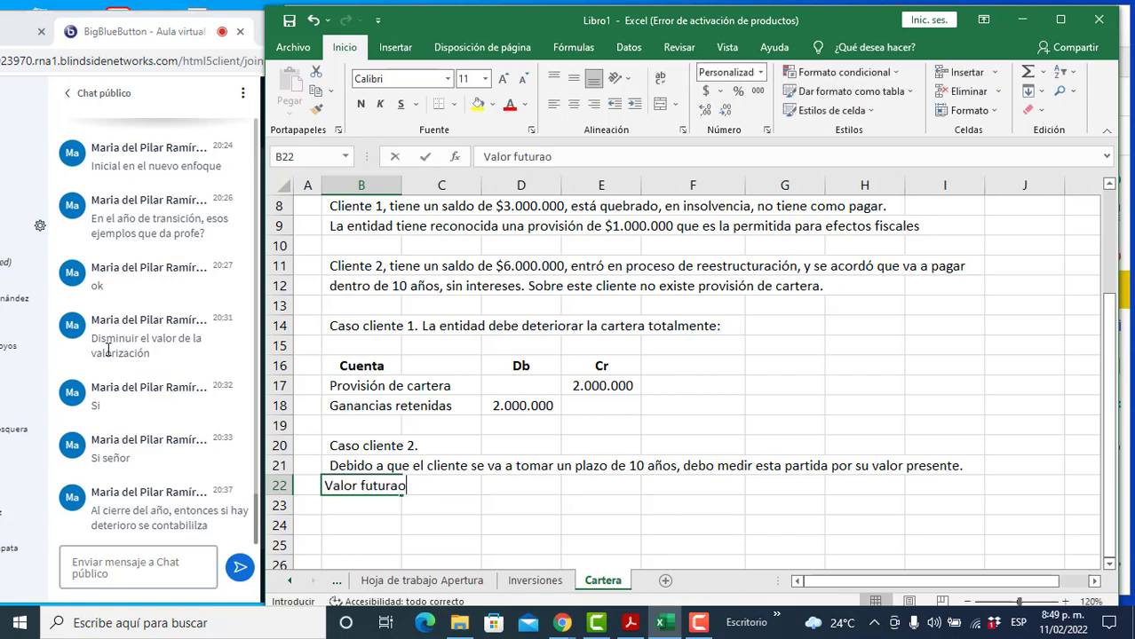
key(BackSpace)
key(BackSpace)
text(o)
key(Right)
key(Right)
key(Right)
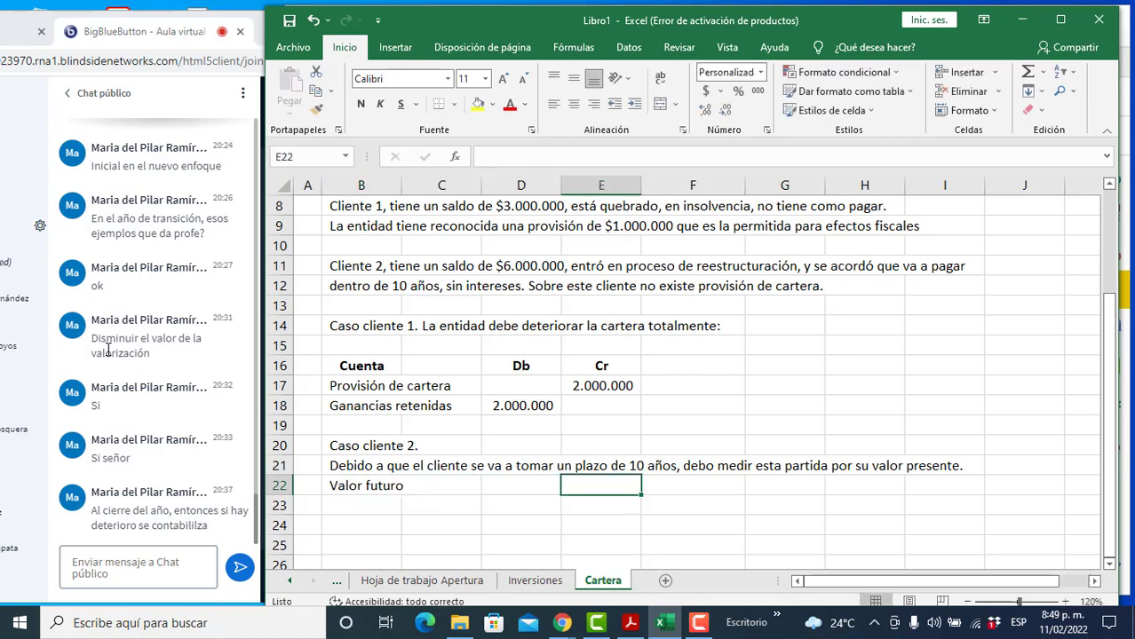
text(6000000)
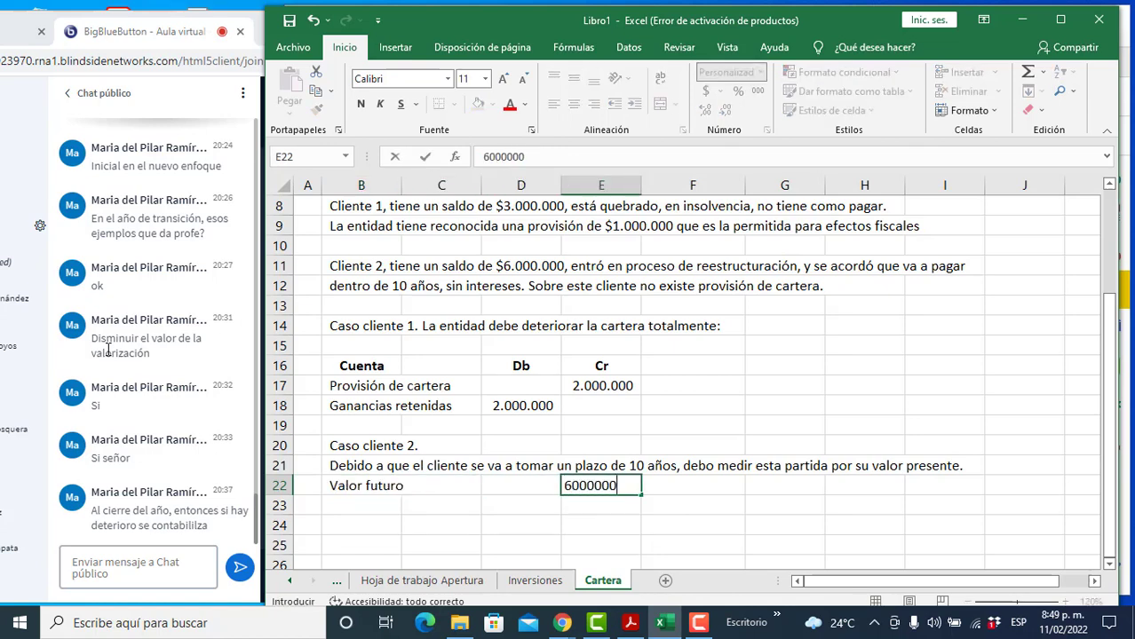
key(Return)
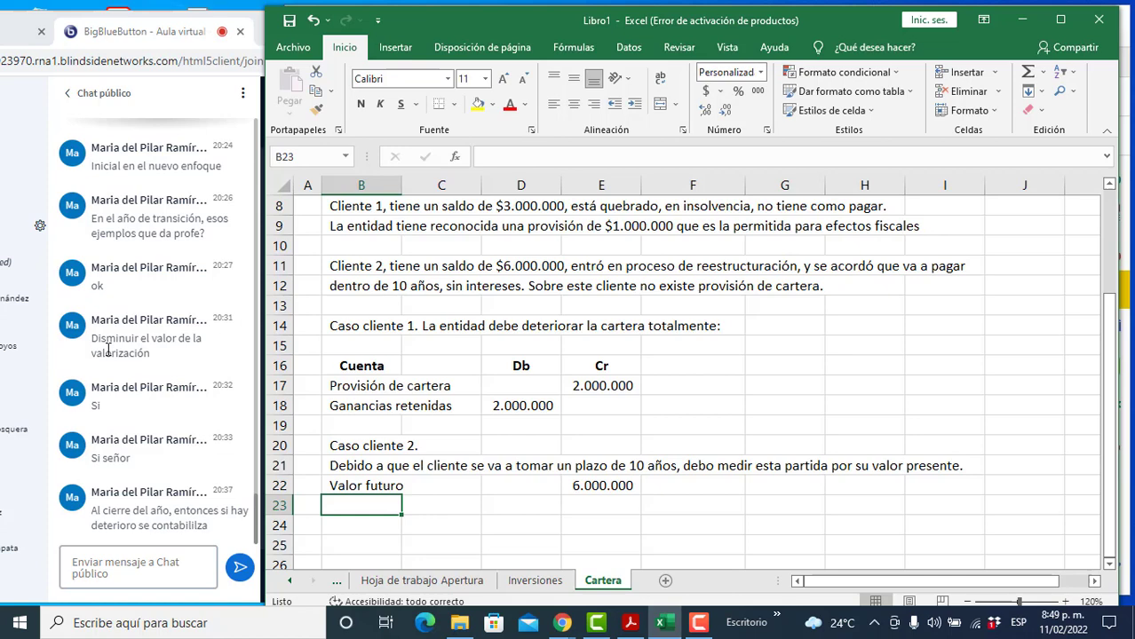
Step: Enter the label "Plazo" in B23 with the value 10 in E23
text(Plazo)
key(Right)
key(Right)
key(Right)
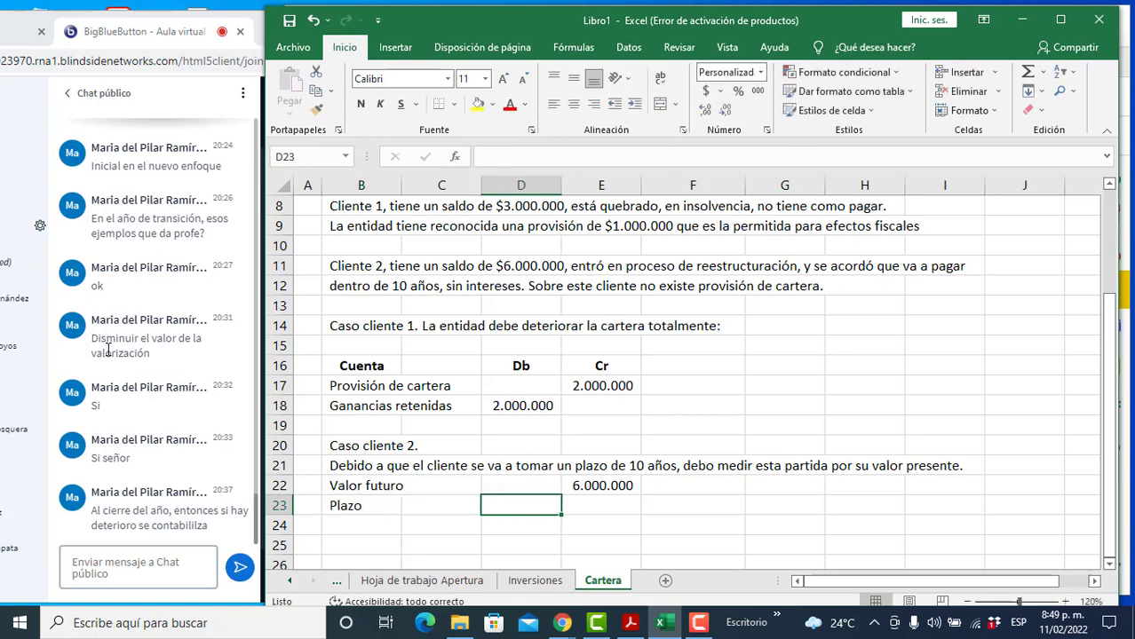
text(10)
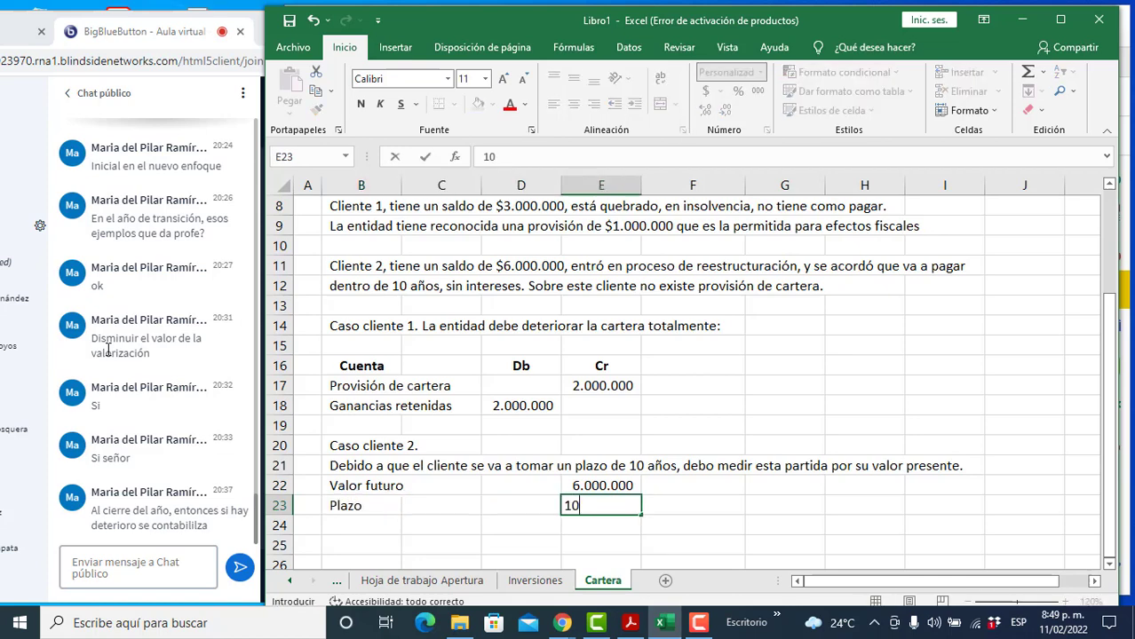
key(Return)
Step: Enter the label "Tasa" in B24 with the placeholder "??????" in E24
text(Tasa)
key(Right)
key(Right)
key(Right)
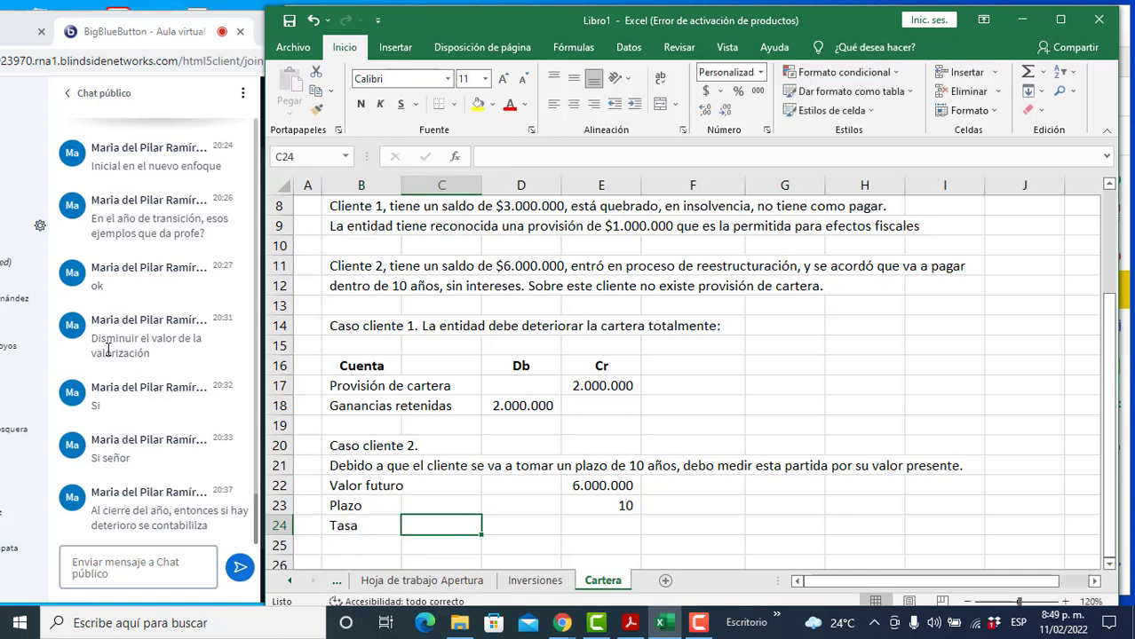
text(??????)
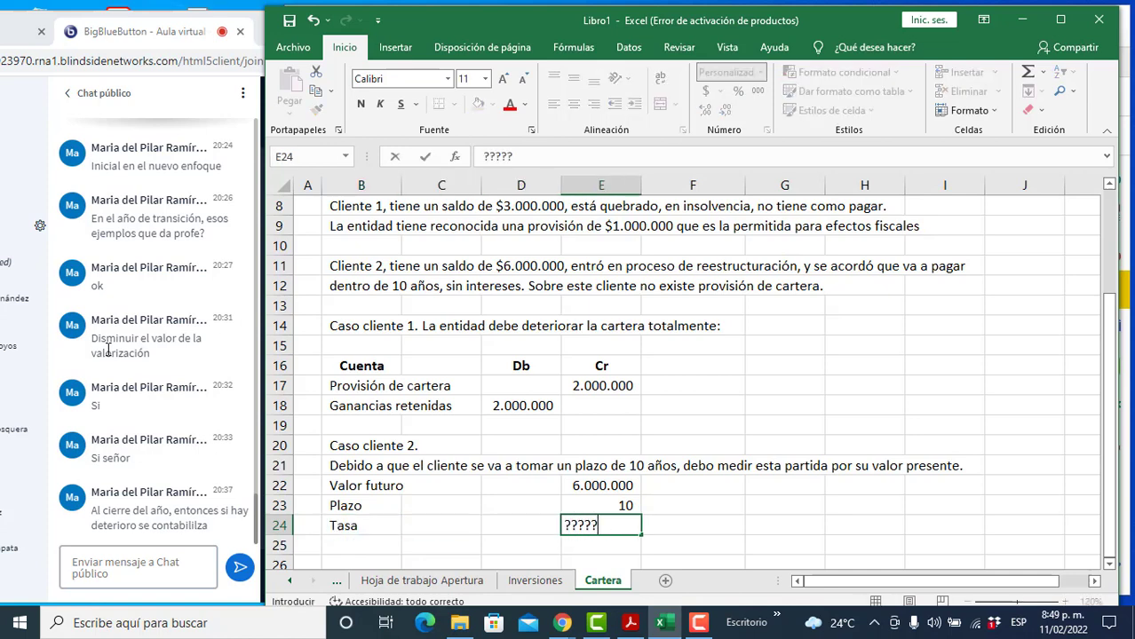
key(Return)
Step: Enter the label "Valor presente" in B25 and select its value cell E25
text(Valor presente)
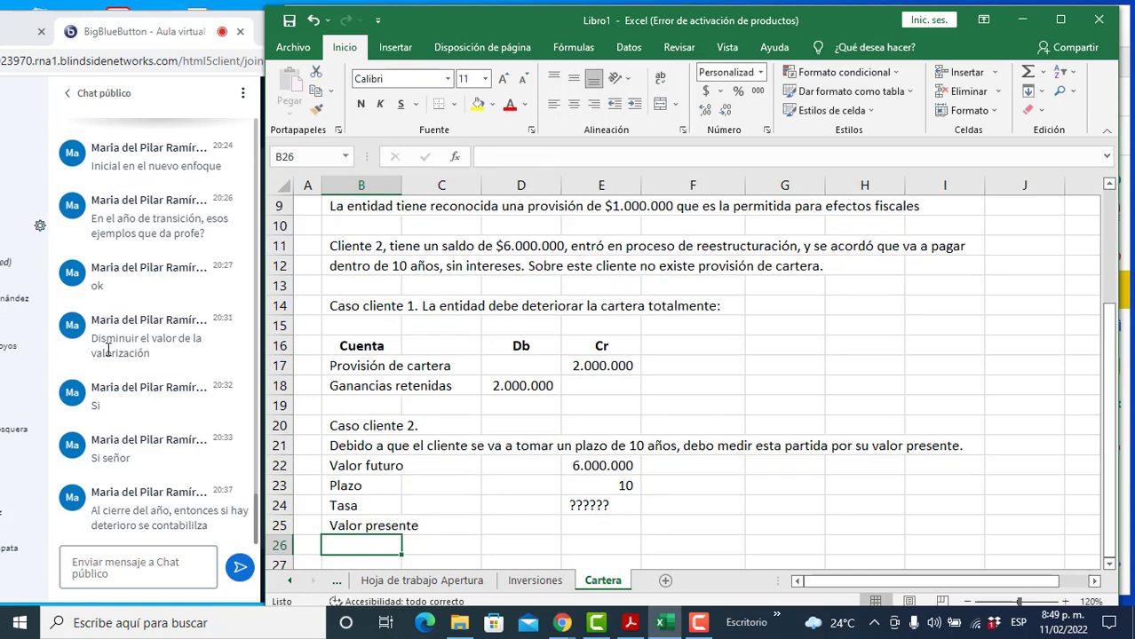
key(Right)
key(Right)
key(Right)
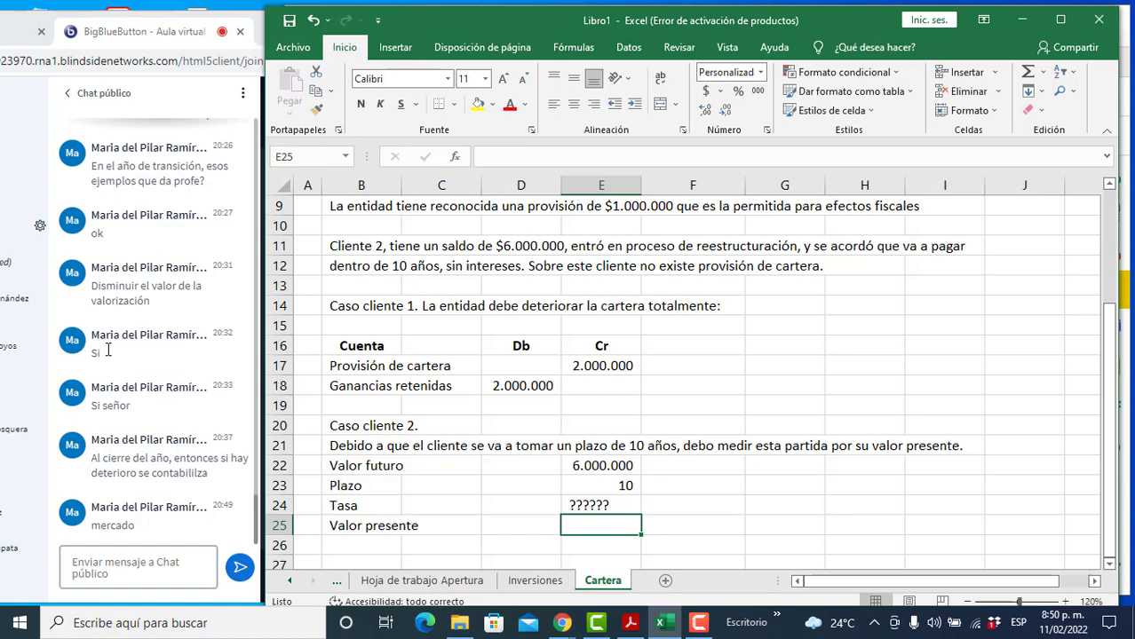
Step: Switch to Chrome, open a new tab and detach it into its own maximized window
key(alt+Tab)
key(Tab)
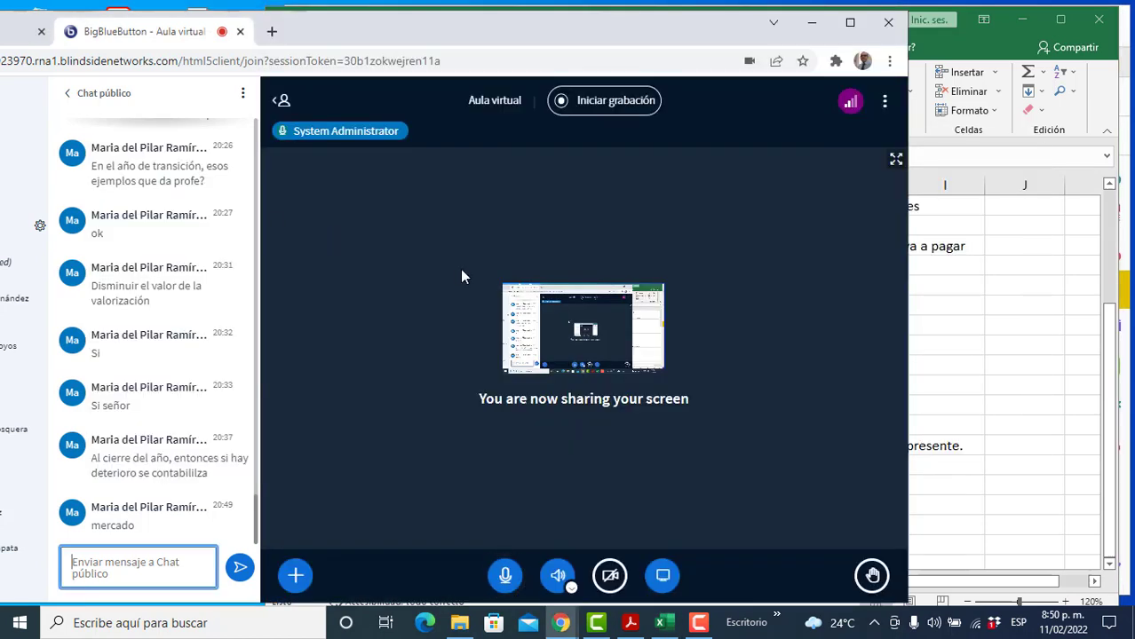
key(alt+Tab)
key(Escape)
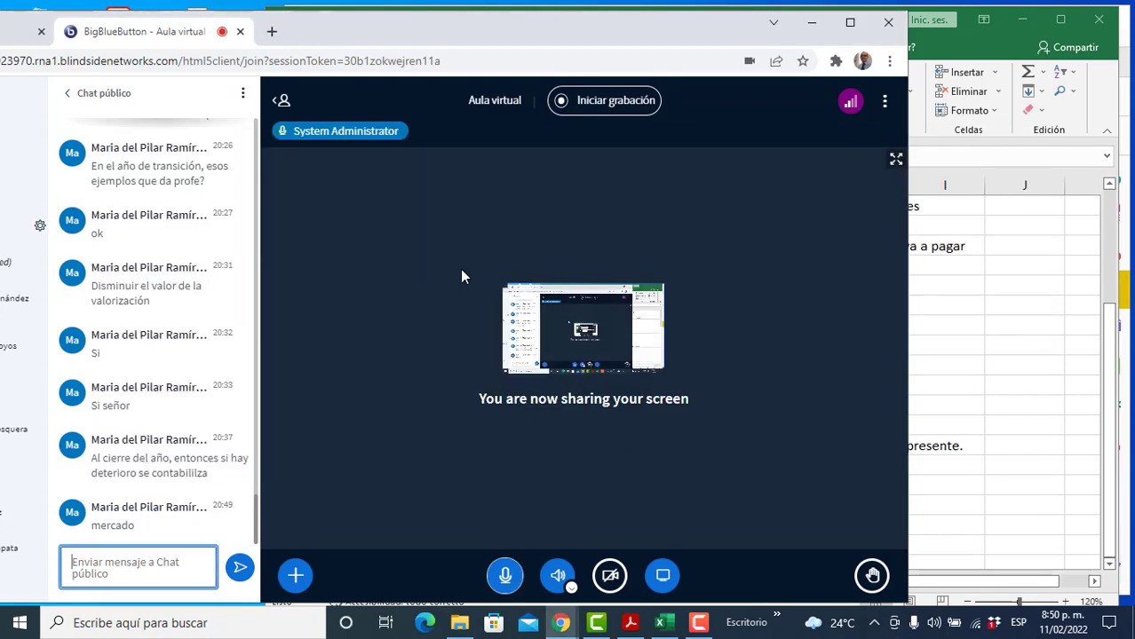
click(272, 31)
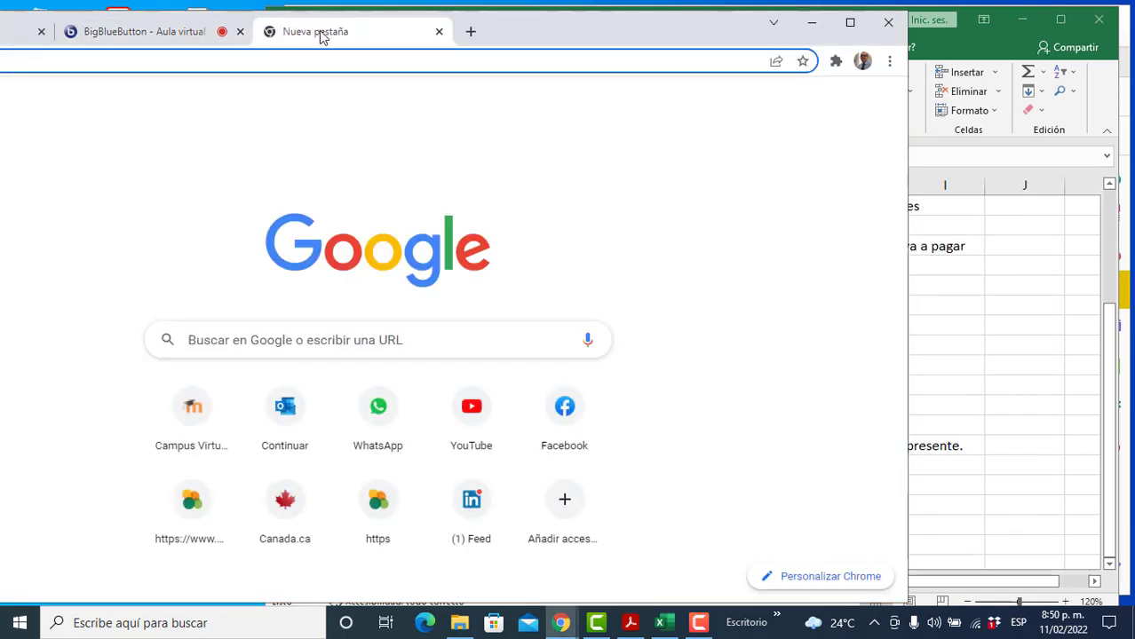
drag(321, 36, 416, 131)
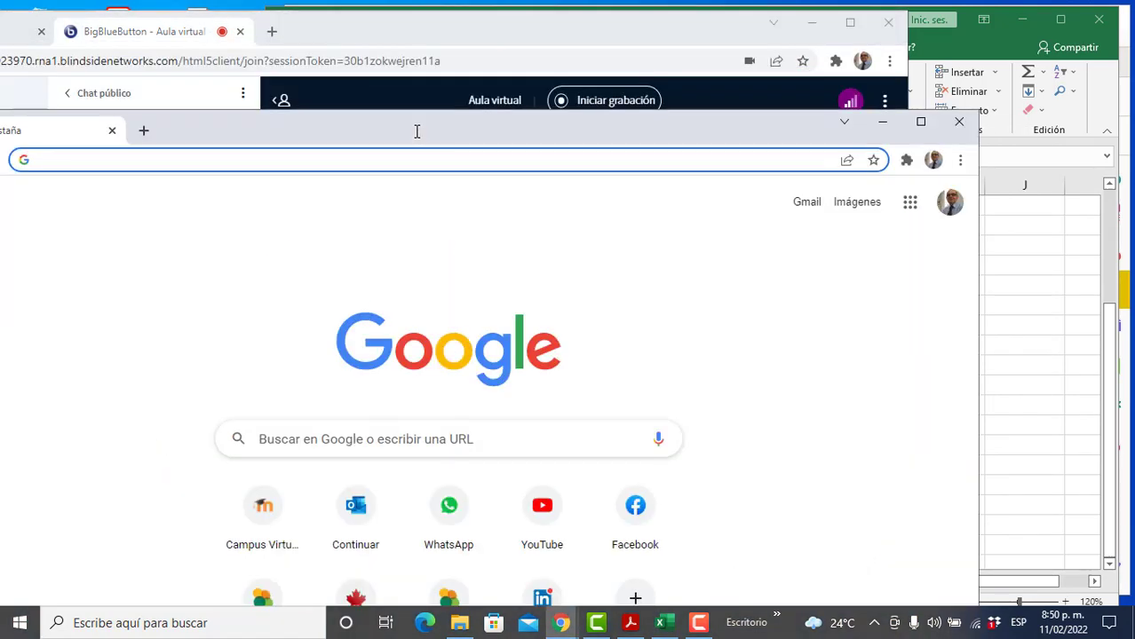
click(921, 121)
Step: Search Google for "tasa de interes cliente en reestructuración"
click(634, 322)
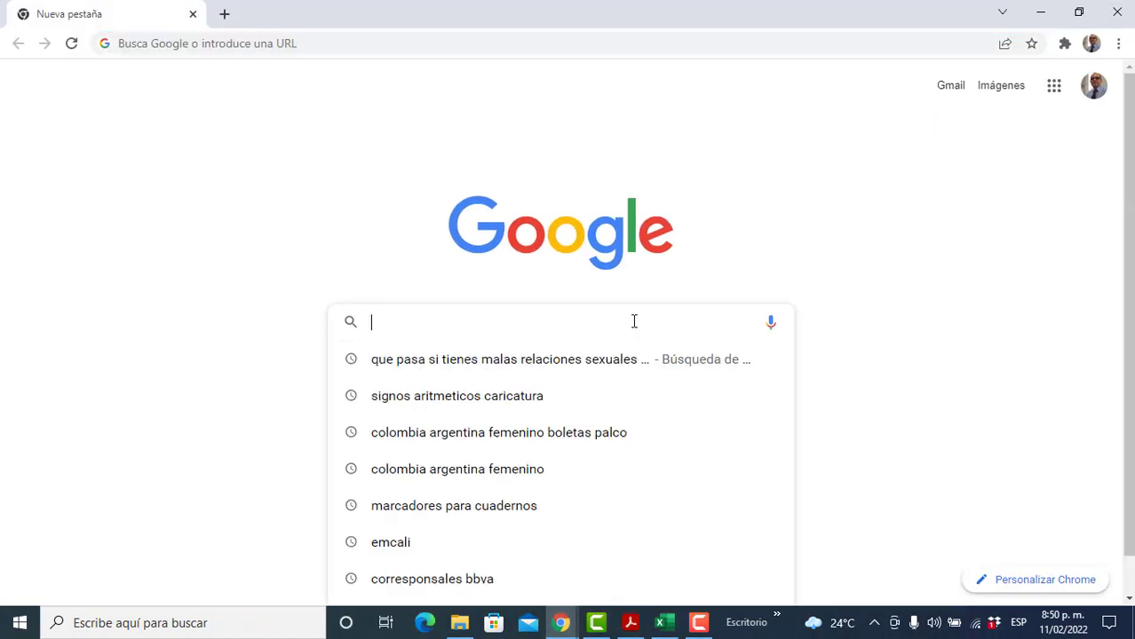
text(tasa de interes)
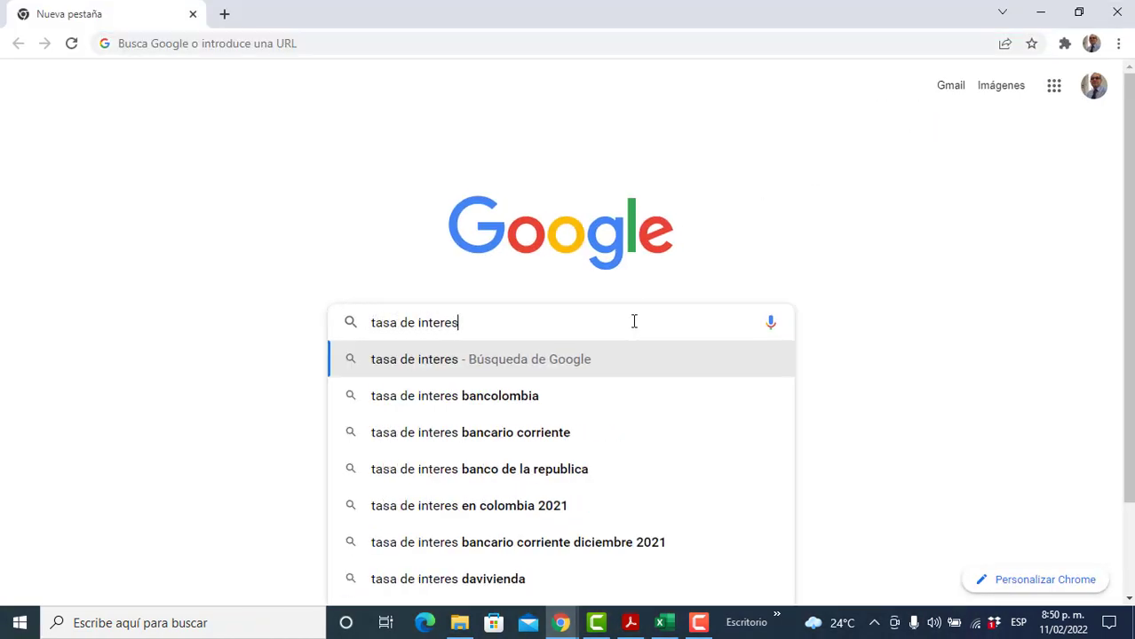
text( cliente reestruc)
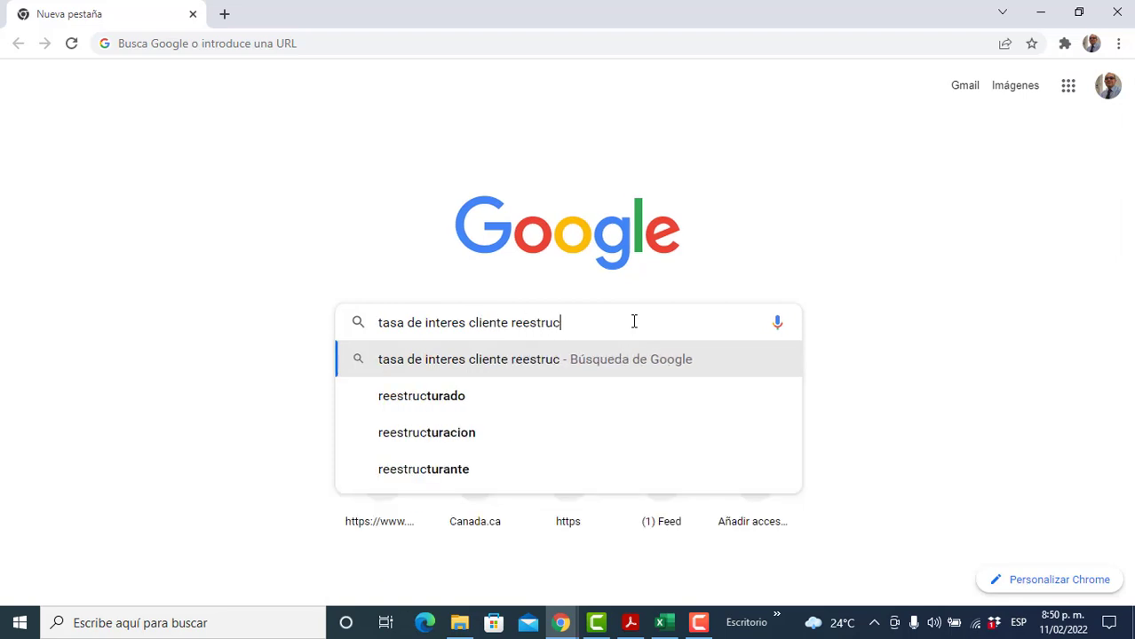
key(BackSpace)
key(BackSpace)
key(BackSpace)
key(BackSpace)
key(BackSpace)
key(BackSpace)
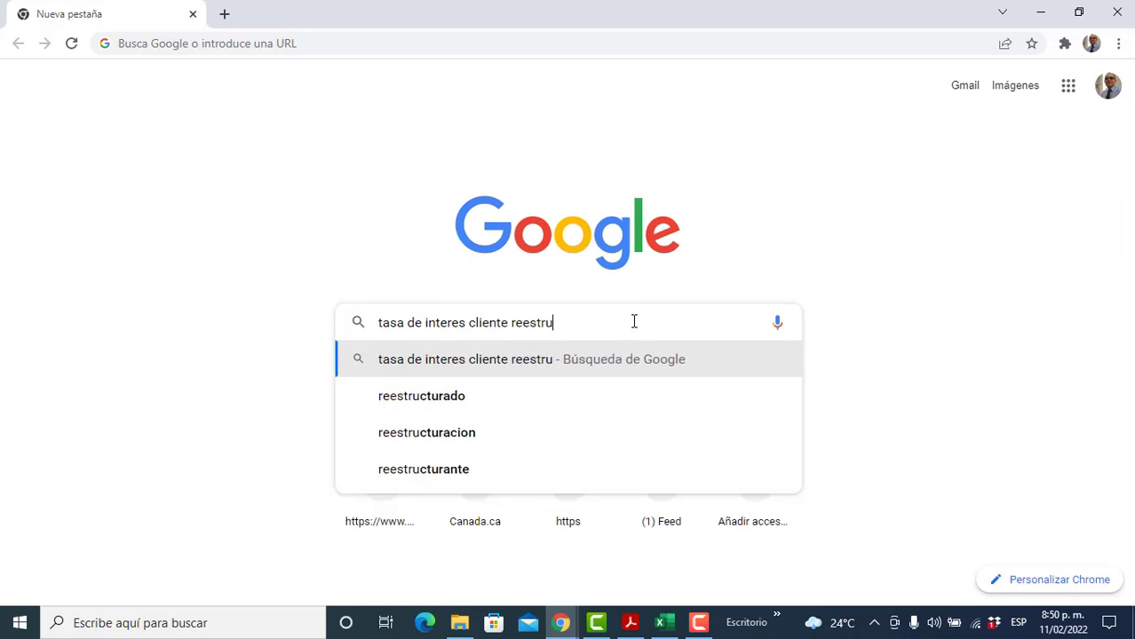
key(BackSpace)
key(BackSpace)
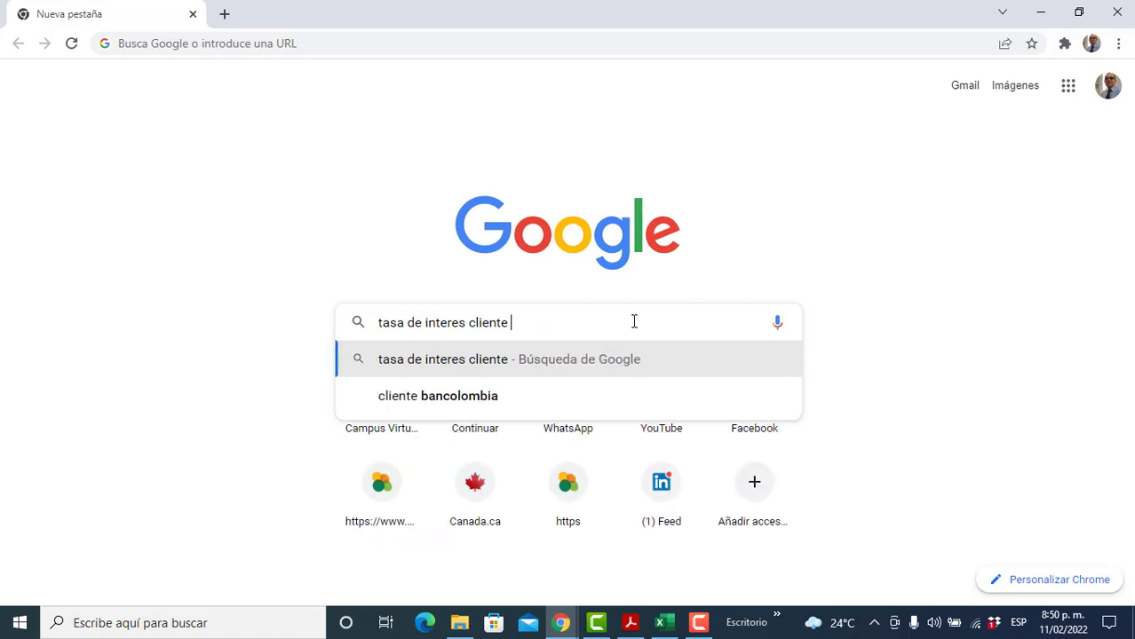
text(en reestructuración)
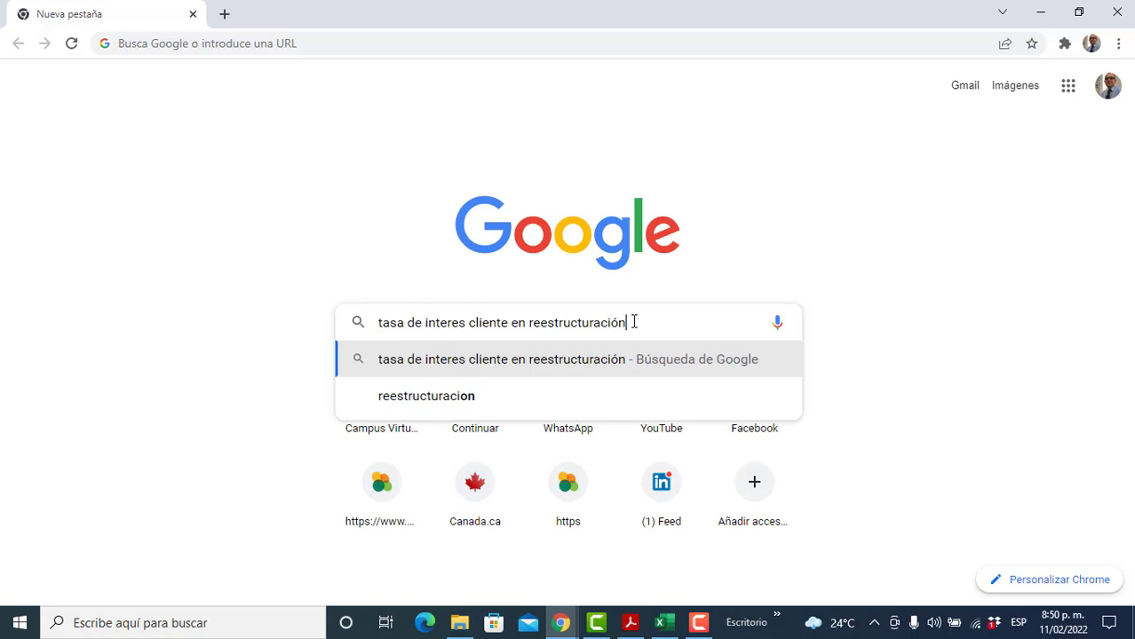
key(Return)
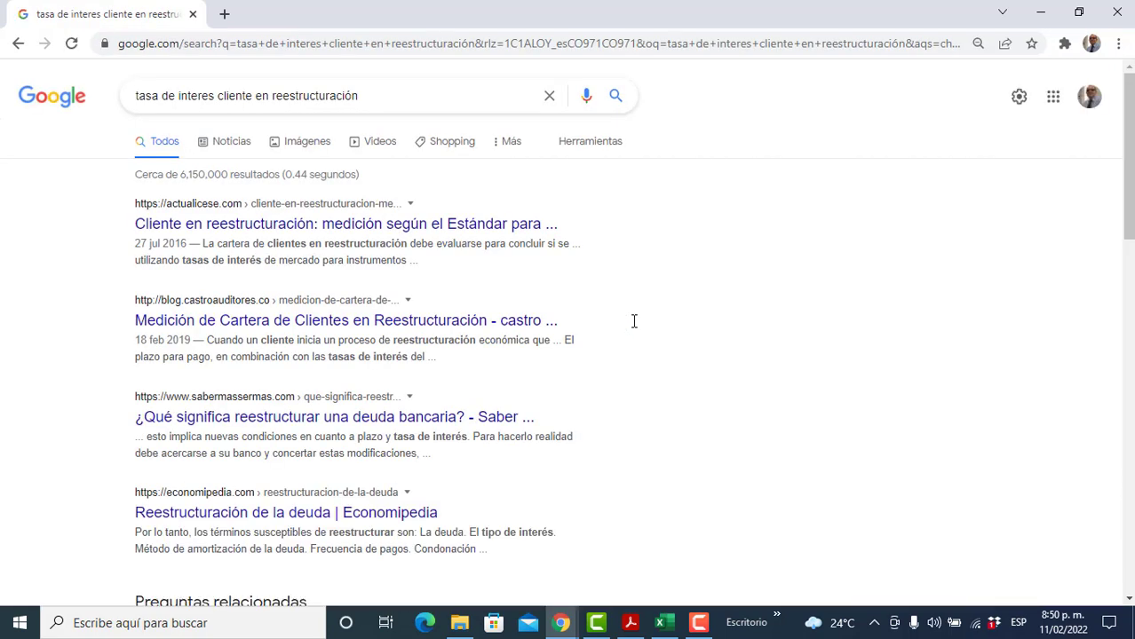
Step: Open the actualicese.com article on measuring a client in restructuring and look through its example down to the author's name
click(297, 224)
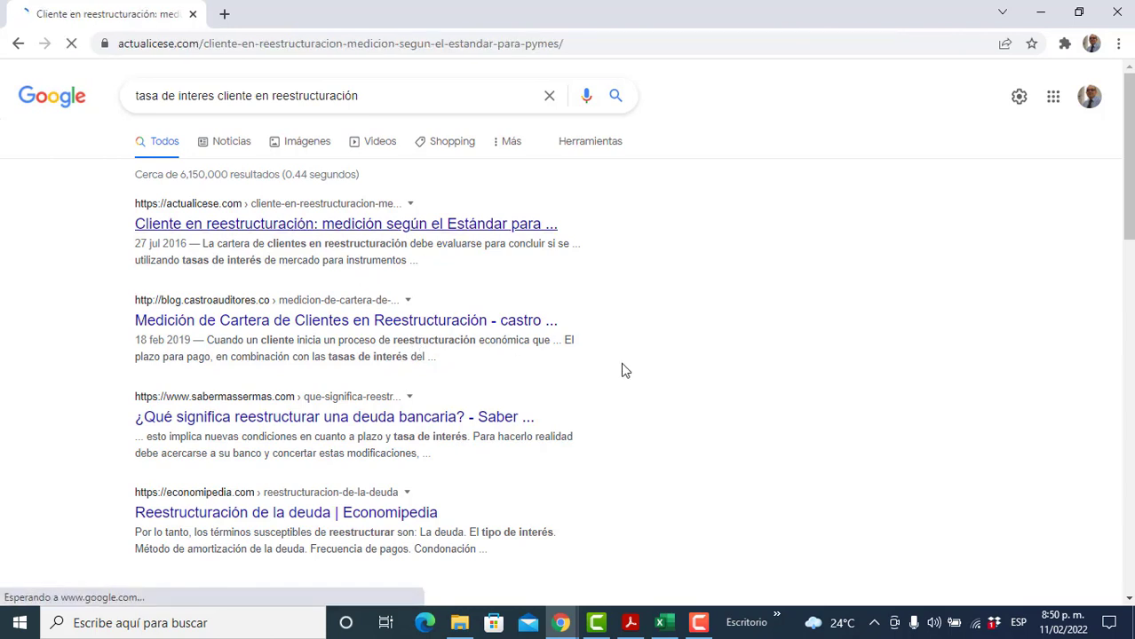
scroll(621, 364, down, 4)
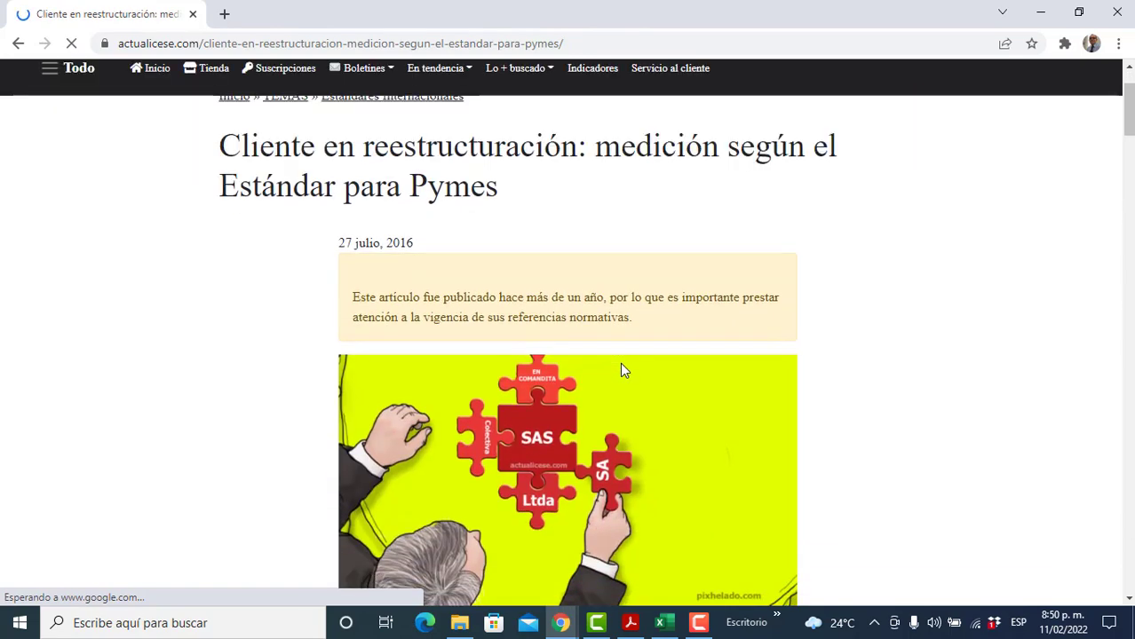
scroll(621, 364, down, 12)
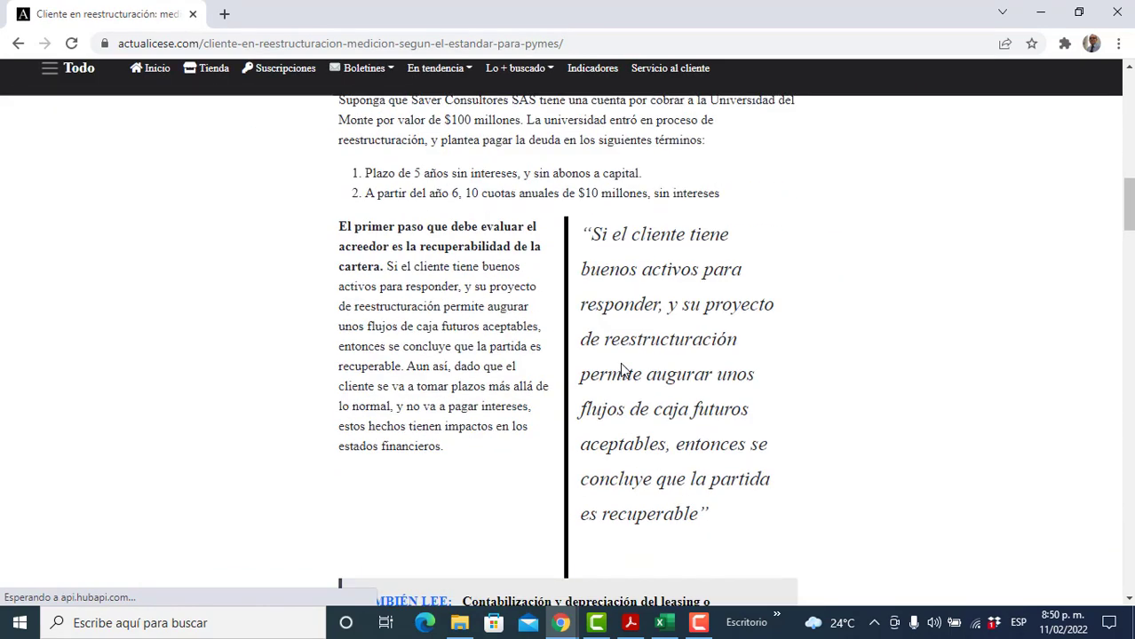
scroll(622, 368, down, 10)
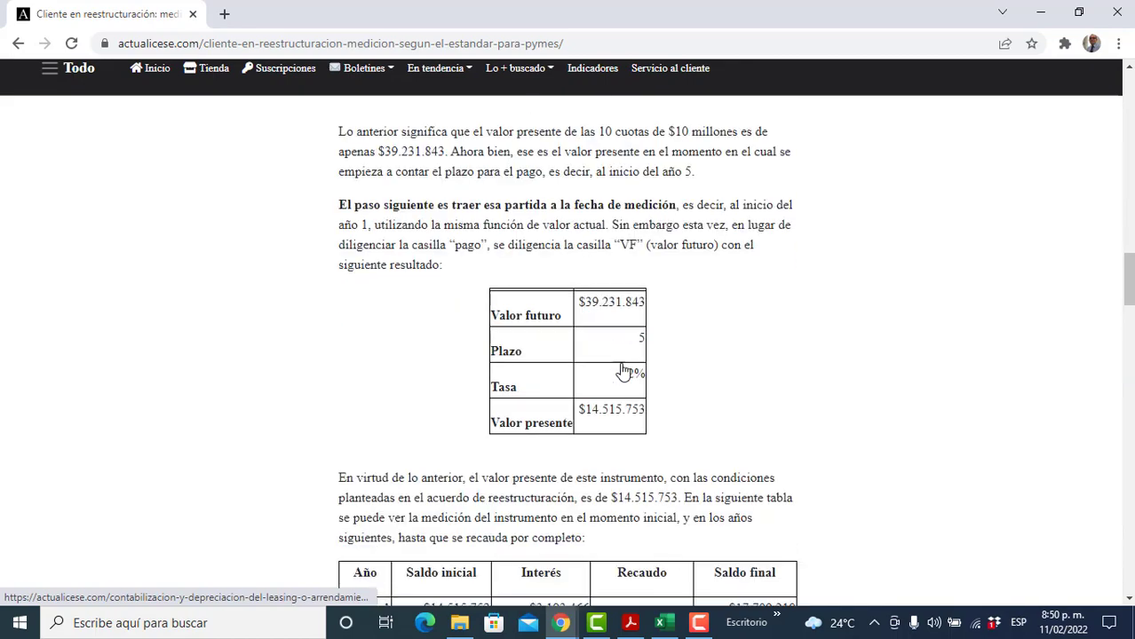
scroll(622, 372, down, 12)
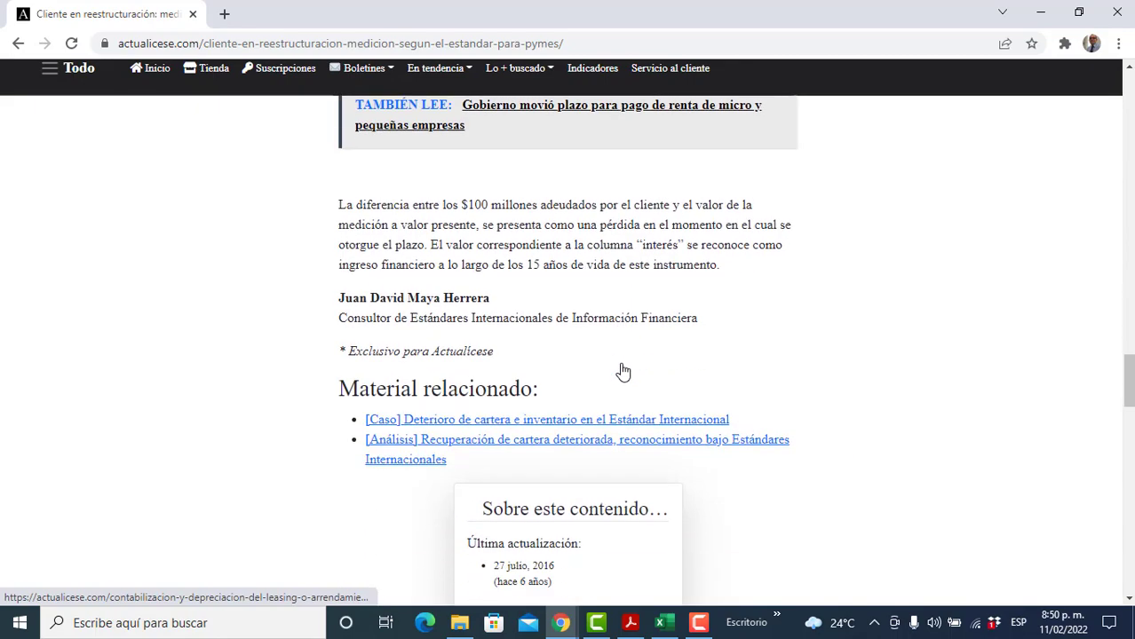
scroll(623, 371, up, 1)
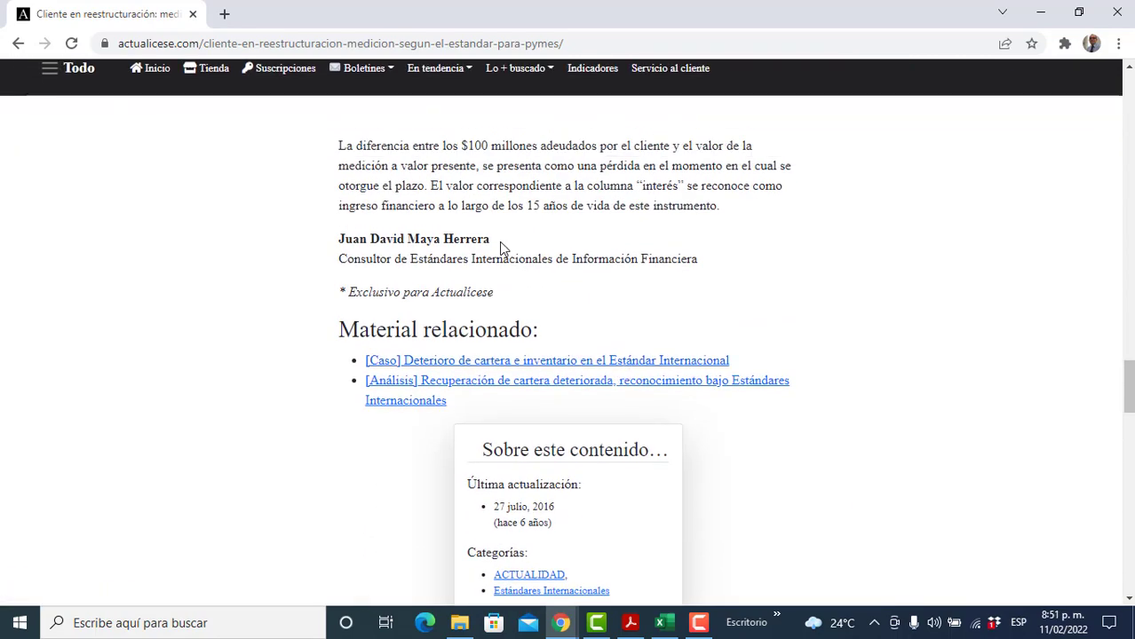
drag(496, 244, 328, 243)
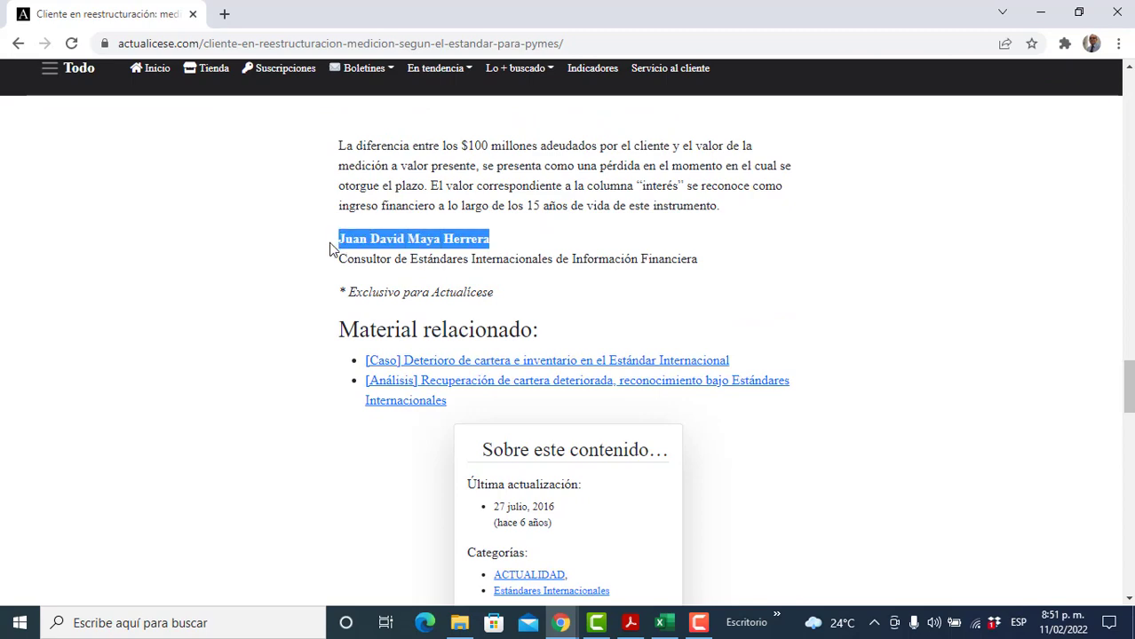
Step: Return to the search results, open Davivienda's "Reestructuración" page and look at its characteristics and benefits
click(18, 44)
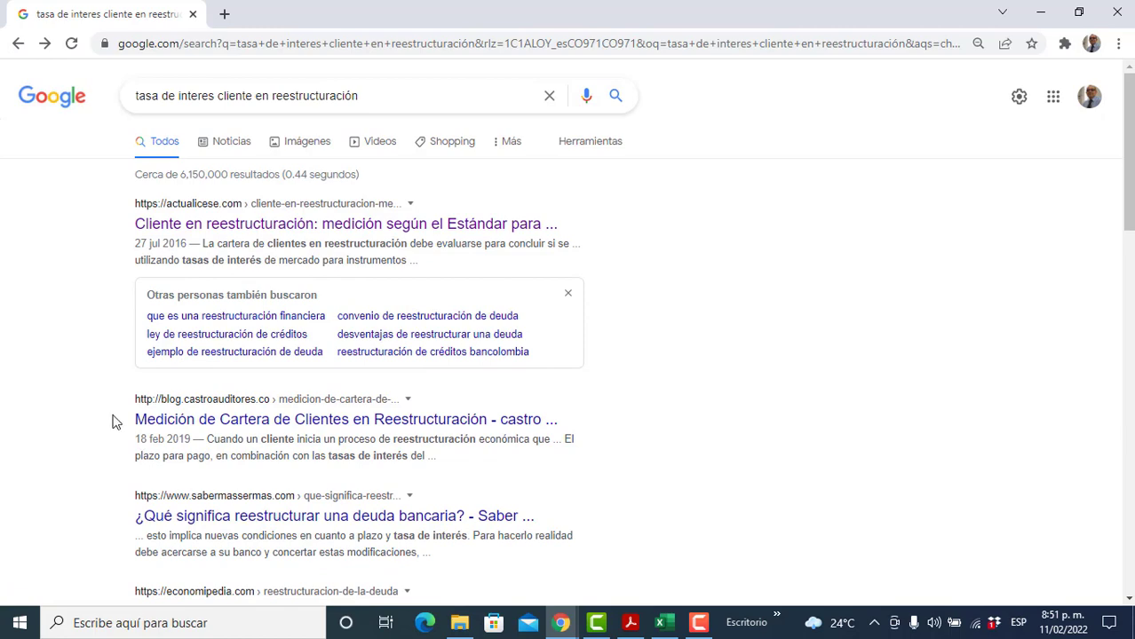
scroll(108, 464, down, 2)
scroll(108, 473, down, 2)
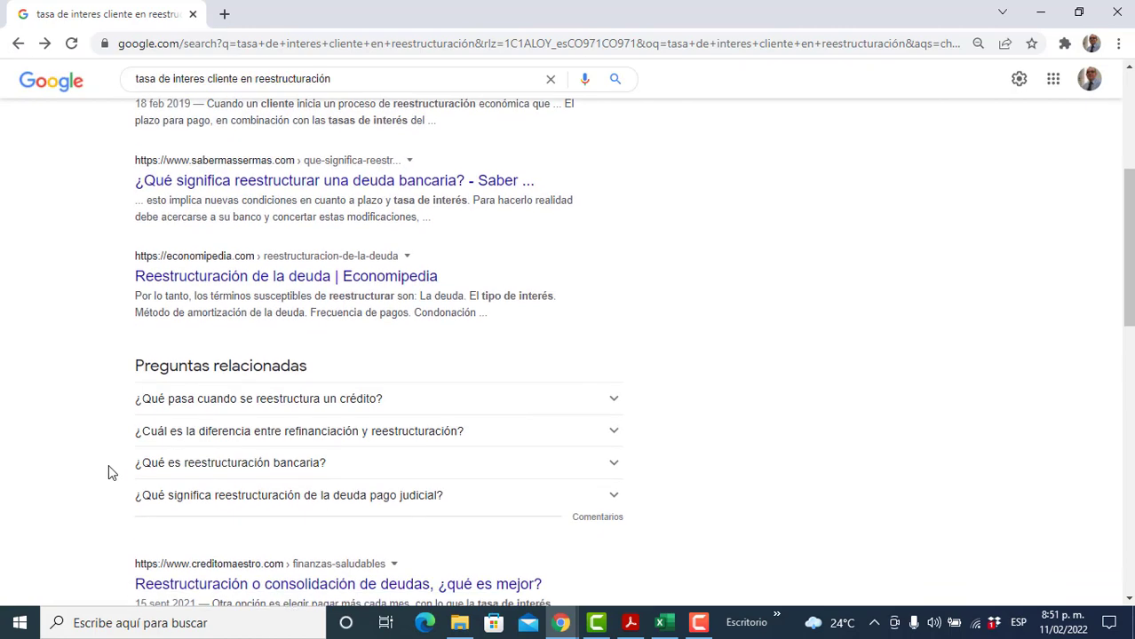
scroll(108, 473, down, 2)
scroll(108, 471, down, 2)
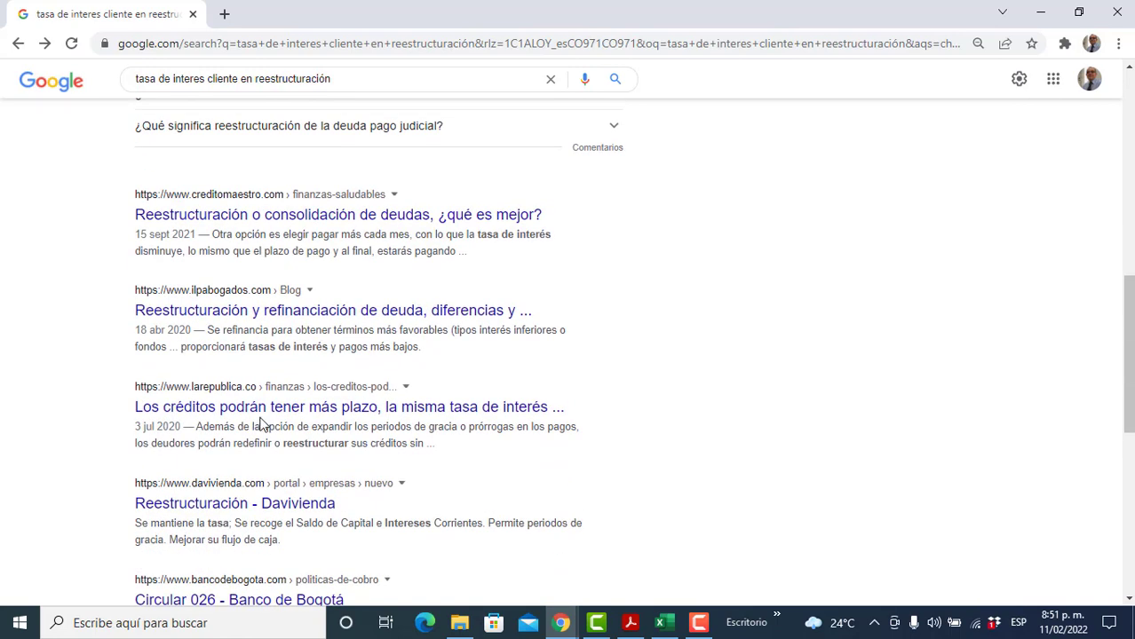
scroll(98, 457, down, 2)
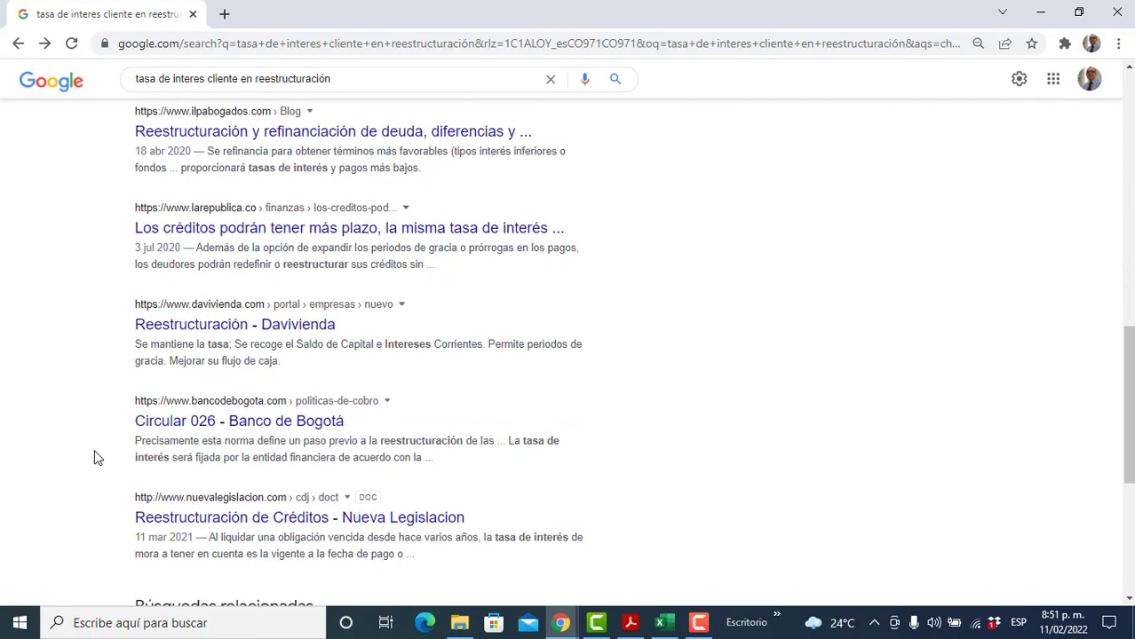
click(203, 327)
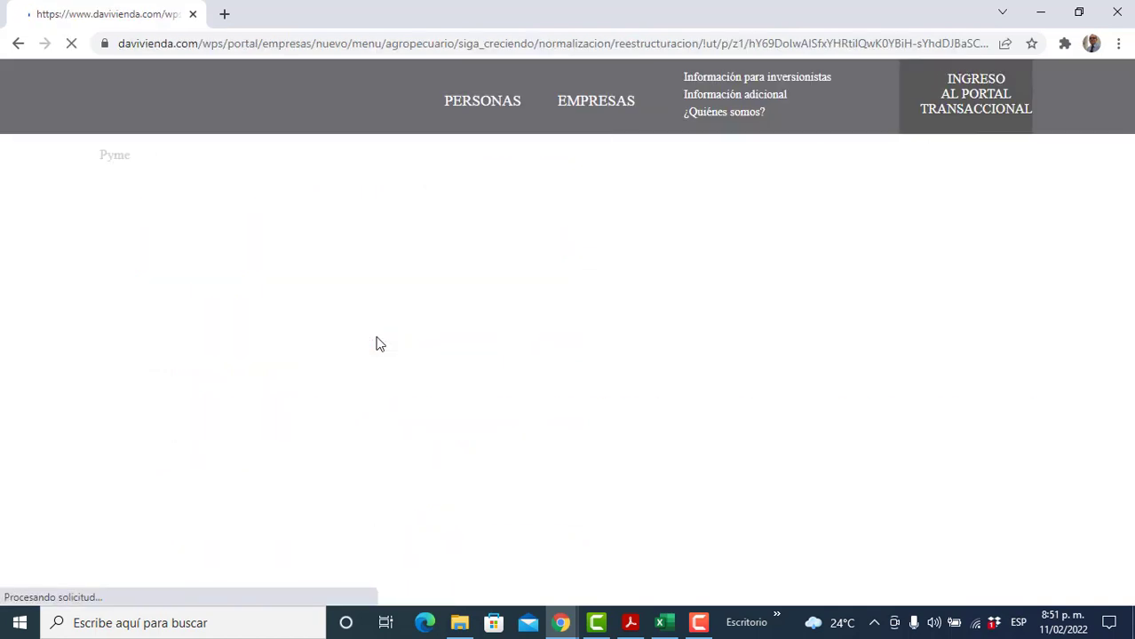
scroll(493, 426, down, 3)
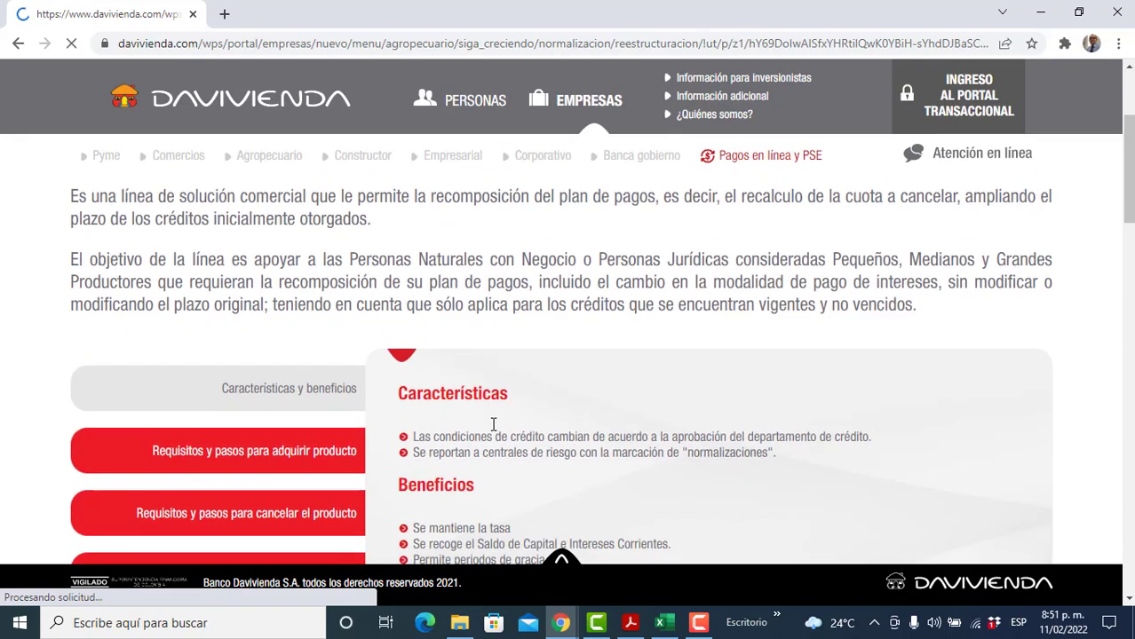
Step: Search Davivienda's Reestructuración page for "%" and open its "Tarifas y Costos" section to read the interest rate terms
scroll(494, 426, down, 2)
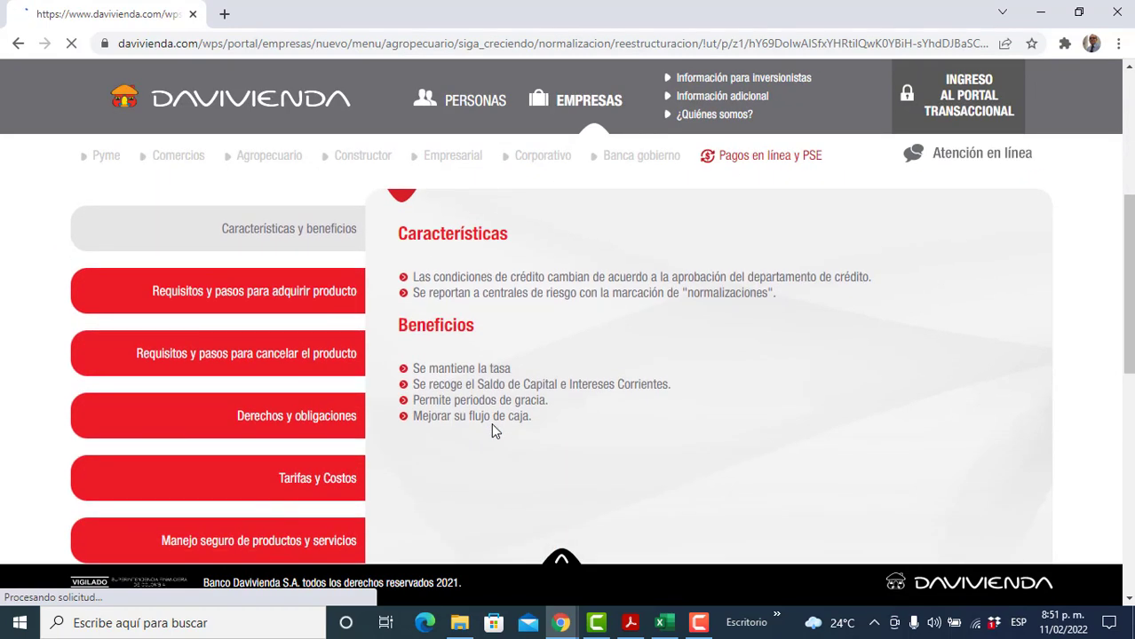
key(ctrl+f)
text(%)
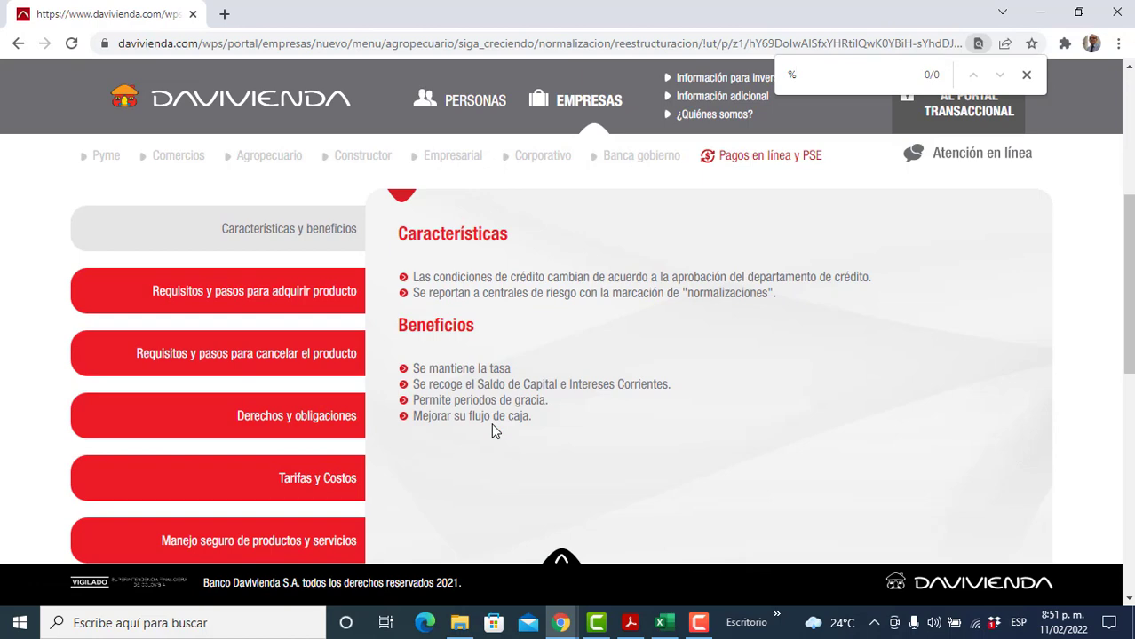
key(BackSpace)
scroll(494, 429, down, 2)
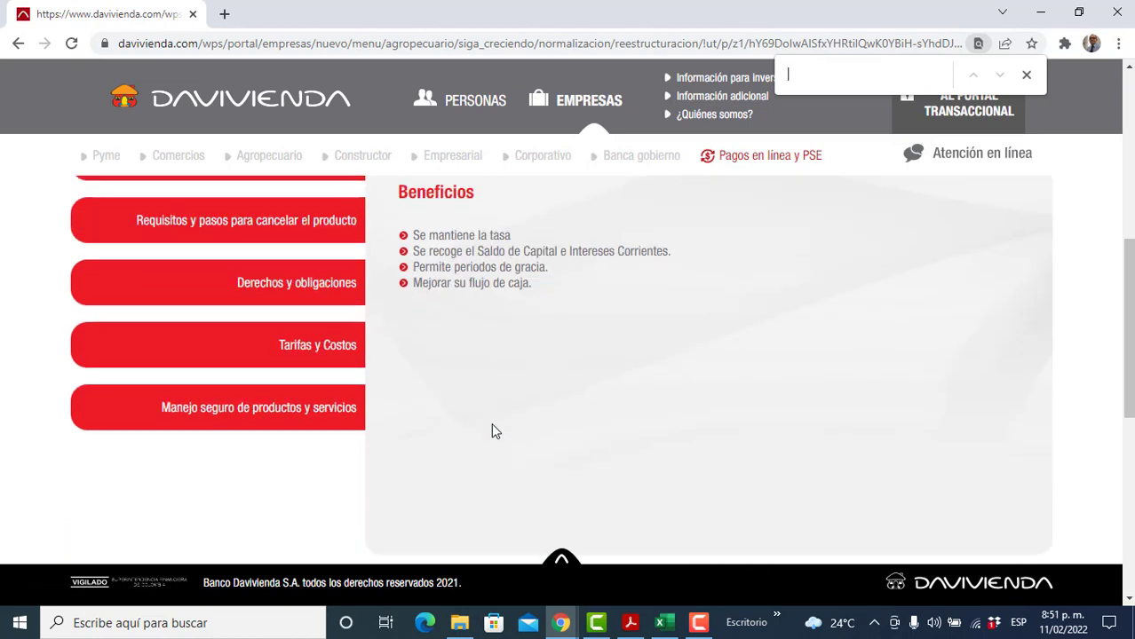
scroll(291, 378, up, 1)
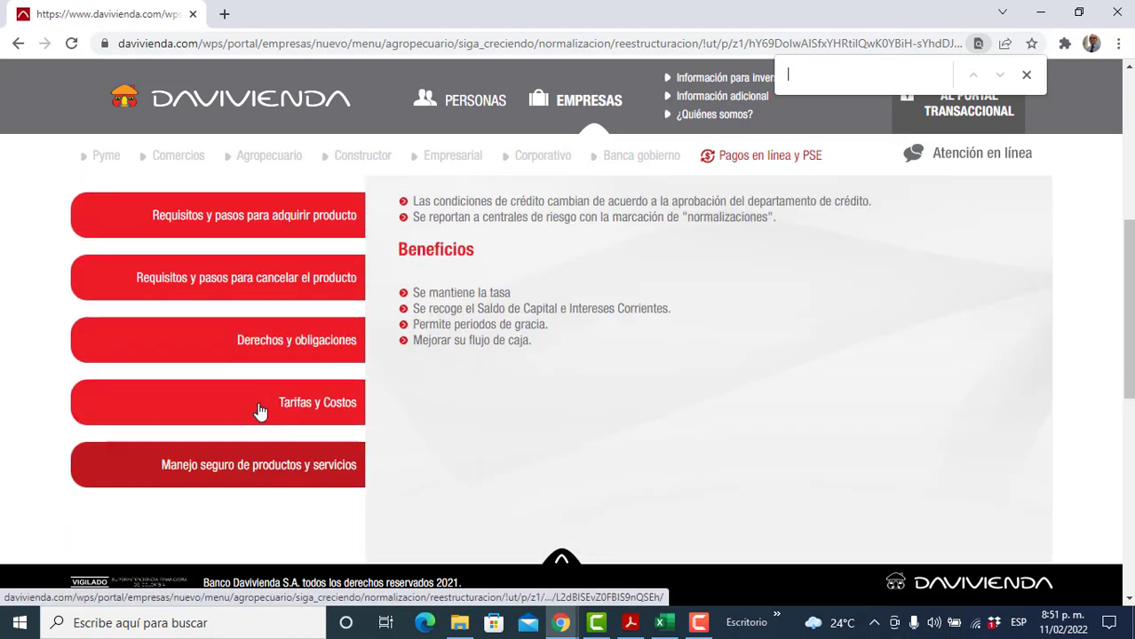
scroll(258, 275, up, 1)
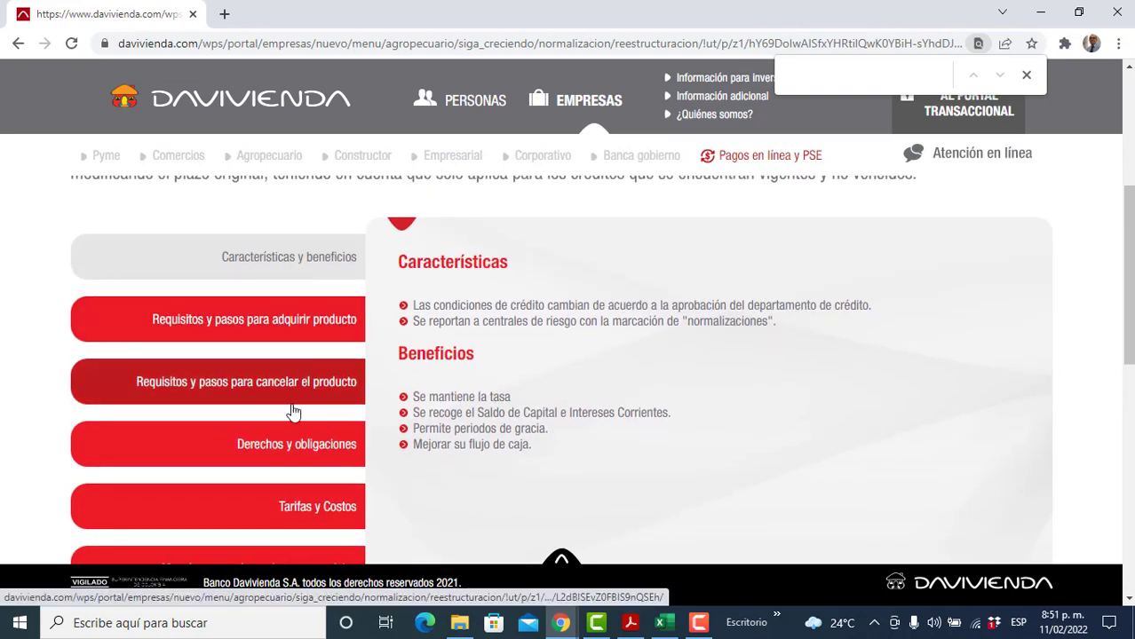
click(302, 507)
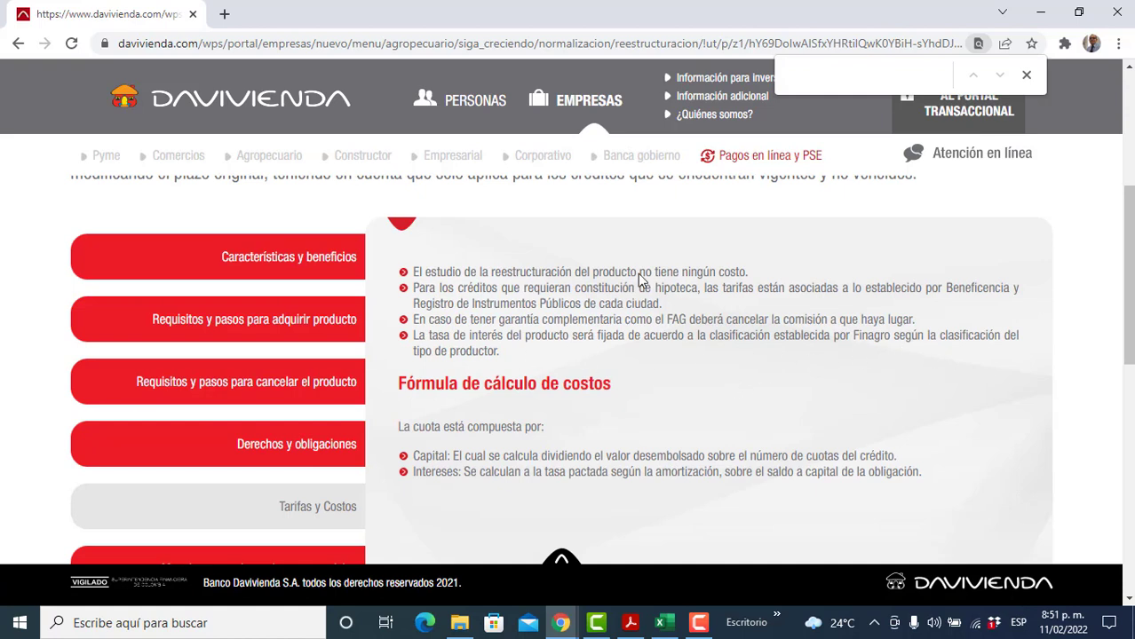
mouse_move(543, 155)
mouse_move(646, 264)
Step: Switch to the BigBlueButton classroom window to check the public chat, and return to the Cartera sheet in Excel
key(alt+Tab)
key(alt+Tab)
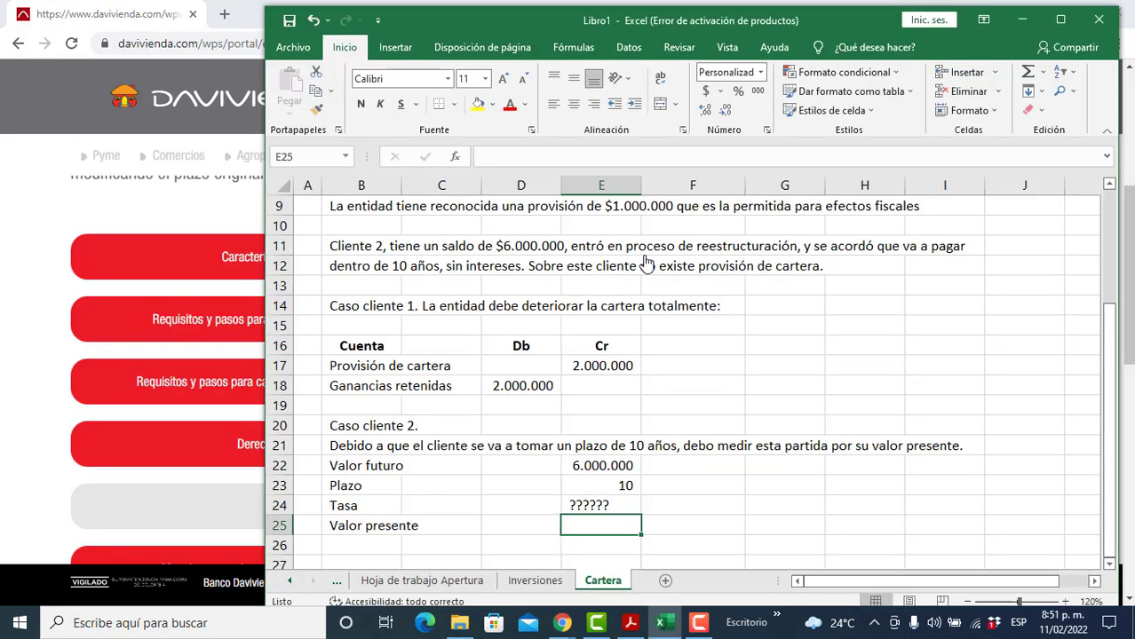
key(alt+Tab)
key(alt+Tab)
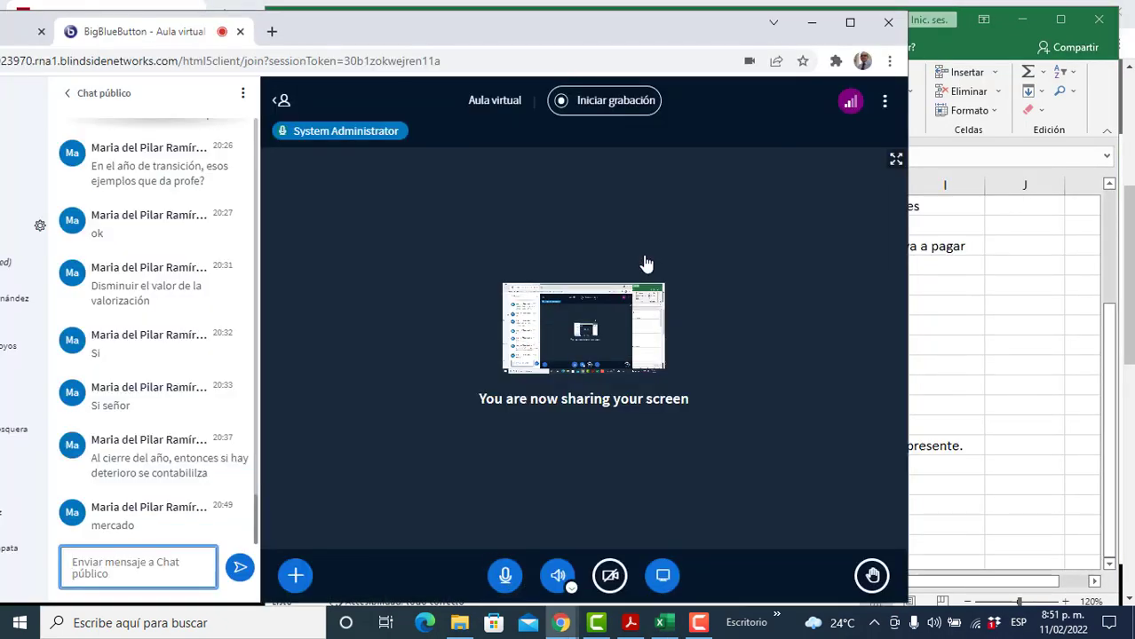
key(alt+Tab)
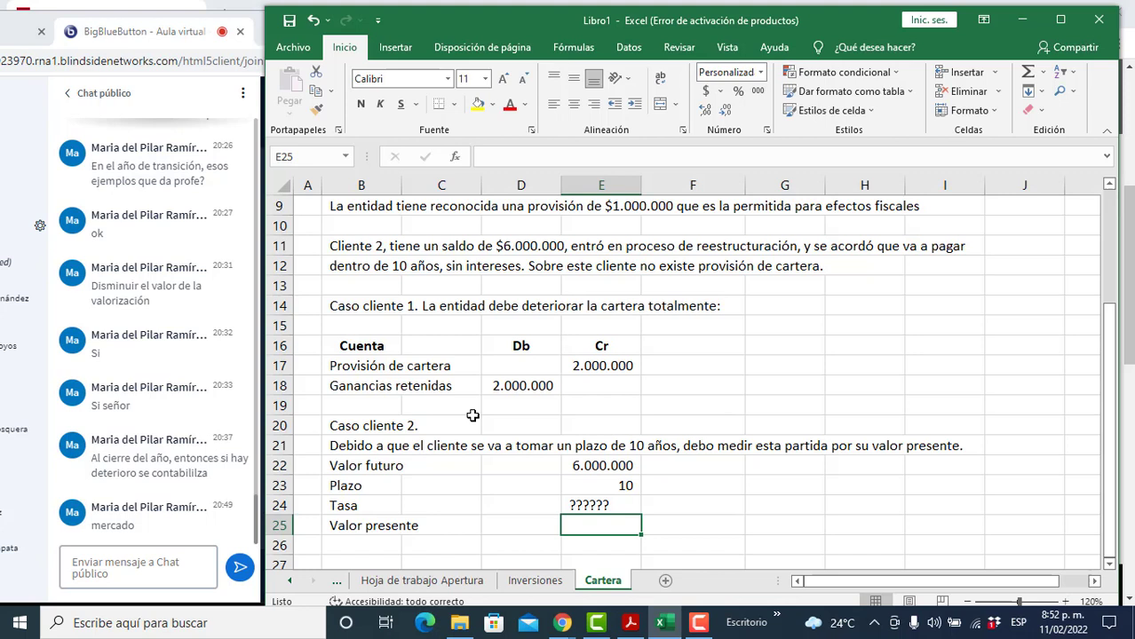
Step: Set client 2's Tasa in E24 to 20%, formatted as a percentage with two decimals
key(Up)
key(Up)
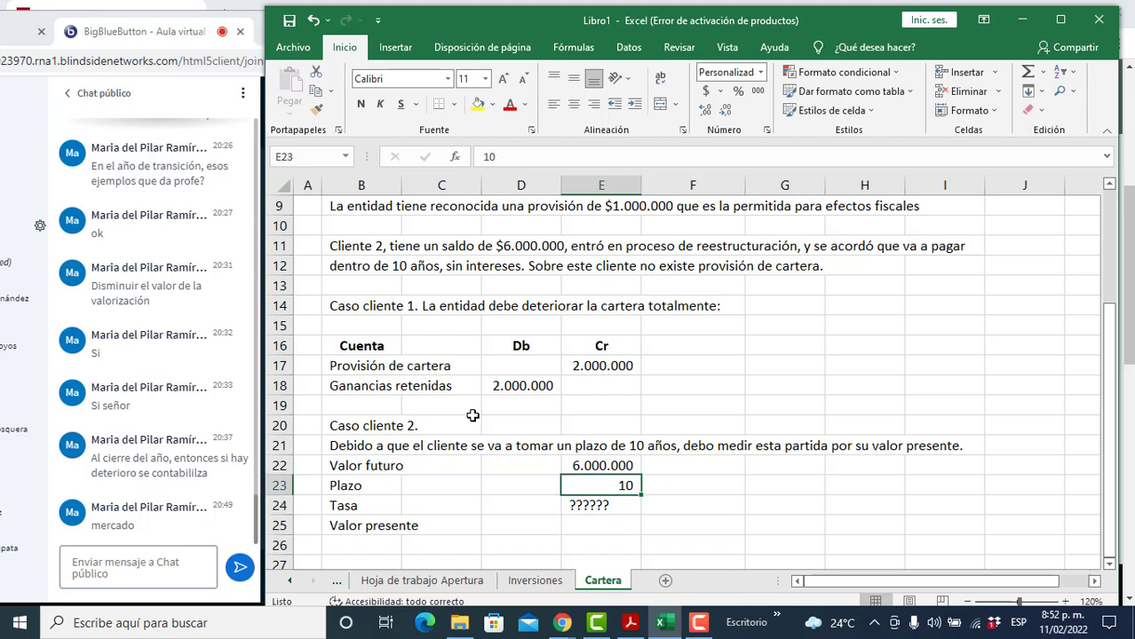
key(Down)
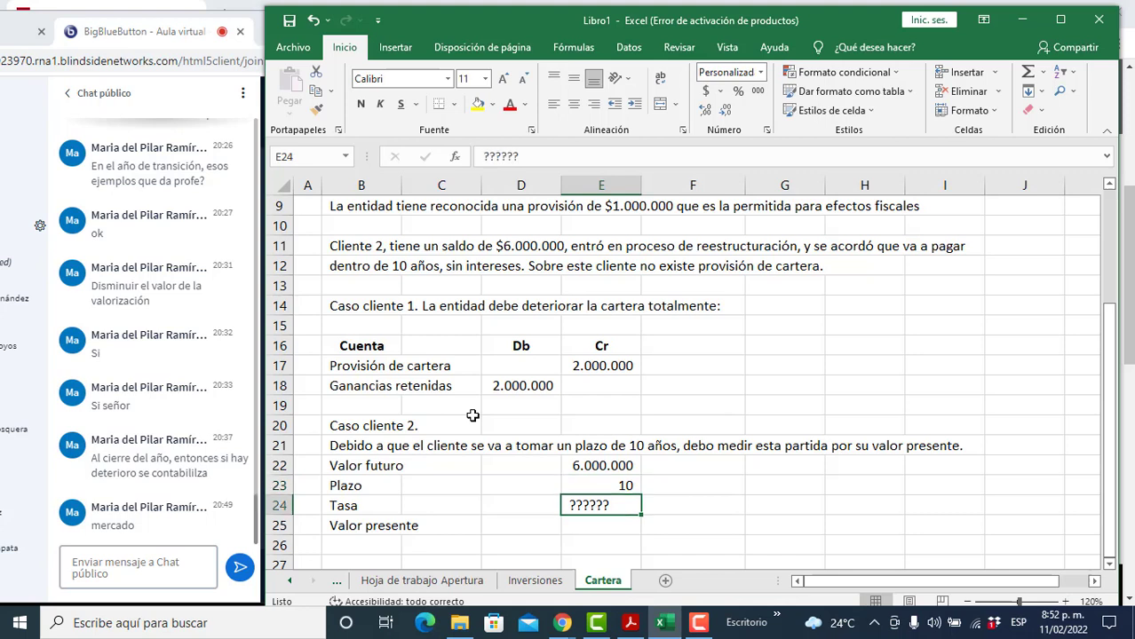
text(20%)
key(Return)
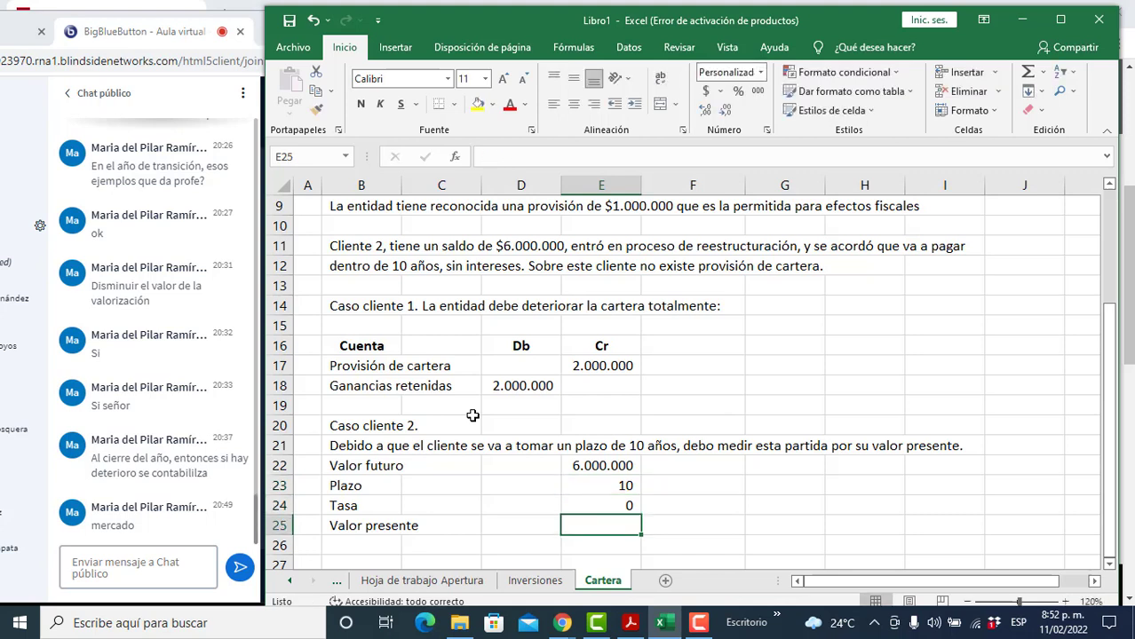
key(Up)
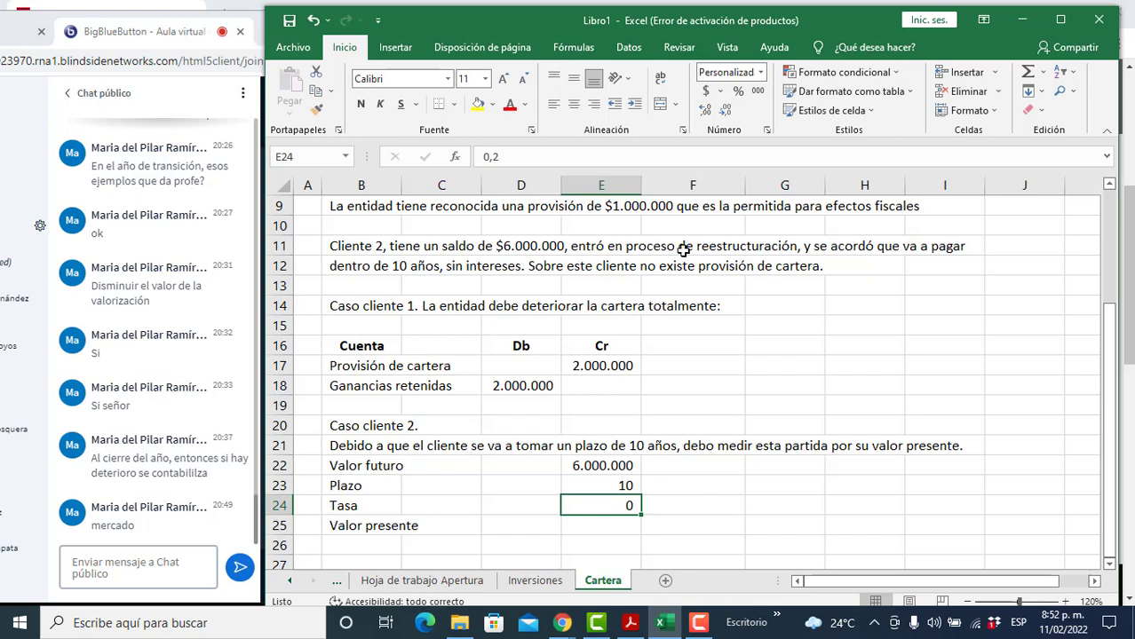
click(707, 112)
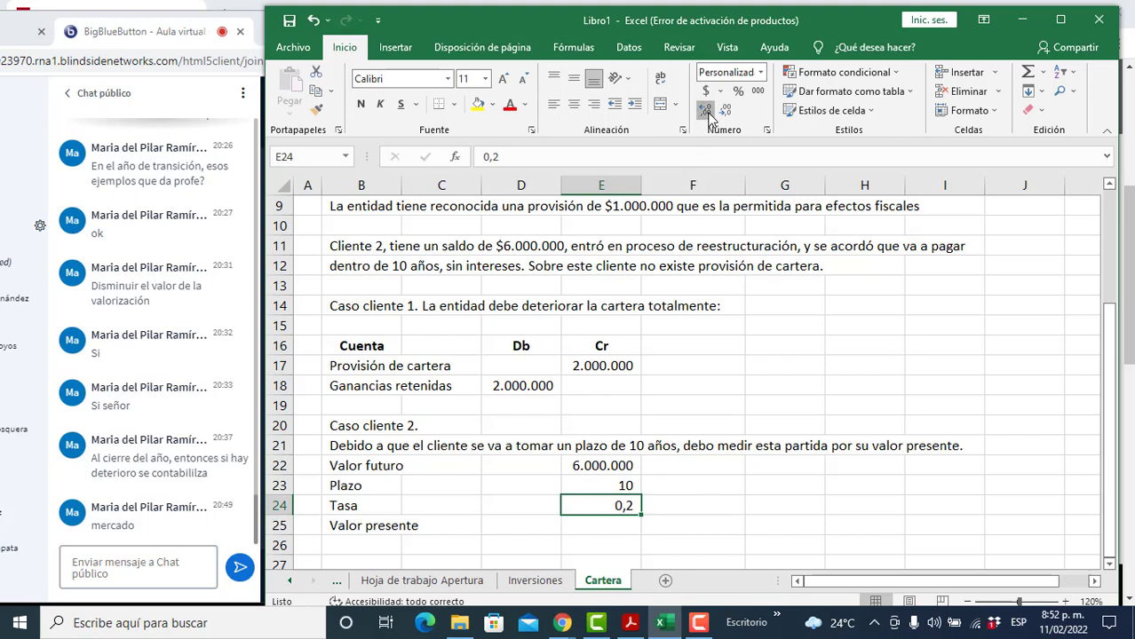
click(707, 112)
click(738, 90)
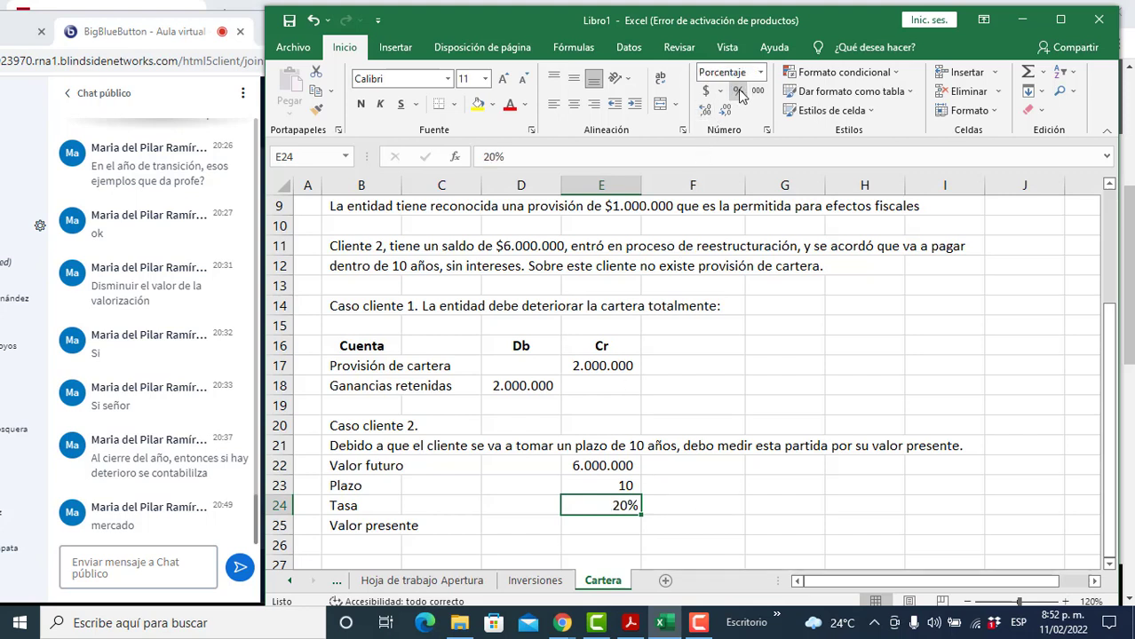
click(705, 114)
click(705, 113)
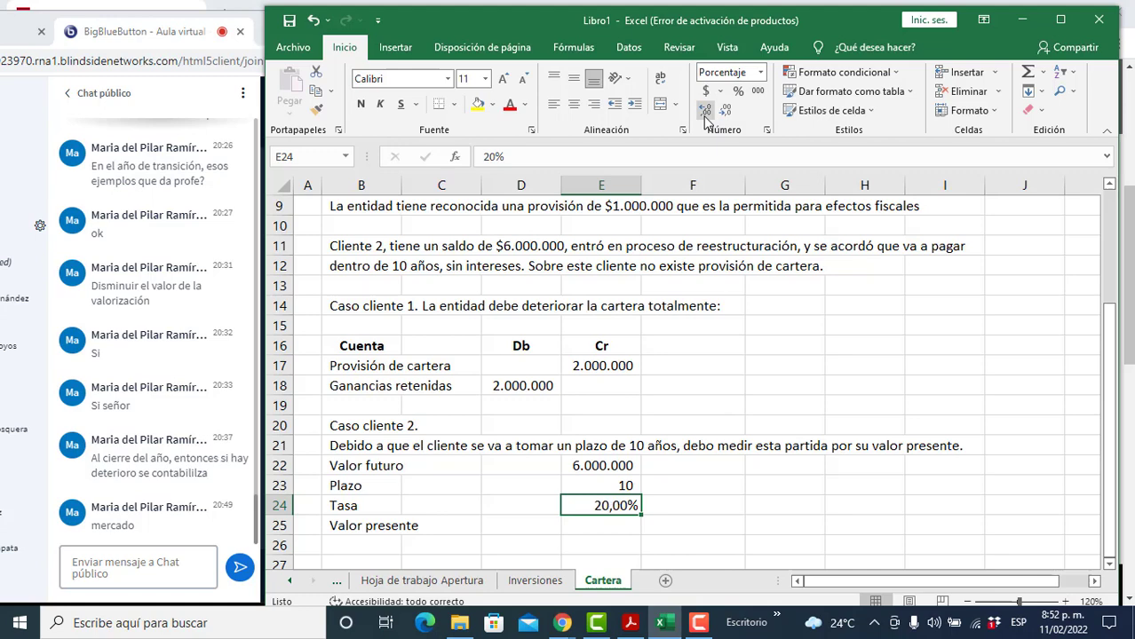
key(Return)
text(+)
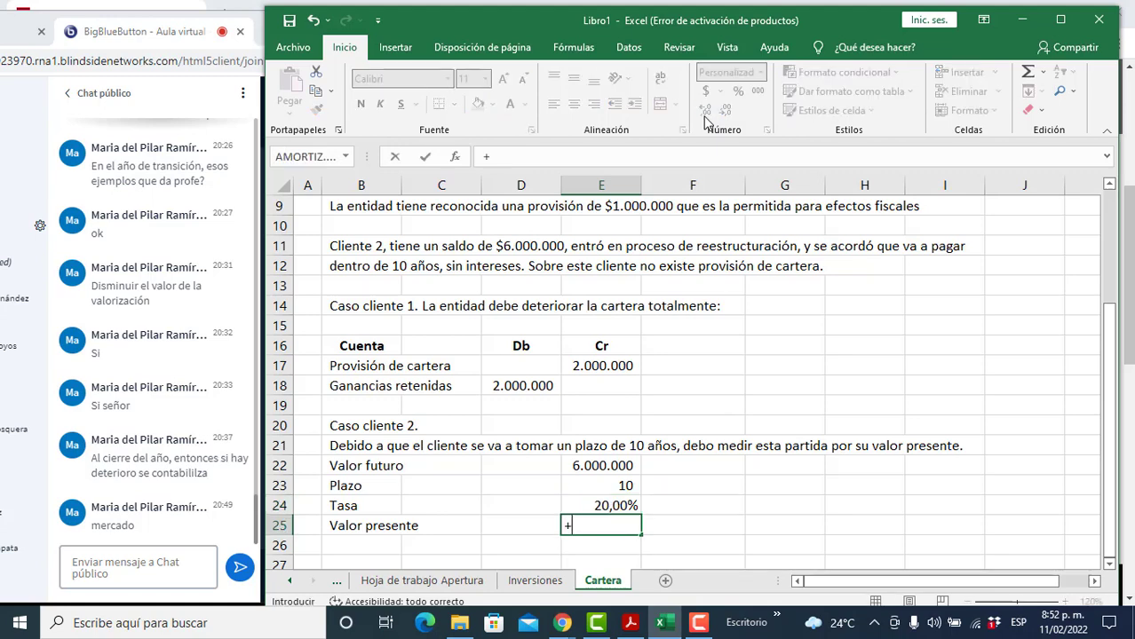
text(va)
key(Tab)
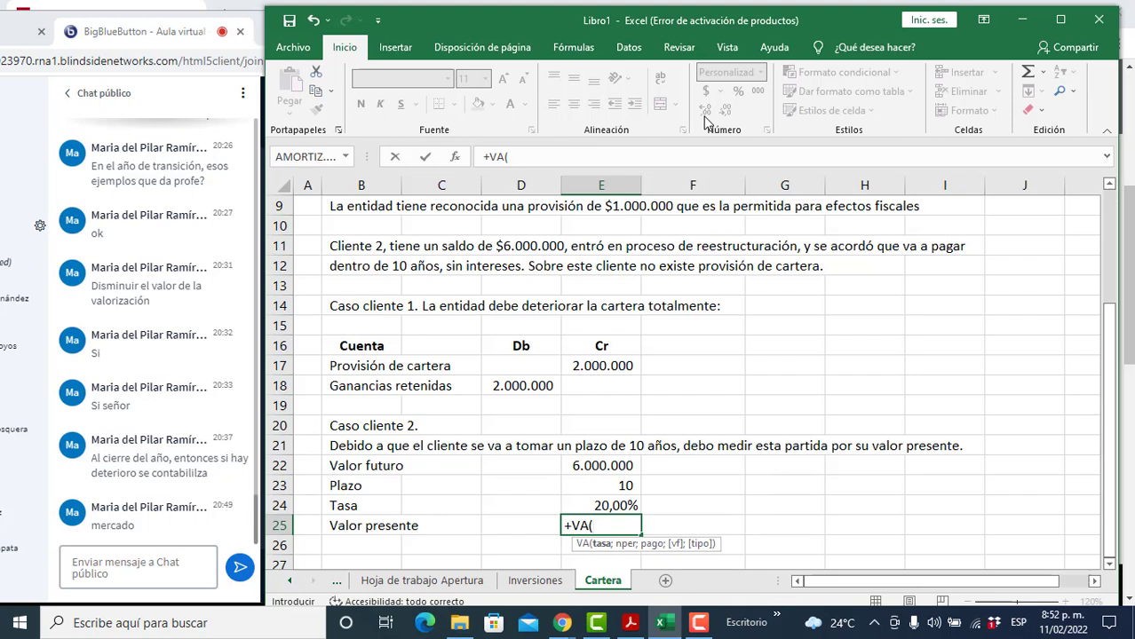
key(Up)
key(Up)
text(;)
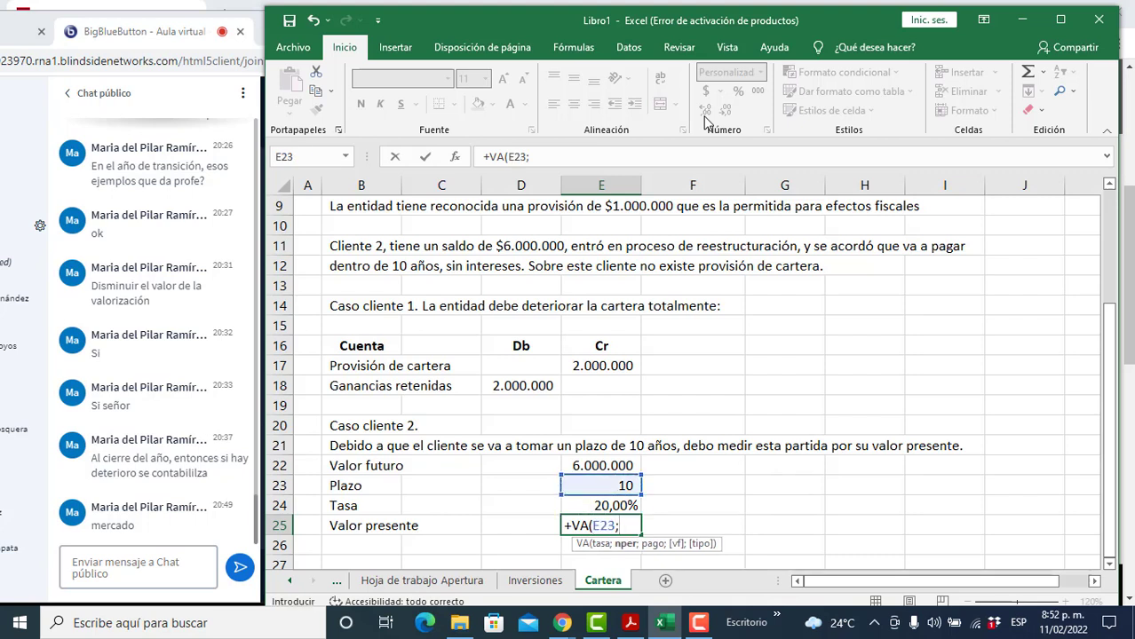
key(Up)
key(Escape)
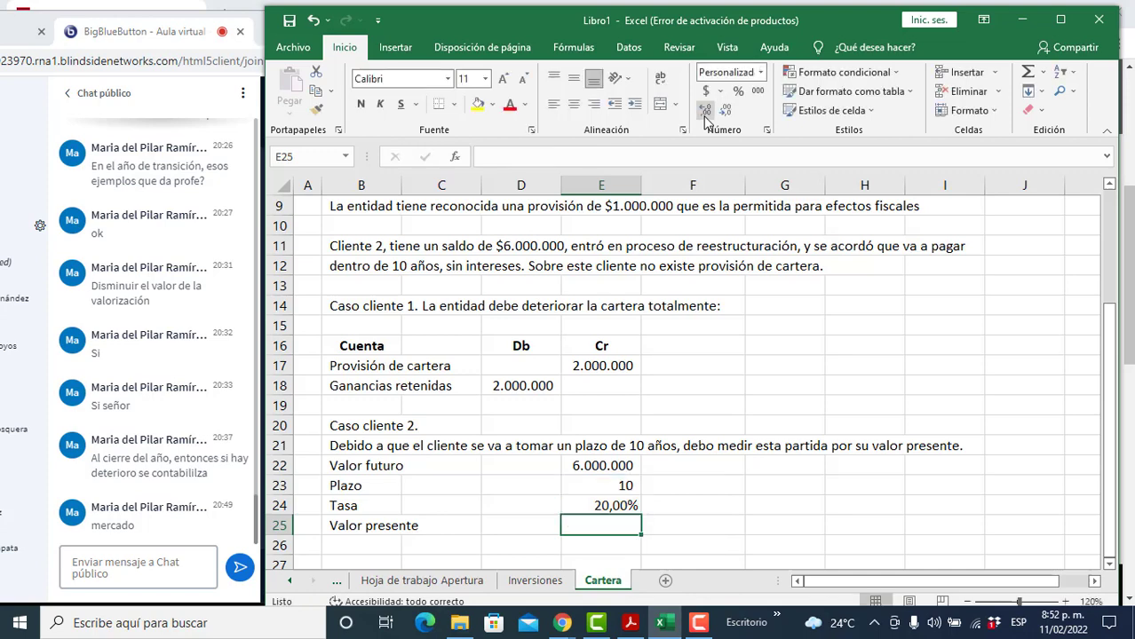
Step: Calculate client 2's Valor presente in E25 with the formula +VA(E24;E23;;-E22)
text(+va)
key(Tab)
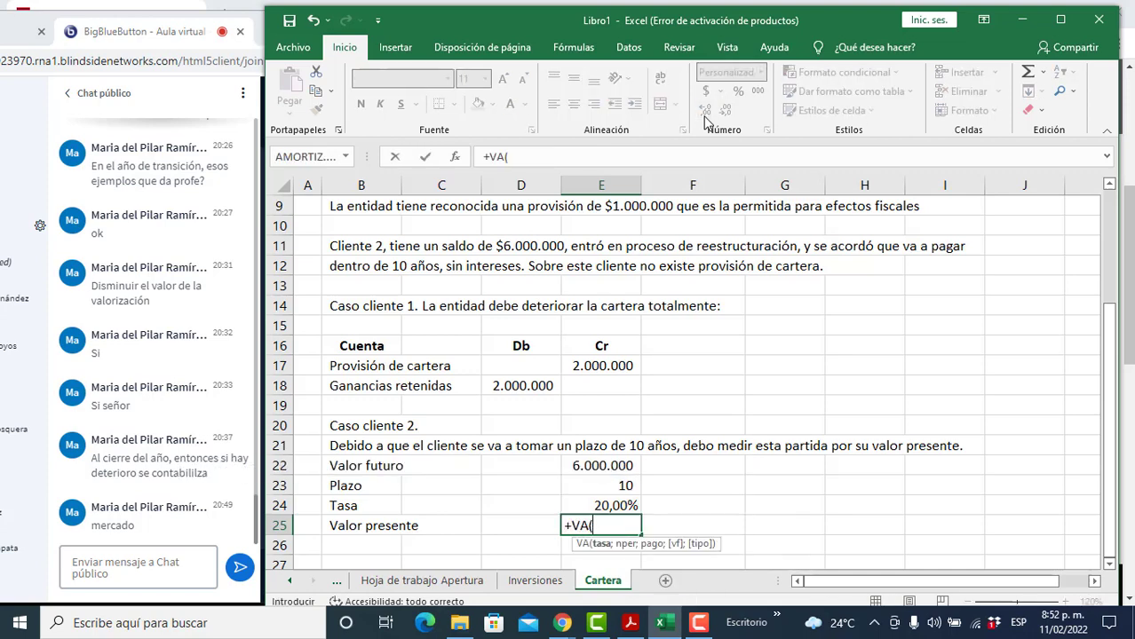
key(Up)
text(;)
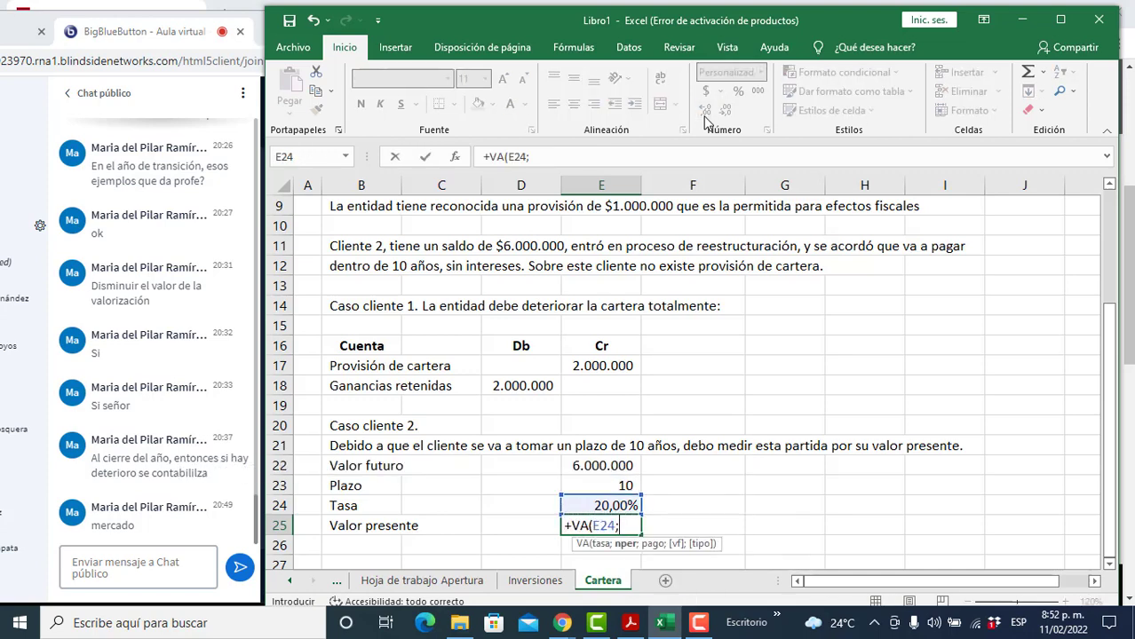
key(Up)
key(Up)
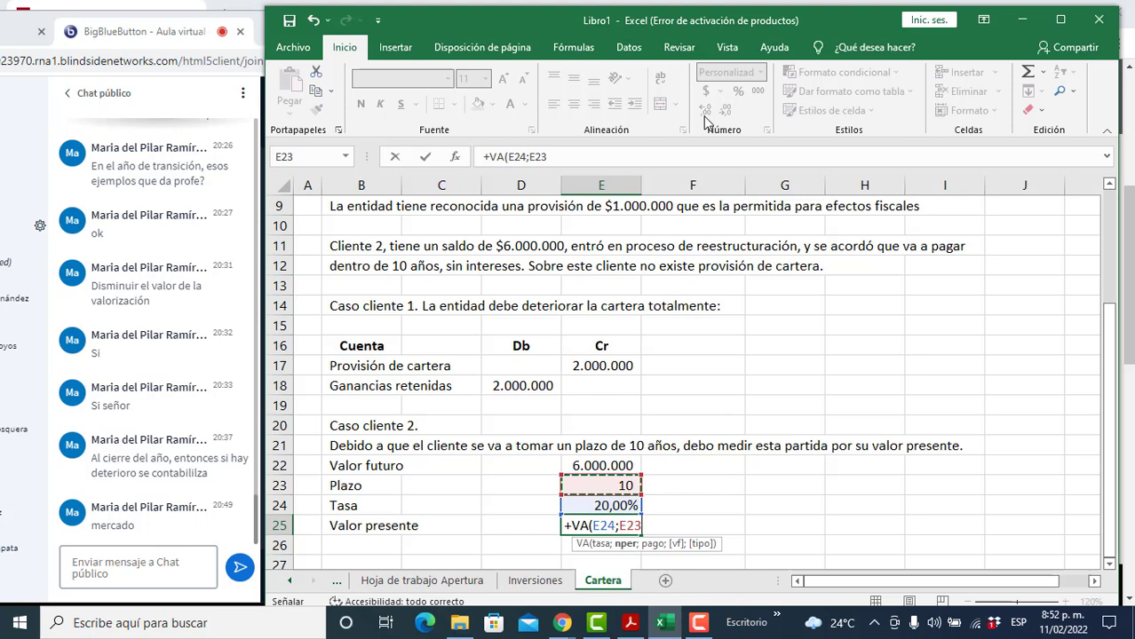
text(;)
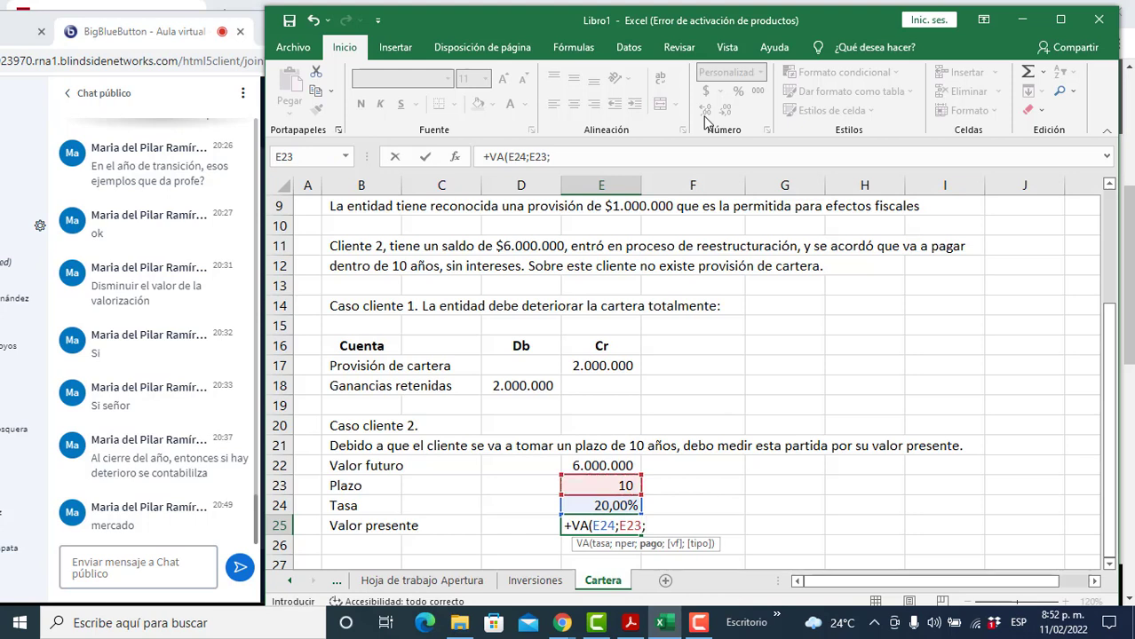
text(;-)
key(Up)
key(Up)
key(Up)
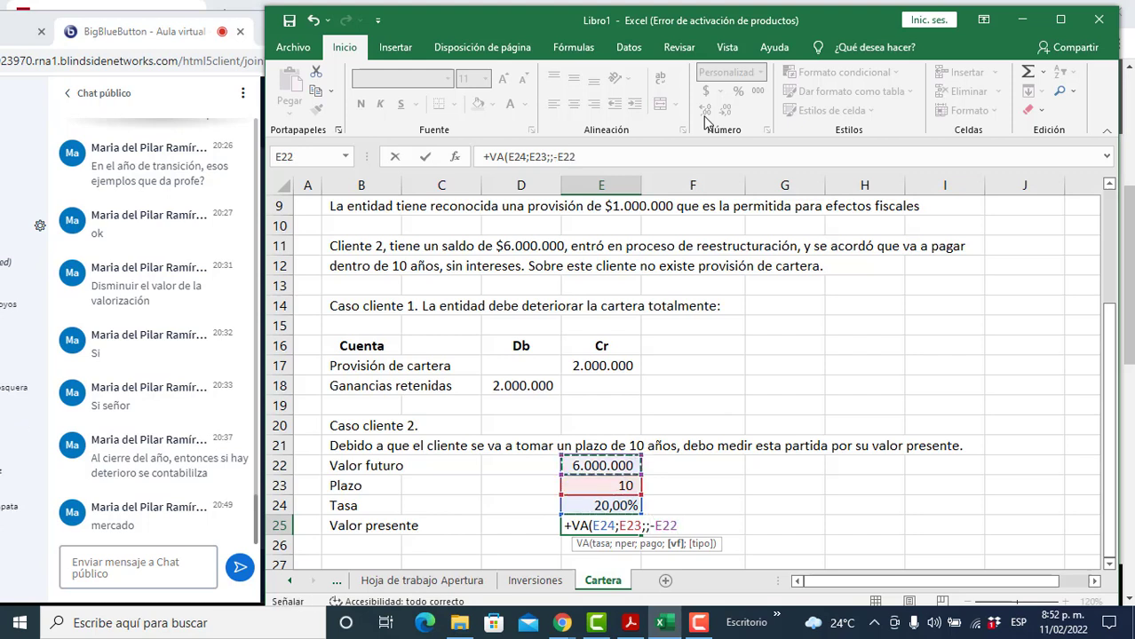
text())
key(Return)
key(Up)
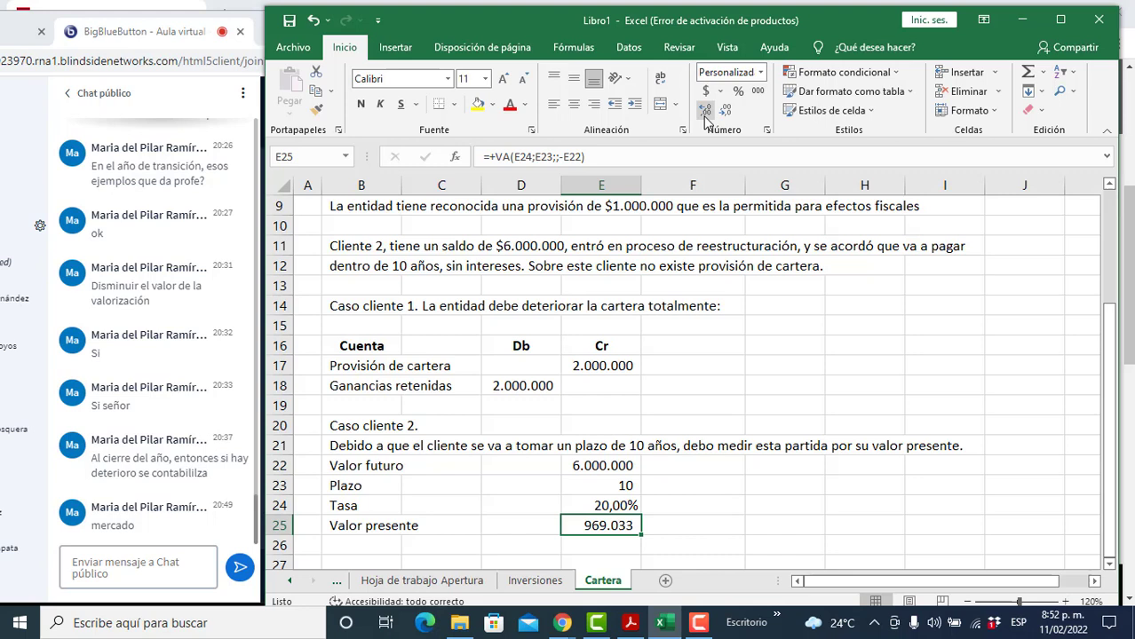
Step: Label cell B26 "Deterioro de valor", directly below the Valor presente row
key(Down)
key(Down)
key(Down)
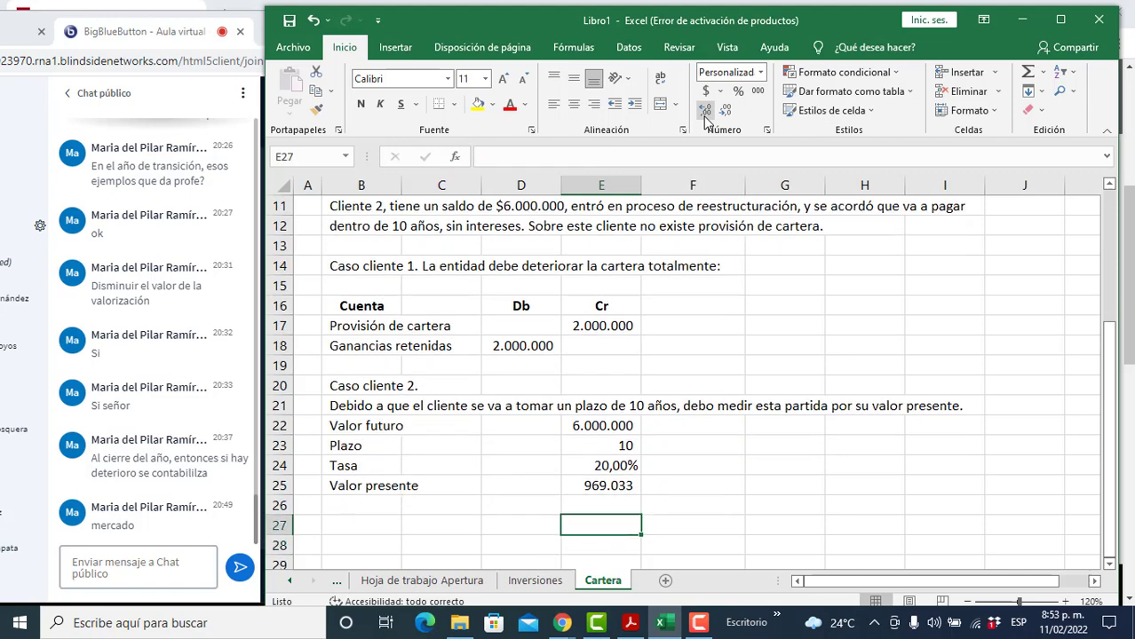
key(Left)
key(Up)
key(Left)
key(Left)
text(Valor a)
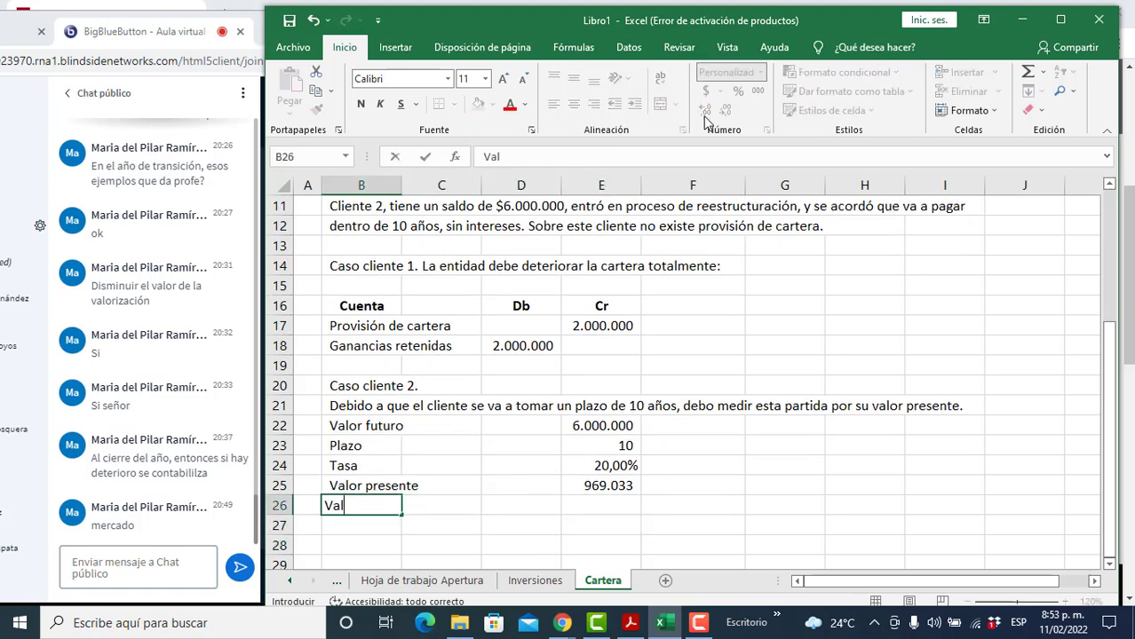
key(BackSpace)
key(BackSpace)
key(BackSpace)
key(BackSpace)
key(BackSpace)
key(BackSpace)
key(BackSpace)
text(Deterioro de valor)
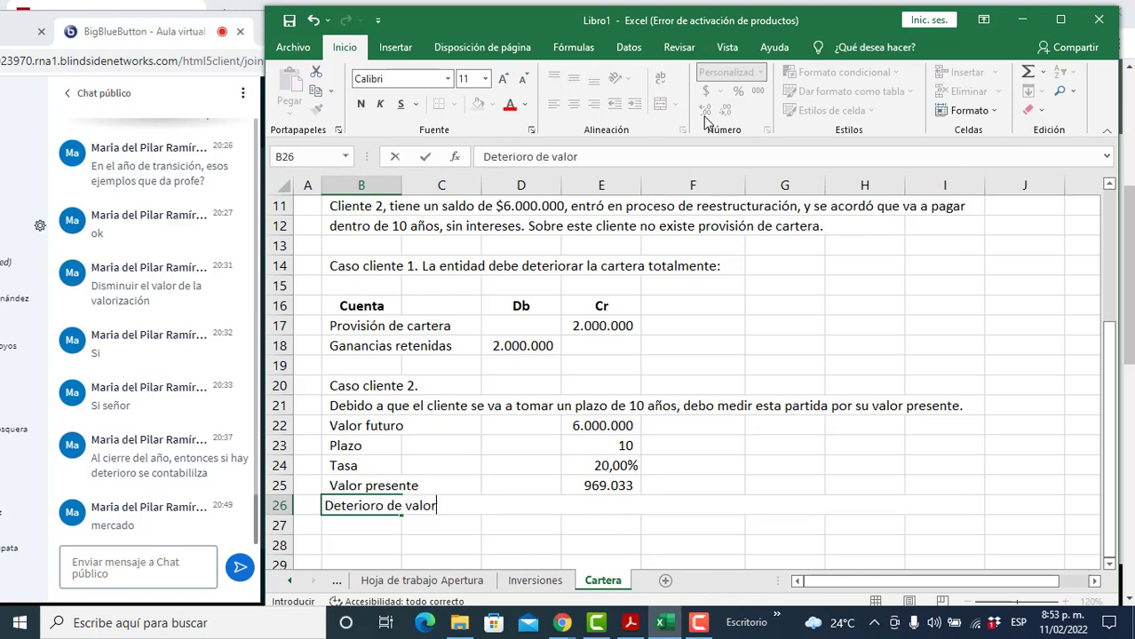
Step: Calculate the Deterioro de valor in E26 as Valor futuro minus Valor presente, using the formula +E22-E25
key(Right)
key(Right)
key(Right)
text(+)
key(Up)
key(Up)
key(Up)
key(Up)
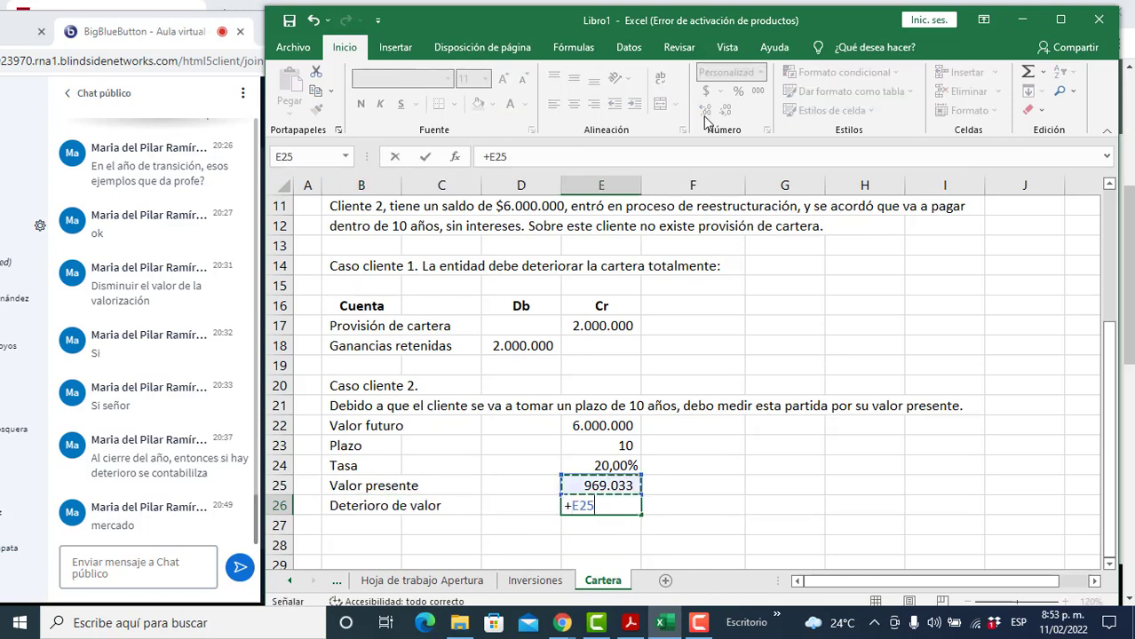
text(-)
key(Up)
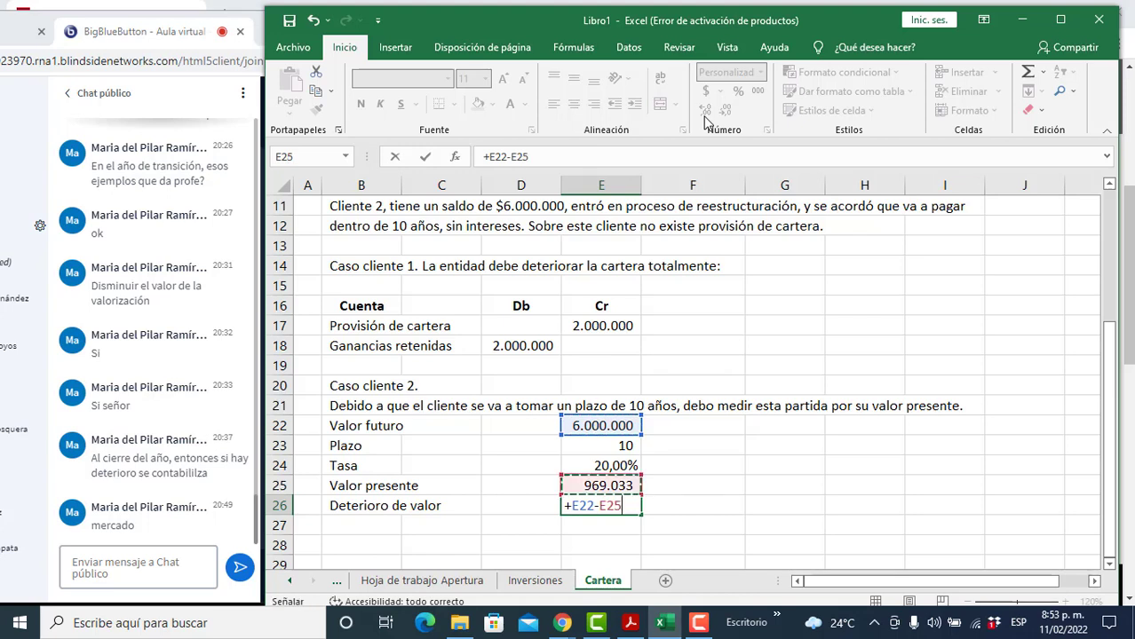
key(Return)
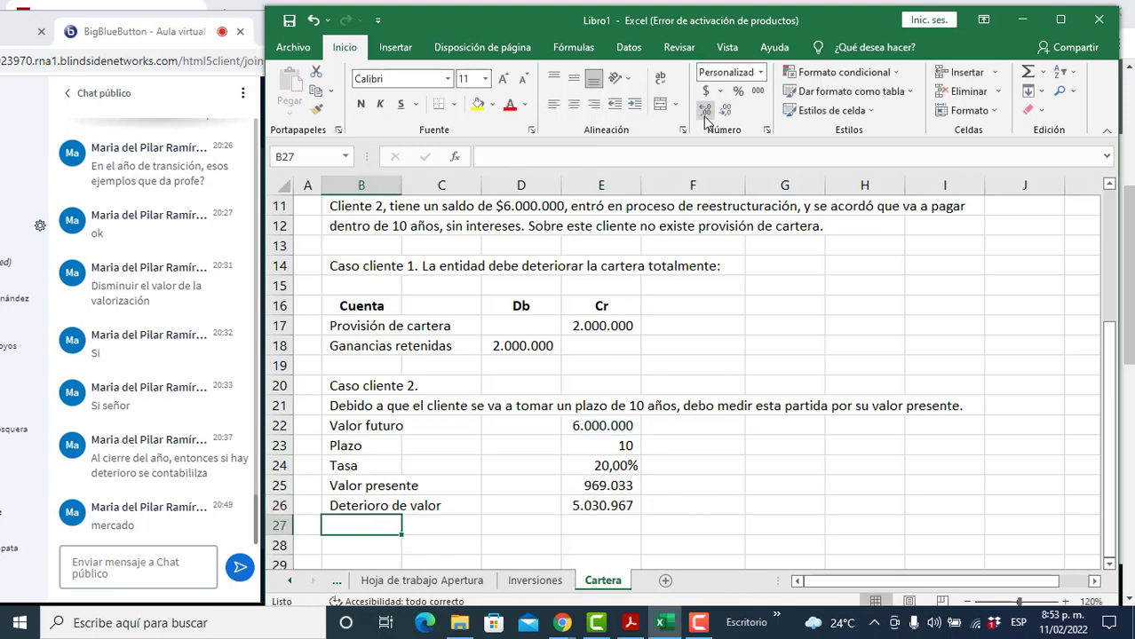
Step: Start saving the workbook and choose the Dropbox folder Saver Consultores > Diplomado NIIF > Diplomado NIIF 2021 as its location
key(Down)
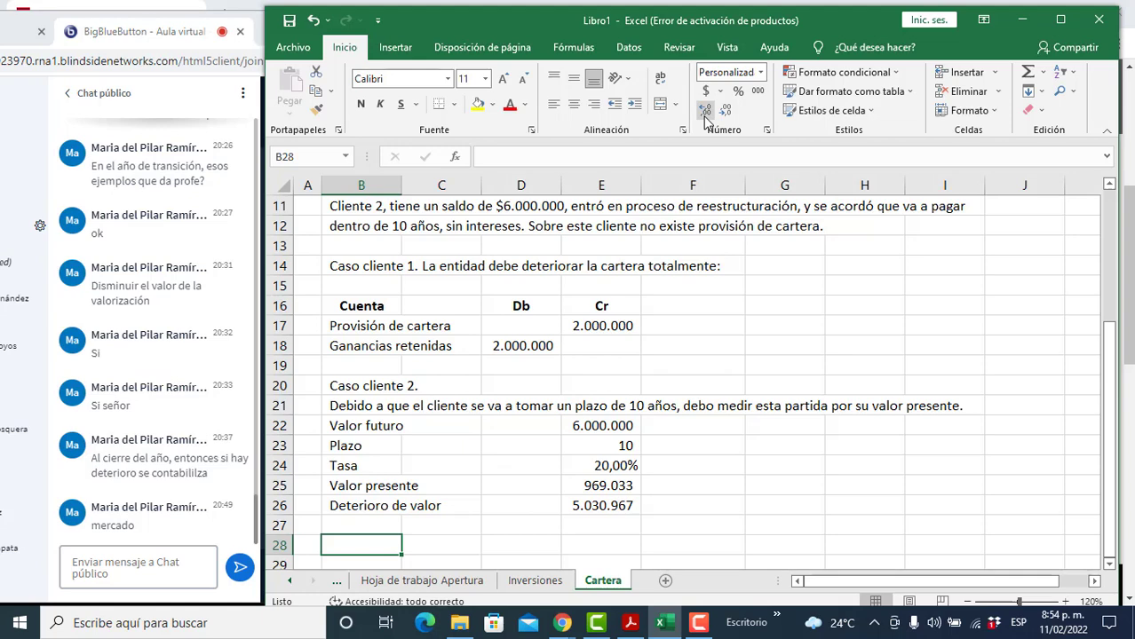
scroll(706, 120, down, 1)
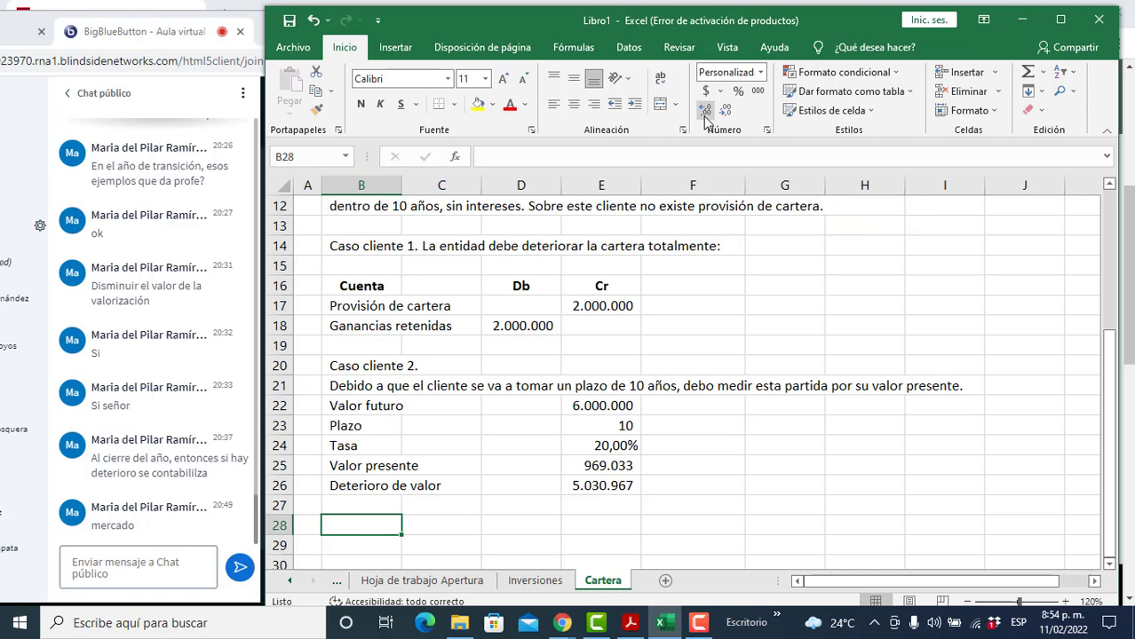
key(ctrl+s)
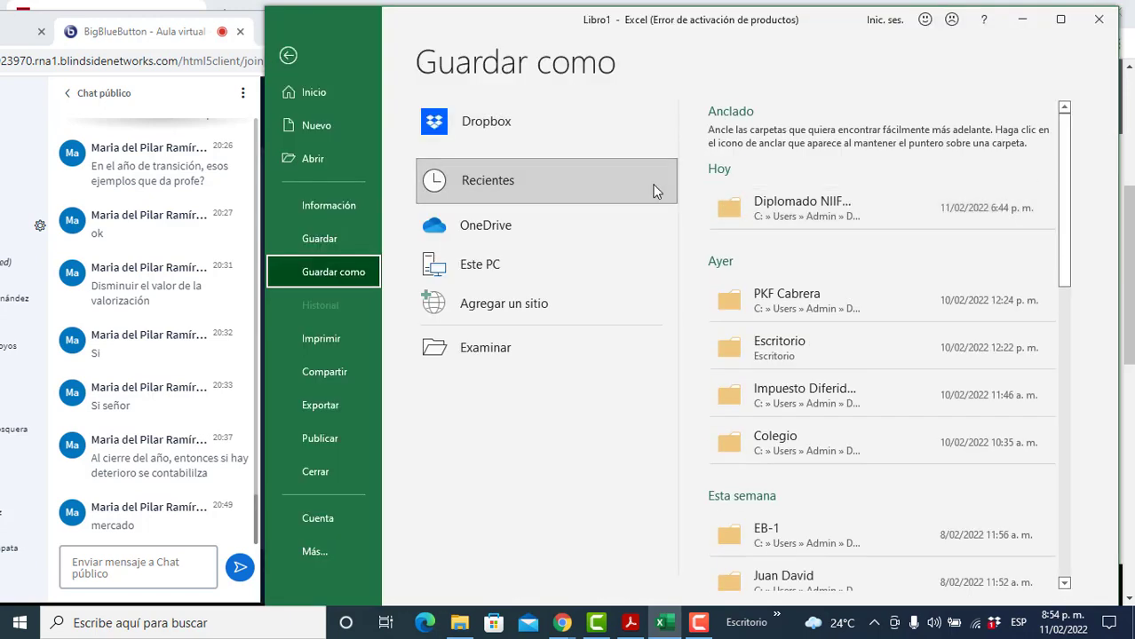
click(483, 343)
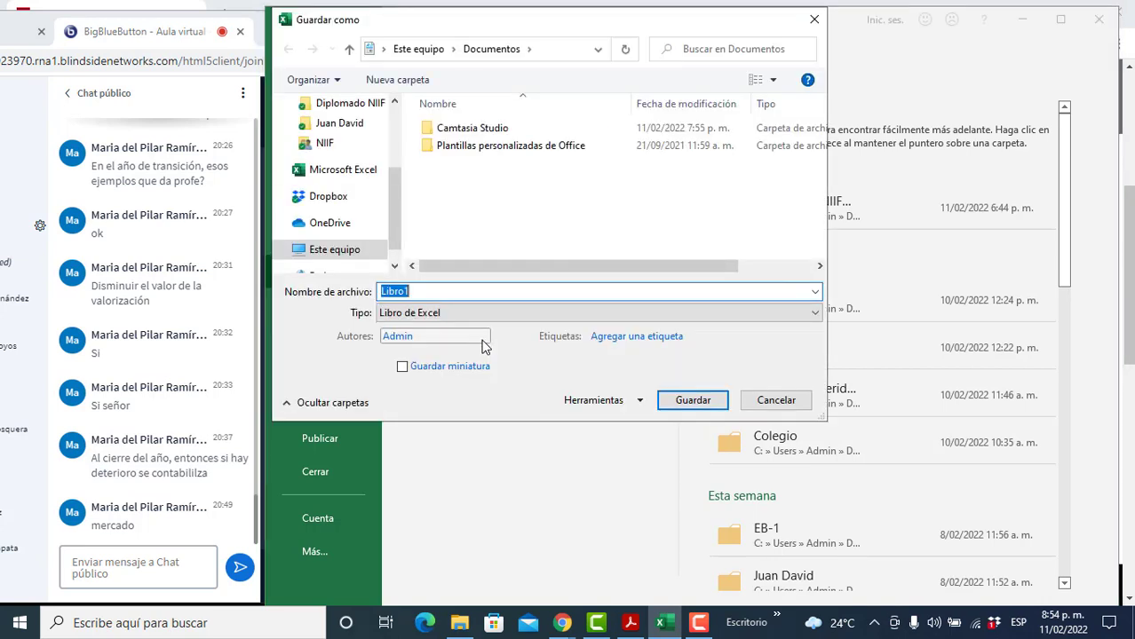
click(342, 205)
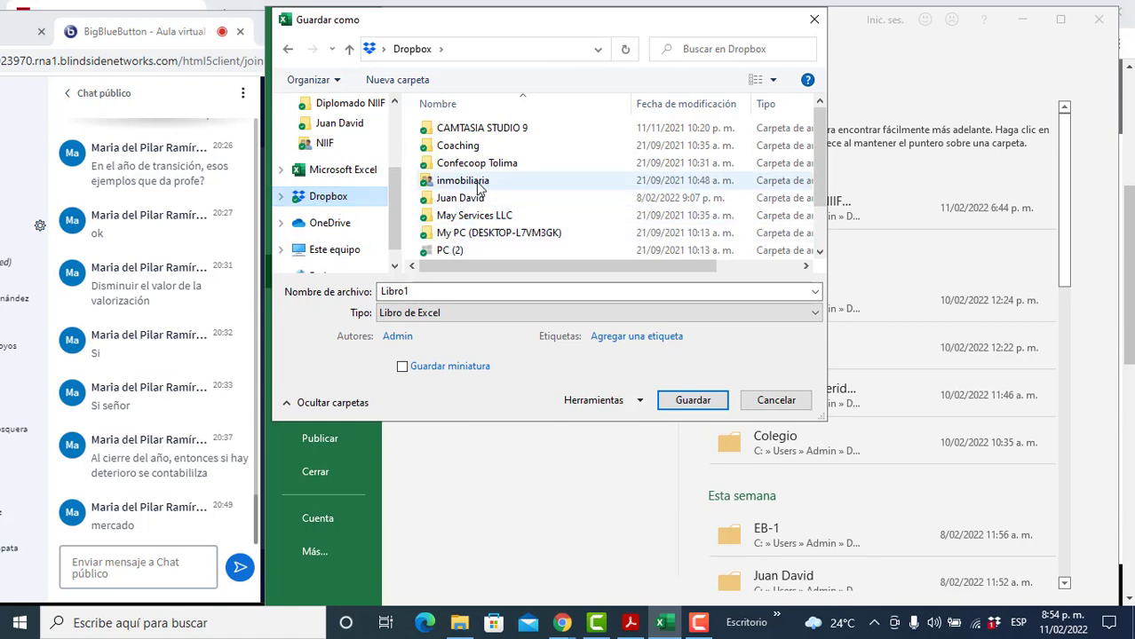
scroll(477, 188, down, 1)
double_click(493, 232)
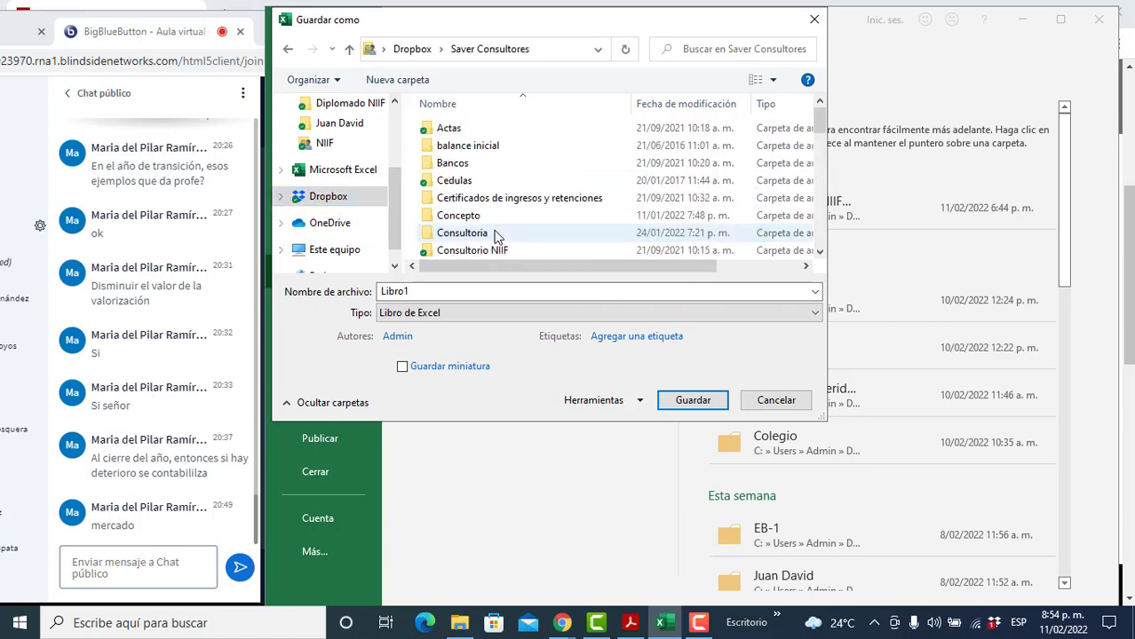
scroll(493, 229, down, 2)
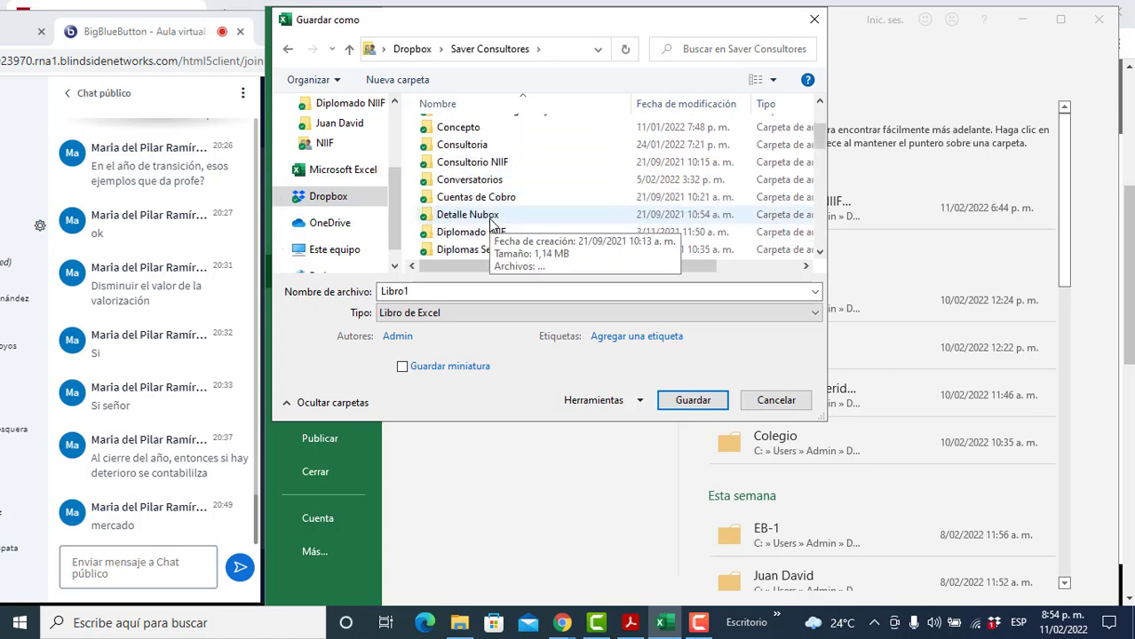
double_click(491, 233)
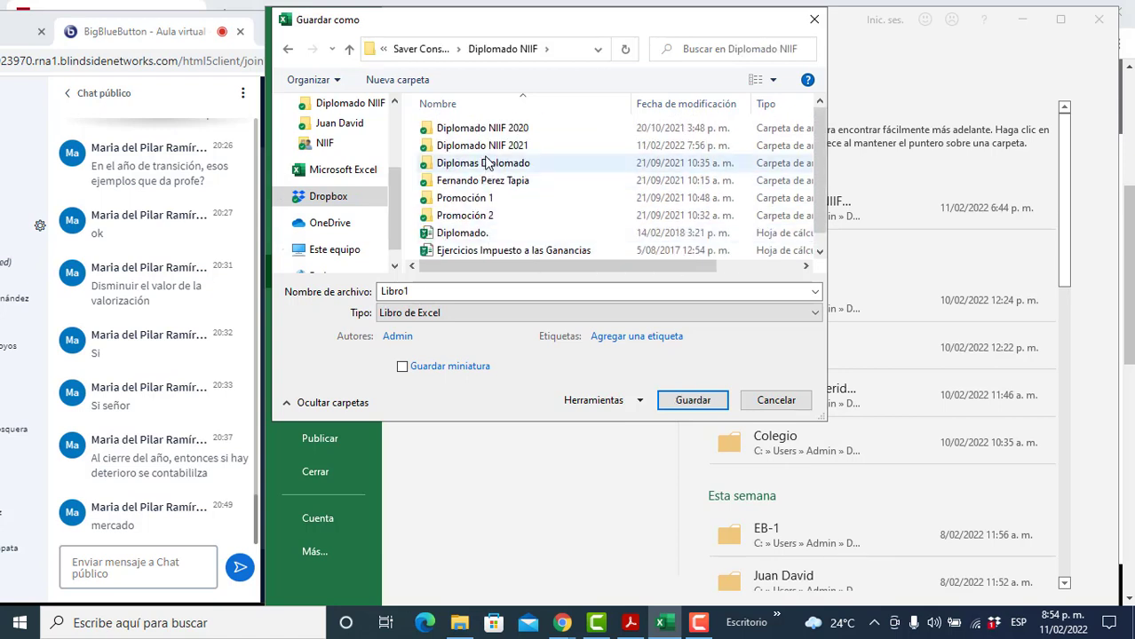
double_click(486, 147)
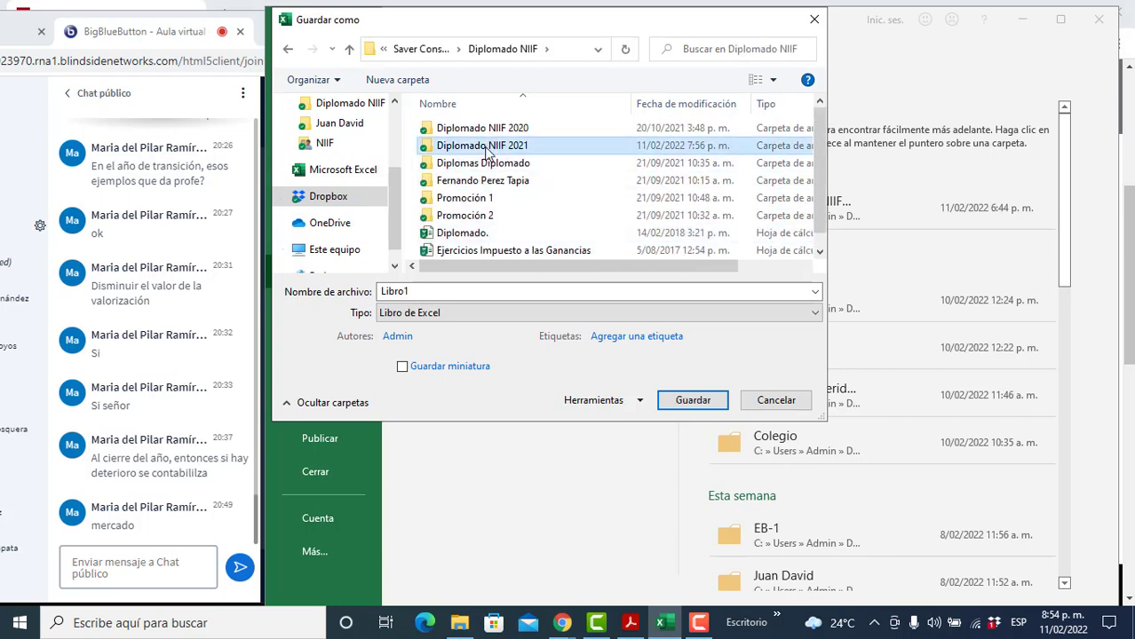
Step: Name the file "Adopción por primera vez" and save it as an Excel workbook in the chosen folder
click(472, 294)
text(A)
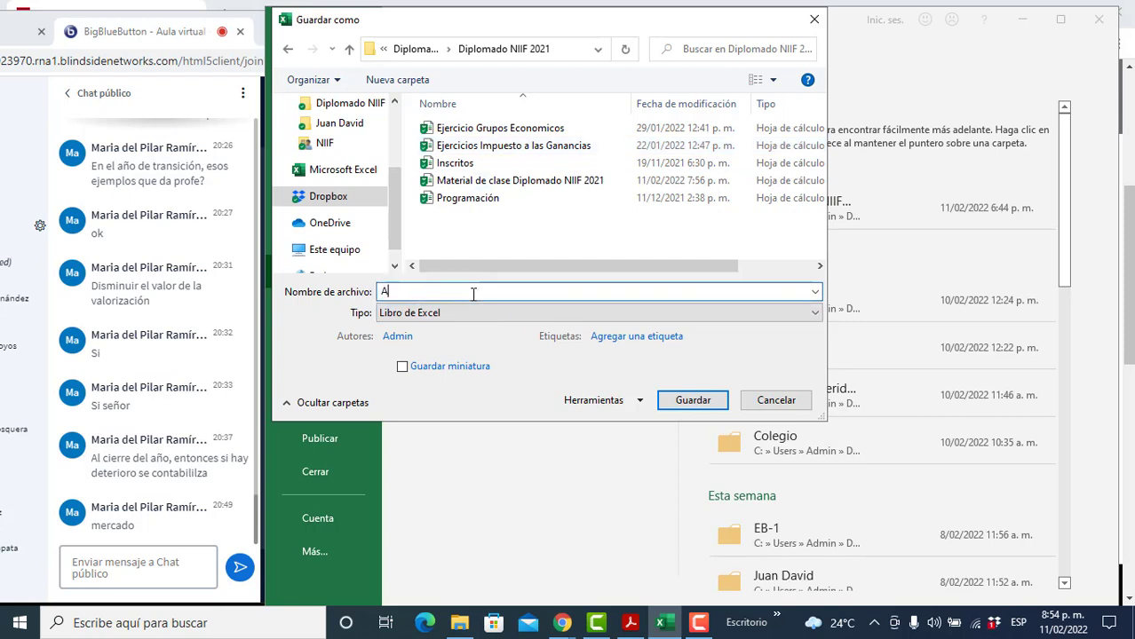
text(dopción por pr)
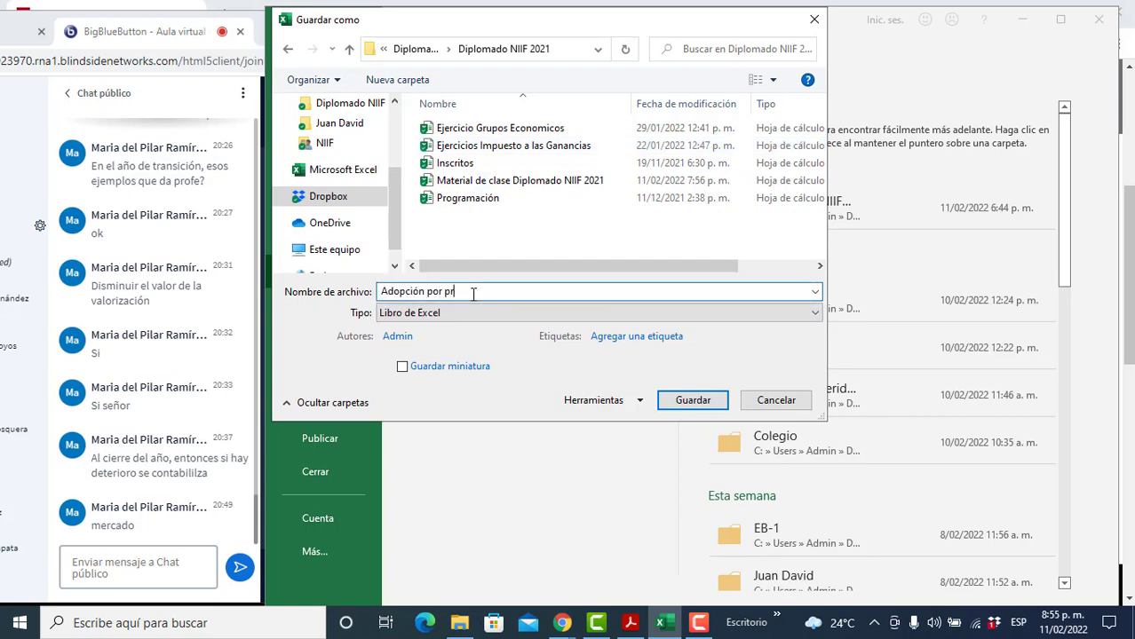
text(imera vez)
key(Return)
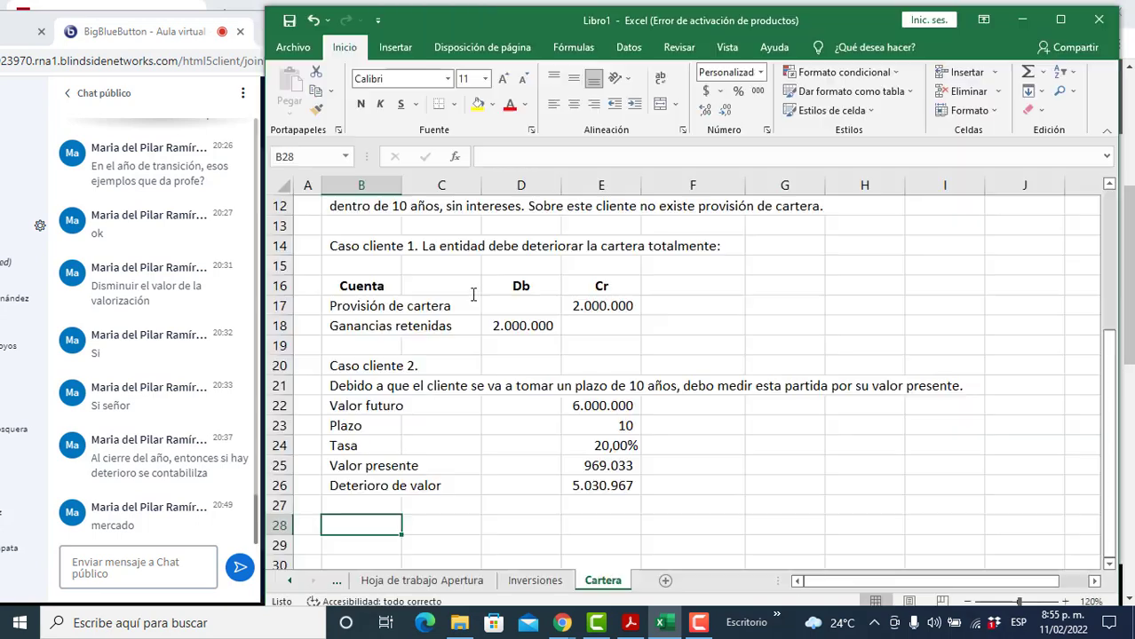
Step: Copy the Cuenta, Db and Cr heading row from B16:E16 to row 28, starting at B28
click(454, 505)
key(Left)
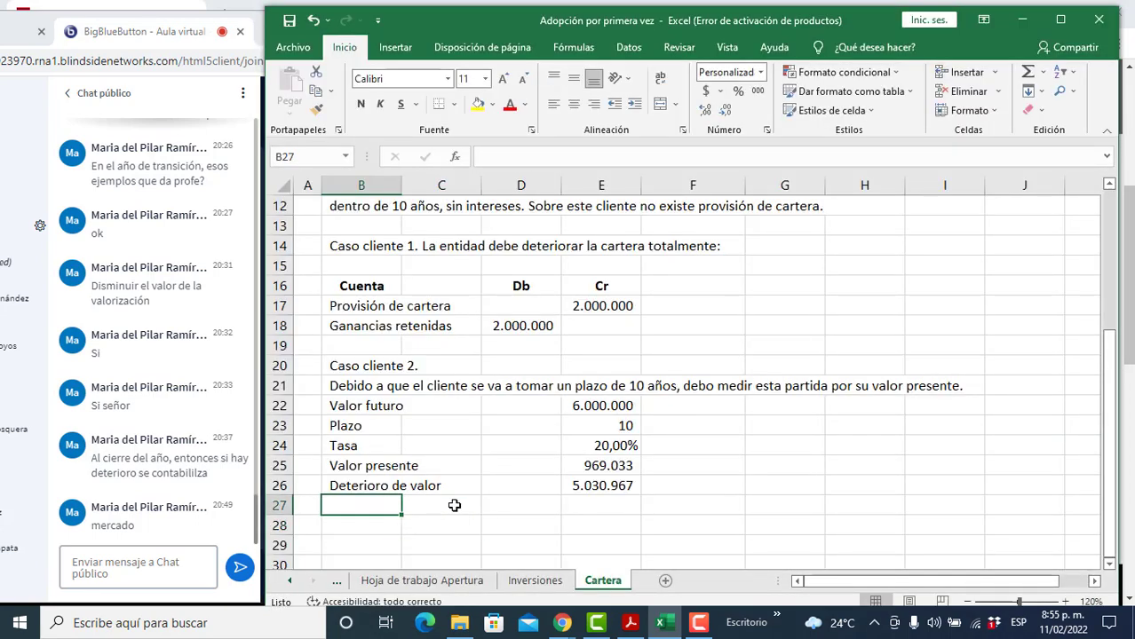
key(Up)
key(Up)
key(Up)
key(Up)
key(Up)
key(Up)
key(Up)
key(Up)
key(Up)
key(Up)
key(Up)
key(shift+Right)
key(shift+Right)
key(shift+Right)
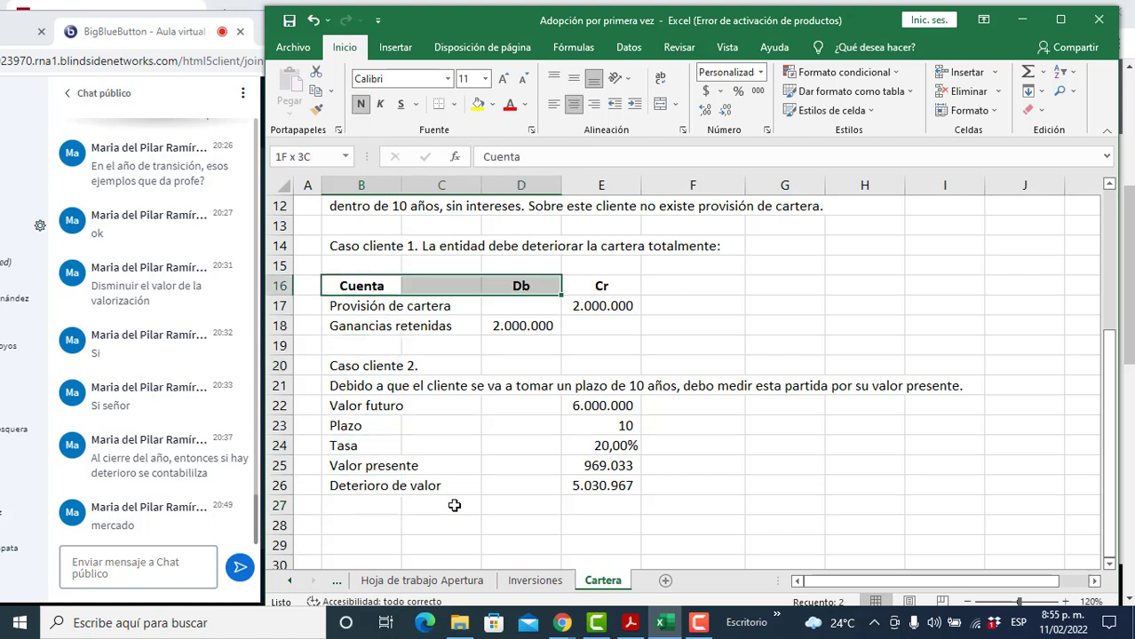
key(ctrl+c)
key(Down)
key(Down)
key(Down)
key(Down)
key(Down)
key(Down)
key(Down)
key(Down)
key(Down)
key(Down)
key(Down)
key(Down)
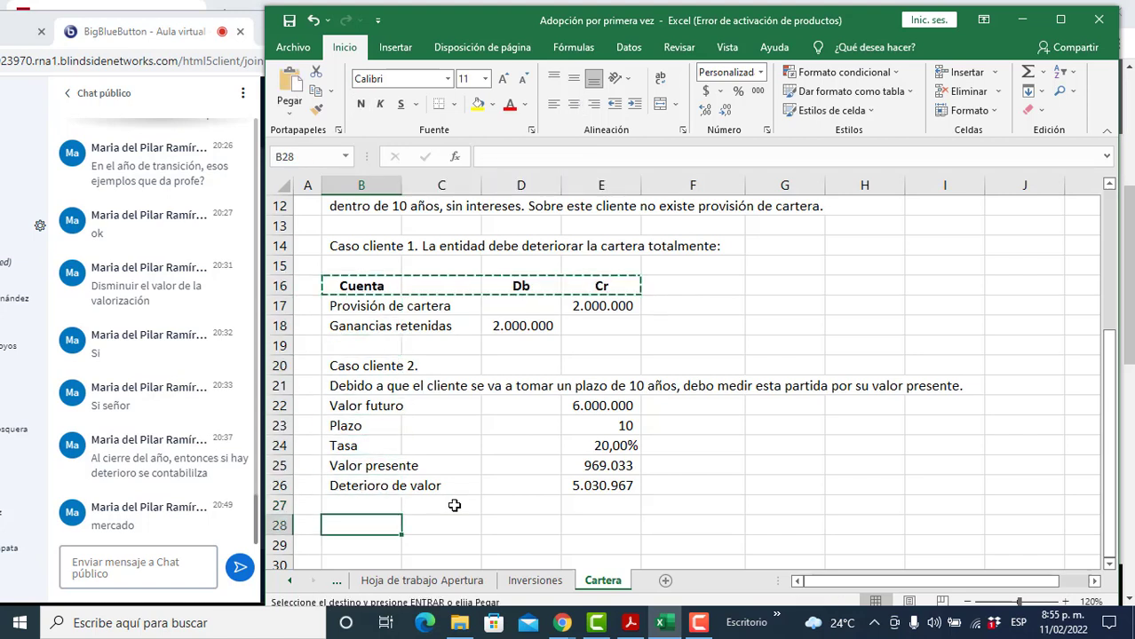
key(ctrl+v)
Step: Enter "Provisión cartera" in B29 and credit it in E29 with the Deterioro de valor, using the formula +E26
key(Down)
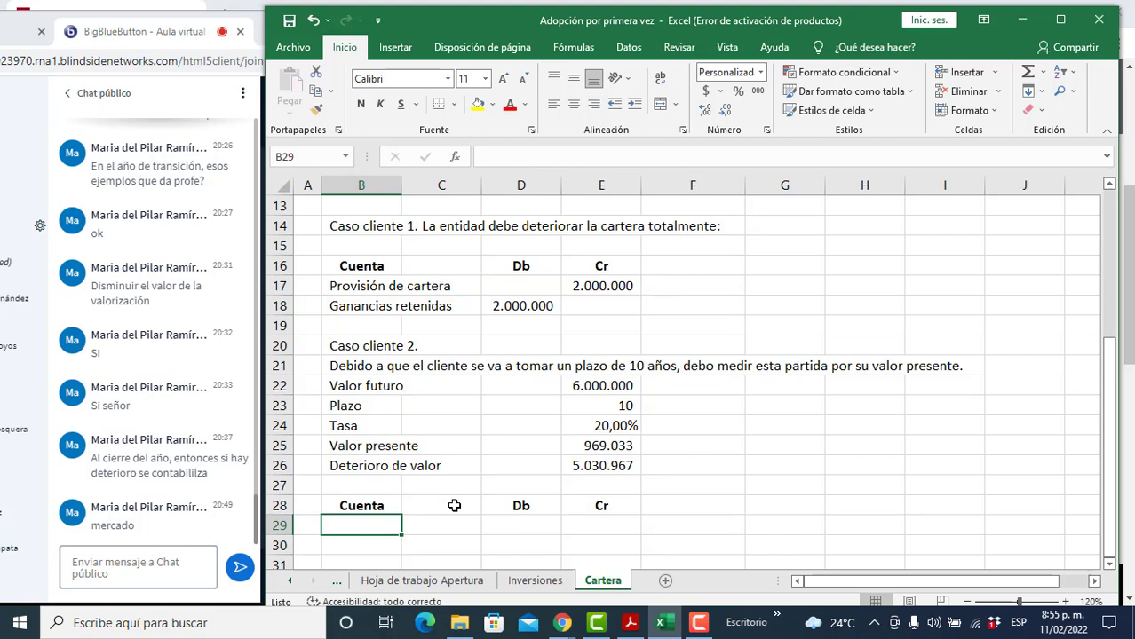
text(Provi)
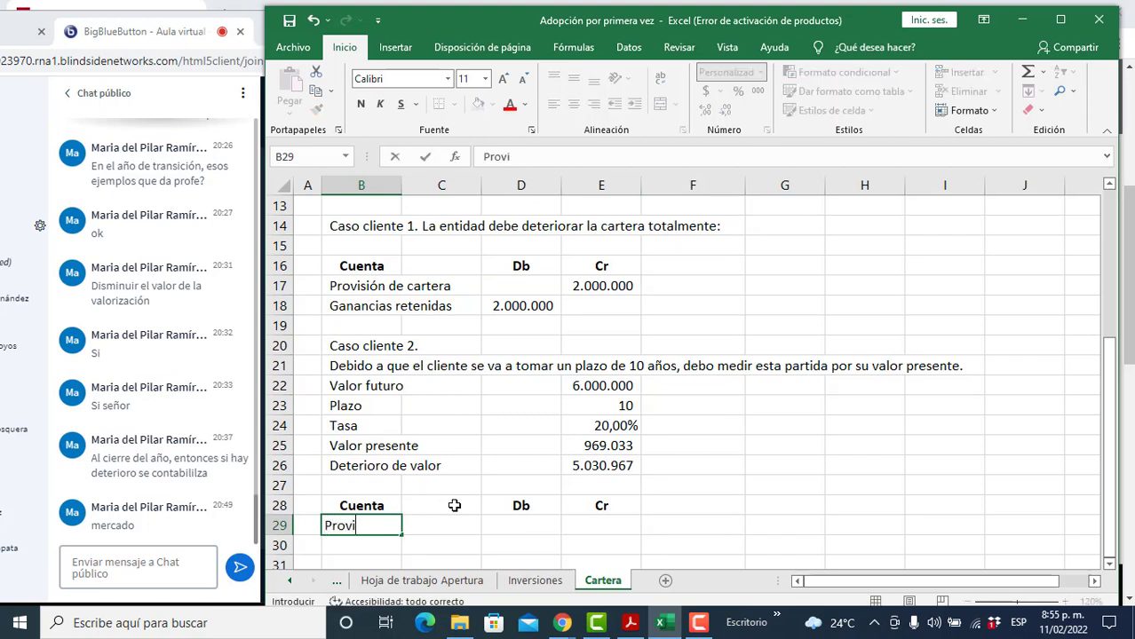
text(sión cartera)
key(Right)
key(Right)
key(Right)
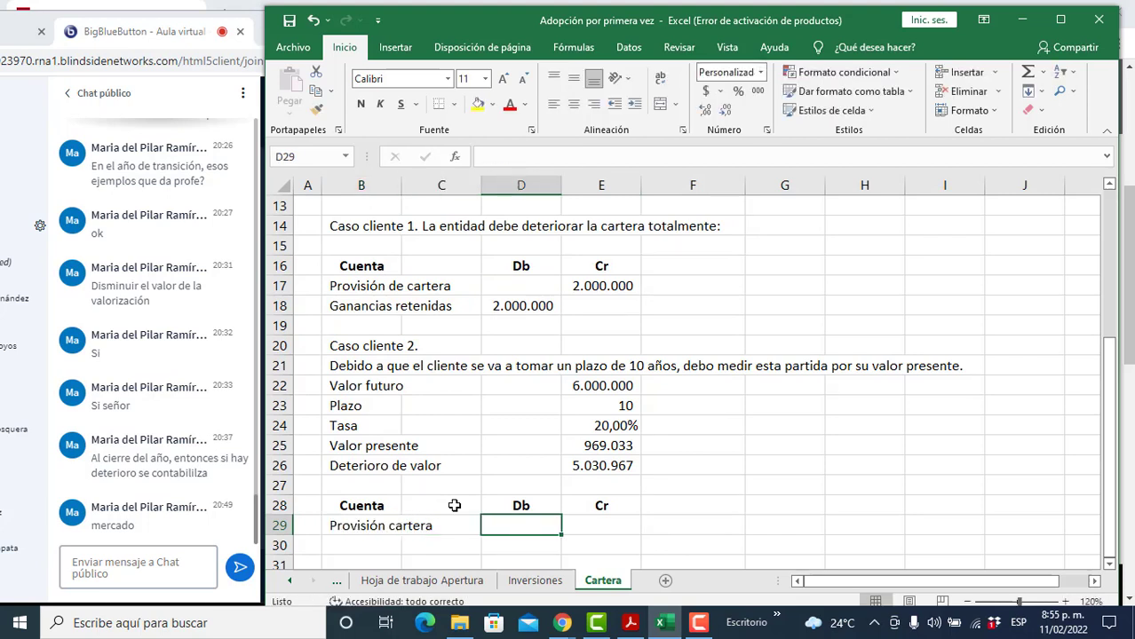
text(+)
key(Up)
key(Up)
key(Up)
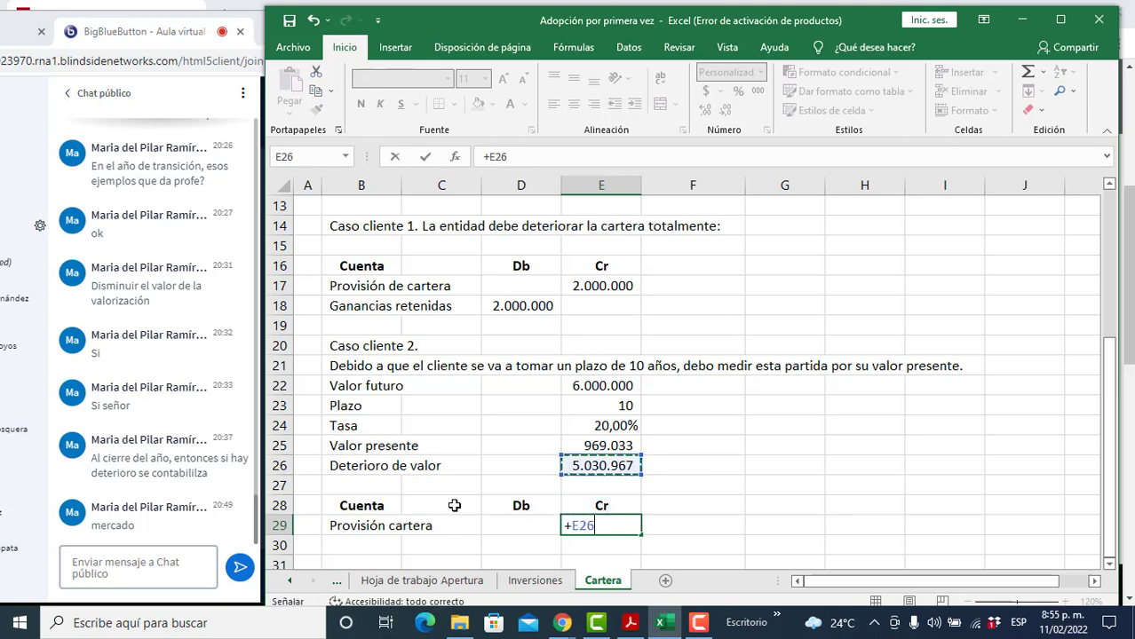
key(Return)
Step: Debit the provision's amount in D30 with the formula +E29 and label the account "Ganancias retenidas" in B30
key(Right)
key(Right)
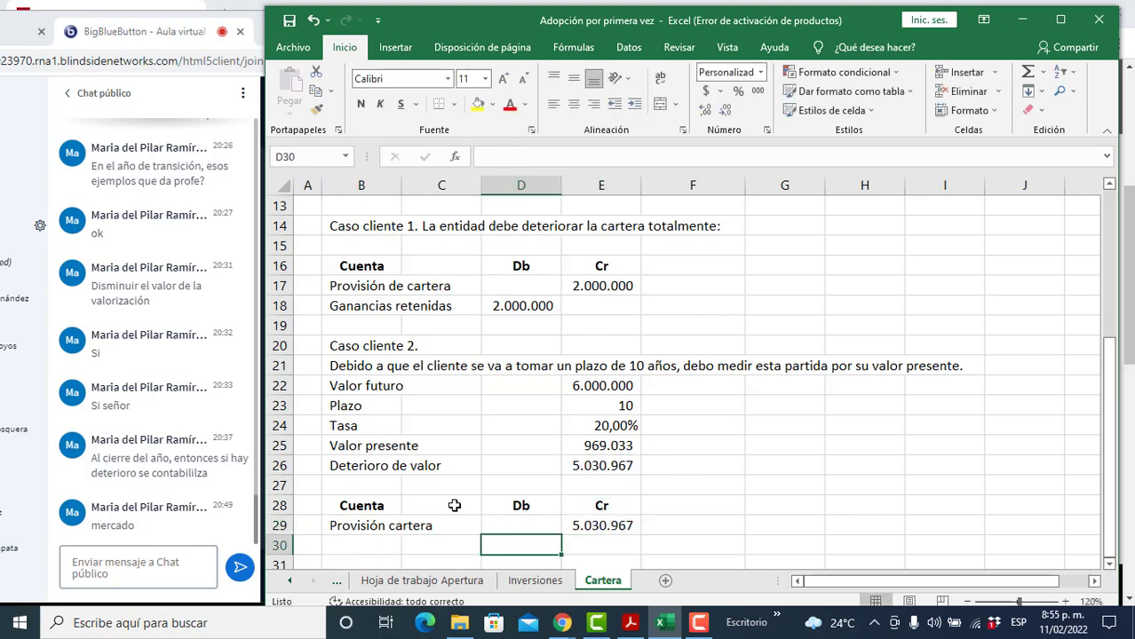
text(+)
key(Right)
key(Up)
key(Return)
key(Up)
key(Left)
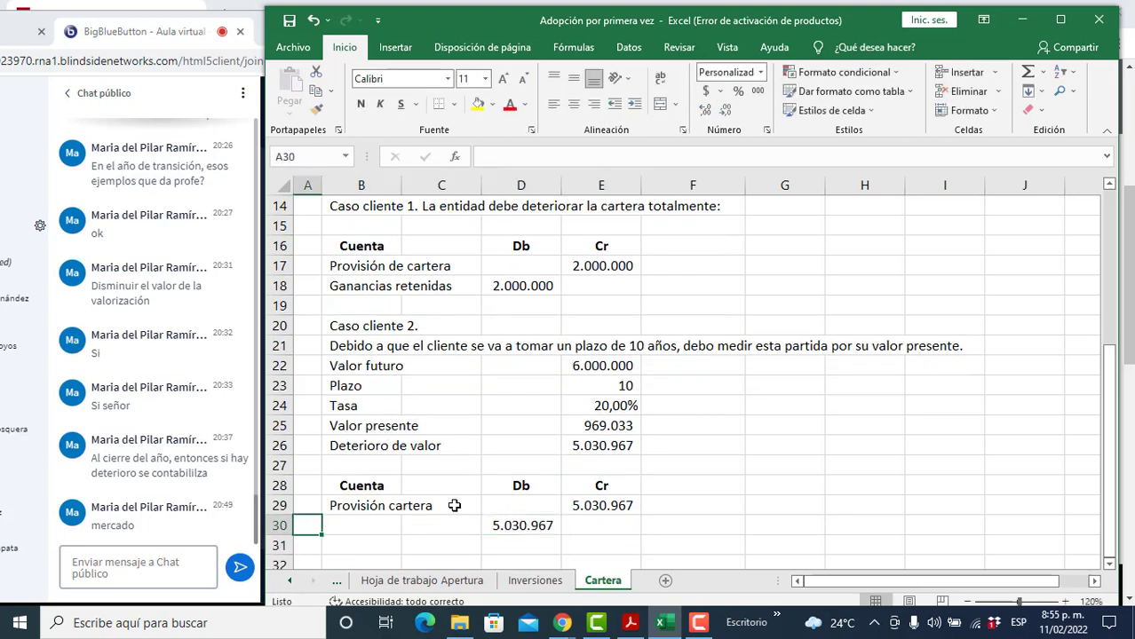
key(Left)
text(Ganancias retenidas)
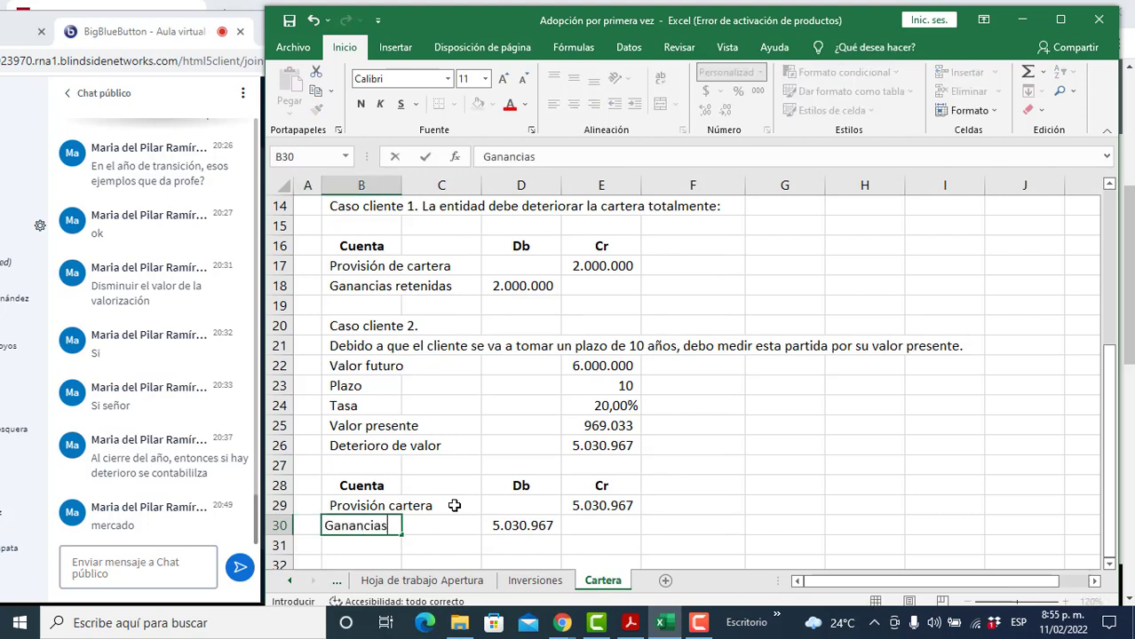
key(Return)
key(Up)
key(Return)
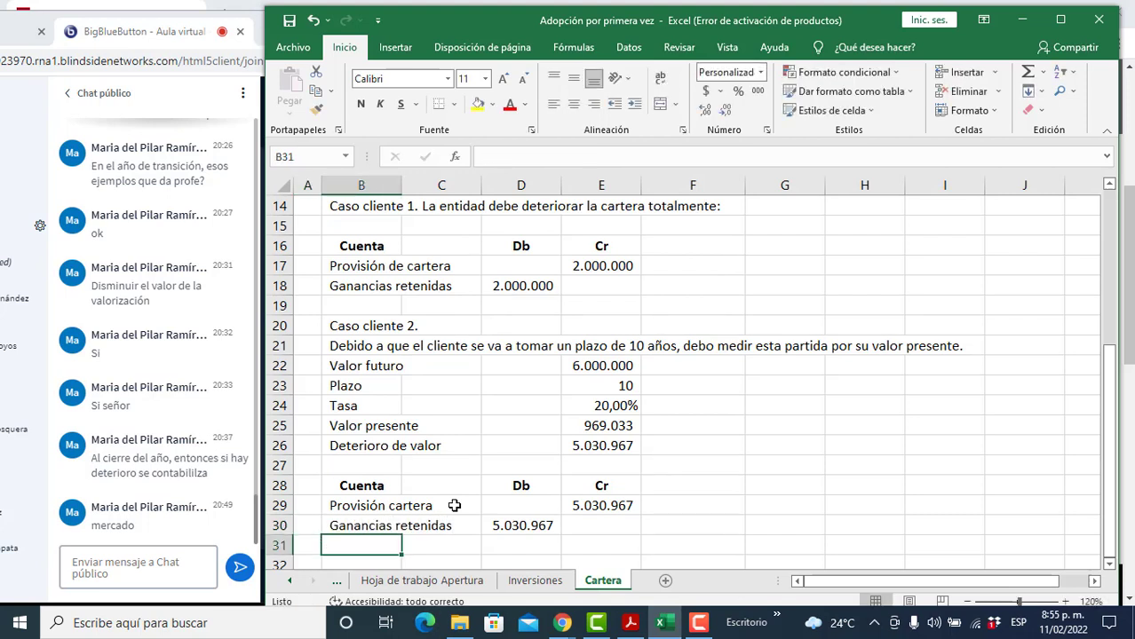
key(Up)
key(Up)
key(Up)
key(Right)
key(Right)
key(Right)
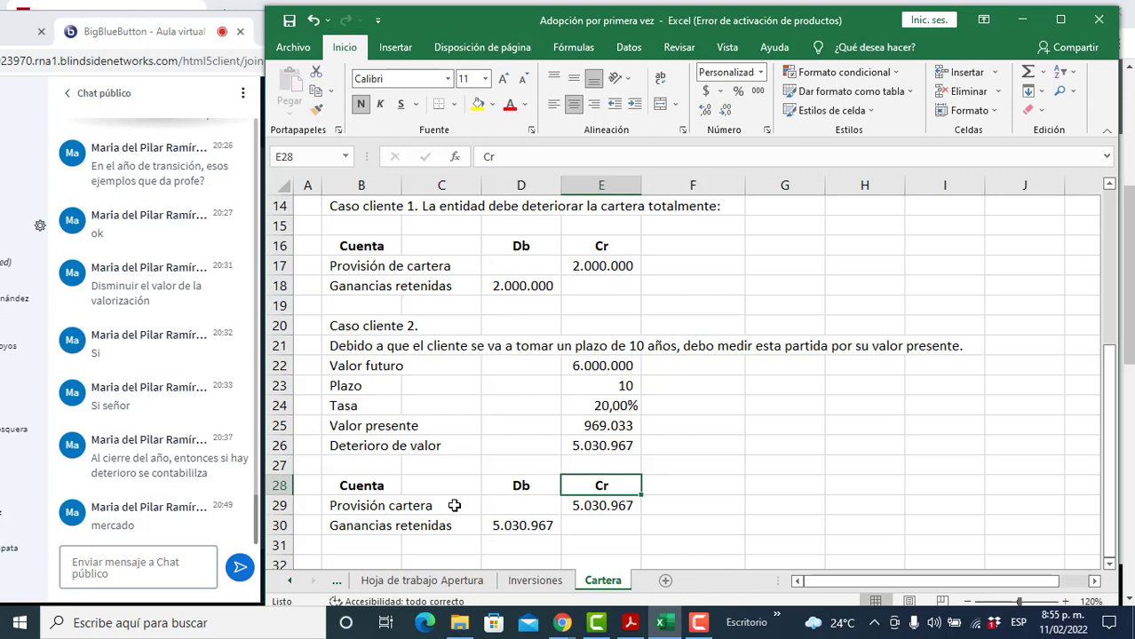
Step: Switch to the IFRS for SMEs PDF in Adobe Acrobat Reader and search for paragraph 11.27, advancing to its Valor razonable heading
key(alt+Tab)
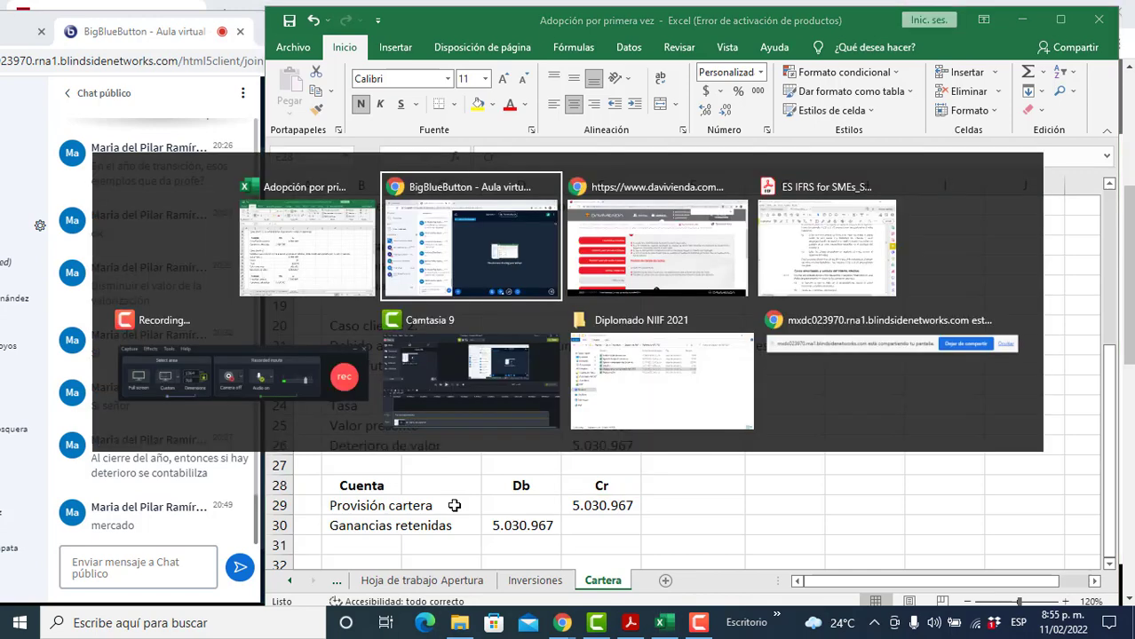
key(alt+Tab)
key(alt+Tab)
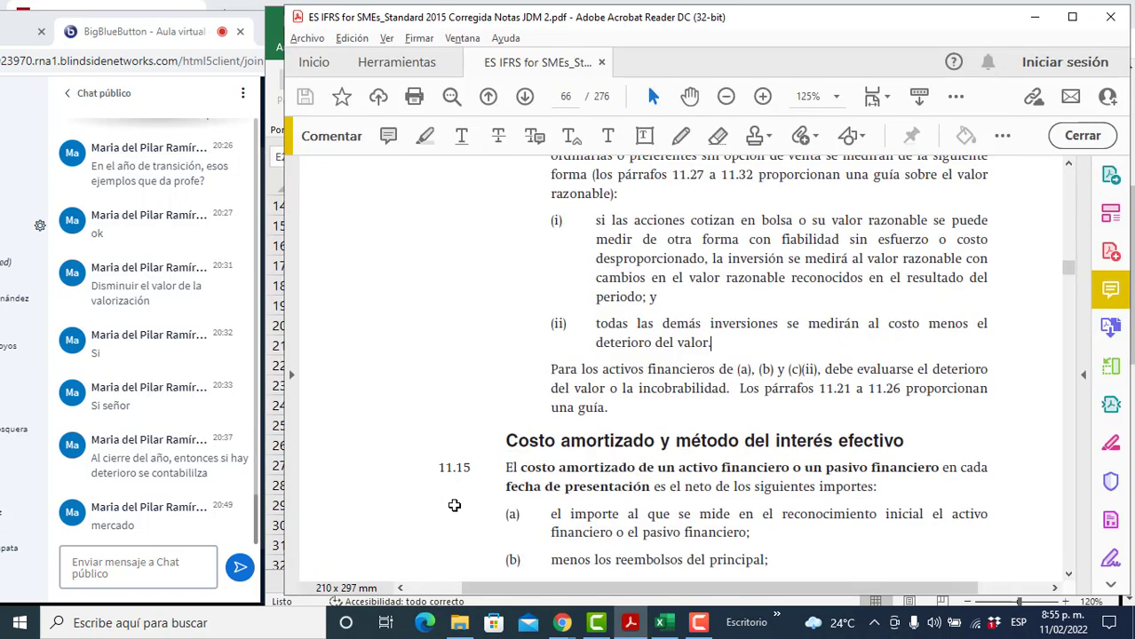
key(ctrl+f)
text(11.)
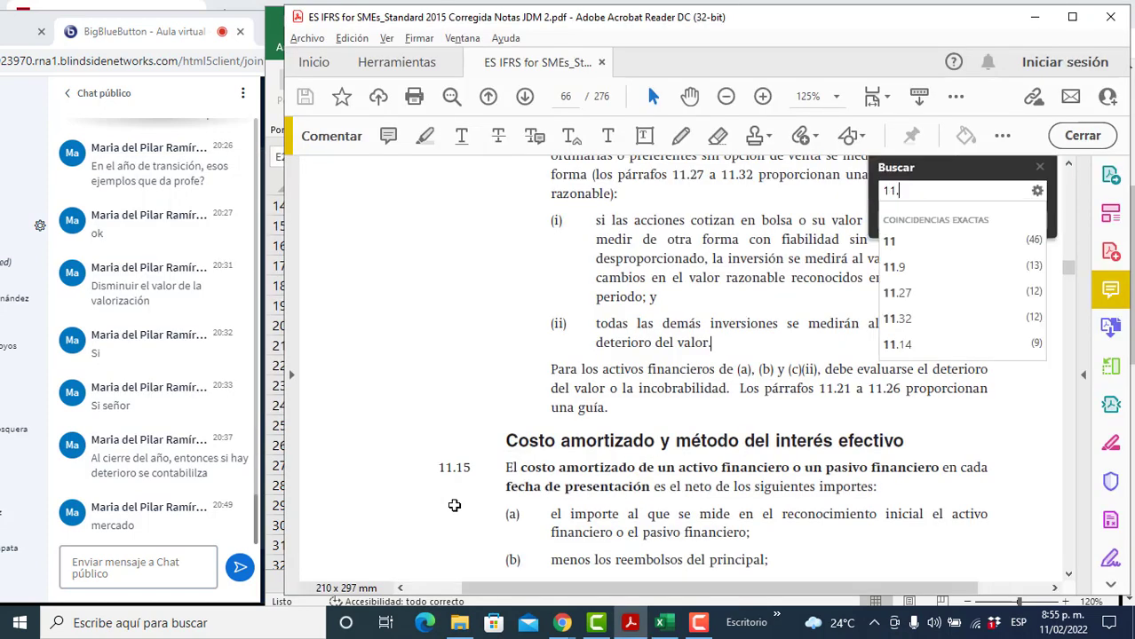
text(27)
key(Return)
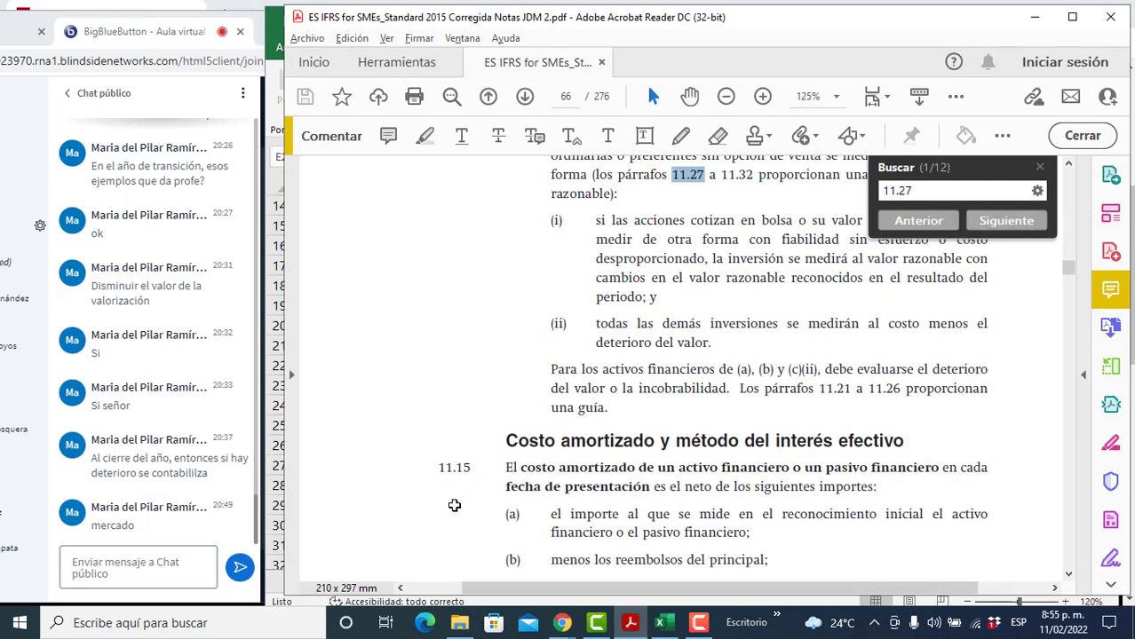
key(Return)
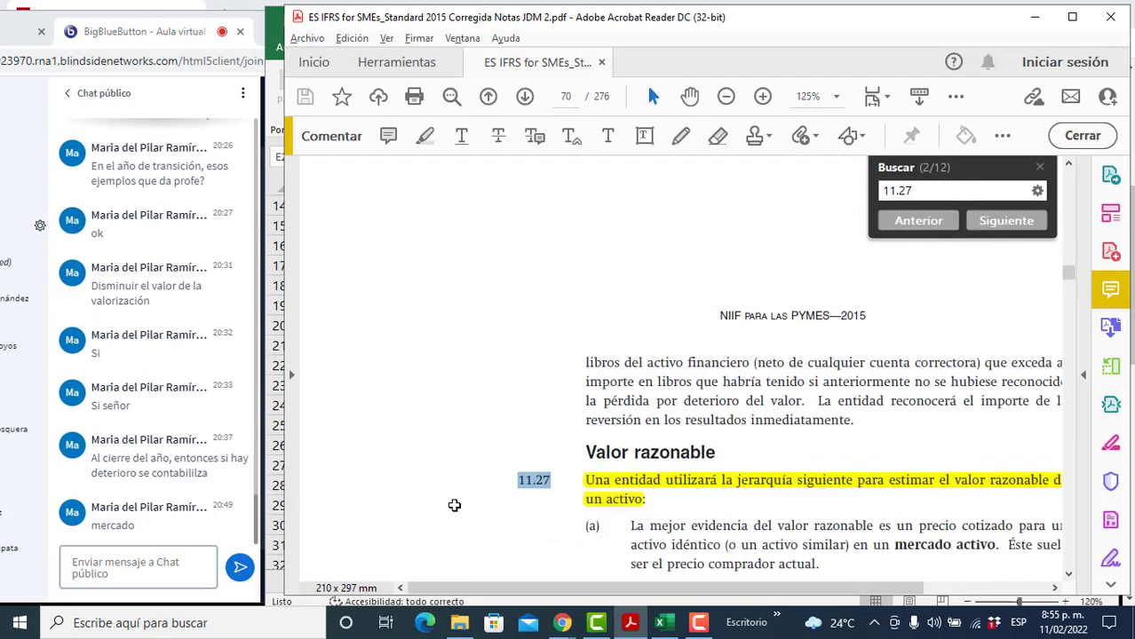
key(Escape)
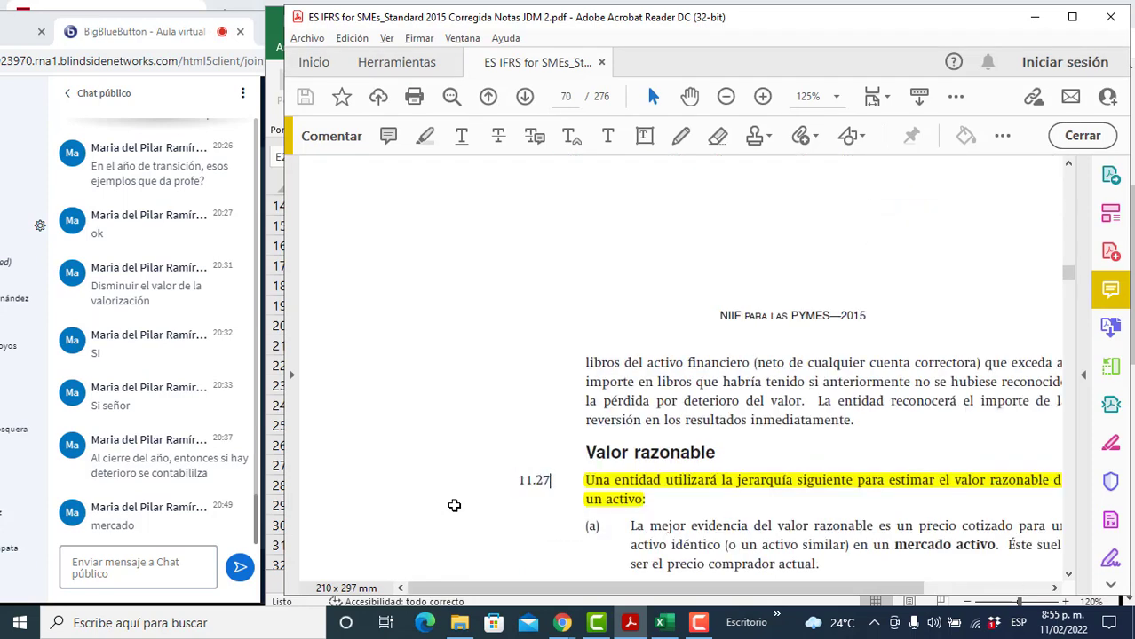
Step: Examine paragraphs 11.21 and 11.22 on impairment of financial instruments, selecting "obligado;" in item (a) of 11.22
scroll(632, 333, up, 15)
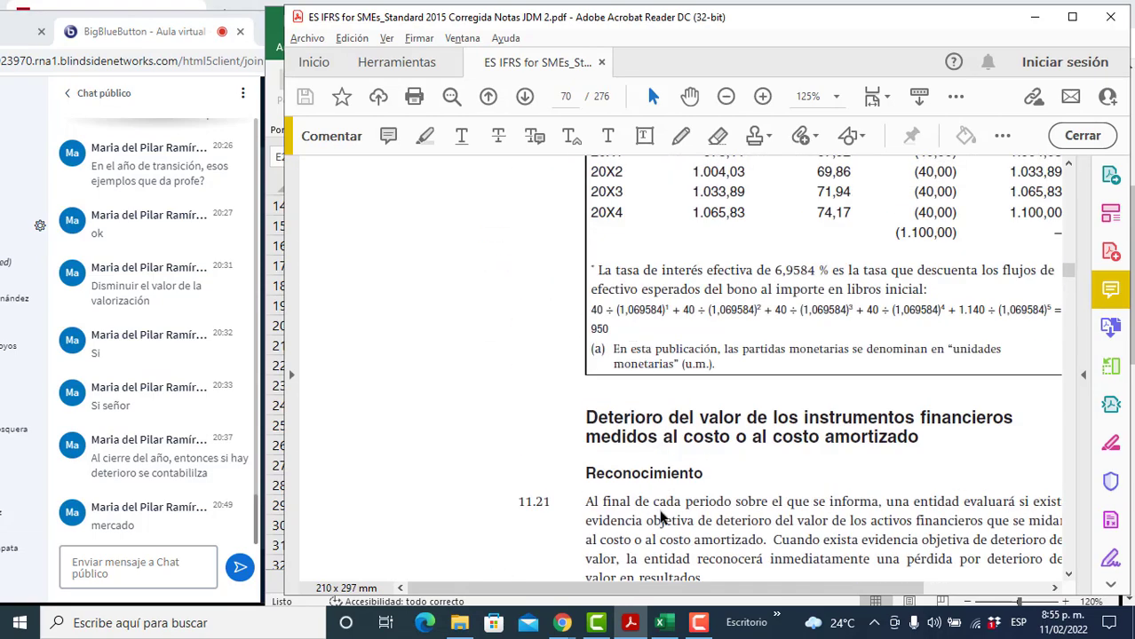
drag(672, 594, 767, 597)
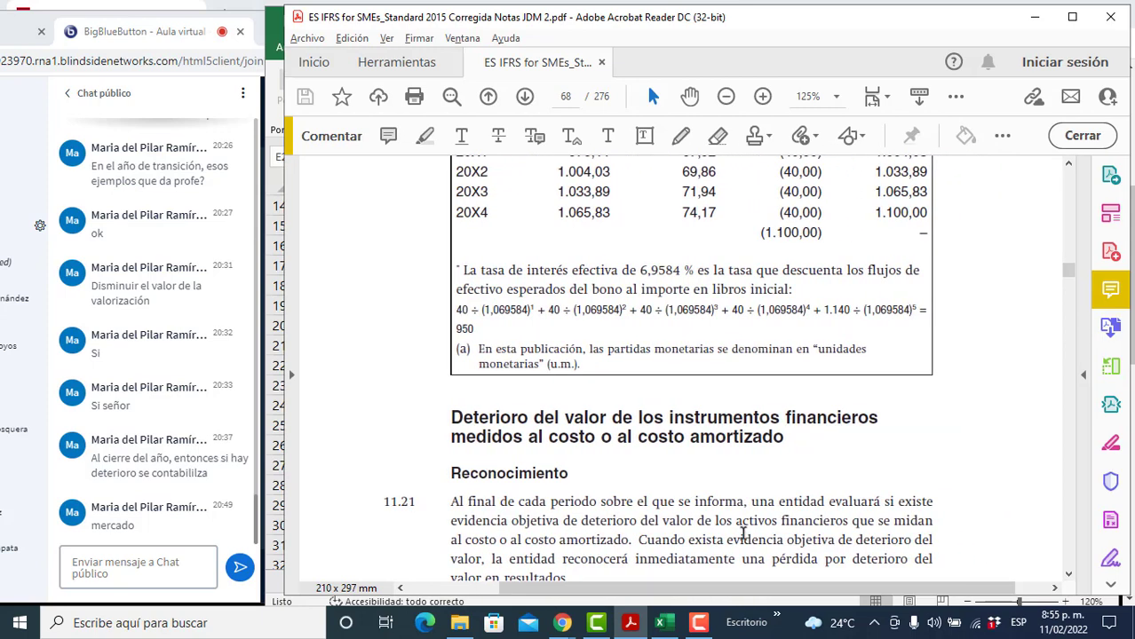
scroll(745, 531, down, 5)
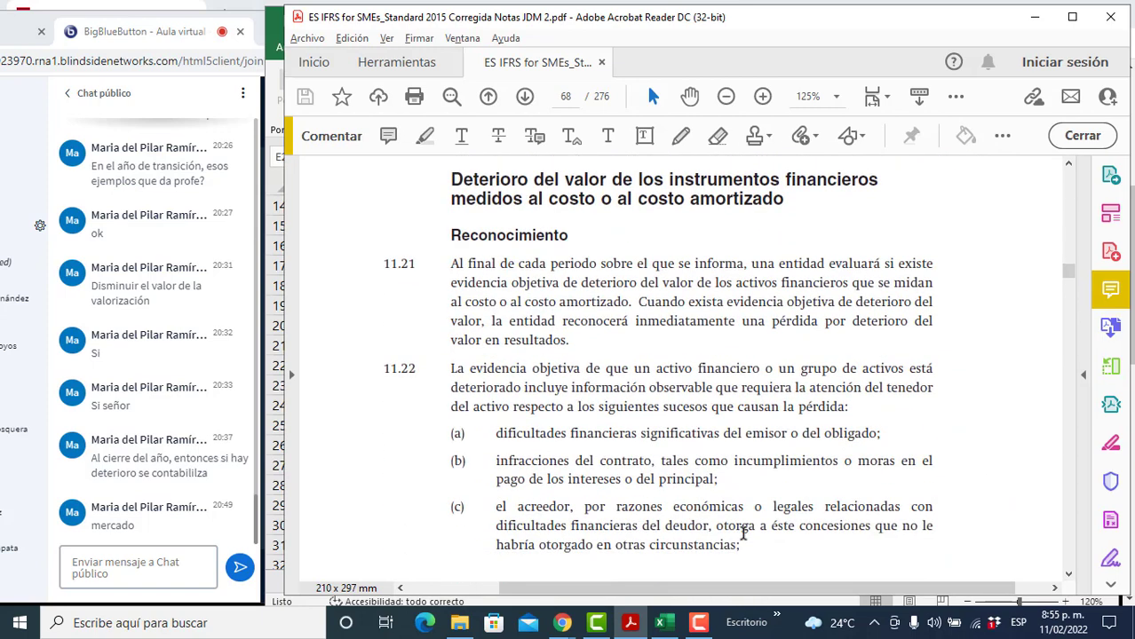
scroll(744, 531, down, 4)
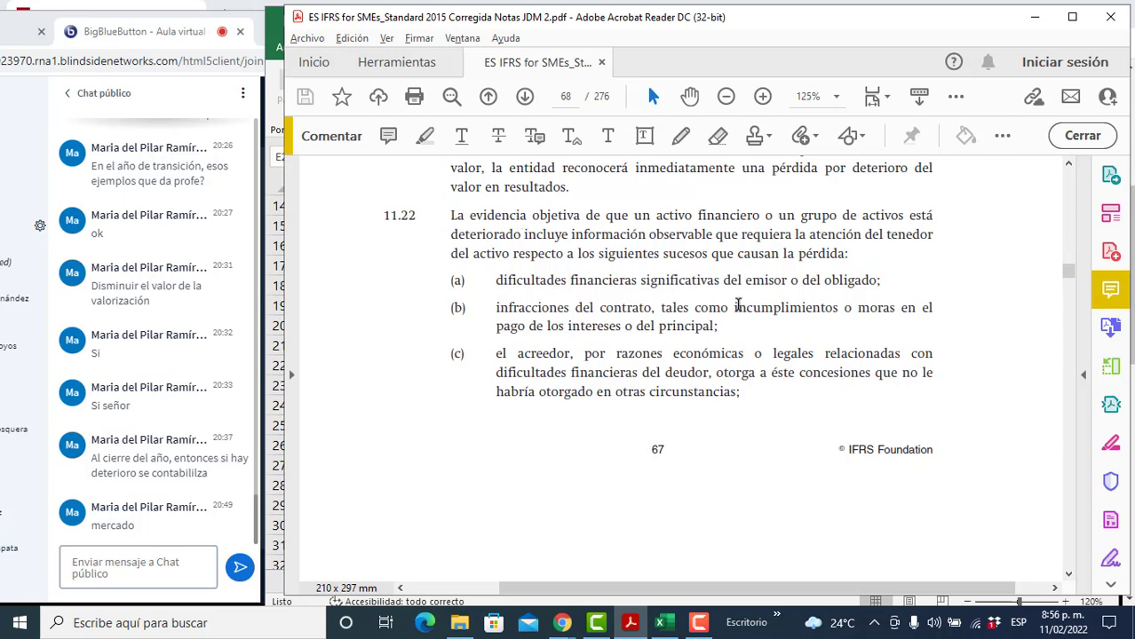
drag(880, 280, 824, 280)
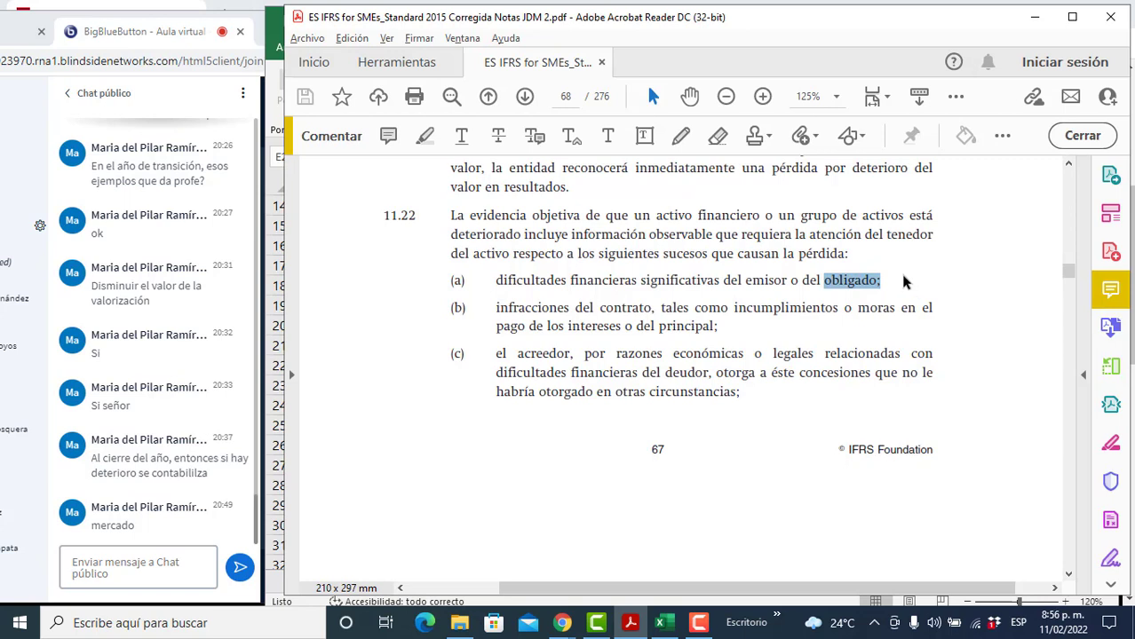
Step: Clear the text selection and examine items (d) and (e) of paragraph 11.22 and paragraphs 11.23 and 11.24
click(904, 282)
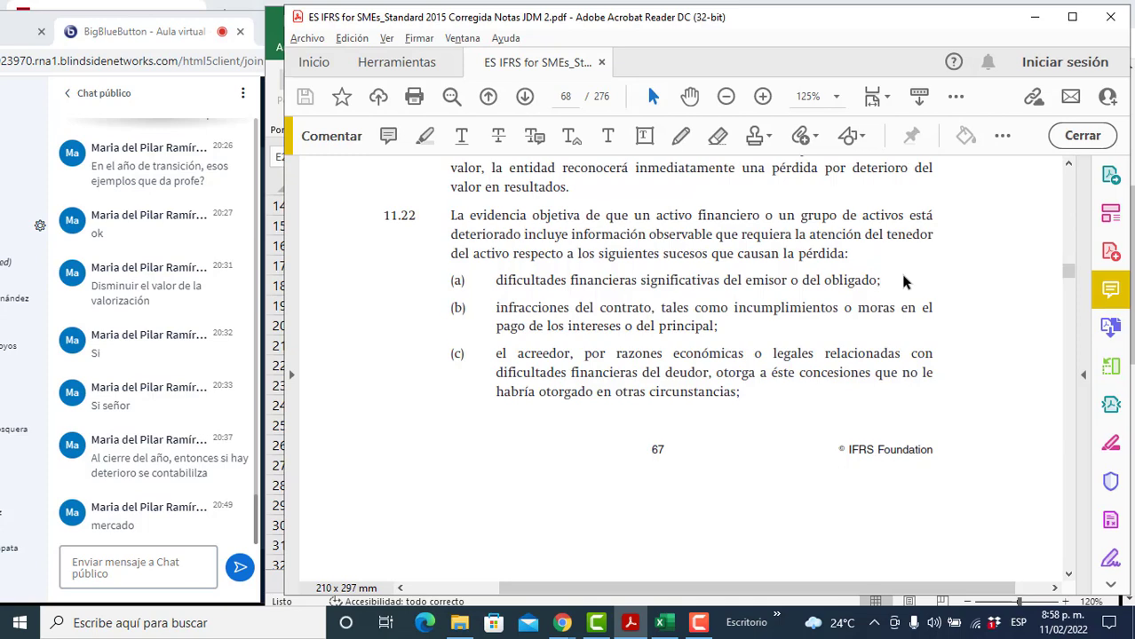
scroll(903, 281, down, 10)
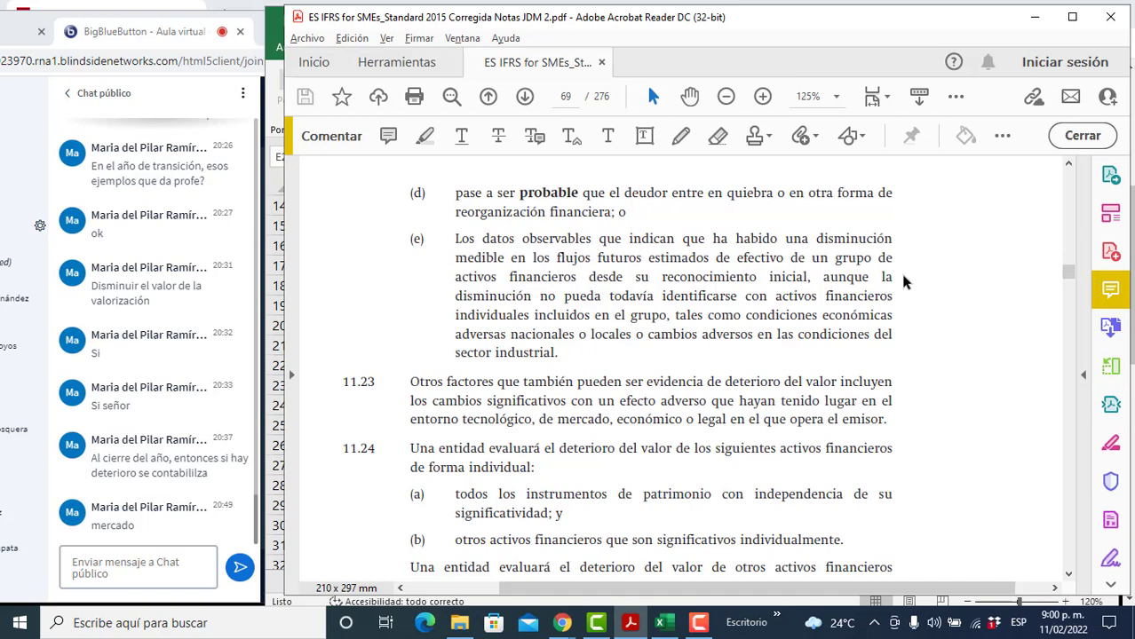
Step: Switch to the Adopción por primera vez workbook in Excel and bold the "Caso cliente 2." heading in B20 of the Cartera sheet
key(alt+Tab)
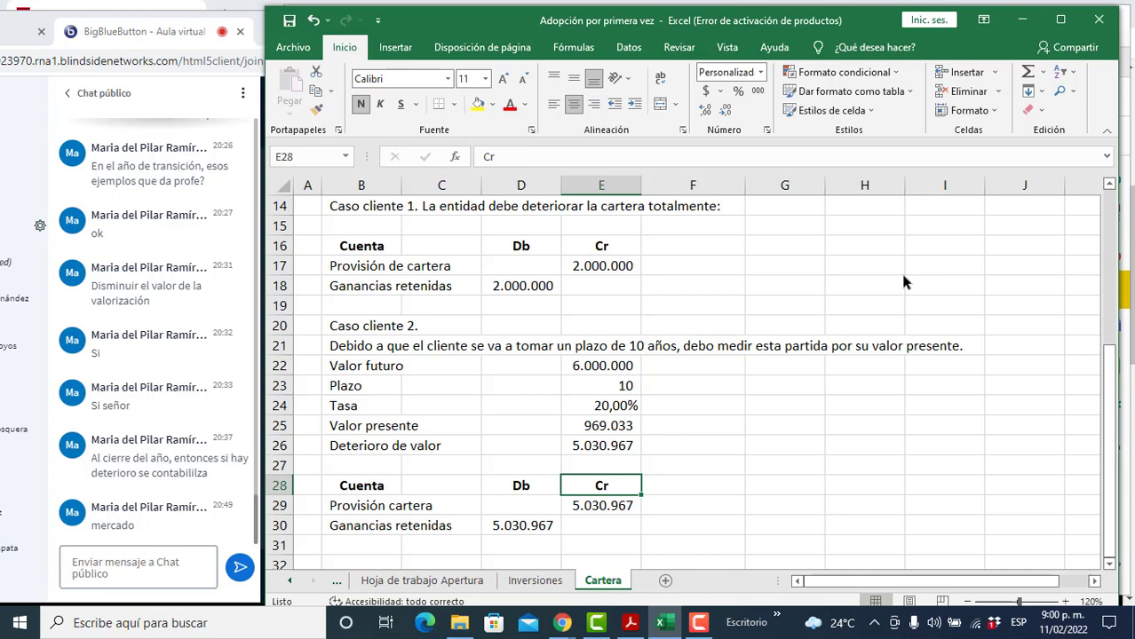
key(Down)
key(Down)
key(Down)
key(Down)
key(Down)
key(Down)
key(Up)
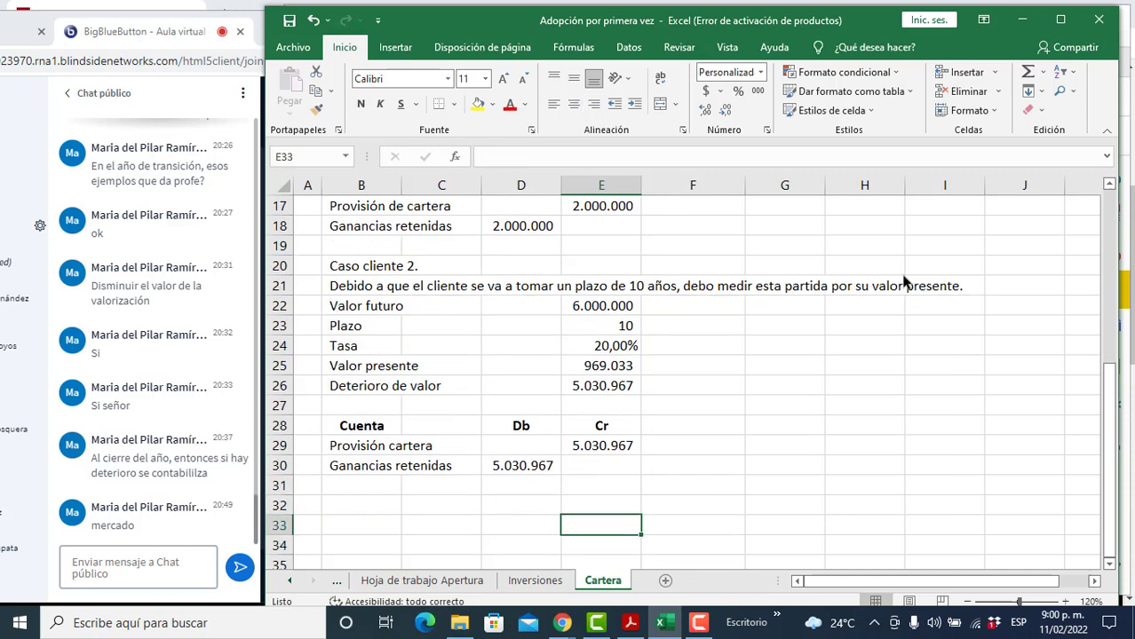
key(Up)
key(Up)
key(Up)
key(Up)
key(Up)
key(Up)
key(Up)
key(Up)
key(Up)
key(Up)
key(Up)
key(Up)
key(Up)
key(Left)
key(Left)
key(Left)
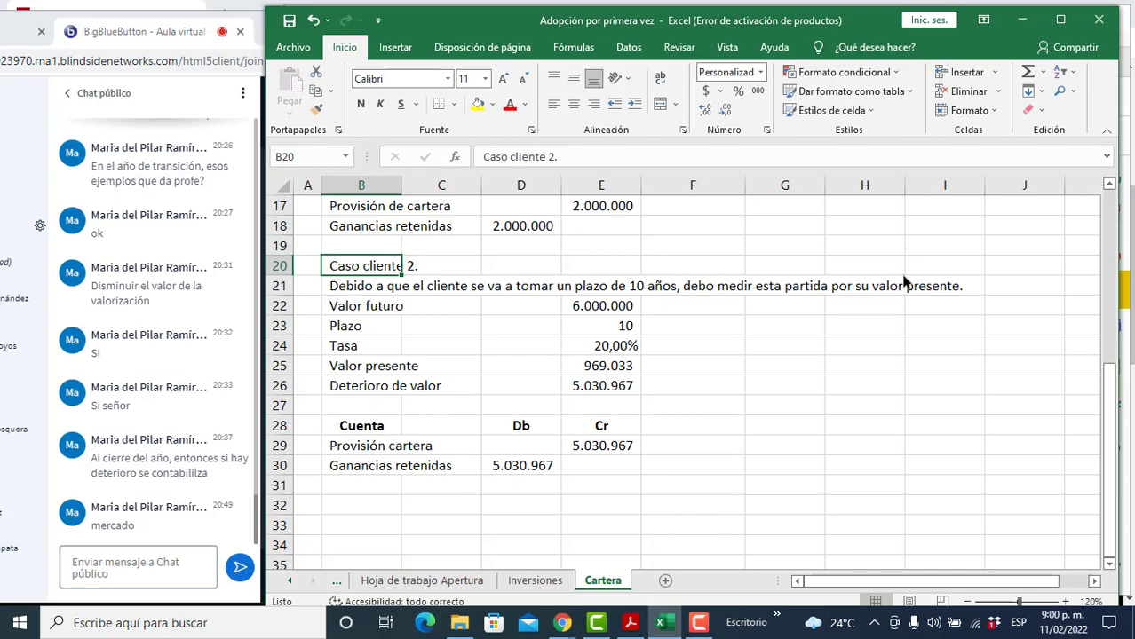
key(ctrl+n)
Step: Review the Cartera sheet from the initial client data in row 2 through the client 1 and client 2 cases
key(Up)
key(Up)
key(Up)
key(Up)
key(Up)
key(Up)
key(Up)
key(Up)
key(Up)
key(Up)
key(Up)
key(Up)
key(Up)
key(Up)
key(Up)
key(Up)
key(Up)
key(Up)
key(Up)
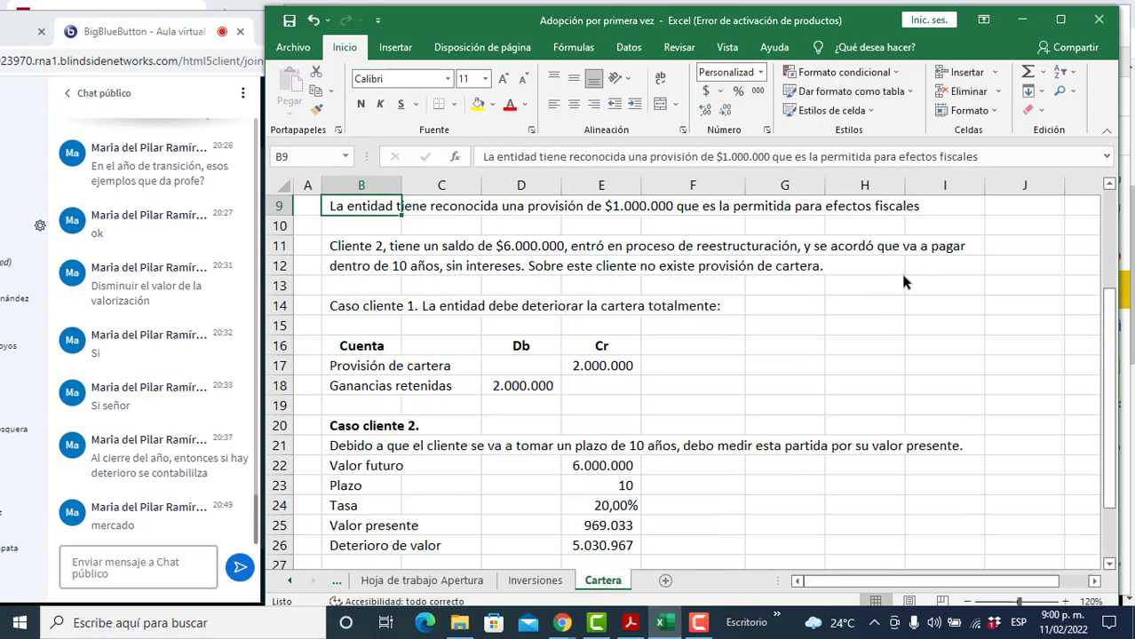
key(Down)
key(Down)
key(Down)
key(Down)
key(Down)
key(Down)
key(Down)
key(Down)
key(Down)
key(Down)
key(Down)
key(Down)
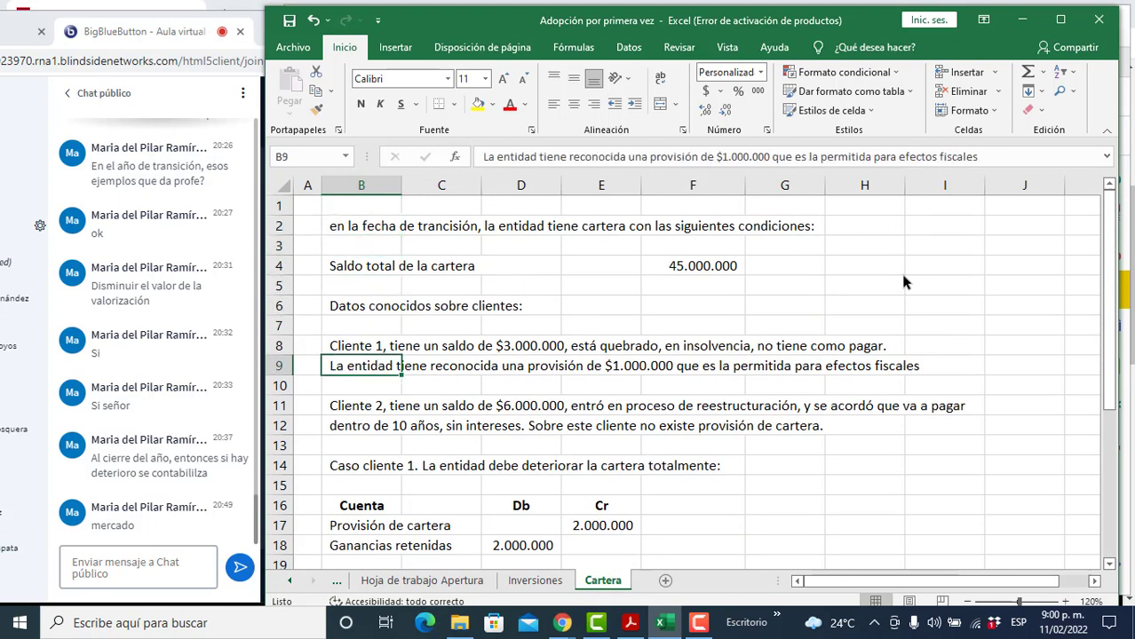
key(Up)
key(Down)
key(Down)
key(Down)
key(Down)
key(Down)
key(Down)
key(Down)
key(Down)
key(Down)
key(Down)
key(Down)
key(Down)
key(Down)
key(Down)
key(Down)
key(Down)
key(Down)
key(Down)
key(Down)
key(Down)
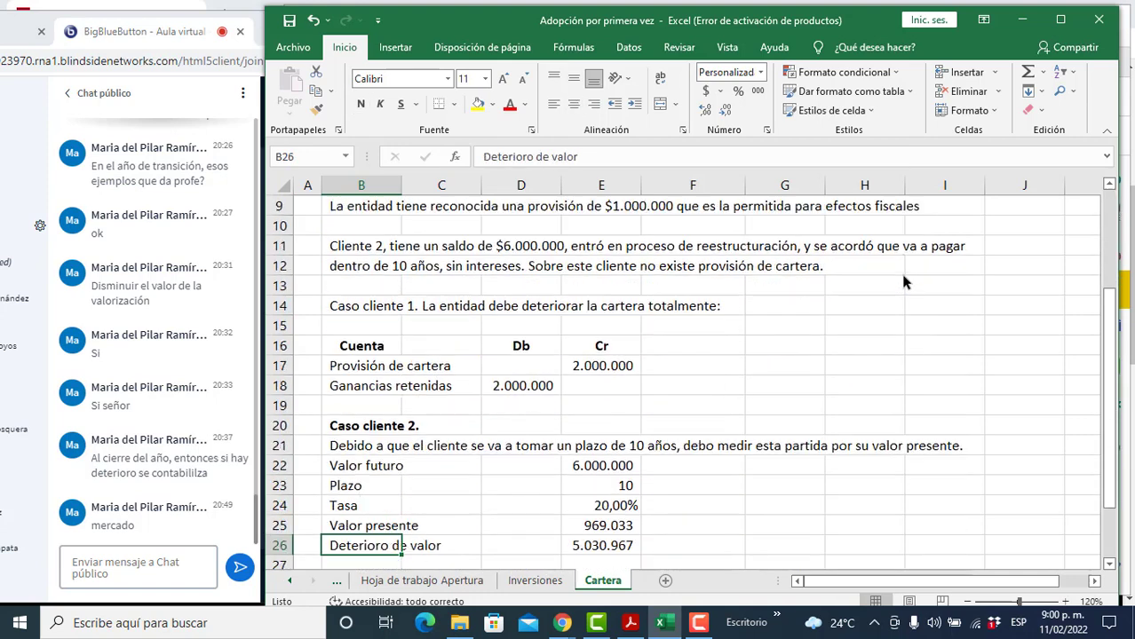
key(Up)
key(Up)
key(Up)
key(Up)
key(Up)
key(Up)
key(Up)
key(Up)
key(Up)
key(Up)
key(Up)
key(Up)
key(Up)
key(Up)
key(Up)
key(Up)
key(Up)
key(Up)
key(Up)
key(Up)
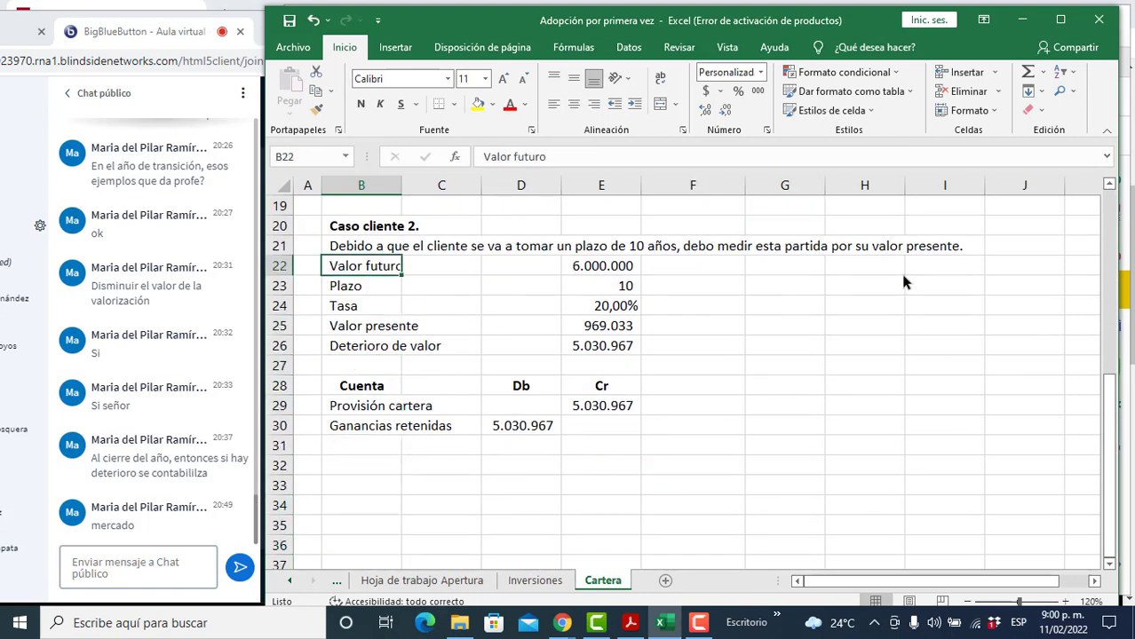
Step: Bold the heading "Caso cliente 1. La entidad debe deteriorar la cartera totalmente:" in B14
key(Down)
key(Down)
key(Down)
key(Down)
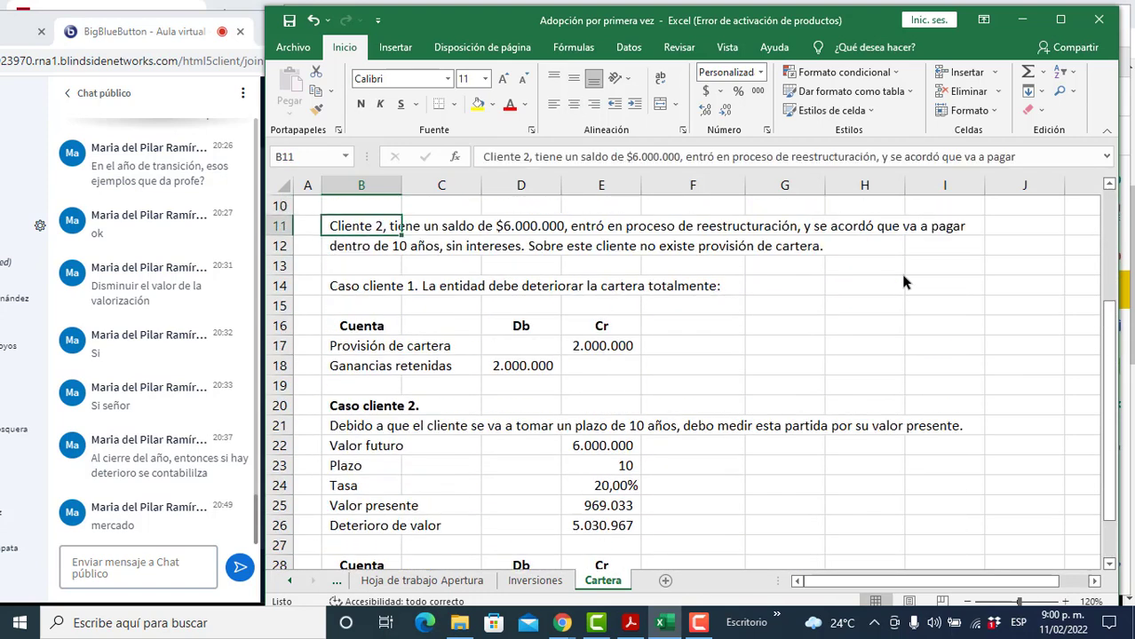
key(ctrl+n)
key(Down)
key(Down)
key(Down)
key(Down)
key(Down)
key(Down)
key(Down)
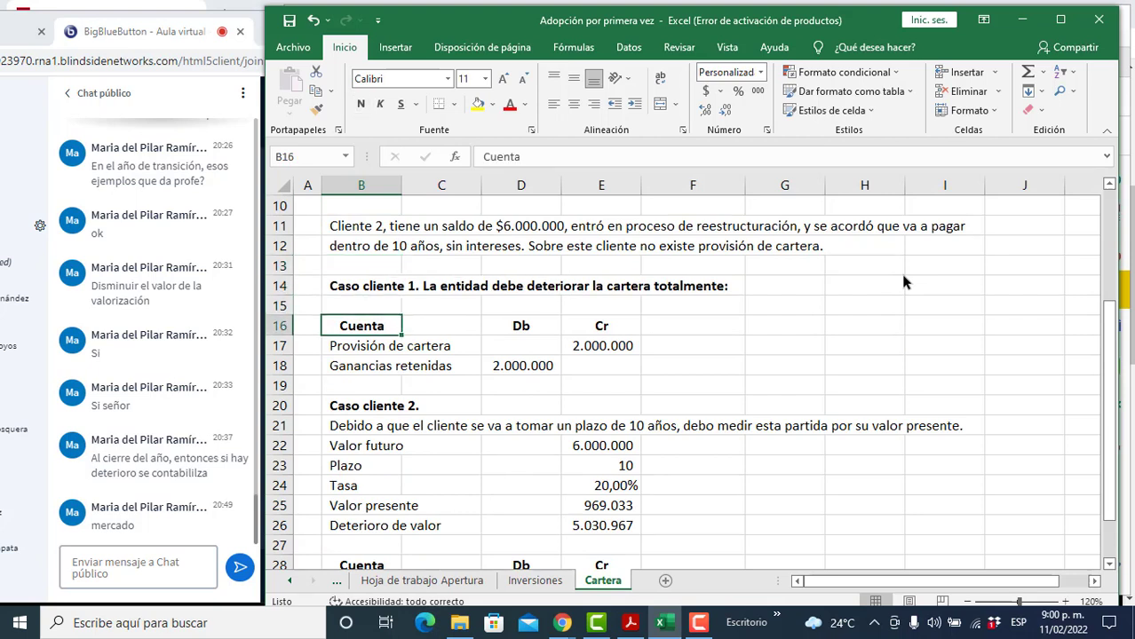
key(Down)
key(Down)
key(Down)
key(Down)
key(Down)
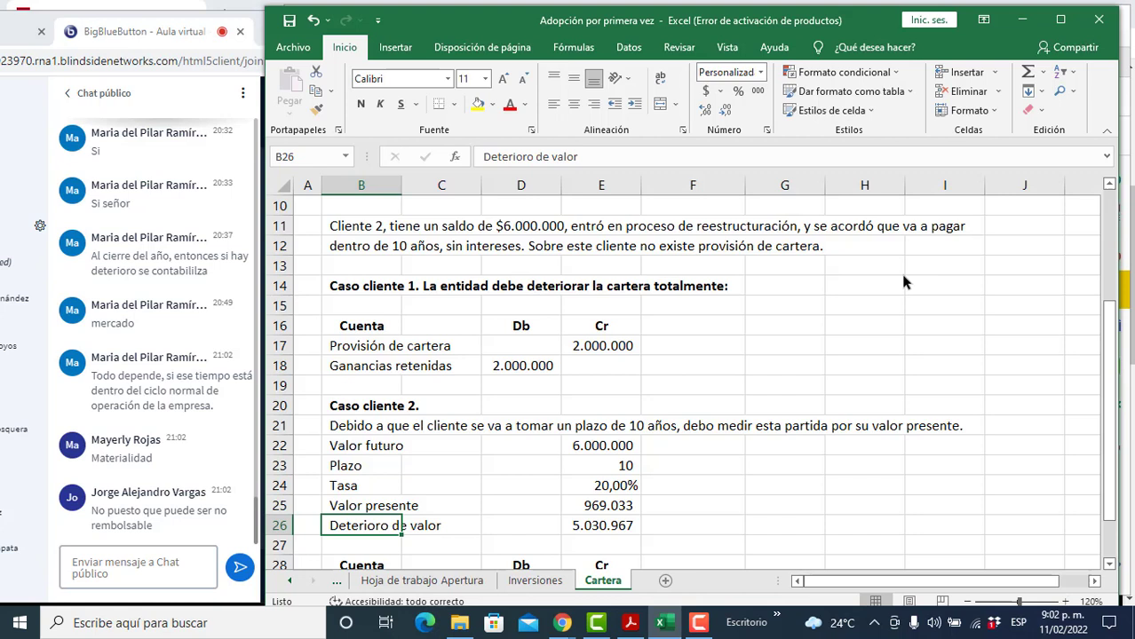
Step: Switch to the IFRS for SMEs PDF in Adobe Acrobat Reader and go back to paragraph 11.13 under Medición inicial
key(alt+Tab)
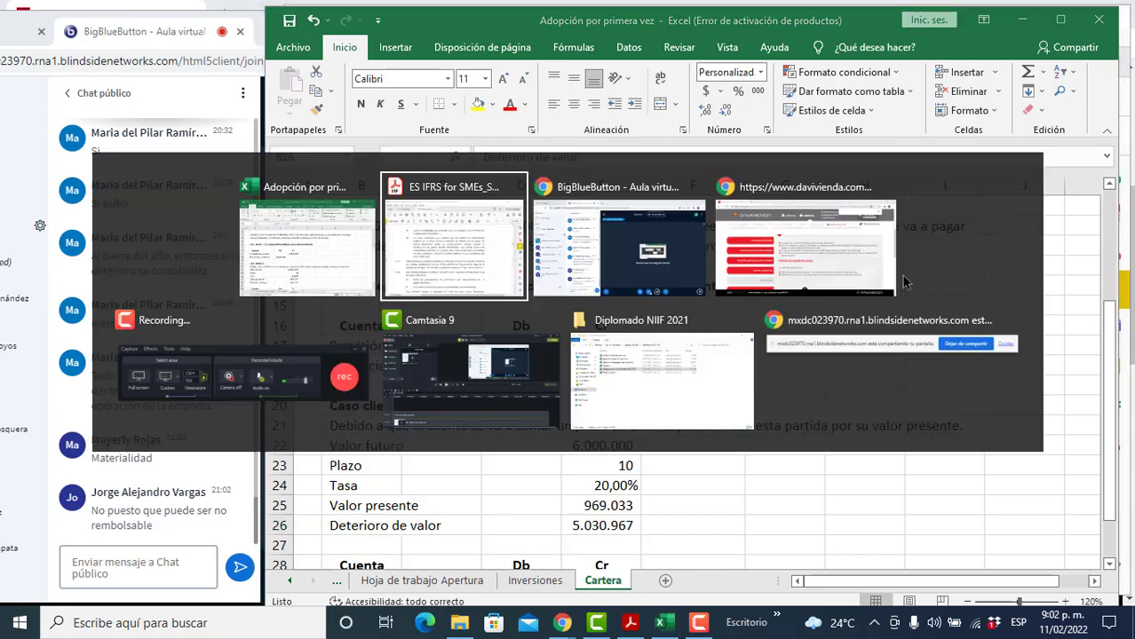
scroll(904, 282, up, 20)
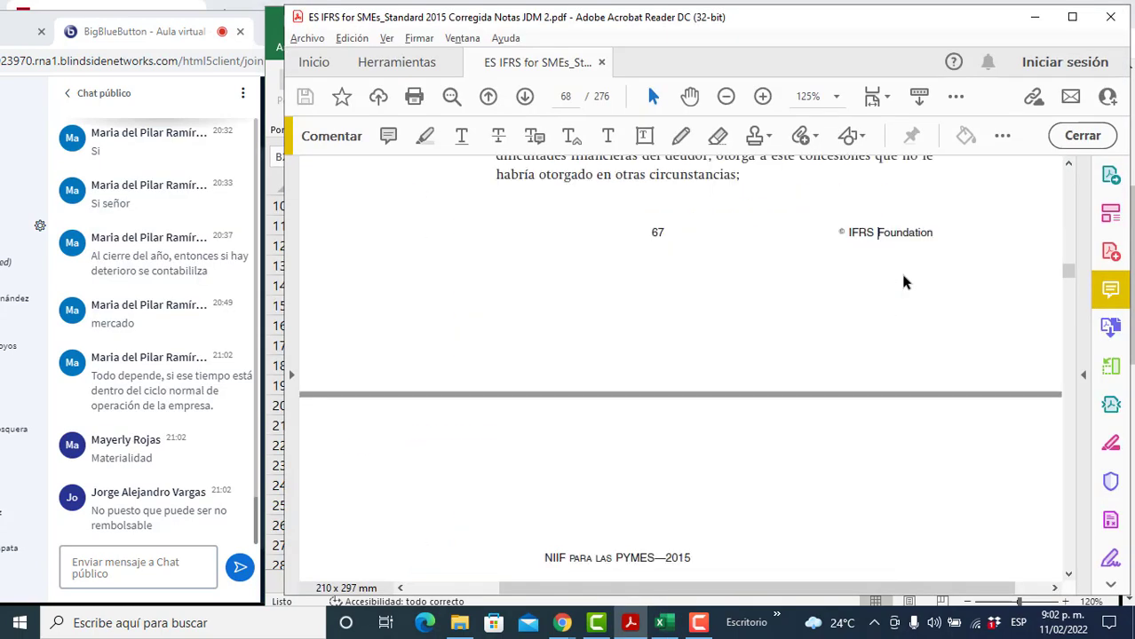
scroll(905, 281, up, 20)
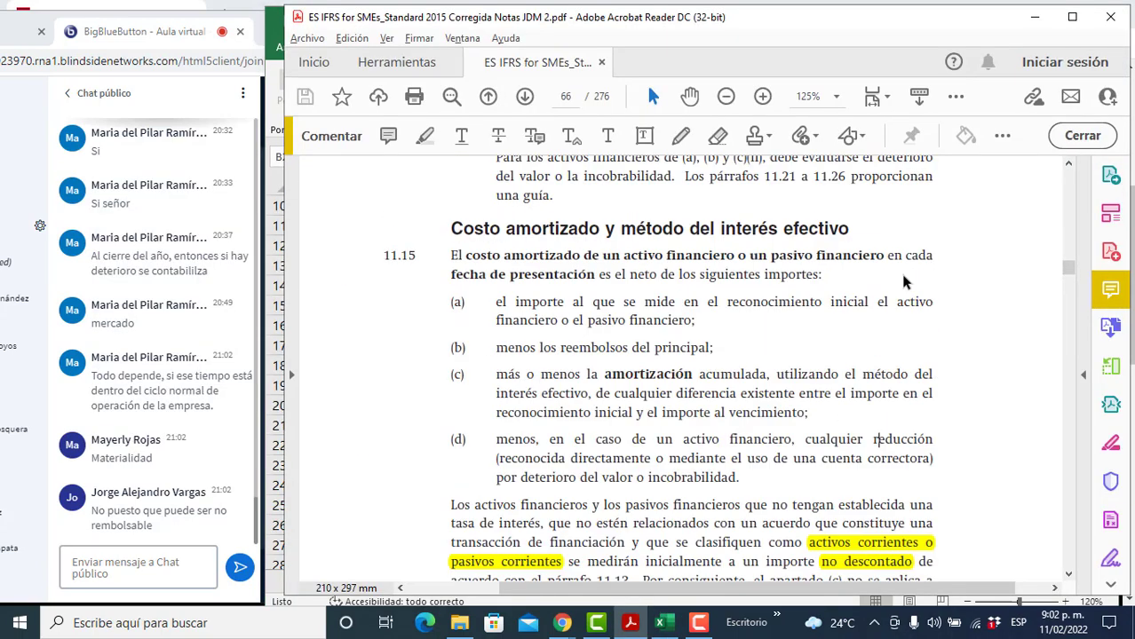
scroll(904, 281, up, 10)
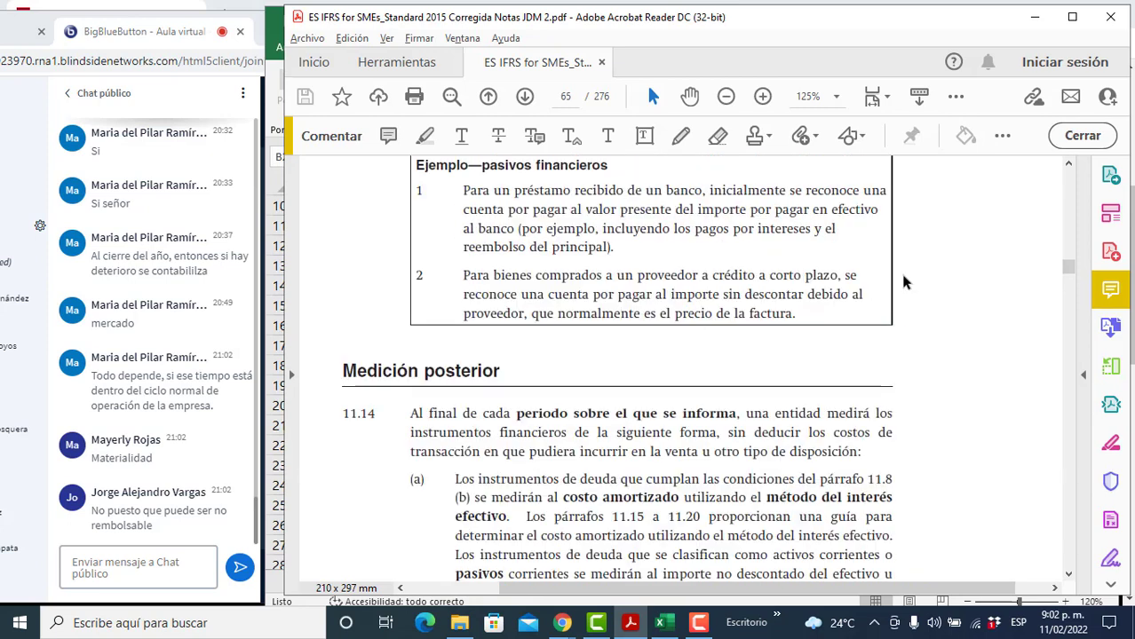
scroll(904, 281, up, 10)
scroll(904, 281, down, 10)
scroll(904, 281, up, 15)
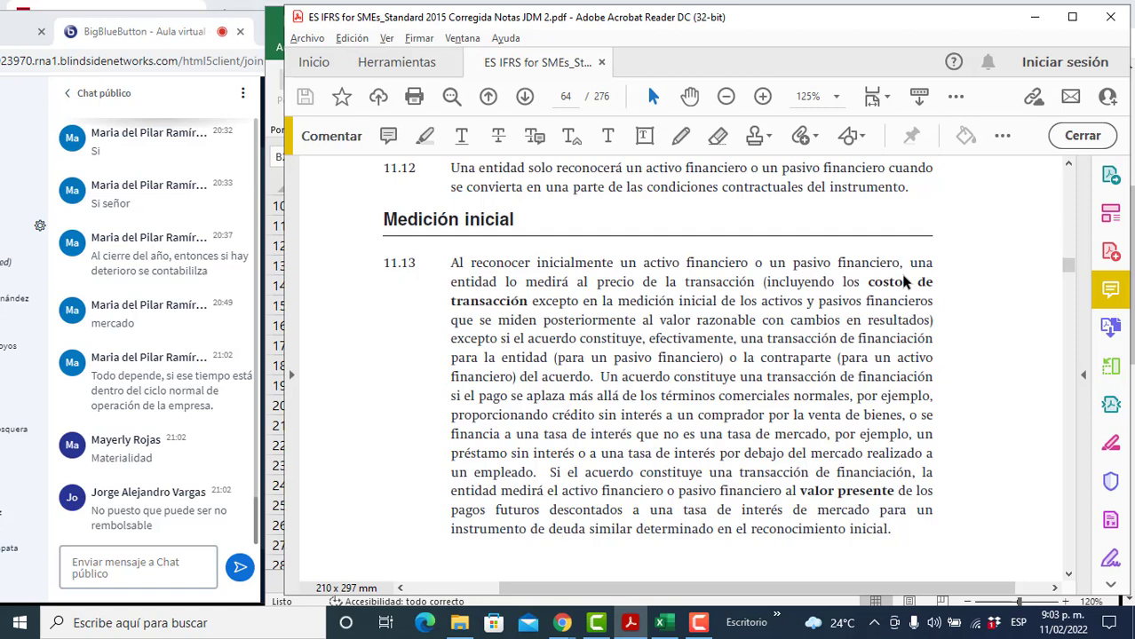
Step: Examine paragraphs 11.8 to 11.11 on basic financial instruments and the examples that meet or fail the conditions
scroll(906, 280, up, 8)
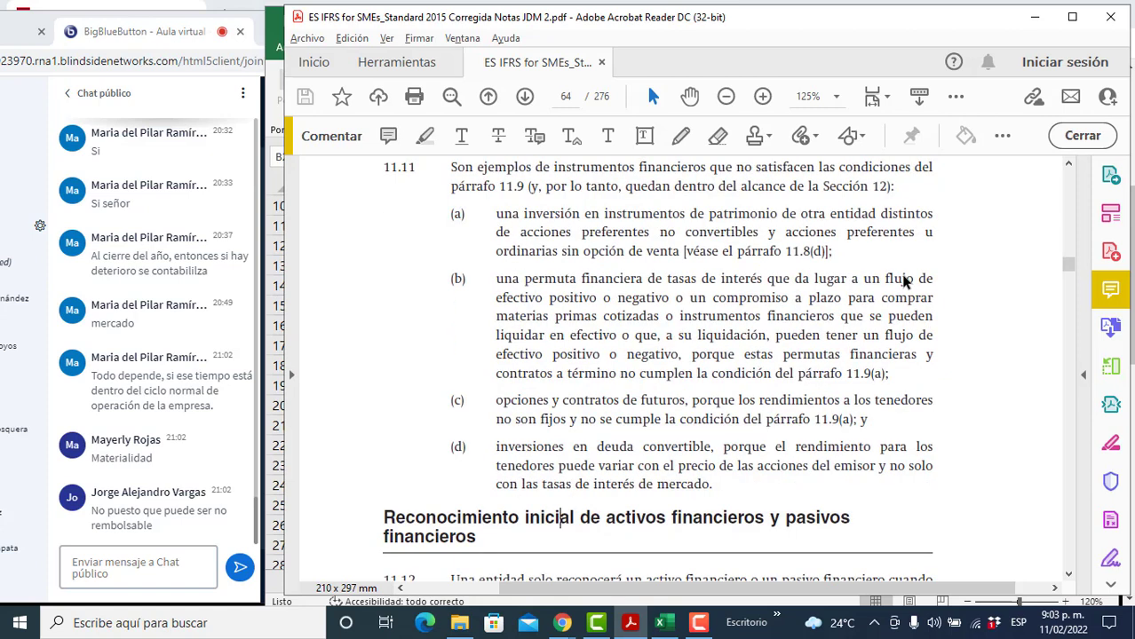
scroll(906, 281, up, 12)
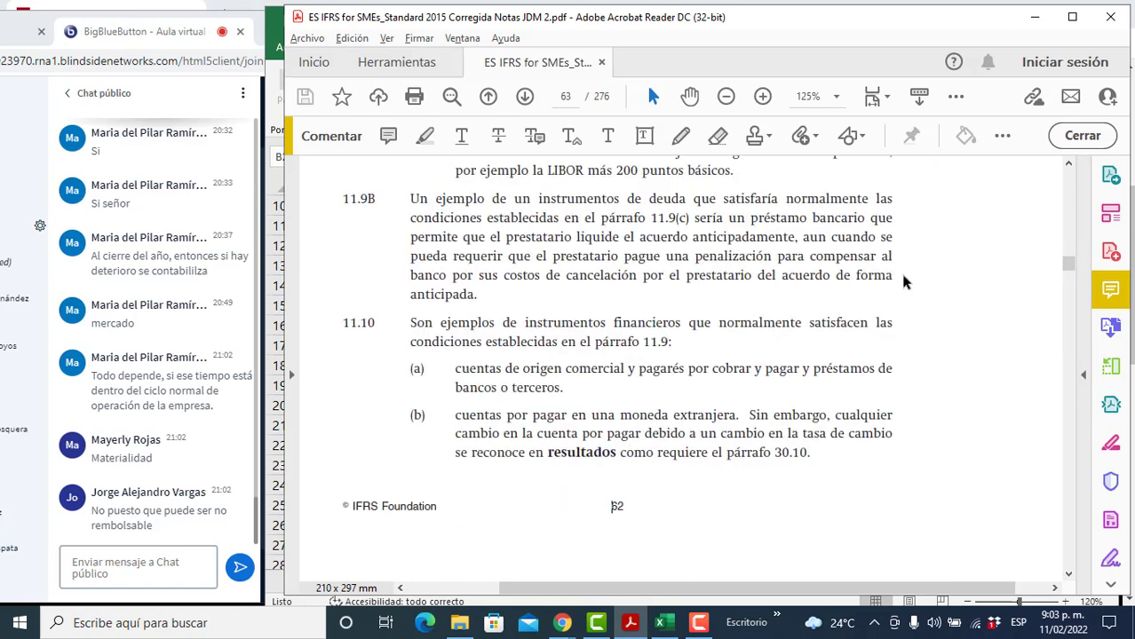
scroll(906, 280, up, 8)
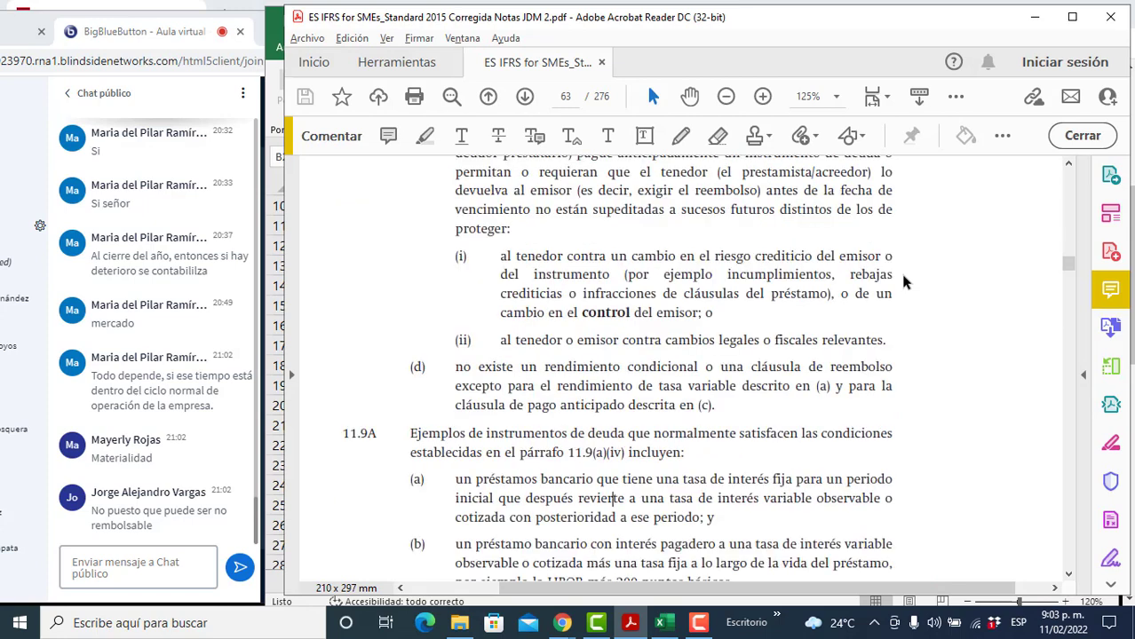
scroll(906, 281, up, 15)
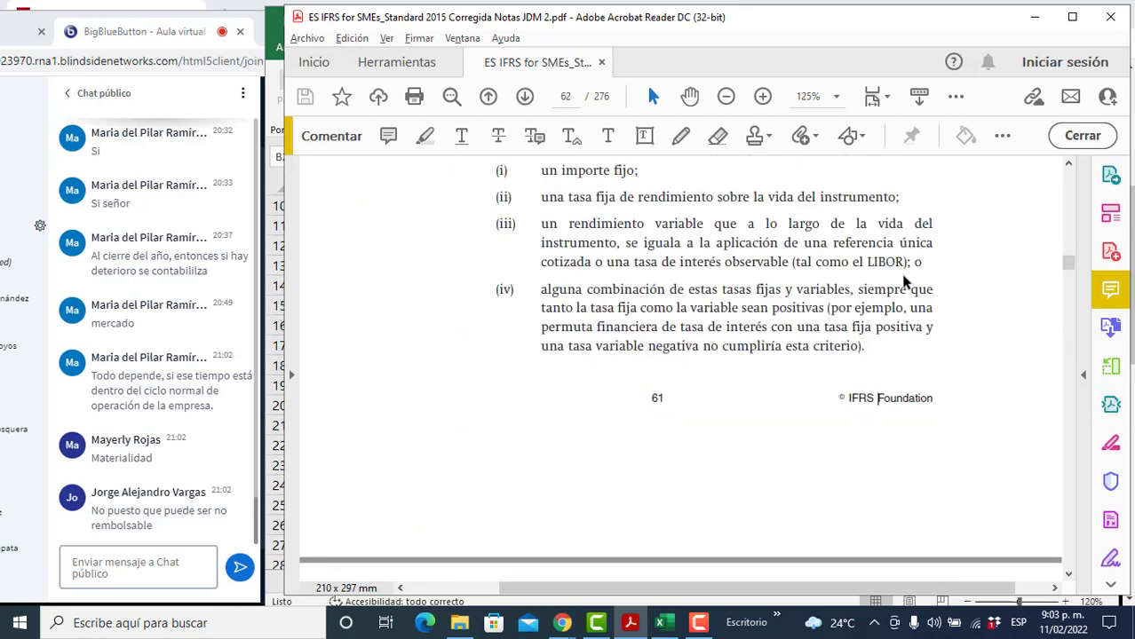
scroll(906, 280, up, 8)
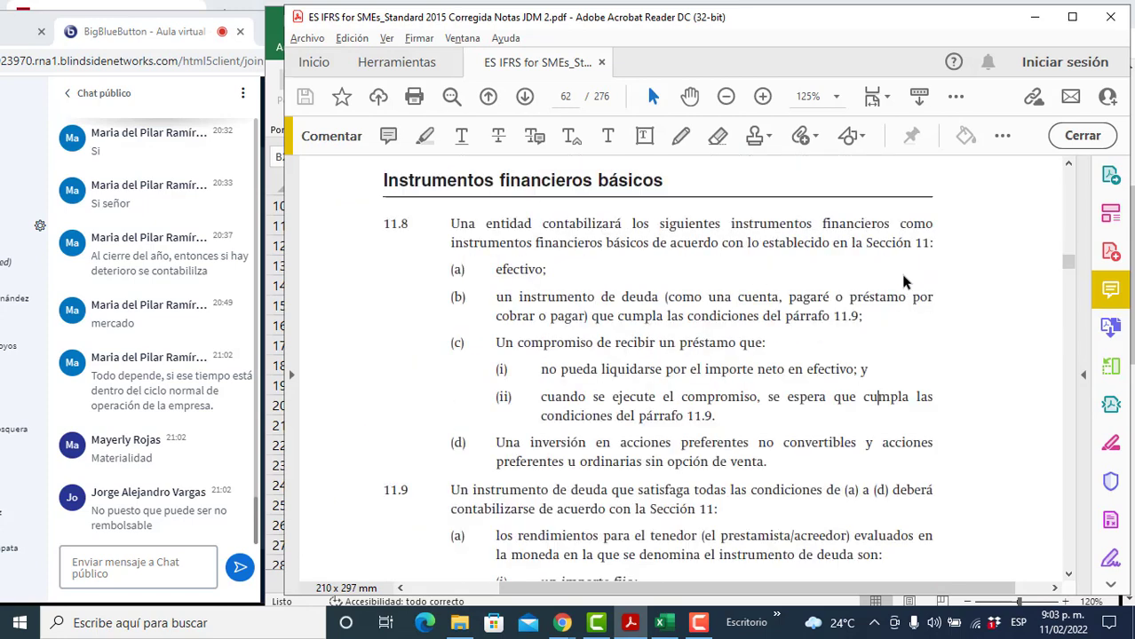
scroll(904, 282, up, 15)
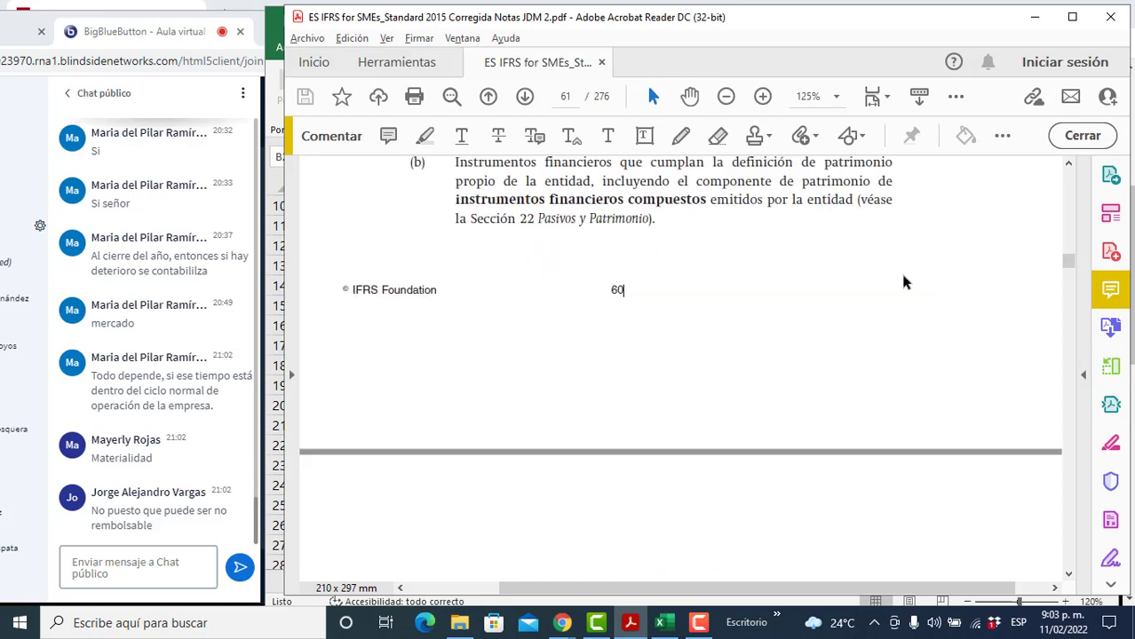
scroll(904, 281, up, 8)
scroll(904, 282, down, 15)
scroll(904, 281, down, 8)
scroll(904, 282, down, 15)
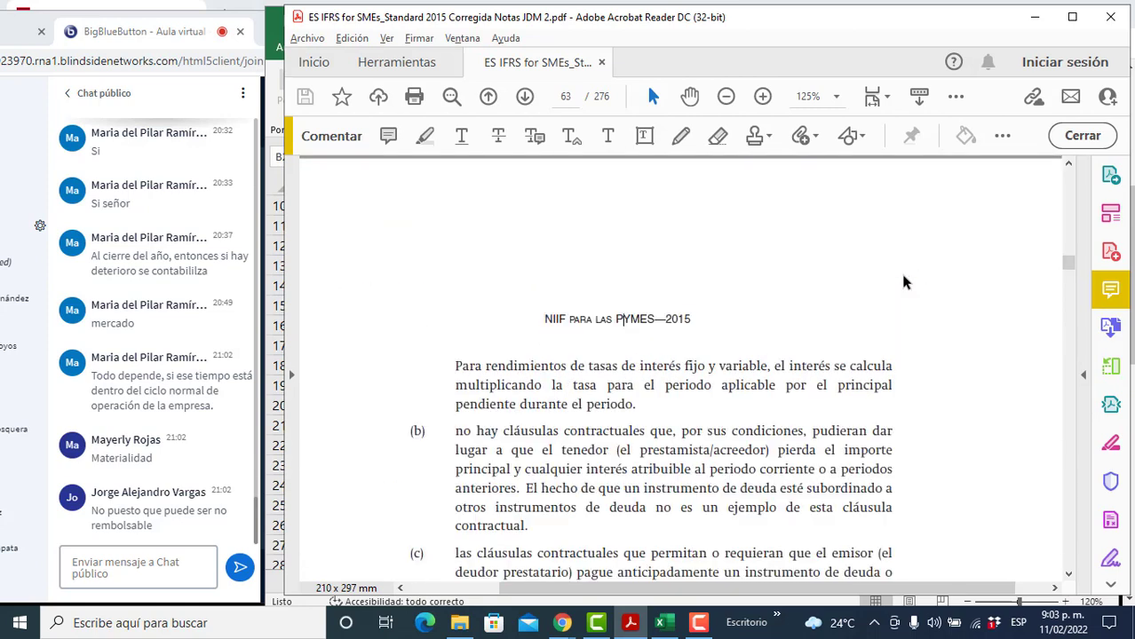
scroll(904, 281, down, 8)
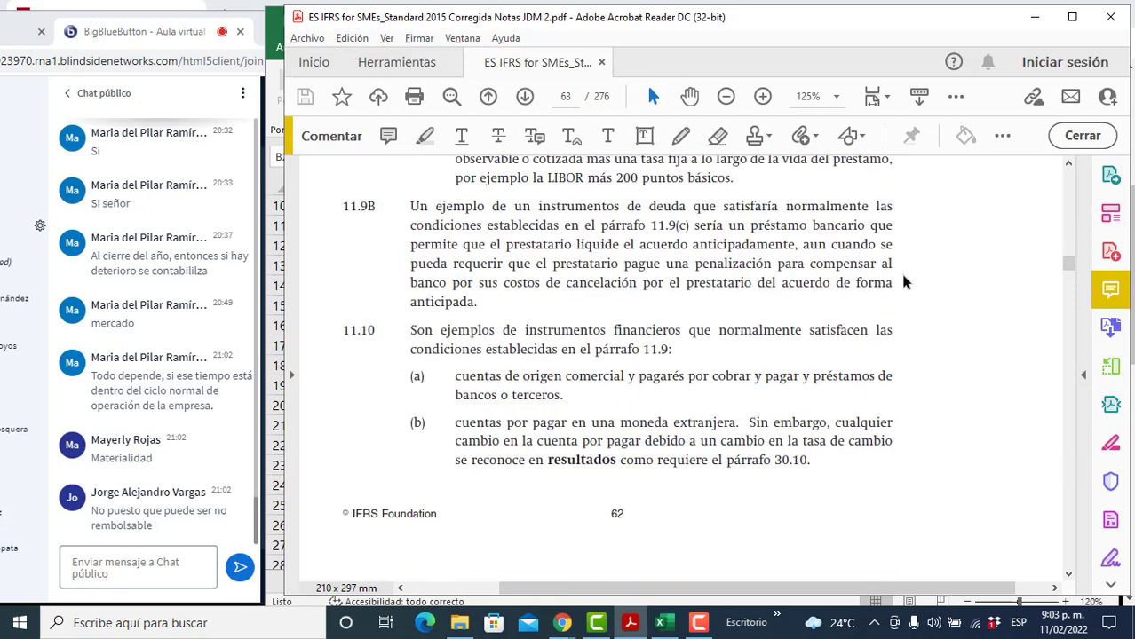
scroll(904, 281, down, 15)
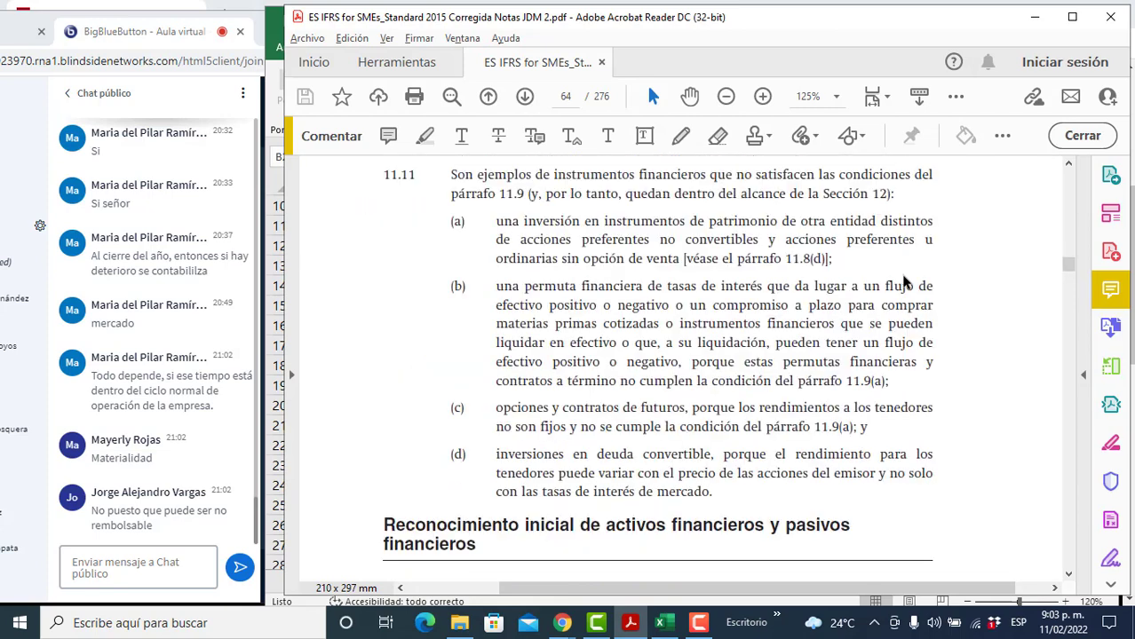
Step: Review paragraph 11.13 and, in 11.14(a), select the passage from "Los instrumentos de deuda que se clasifican" to "pagar o recibir"
scroll(904, 281, down, 10)
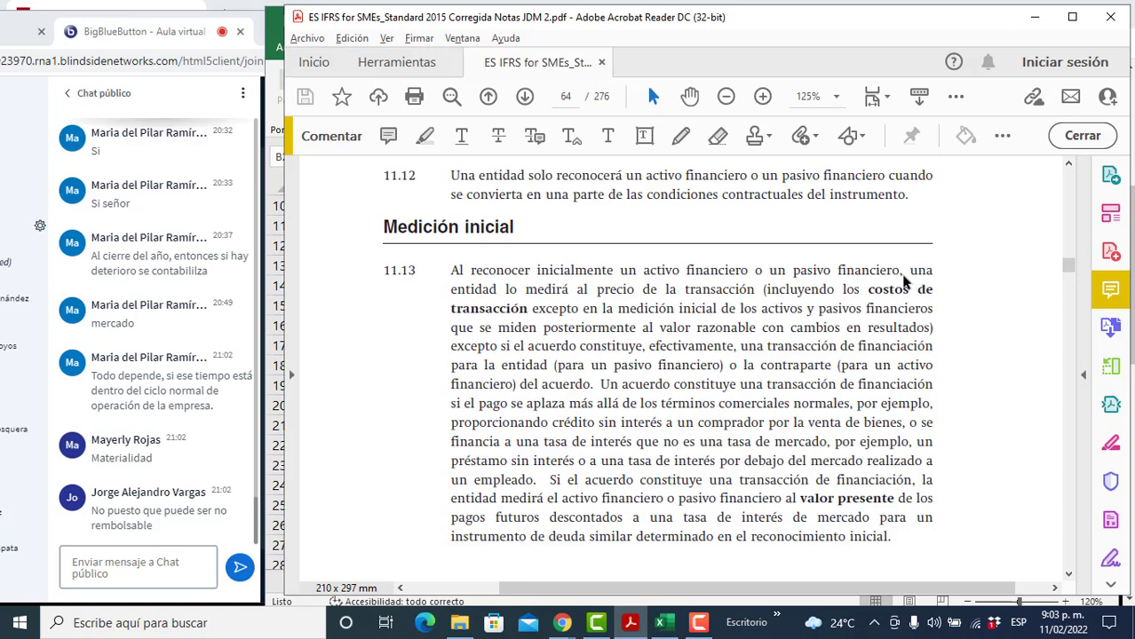
scroll(904, 282, down, 10)
scroll(904, 282, down, 10)
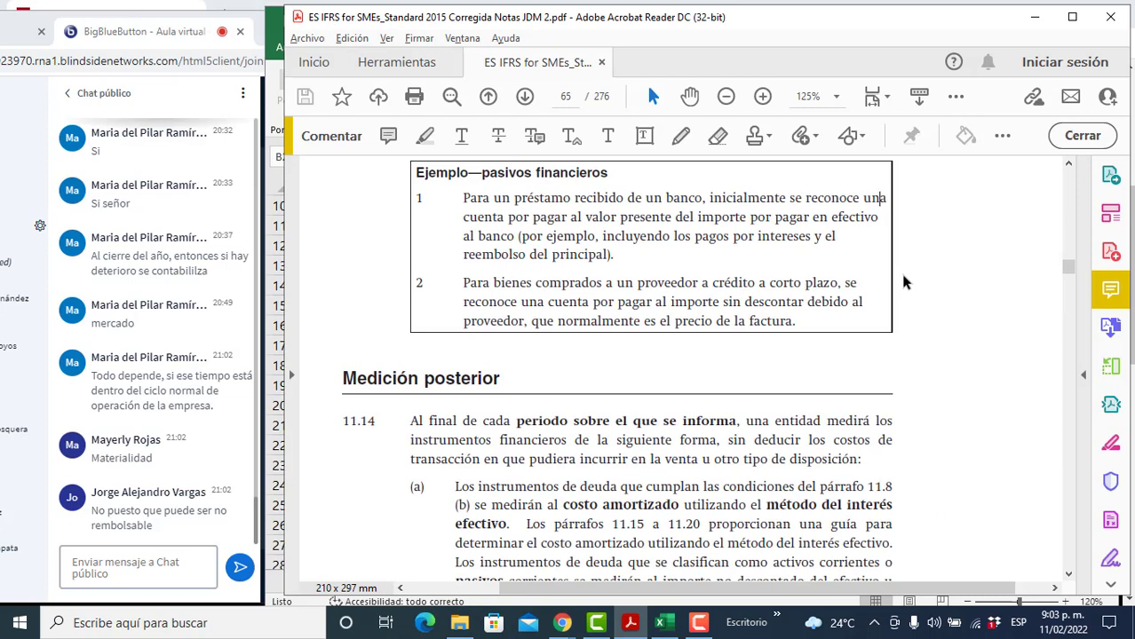
key(Down)
key(Down)
key(Down)
key(Down)
scroll(904, 282, down, 5)
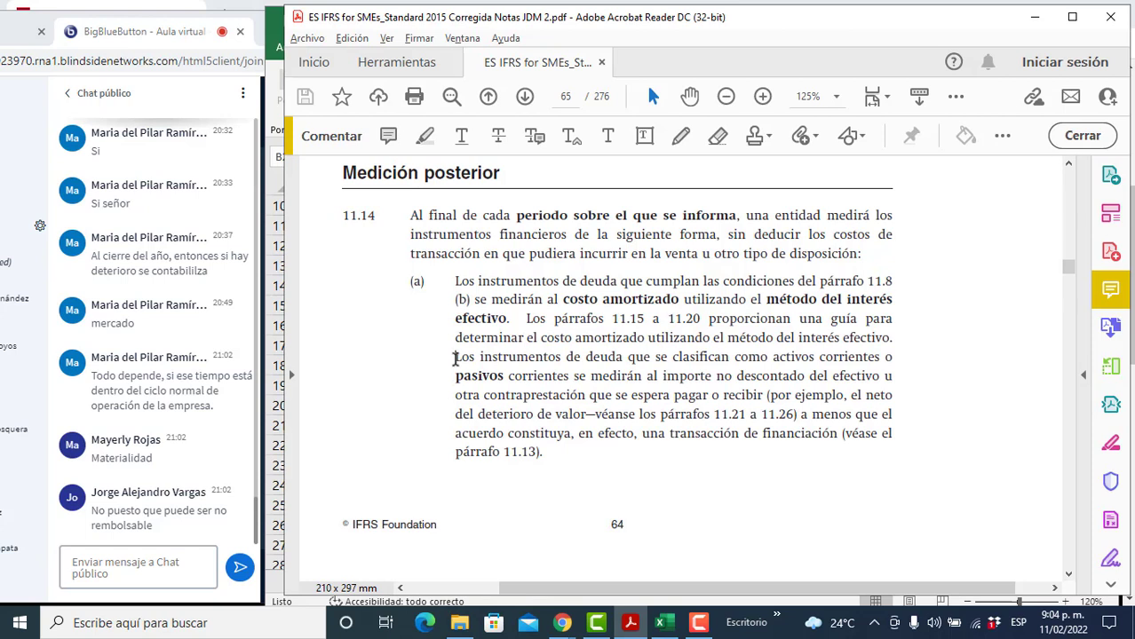
drag(455, 358, 762, 395)
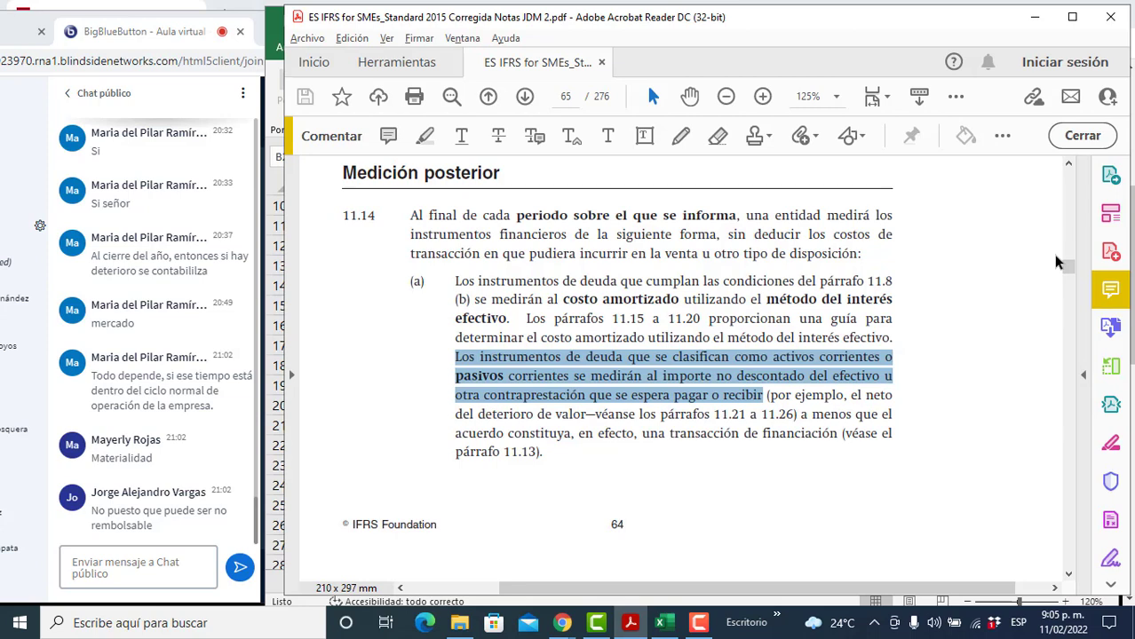
Step: Switch to the Excel workbook and enter in B33 "La Entidad tiene cuentas por cobrar a socios y accionistas por valor de $45 millones."
key(alt+Tab)
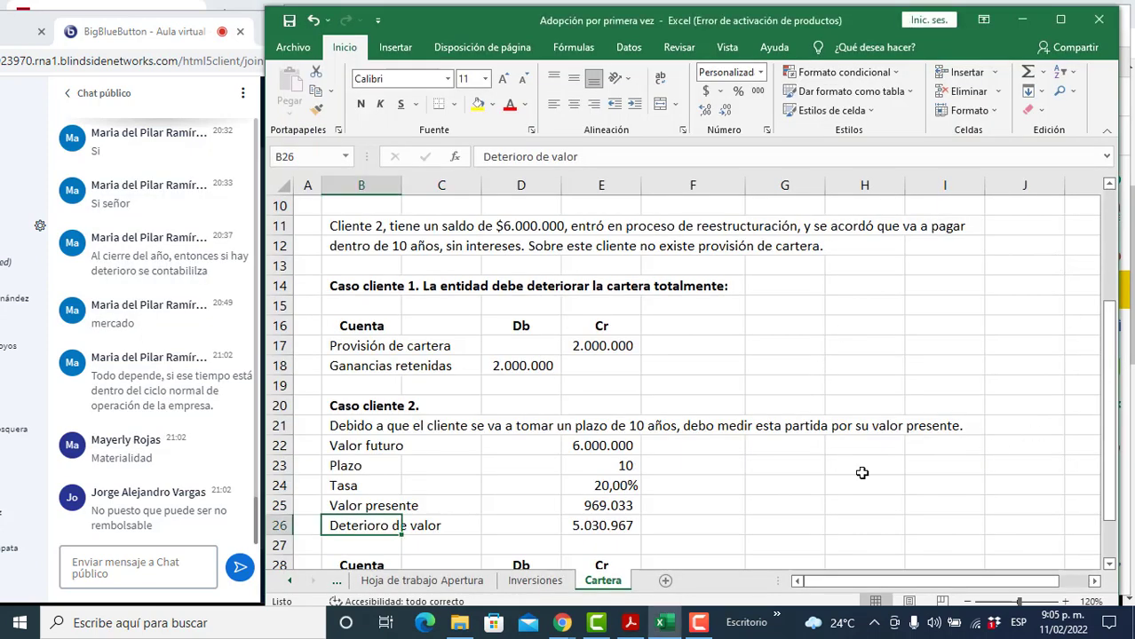
scroll(751, 492, down, 2)
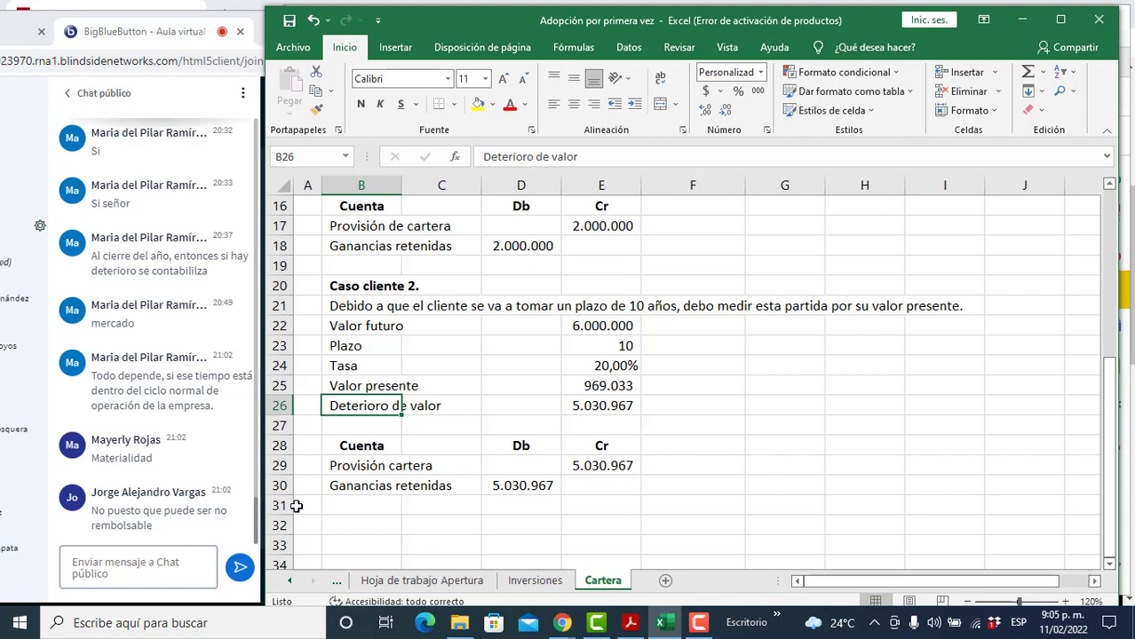
scroll(388, 533, down, 2)
scroll(388, 533, down, 1)
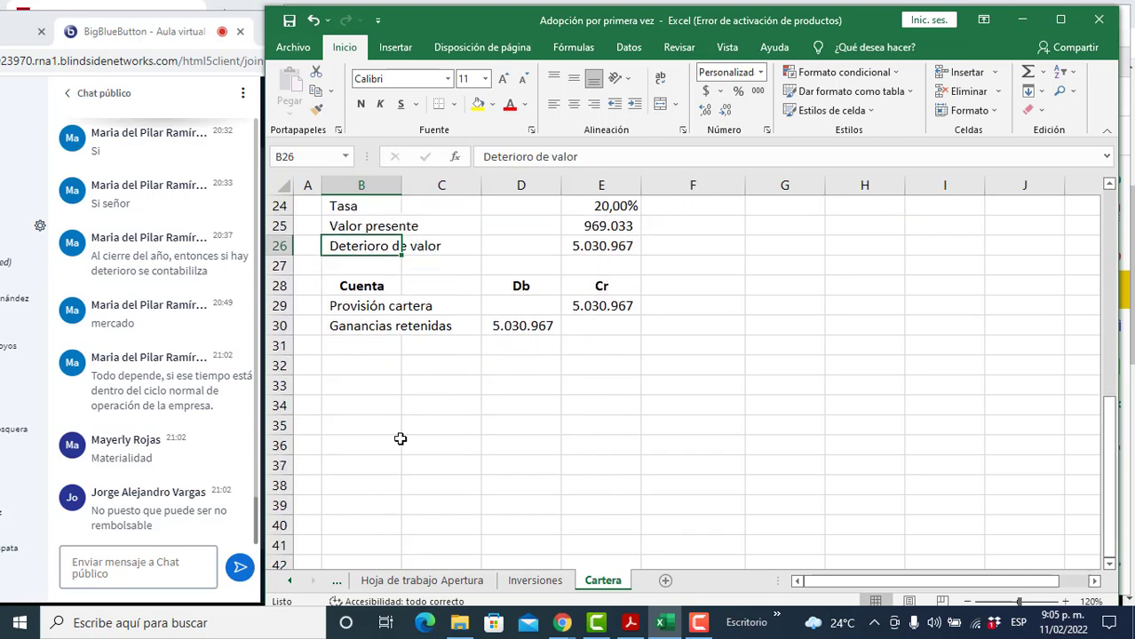
click(360, 367)
key(Return)
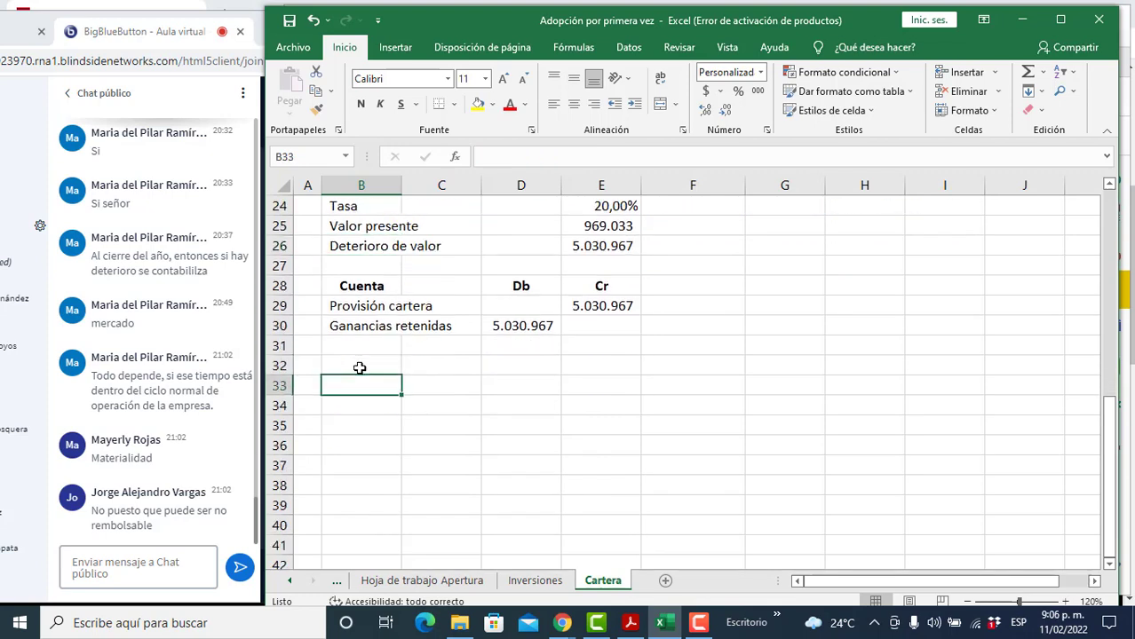
text(La entidad)
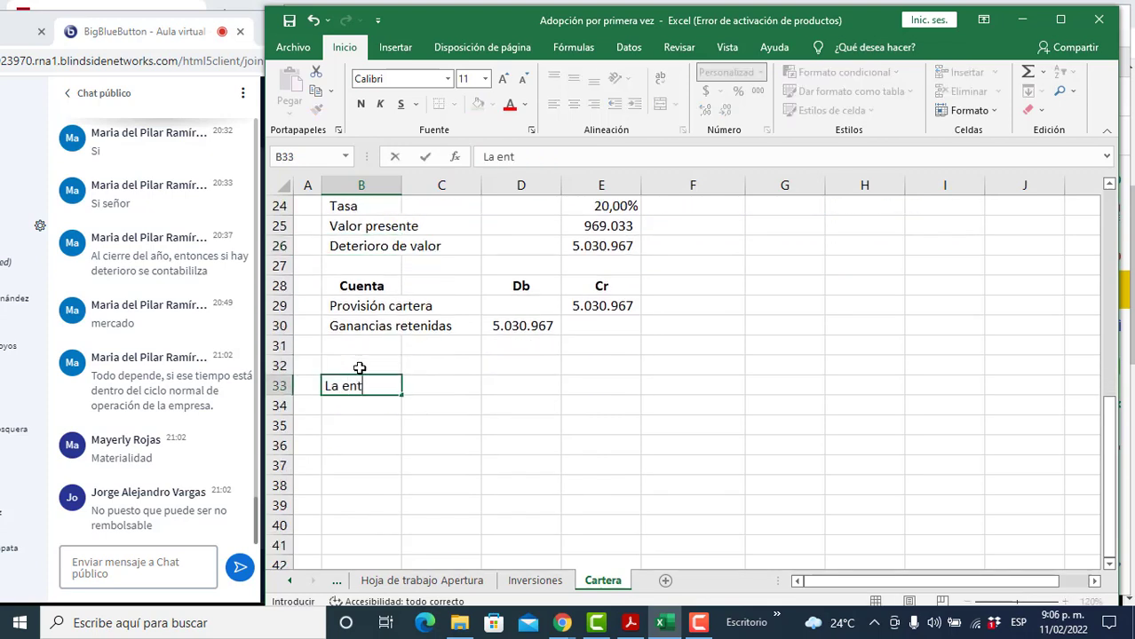
key(BackSpace)
key(BackSpace)
key(BackSpace)
key(BackSpace)
key(BackSpace)
key(BackSpace)
key(BackSpace)
text(Entidad tiene cuentas por p)
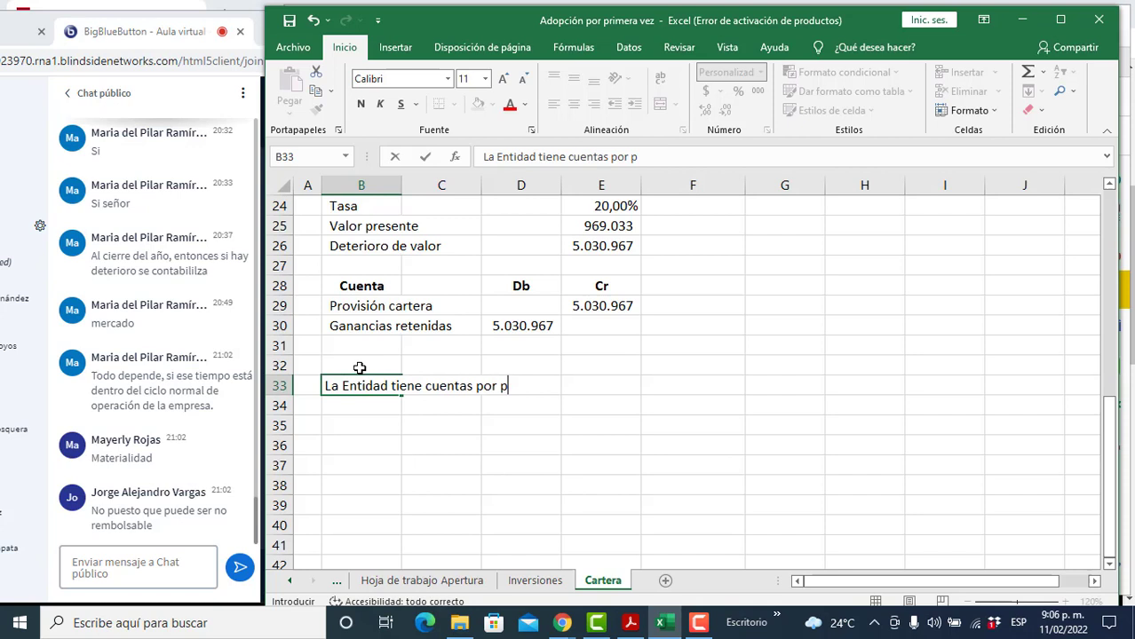
key(BackSpace)
text(cobrar a socios y accione)
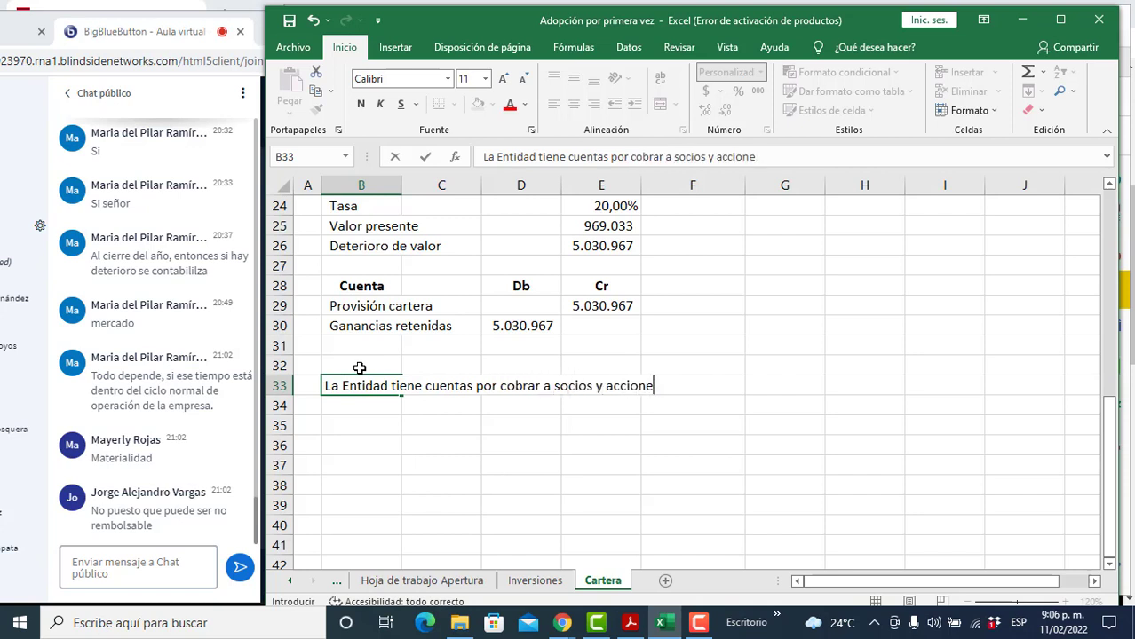
key(BackSpace)
text(istas por valor d)
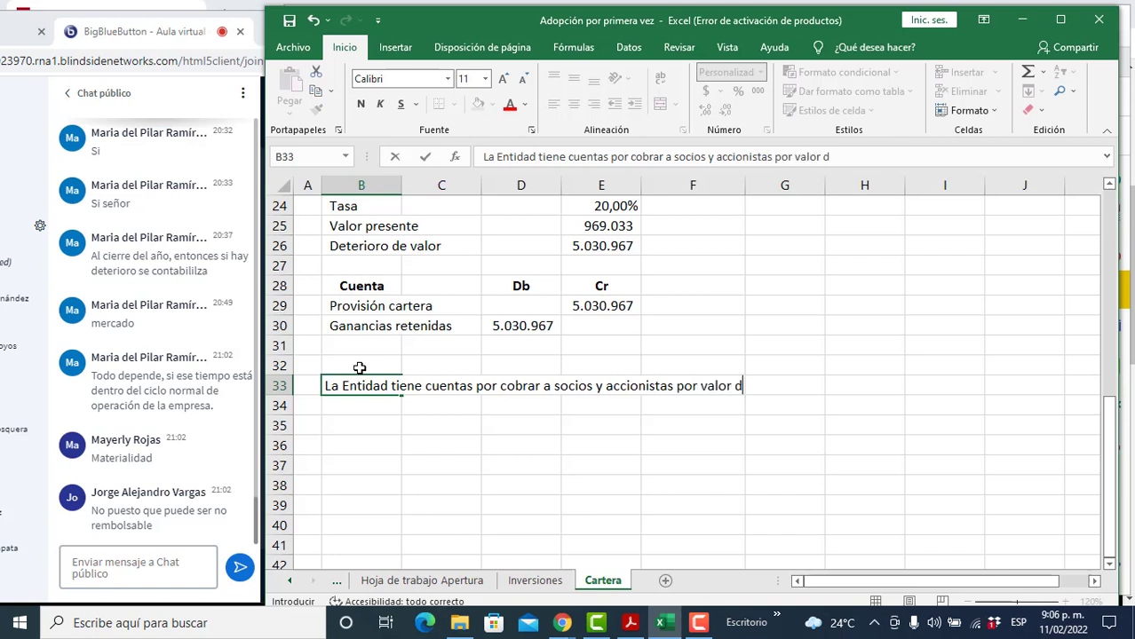
text(e $45 millones.)
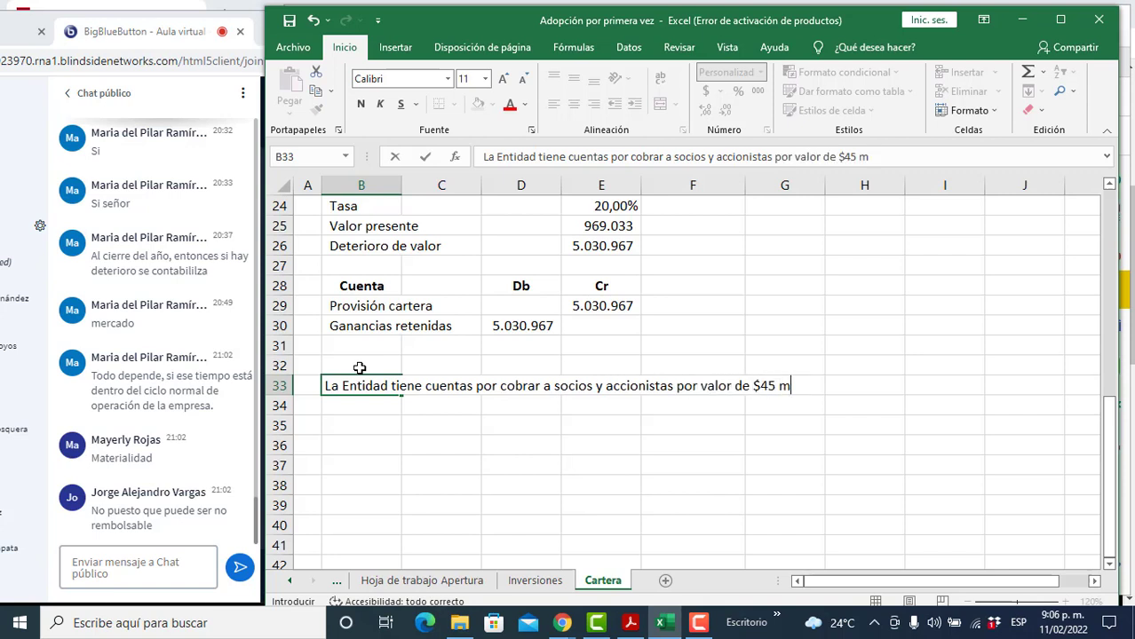
key(Return)
Step: Enter in B35 "Estas partidas corresponden a pagos de gastos personales de los socios, que son realizados con dinero de la Compañía."
key(Return)
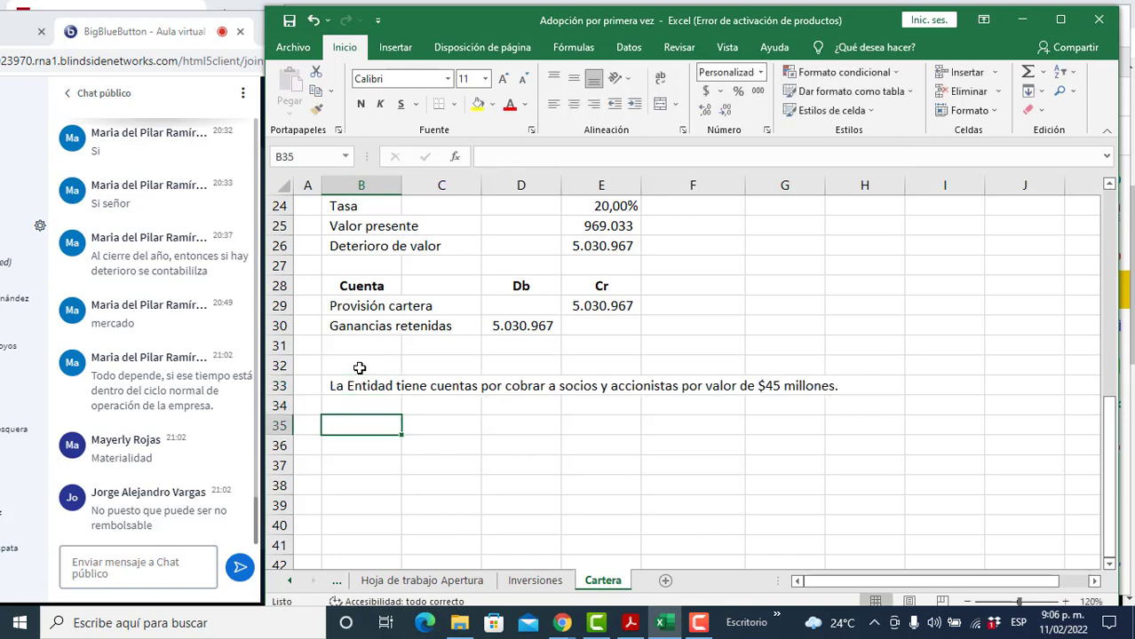
text(Estas partidas cor)
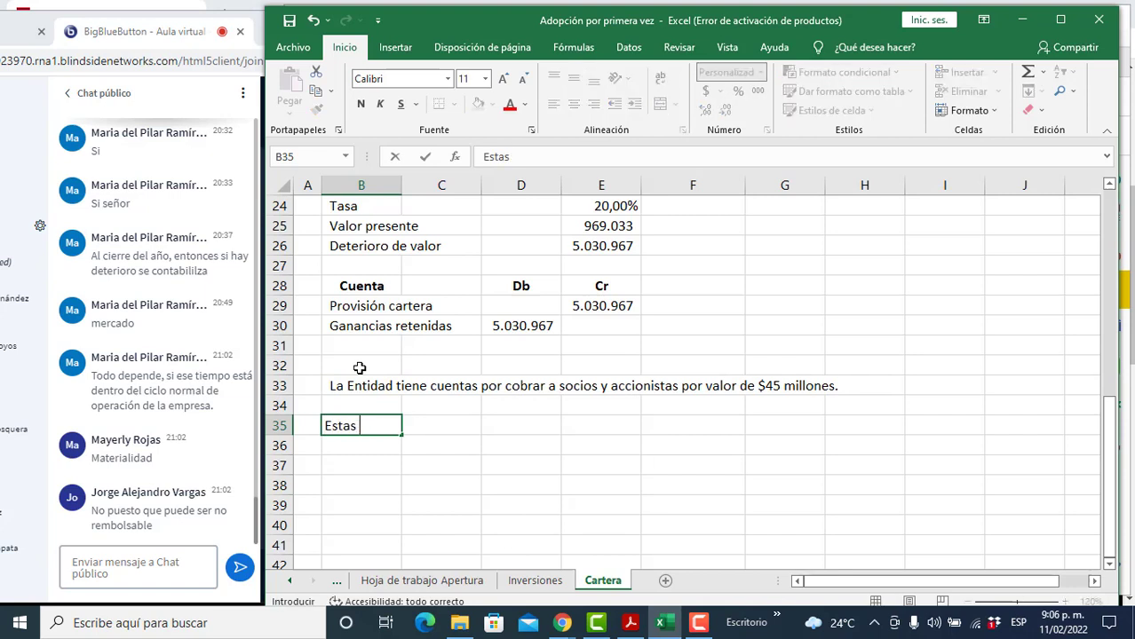
text(respo)
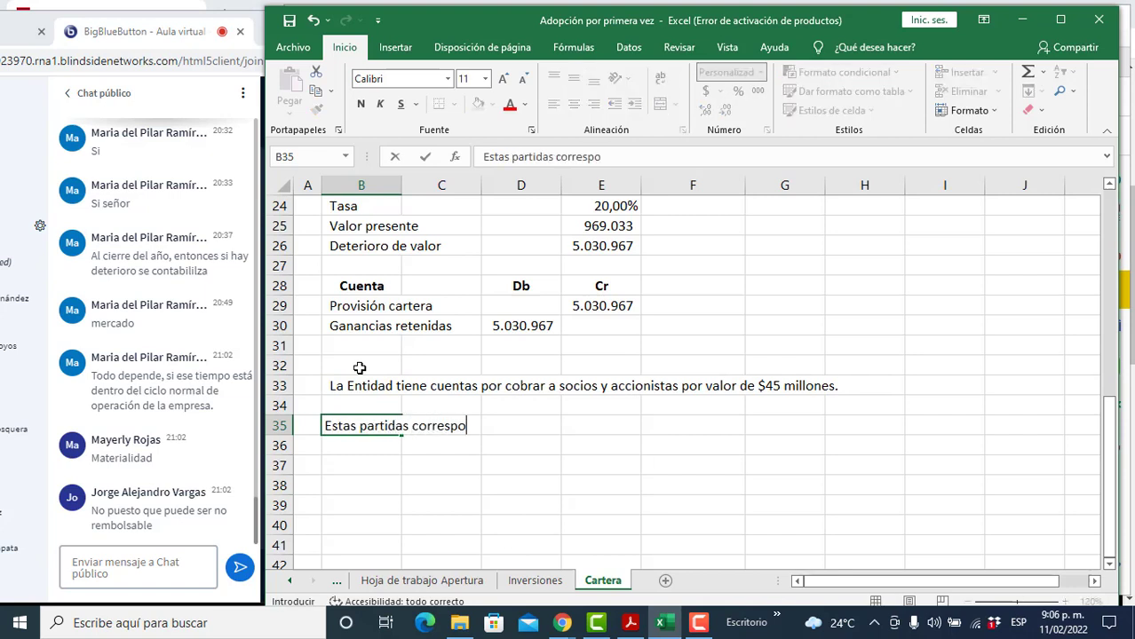
text(nden a pagos de )
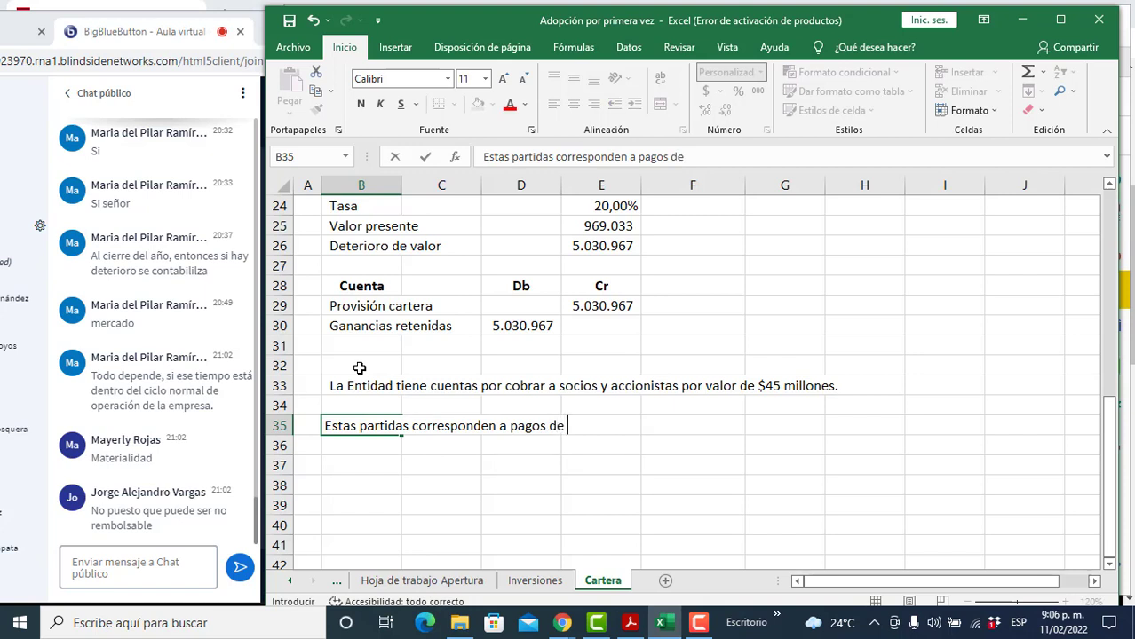
text(gastos personales de l)
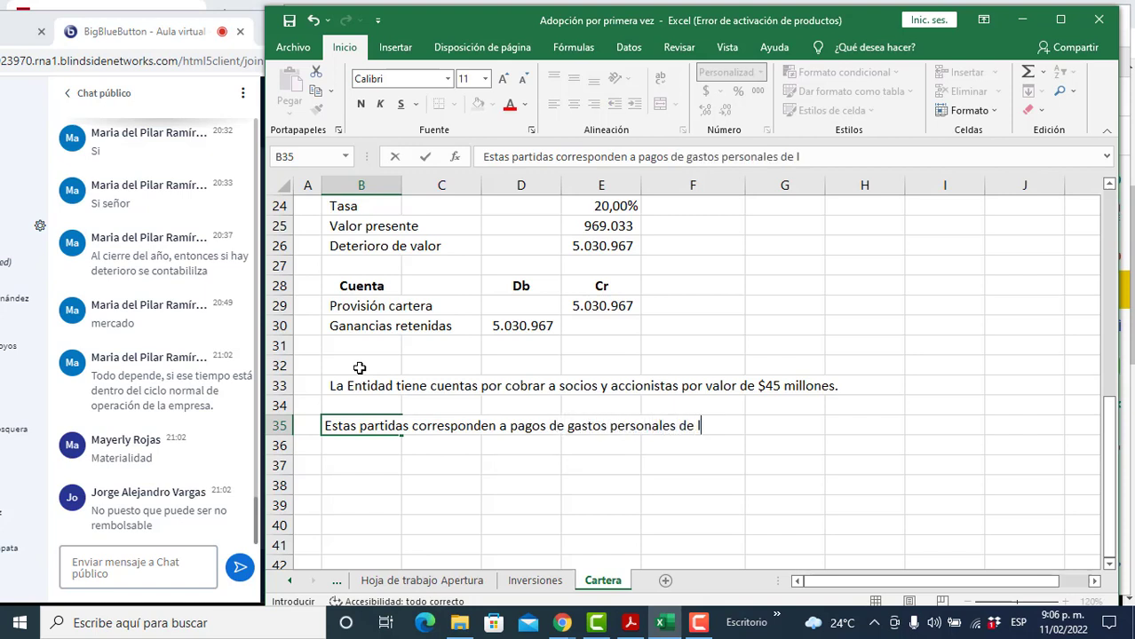
text(os socios, que son )
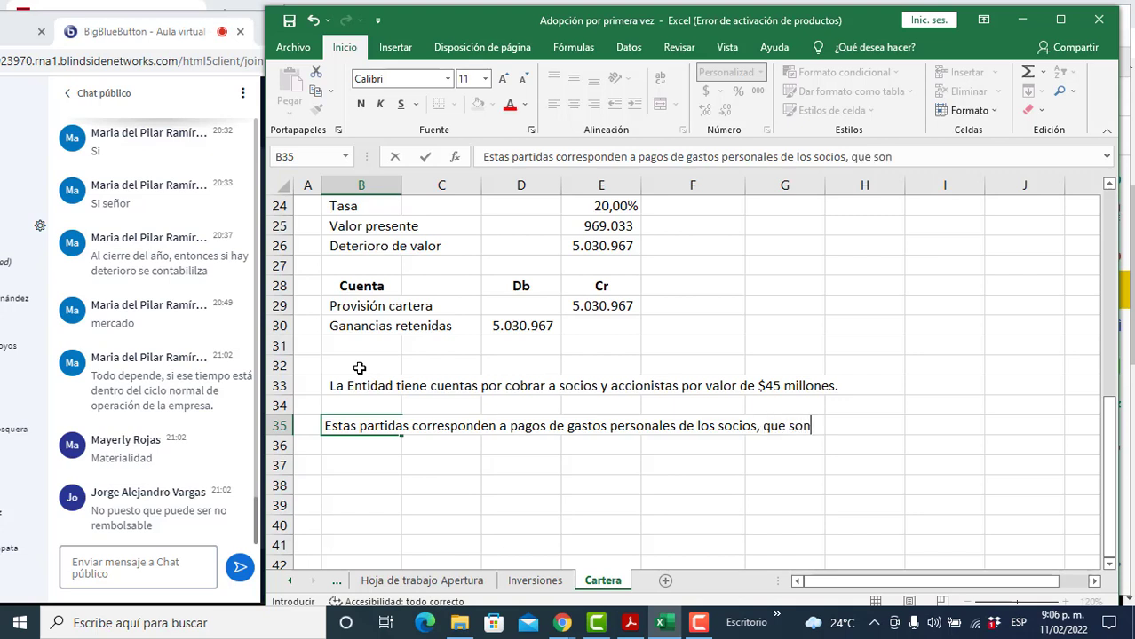
text(realizados )
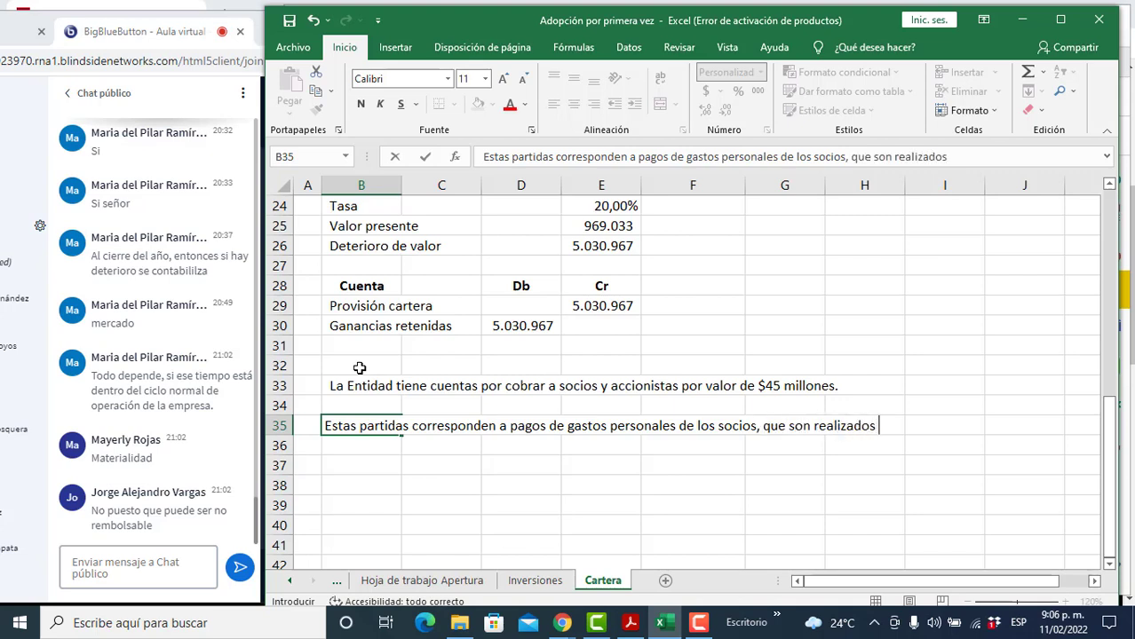
text(con dinero )
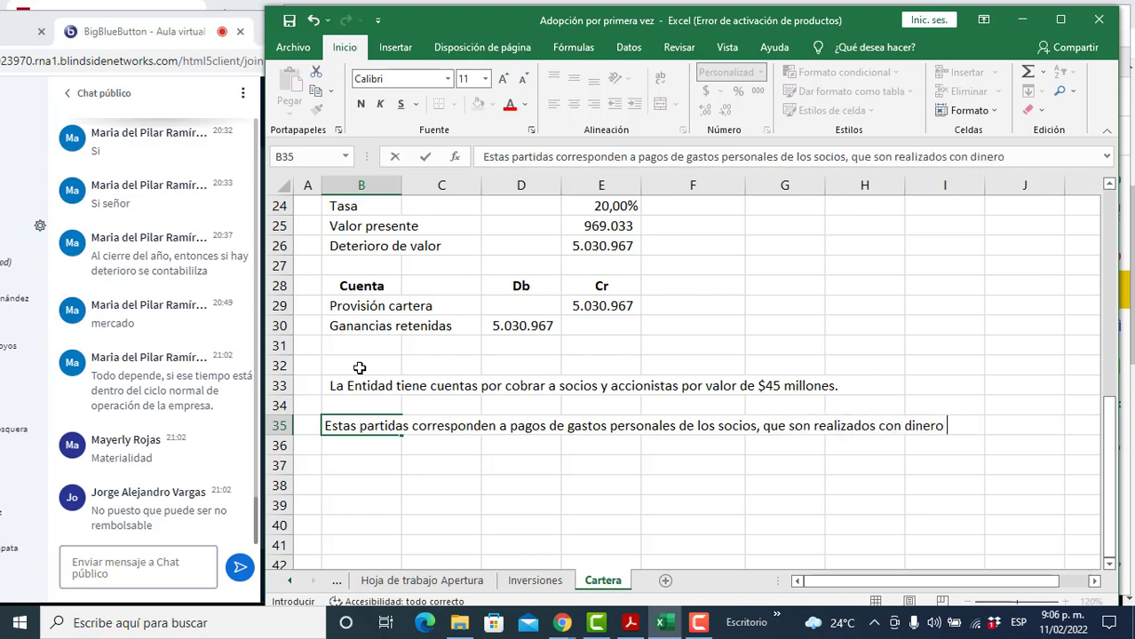
text(de la comp)
key(BackSpace)
key(BackSpace)
key(BackSpace)
key(BackSpace)
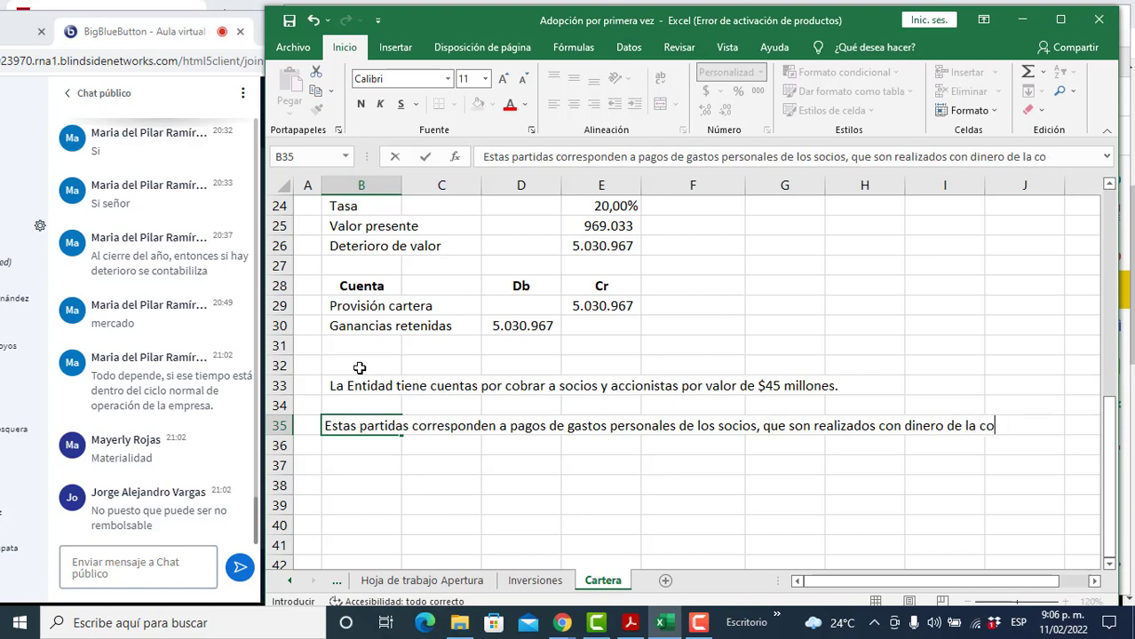
text(Compañía)
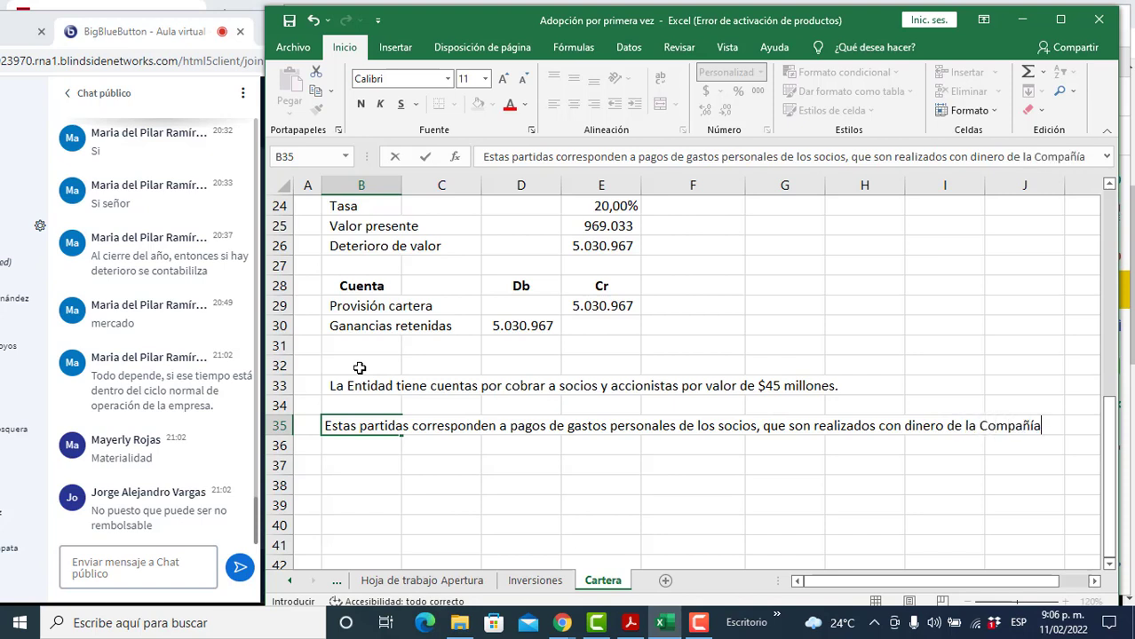
text(.)
key(Return)
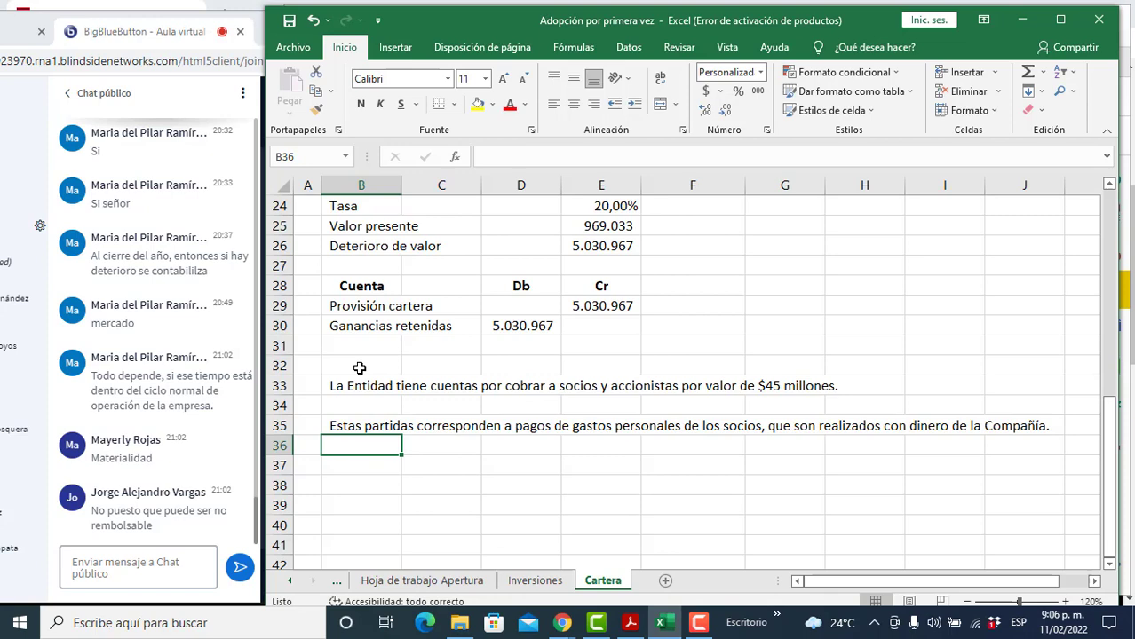
Step: Delete the empty row 34 between the two sentences of the new partner receivables case
key(Up)
key(Up)
key(shift+space)
key(ctrl+minus)
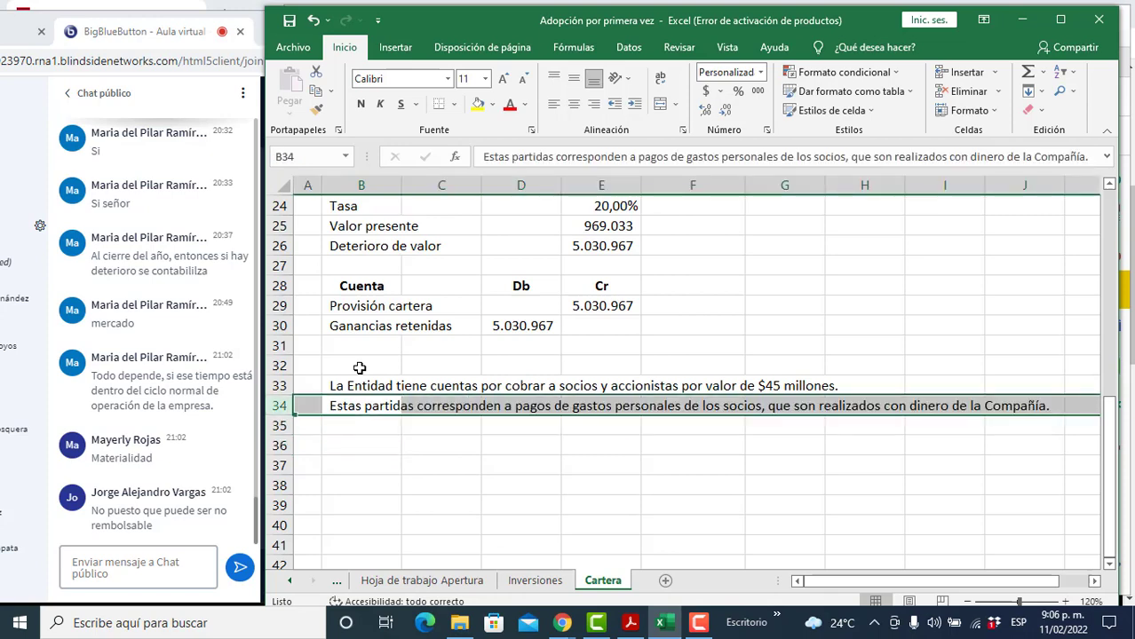
Step: Leave row 35 blank and enter in B36 "Debe existir un documento que le de vida a la cuenta por cobrar"
key(Down)
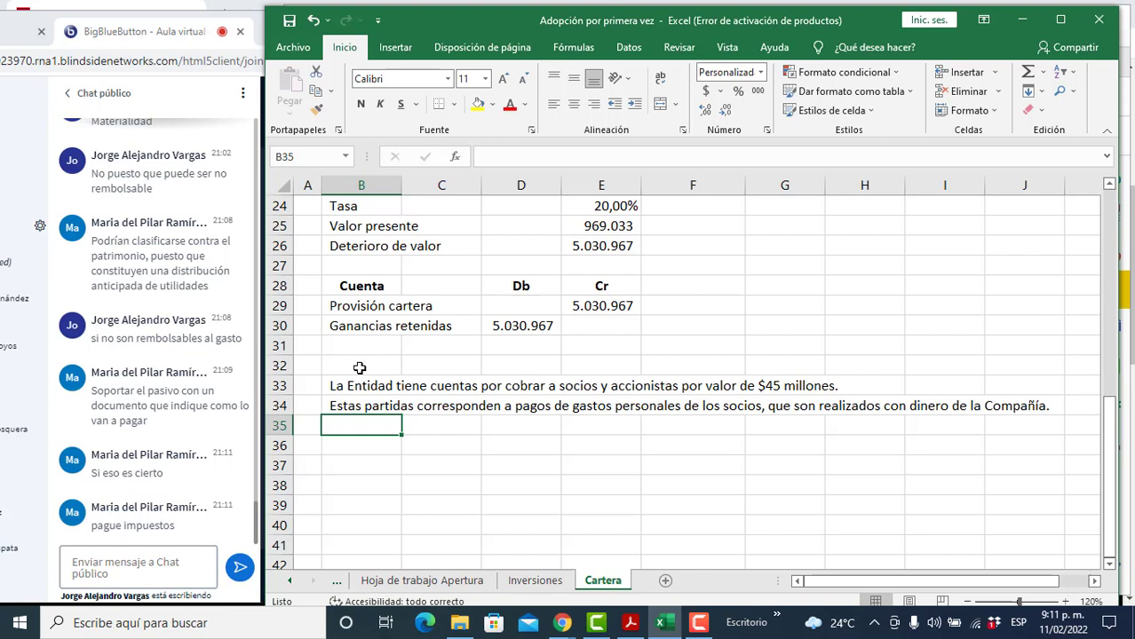
key(Return)
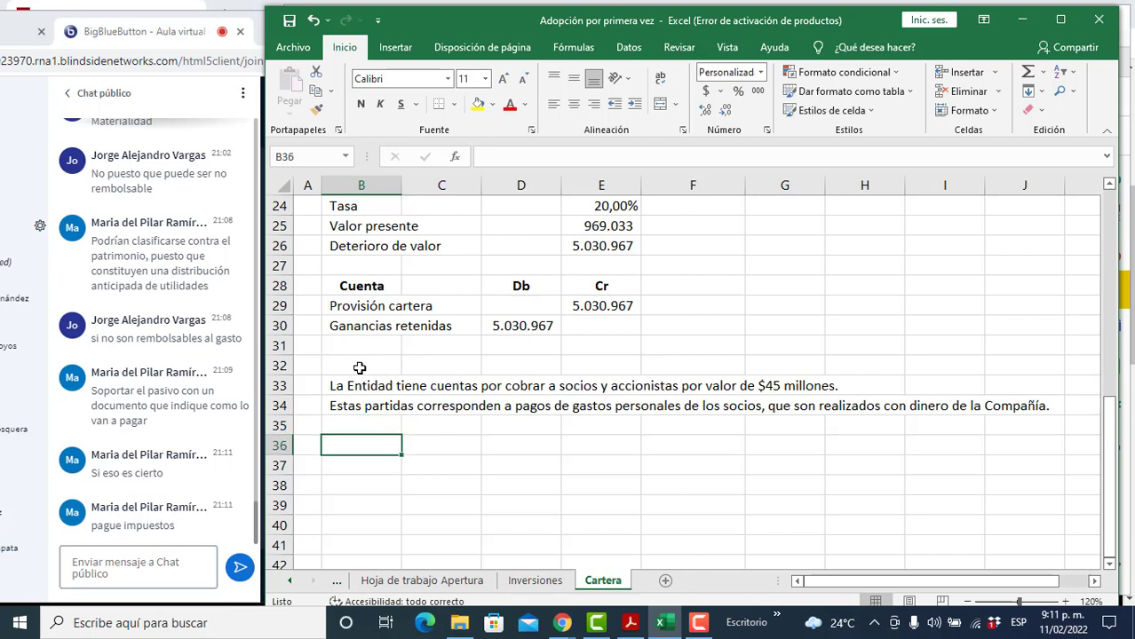
text(De)
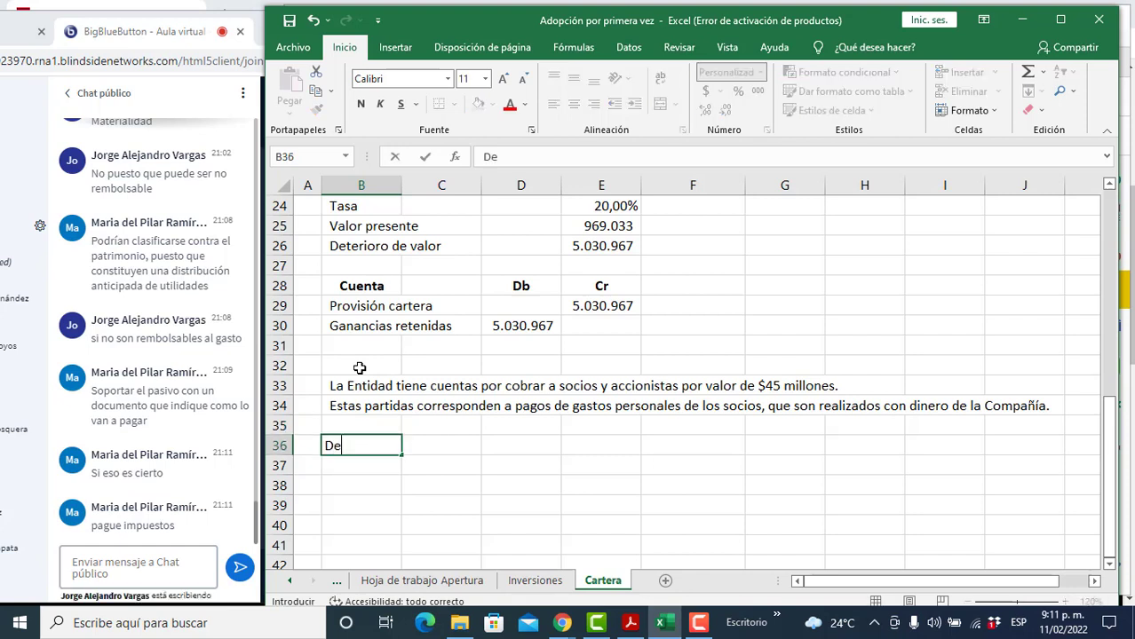
text(be existir un do)
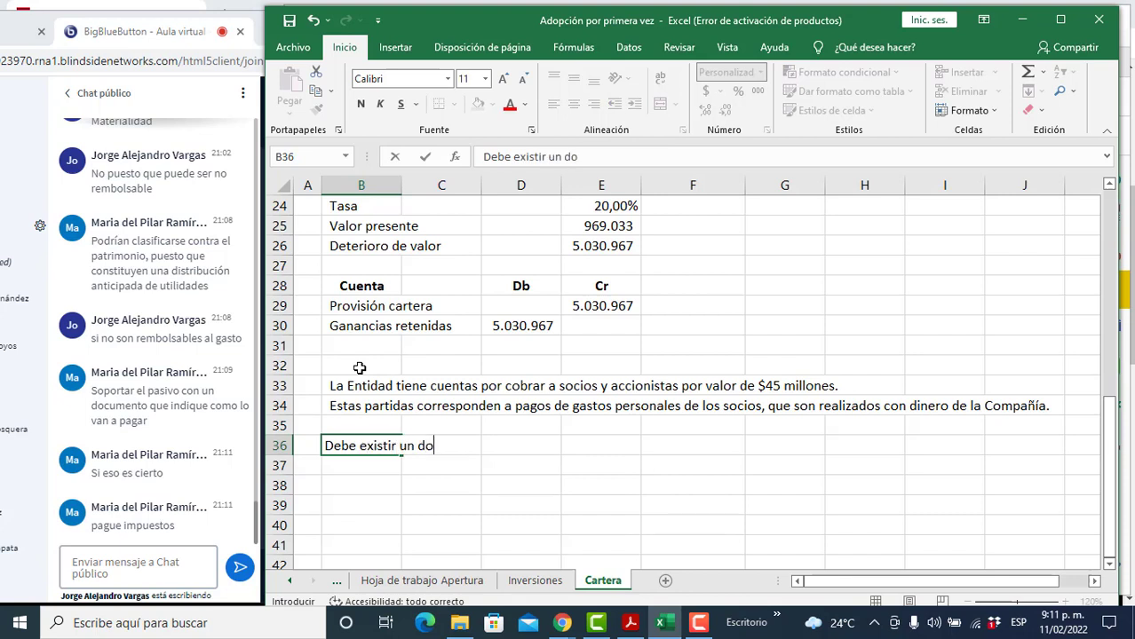
text(cumento que le de )
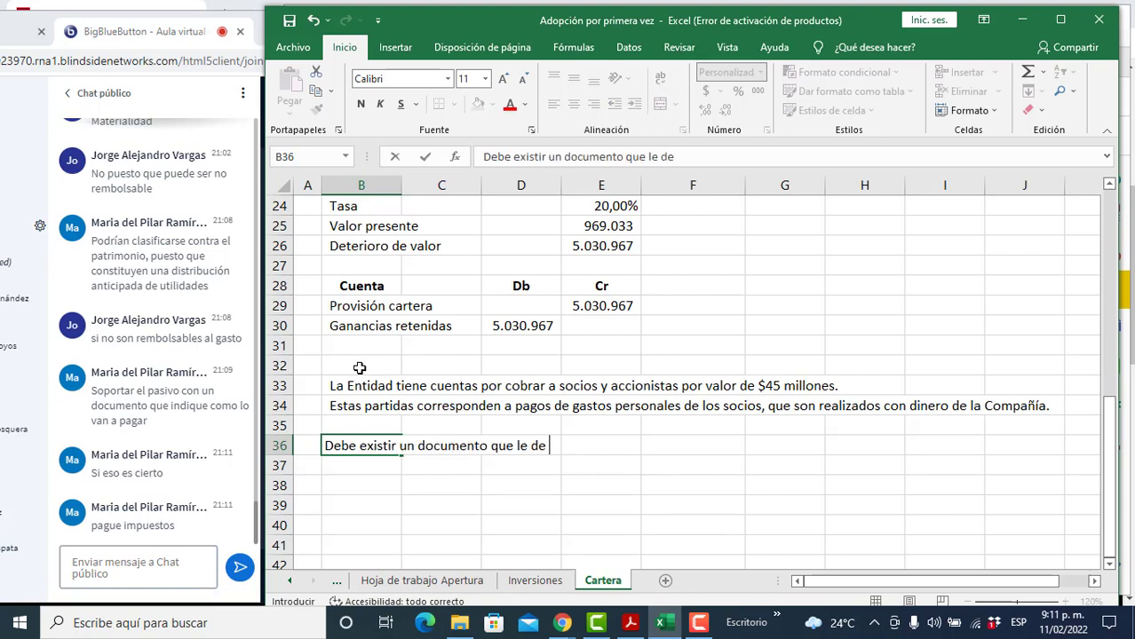
text(vida a la cuenta por c)
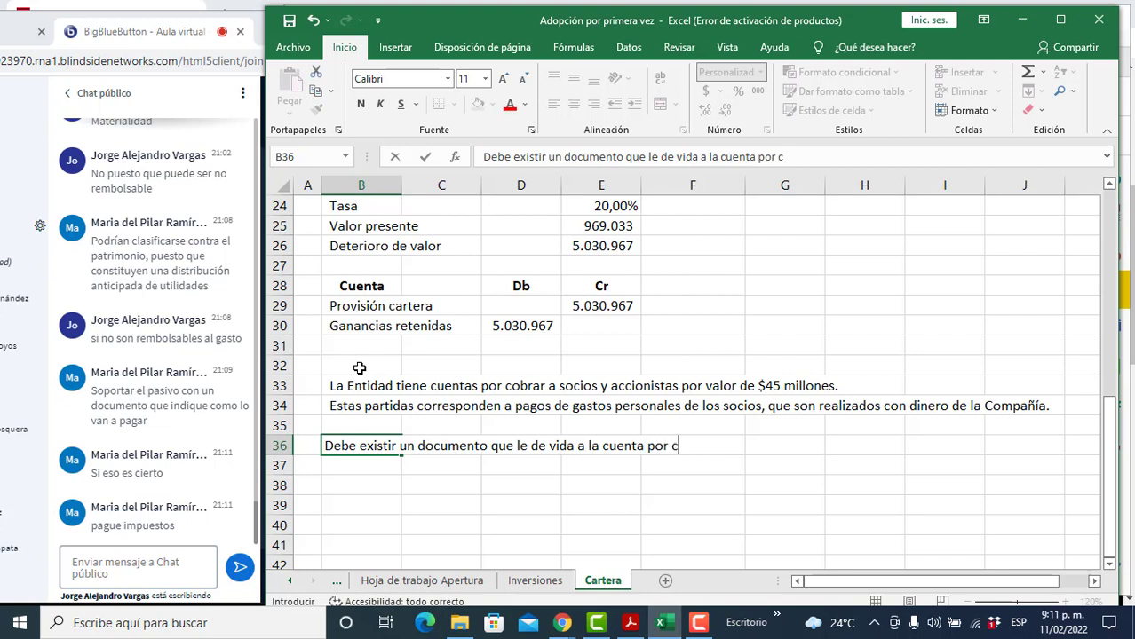
text(bo)
key(BackSpace)
key(BackSpace)
text(obrar)
key(Return)
Step: Continue the sentence in B37 with "tal como un pagaré, letra de cambio, contrato de mutuo, ETC."
text(tal como un pagaré)
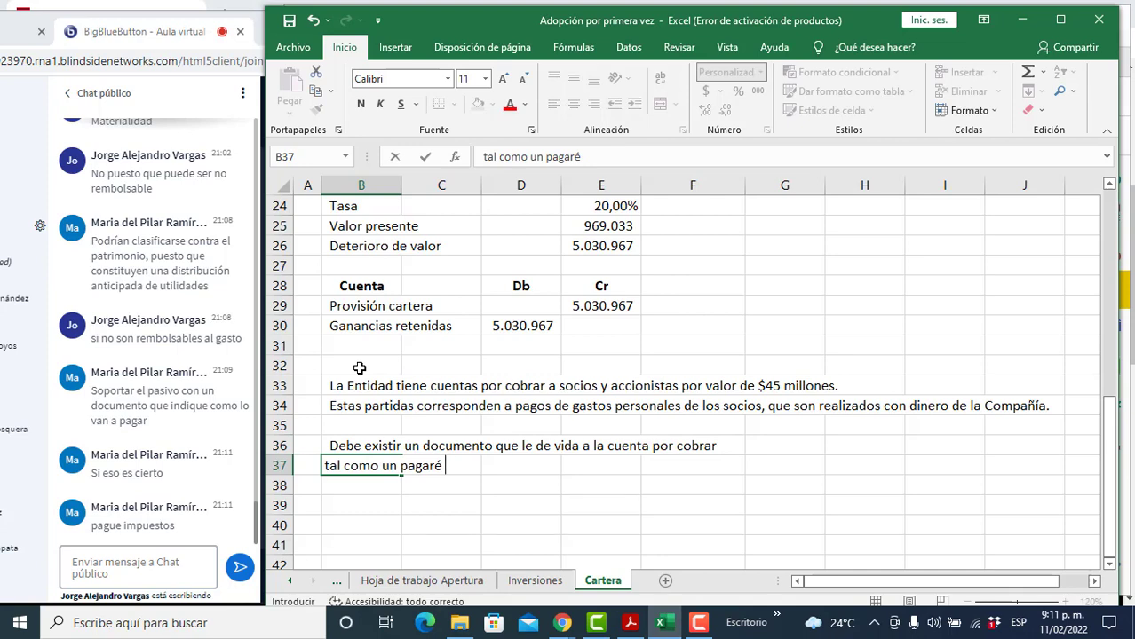
text(, letra de cambio, co)
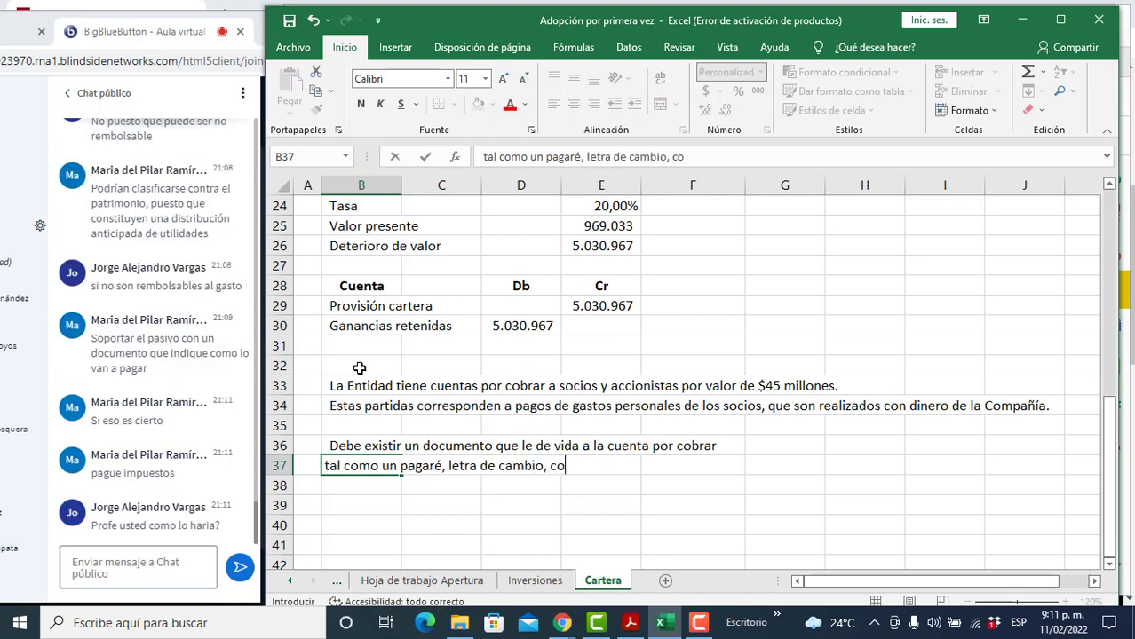
text(ntrato de mutuo)
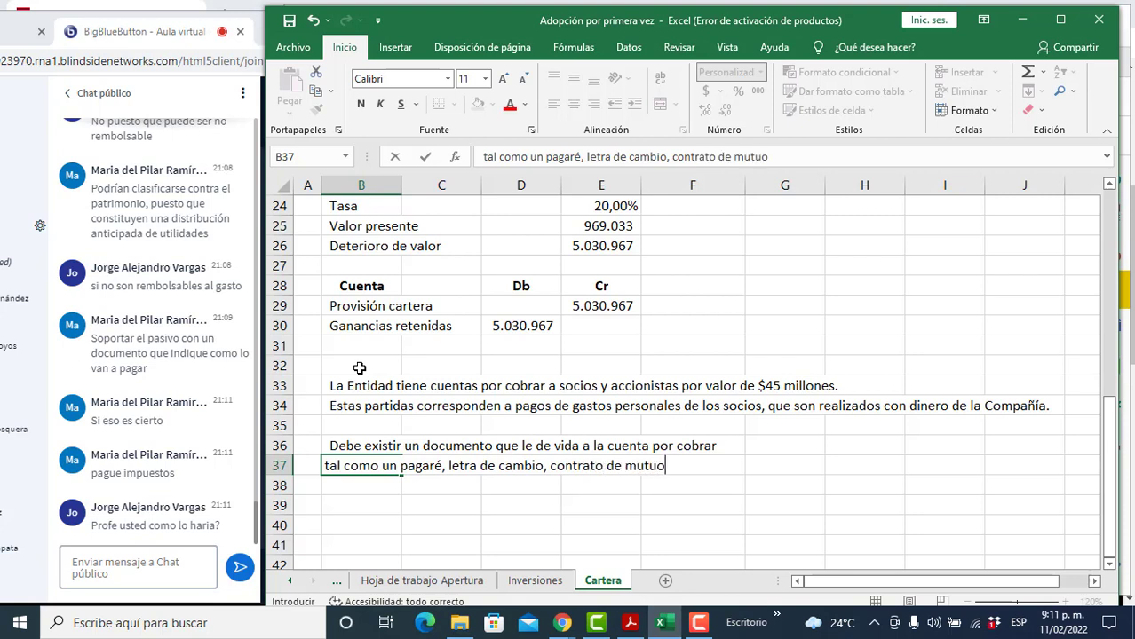
text(, ETC.)
key(Return)
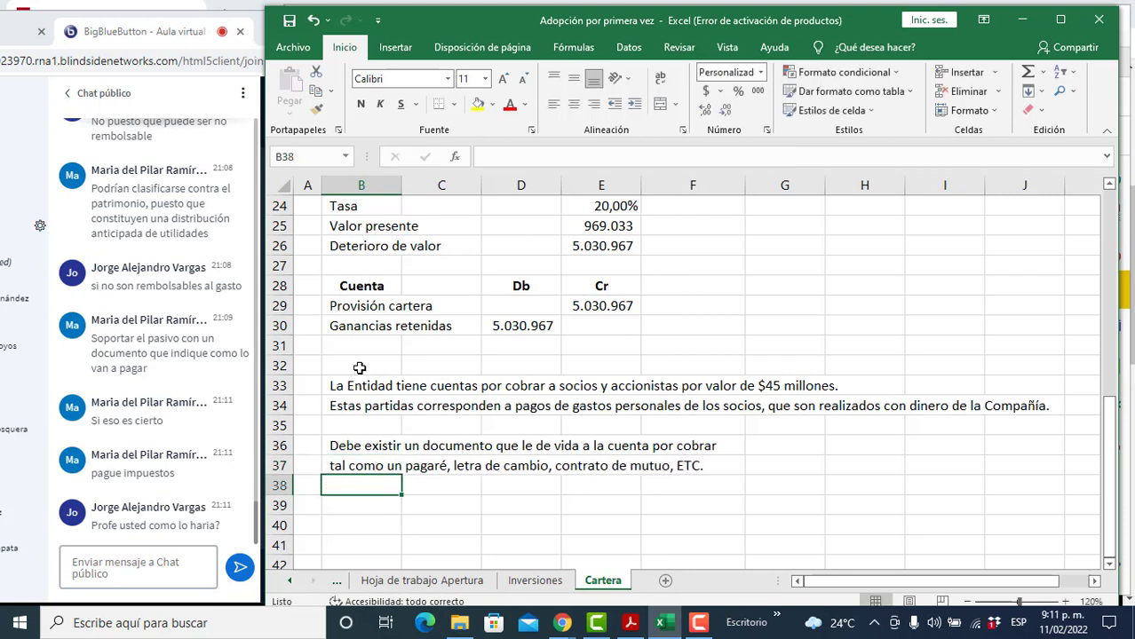
Step: Leave row 38 blank and enter in B39 "Si no exite esta documentación, la partida debe ser dada de baja contra ganancias retenidas."
key(Return)
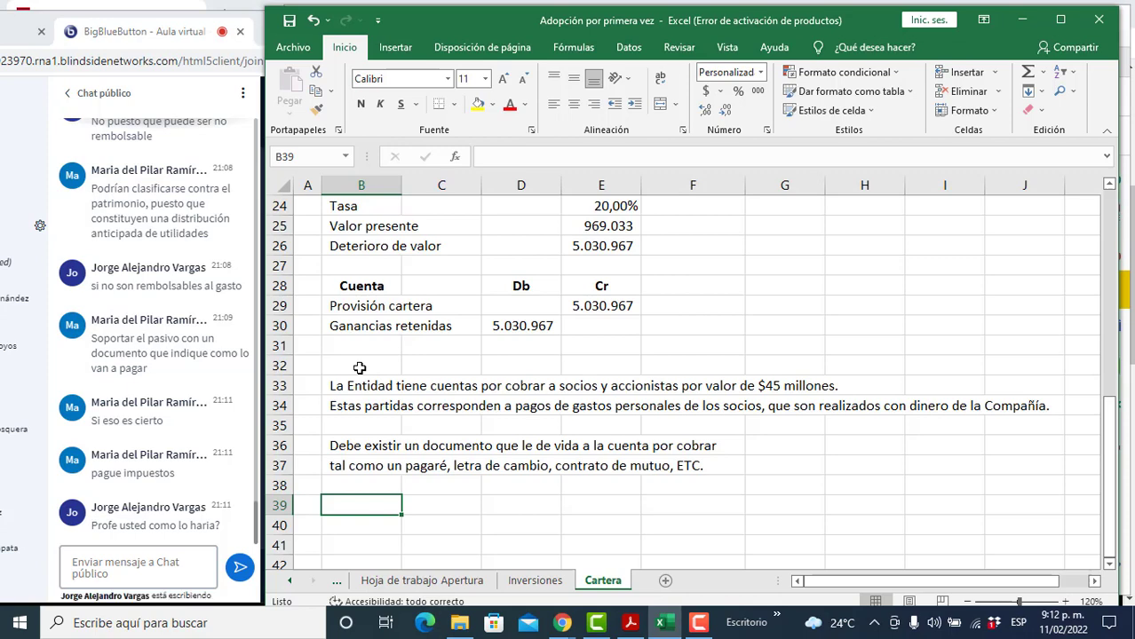
text(Si no ex)
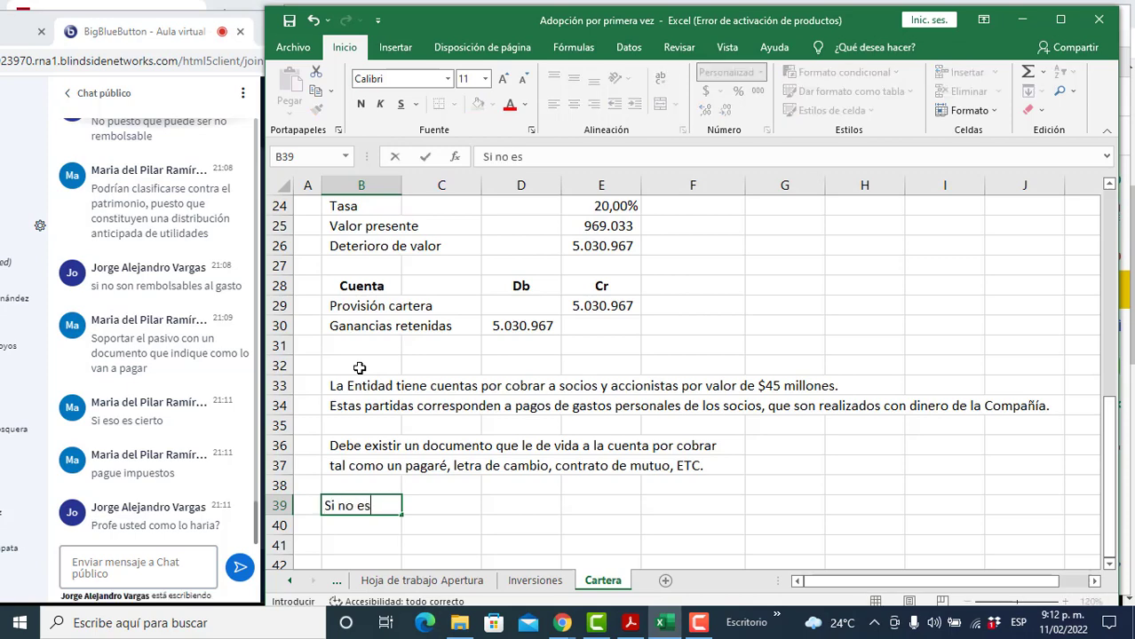
text(ite esta d)
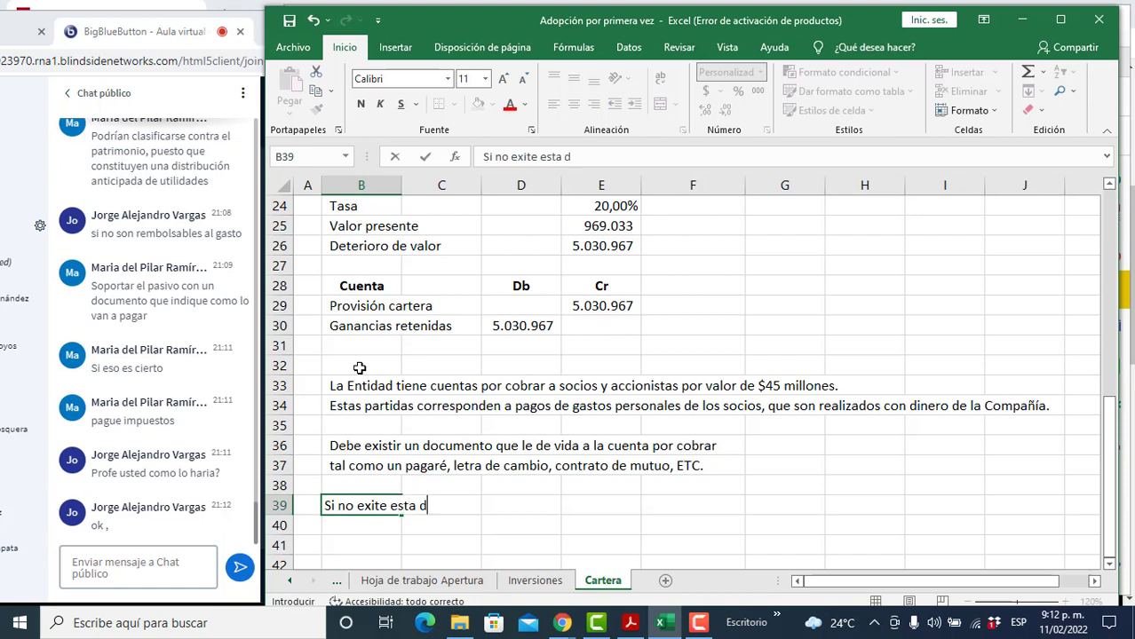
text(ocumentación, )
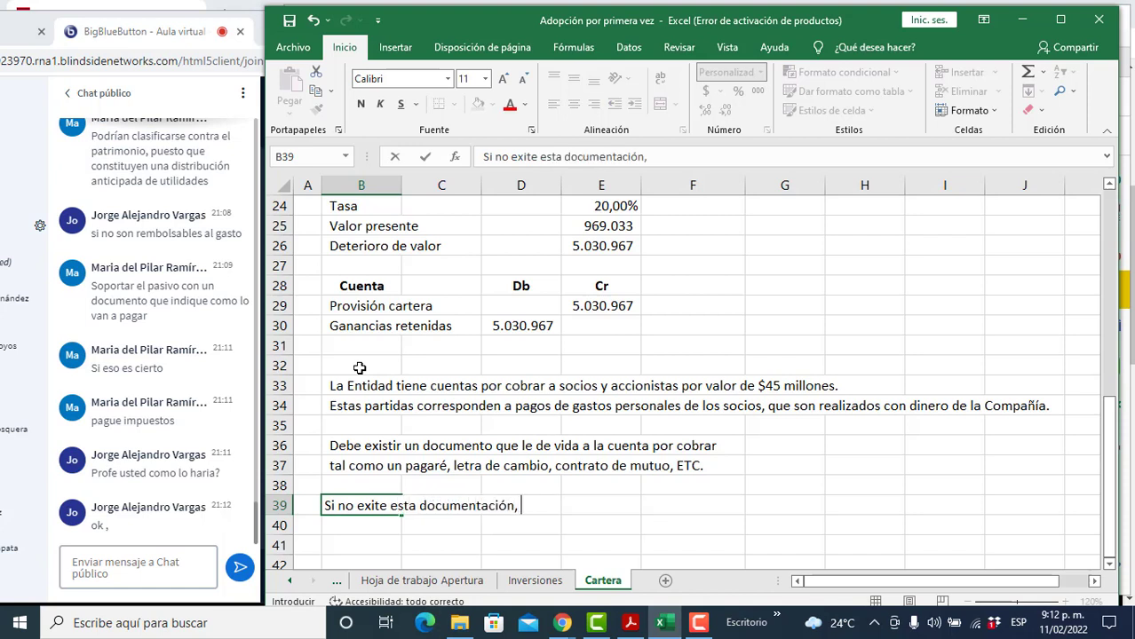
text(la partida debe s)
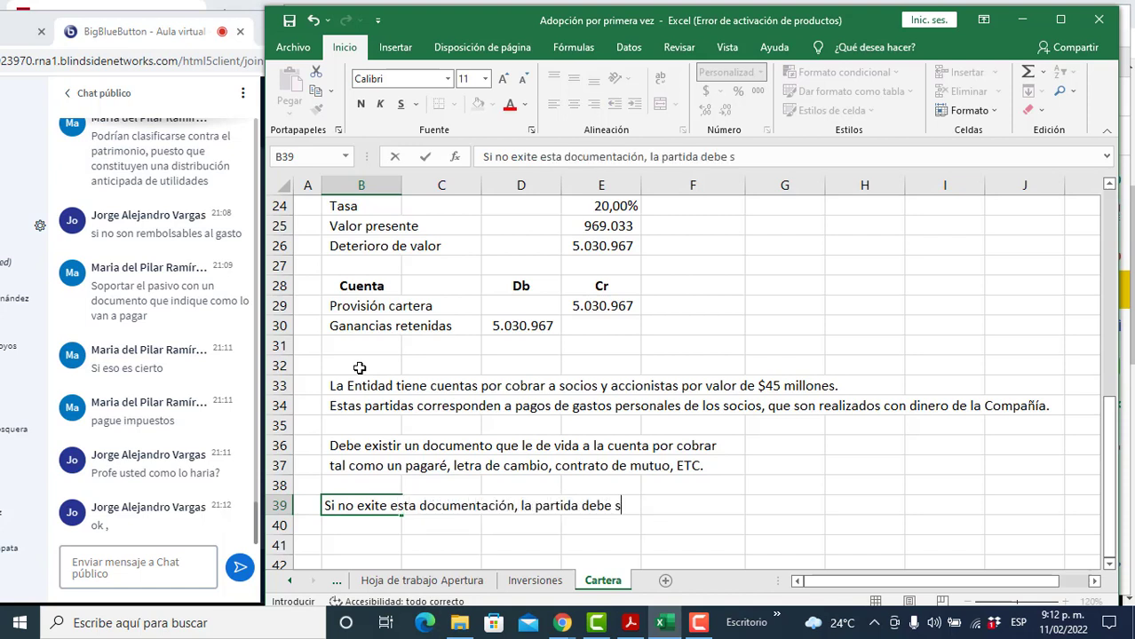
text(er dada de aja con)
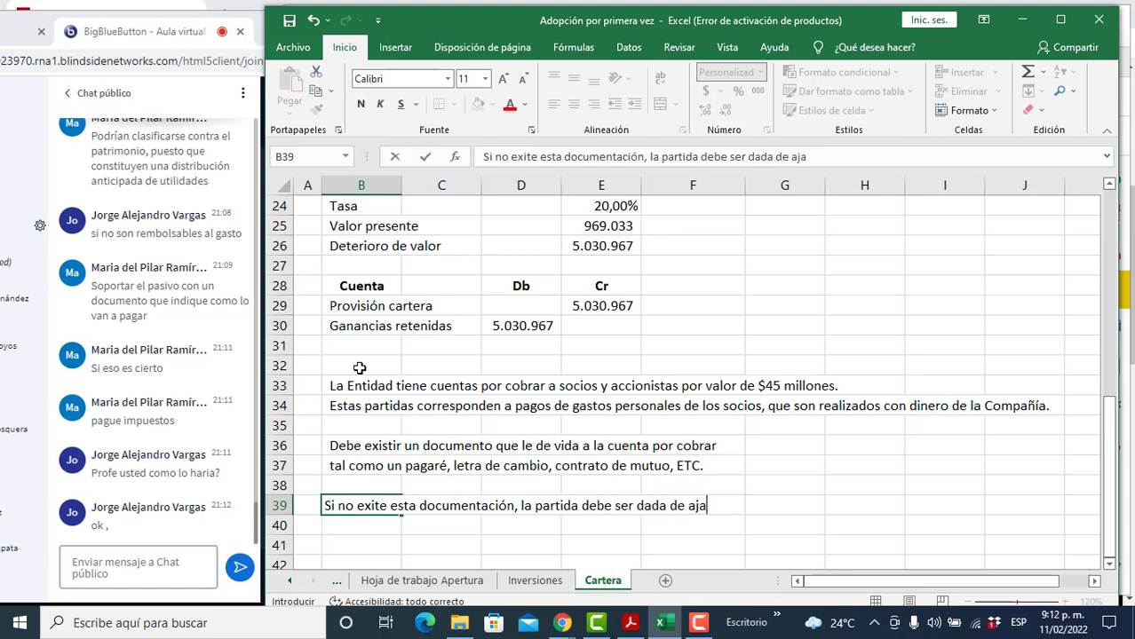
key(BackSpace)
key(BackSpace)
key(BackSpace)
key(BackSpace)
key(BackSpace)
key(BackSpace)
key(BackSpace)
text(baja contra ganancias ren)
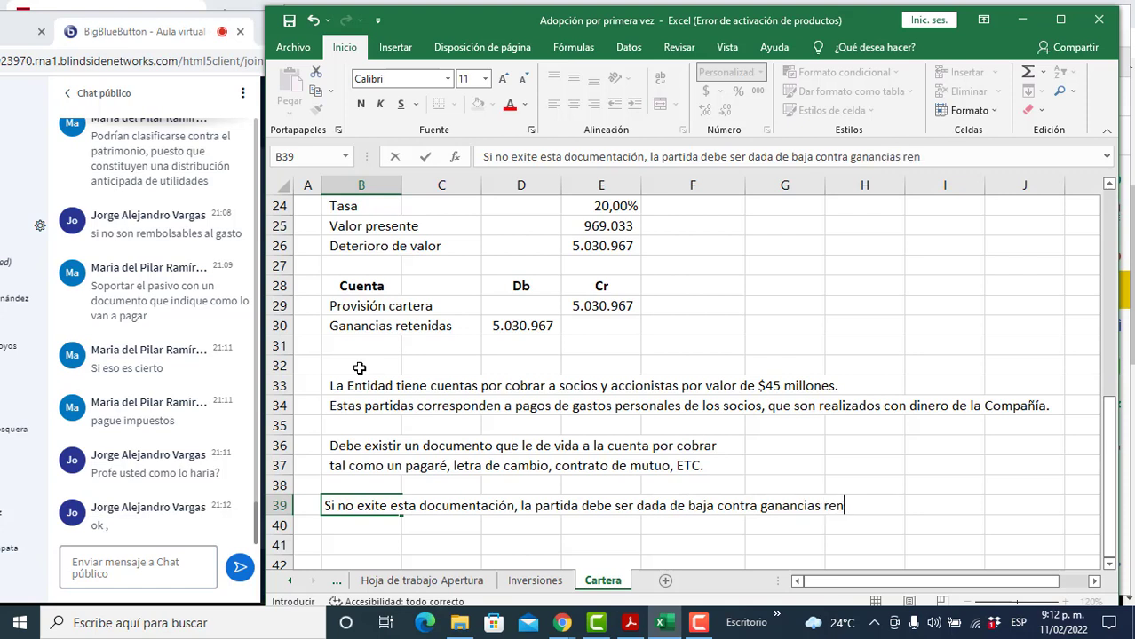
key(BackSpace)
text(tenidas.)
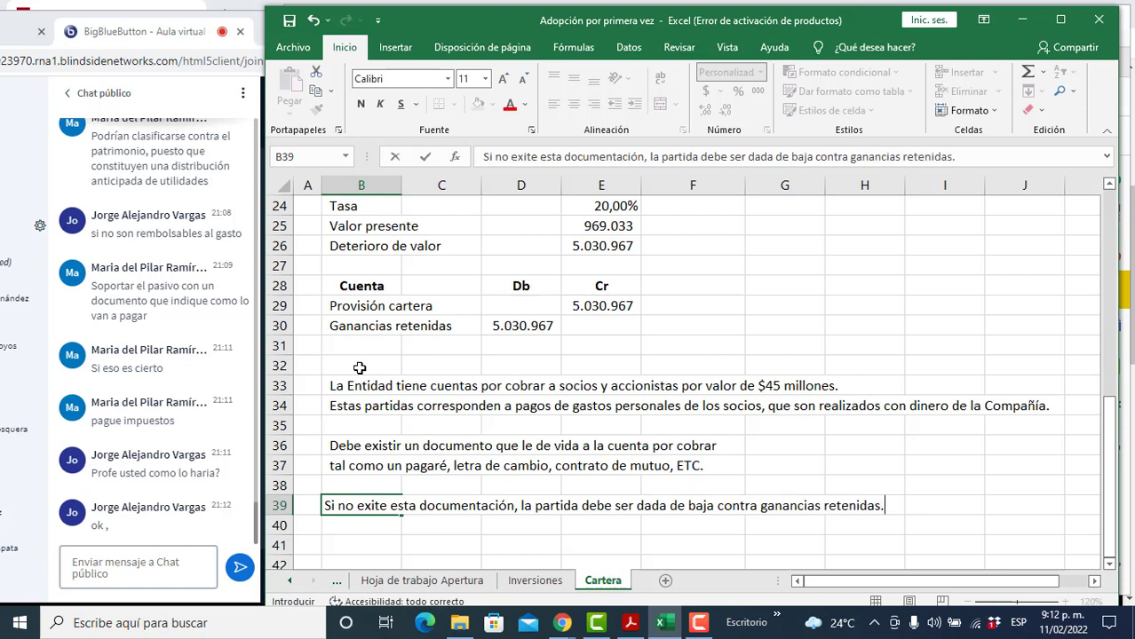
key(Return)
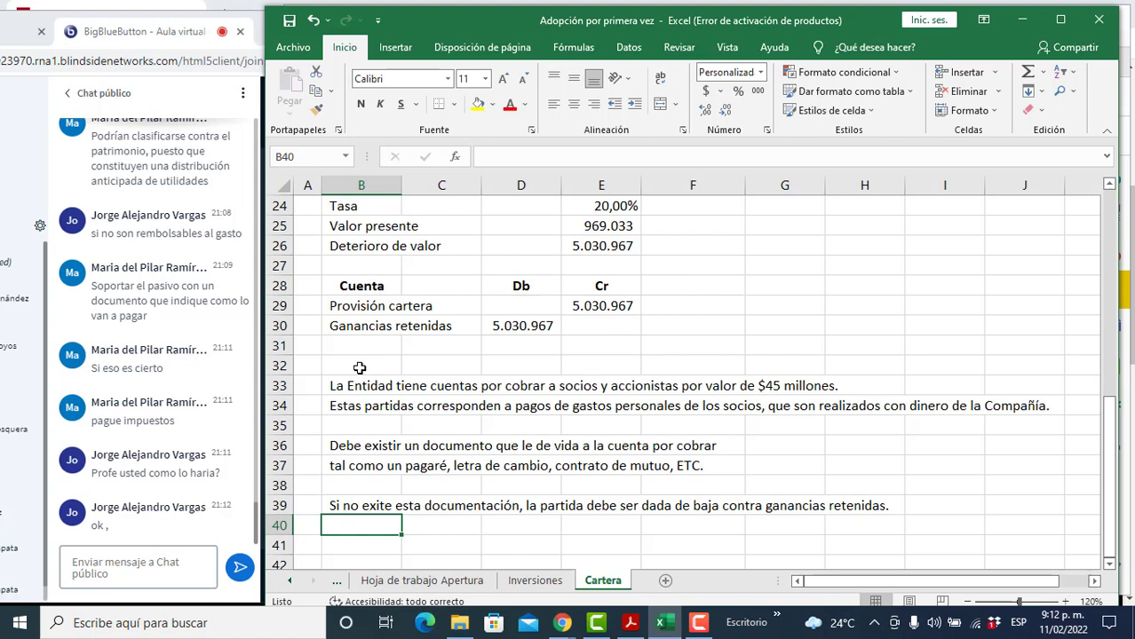
Step: Leave row 40 blank and enter in B41 the suggestion line "Sugerencia: NO RESPONDO"
key(Down)
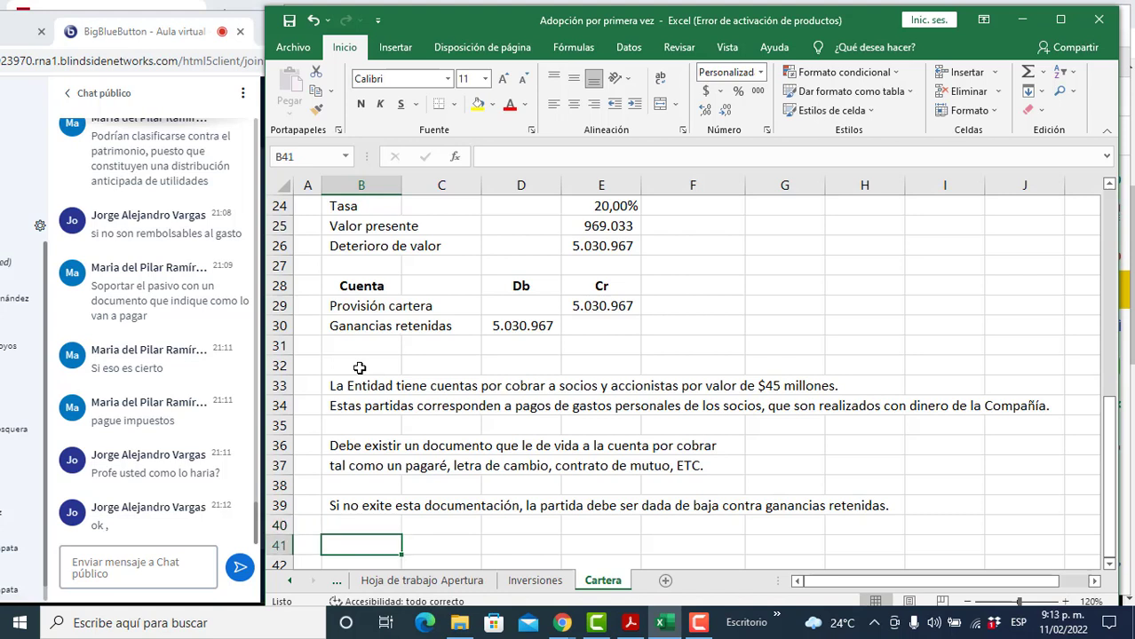
text(Suger)
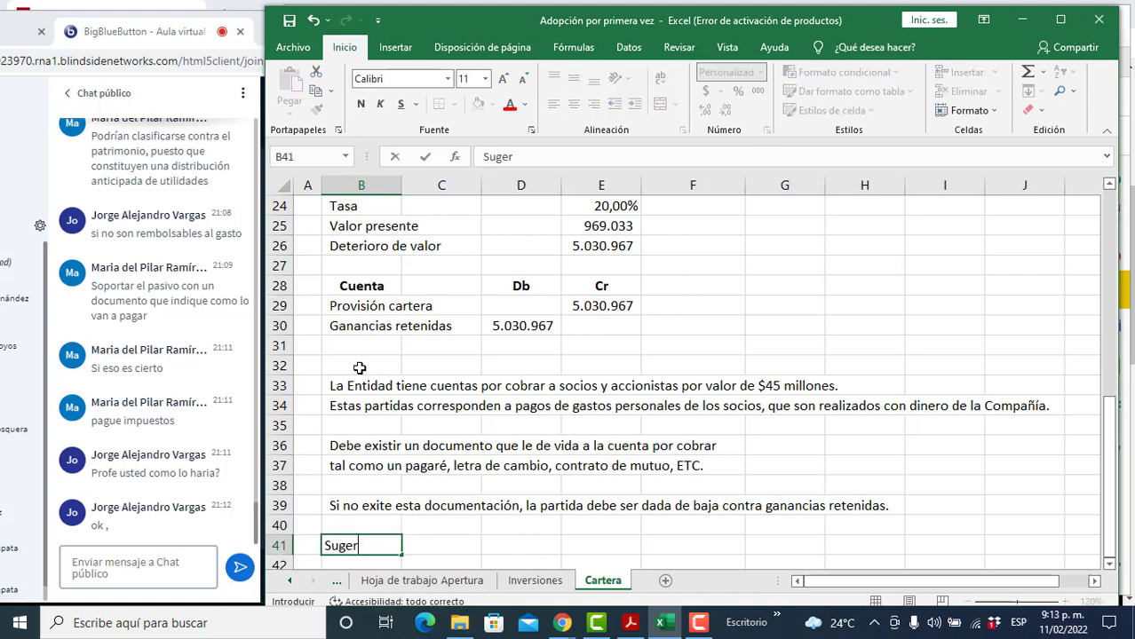
text(encia: NO RESPONDO)
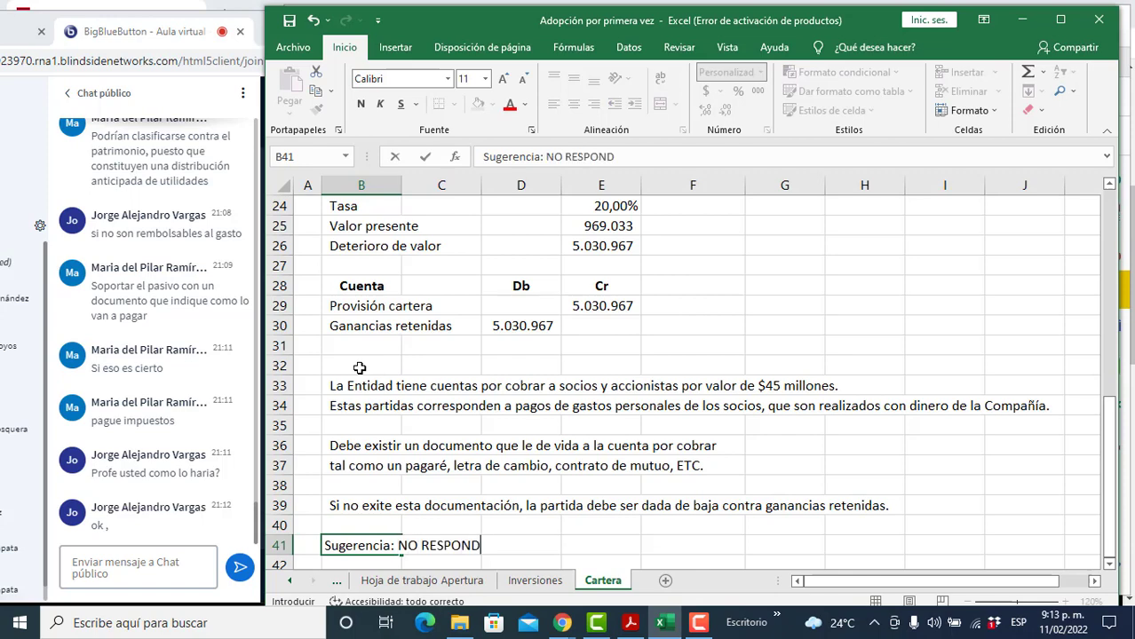
key(Return)
key(Return)
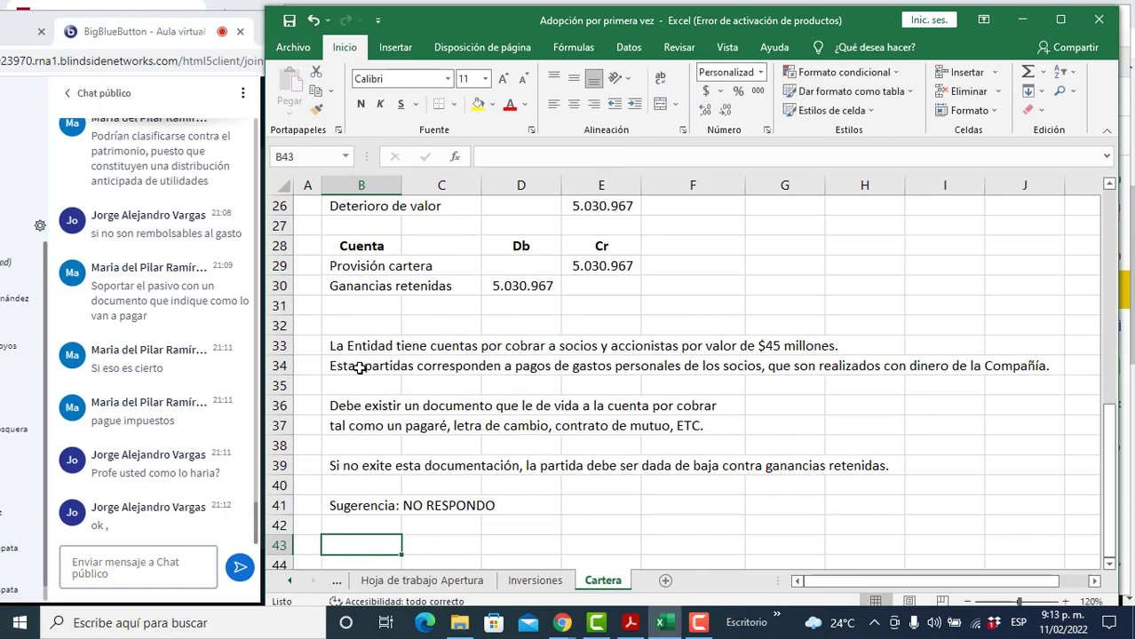
Step: Enter in B43 "Elaborar los documentos de tal forma que el pago pueda ser exigido por la entidad en cualqueir momento."
text(Elabo)
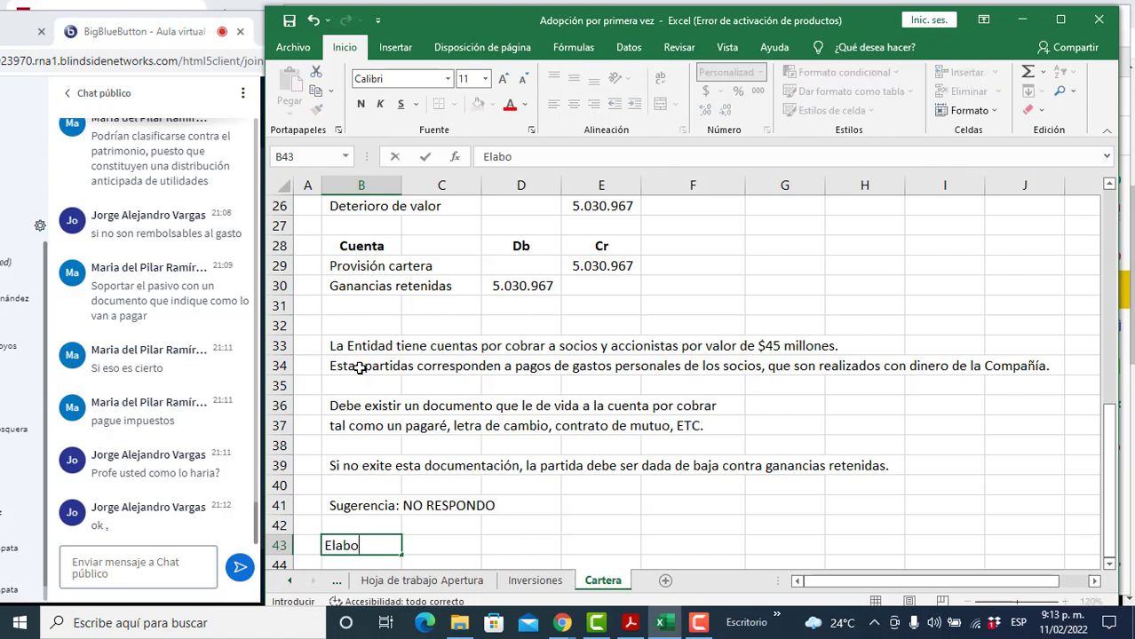
text(rar los documentos )
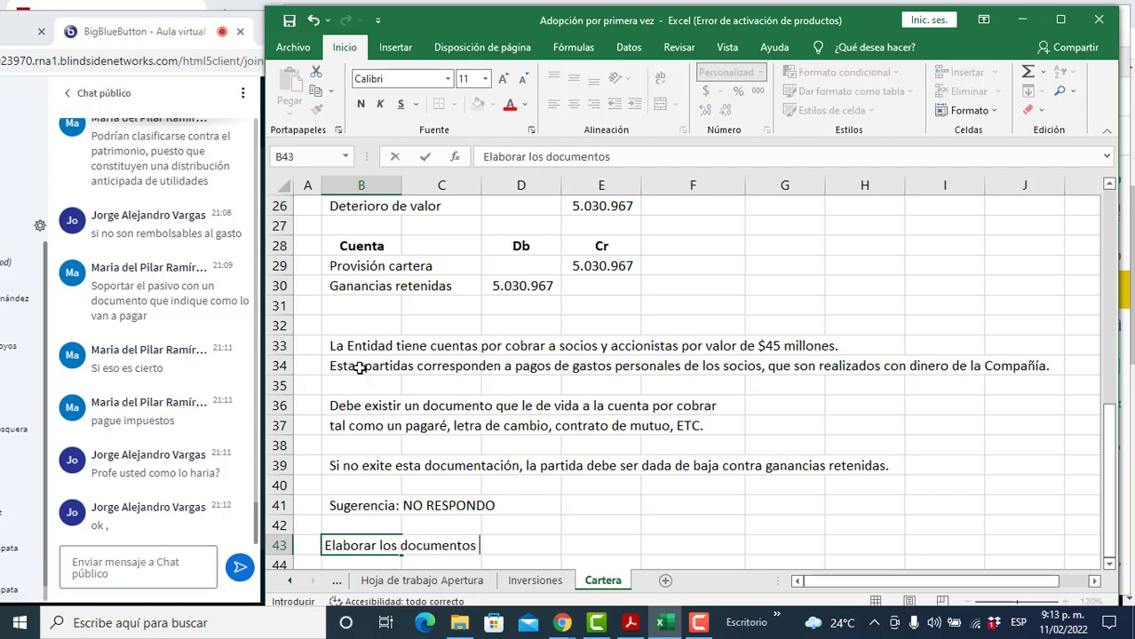
text(de tal forma que )
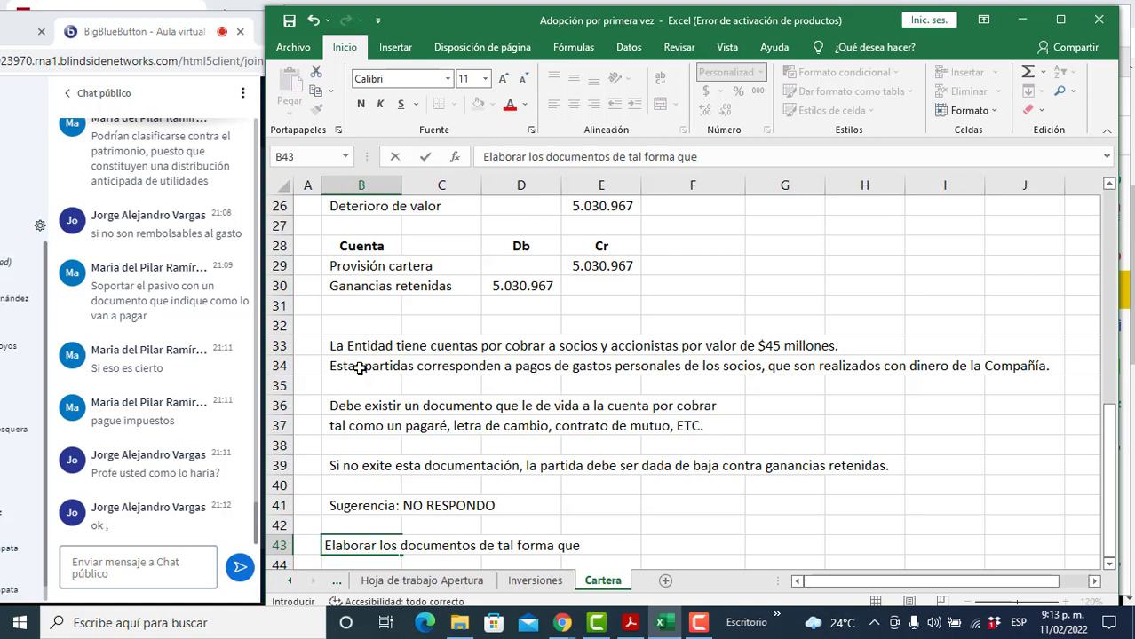
text(el pago pu)
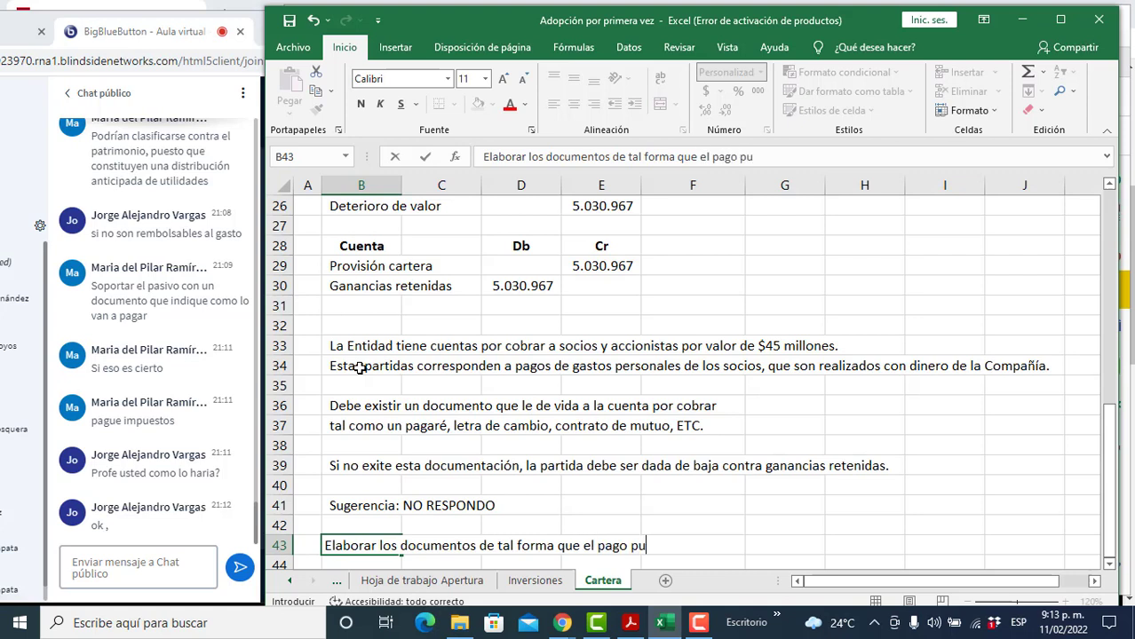
text(eda ser exigid)
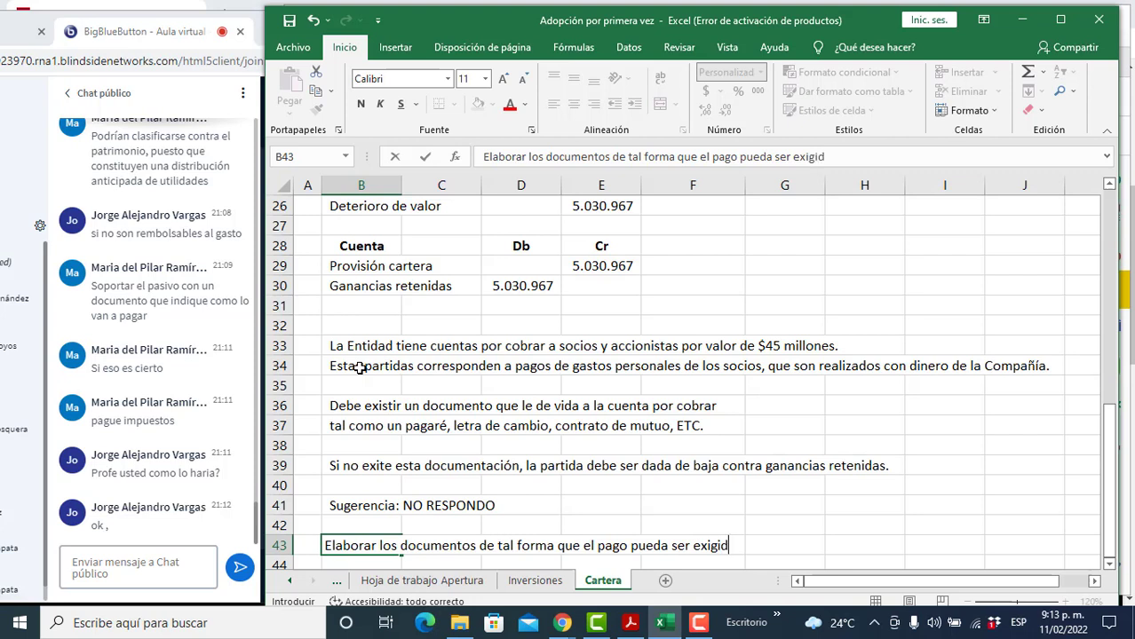
text(o por la entidad en c)
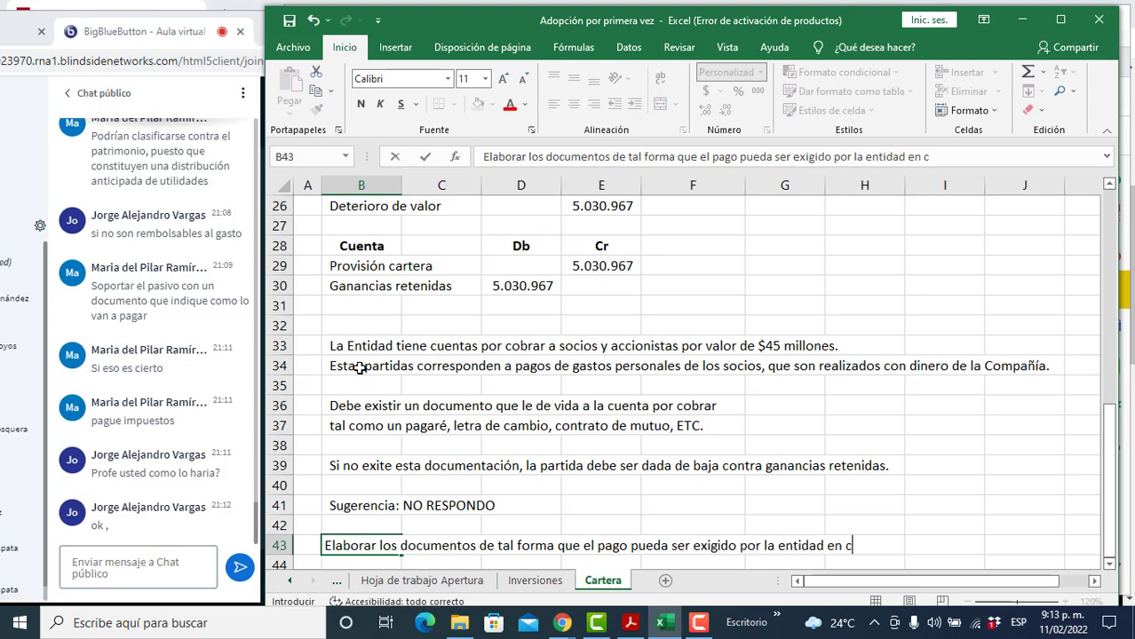
text(ualqueir momento.)
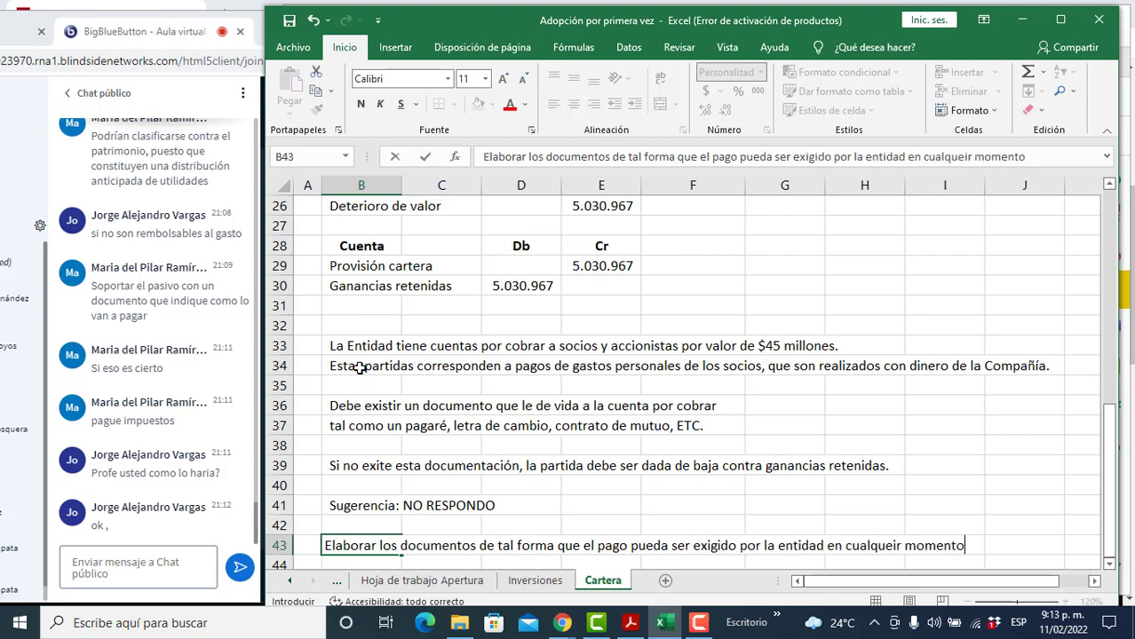
key(Return)
Step: Enter in B44 "Esta condición hace que la cuenta por cobrar pueda ser mantenida a su valor nominal."
text(Esta cond)
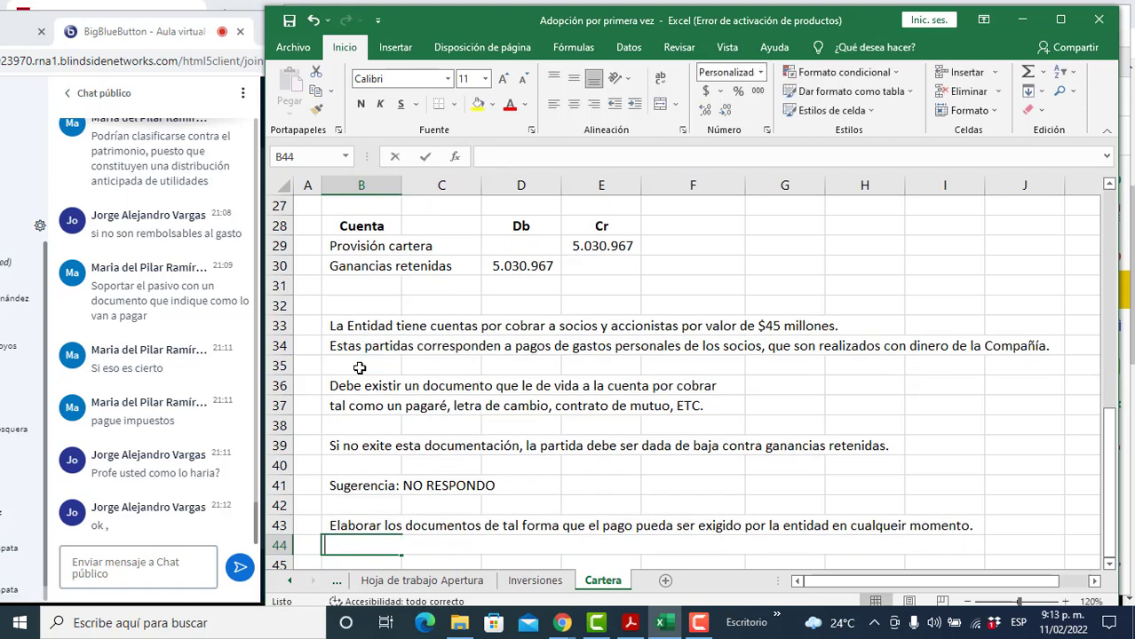
text(ición h)
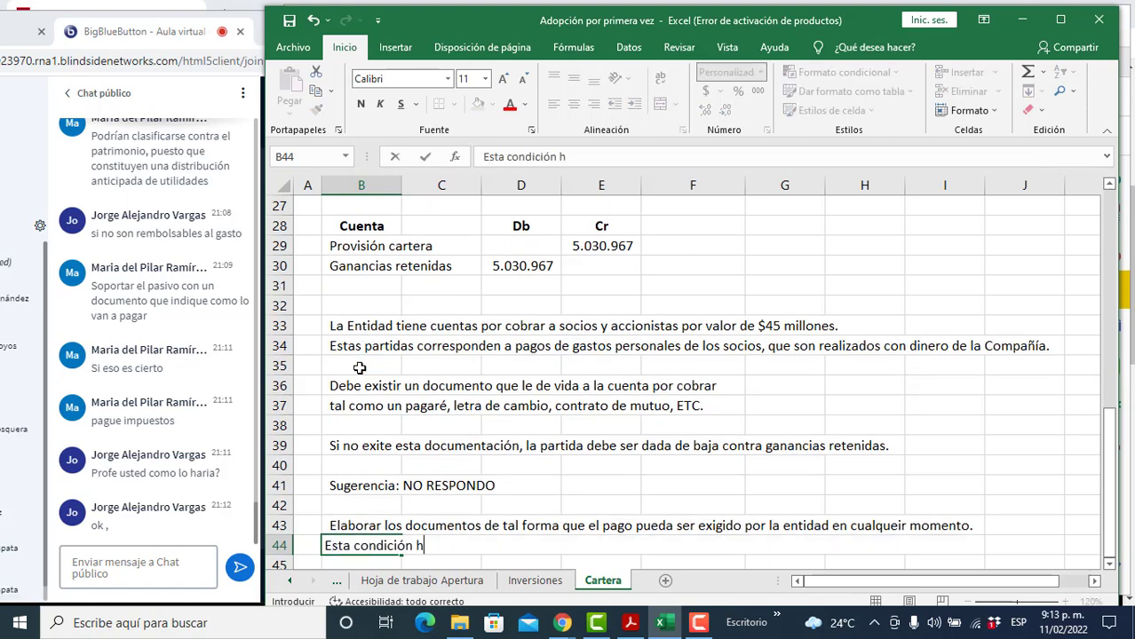
text(ace que la cuenta )
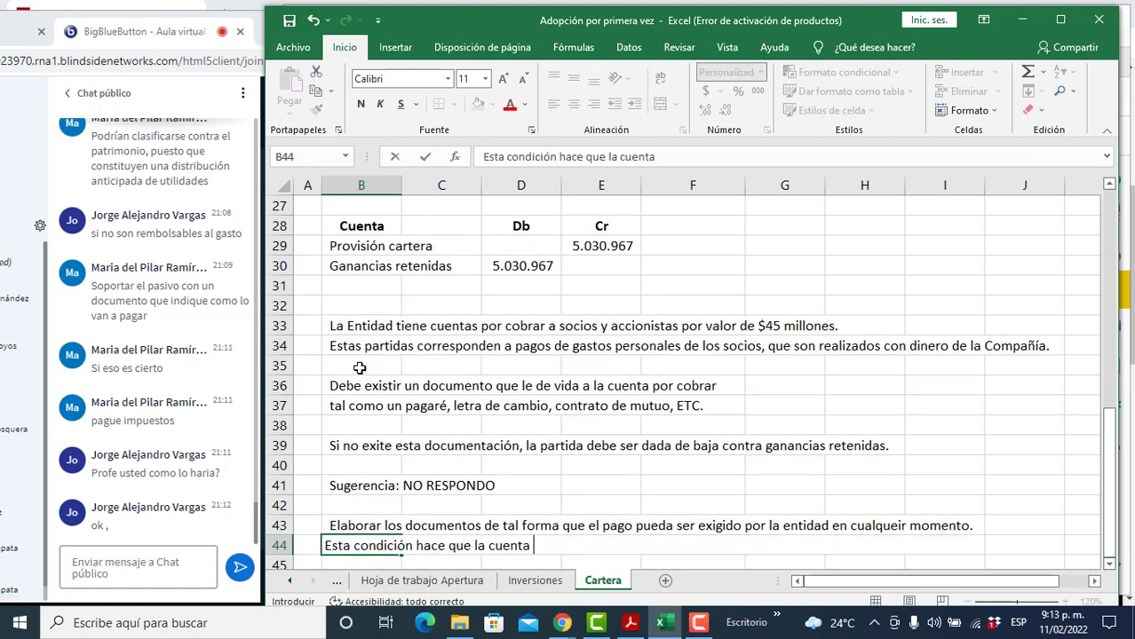
text(por cobra)
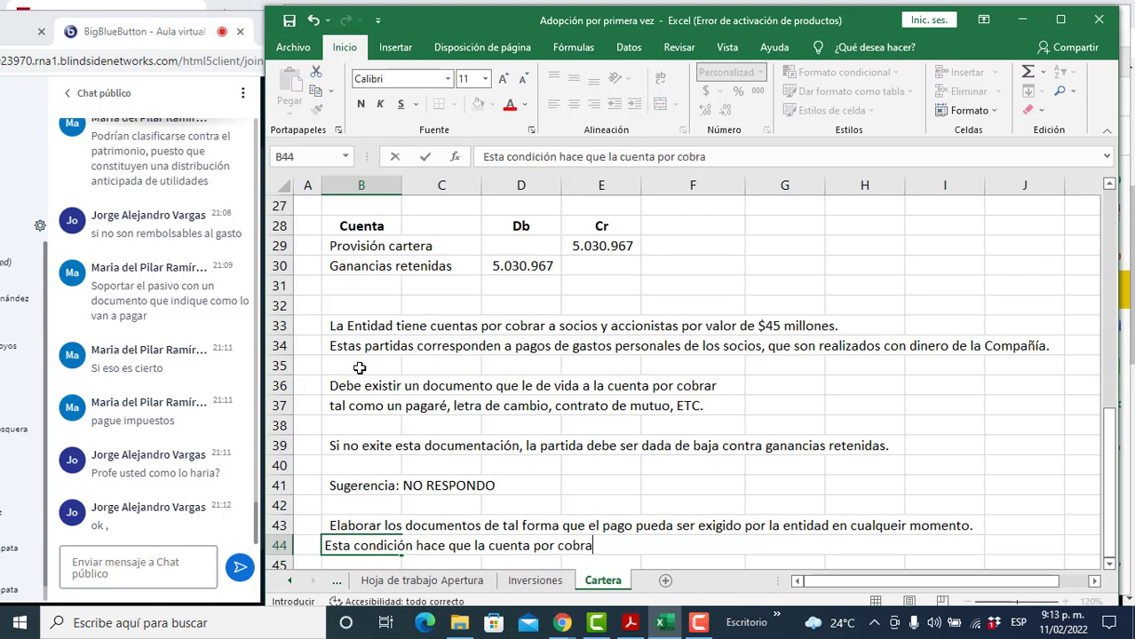
text(r pueda ser mante)
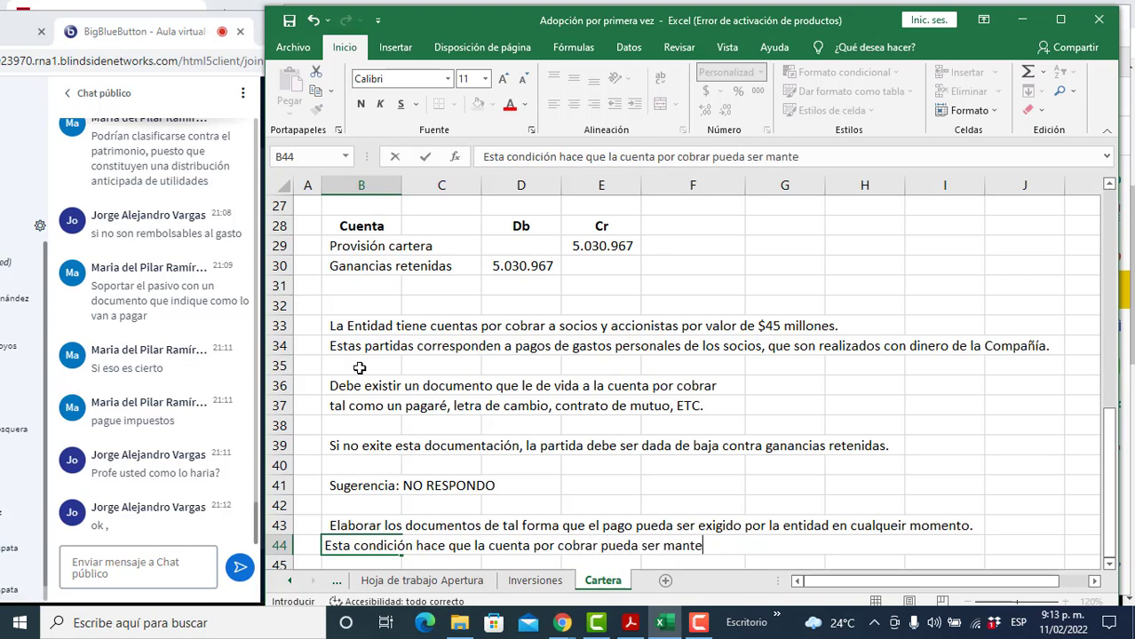
text(nida a su valor nominal.)
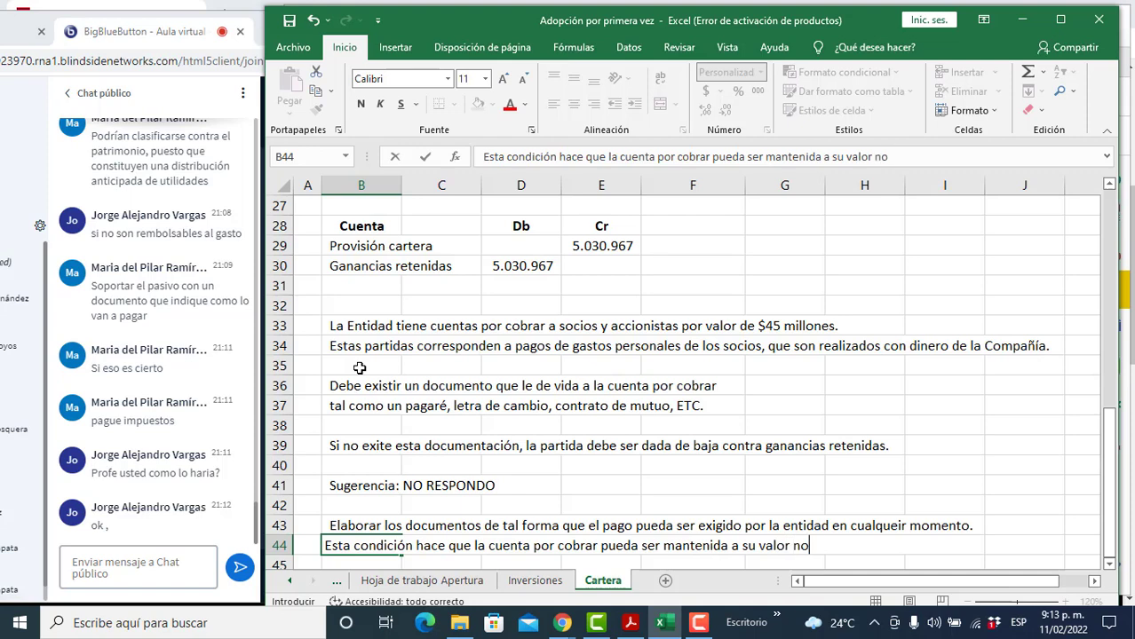
key(Return)
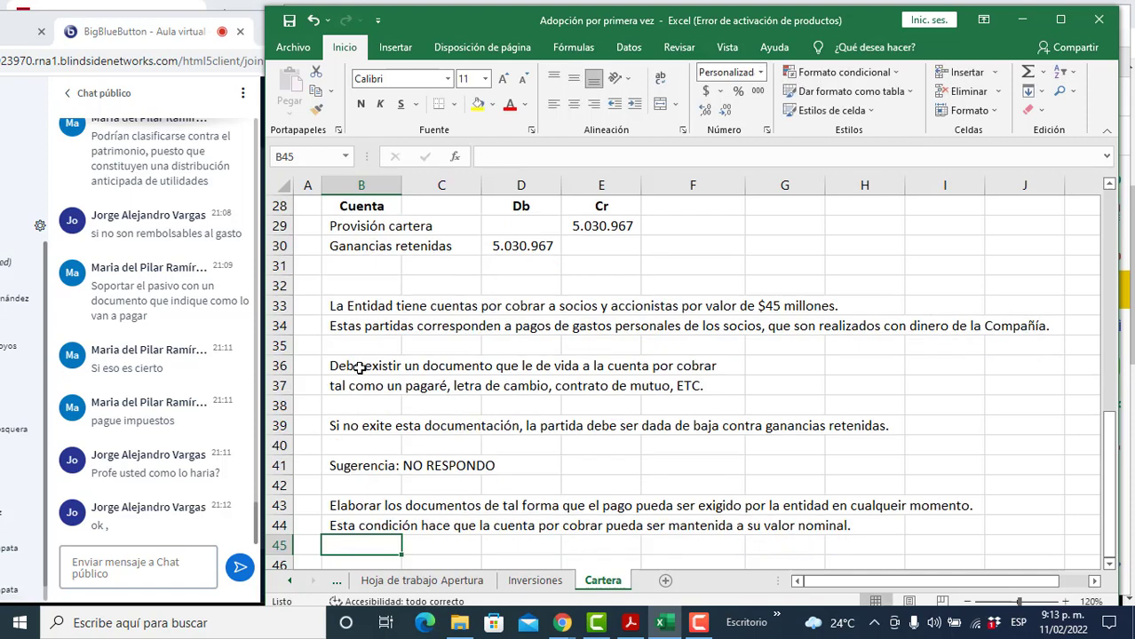
key(Return)
key(Return)
key(Return)
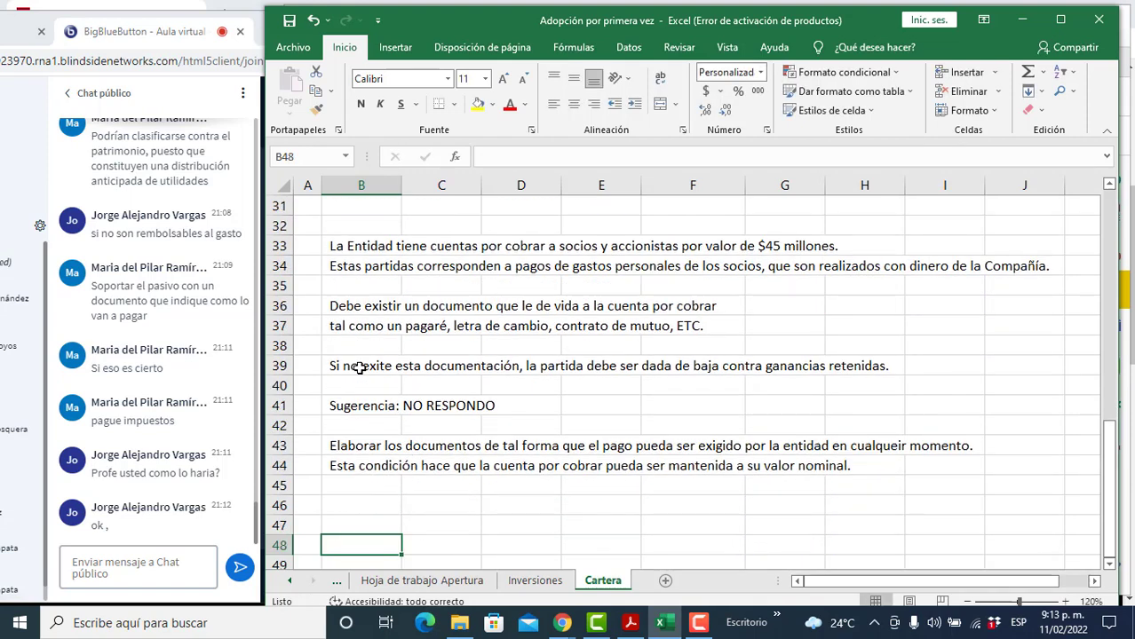